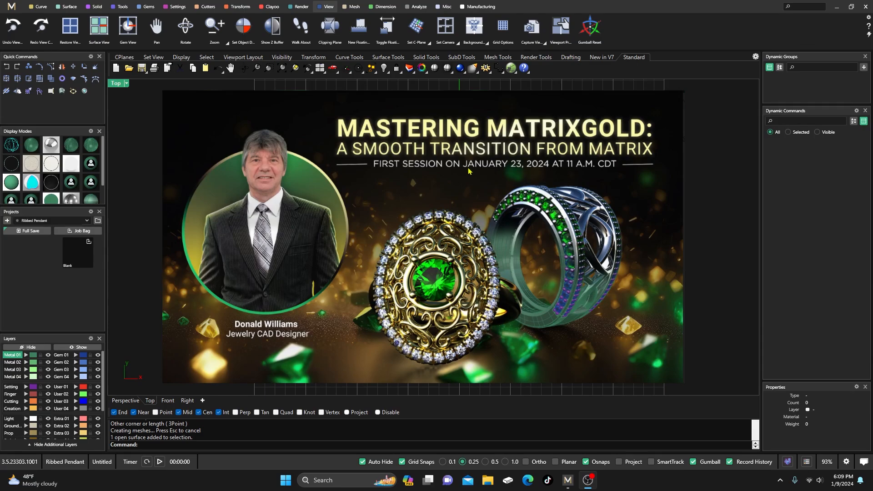
Delete the picture surface from the Top view and switch to the four-viewport layout
{"action": "left_click", "coordinate": [443, 179]}
{"action": "key", "text": "Delete"}
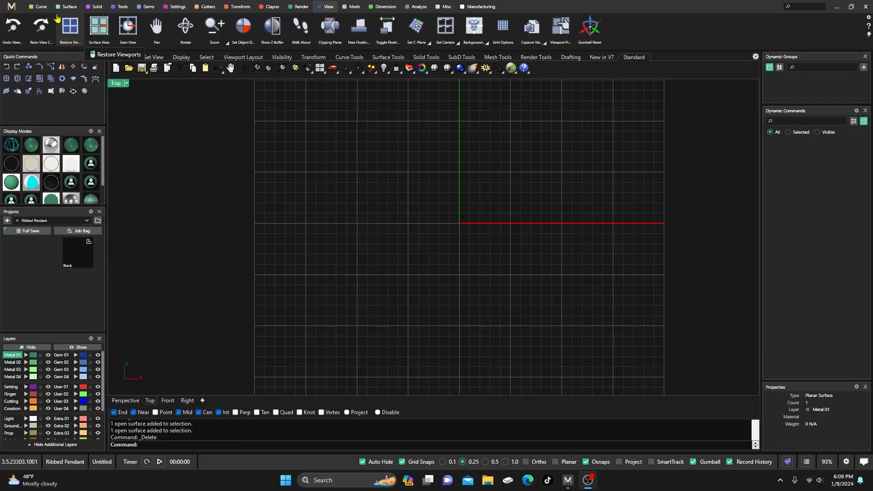
{"action": "left_click", "coordinate": [37, 6]}
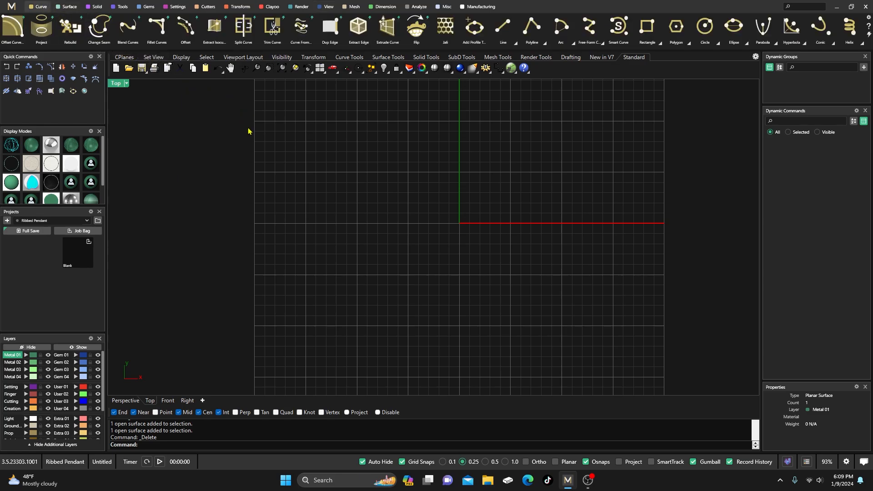
{"action": "double_click", "coordinate": [118, 84]}
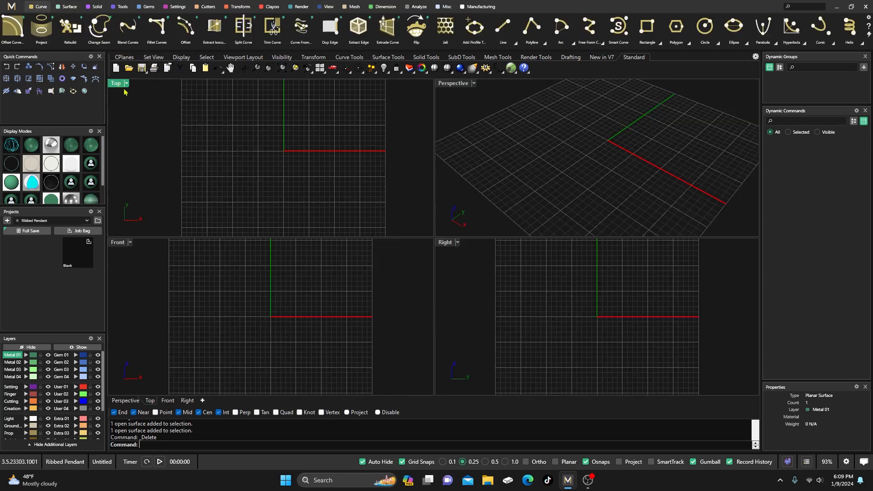
Draw a circle 10 mm in diameter centred at 0,0,0 in the Top view on the Creation layer
{"action": "scroll", "coordinate": [260, 181], "scroll_direction": "down", "scroll_amount": 2}
{"action": "scroll", "coordinate": [266, 270], "scroll_direction": "down", "scroll_amount": 4}
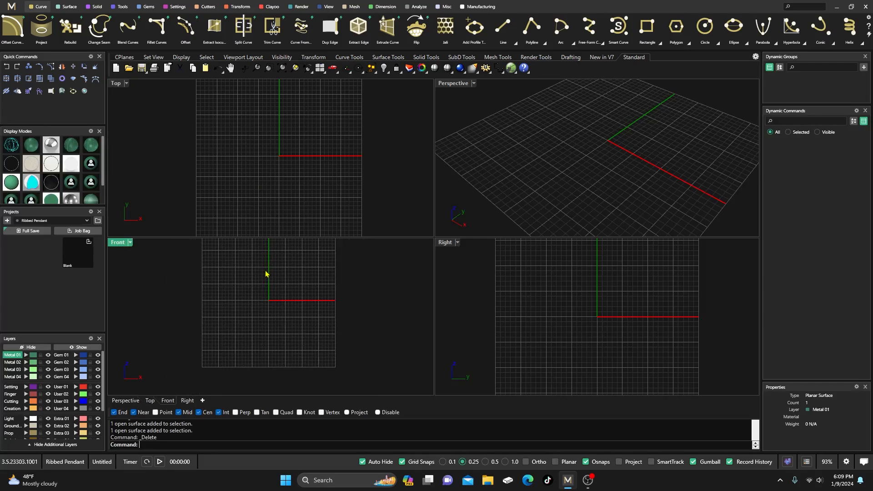
{"action": "right_click_drag", "start_coordinate": [289, 283], "coordinate": [288, 300]}
{"action": "scroll", "coordinate": [535, 313], "scroll_direction": "down", "scroll_amount": 2}
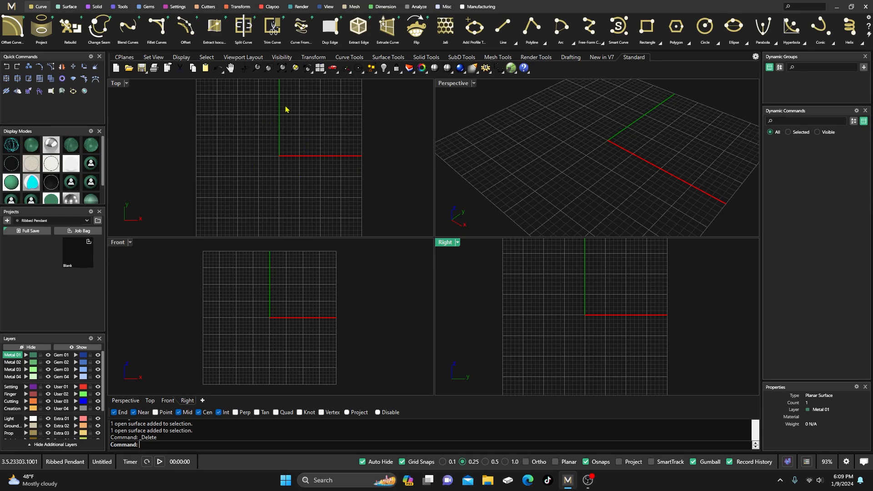
{"action": "left_click", "coordinate": [13, 408]}
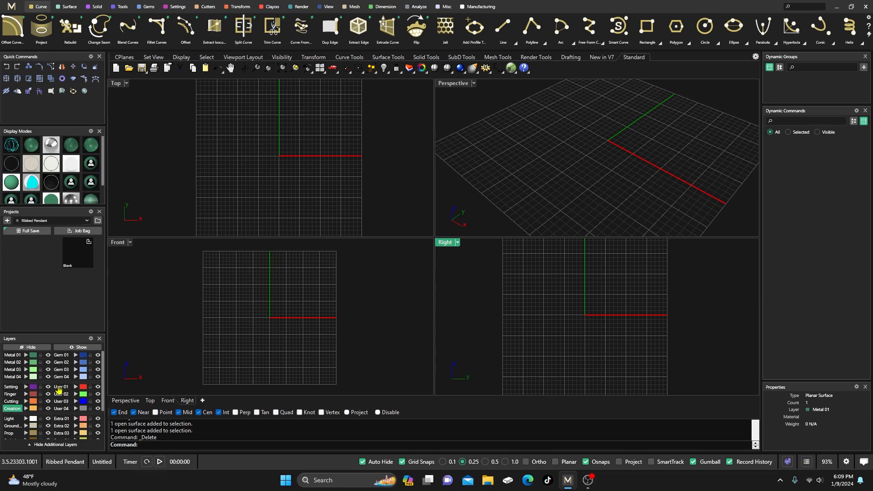
{"action": "left_click", "coordinate": [705, 26]}
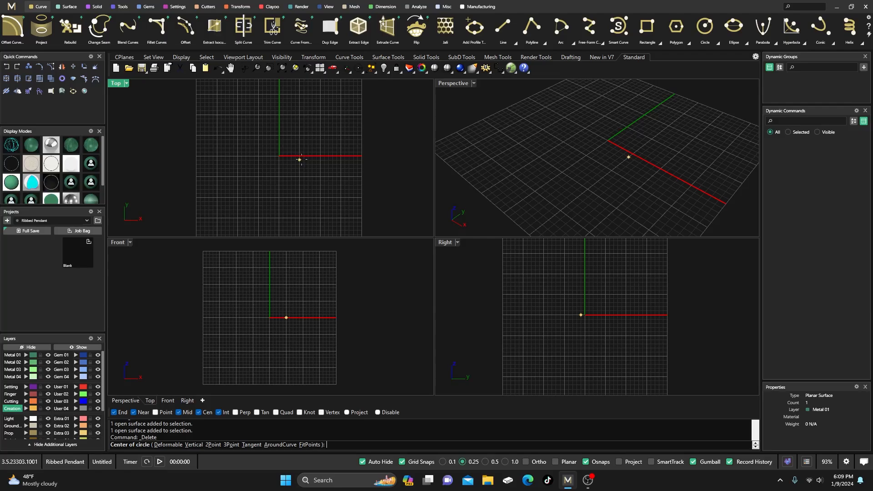
{"action": "type", "text": "0,0,0"}
{"action": "key", "text": "Return"}
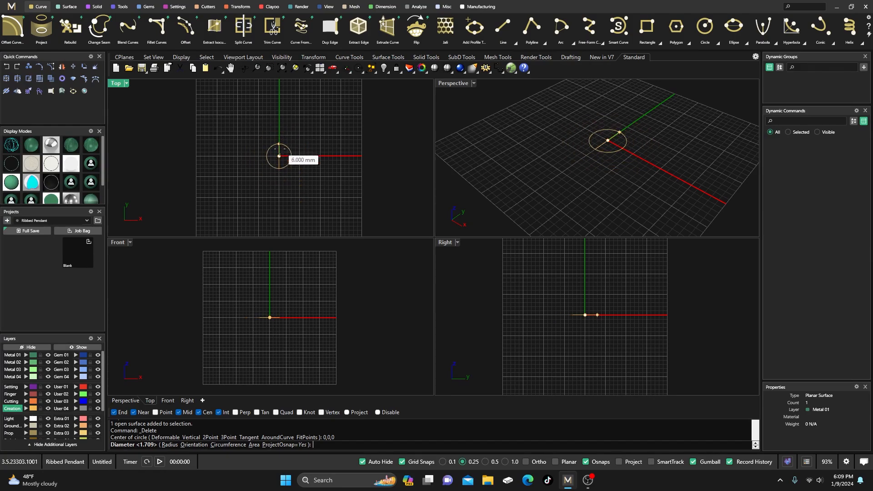
{"action": "left_click", "coordinate": [277, 181]}
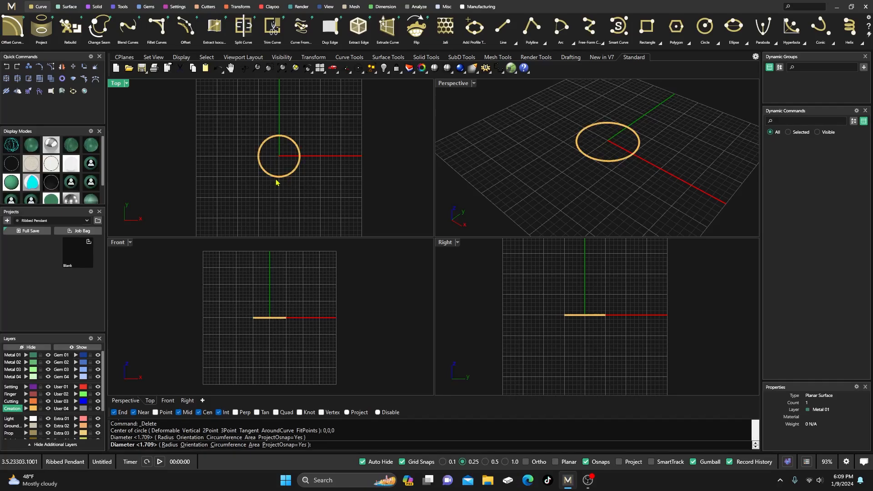
Draw a second, concentric circle around the first, slightly less than twice its diameter
{"action": "key", "text": "Return"}
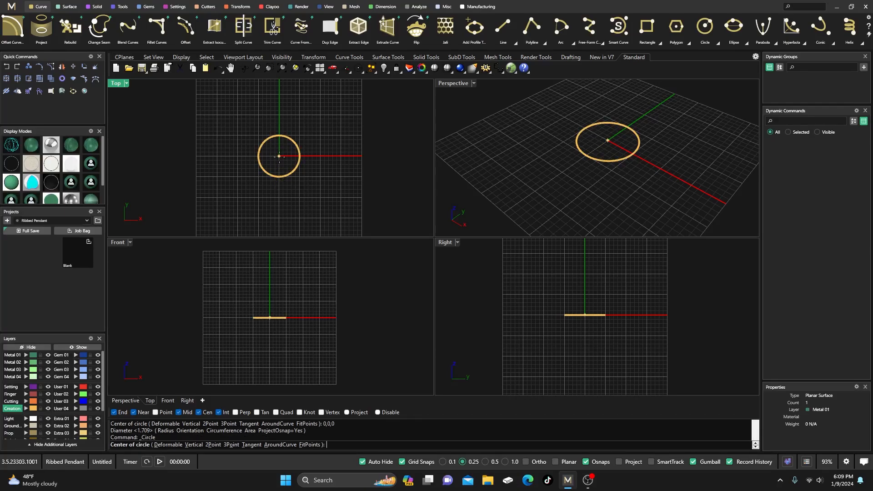
{"action": "left_click", "coordinate": [279, 156]}
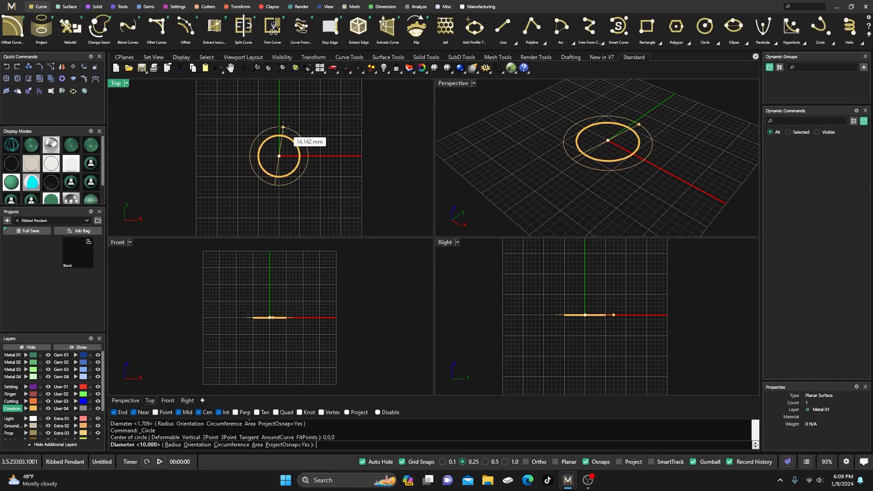
{"action": "left_click", "coordinate": [279, 193]}
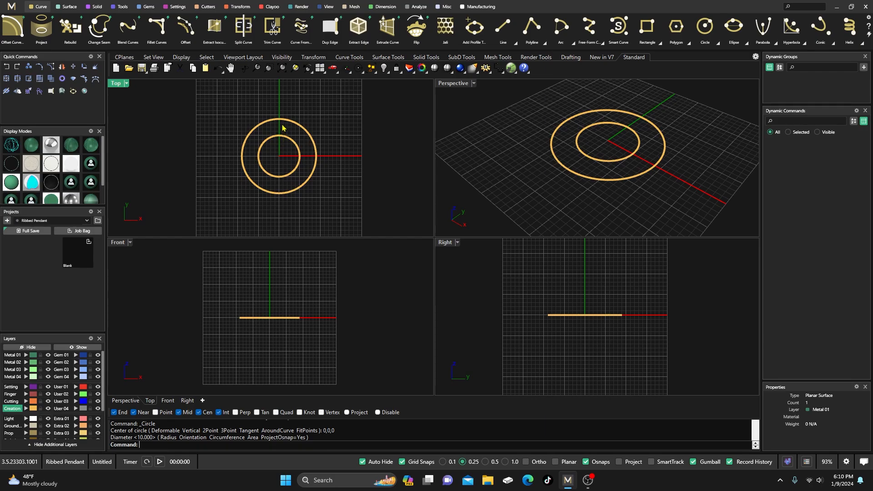
Scale both circles up slightly and uniformly about their common centre
{"action": "scroll", "coordinate": [279, 154], "scroll_direction": "up", "scroll_amount": 3}
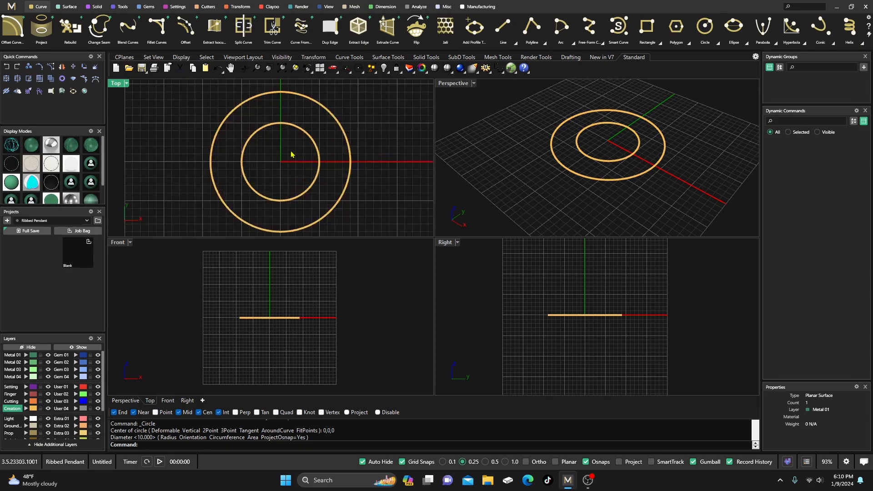
{"action": "scroll", "coordinate": [285, 159], "scroll_direction": "down", "scroll_amount": 2}
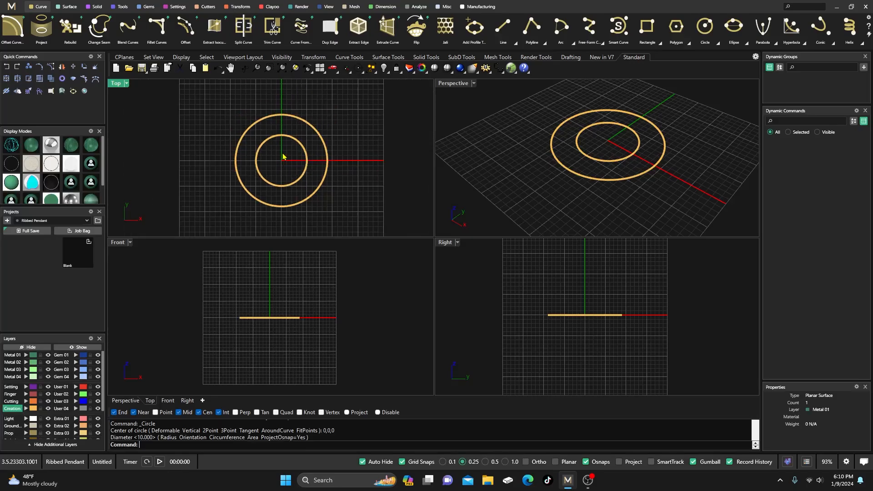
{"action": "left_click_drag", "start_coordinate": [282, 151], "coordinate": [264, 101]}
{"action": "right_click_drag", "start_coordinate": [274, 151], "coordinate": [268, 165]}
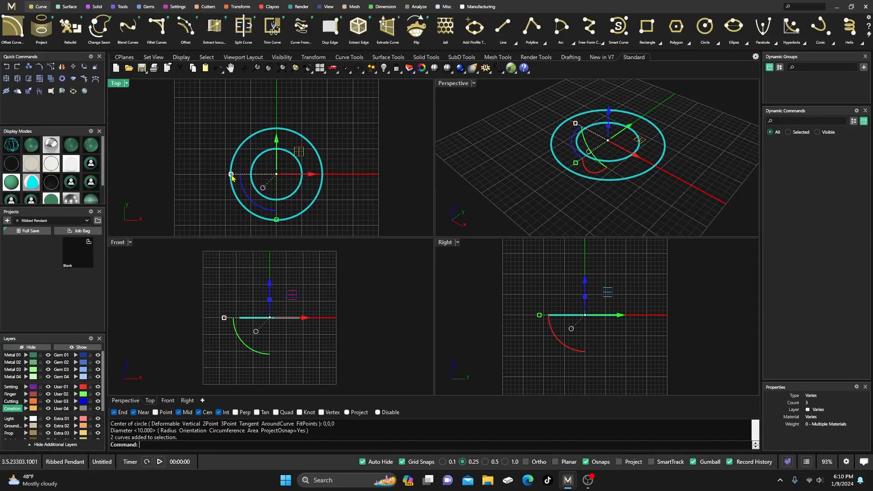
{"action": "left_click_drag", "start_coordinate": [232, 175], "coordinate": [222, 175]}
{"action": "left_click", "coordinate": [299, 103]}
Move the outer circle slightly down the Y axis in the Top view so it sits off-centre around the inner circle
{"action": "left_click", "coordinate": [278, 118]}
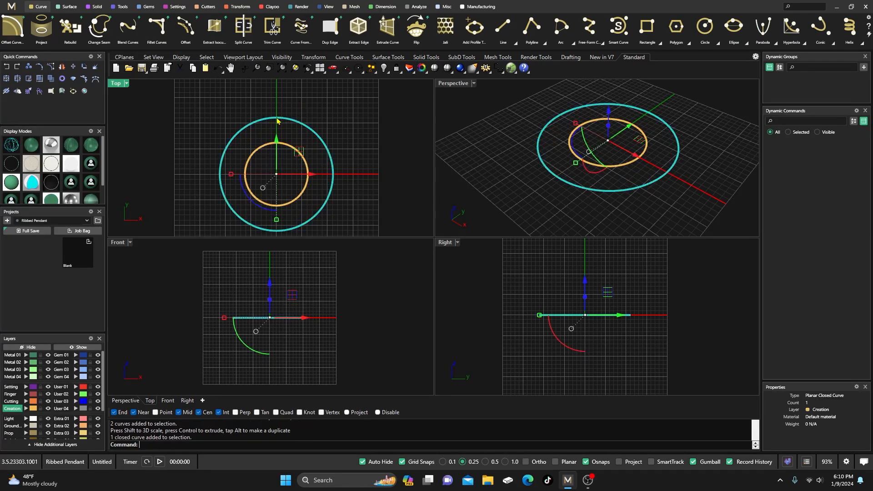
{"action": "scroll", "coordinate": [288, 106], "scroll_direction": "down", "scroll_amount": 6}
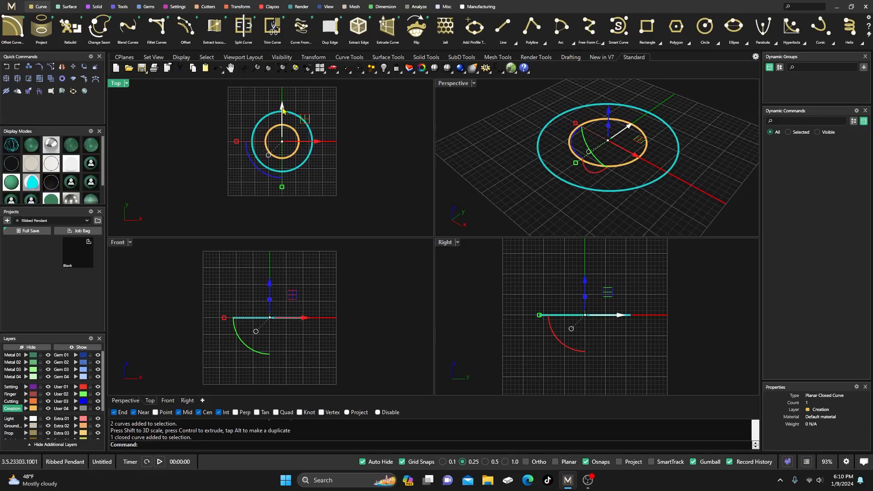
{"action": "left_click_drag", "start_coordinate": [283, 110], "coordinate": [283, 117]}
{"action": "left_click", "coordinate": [295, 104]}
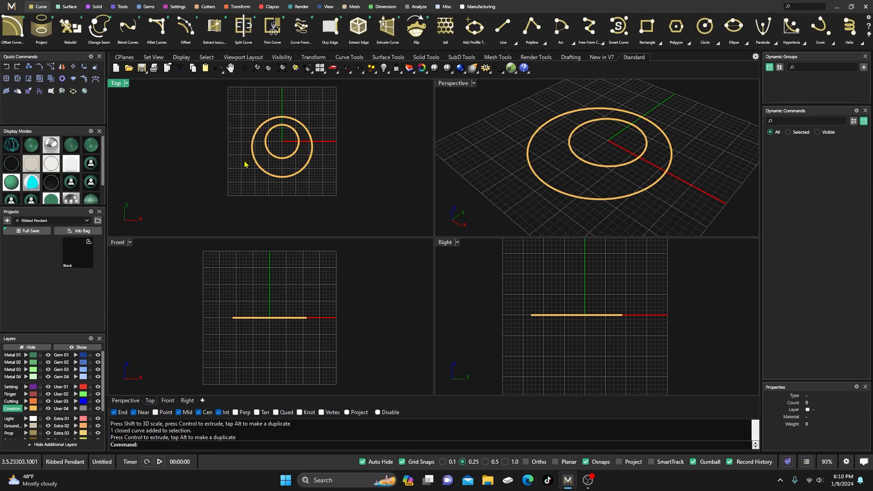
Assign both circles to the User 01 layer
{"action": "right_click_drag", "start_coordinate": [239, 178], "coordinate": [218, 180]}
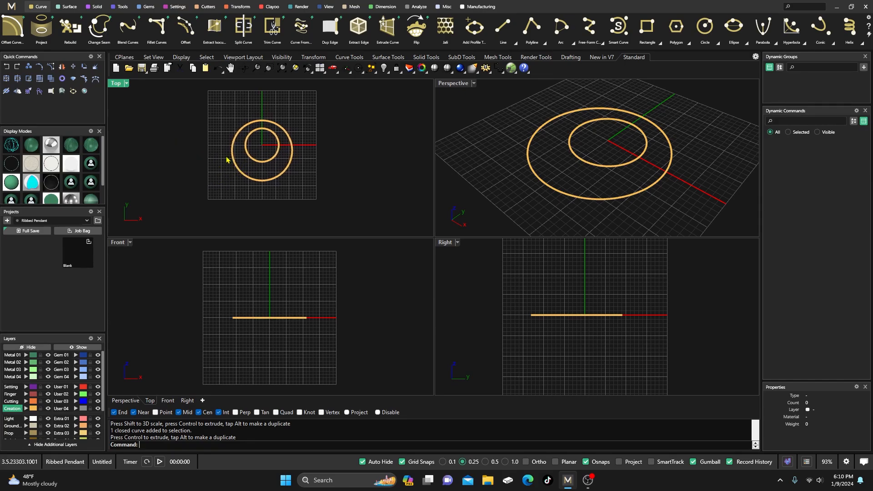
{"action": "left_click_drag", "start_coordinate": [268, 139], "coordinate": [242, 106]}
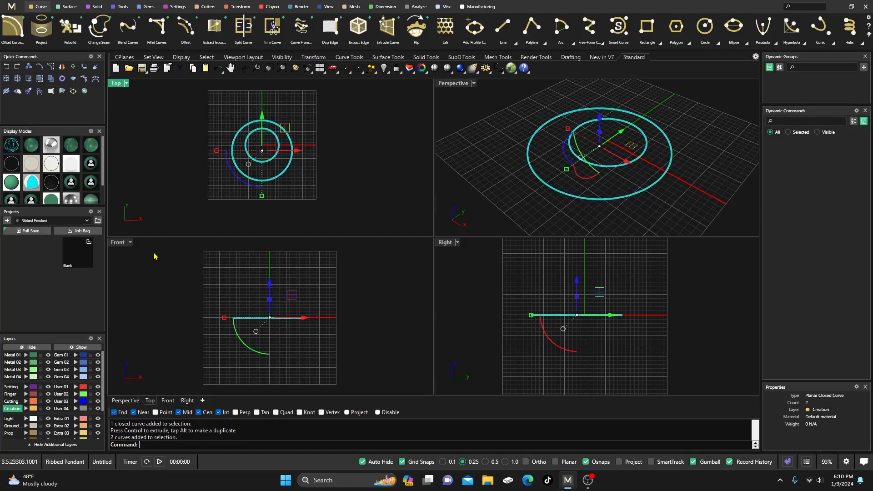
{"action": "left_click", "coordinate": [76, 387]}
{"action": "left_click", "coordinate": [232, 162]}
{"action": "left_click", "coordinate": [211, 168]}
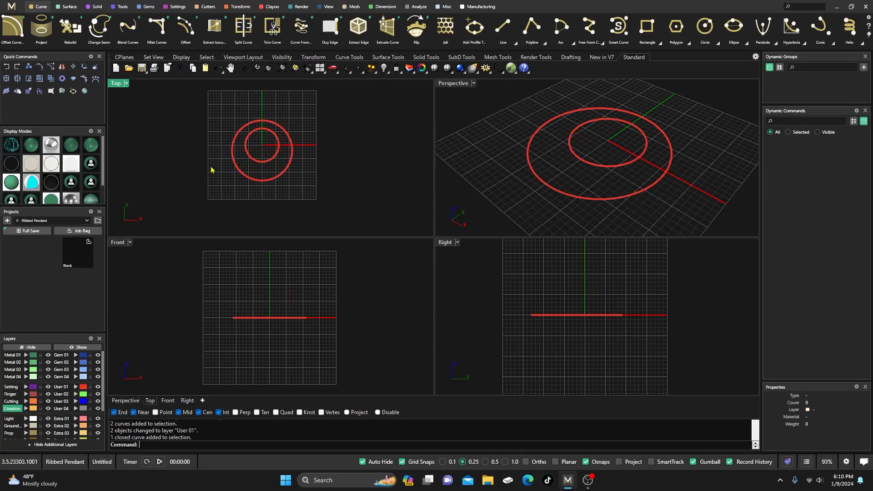
Draw a line from its midpoint at 0,0,0 along the Y axis, extending about 19 mm each way across both circles
{"action": "scroll", "coordinate": [257, 169], "scroll_direction": "up", "scroll_amount": 6}
{"action": "scroll", "coordinate": [257, 172], "scroll_direction": "down", "scroll_amount": 3}
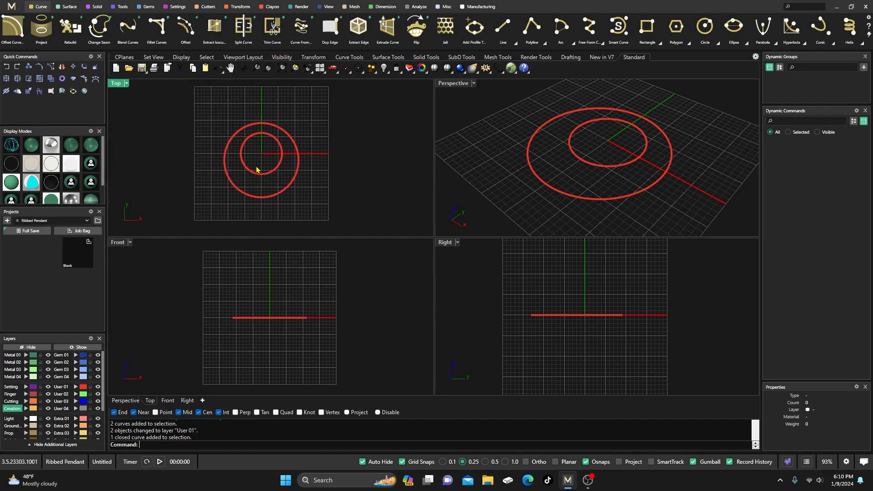
{"action": "scroll", "coordinate": [262, 183], "scroll_direction": "up", "scroll_amount": 1}
{"action": "scroll", "coordinate": [262, 182], "scroll_direction": "down", "scroll_amount": 1}
{"action": "right_click", "coordinate": [503, 32]}
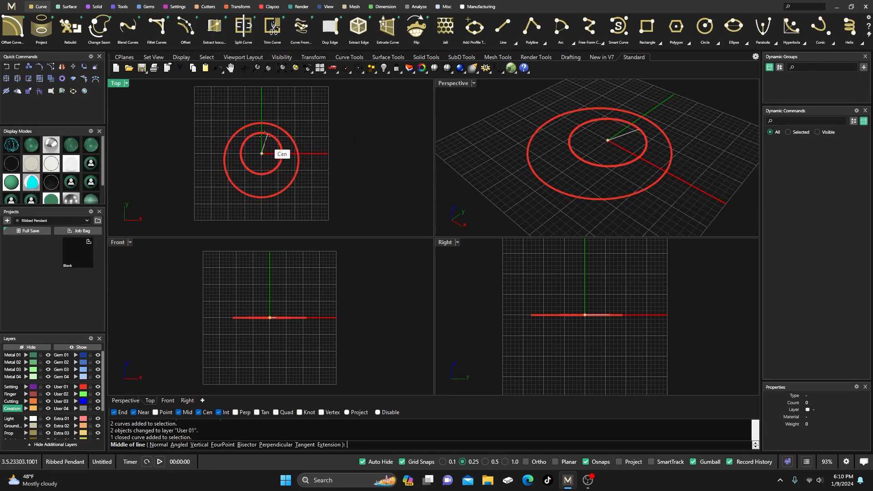
{"action": "type", "text": "0,0,0"}
{"action": "key", "text": "Return"}
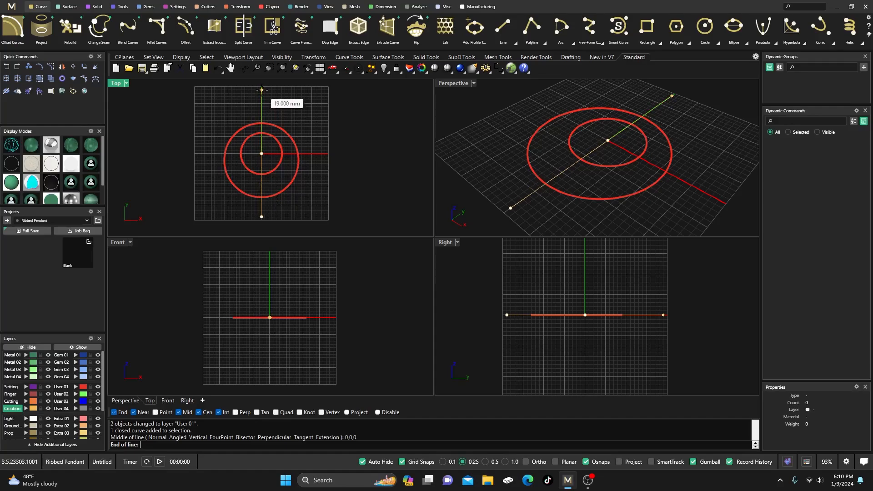
{"action": "left_click", "coordinate": [262, 87]}
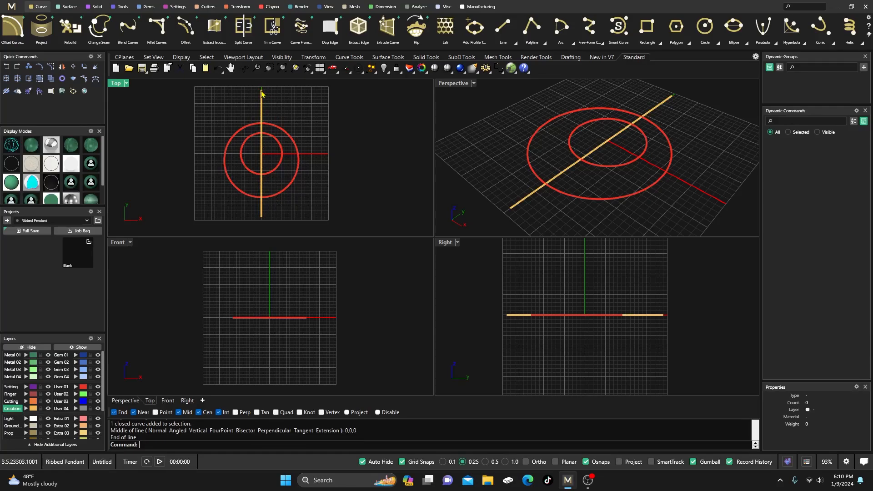
Start a Polar Array of the vertical line and set its plane axis to FlattenZAxis
{"action": "left_click", "coordinate": [263, 116]}
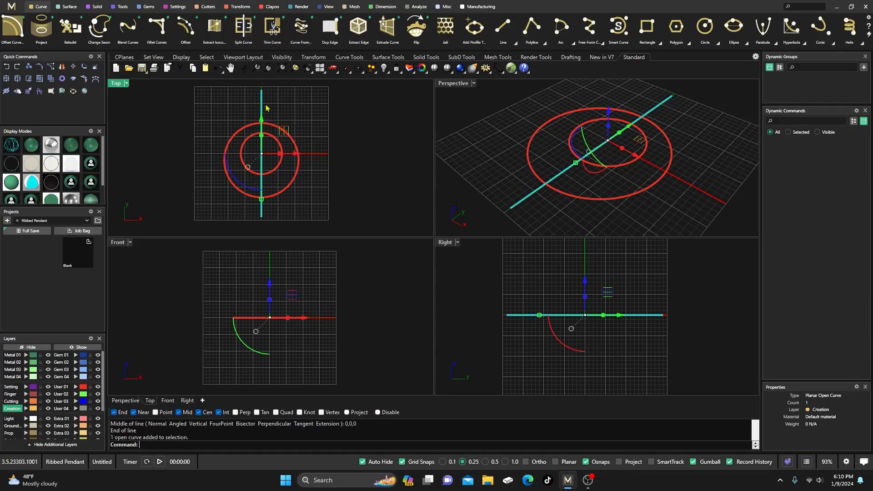
{"action": "left_click", "coordinate": [237, 7]}
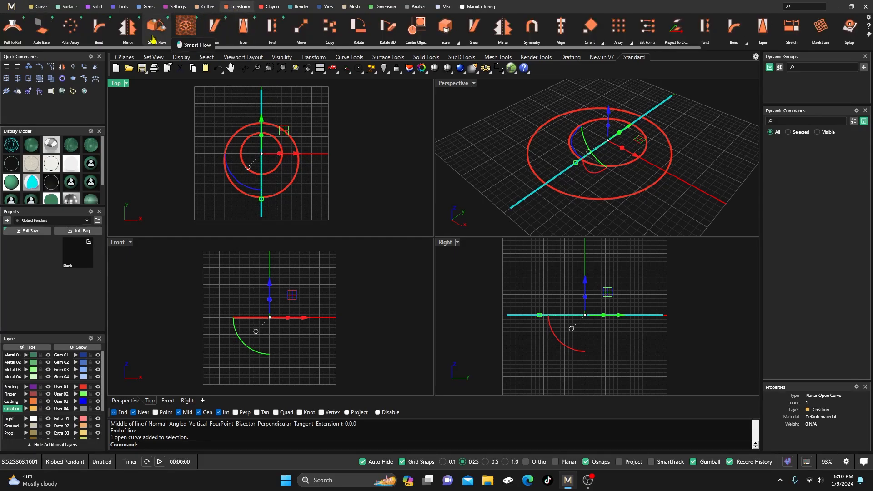
{"action": "double_click", "coordinate": [116, 86]}
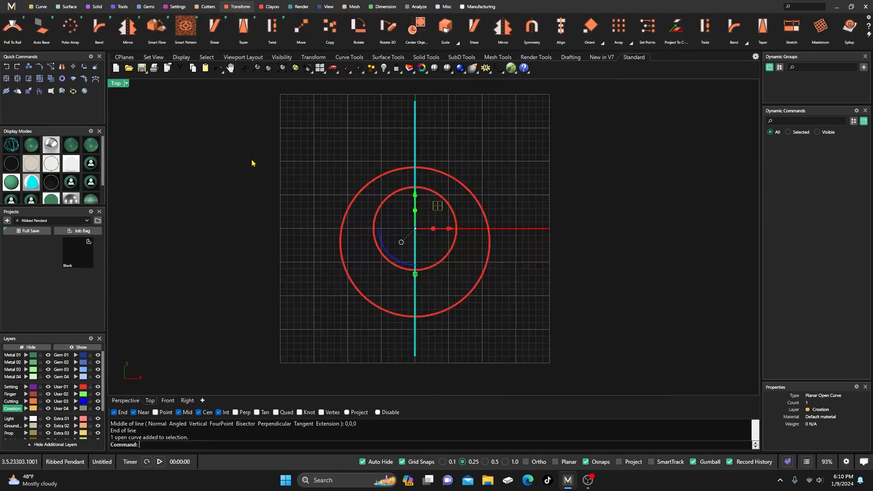
{"action": "right_click_drag", "start_coordinate": [252, 161], "coordinate": [228, 154]}
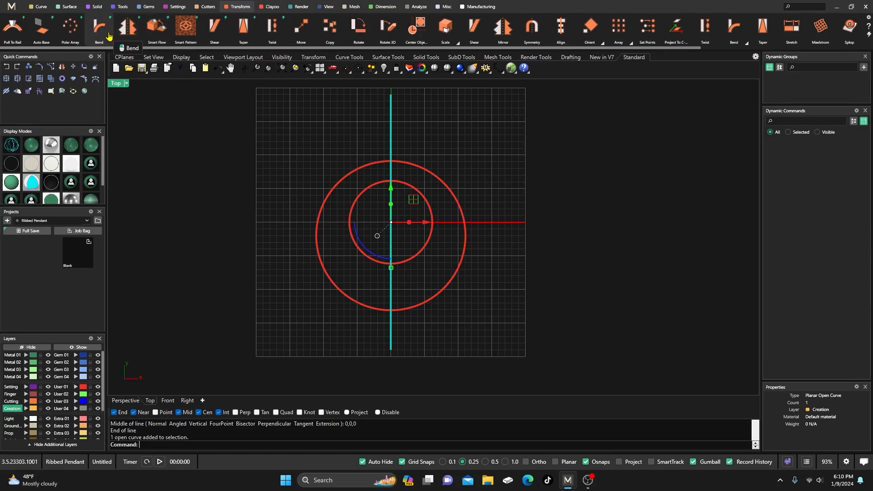
{"action": "left_click", "coordinate": [73, 30]}
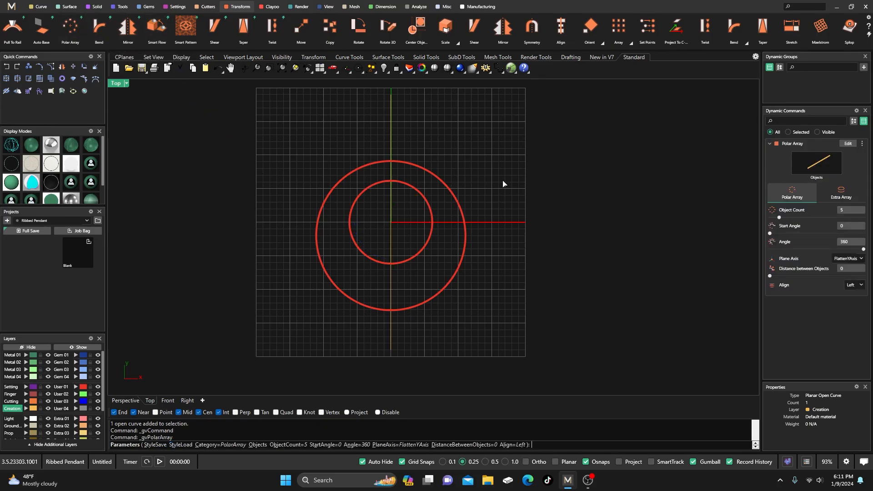
{"action": "left_click", "coordinate": [860, 260]}
{"action": "left_click", "coordinate": [847, 287]}
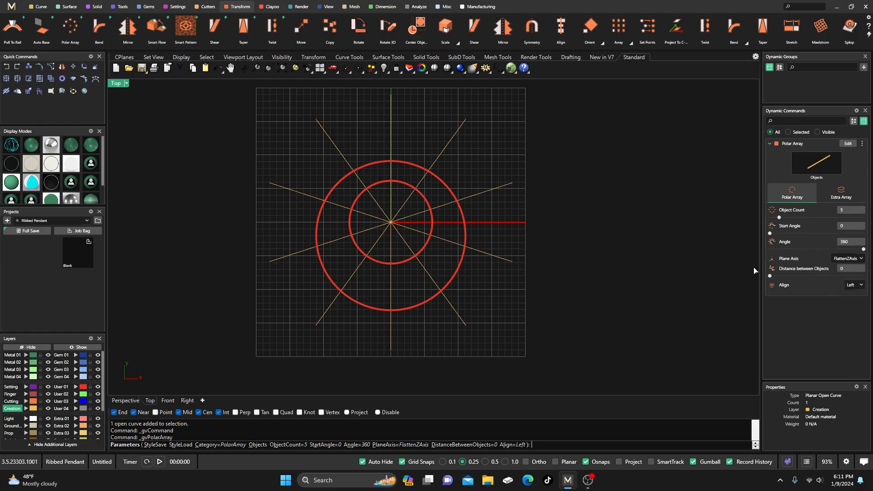
Raise the polar array's object count to 23, then to 27
{"action": "right_click_drag", "start_coordinate": [574, 246], "coordinate": [547, 259]}
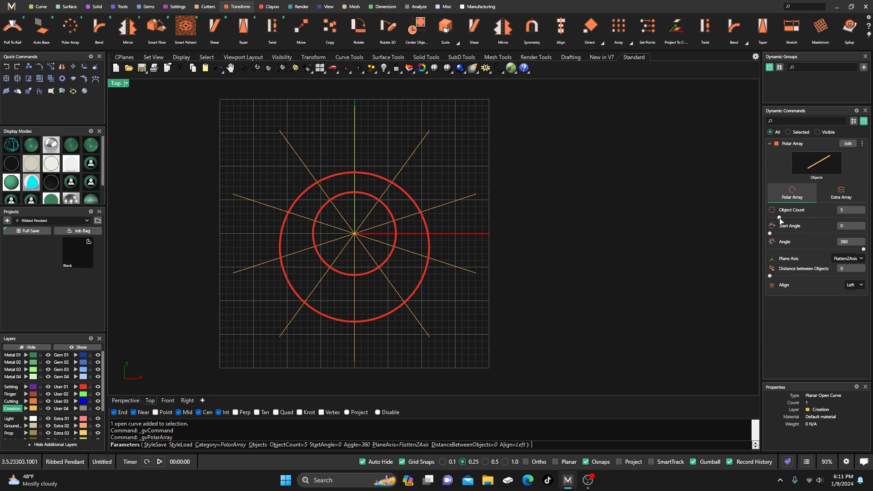
{"action": "left_click_drag", "start_coordinate": [778, 218], "coordinate": [814, 222]}
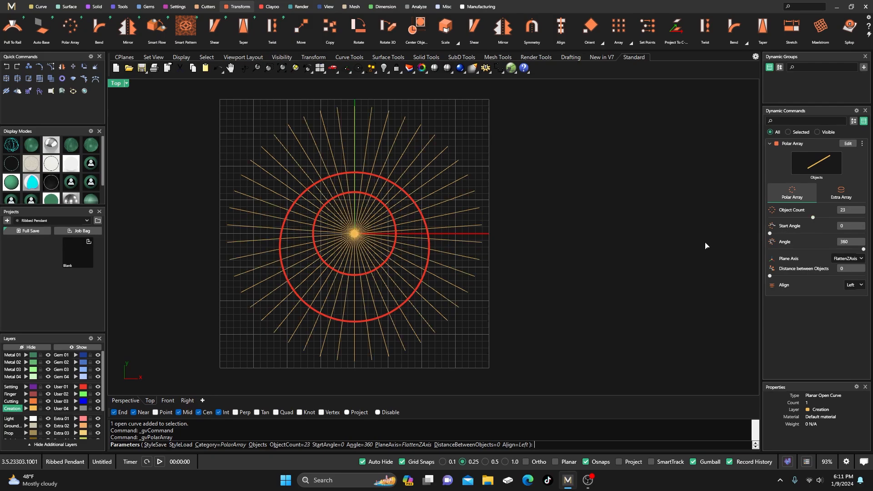
{"action": "scroll", "coordinate": [359, 299], "scroll_direction": "up", "scroll_amount": 5}
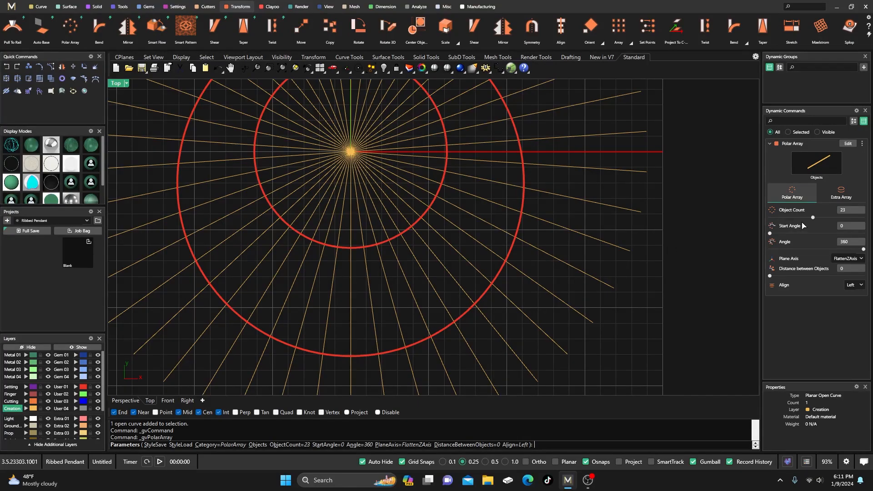
{"action": "left_click_drag", "start_coordinate": [814, 220], "coordinate": [820, 220]}
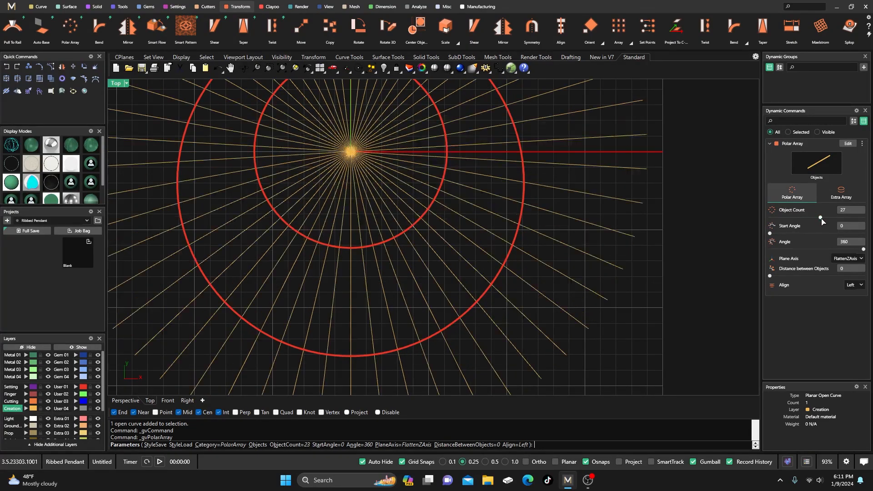
Raise the polar array's object count to 29 and accept the array
{"action": "right_click_drag", "start_coordinate": [485, 238], "coordinate": [473, 213]}
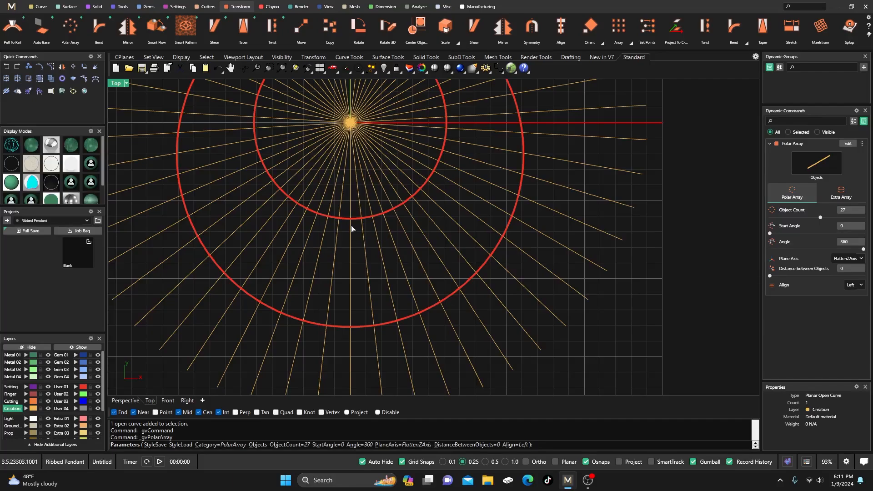
{"action": "scroll", "coordinate": [345, 229], "scroll_direction": "up", "scroll_amount": 3}
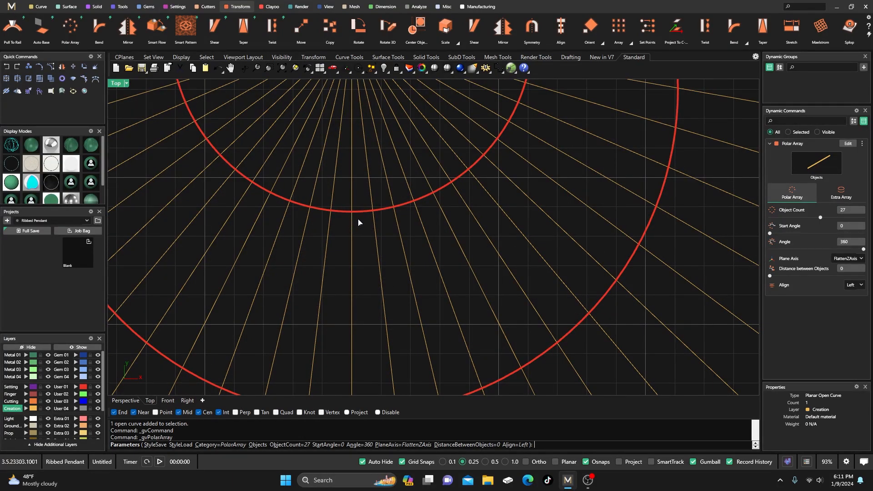
{"action": "right_click_drag", "start_coordinate": [352, 307], "coordinate": [357, 256]}
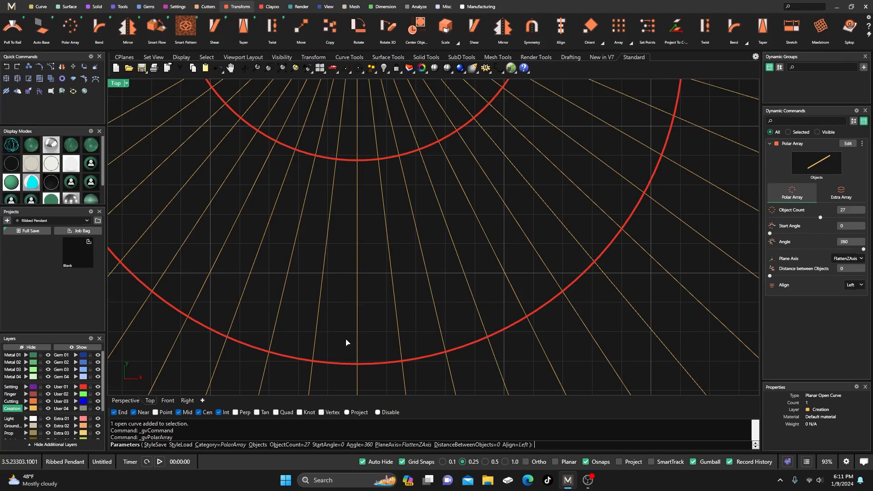
{"action": "scroll", "coordinate": [338, 338], "scroll_direction": "down", "scroll_amount": 3}
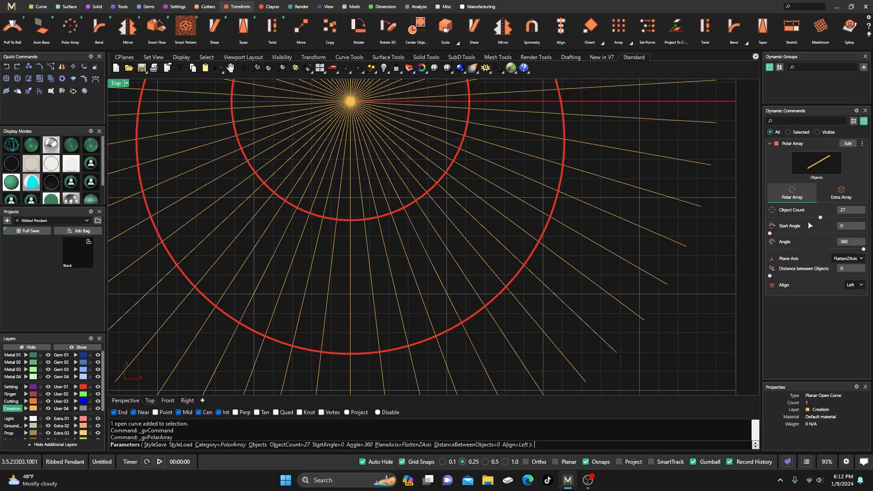
{"action": "left_click_drag", "start_coordinate": [820, 218], "coordinate": [824, 218]}
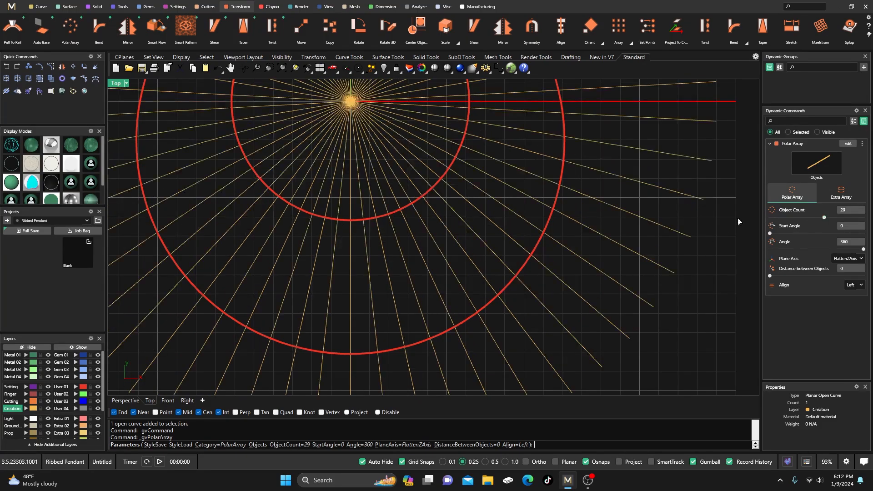
{"action": "scroll", "coordinate": [347, 245], "scroll_direction": "up", "scroll_amount": 3}
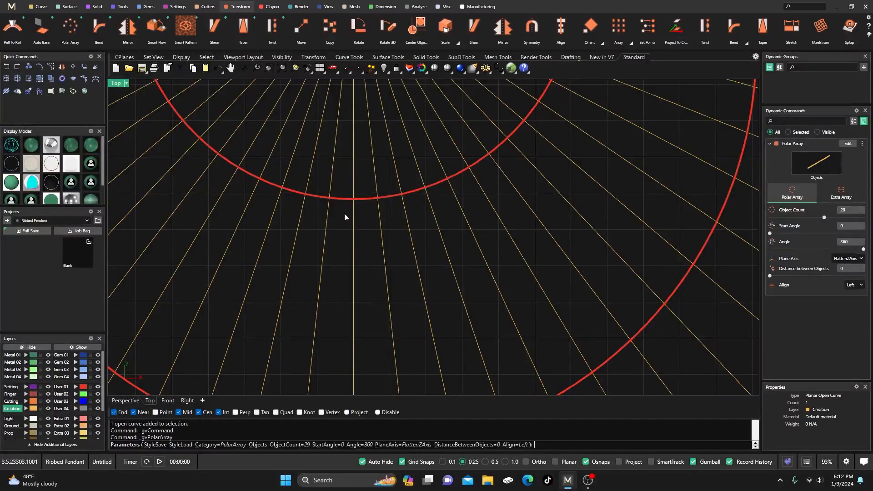
{"action": "scroll", "coordinate": [350, 211], "scroll_direction": "down", "scroll_amount": 3}
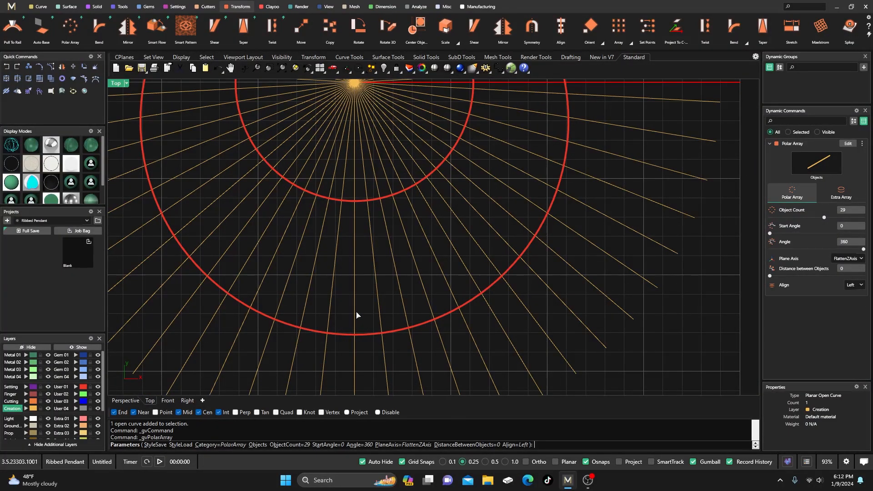
{"action": "key", "text": "Return"}
Trim away the portions of the radial lines inside the inner circle, using all the curves as cutting objects
{"action": "scroll", "coordinate": [357, 315], "scroll_direction": "down", "scroll_amount": 7}
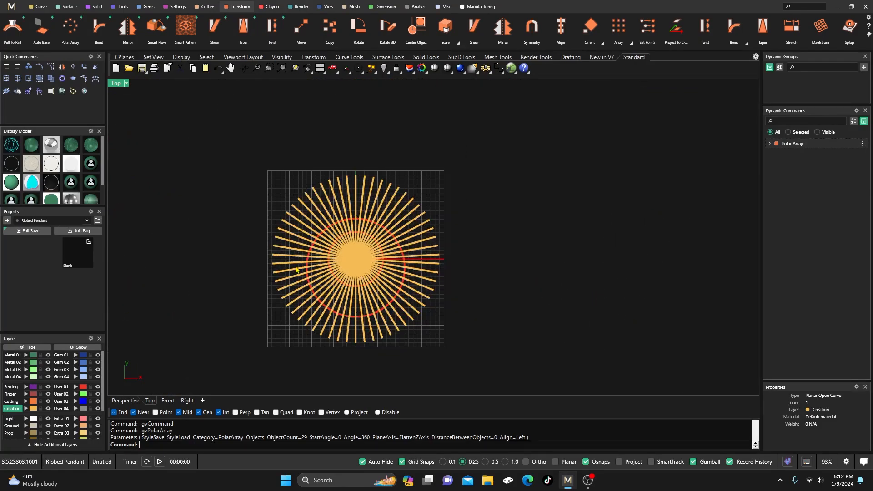
{"action": "left_click_drag", "start_coordinate": [232, 140], "coordinate": [491, 376]}
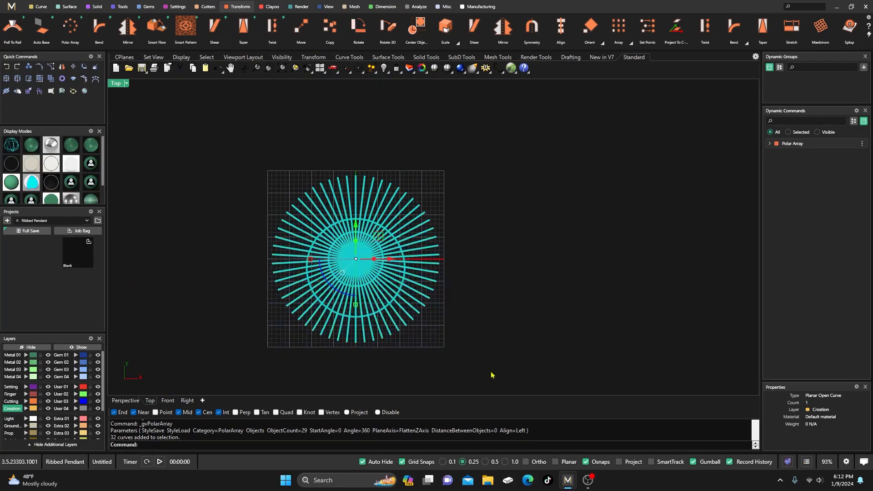
{"action": "left_click", "coordinate": [28, 80]}
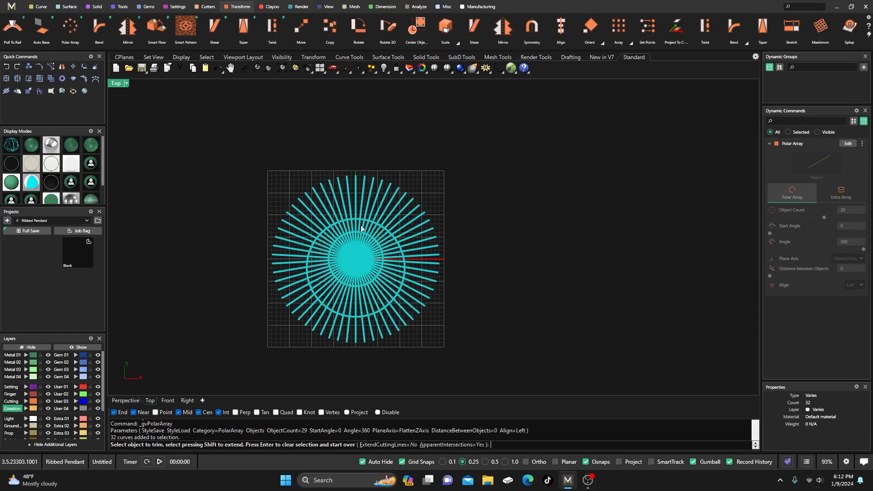
{"action": "scroll", "coordinate": [369, 300], "scroll_direction": "up", "scroll_amount": 4}
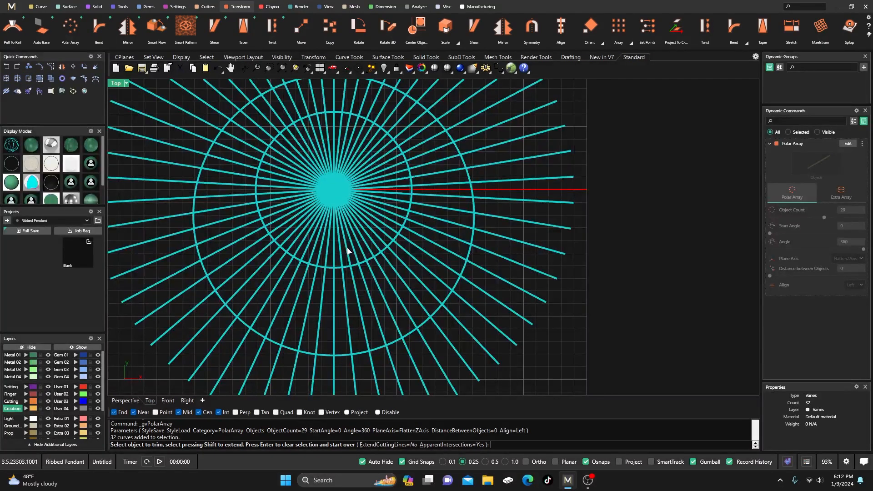
{"action": "scroll", "coordinate": [347, 250], "scroll_direction": "up", "scroll_amount": 3}
{"action": "left_click_drag", "start_coordinate": [349, 244], "coordinate": [312, 140]}
{"action": "scroll", "coordinate": [313, 161], "scroll_direction": "down", "scroll_amount": 3}
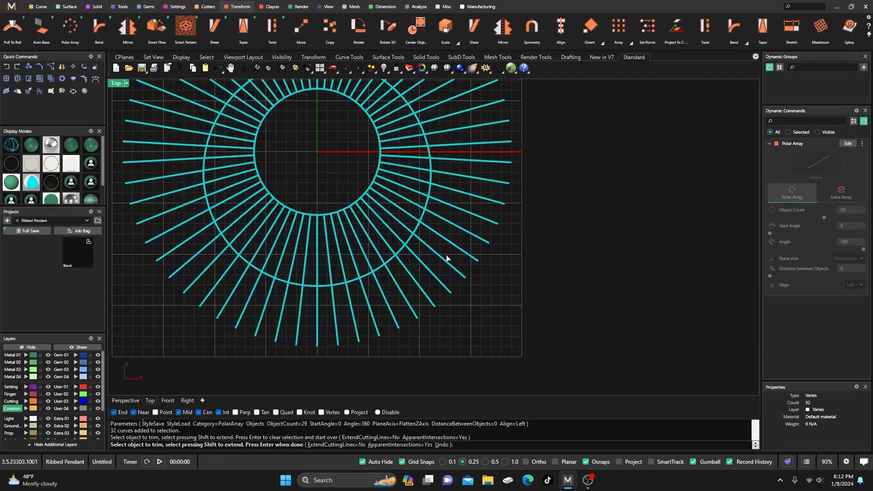
Trim off all the radial line ends that extend beyond the outer circle and finish the trim
{"action": "left_click_drag", "start_coordinate": [581, 274], "coordinate": [468, 108]}
{"action": "scroll", "coordinate": [483, 293], "scroll_direction": "down", "scroll_amount": 2}
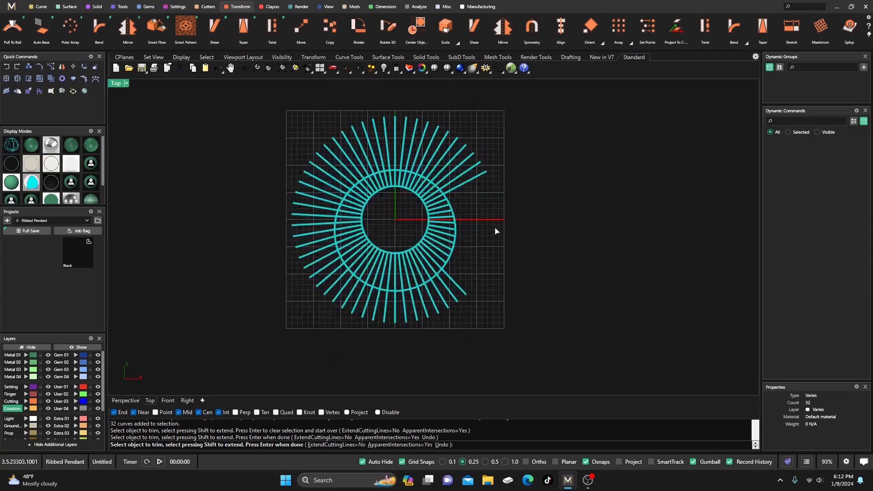
{"action": "left_click_drag", "start_coordinate": [510, 175], "coordinate": [267, 275]}
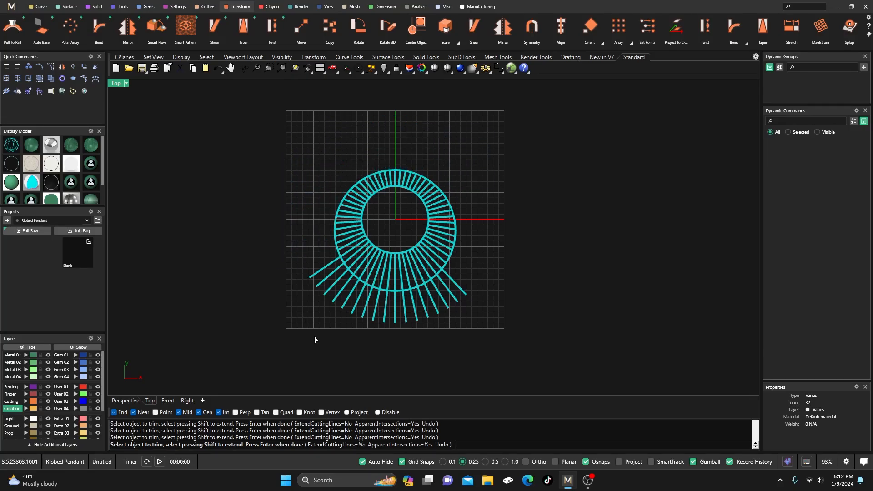
{"action": "left_click_drag", "start_coordinate": [336, 327], "coordinate": [305, 271]}
{"action": "left_click_drag", "start_coordinate": [380, 339], "coordinate": [344, 303]}
{"action": "left_click_drag", "start_coordinate": [426, 345], "coordinate": [380, 311]}
{"action": "left_click_drag", "start_coordinate": [479, 316], "coordinate": [452, 284]}
{"action": "left_click_drag", "start_coordinate": [475, 340], "coordinate": [424, 297]}
{"action": "scroll", "coordinate": [405, 270], "scroll_direction": "up", "scroll_amount": 5}
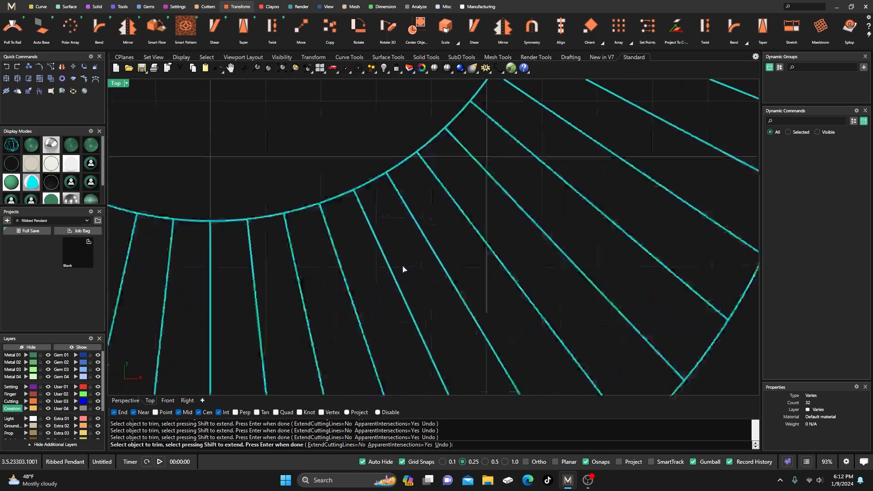
{"action": "right_click_drag", "start_coordinate": [306, 236], "coordinate": [387, 170]}
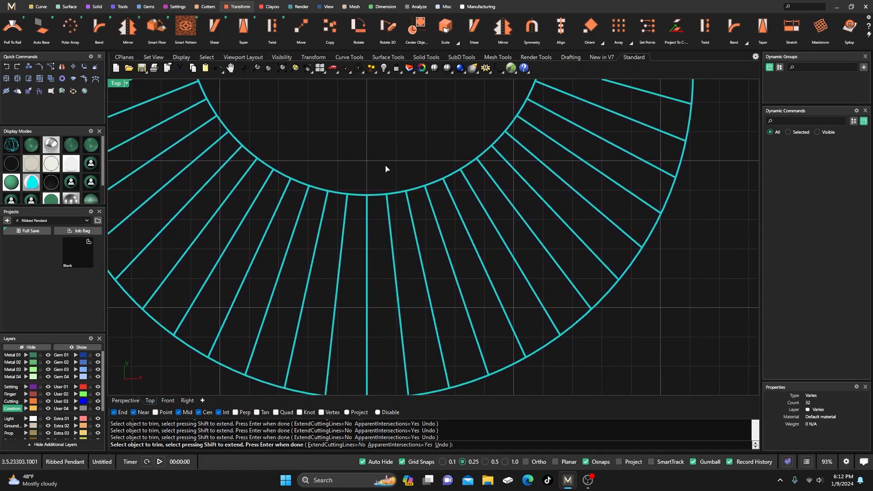
{"action": "scroll", "coordinate": [382, 174], "scroll_direction": "down", "scroll_amount": 5}
{"action": "right_click_drag", "start_coordinate": [376, 234], "coordinate": [367, 247]}
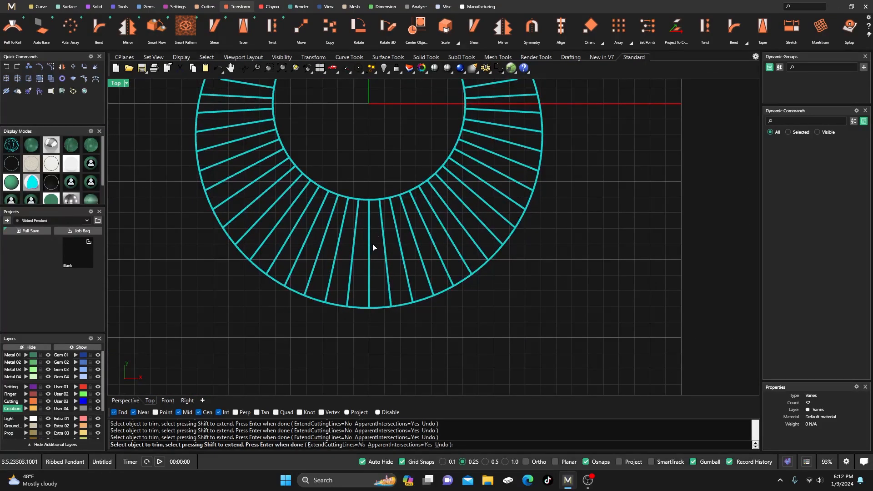
{"action": "right_click", "coordinate": [338, 335]}
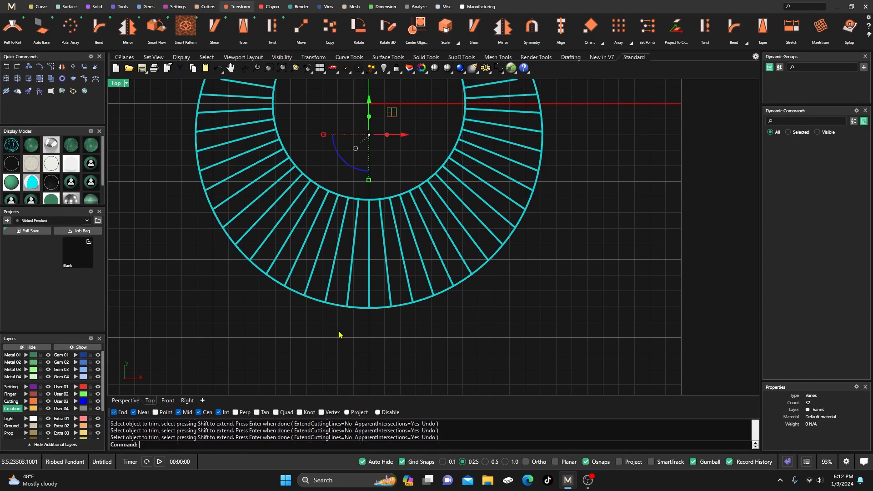
Assign the single original curve at the bottom centre to the User 04 layer and hide that layer
{"action": "left_click", "coordinate": [355, 329]}
{"action": "left_click", "coordinate": [369, 269]}
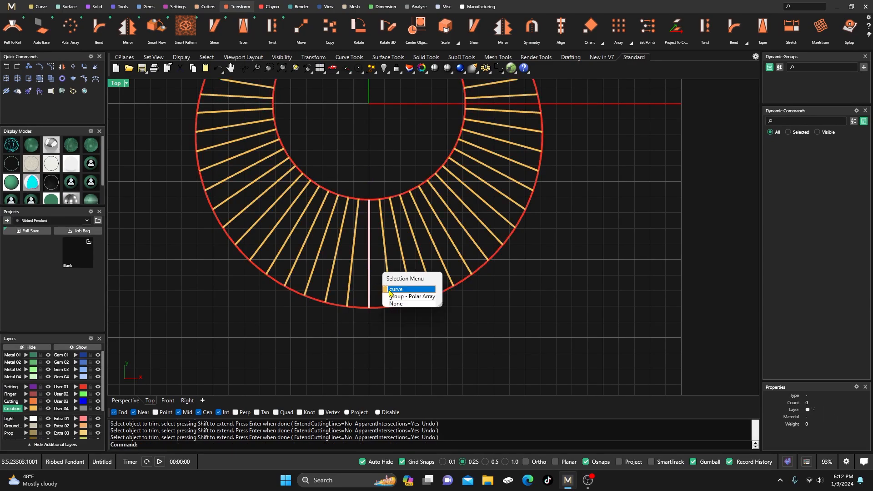
{"action": "left_click", "coordinate": [386, 287]}
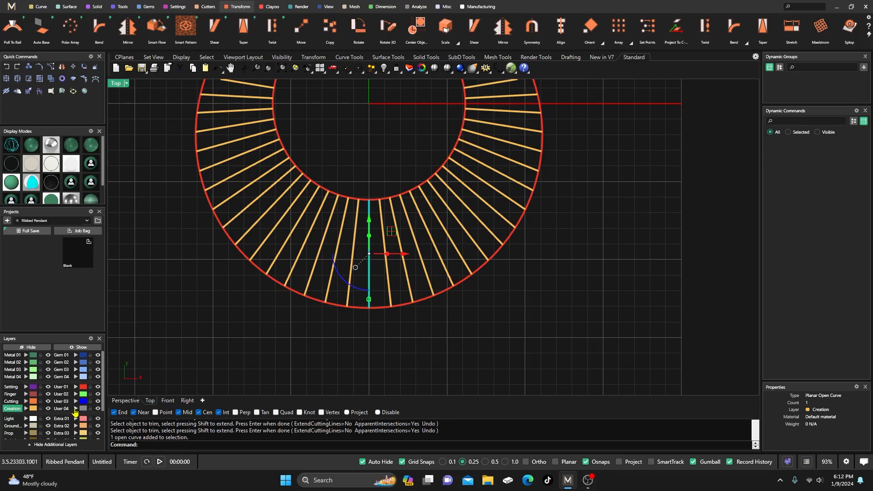
{"action": "left_click", "coordinate": [76, 408]}
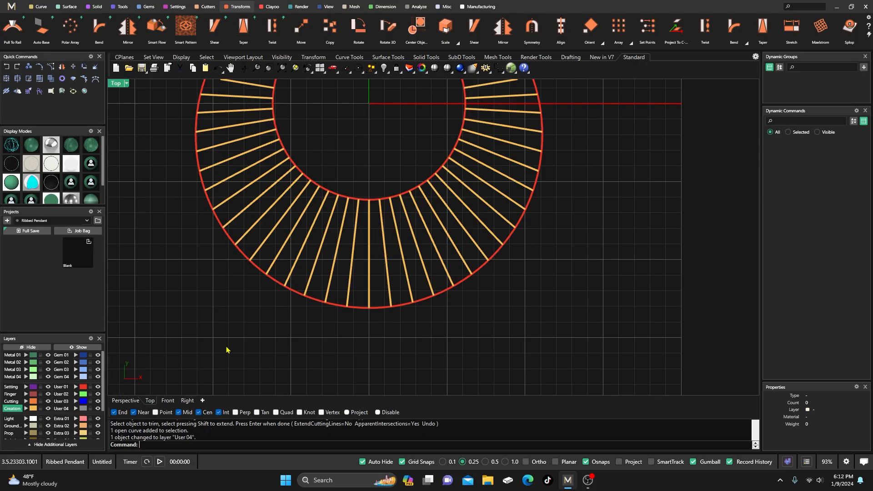
{"action": "left_click", "coordinate": [98, 408]}
Ungroup the arrayed lines and assign the two lines on either side of the bottom centre line to the User 01 layer
{"action": "left_click", "coordinate": [389, 279]}
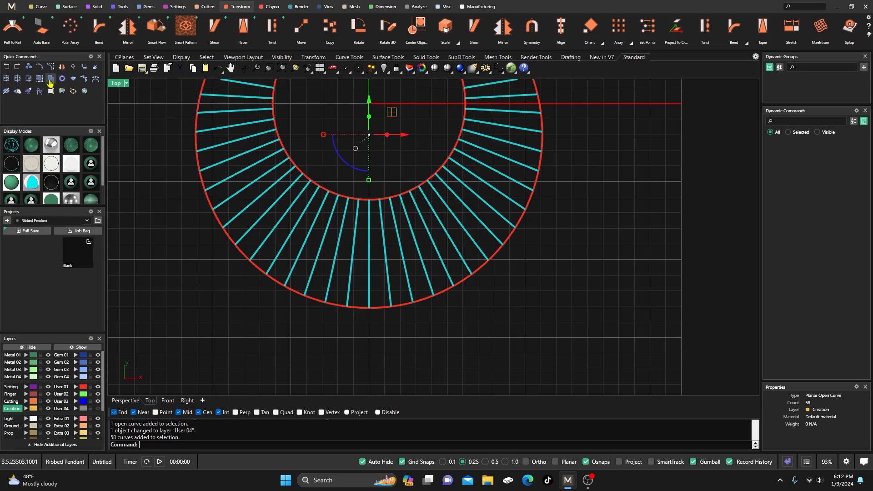
{"action": "left_click", "coordinate": [244, 333]}
{"action": "left_click", "coordinate": [390, 286]}
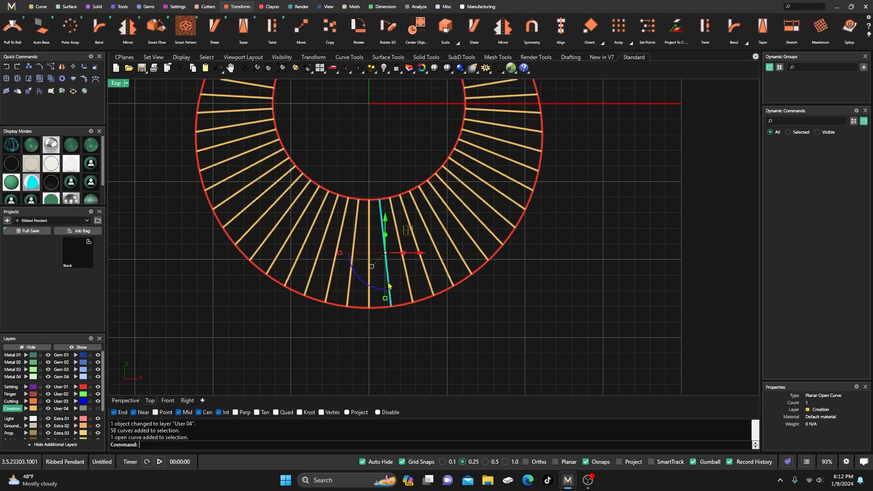
{"action": "left_click", "coordinate": [350, 286], "text": "shift"}
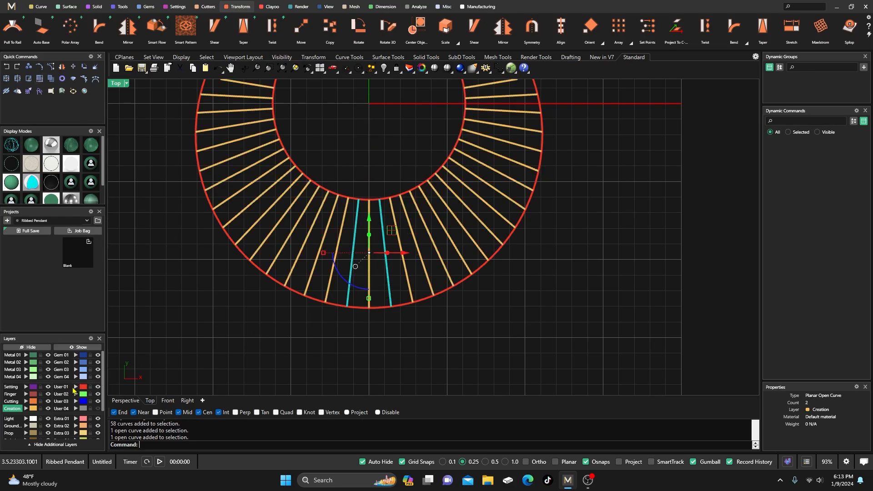
{"action": "left_click", "coordinate": [76, 386]}
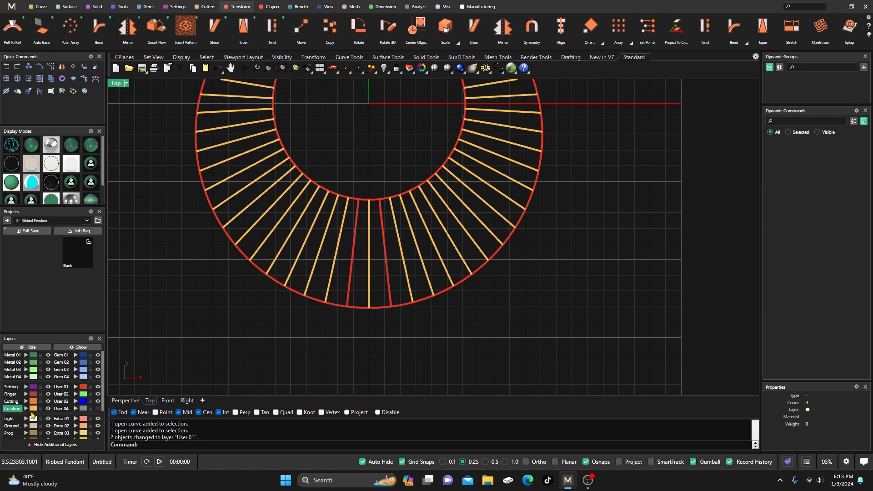
Select all the remaining lines on the Creation layer and delete them
{"action": "left_click", "coordinate": [33, 411]}
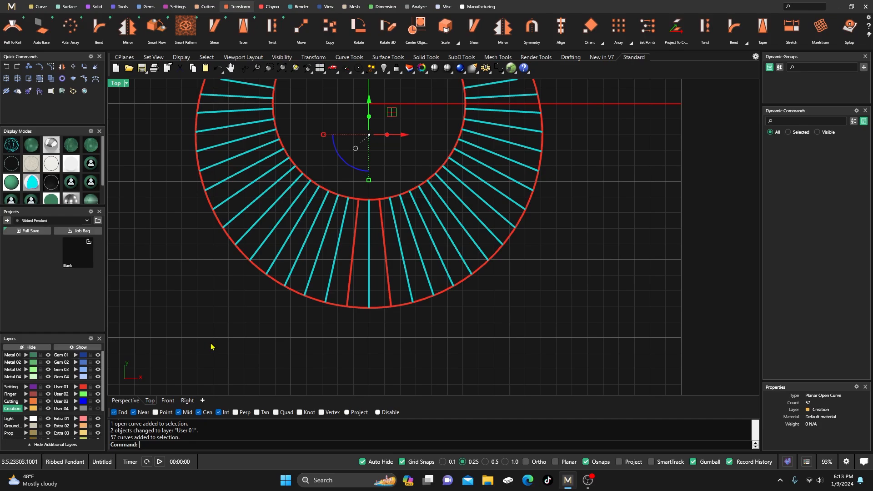
{"action": "key", "text": "Delete"}
{"action": "scroll", "coordinate": [400, 372], "scroll_direction": "down", "scroll_amount": 2}
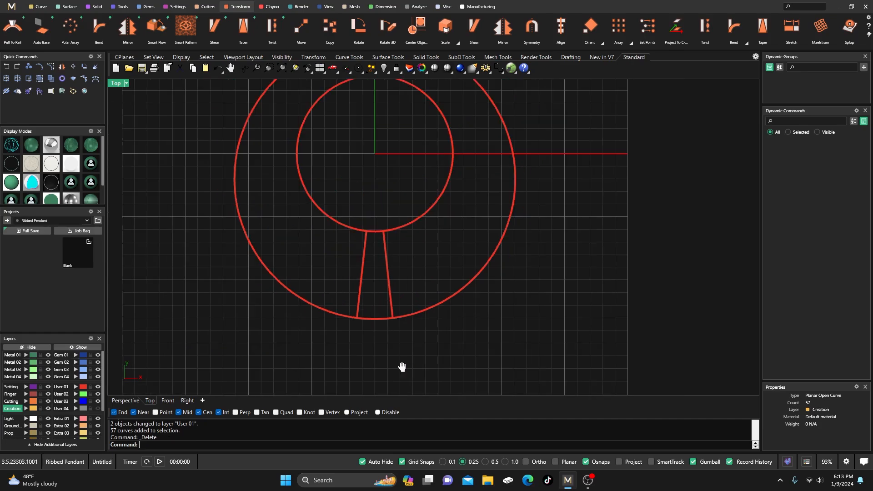
Turn off Grid Snaps and measure the gap between the two lines at the inner circle with a Linear dimension, without placing it
{"action": "scroll", "coordinate": [339, 228], "scroll_direction": "up", "scroll_amount": 5}
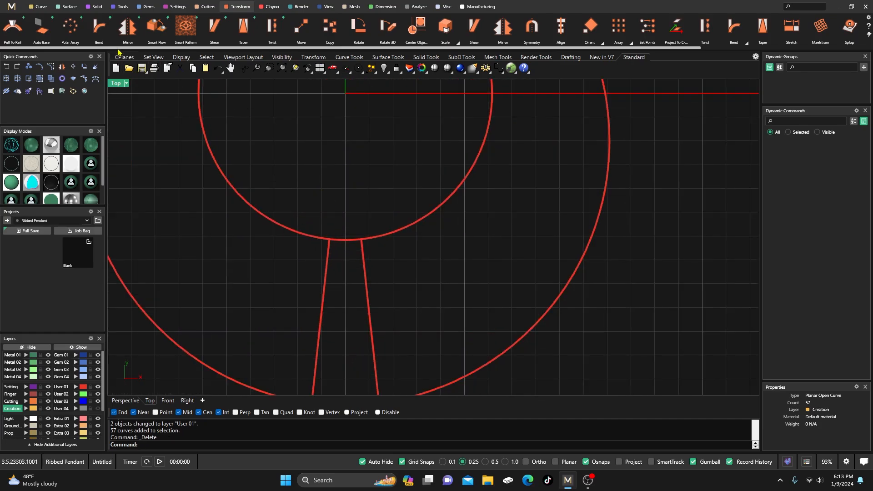
{"action": "left_click", "coordinate": [386, 7]}
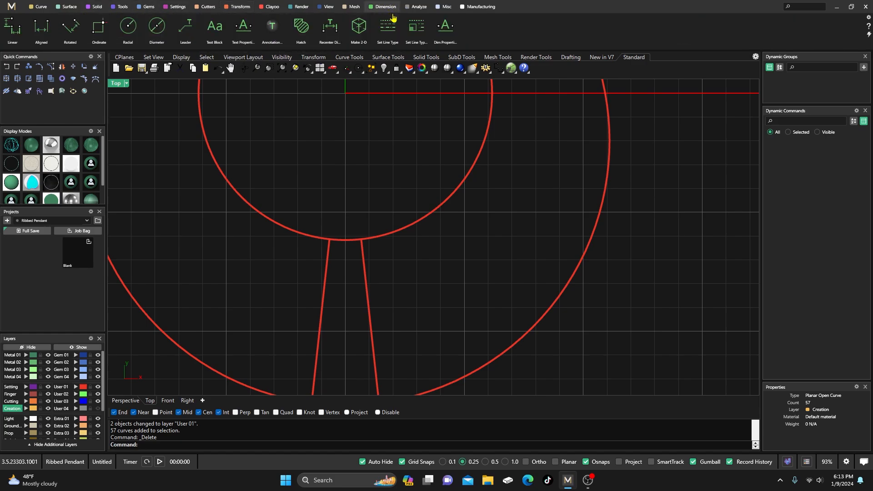
{"action": "left_click", "coordinate": [17, 36]}
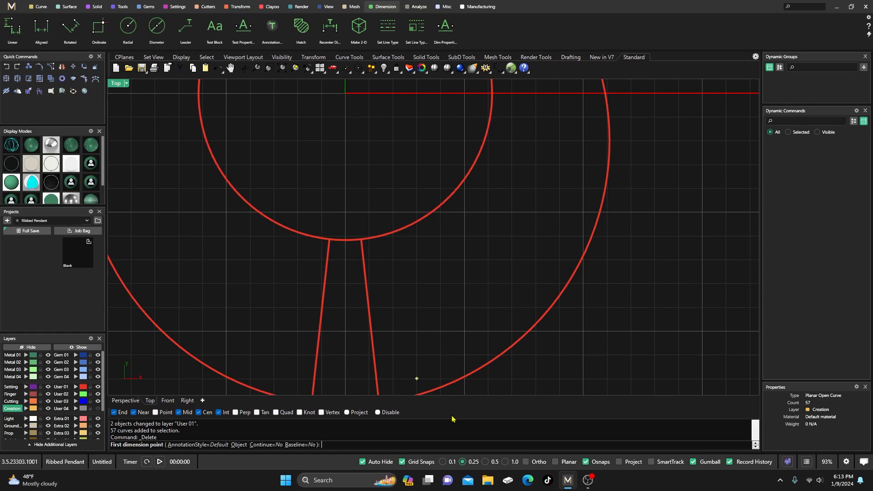
{"action": "left_click", "coordinate": [400, 461]}
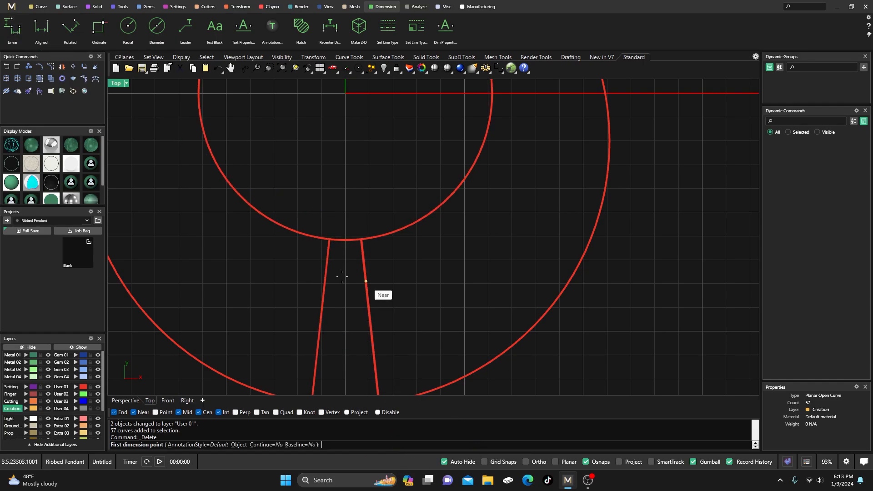
{"action": "left_click", "coordinate": [329, 241]}
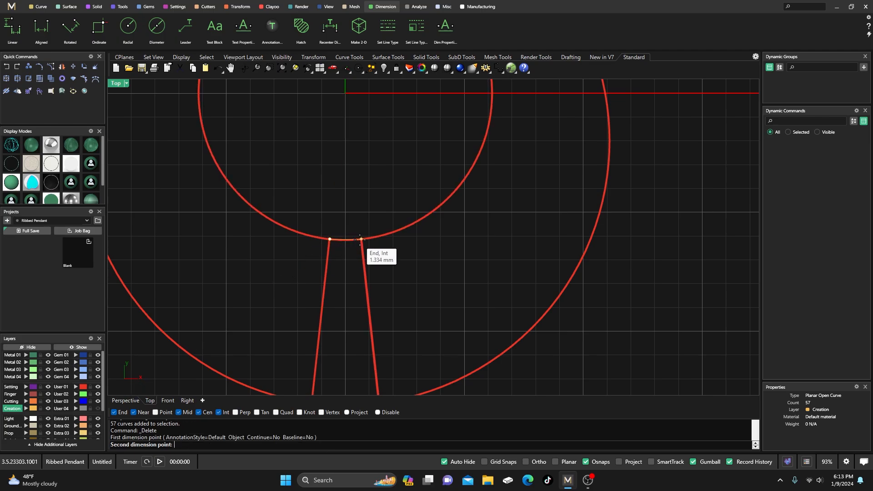
{"action": "left_click", "coordinate": [361, 240]}
{"action": "key", "text": "Escape"}
Measure the gap between the two lines' lower ends at the outer circle with a Linear dimension, without placing it
{"action": "scroll", "coordinate": [355, 227], "scroll_direction": "down", "scroll_amount": 8}
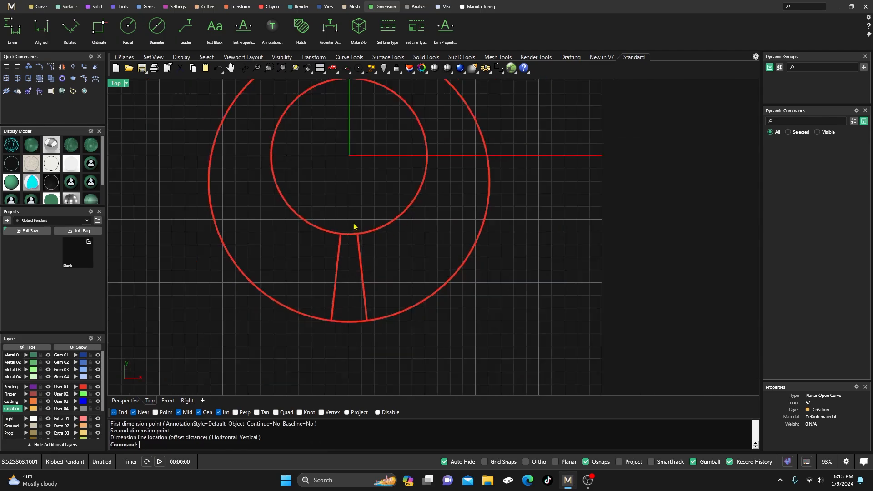
{"action": "right_click_drag", "start_coordinate": [355, 248], "coordinate": [351, 218]}
{"action": "scroll", "coordinate": [346, 265], "scroll_direction": "up", "scroll_amount": 6}
{"action": "right_click", "coordinate": [345, 265]}
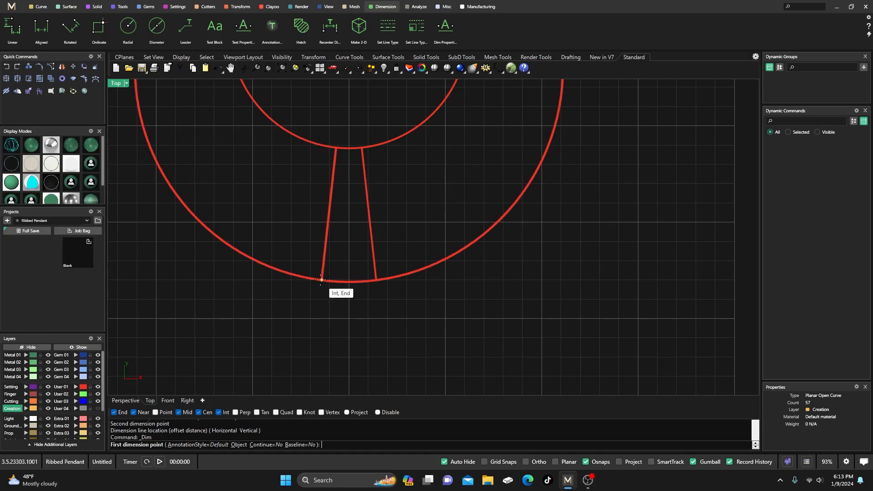
{"action": "left_click", "coordinate": [322, 280]}
{"action": "left_click", "coordinate": [374, 279]}
{"action": "key", "text": "Escape"}
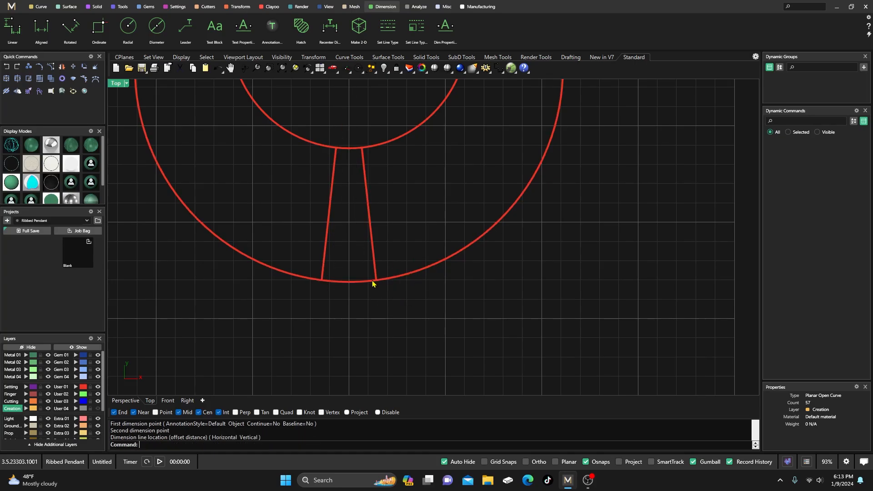
Show the User 04 layer and assign the vertical centre line between the two side lines to the User 01 layer
{"action": "scroll", "coordinate": [356, 264], "scroll_direction": "down", "scroll_amount": 3}
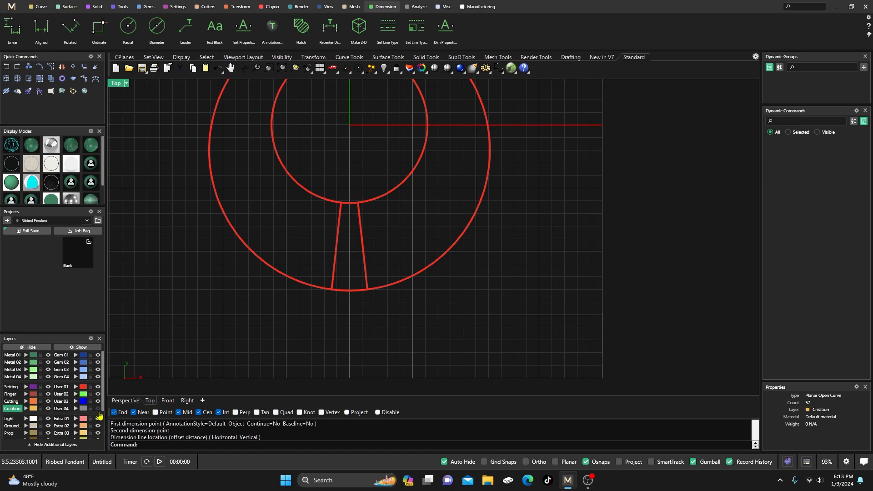
{"action": "left_click", "coordinate": [98, 409]}
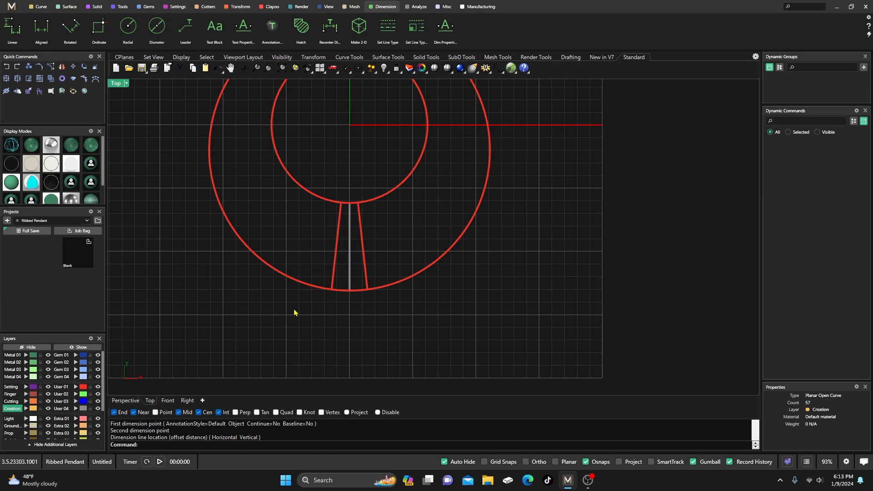
{"action": "left_click", "coordinate": [348, 259]}
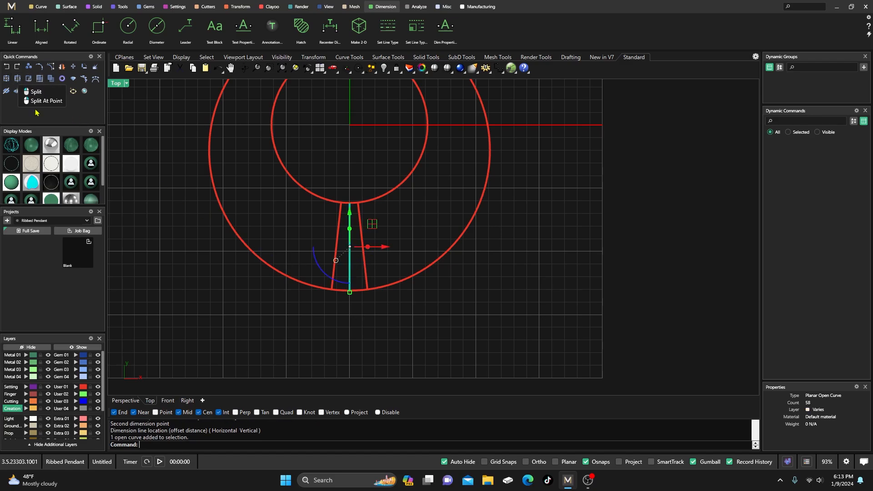
{"action": "left_click", "coordinate": [76, 387]}
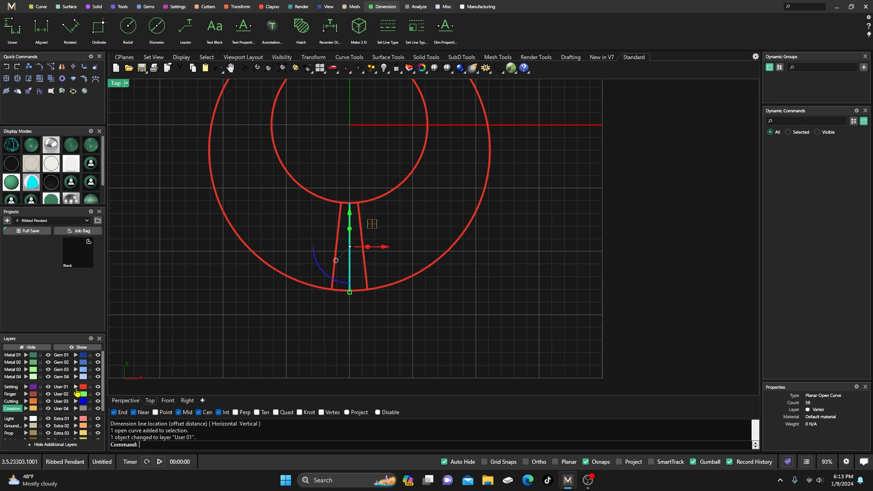
{"action": "left_click", "coordinate": [246, 341]}
{"action": "scroll", "coordinate": [357, 215], "scroll_direction": "up", "scroll_amount": 3}
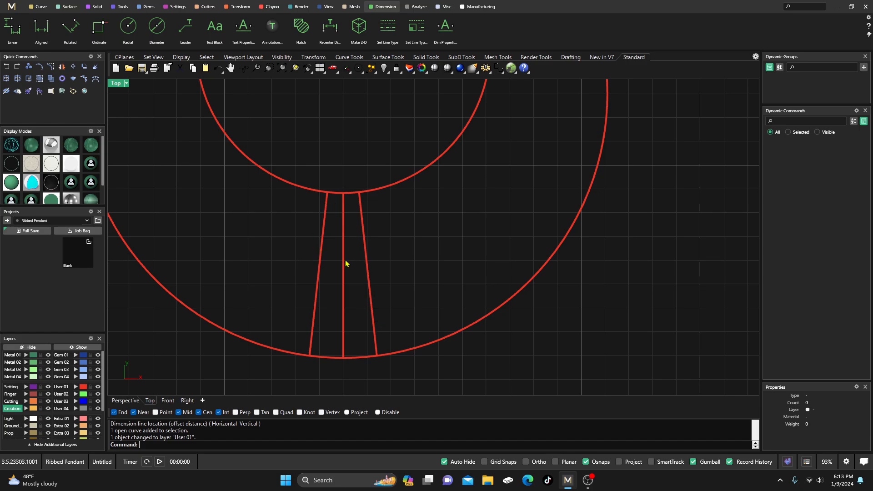
{"action": "scroll", "coordinate": [350, 286], "scroll_direction": "down", "scroll_amount": 3}
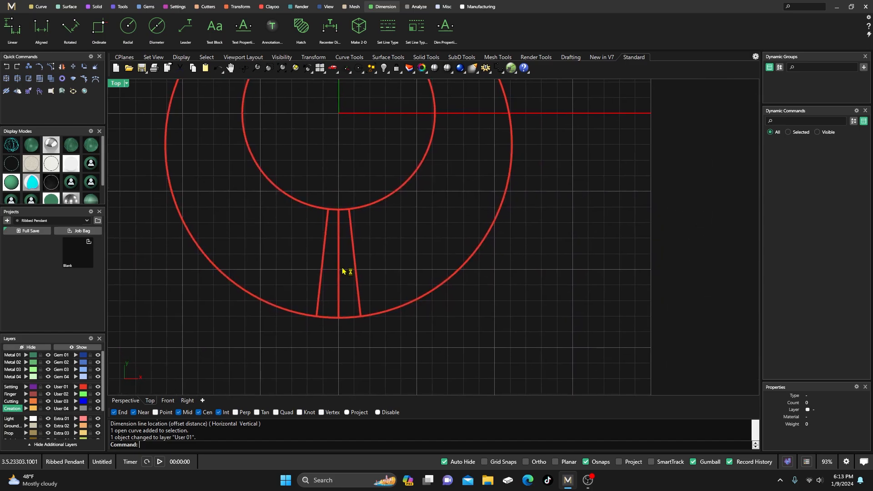
{"action": "scroll", "coordinate": [344, 272], "scroll_direction": "up", "scroll_amount": 1}
{"action": "scroll", "coordinate": [415, 239], "scroll_direction": "up", "scroll_amount": 2}
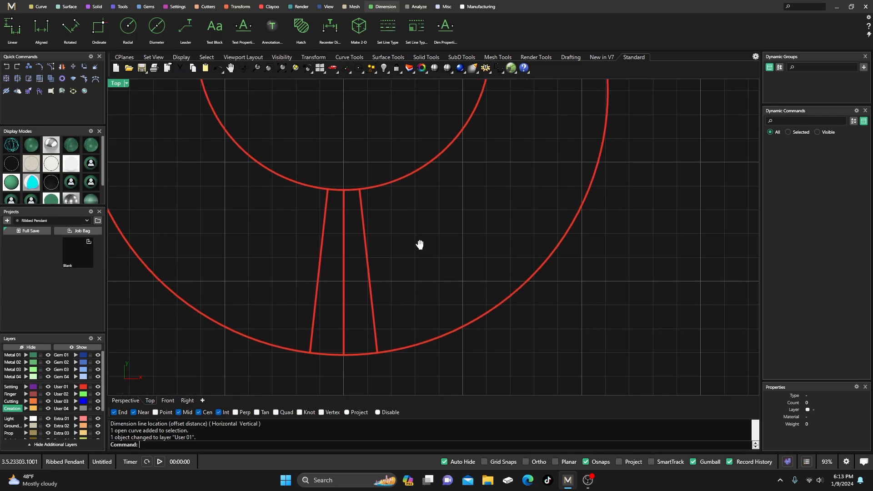
{"action": "scroll", "coordinate": [396, 268], "scroll_direction": "down", "scroll_amount": 2}
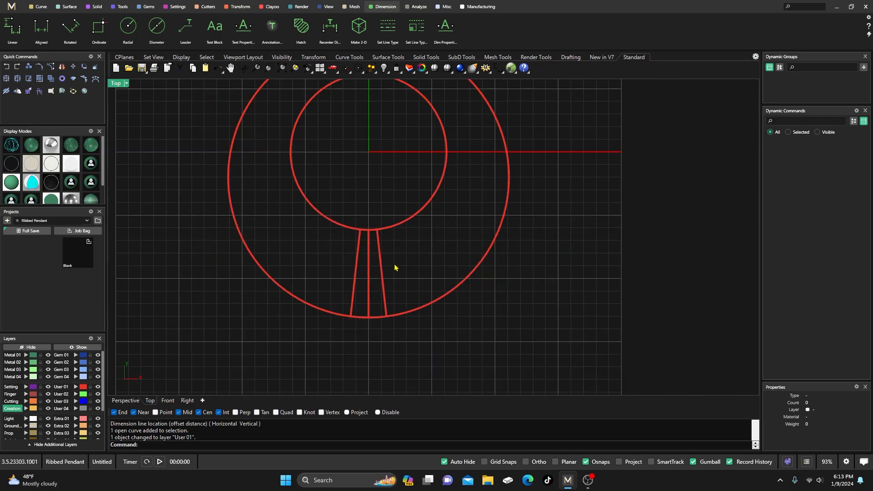
{"action": "scroll", "coordinate": [395, 267], "scroll_direction": "up", "scroll_amount": 2}
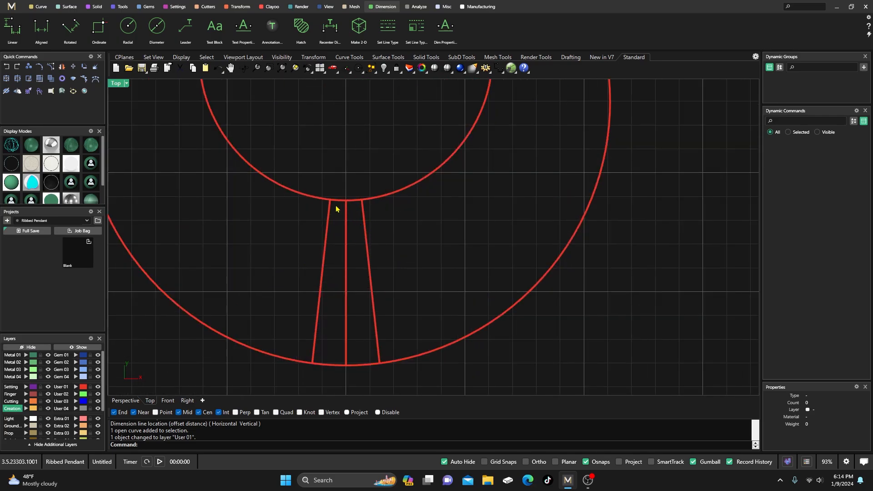
Blend the side lines' upper ends with Blend Curves, flipping both curves and setting both curve blend values to 1.1
{"action": "left_click", "coordinate": [41, 6]}
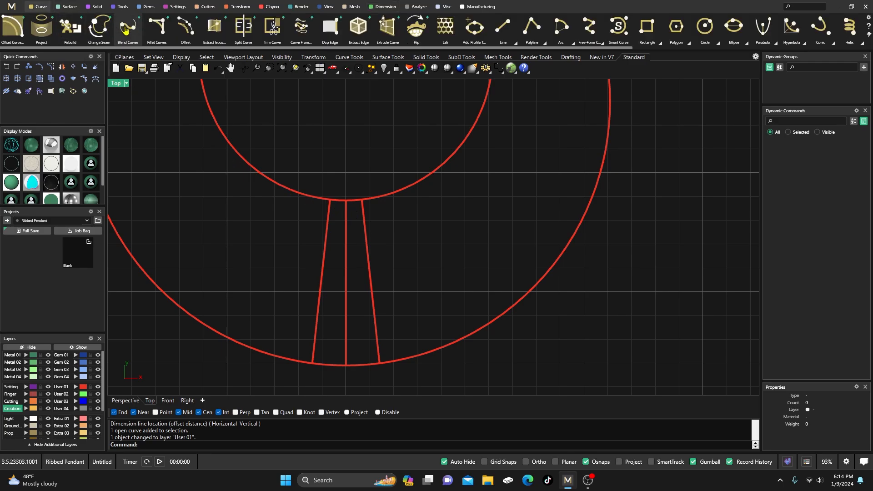
{"action": "key", "text": "F6"}
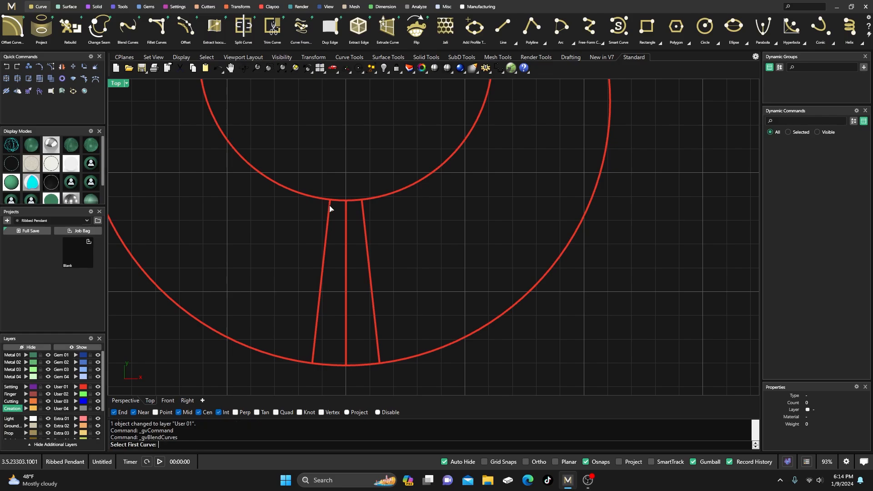
{"action": "left_click", "coordinate": [330, 207]}
{"action": "left_click", "coordinate": [363, 207]}
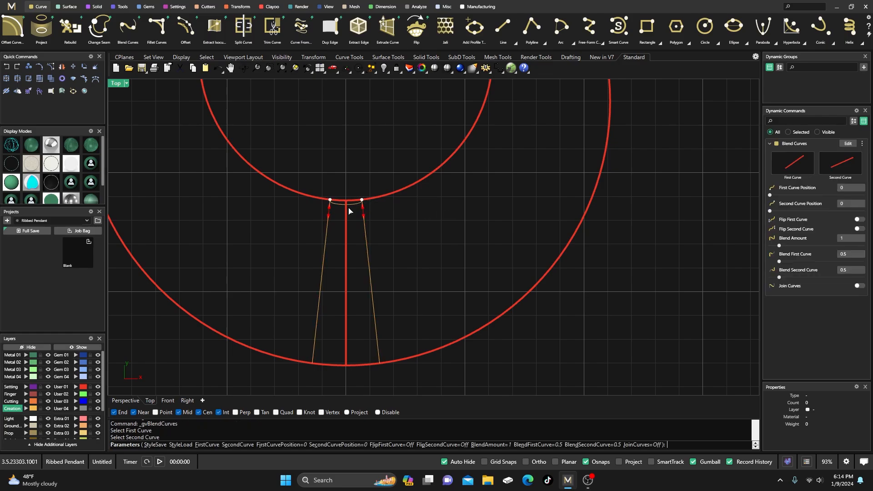
{"action": "left_click", "coordinate": [859, 219]}
{"action": "left_click", "coordinate": [858, 228]}
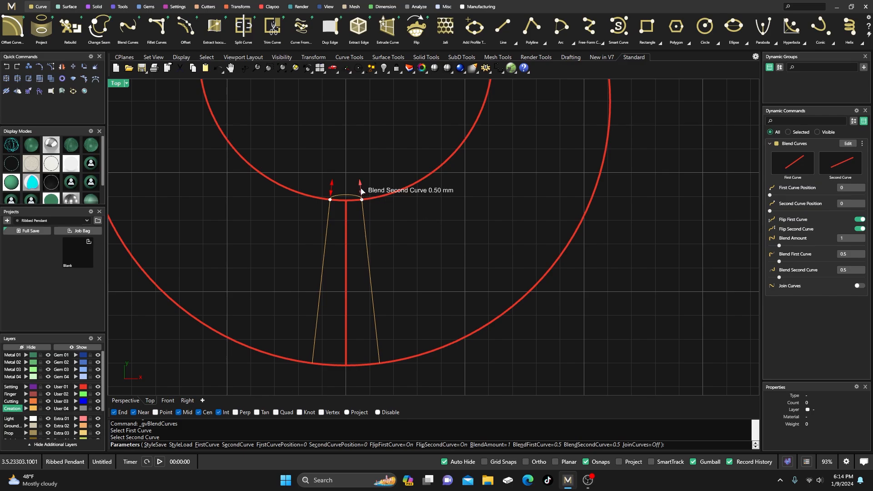
{"action": "left_click_drag", "start_coordinate": [362, 191], "coordinate": [339, 178]}
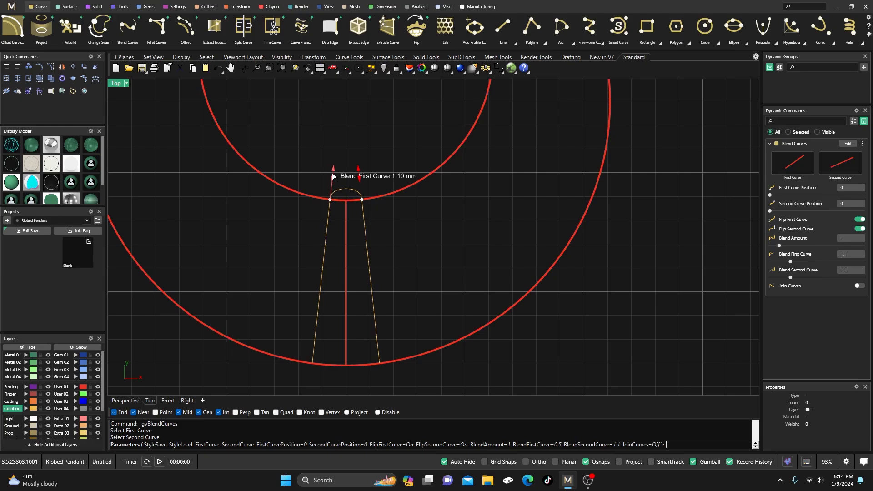
{"action": "scroll", "coordinate": [345, 168], "scroll_direction": "down", "scroll_amount": 3}
{"action": "right_click", "coordinate": [343, 224]}
Blend the side lines' lower ends at the outer circle, with both curve positions at 1 and both curve blend values at 0.9
{"action": "scroll", "coordinate": [342, 224], "scroll_direction": "up", "scroll_amount": 6}
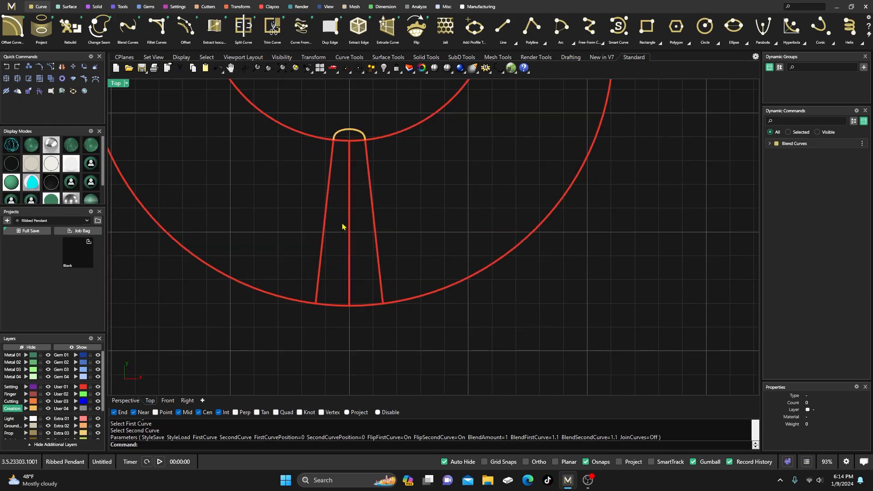
{"action": "right_click", "coordinate": [317, 331]}
{"action": "left_click", "coordinate": [317, 301]}
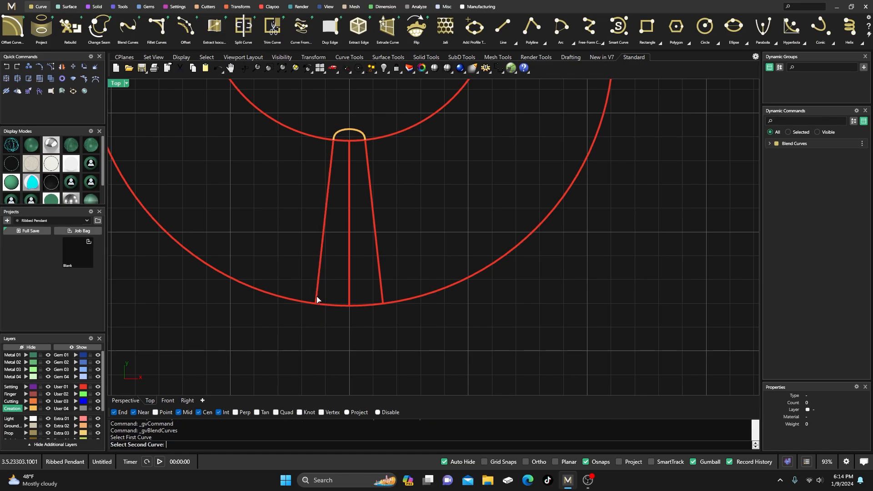
{"action": "left_click", "coordinate": [382, 301]}
{"action": "left_click_drag", "start_coordinate": [337, 140], "coordinate": [317, 320]}
{"action": "left_click_drag", "start_coordinate": [365, 141], "coordinate": [381, 323]}
{"action": "left_click_drag", "start_coordinate": [314, 319], "coordinate": [316, 328]}
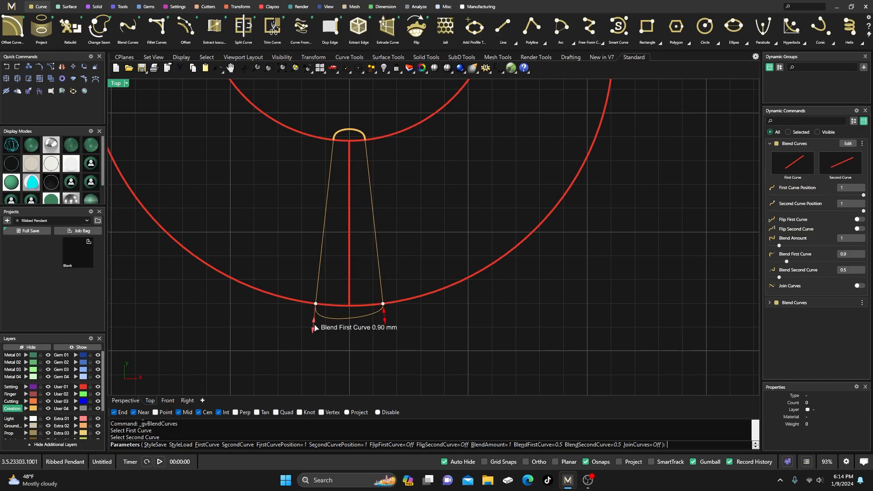
{"action": "left_click_drag", "start_coordinate": [384, 319], "coordinate": [384, 325]}
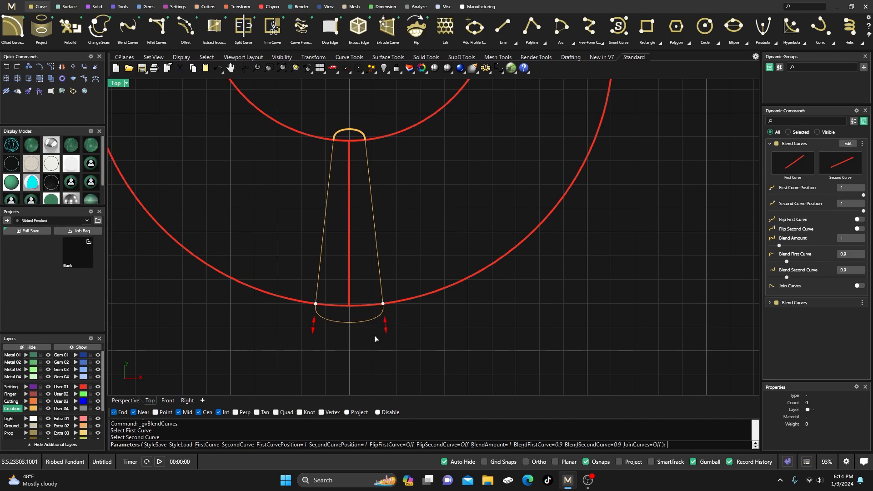
{"action": "key", "text": "Return"}
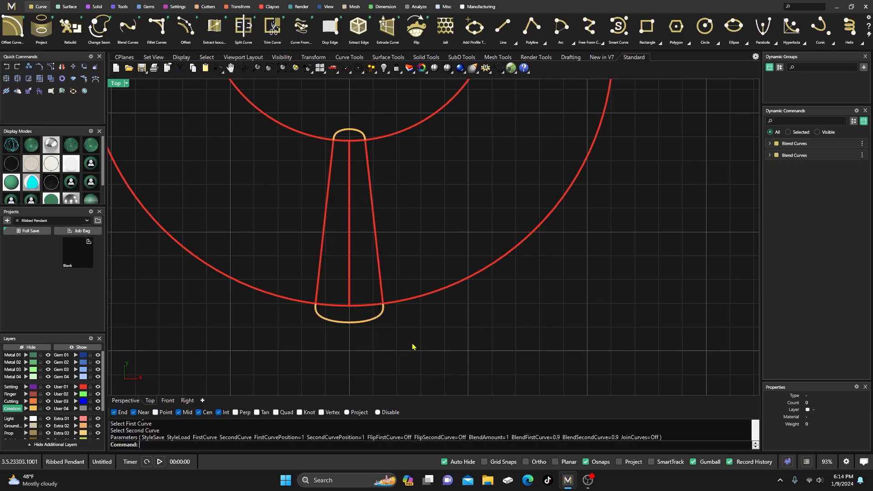
Assign the vertical centre line back to the User 04 layer and hide that layer
{"action": "left_click", "coordinate": [350, 273]}
{"action": "left_click", "coordinate": [76, 409]}
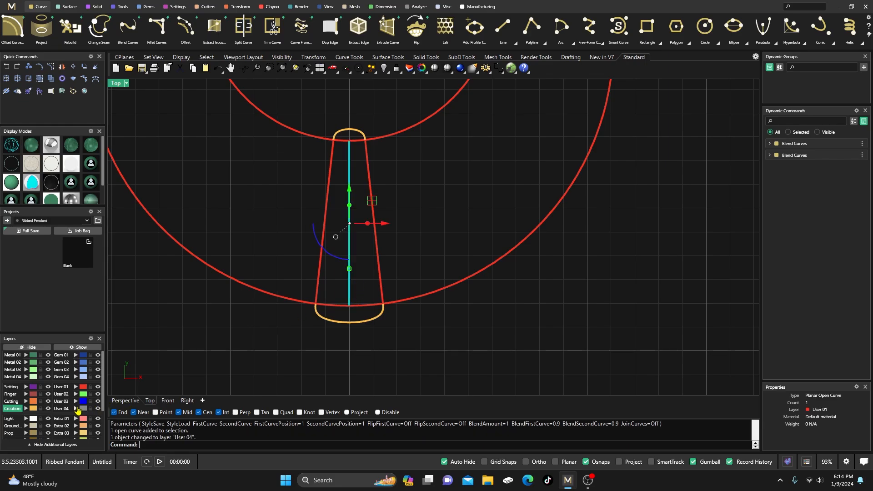
{"action": "left_click", "coordinate": [98, 408]}
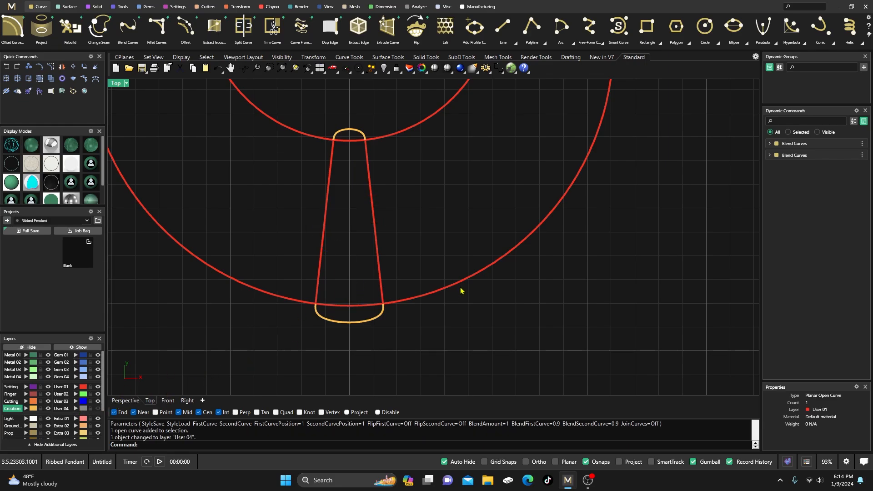
Turn on the upper blend curve's control points and delete the intermediate pair between its end points and peak points
{"action": "scroll", "coordinate": [473, 306], "scroll_direction": "up", "scroll_amount": 3}
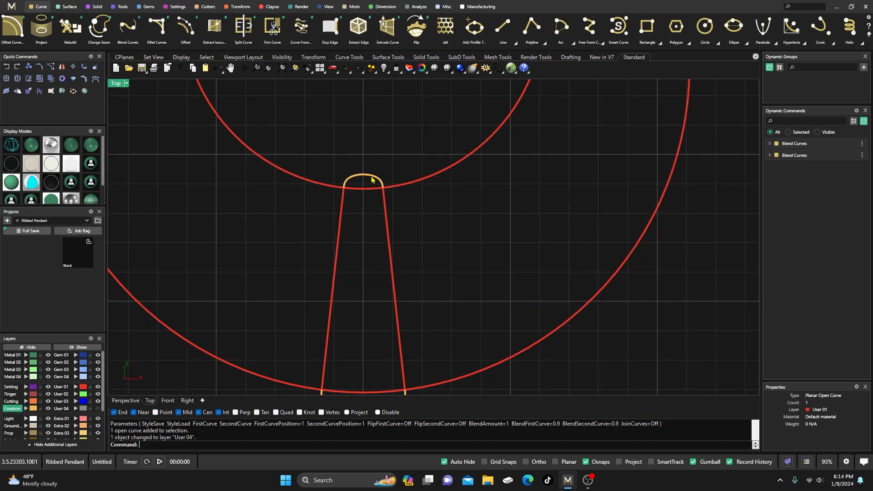
{"action": "left_click", "coordinate": [366, 179]}
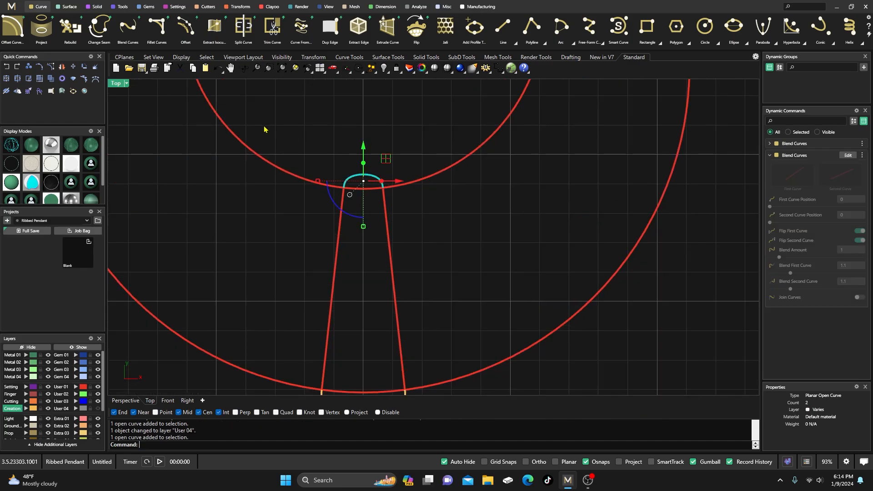
{"action": "left_click", "coordinate": [86, 80]}
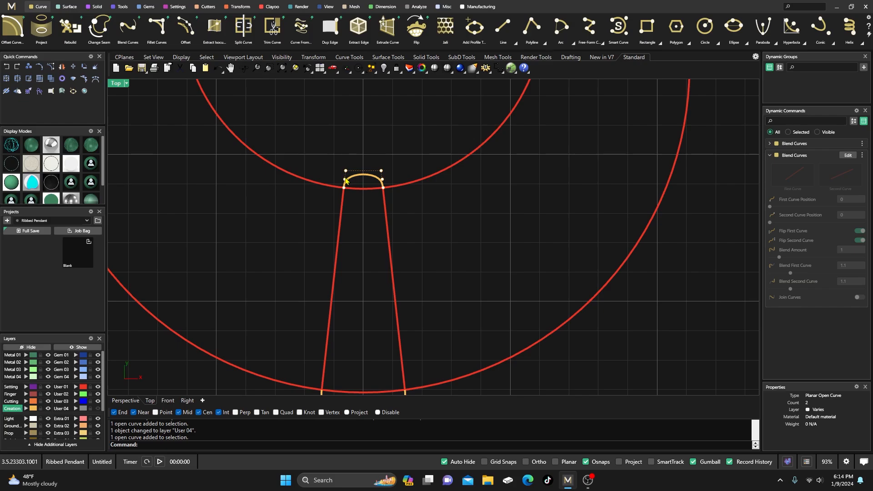
{"action": "scroll", "coordinate": [345, 181], "scroll_direction": "up", "scroll_amount": 3}
{"action": "left_click_drag", "start_coordinate": [327, 171], "coordinate": [432, 193]}
{"action": "key", "text": "Delete"}
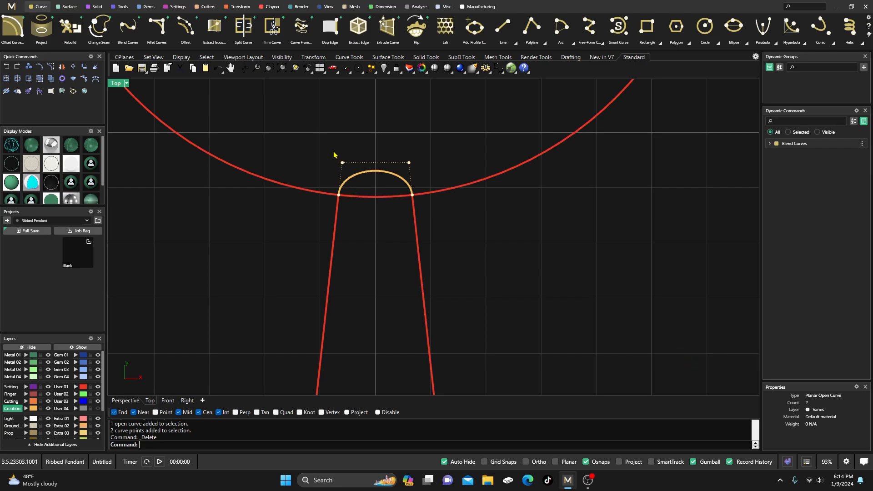
Raise the upper blend curve's two peak control points and scale them closer together to round the arch
{"action": "left_click_drag", "start_coordinate": [333, 154], "coordinate": [432, 177]}
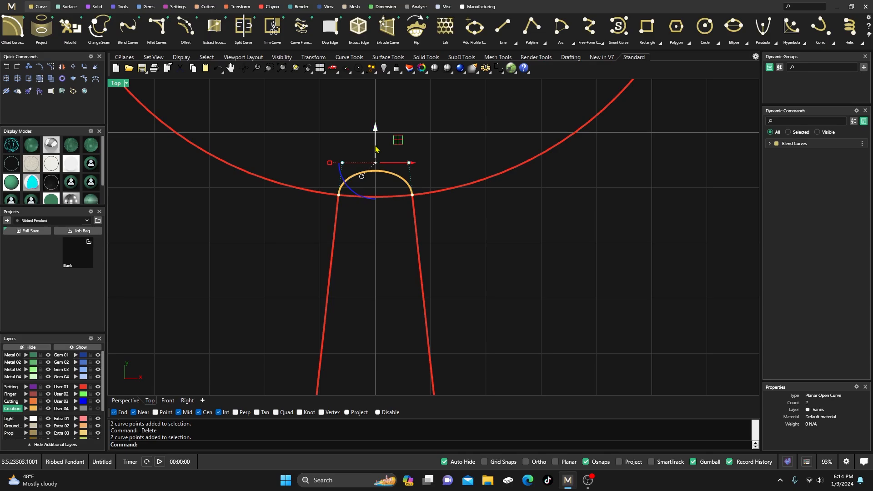
{"action": "left_click_drag", "start_coordinate": [376, 148], "coordinate": [376, 136]}
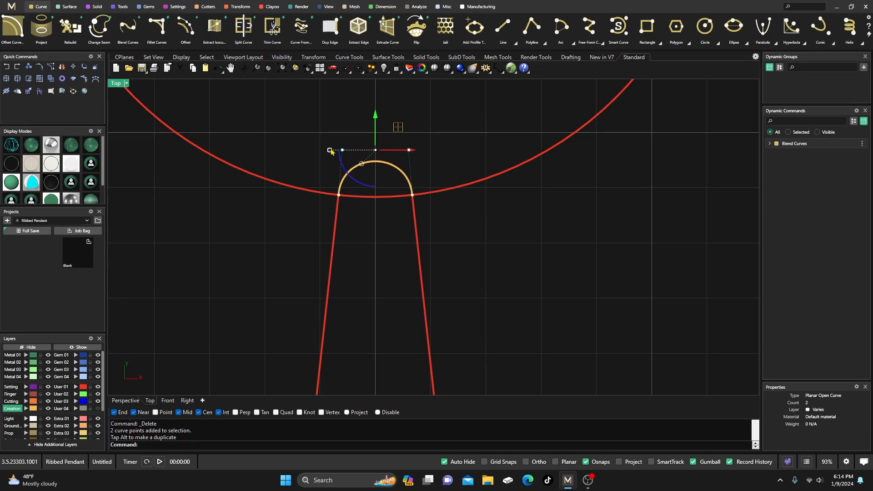
{"action": "left_click_drag", "start_coordinate": [331, 150], "coordinate": [337, 150]}
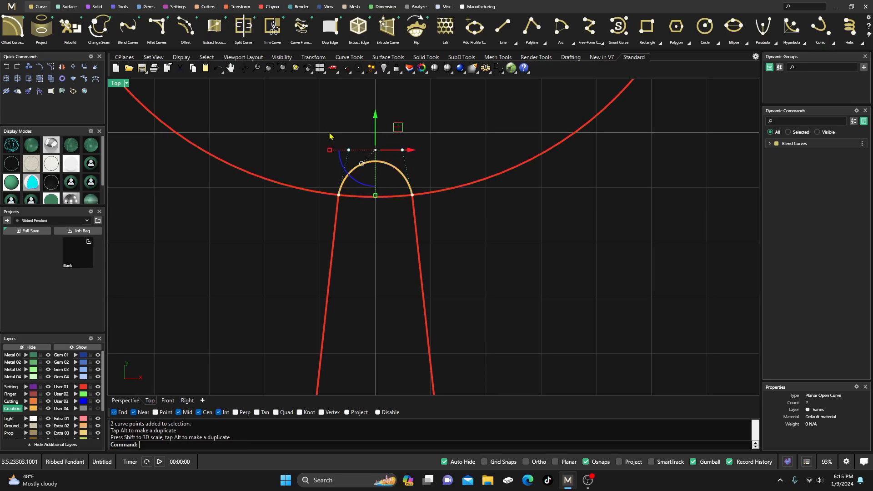
Turn on the lower blend curve's control points and delete the intermediate pair between its end points and lowest points
{"action": "scroll", "coordinate": [339, 149], "scroll_direction": "down", "scroll_amount": 5}
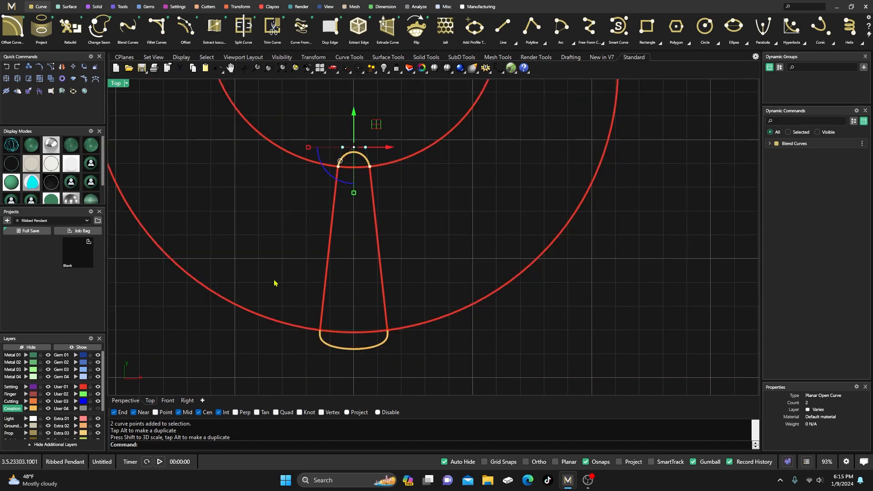
{"action": "right_click_drag", "start_coordinate": [308, 288], "coordinate": [307, 229]}
{"action": "left_click", "coordinate": [336, 310]}
{"action": "left_click", "coordinate": [349, 291]}
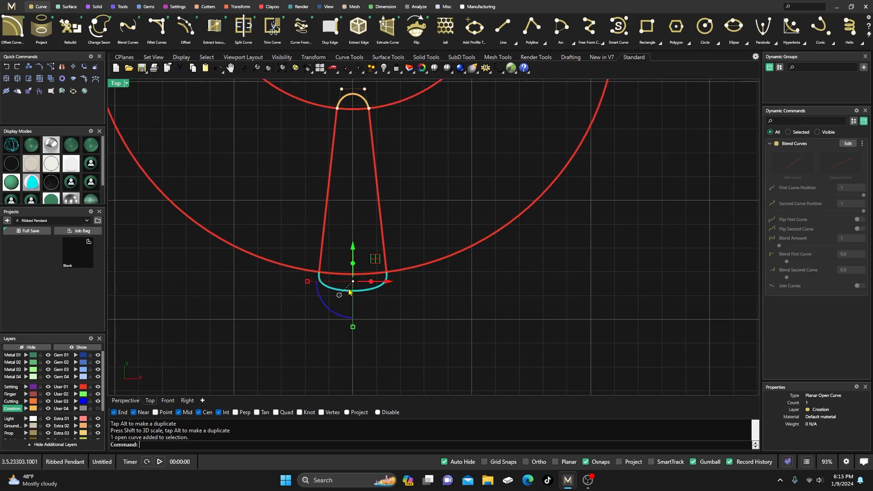
{"action": "key", "text": "F10"}
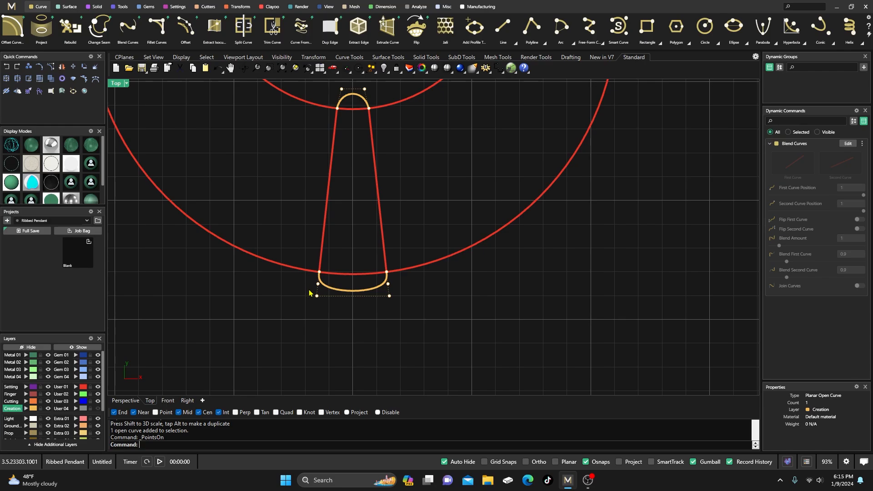
{"action": "left_click_drag", "start_coordinate": [309, 290], "coordinate": [401, 279]}
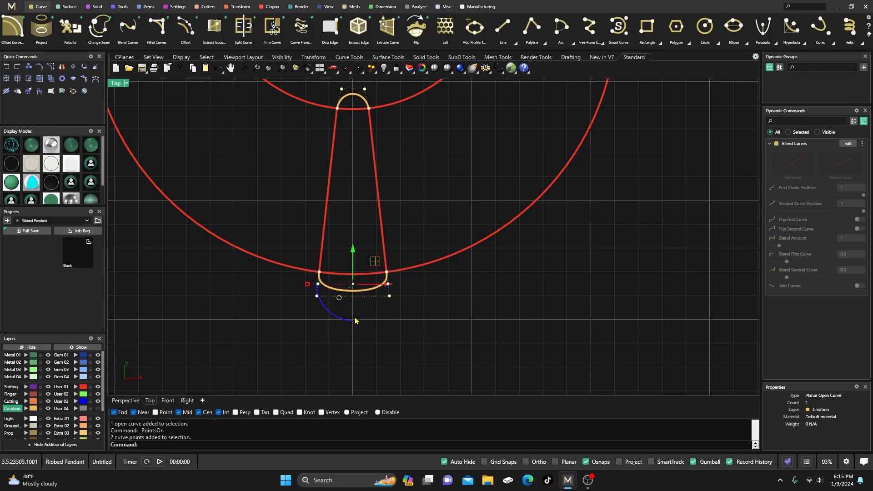
{"action": "key", "text": "Delete"}
Move the lower blend curve's two lowest control points further down and scale them slightly closer together
{"action": "left_click_drag", "start_coordinate": [299, 314], "coordinate": [400, 295]}
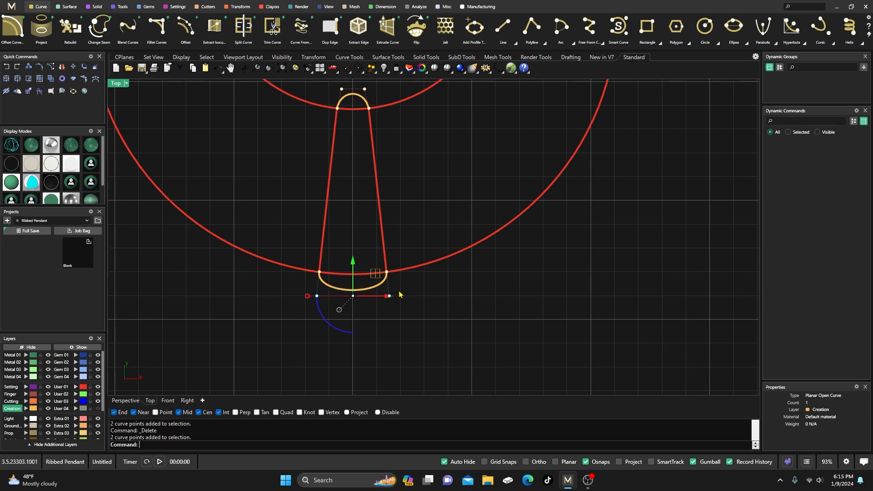
{"action": "mouse_move", "coordinate": [354, 267]}
{"action": "left_mouse_down"}
{"action": "mouse_move", "coordinate": [353, 286]}
{"action": "mouse_move", "coordinate": [354, 278]}
{"action": "left_mouse_up"}
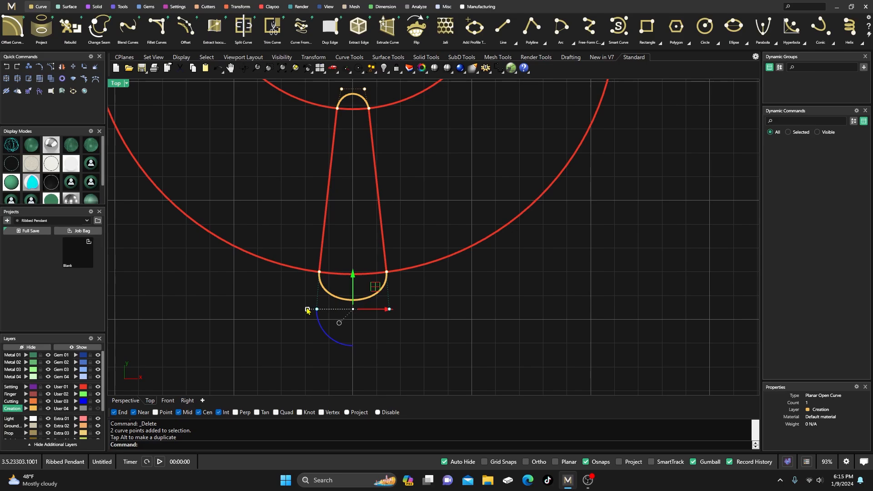
{"action": "mouse_move", "coordinate": [307, 310]}
{"action": "left_mouse_down"}
{"action": "mouse_move", "coordinate": [315, 314]}
{"action": "mouse_move", "coordinate": [297, 310]}
{"action": "mouse_move", "coordinate": [310, 309]}
{"action": "left_mouse_up"}
{"action": "left_click", "coordinate": [253, 314]}
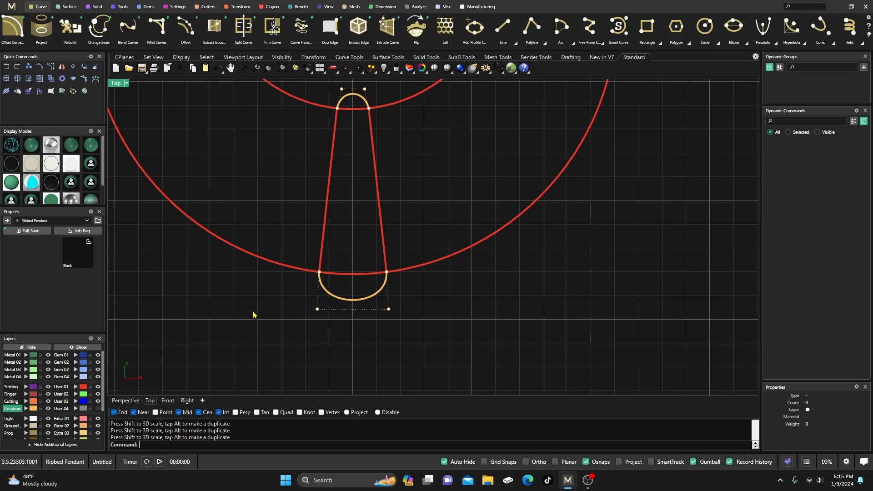
Try joining the rib segment's four outline curves into one closed curve, and undo the join
{"action": "scroll", "coordinate": [293, 327], "scroll_direction": "down", "scroll_amount": 2}
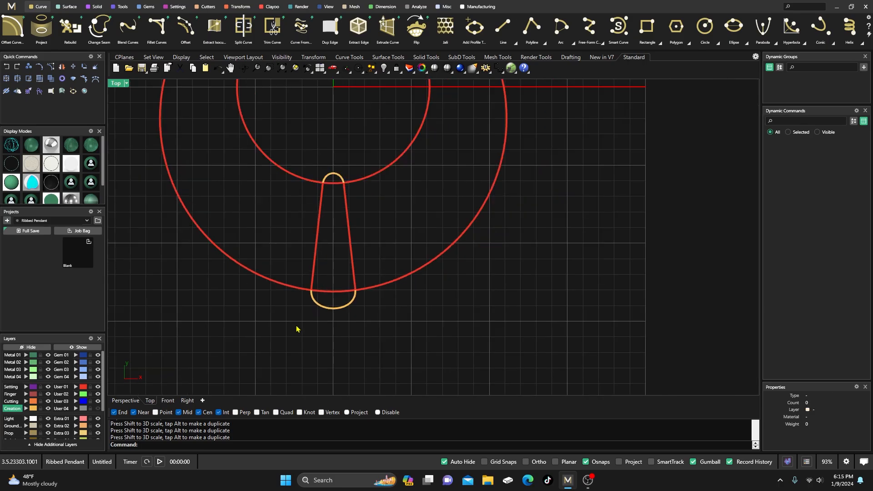
{"action": "left_click_drag", "start_coordinate": [292, 321], "coordinate": [376, 154]}
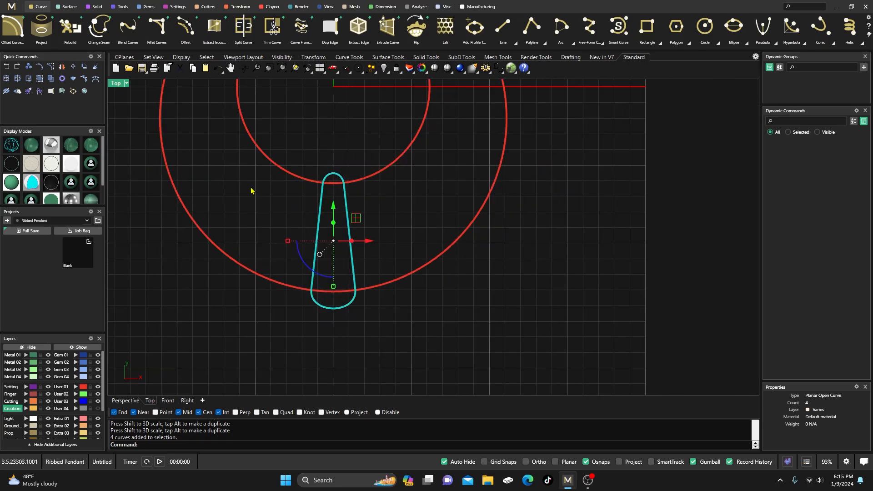
{"action": "left_click", "coordinate": [6, 82]}
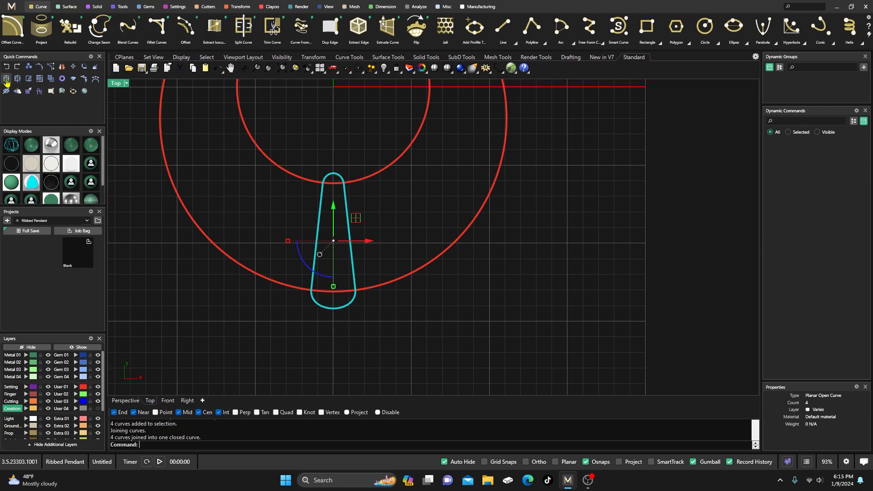
{"action": "left_click", "coordinate": [264, 187]}
{"action": "scroll", "coordinate": [324, 181], "scroll_direction": "up", "scroll_amount": 3}
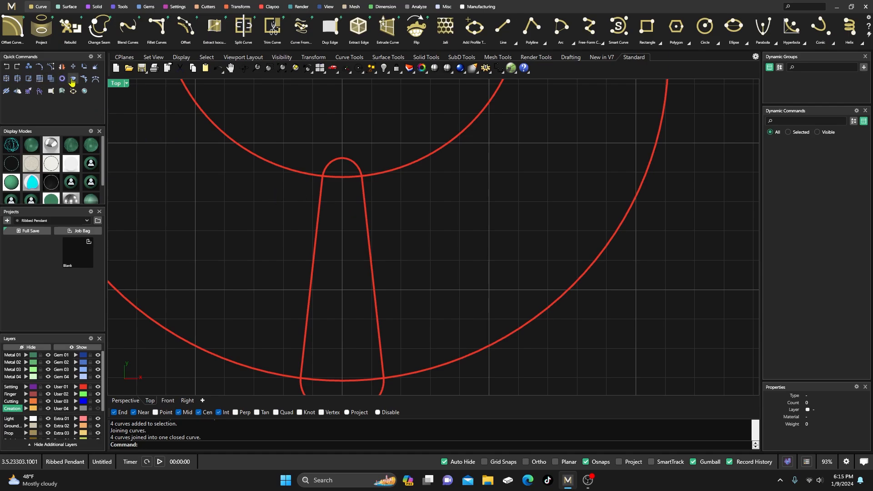
{"action": "left_click", "coordinate": [6, 67]}
{"action": "left_click", "coordinate": [522, 151]}
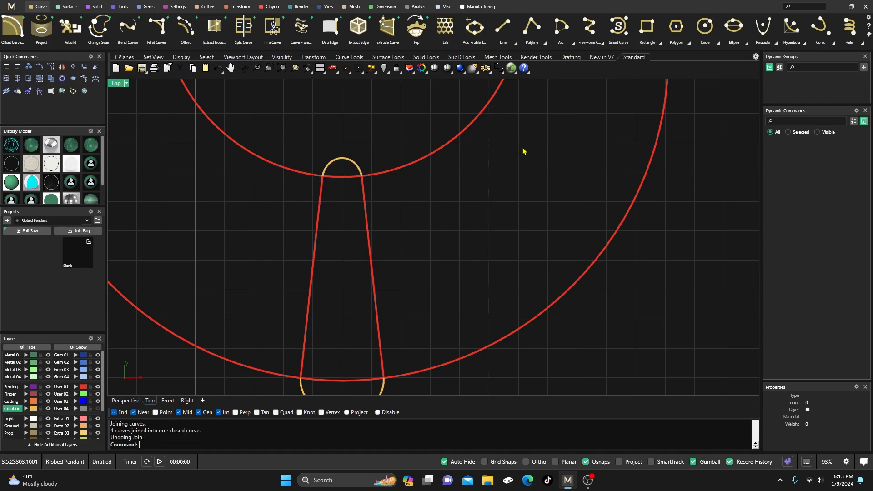
Match the upper ends of both side lines to the upper blend curve with Tangency continuity, averaging the curves and preserving tangency at the other end
{"action": "scroll", "coordinate": [737, 27], "scroll_direction": "down", "scroll_amount": 5}
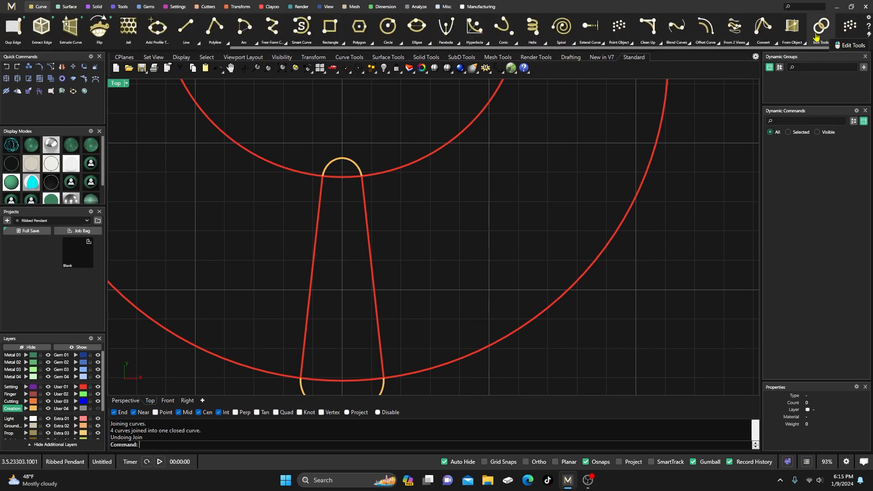
{"action": "scroll", "coordinate": [824, 24], "scroll_direction": "down", "scroll_amount": 1}
{"action": "left_click", "coordinate": [832, 44]}
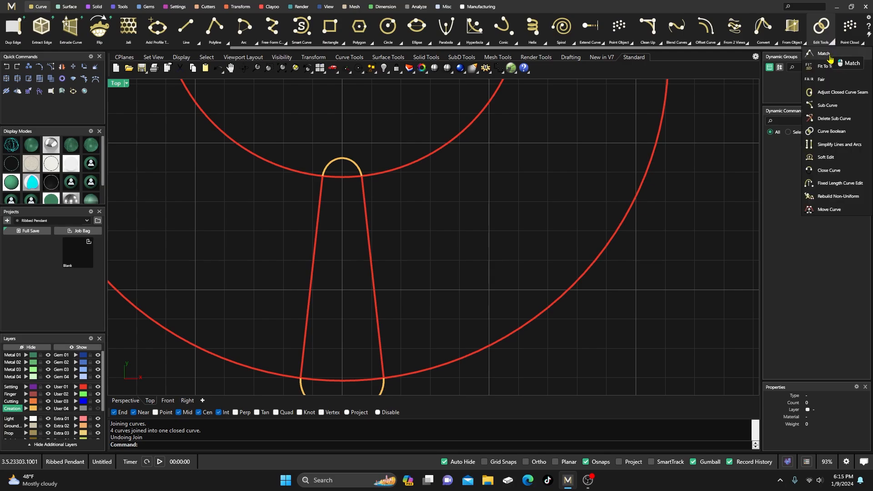
{"action": "left_click", "coordinate": [829, 56]}
{"action": "left_click", "coordinate": [365, 188]}
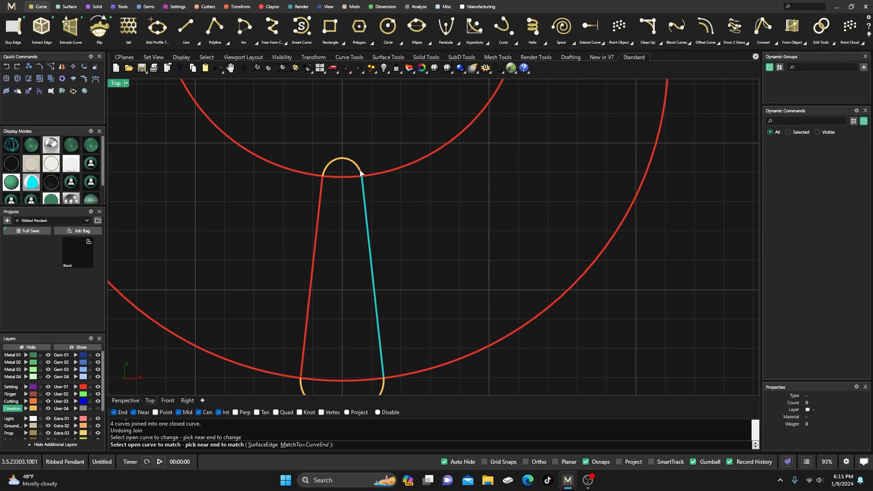
{"action": "left_click", "coordinate": [360, 172]}
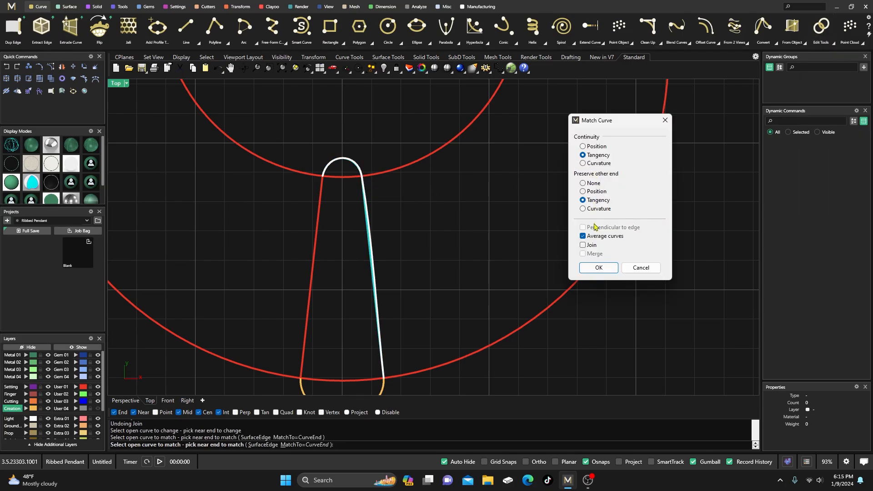
{"action": "key", "text": "Return"}
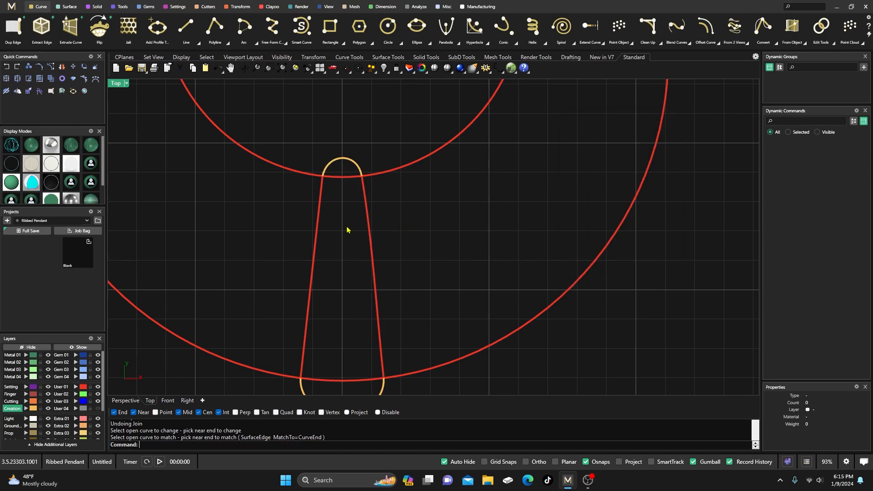
{"action": "key", "text": "Return"}
{"action": "left_click", "coordinate": [321, 189]}
{"action": "left_click", "coordinate": [324, 174]}
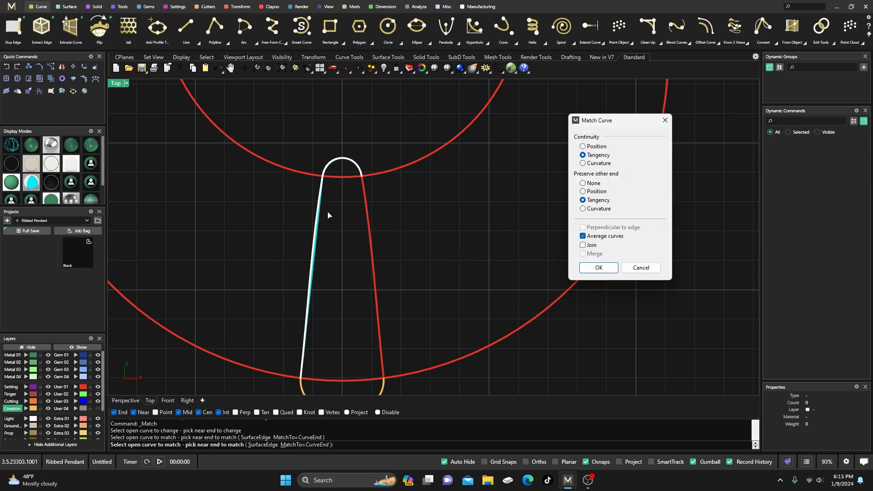
{"action": "key", "text": "Return"}
Match the lower ends of both side lines to the lower blend curve with Tangency continuity and averaged curves
{"action": "right_click_drag", "start_coordinate": [333, 226], "coordinate": [336, 150]}
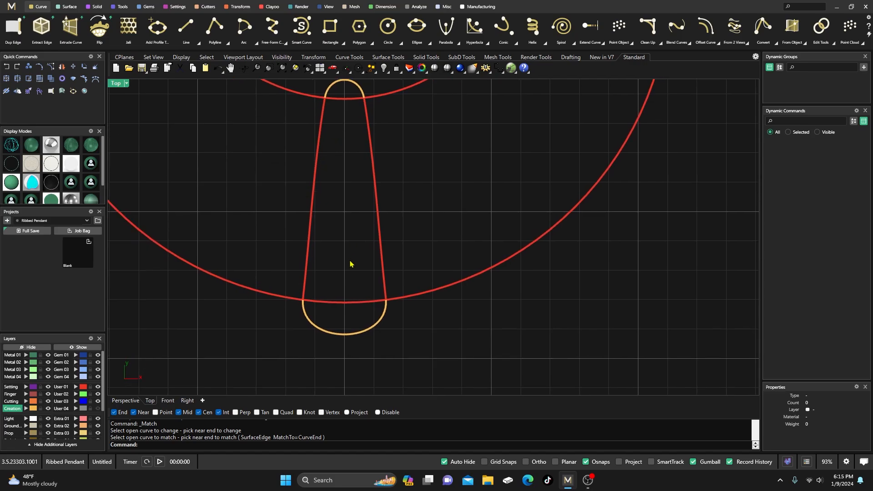
{"action": "key", "text": "Return"}
{"action": "left_click", "coordinate": [305, 296]}
{"action": "left_click", "coordinate": [304, 312]}
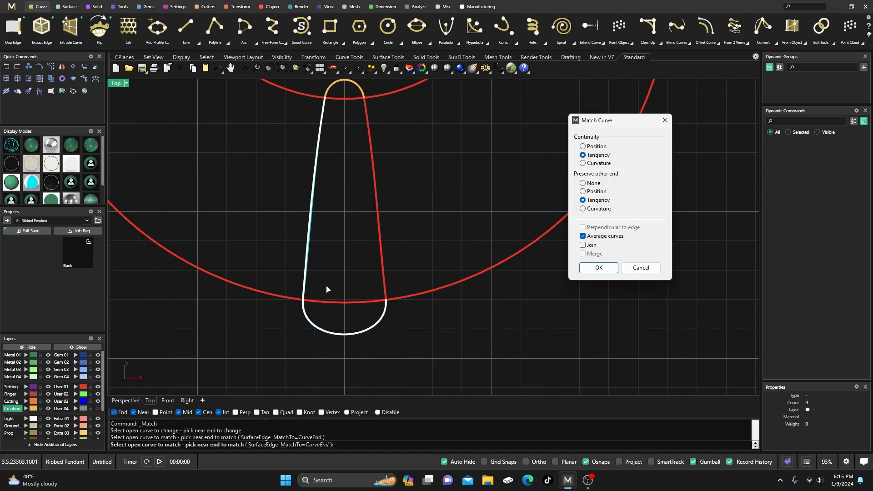
{"action": "key", "text": "Return"}
{"action": "key", "text": "Return"}
{"action": "left_click", "coordinate": [383, 291]}
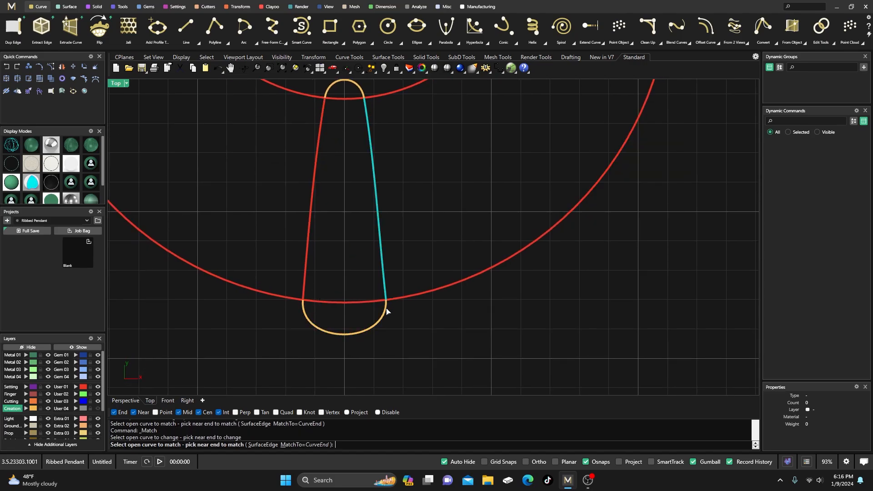
{"action": "left_click", "coordinate": [386, 312]}
{"action": "key", "text": "Return"}
Join the two side lines and two blend curves into one closed rib outline
{"action": "scroll", "coordinate": [282, 342], "scroll_direction": "down", "scroll_amount": 2}
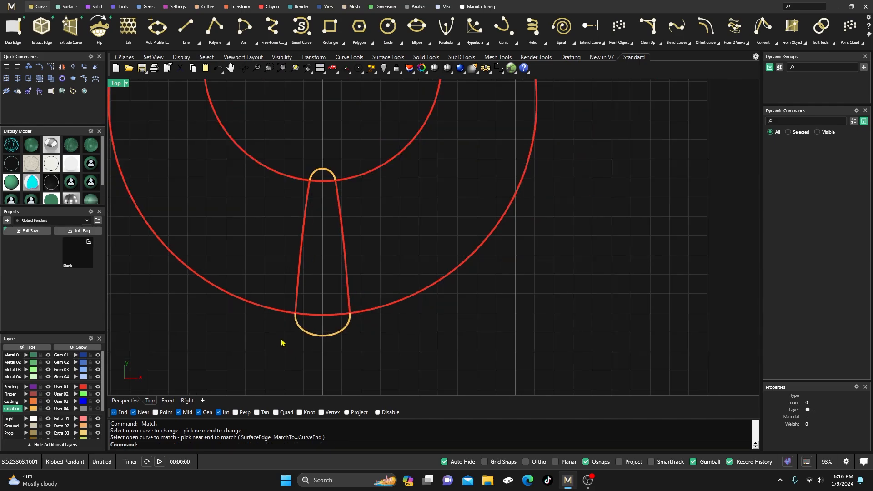
{"action": "left_click_drag", "start_coordinate": [282, 138], "coordinate": [389, 383]}
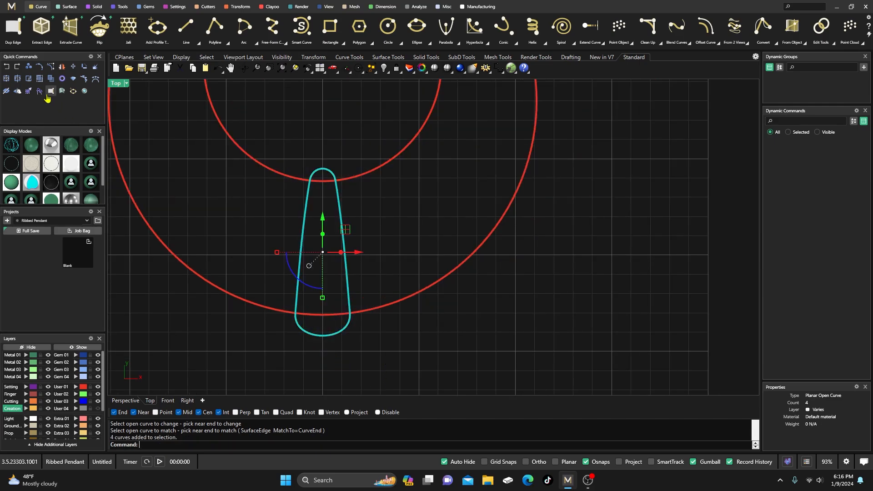
{"action": "left_click", "coordinate": [7, 79]}
{"action": "left_click", "coordinate": [344, 142]}
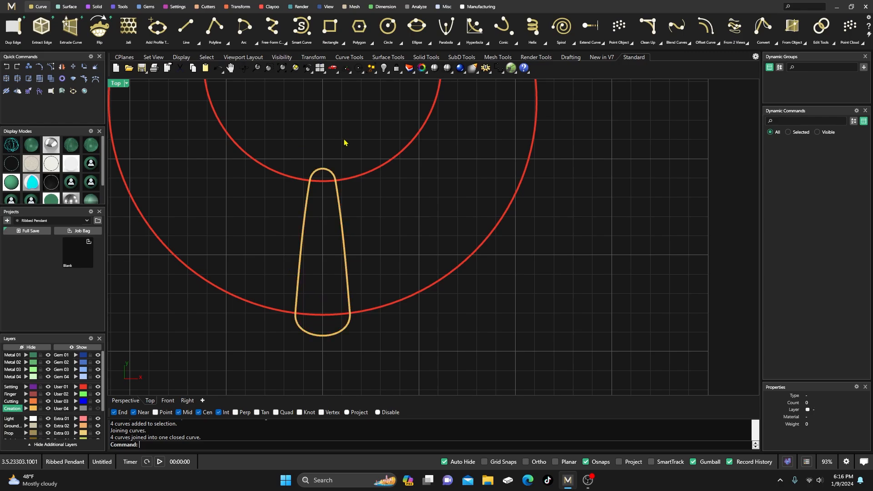
Draw a straight centre line through the rib outline, from the peak of the upper arch to the lowest point of the lower curve
{"action": "left_click", "coordinate": [186, 27]}
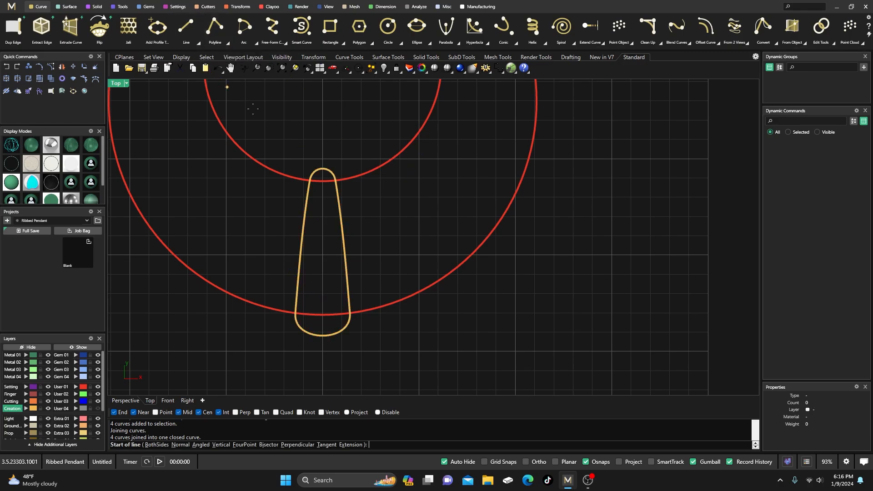
{"action": "left_click", "coordinate": [322, 168]}
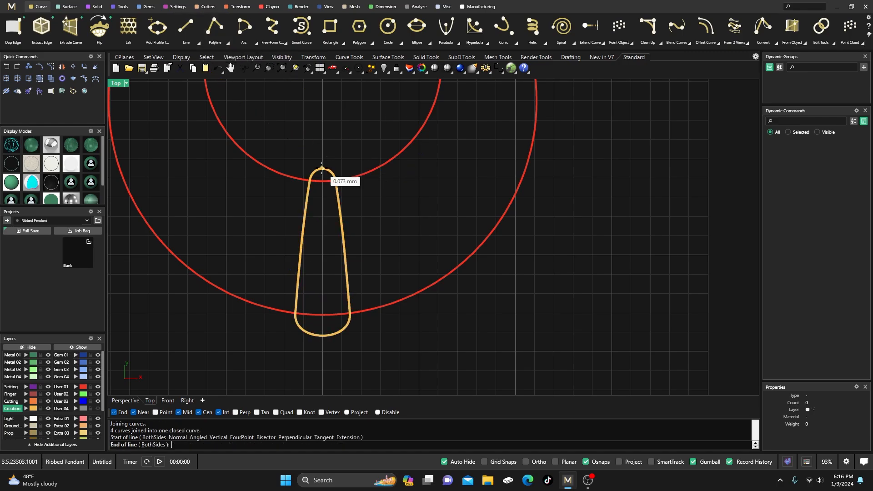
{"action": "left_click", "coordinate": [323, 337]}
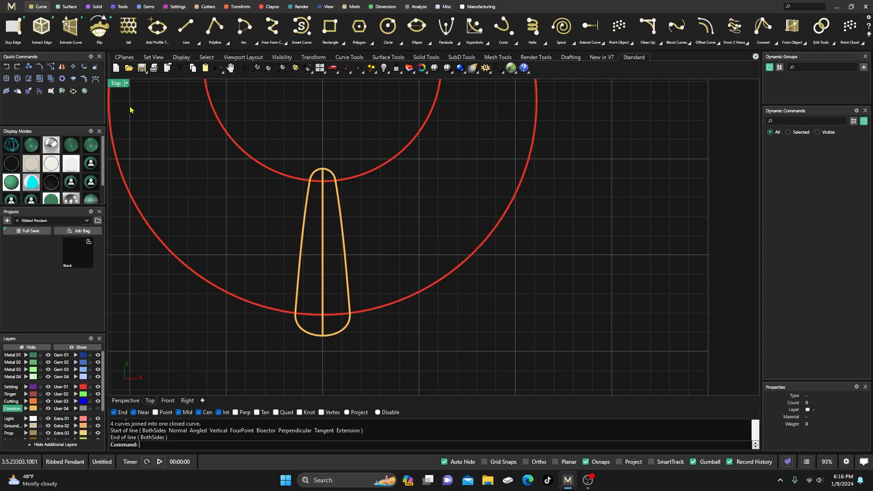
Draw an arc between the centre line's inner and outer ends by start, end and direction, bulging upward in the Right view
{"action": "double_click", "coordinate": [117, 85]}
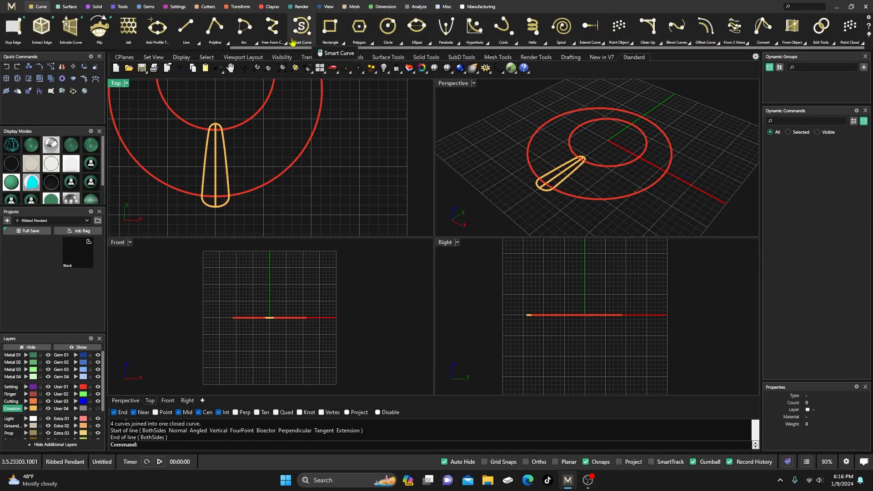
{"action": "left_click", "coordinate": [257, 44]}
{"action": "left_click", "coordinate": [263, 77]}
{"action": "scroll", "coordinate": [575, 162], "scroll_direction": "up", "scroll_amount": 2}
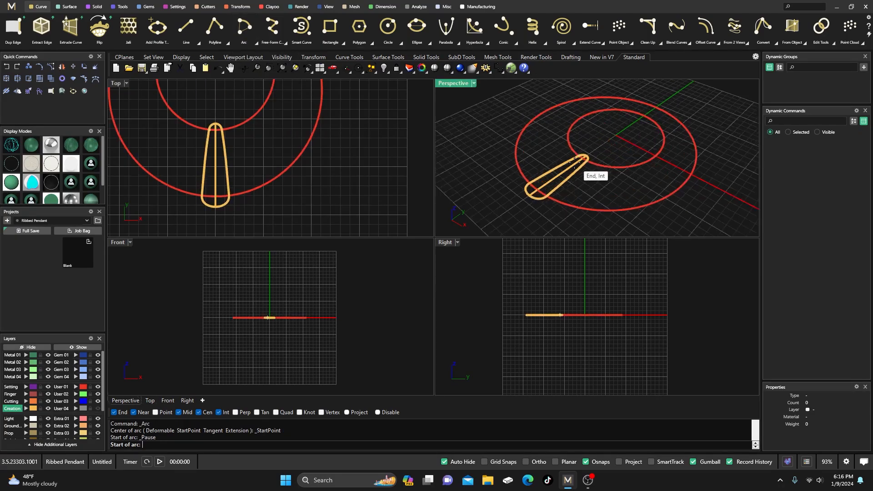
{"action": "scroll", "coordinate": [575, 160], "scroll_direction": "up", "scroll_amount": 1}
{"action": "left_click", "coordinate": [584, 158]}
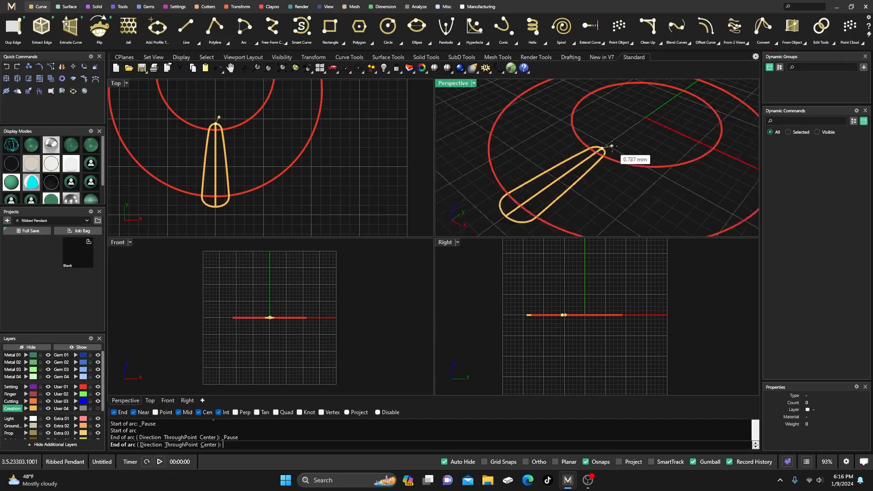
{"action": "scroll", "coordinate": [611, 146], "scroll_direction": "down", "scroll_amount": 3}
{"action": "left_click", "coordinate": [553, 184]}
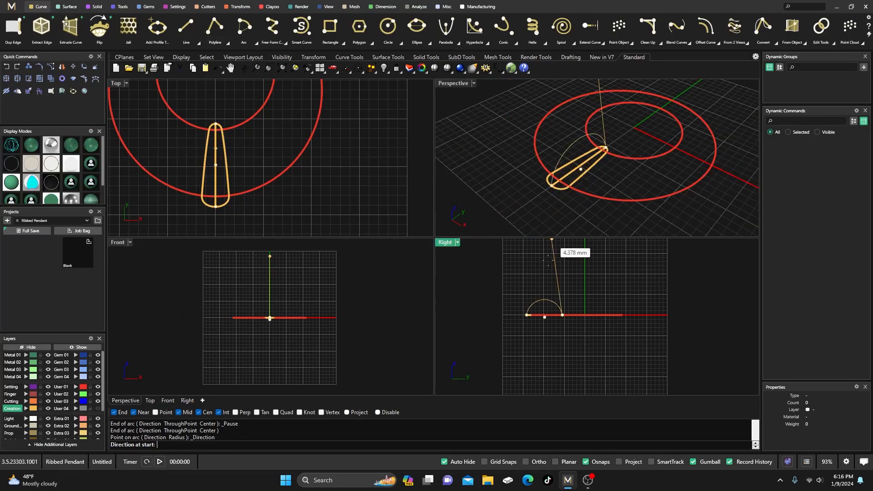
{"action": "left_click", "coordinate": [551, 283]}
Turn on the profile arc's control points in the maximized Right view
{"action": "double_click", "coordinate": [443, 243]}
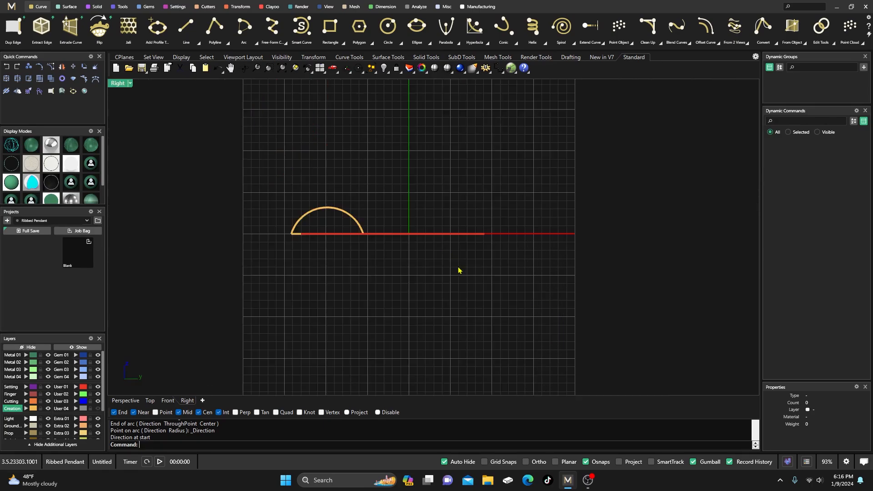
{"action": "scroll", "coordinate": [360, 247], "scroll_direction": "up", "scroll_amount": 5}
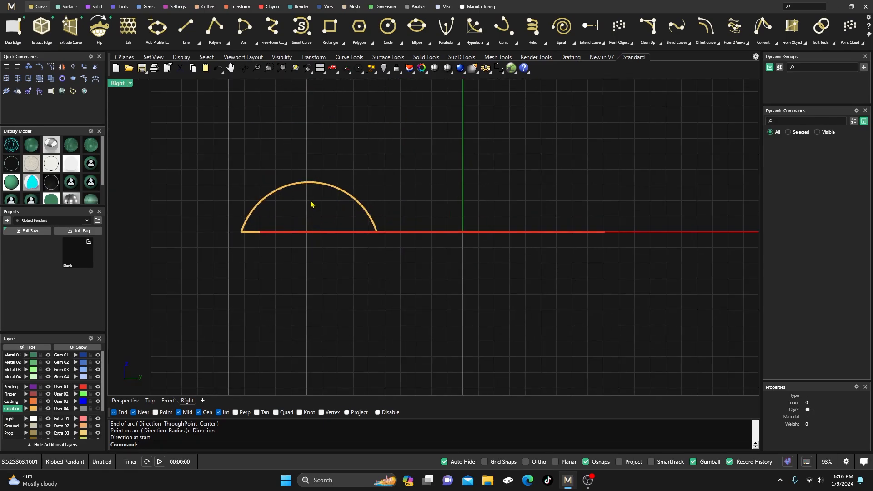
{"action": "left_click", "coordinate": [308, 191]}
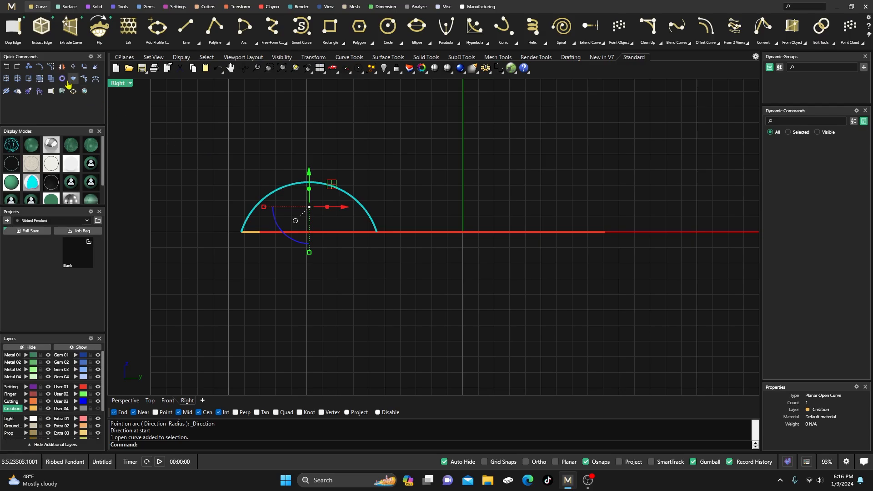
{"action": "left_click", "coordinate": [50, 67]}
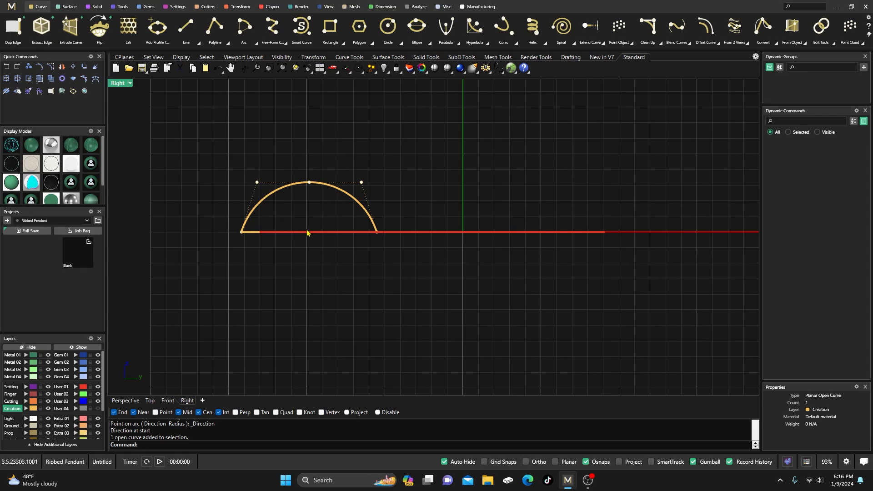
{"action": "left_click", "coordinate": [361, 182]}
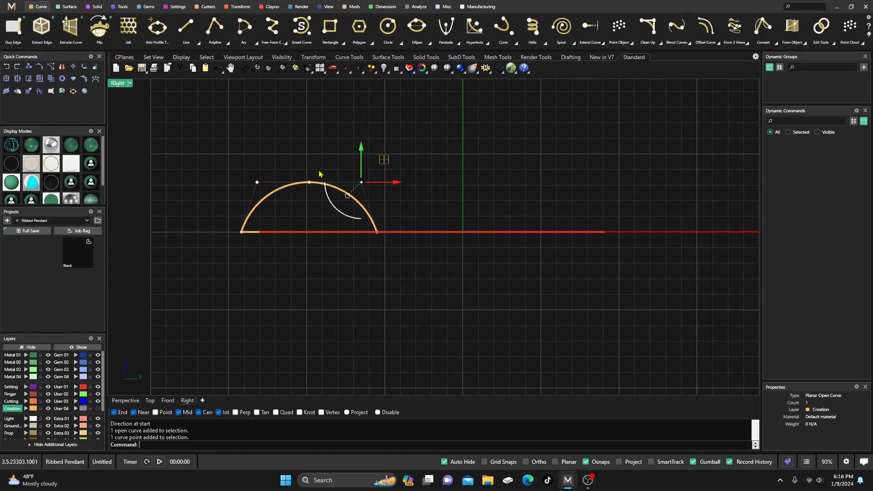
Rebuild the profile arc with a point count of 5 and degree 3, deleting the input curve
{"action": "left_click", "coordinate": [324, 193]}
{"action": "left_click", "coordinate": [333, 193]}
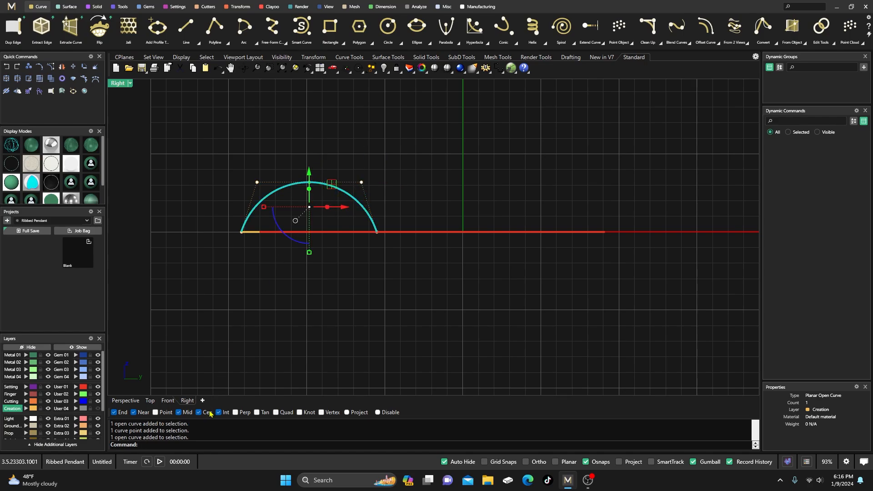
{"action": "type", "text": "Re"}
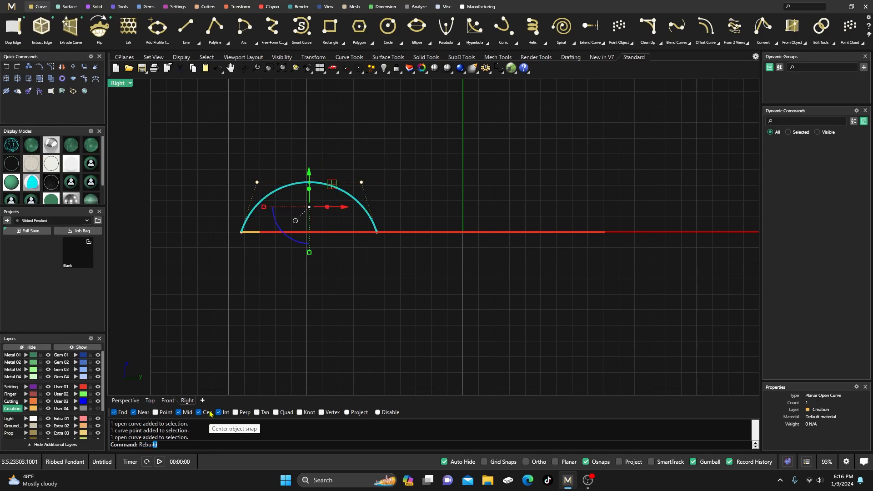
{"action": "type", "text": "build"}
{"action": "key", "text": "Return"}
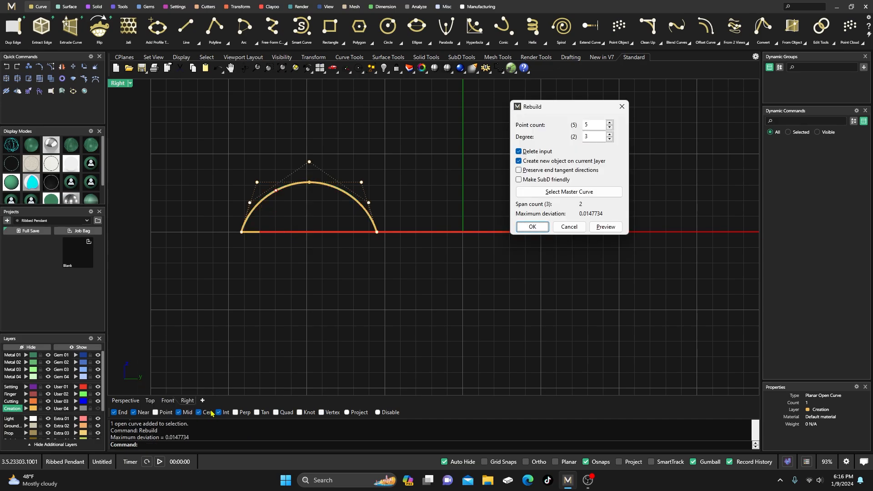
{"action": "left_click", "coordinate": [533, 227]}
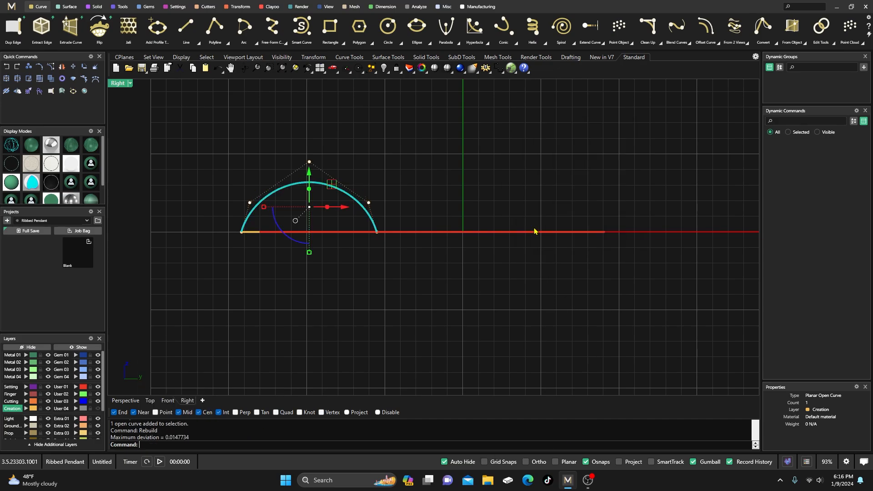
Move the profile curve's control point nearest its inner end down and outward so it sits directly above the end point
{"action": "scroll", "coordinate": [348, 221], "scroll_direction": "up", "scroll_amount": 3}
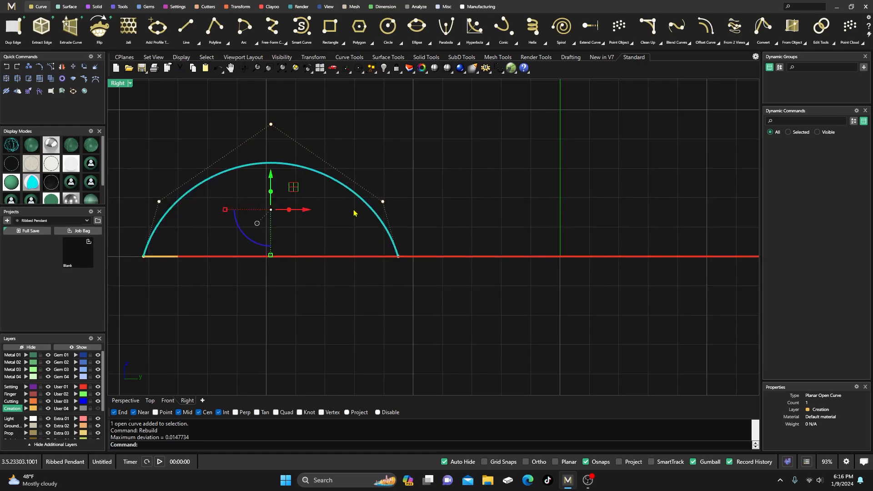
{"action": "left_click", "coordinate": [354, 208]}
{"action": "left_click_drag", "start_coordinate": [353, 208], "coordinate": [419, 205]}
{"action": "left_click_drag", "start_coordinate": [389, 169], "coordinate": [435, 227]}
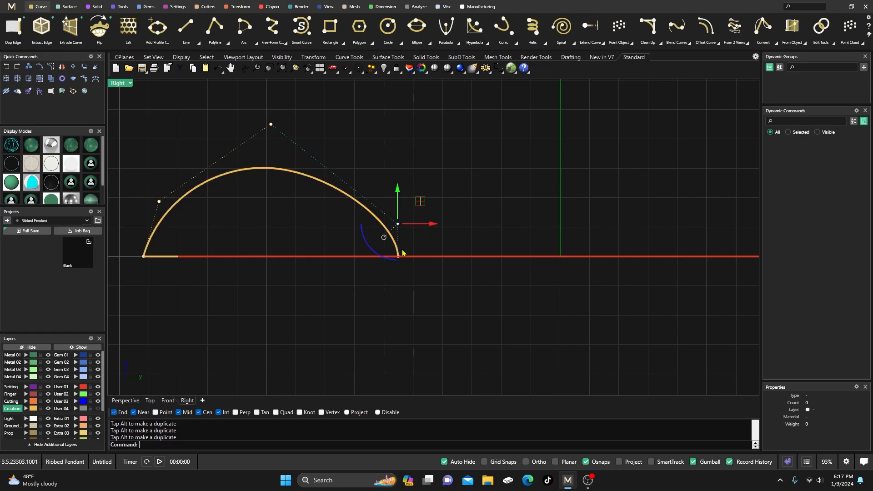
Nudge the profile curve's inner control point slightly outward and shift its outer control point outward until it sits almost above the outer end
{"action": "scroll", "coordinate": [399, 253], "scroll_direction": "up", "scroll_amount": 3}
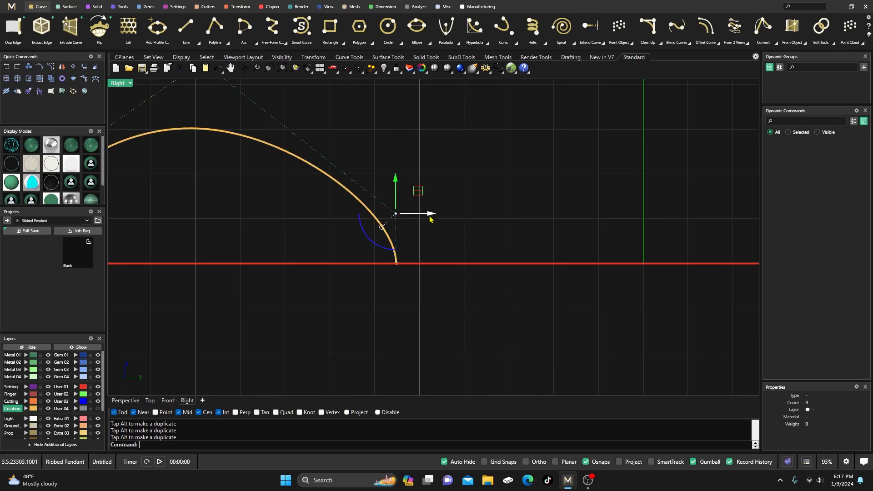
{"action": "mouse_move", "coordinate": [429, 217]}
{"action": "left_mouse_down"}
{"action": "mouse_move", "coordinate": [436, 220]}
{"action": "mouse_move", "coordinate": [427, 217]}
{"action": "left_mouse_up"}
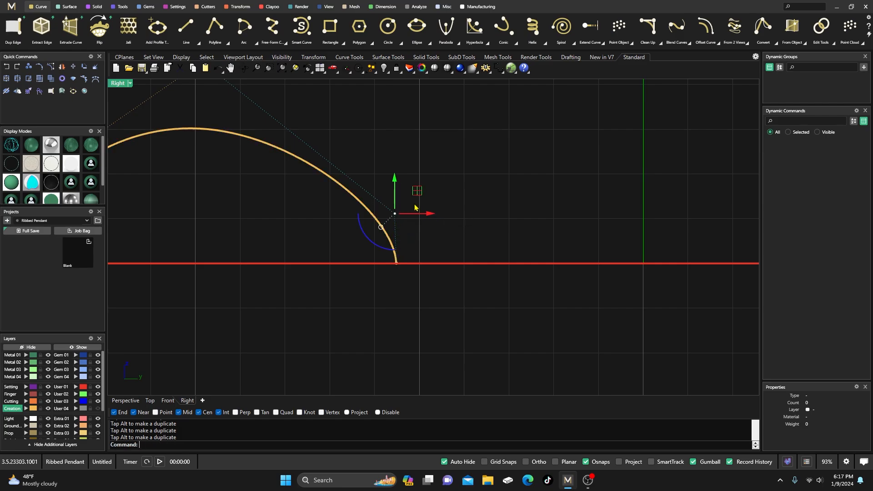
{"action": "scroll", "coordinate": [428, 235], "scroll_direction": "down", "scroll_amount": 3}
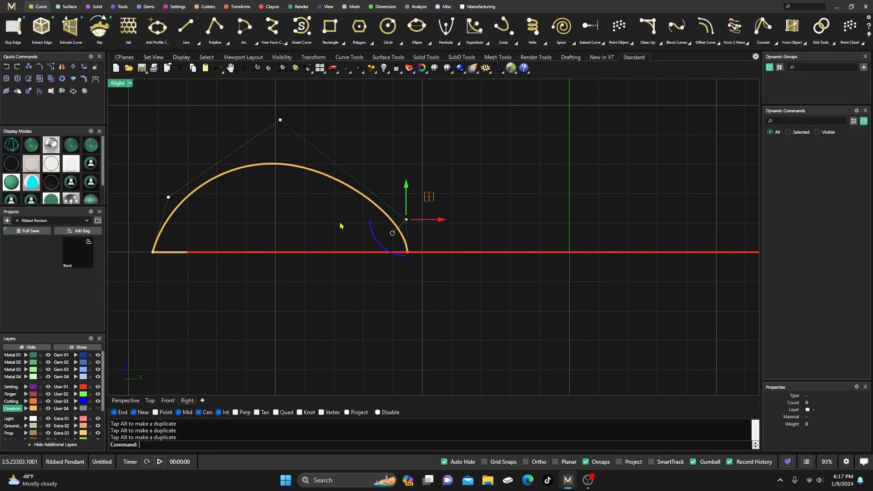
{"action": "right_click_drag", "start_coordinate": [341, 225], "coordinate": [385, 230]}
{"action": "left_click", "coordinate": [221, 207]}
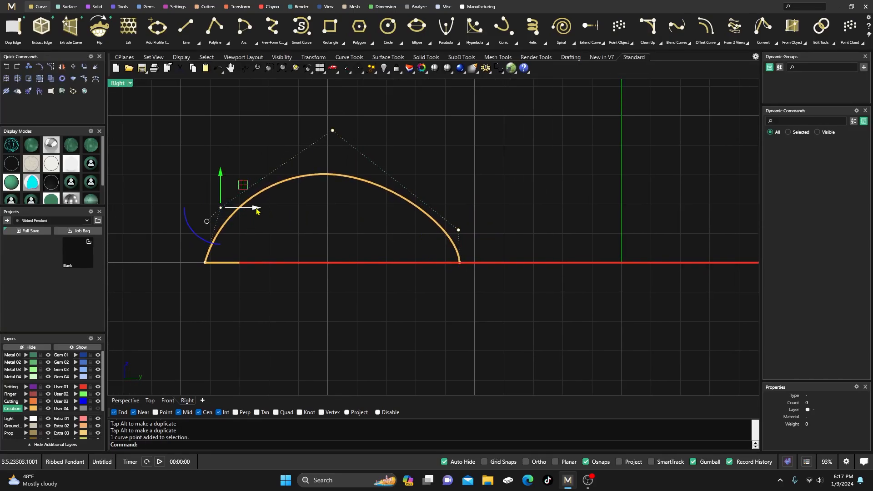
{"action": "left_click_drag", "start_coordinate": [254, 209], "coordinate": [248, 207]}
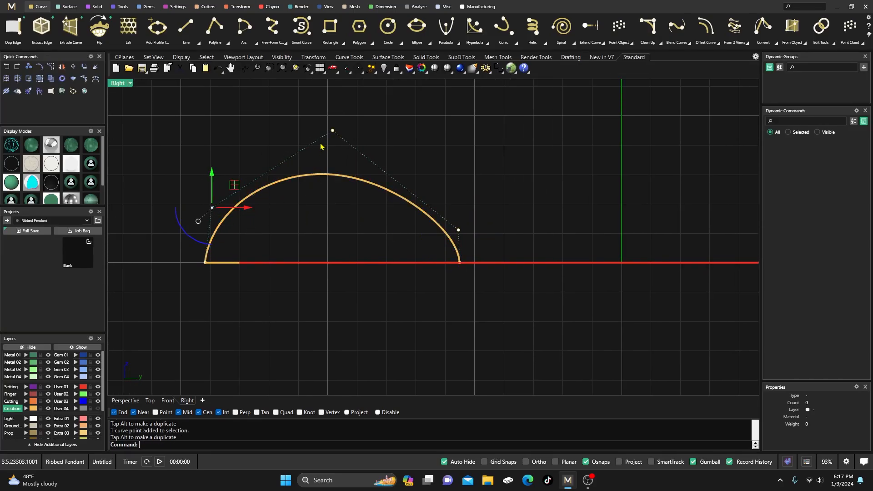
Move the profile curve's topmost control point slightly outward and down, and turn off the control points
{"action": "left_click", "coordinate": [332, 131]}
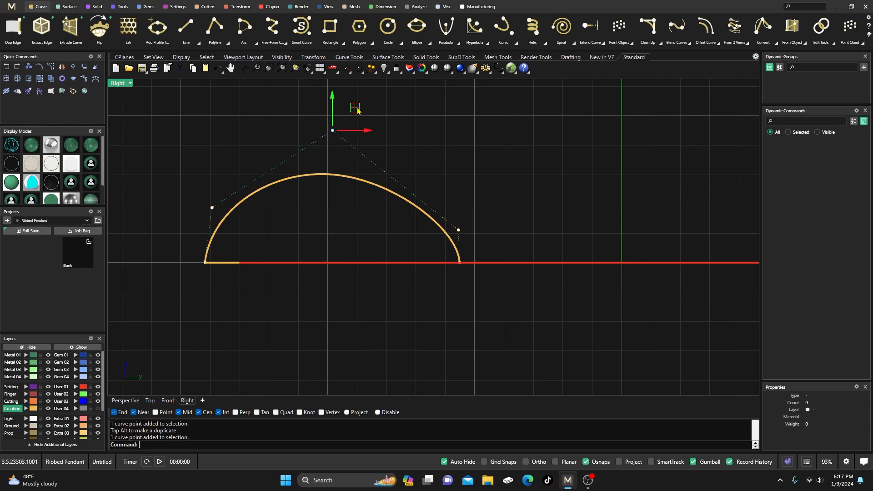
{"action": "left_click_drag", "start_coordinate": [354, 110], "coordinate": [347, 113]}
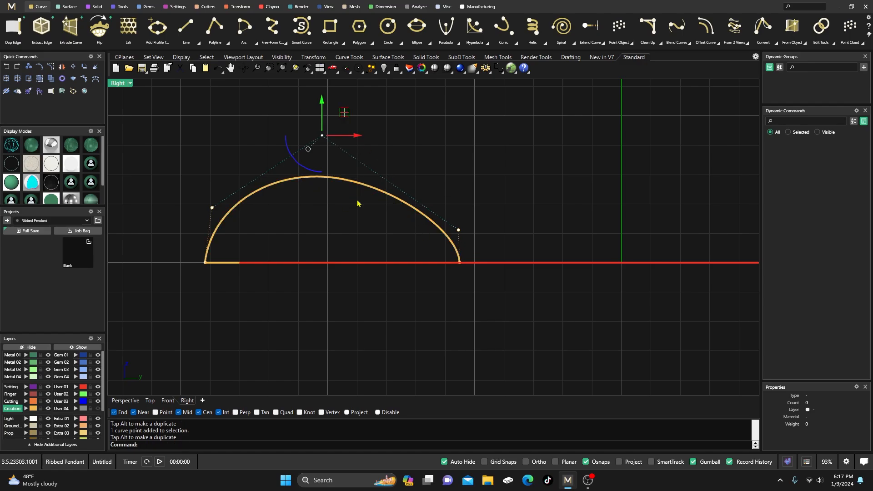
{"action": "right_click", "coordinate": [355, 214]}
{"action": "key", "text": "Escape"}
{"action": "right_click", "coordinate": [355, 218]}
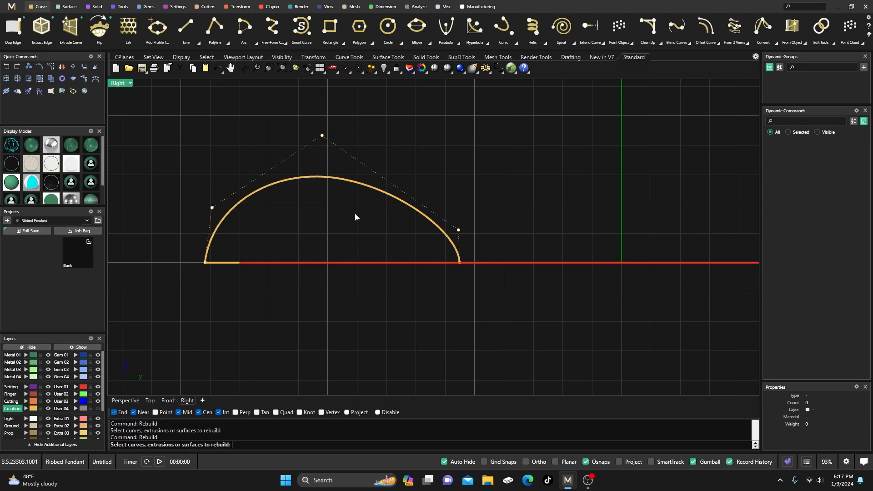
{"action": "key", "text": "Escape"}
{"action": "scroll", "coordinate": [355, 218], "scroll_direction": "down", "scroll_amount": 3}
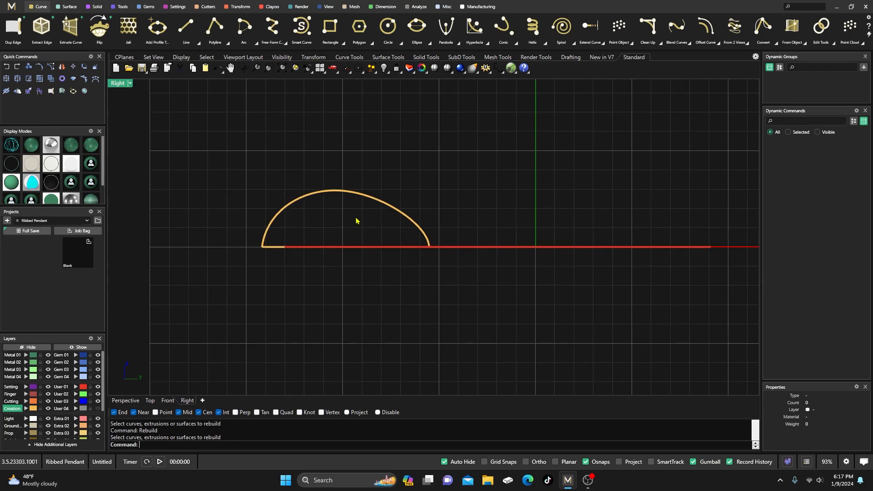
Draw a line in the Perspective view from the crest of the profile curve to the midpoint of the outline's side curve
{"action": "double_click", "coordinate": [116, 84]}
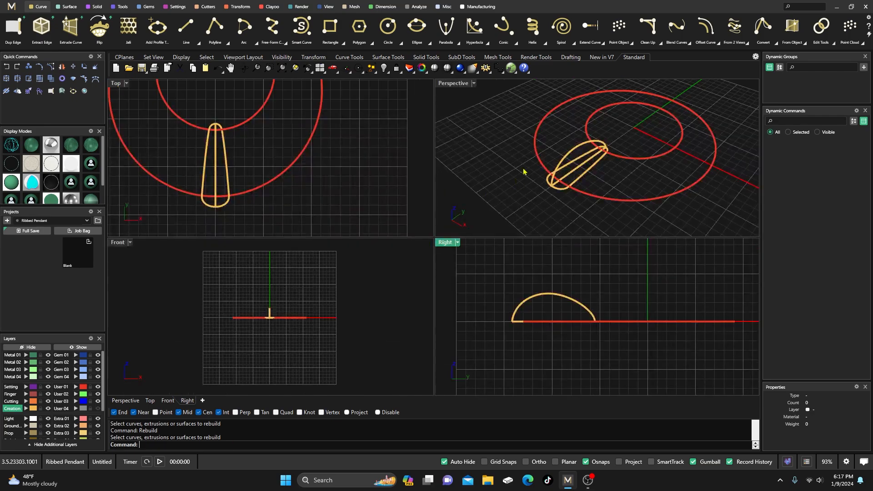
{"action": "double_click", "coordinate": [453, 84]}
{"action": "right_click_drag", "start_coordinate": [467, 267], "coordinate": [503, 253]}
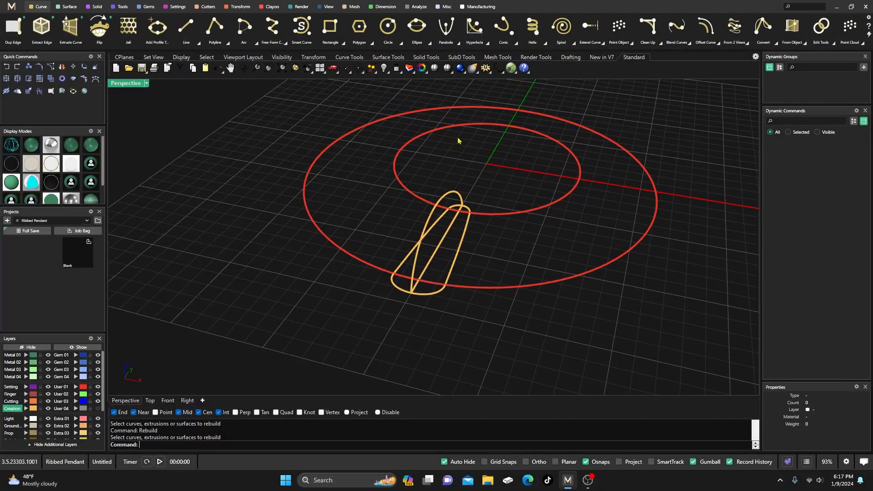
{"action": "left_click", "coordinate": [186, 26]}
{"action": "scroll", "coordinate": [432, 246], "scroll_direction": "up", "scroll_amount": 5}
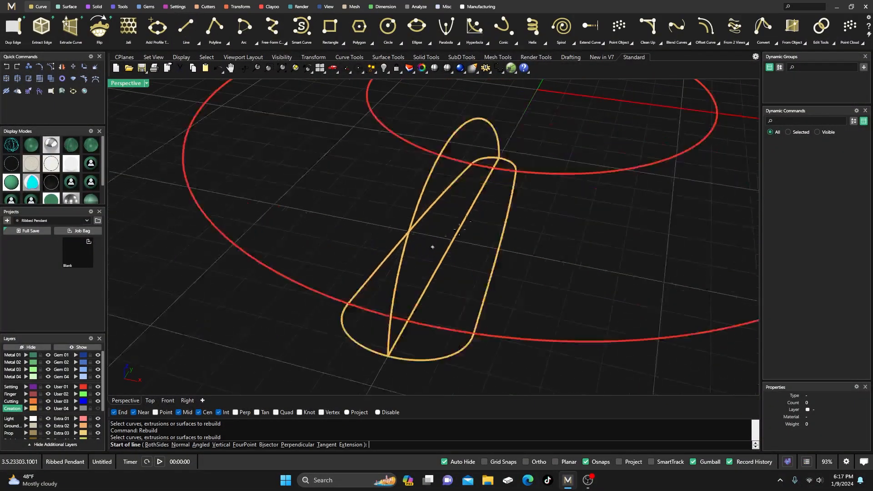
{"action": "double_click", "coordinate": [129, 85]}
{"action": "right_click_drag", "start_coordinate": [668, 195], "coordinate": [568, 94]}
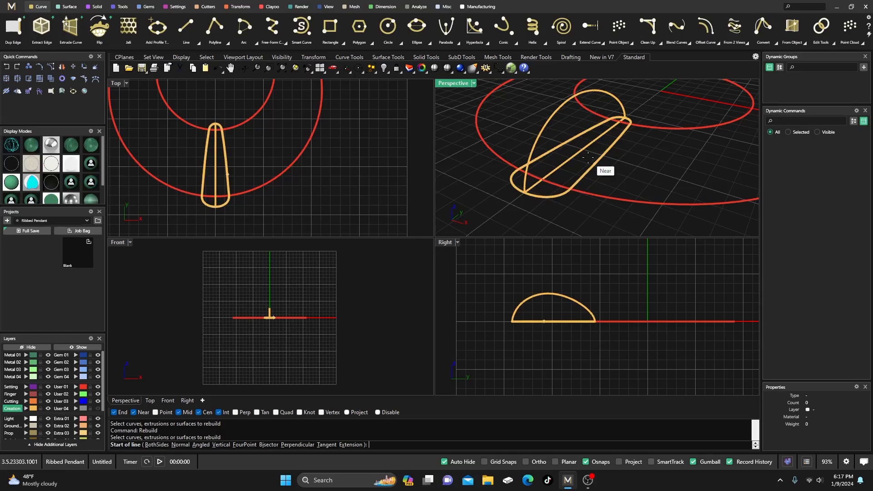
{"action": "right_click_drag", "start_coordinate": [589, 156], "coordinate": [575, 156]}
{"action": "left_click", "coordinate": [558, 93]}
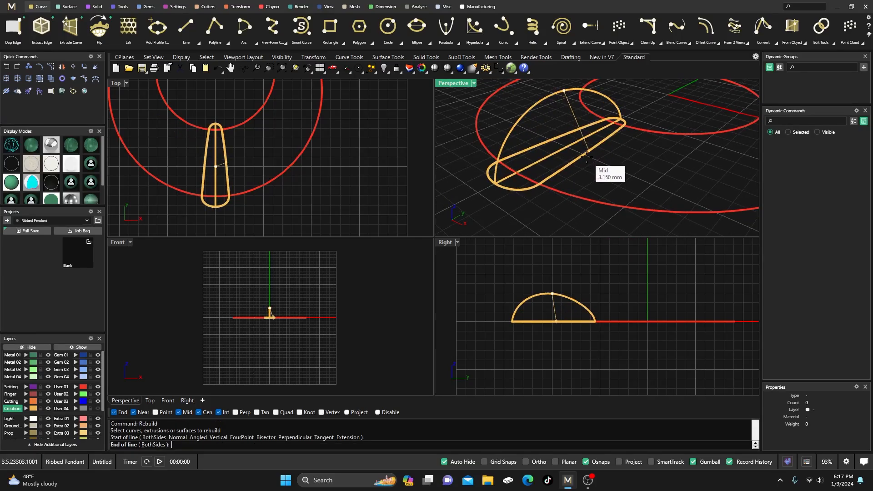
{"action": "left_click", "coordinate": [587, 157]}
Turn on the new line's control points and slide its lower end along the outline's side until it is perpendicular to the centre line in Top view
{"action": "scroll", "coordinate": [191, 173], "scroll_direction": "up", "scroll_amount": 5}
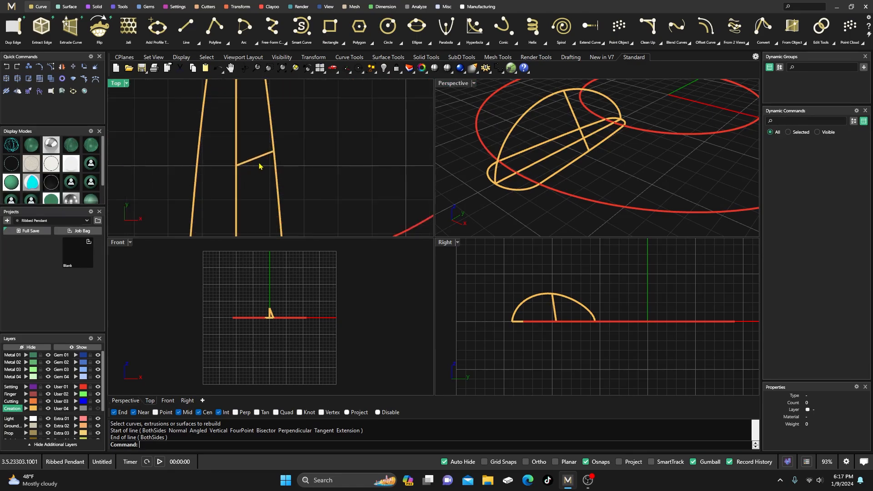
{"action": "left_click", "coordinate": [253, 162]}
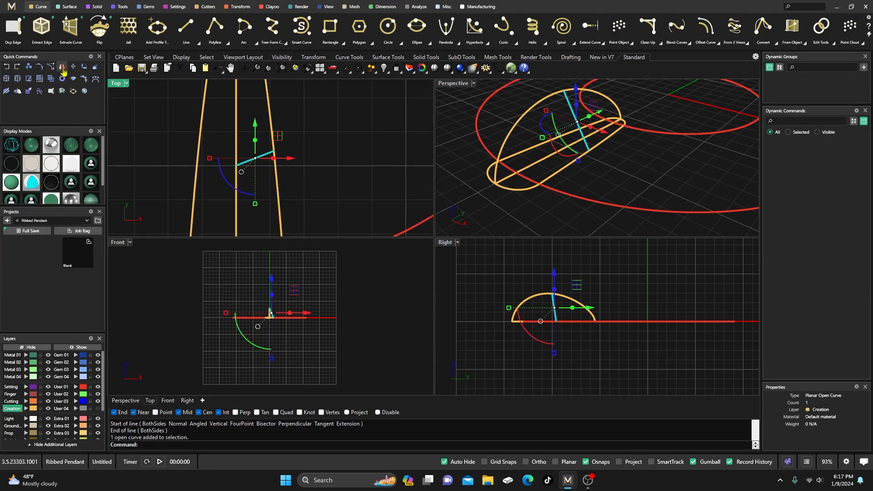
{"action": "left_click", "coordinate": [222, 161]}
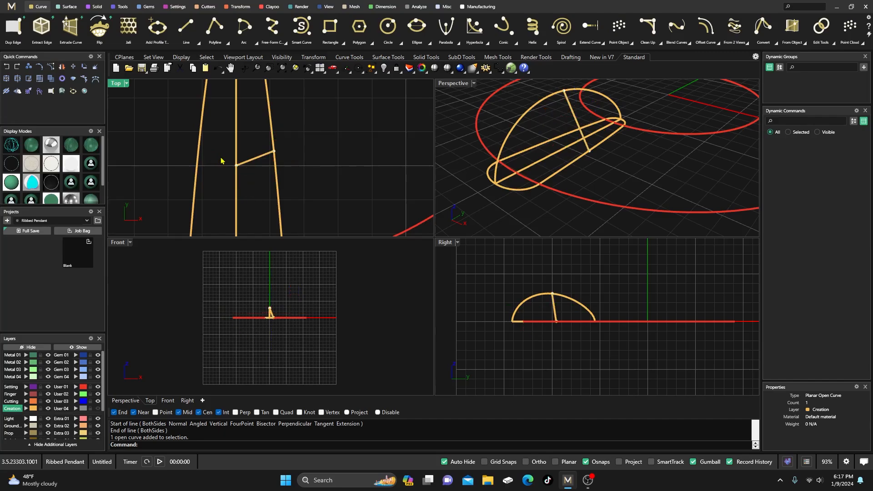
{"action": "left_click", "coordinate": [273, 151]}
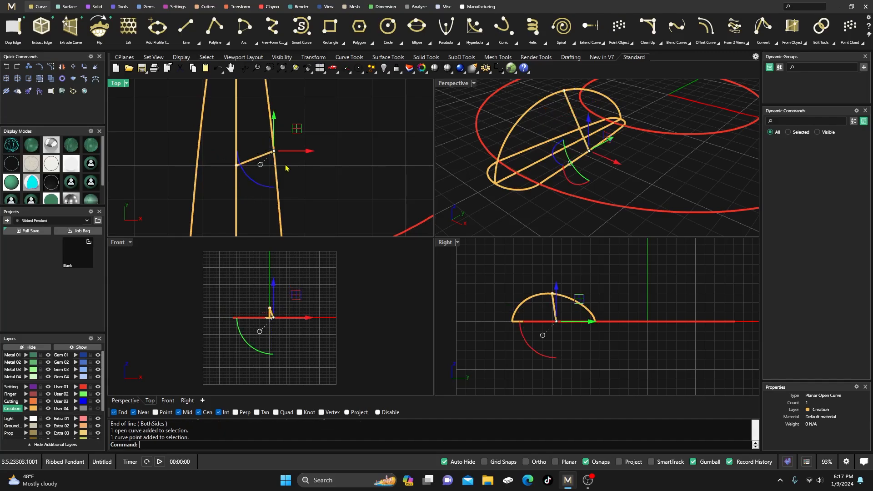
{"action": "scroll", "coordinate": [278, 155], "scroll_direction": "up", "scroll_amount": 6}
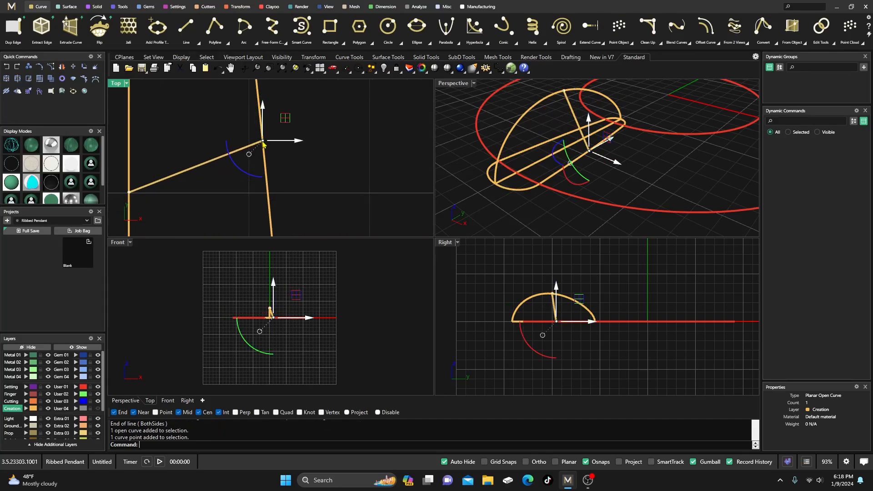
{"action": "left_click_drag", "start_coordinate": [263, 142], "coordinate": [271, 193]}
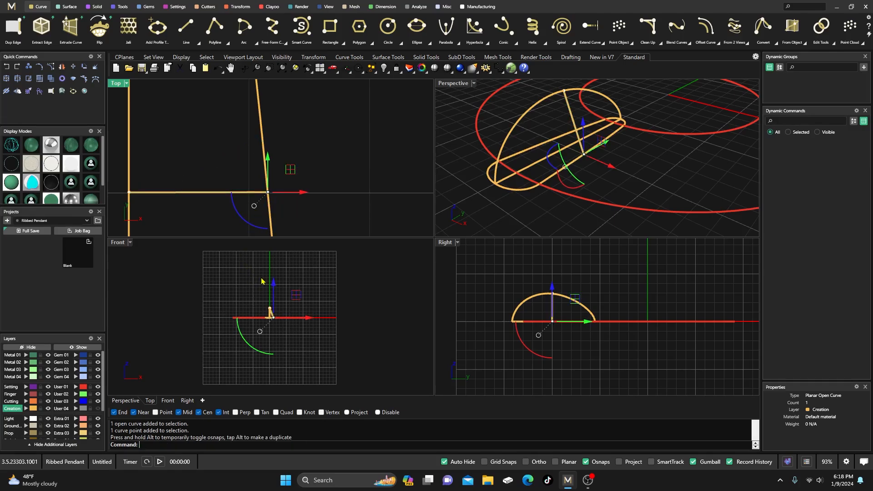
Rebuild the cross-section line with a point count of 5 and degree 3, deleting the input curve
{"action": "left_click", "coordinate": [202, 194]}
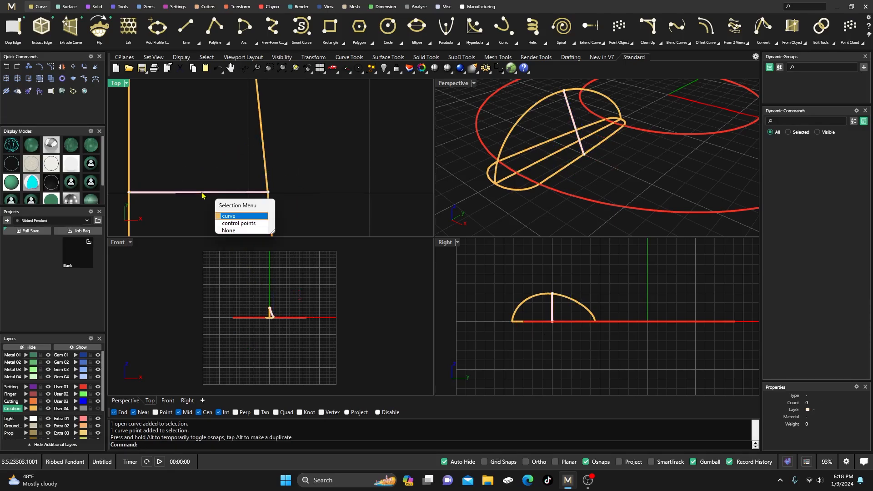
{"action": "left_click", "coordinate": [233, 216]}
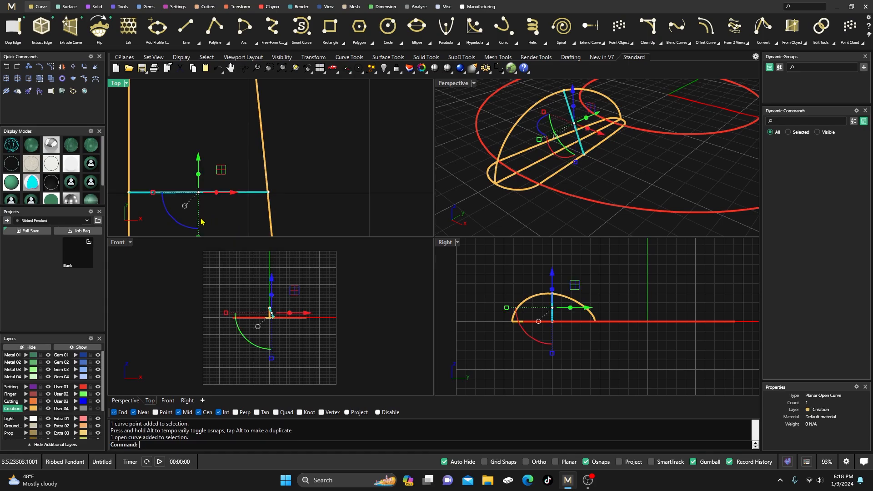
{"action": "type", "text": "rebuild"}
{"action": "key", "text": "Return"}
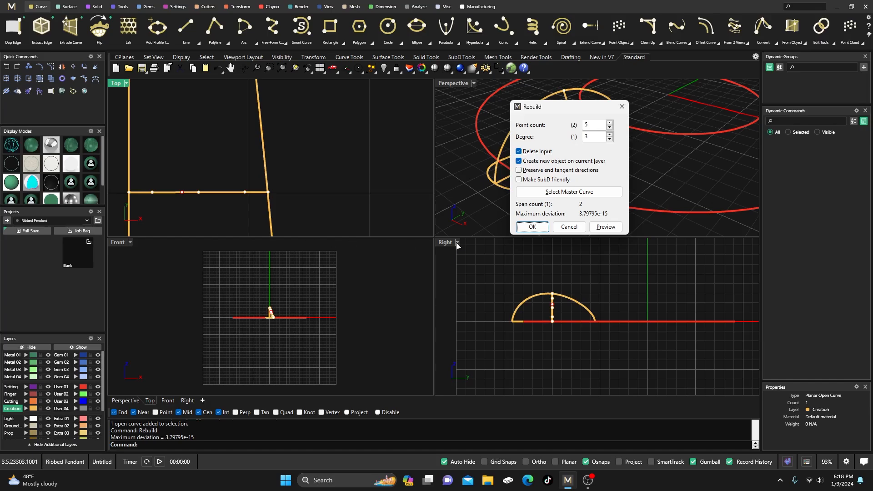
{"action": "scroll", "coordinate": [280, 310], "scroll_direction": "up", "scroll_amount": 5}
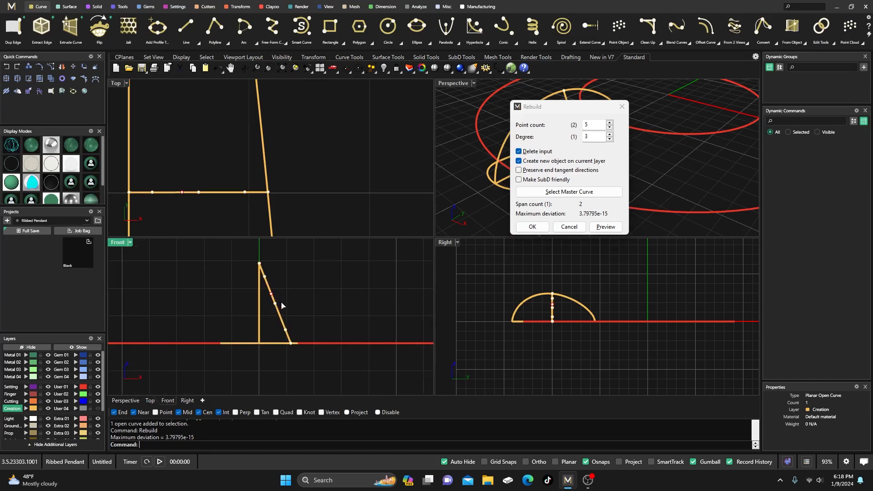
{"action": "left_click", "coordinate": [531, 227]}
Move the cross-section curve's second control point from the top outward and up in the Front view, just below level with the top end
{"action": "scroll", "coordinate": [258, 287], "scroll_direction": "up", "scroll_amount": 3}
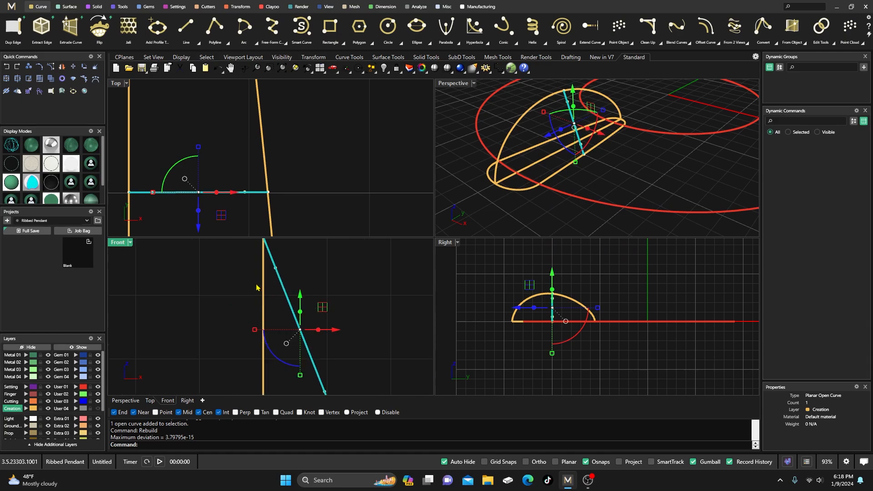
{"action": "double_click", "coordinate": [118, 242]}
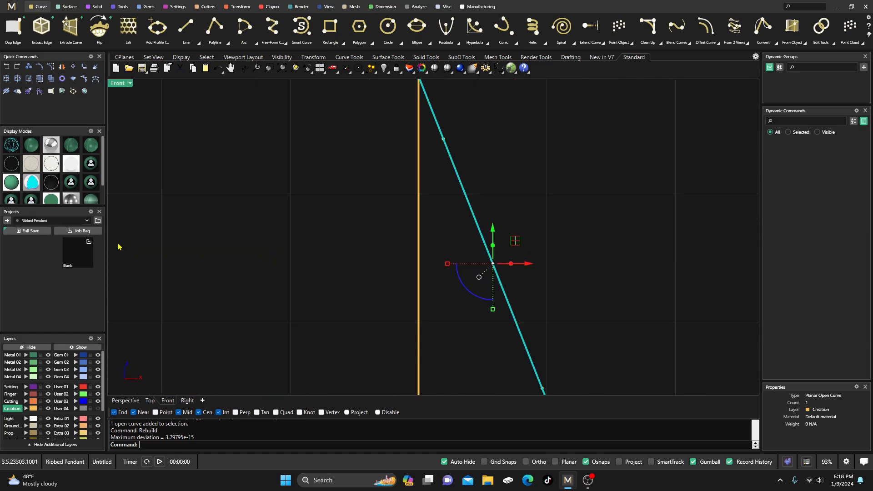
{"action": "scroll", "coordinate": [231, 248], "scroll_direction": "down", "scroll_amount": 2}
{"action": "scroll", "coordinate": [258, 242], "scroll_direction": "down", "scroll_amount": 1}
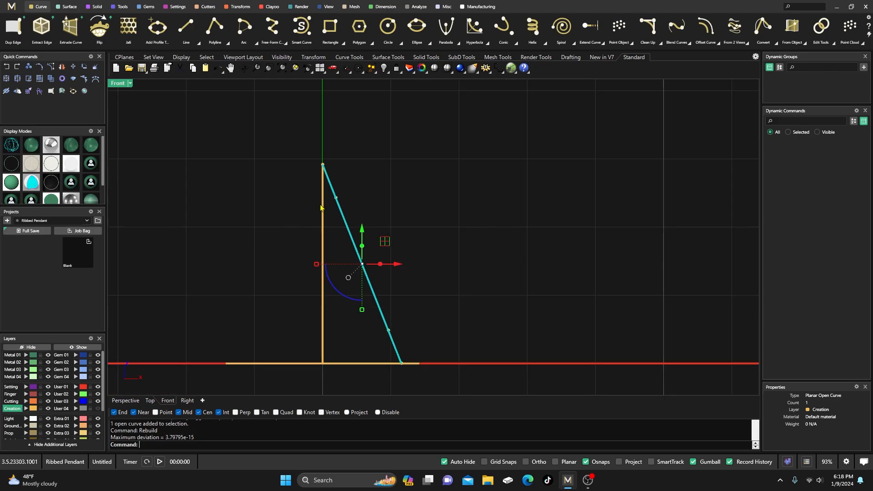
{"action": "left_click", "coordinate": [336, 197]}
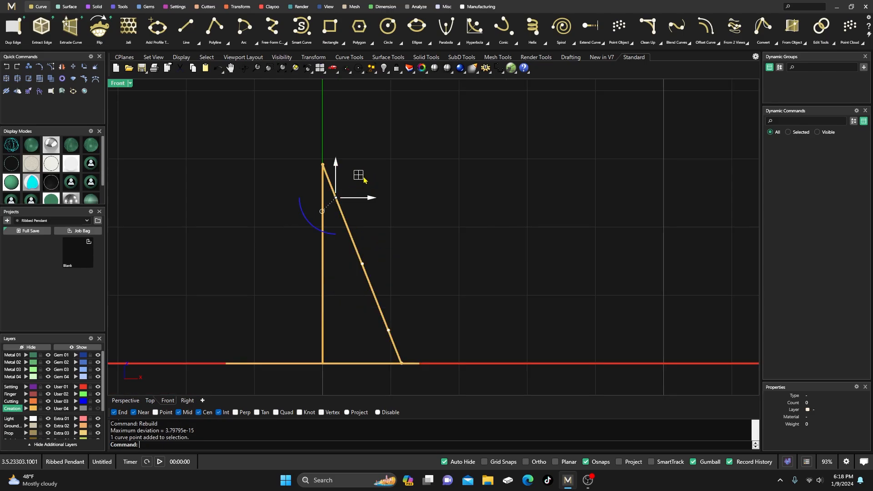
{"action": "left_click_drag", "start_coordinate": [361, 180], "coordinate": [407, 149]}
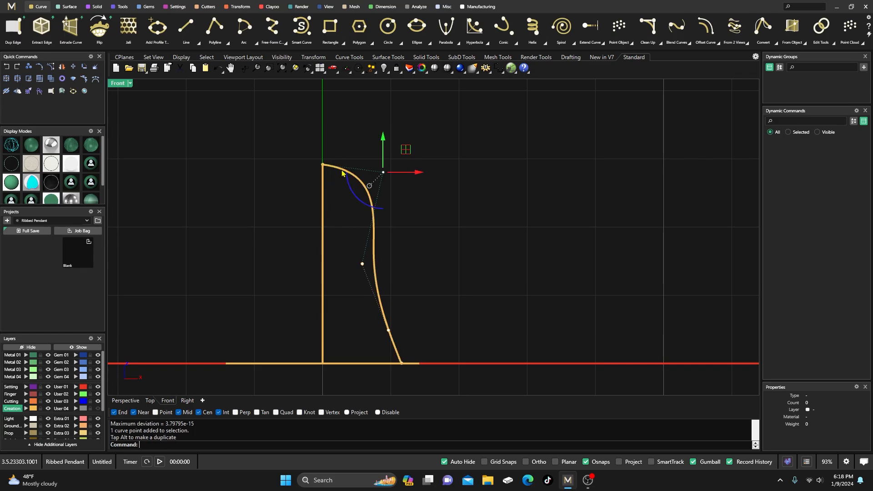
{"action": "left_click_drag", "start_coordinate": [405, 151], "coordinate": [409, 152]}
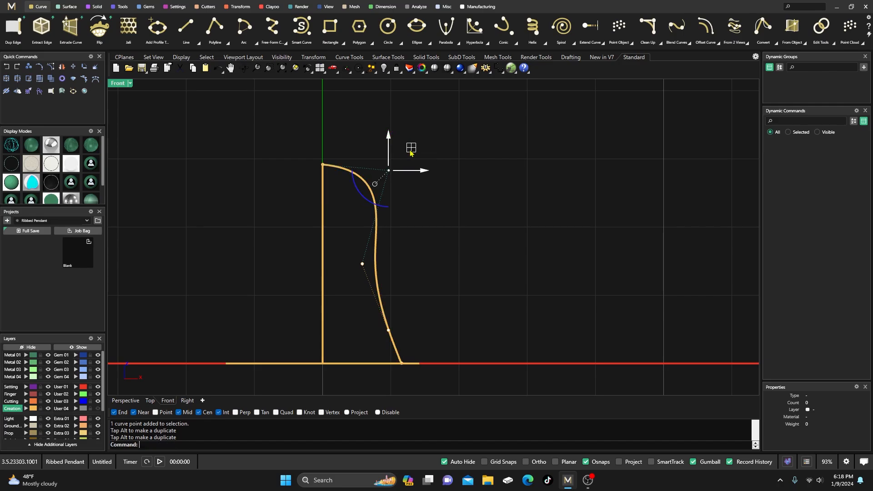
{"action": "scroll", "coordinate": [354, 169], "scroll_direction": "up", "scroll_amount": 4}
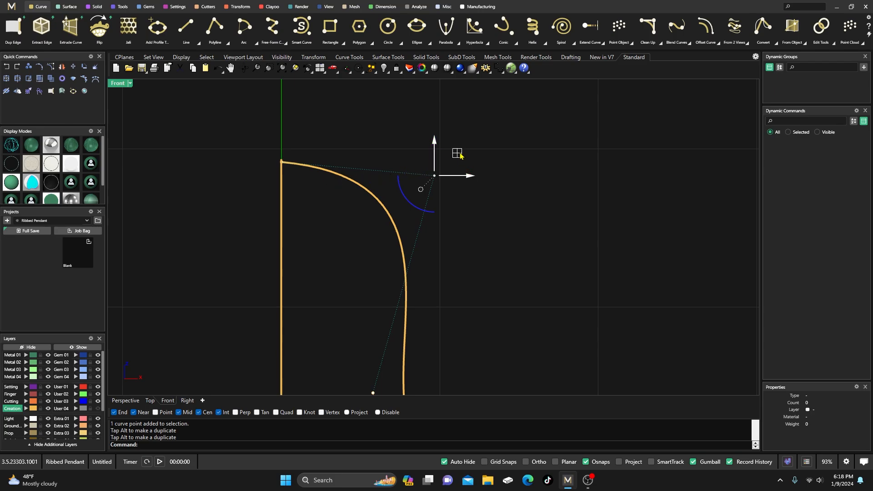
{"action": "mouse_move", "coordinate": [457, 154]}
{"action": "left_mouse_down"}
{"action": "mouse_move", "coordinate": [453, 113]}
{"action": "mouse_move", "coordinate": [456, 140]}
{"action": "left_mouse_up"}
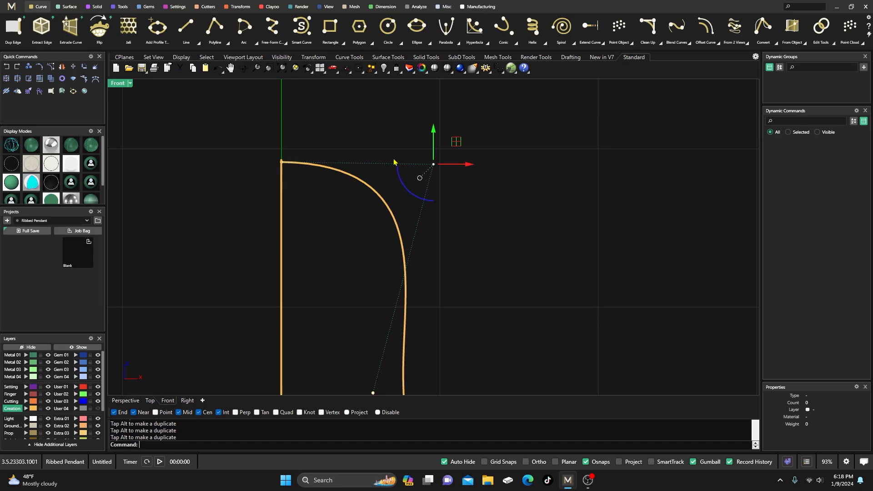
{"action": "left_click_drag", "start_coordinate": [455, 141], "coordinate": [454, 145]}
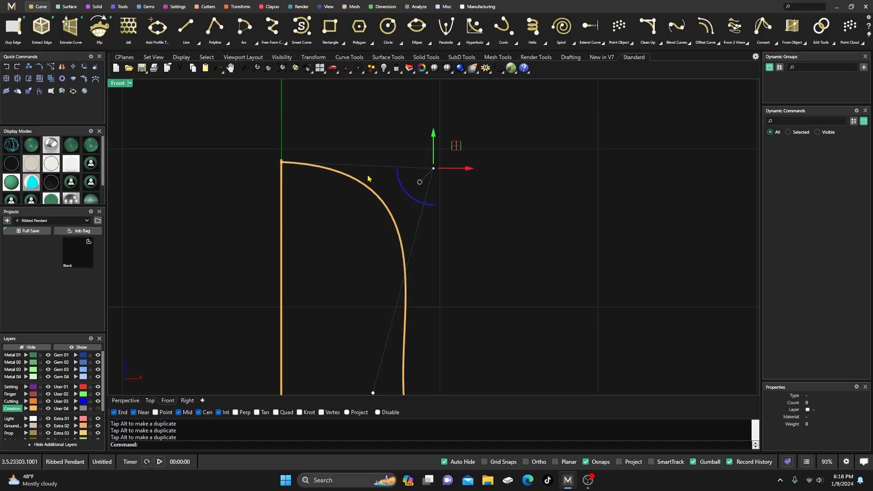
Move the cross-section curve's middle control point horizontally outward in the Front view to bulge the side
{"action": "scroll", "coordinate": [369, 179], "scroll_direction": "down", "scroll_amount": 4}
{"action": "left_click", "coordinate": [375, 306]}
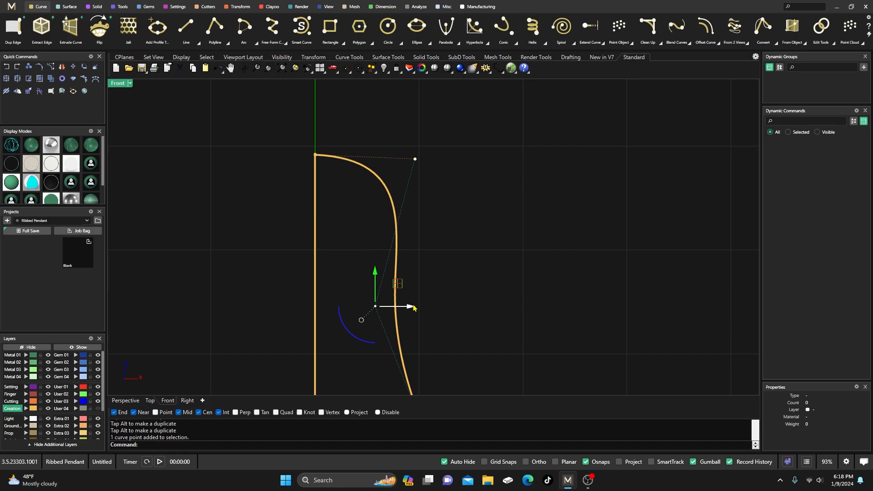
{"action": "left_click_drag", "start_coordinate": [409, 307], "coordinate": [480, 308]}
{"action": "scroll", "coordinate": [434, 194], "scroll_direction": "down", "scroll_amount": 4}
{"action": "right_click_drag", "start_coordinate": [434, 262], "coordinate": [420, 252]}
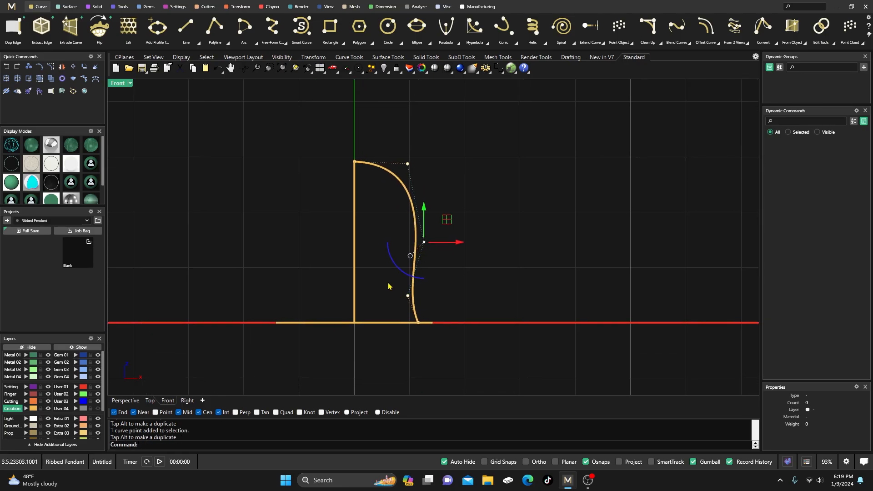
Move the cross-section curve's lower side control point and its middle control point horizontally outward in the Front view
{"action": "left_click", "coordinate": [407, 295]}
{"action": "left_click_drag", "start_coordinate": [444, 296], "coordinate": [459, 298]}
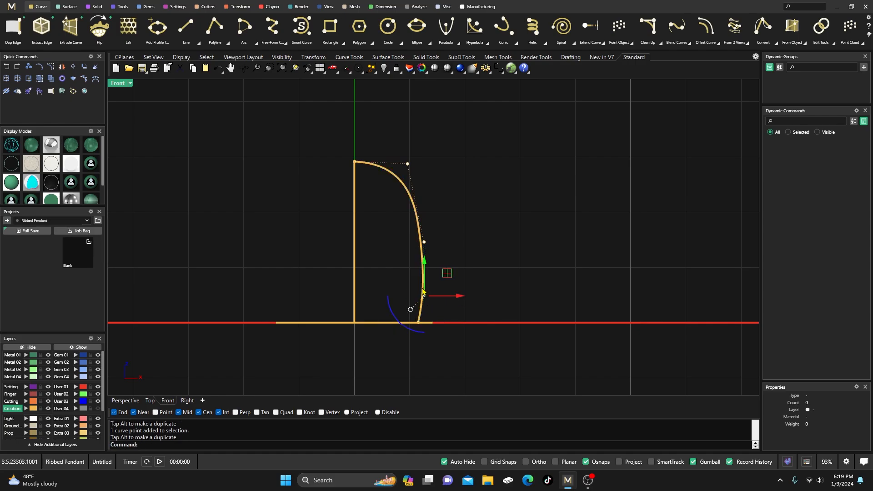
{"action": "left_click", "coordinate": [424, 242]}
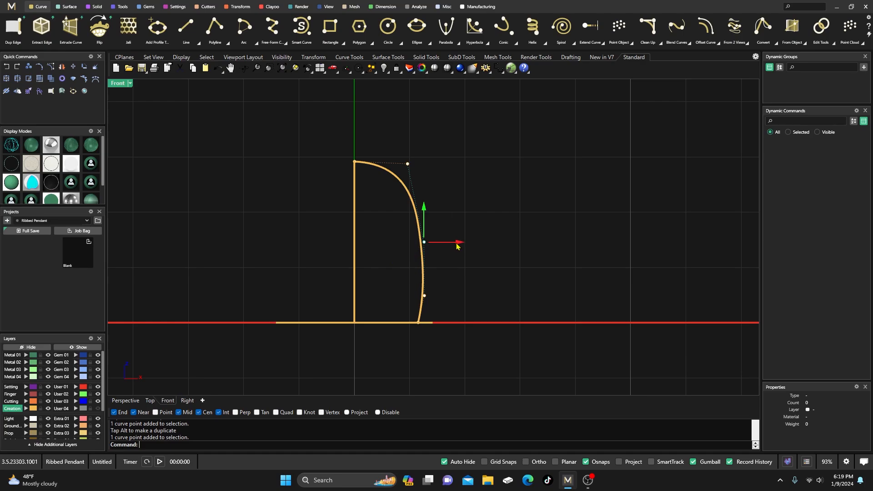
{"action": "left_click_drag", "start_coordinate": [456, 242], "coordinate": [460, 246]}
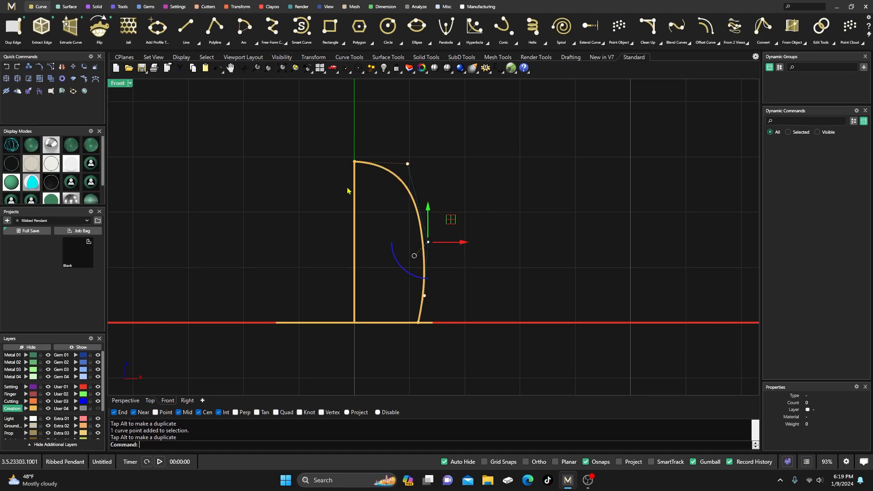
Turn on the control points of the closed rib outline in the Perspective view
{"action": "double_click", "coordinate": [122, 85]}
{"action": "double_click", "coordinate": [452, 85]}
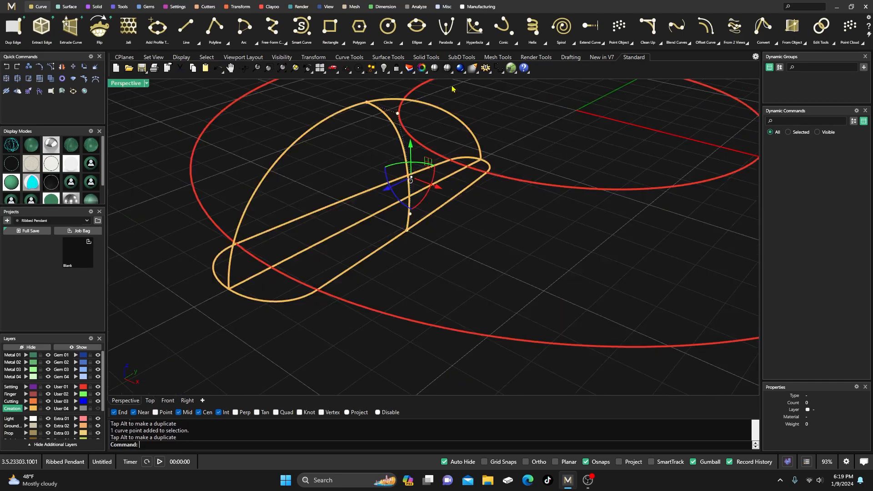
{"action": "scroll", "coordinate": [444, 244], "scroll_direction": "up", "scroll_amount": 4}
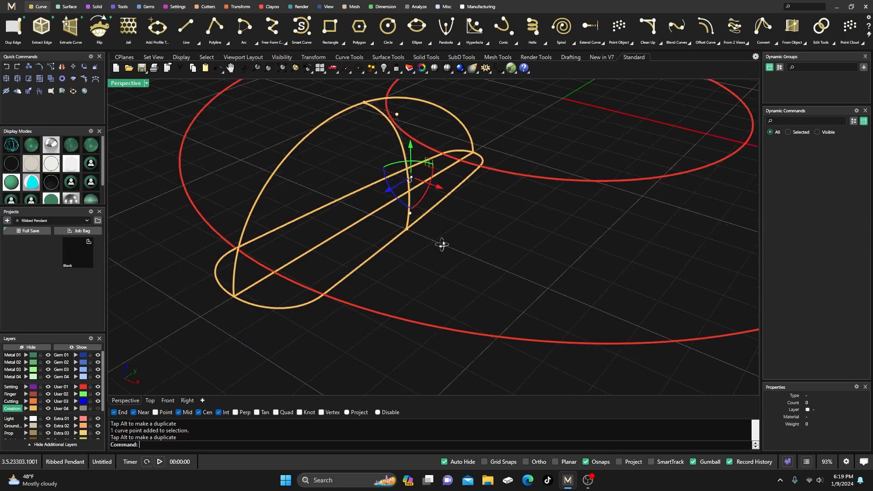
{"action": "left_click", "coordinate": [393, 243]}
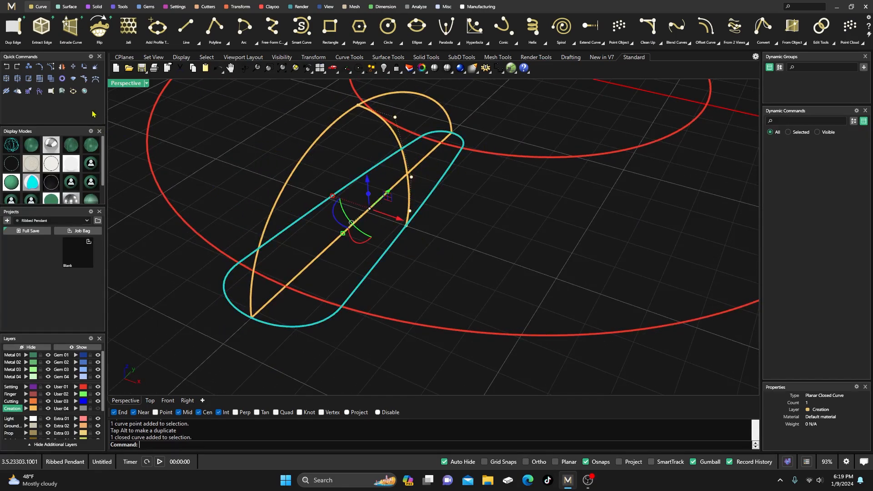
{"action": "left_click", "coordinate": [51, 67]}
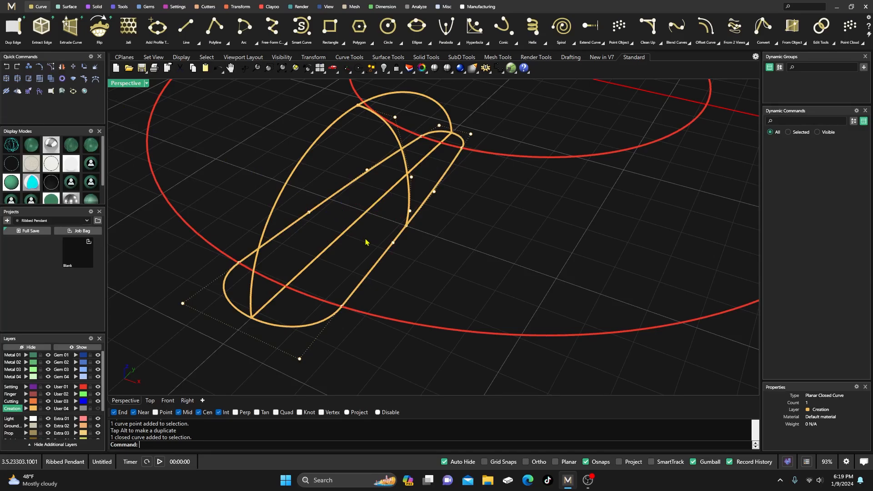
{"action": "mouse_move", "coordinate": [366, 242]}
{"action": "right_mouse_down"}
{"action": "mouse_move", "coordinate": [407, 270]}
{"action": "mouse_move", "coordinate": [415, 265]}
{"action": "mouse_move", "coordinate": [372, 226]}
{"action": "right_mouse_up"}
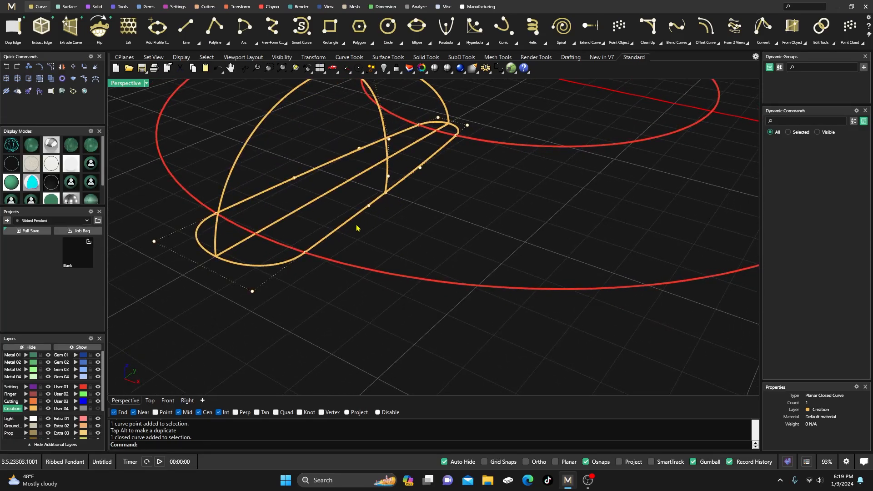
Scale the outline's four middle side control points and the cross-section's lower end point outward across the rib to bow its sides
{"action": "left_click_drag", "start_coordinate": [364, 227], "coordinate": [413, 184]}
{"action": "left_click", "coordinate": [419, 172], "text": "shift"}
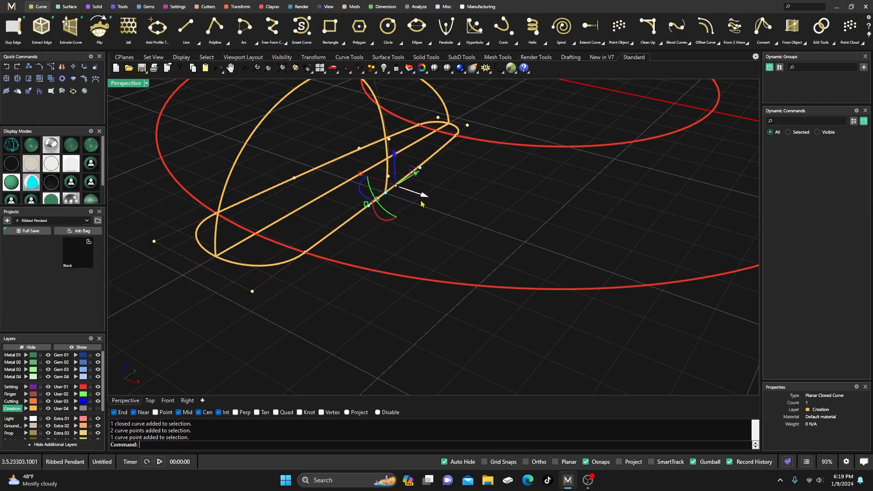
{"action": "left_click_drag", "start_coordinate": [282, 190], "coordinate": [369, 136], "text": "shift"}
{"action": "right_click_drag", "start_coordinate": [353, 175], "coordinate": [370, 241]}
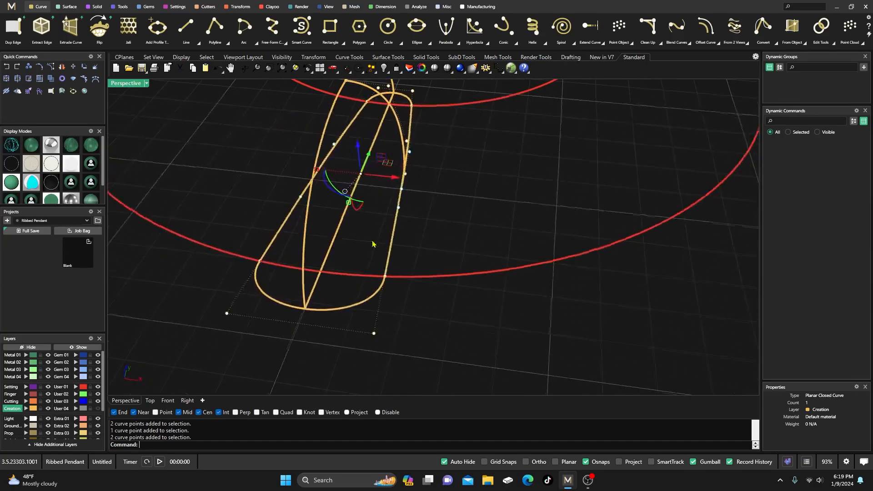
{"action": "left_click_drag", "start_coordinate": [318, 170], "coordinate": [308, 168]}
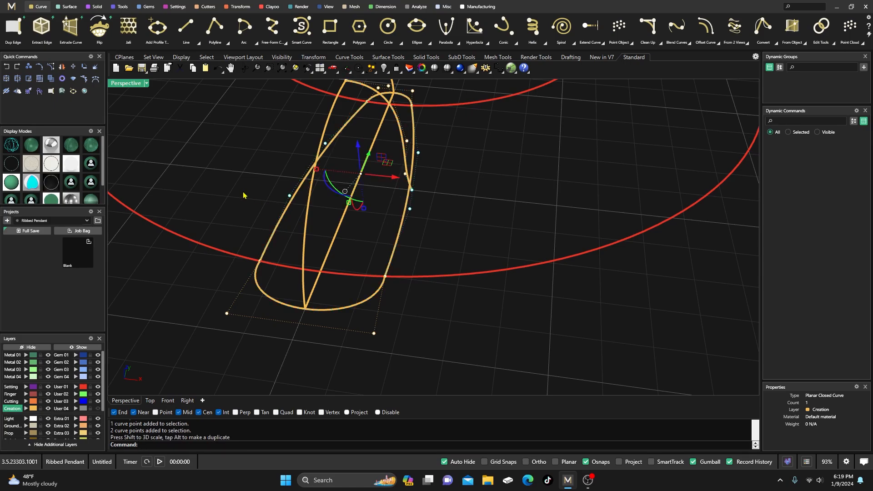
{"action": "right_click_drag", "start_coordinate": [245, 194], "coordinate": [279, 275]}
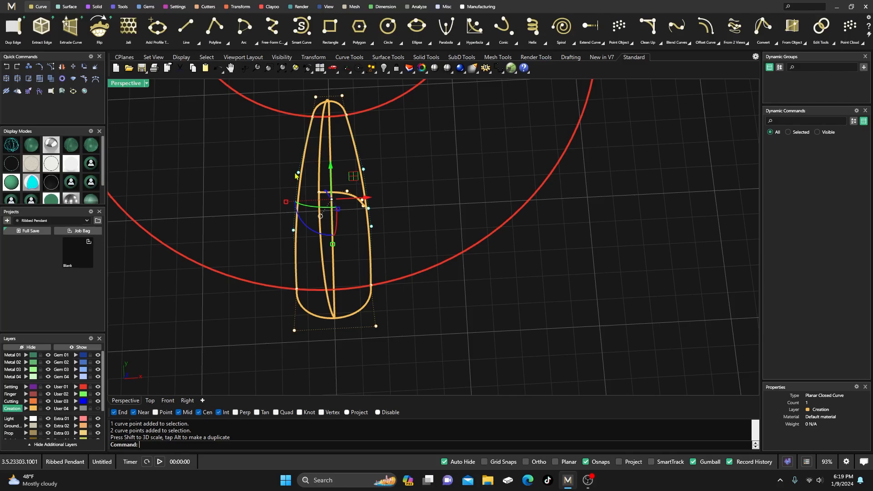
{"action": "key", "text": "Escape"}
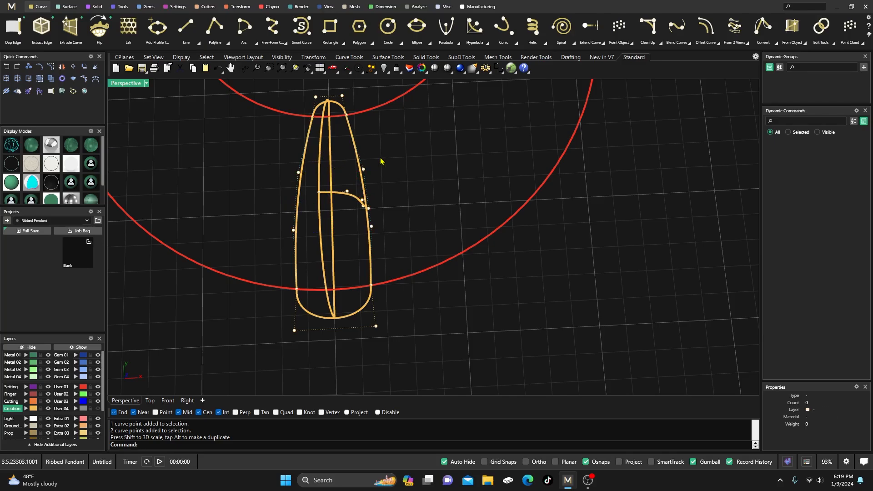
Move the outline's side control point pair nearest the narrow end toward that end and scale it slightly wider
{"action": "left_click_drag", "start_coordinate": [284, 182], "coordinate": [400, 151]}
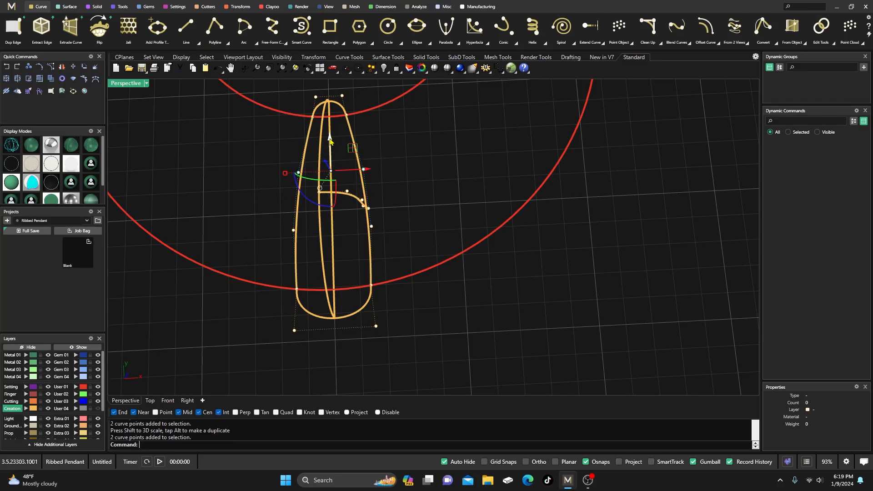
{"action": "left_click_drag", "start_coordinate": [331, 140], "coordinate": [330, 129]}
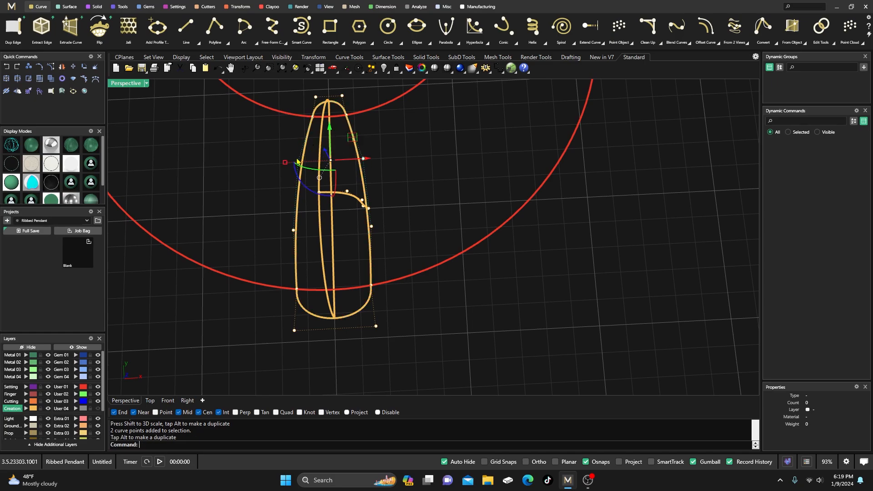
{"action": "left_click_drag", "start_coordinate": [284, 163], "coordinate": [281, 163]}
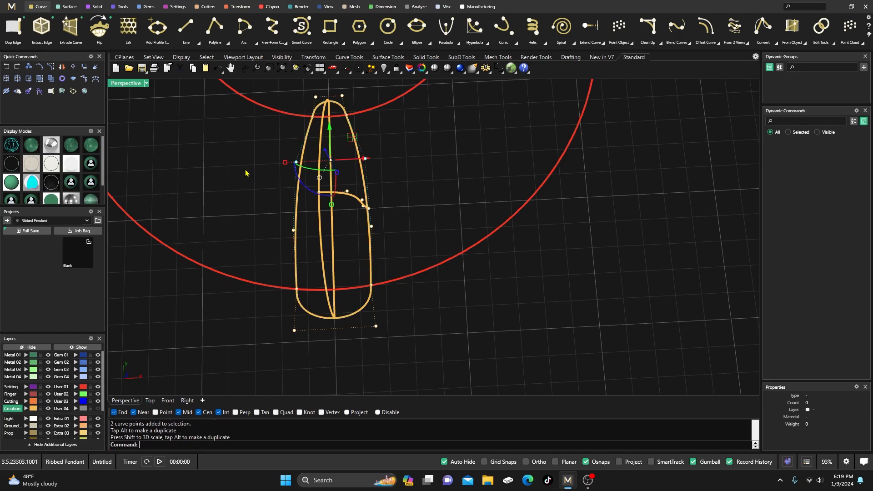
{"action": "left_click", "coordinate": [245, 172]}
Move the cross-section curve's lower side control point horizontally outward and its middle control point straight up in the Front view
{"action": "right_click_drag", "start_coordinate": [285, 282], "coordinate": [266, 259]}
{"action": "scroll", "coordinate": [313, 293], "scroll_direction": "down", "scroll_amount": 5}
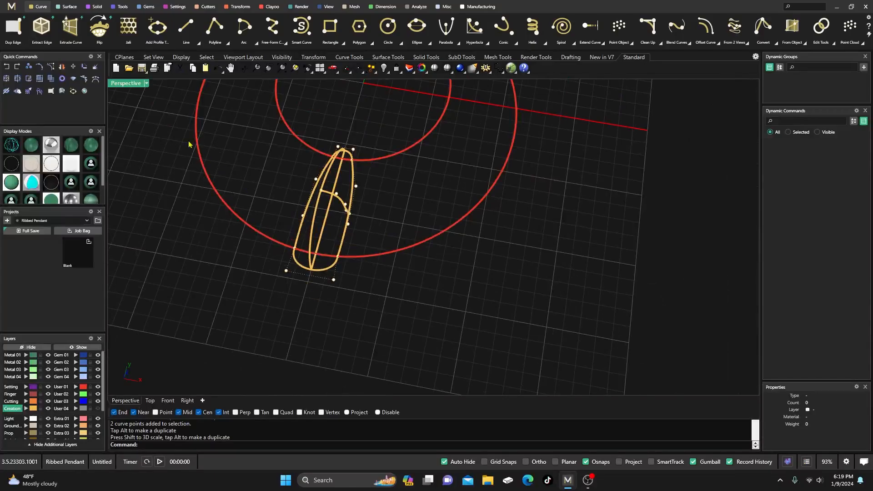
{"action": "double_click", "coordinate": [136, 86]}
{"action": "scroll", "coordinate": [271, 357], "scroll_direction": "up", "scroll_amount": 2}
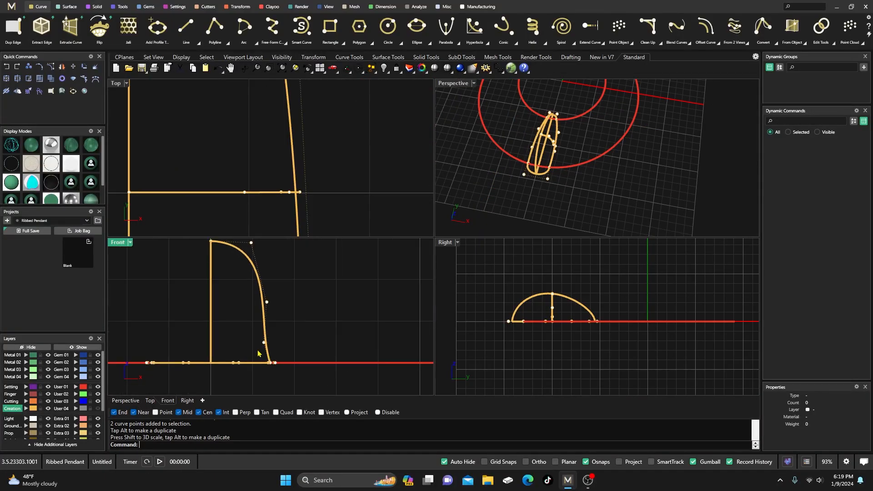
{"action": "left_click", "coordinate": [265, 342]}
{"action": "left_click_drag", "start_coordinate": [299, 343], "coordinate": [305, 343]}
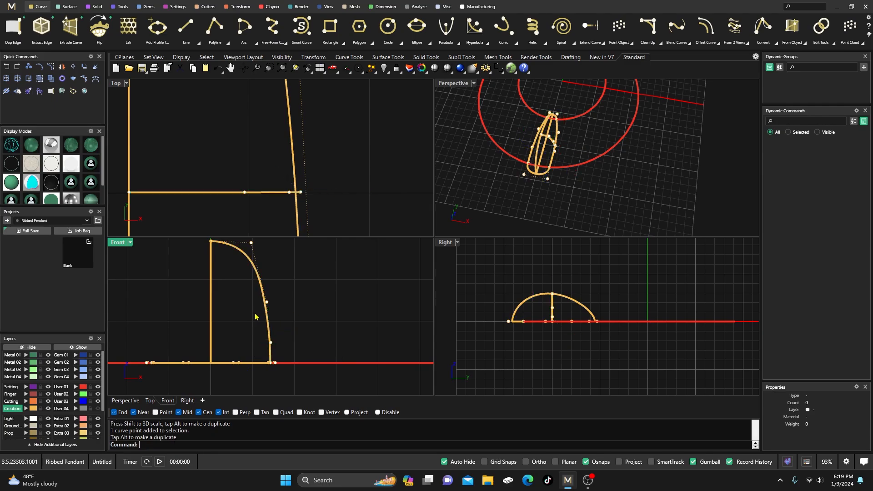
{"action": "left_click", "coordinate": [267, 301]}
{"action": "left_click_drag", "start_coordinate": [290, 283], "coordinate": [291, 271]}
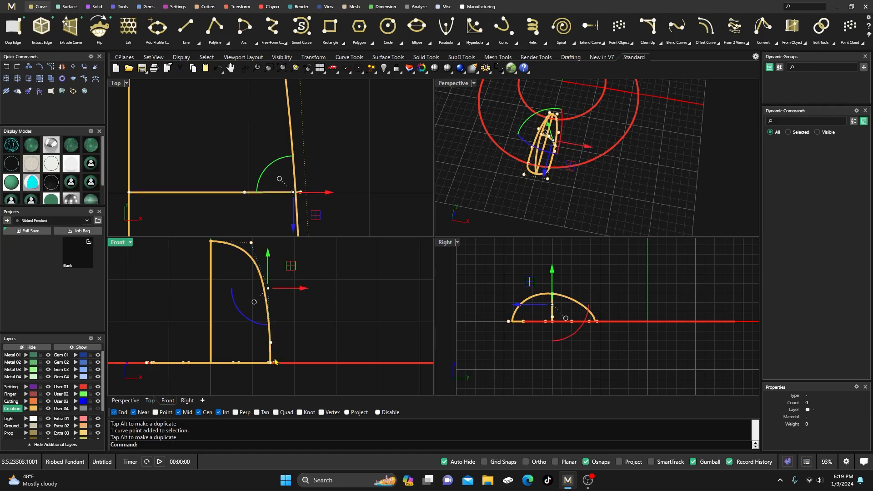
{"action": "key", "text": "Escape"}
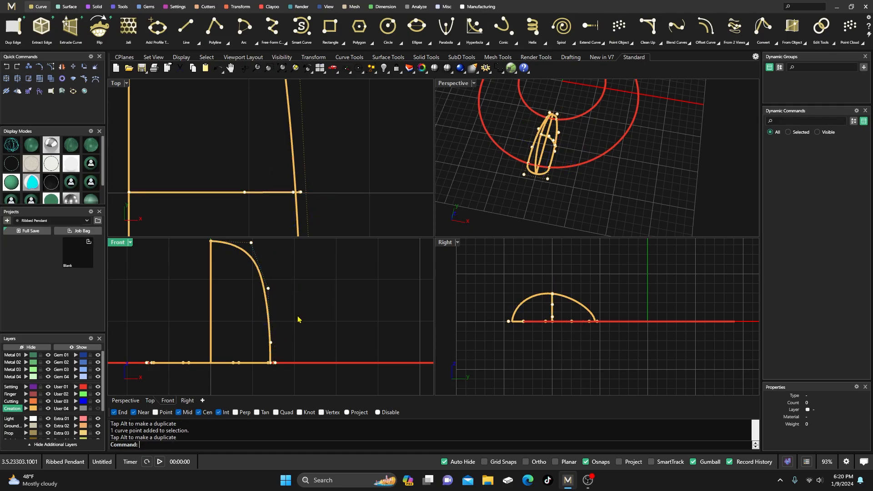
Rebuild the cross-section curve with a point count of 5 and degree 3, deleting the input curve
{"action": "left_click", "coordinate": [268, 302]}
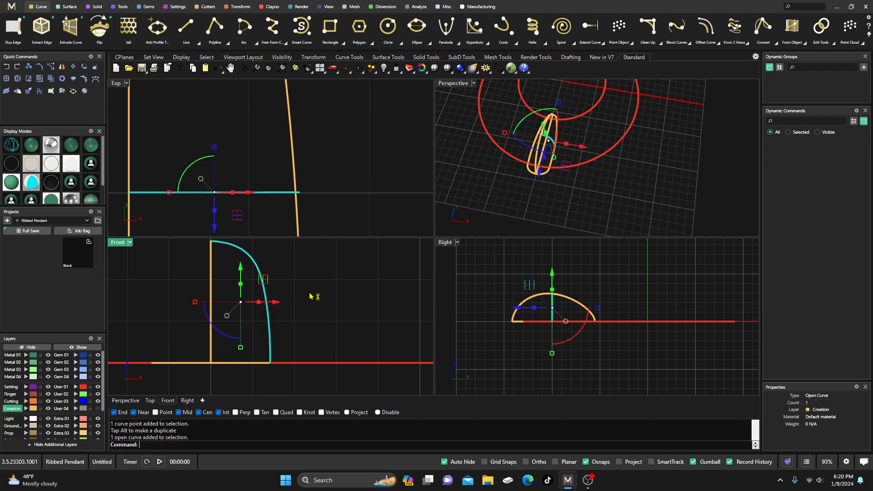
{"action": "key", "text": "F10"}
{"action": "left_click", "coordinate": [268, 330]}
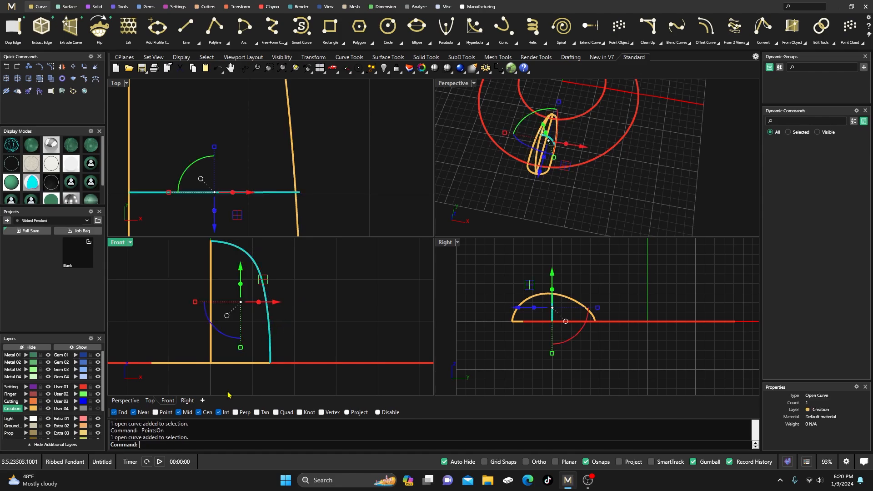
{"action": "right_click", "coordinate": [155, 448]}
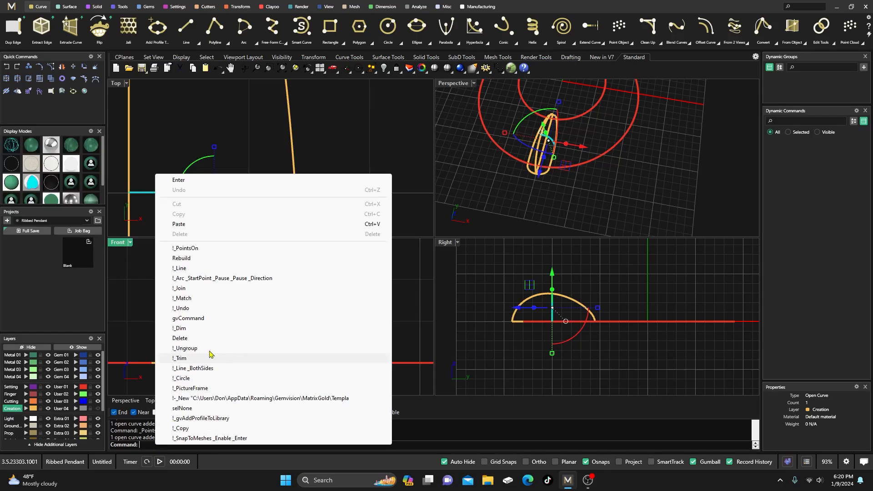
{"action": "left_click", "coordinate": [194, 262]}
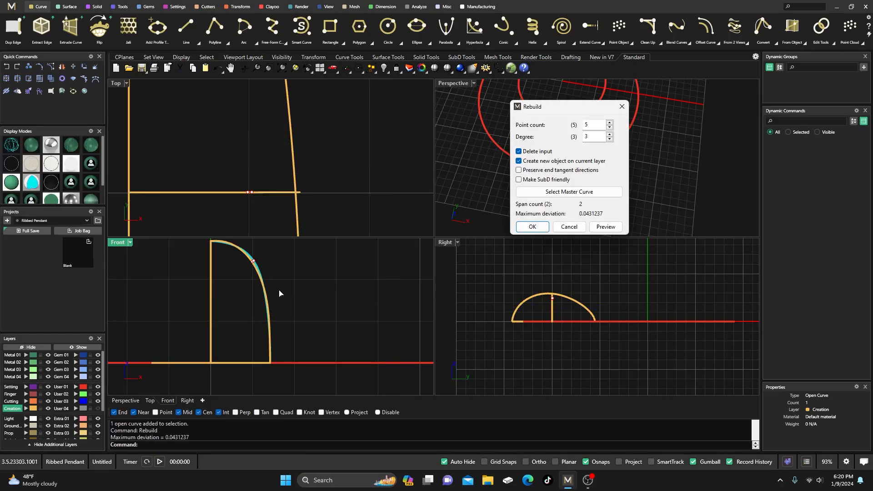
{"action": "left_click", "coordinate": [532, 226]}
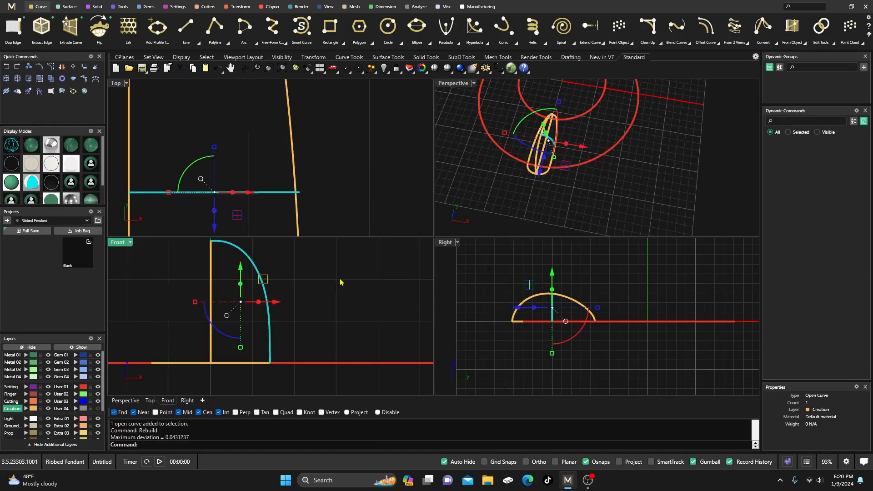
{"action": "key", "text": "Escape"}
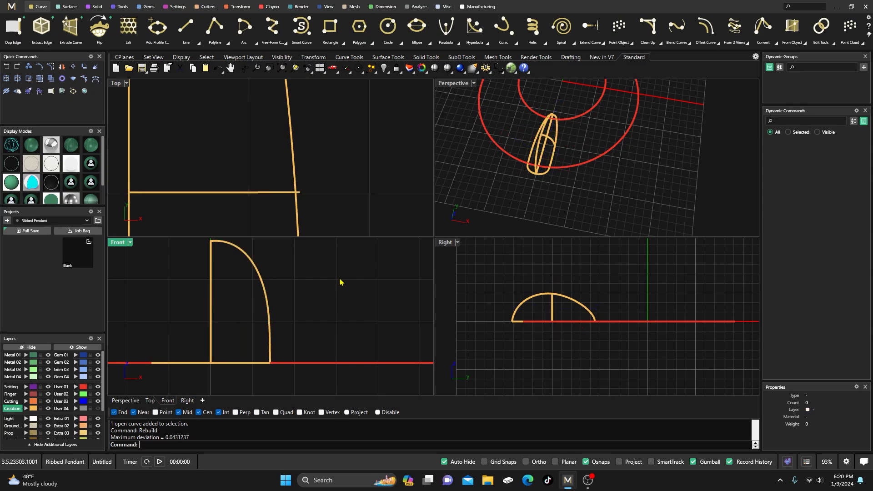
Turn on the rebuilt cross-section curve's control points in the Perspective view, close up where it meets the outline
{"action": "double_click", "coordinate": [455, 83]}
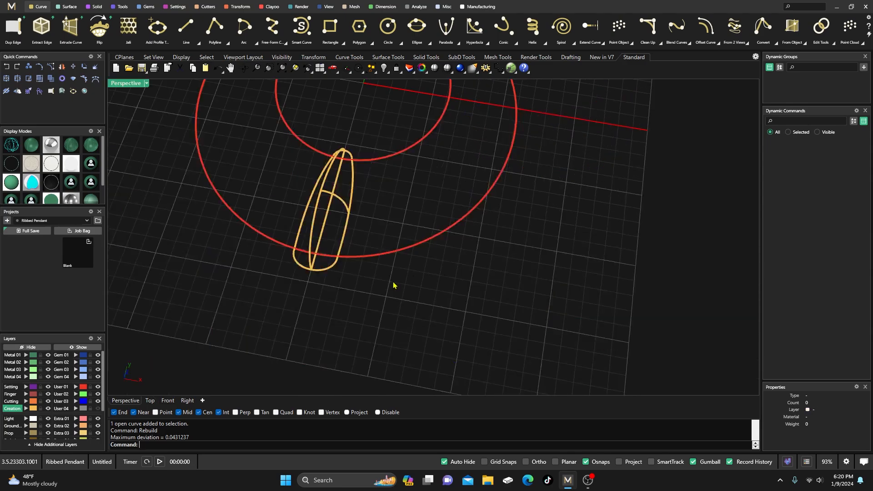
{"action": "scroll", "coordinate": [394, 286], "scroll_direction": "down", "scroll_amount": 4}
{"action": "scroll", "coordinate": [367, 212], "scroll_direction": "up", "scroll_amount": 10}
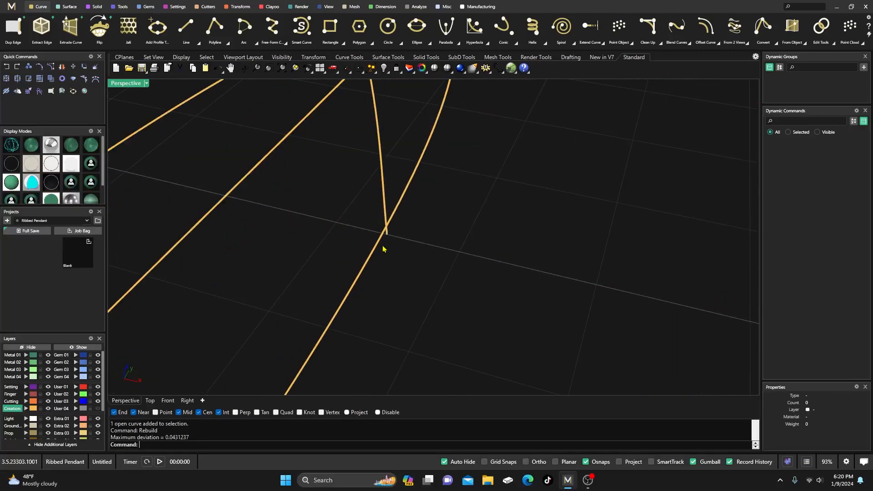
{"action": "left_click", "coordinate": [400, 205]}
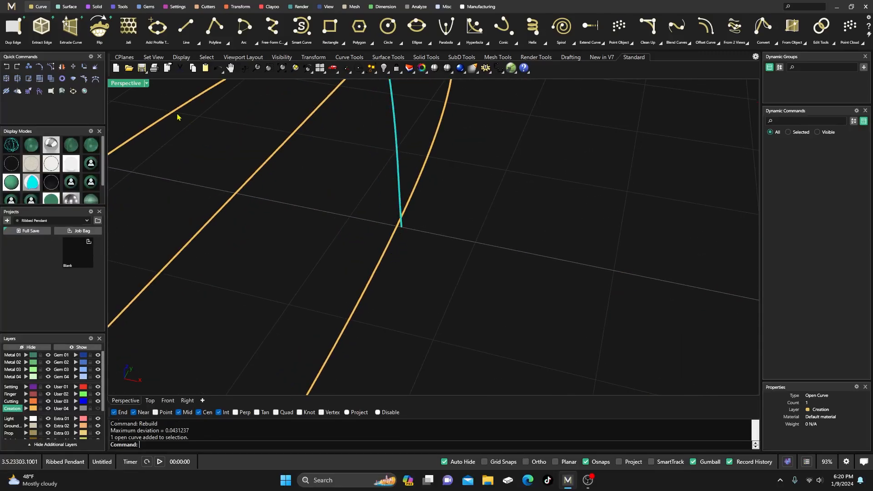
{"action": "left_click", "coordinate": [57, 76]}
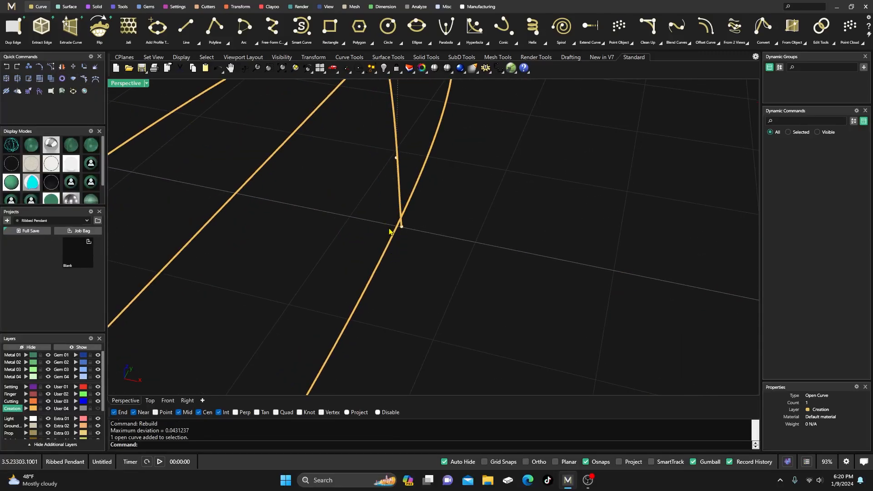
Snap the cross-section curve's lower end point onto the side of the rib outline and check the join up close
{"action": "left_click", "coordinate": [401, 226]}
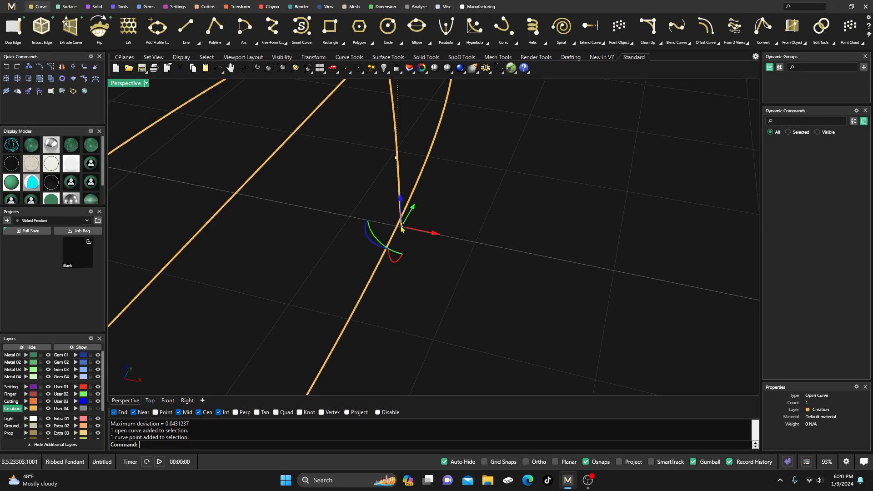
{"action": "left_click", "coordinate": [373, 204]}
{"action": "left_click", "coordinate": [401, 226]}
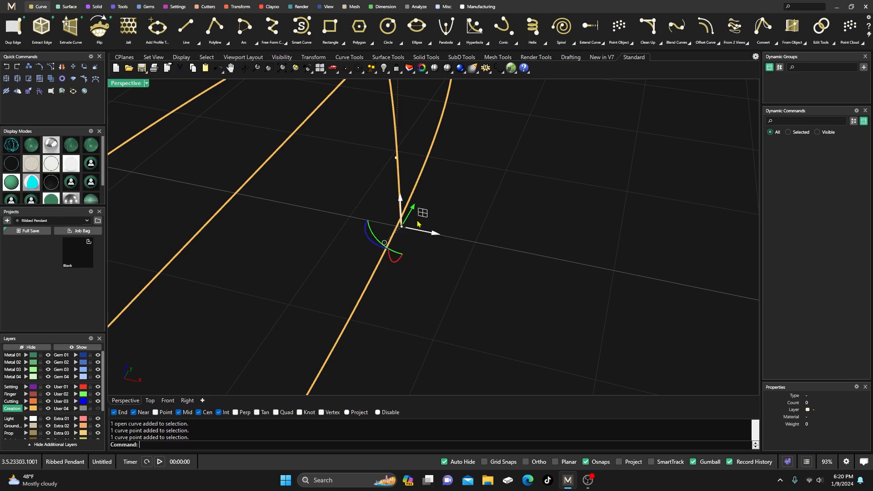
{"action": "scroll", "coordinate": [400, 227], "scroll_direction": "up", "scroll_amount": 2}
{"action": "left_click_drag", "start_coordinate": [400, 228], "coordinate": [392, 222]}
{"action": "left_click", "coordinate": [411, 271]}
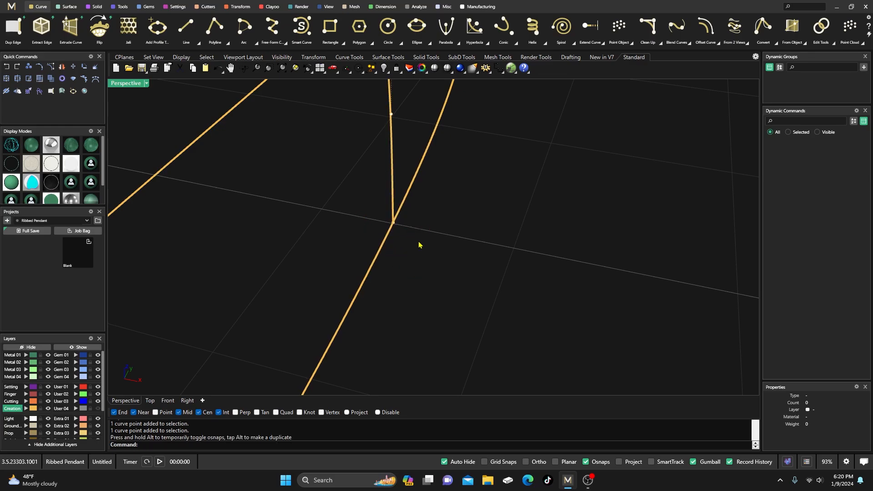
{"action": "scroll", "coordinate": [419, 245], "scroll_direction": "down", "scroll_amount": 4}
{"action": "right_click_drag", "start_coordinate": [423, 246], "coordinate": [380, 176]}
{"action": "scroll", "coordinate": [392, 171], "scroll_direction": "up", "scroll_amount": 7}
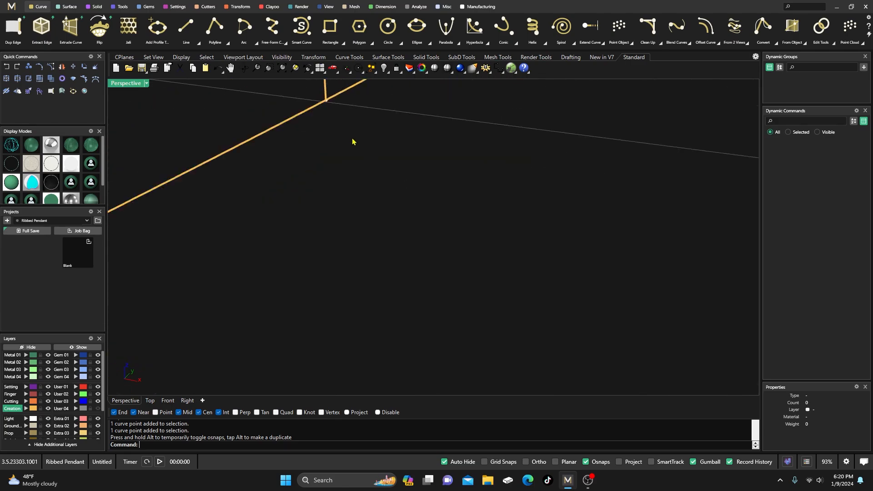
Mirror the cross-section curve to the other side of the rib's centre line with Y Mirror on
{"action": "scroll", "coordinate": [362, 159], "scroll_direction": "down", "scroll_amount": 3}
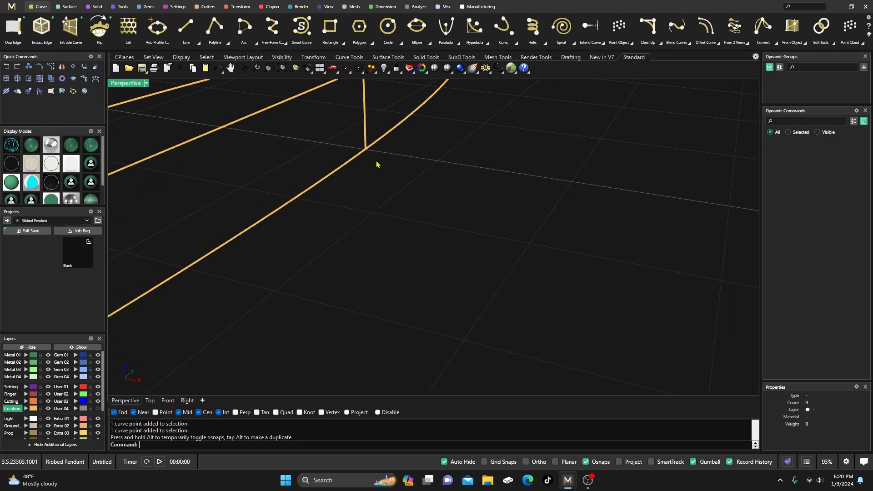
{"action": "right_click_drag", "start_coordinate": [376, 160], "coordinate": [413, 255]}
{"action": "double_click", "coordinate": [129, 85]}
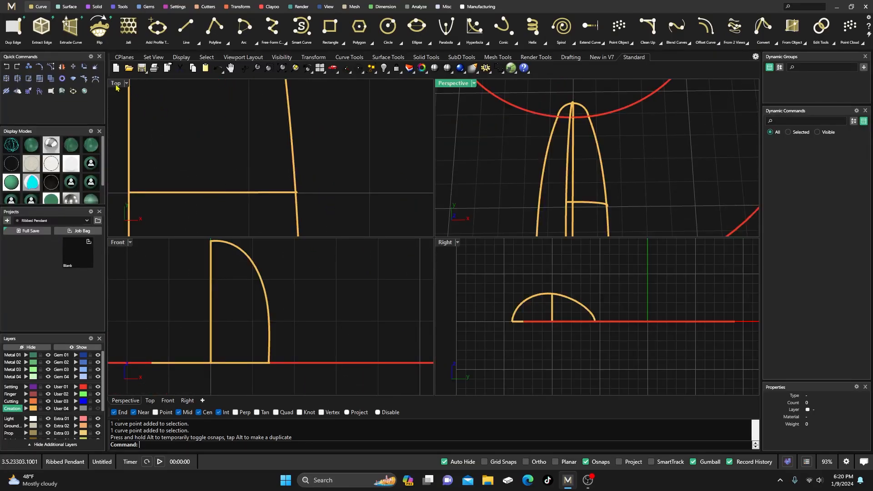
{"action": "double_click", "coordinate": [454, 84]}
{"action": "scroll", "coordinate": [464, 189], "scroll_direction": "down", "scroll_amount": 5}
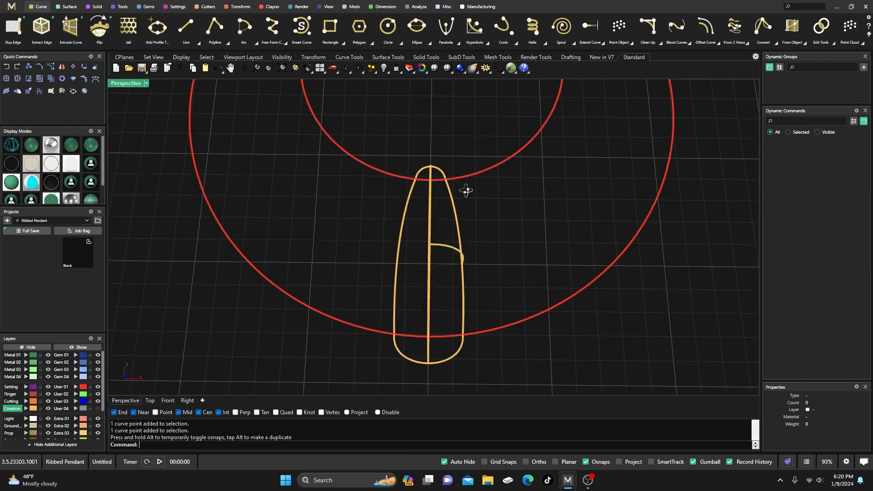
{"action": "left_click", "coordinate": [447, 203]}
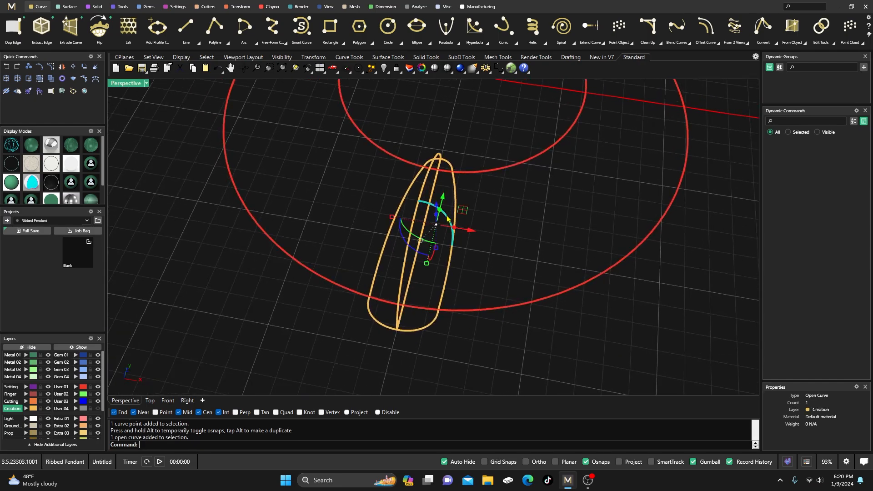
{"action": "left_click", "coordinate": [237, 6]}
{"action": "scroll", "coordinate": [114, 27], "scroll_direction": "up", "scroll_amount": 4}
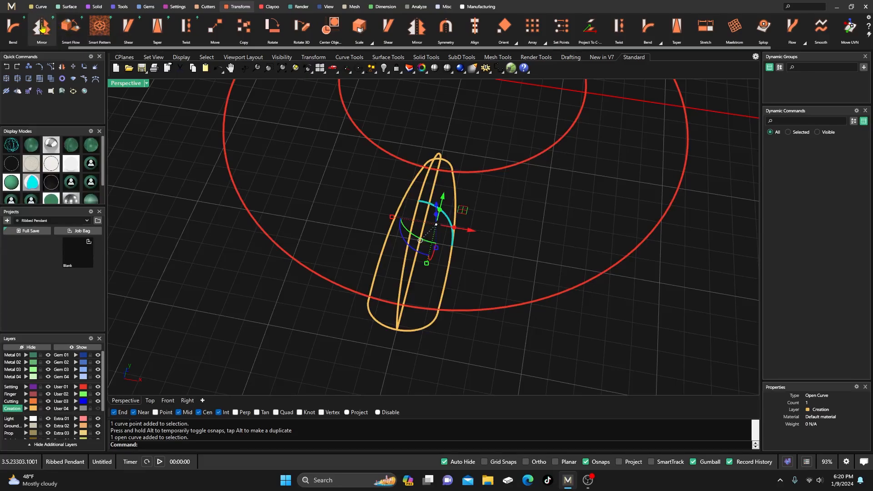
{"action": "left_click", "coordinate": [42, 28]}
{"action": "right_click", "coordinate": [369, 234]}
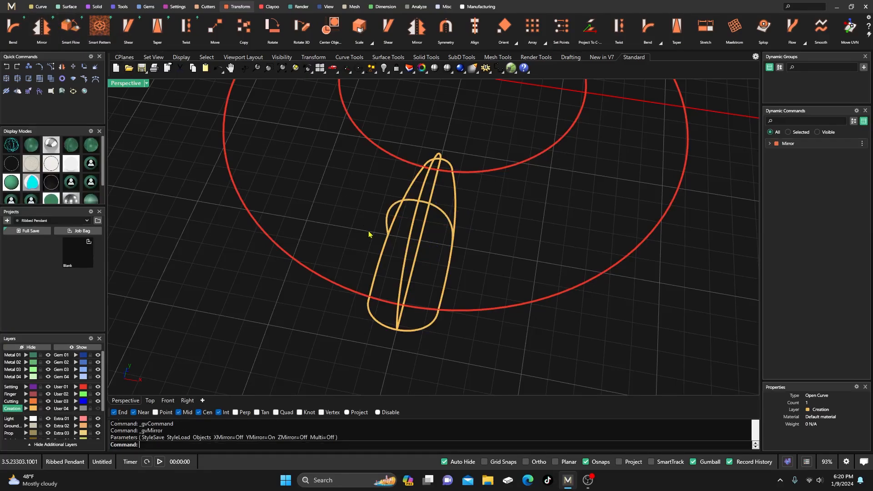
Split the closed rib outline into two halves, using the centre line as the cutting object
{"action": "right_click_drag", "start_coordinate": [369, 233], "coordinate": [361, 249]}
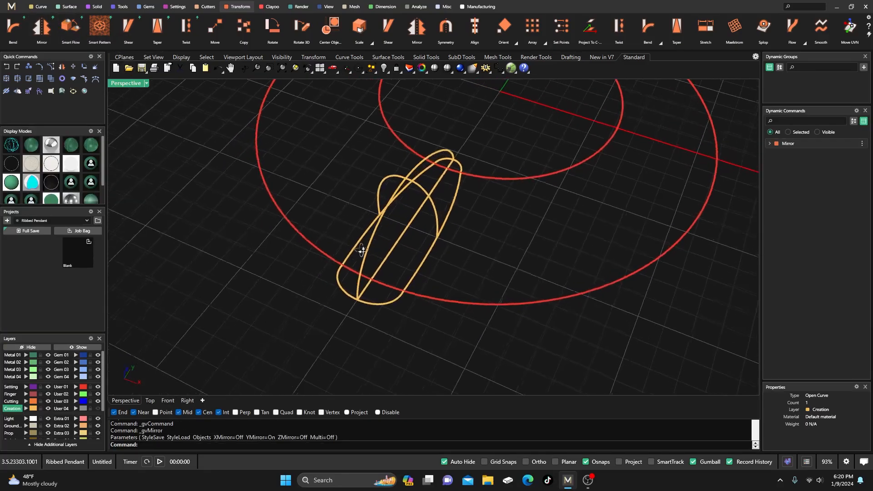
{"action": "left_click", "coordinate": [419, 263], "text": "shift"}
{"action": "left_click", "coordinate": [18, 79]}
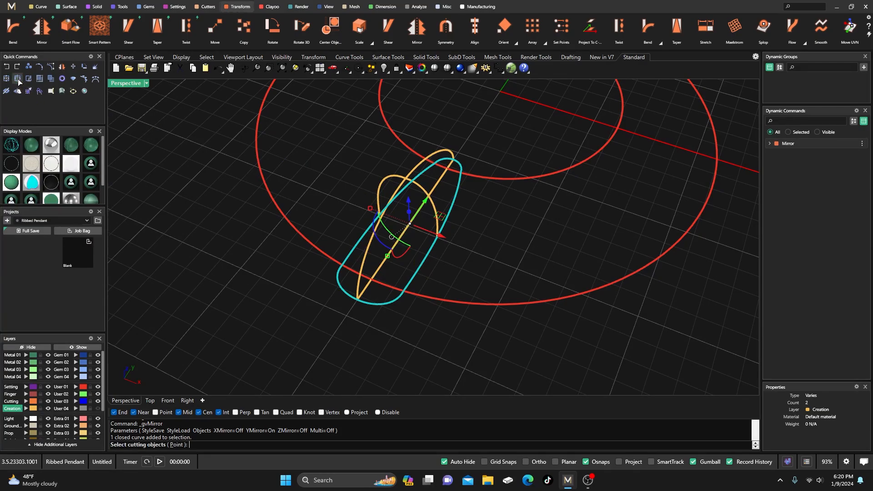
{"action": "left_click", "coordinate": [399, 249]}
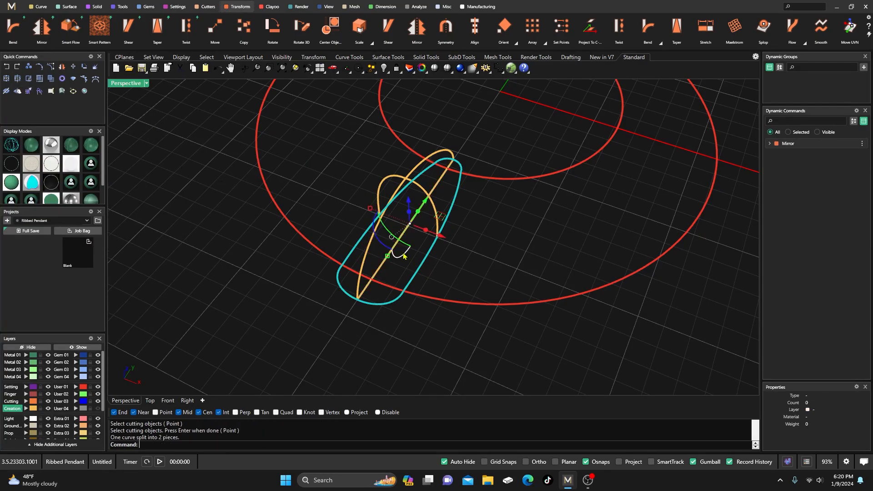
{"action": "key", "text": "Return"}
Examine the two outline halves, the cross-section and the arched height profile by selecting them individually
{"action": "left_click", "coordinate": [416, 281]}
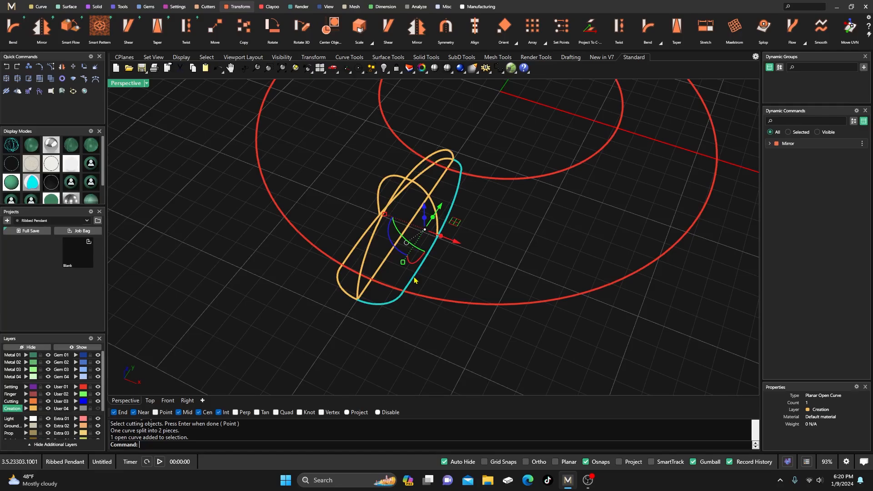
{"action": "left_click", "coordinate": [358, 253]}
{"action": "left_click", "coordinate": [336, 218]}
{"action": "left_click", "coordinate": [356, 251]}
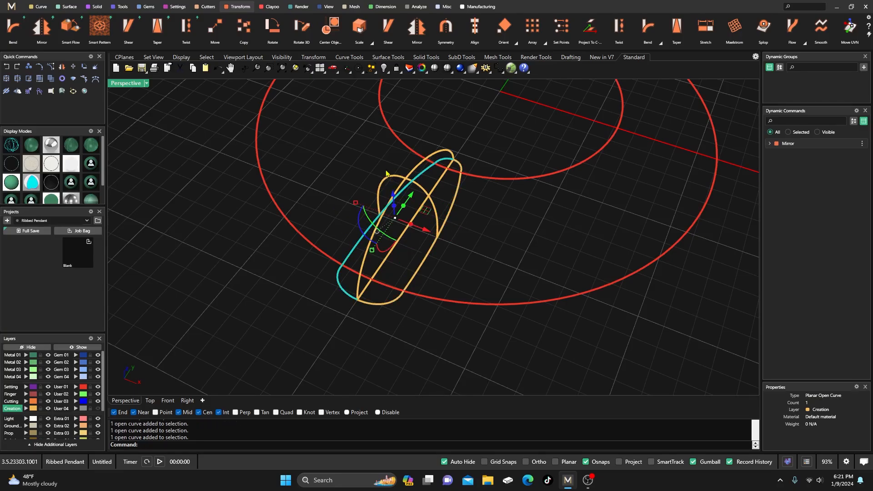
{"action": "mouse_move", "coordinate": [387, 175]}
{"action": "right_mouse_down"}
{"action": "mouse_move", "coordinate": [367, 152]}
{"action": "mouse_move", "coordinate": [394, 177]}
{"action": "right_mouse_up"}
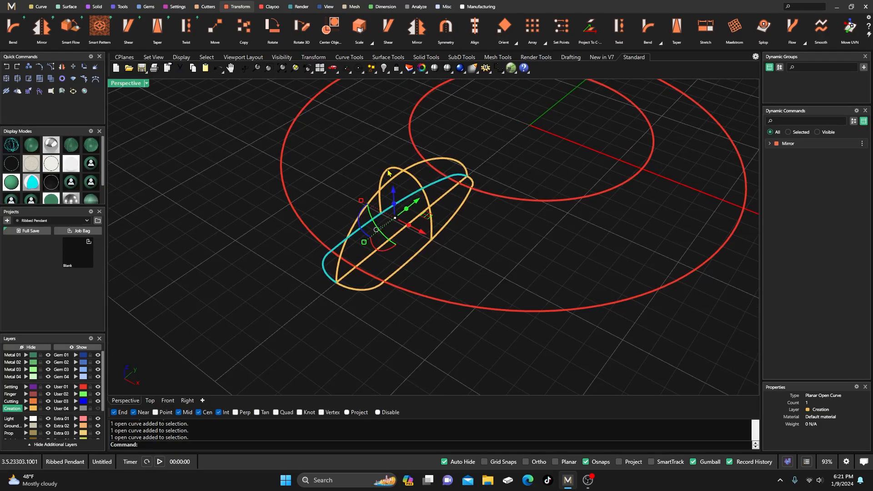
{"action": "left_click", "coordinate": [387, 171]}
{"action": "left_click", "coordinate": [417, 161]}
{"action": "left_click", "coordinate": [417, 164]}
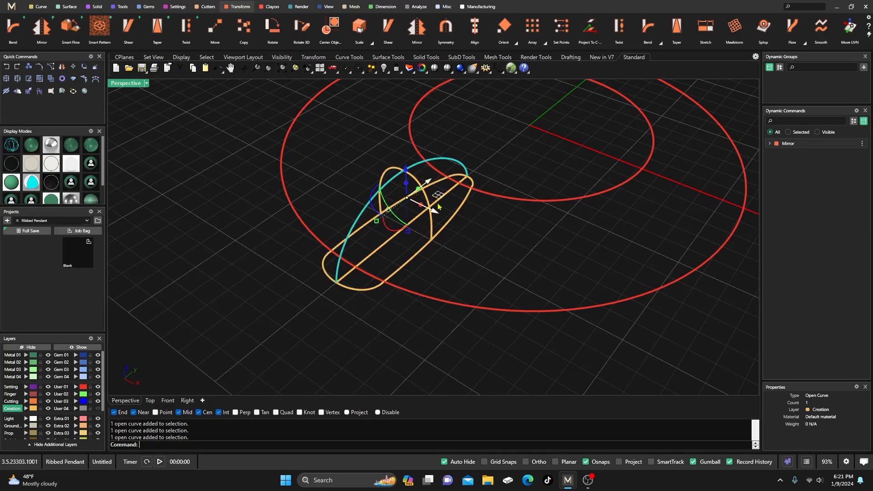
{"action": "left_click", "coordinate": [501, 256]}
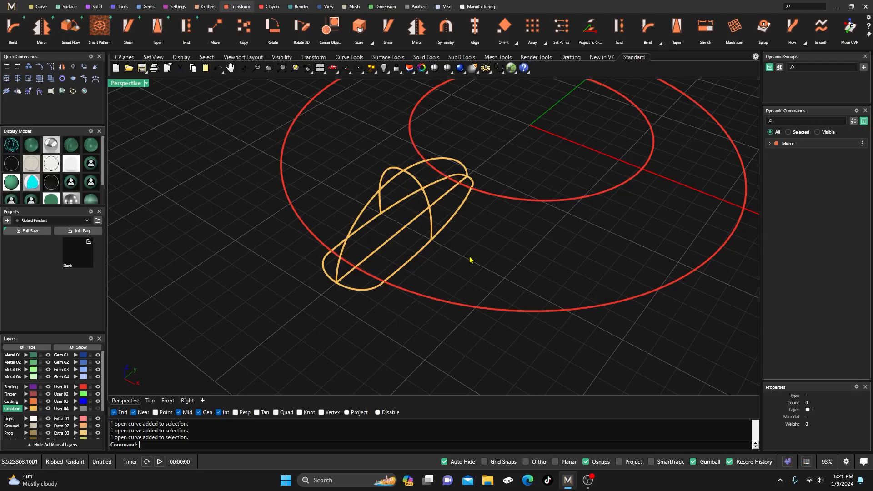
{"action": "mouse_move", "coordinate": [470, 260]}
{"action": "right_mouse_down"}
{"action": "mouse_move", "coordinate": [565, 249]}
{"action": "mouse_move", "coordinate": [524, 263]}
{"action": "mouse_move", "coordinate": [514, 278]}
{"action": "mouse_move", "coordinate": [485, 255]}
{"action": "right_mouse_up"}
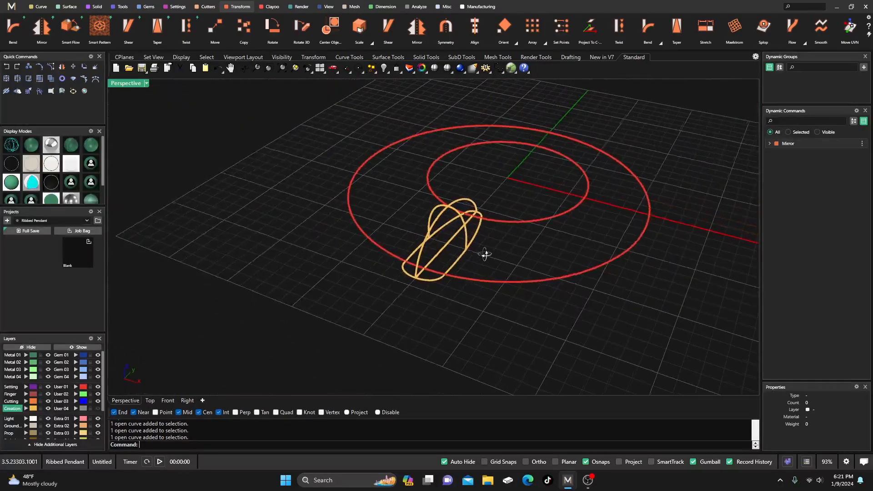
{"action": "left_click", "coordinate": [68, 9]}
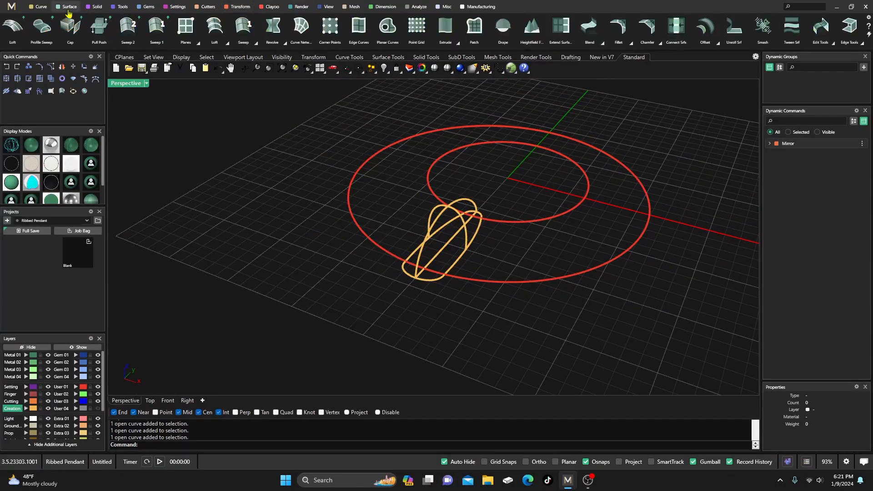
{"action": "left_click", "coordinate": [300, 27]}
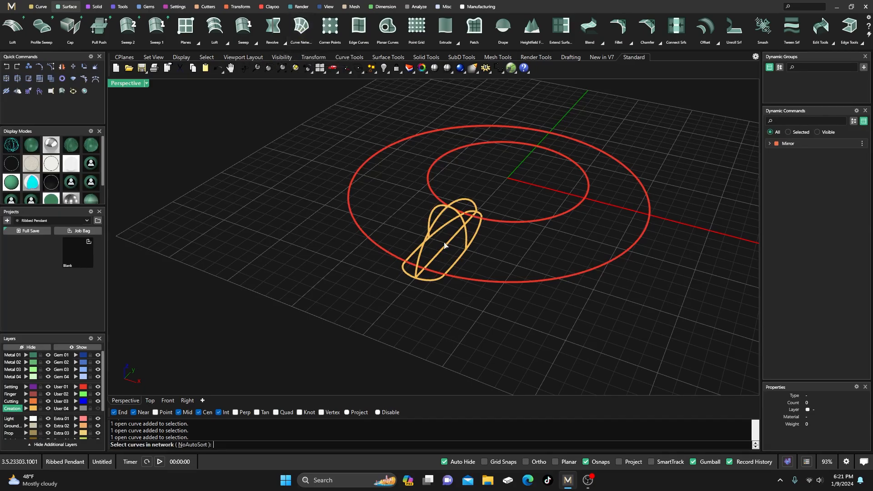
{"action": "scroll", "coordinate": [444, 246], "scroll_direction": "up", "scroll_amount": 6}
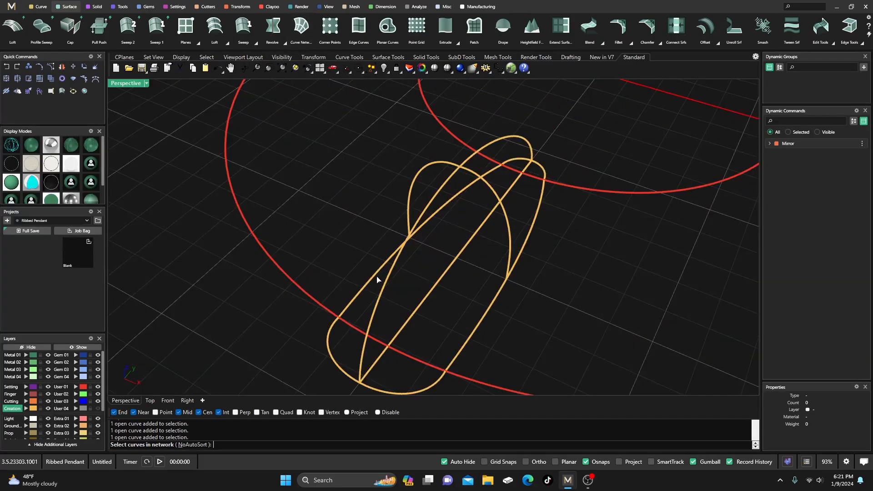
{"action": "left_click", "coordinate": [376, 273]}
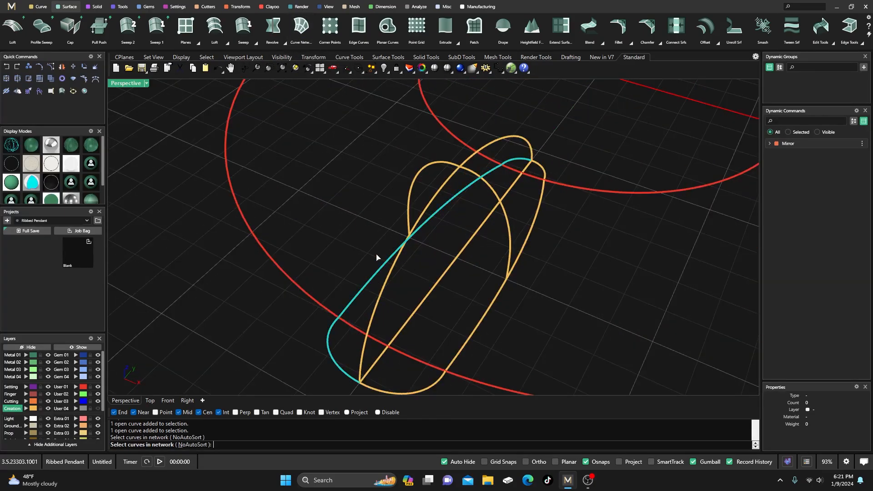
{"action": "left_click", "coordinate": [440, 194]}
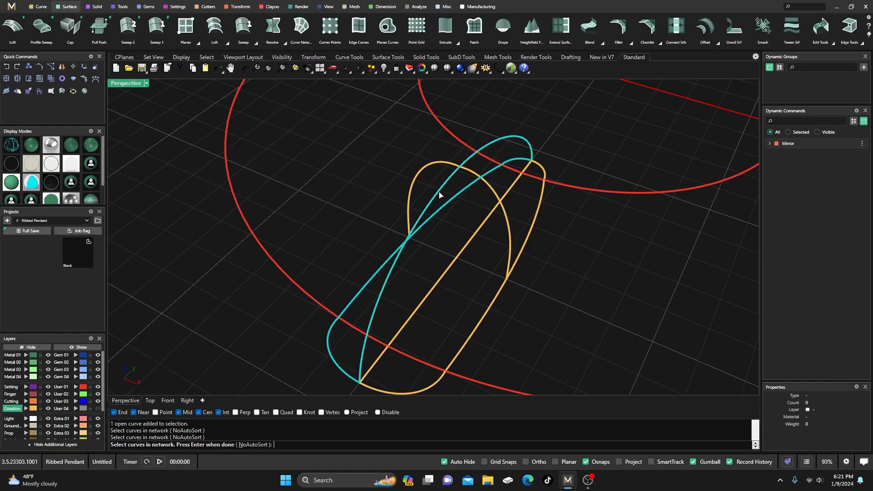
{"action": "left_click", "coordinate": [498, 296]}
{"action": "left_click", "coordinate": [508, 222]}
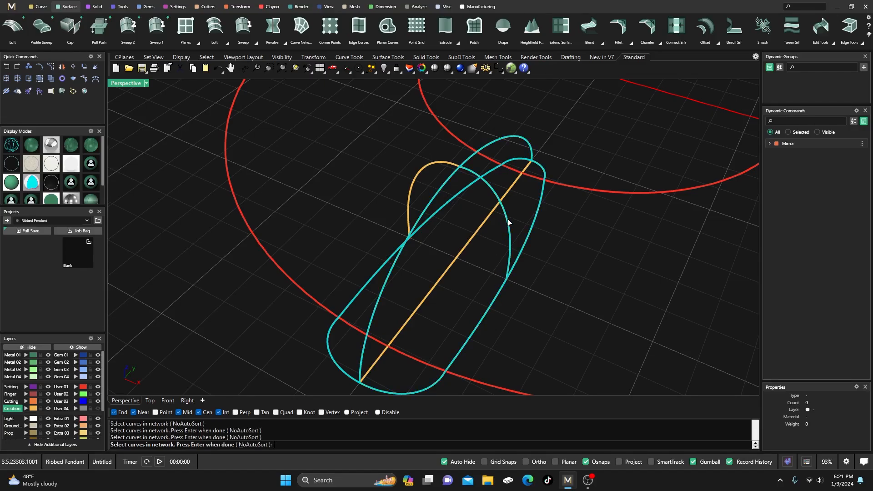
{"action": "key", "text": "Escape"}
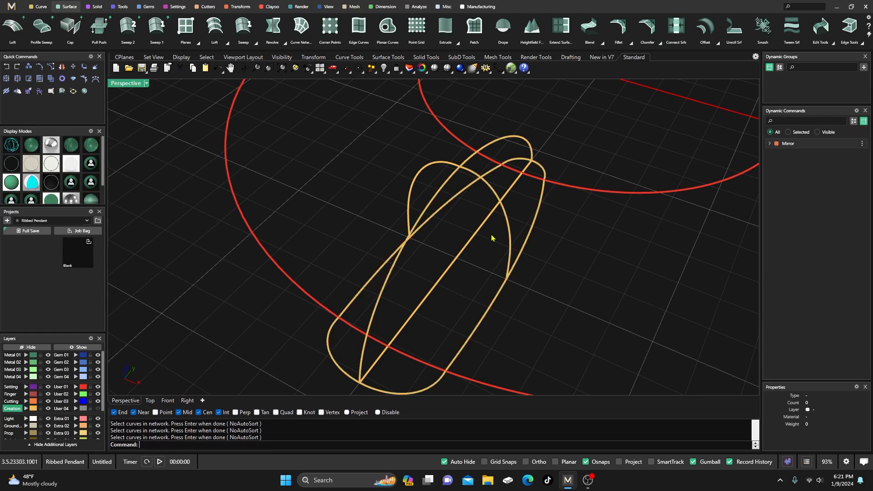
Join the original and mirrored halves of the cross-section into one open curve and check it up close
{"action": "left_click", "coordinate": [508, 238]}
{"action": "left_click", "coordinate": [434, 168]}
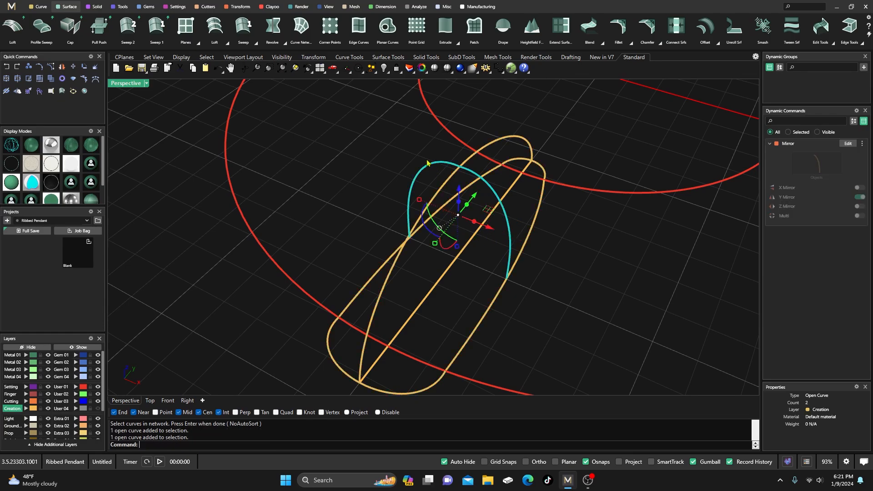
{"action": "left_click", "coordinate": [6, 79]}
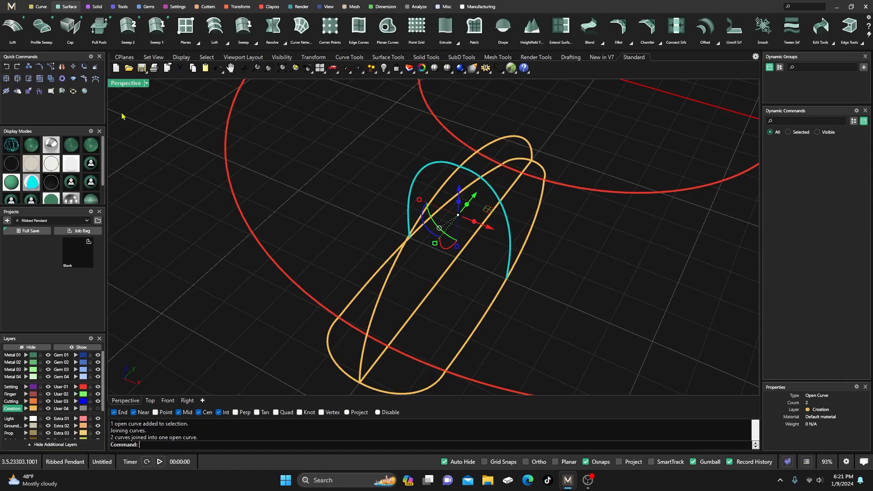
{"action": "left_click", "coordinate": [435, 168]}
{"action": "scroll", "coordinate": [375, 268], "scroll_direction": "down", "scroll_amount": 3}
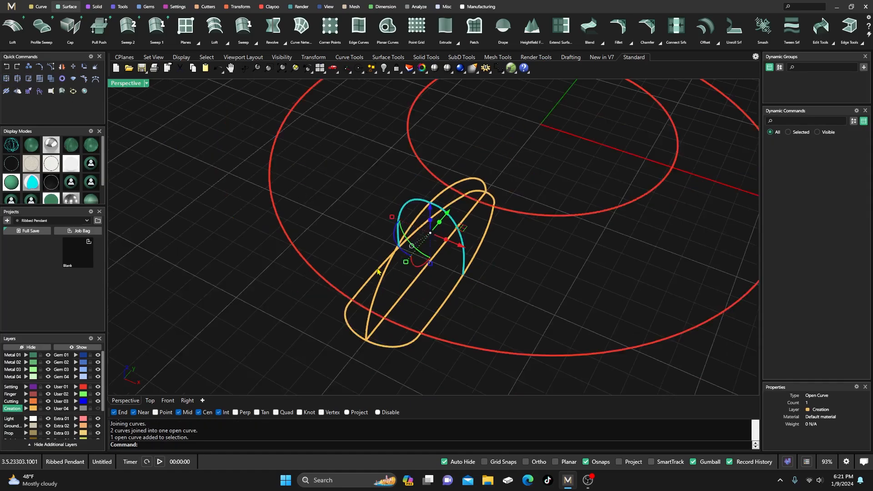
{"action": "right_click_drag", "start_coordinate": [374, 268], "coordinate": [414, 243]}
{"action": "scroll", "coordinate": [431, 209], "scroll_direction": "up", "scroll_amount": 8}
{"action": "scroll", "coordinate": [427, 202], "scroll_direction": "down", "scroll_amount": 8}
{"action": "left_click", "coordinate": [421, 165]}
{"action": "right_click_drag", "start_coordinate": [422, 165], "coordinate": [405, 179]}
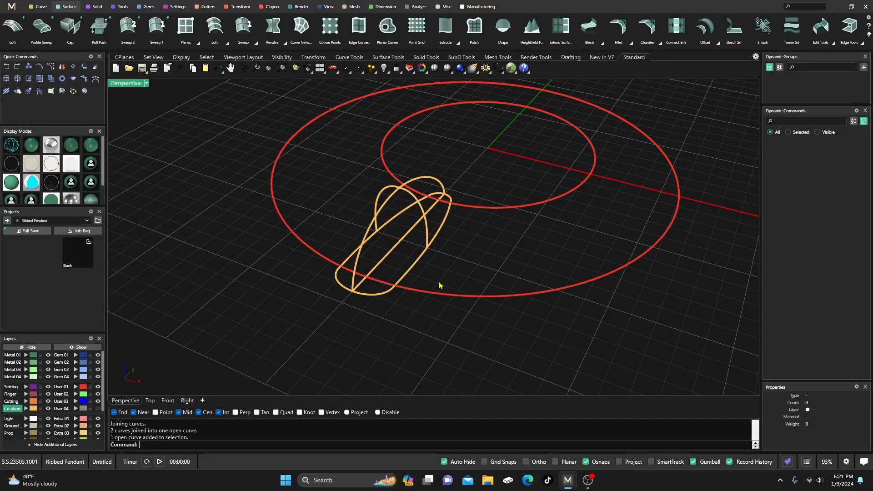
Turn off history recording and start a curve network surface from both outline halves, the height profile and the joined cross-section
{"action": "right_click_drag", "start_coordinate": [485, 281], "coordinate": [541, 335]}
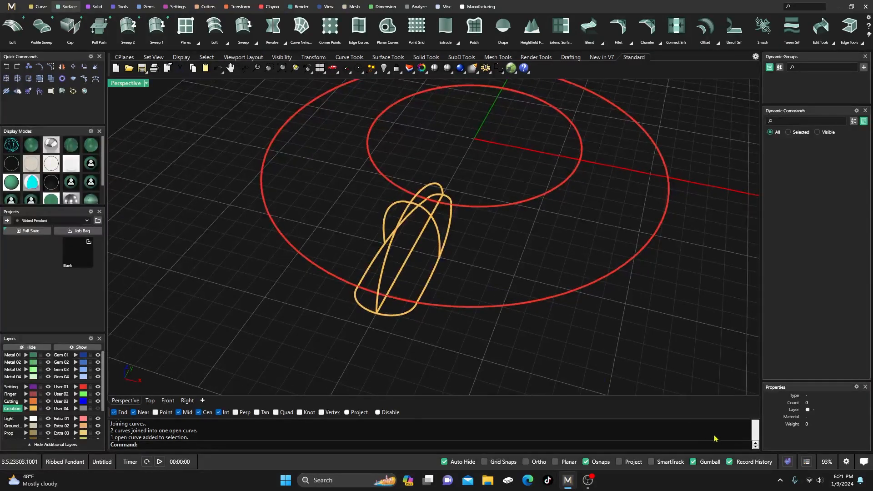
{"action": "left_click", "coordinate": [729, 462]}
{"action": "left_click", "coordinate": [301, 26]}
{"action": "scroll", "coordinate": [391, 211], "scroll_direction": "up", "scroll_amount": 3}
{"action": "left_click", "coordinate": [363, 289]}
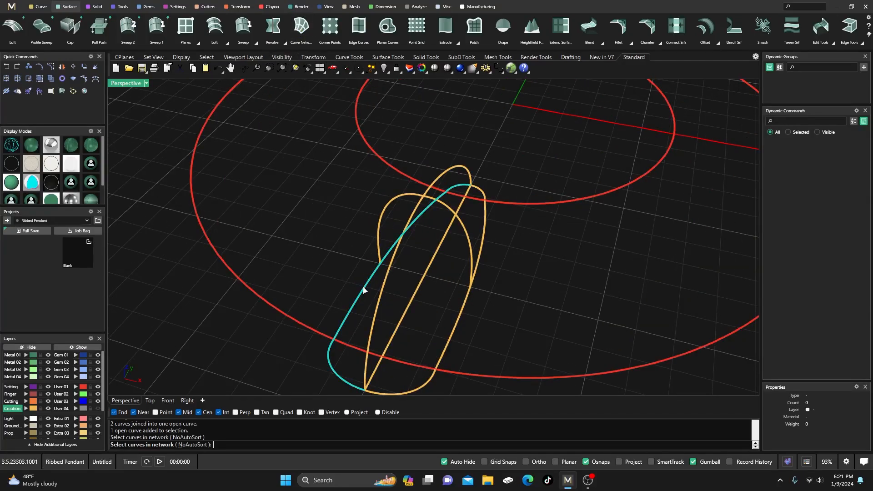
{"action": "left_click", "coordinate": [443, 177]}
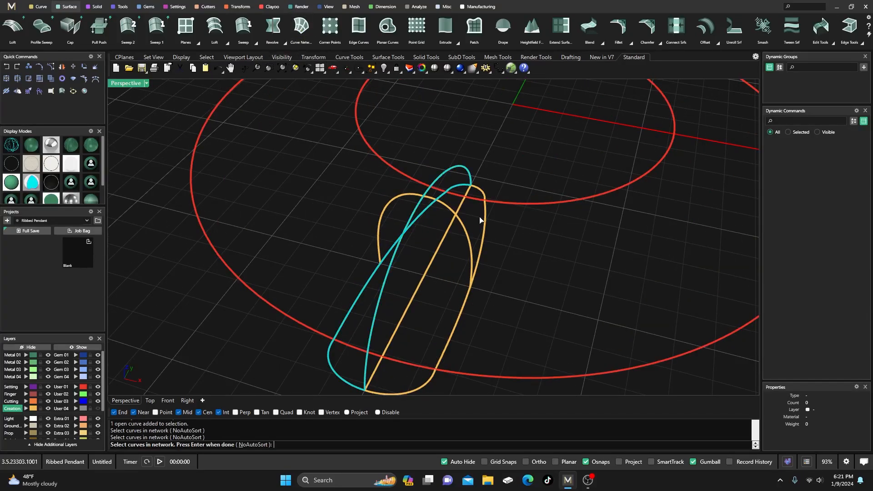
{"action": "left_click", "coordinate": [485, 228]}
{"action": "left_click", "coordinate": [451, 211]}
{"action": "right_click", "coordinate": [440, 257]}
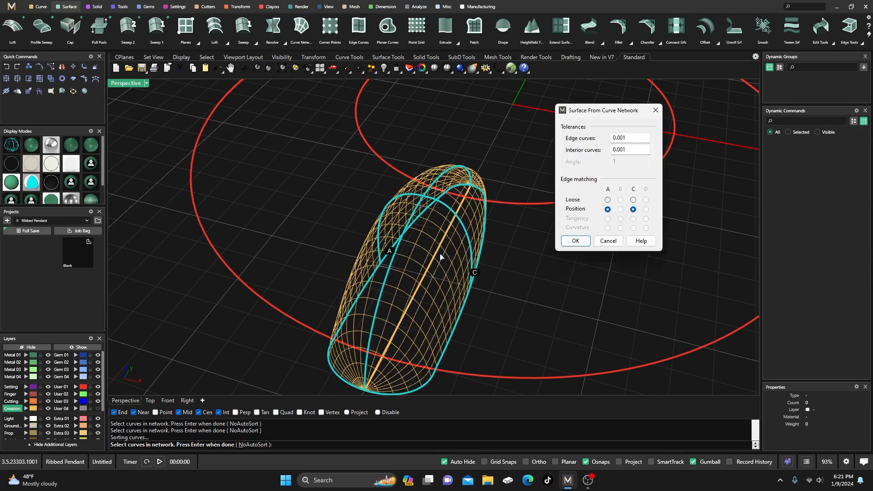
Create the network surface with Loose matching on edges A and C, previewing it in a shaded display mode
{"action": "left_click", "coordinate": [608, 200]}
{"action": "left_click", "coordinate": [633, 200]}
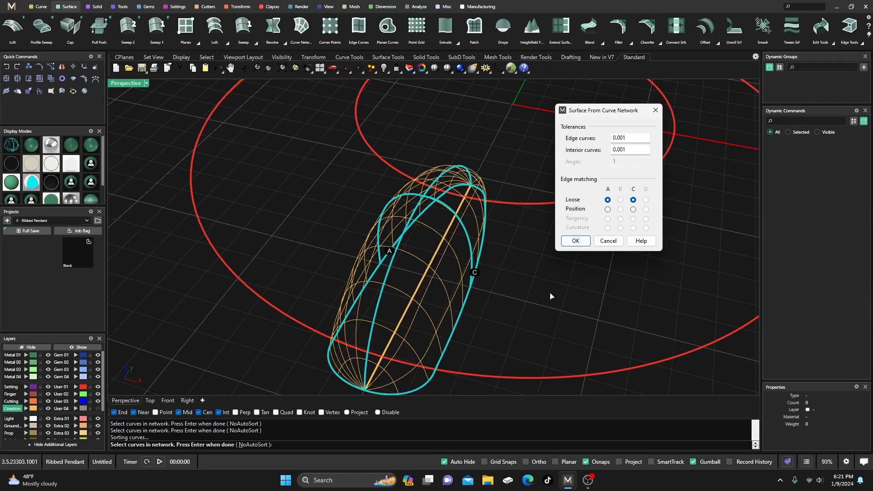
{"action": "right_click_drag", "start_coordinate": [551, 298], "coordinate": [136, 213]}
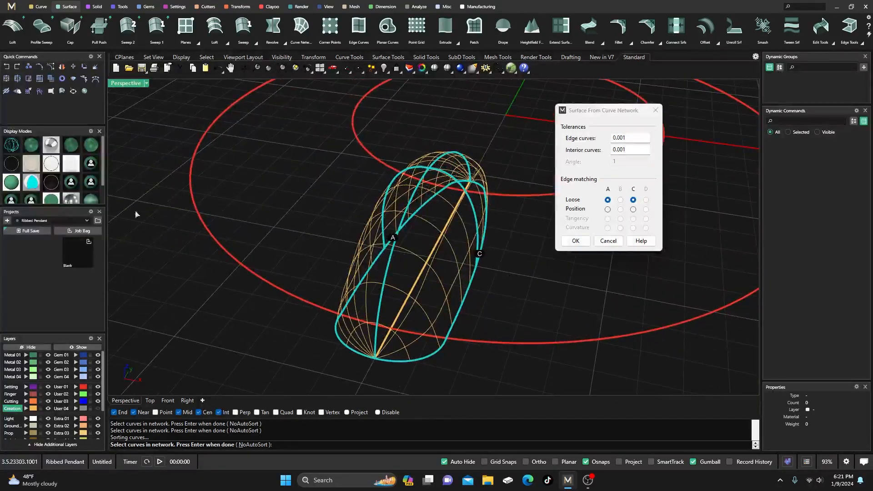
{"action": "left_click", "coordinate": [37, 153]}
{"action": "mouse_move", "coordinate": [255, 260]}
{"action": "right_mouse_down"}
{"action": "mouse_move", "coordinate": [271, 263]}
{"action": "mouse_move", "coordinate": [266, 280]}
{"action": "mouse_move", "coordinate": [254, 275]}
{"action": "right_mouse_up"}
{"action": "left_click", "coordinate": [576, 241]}
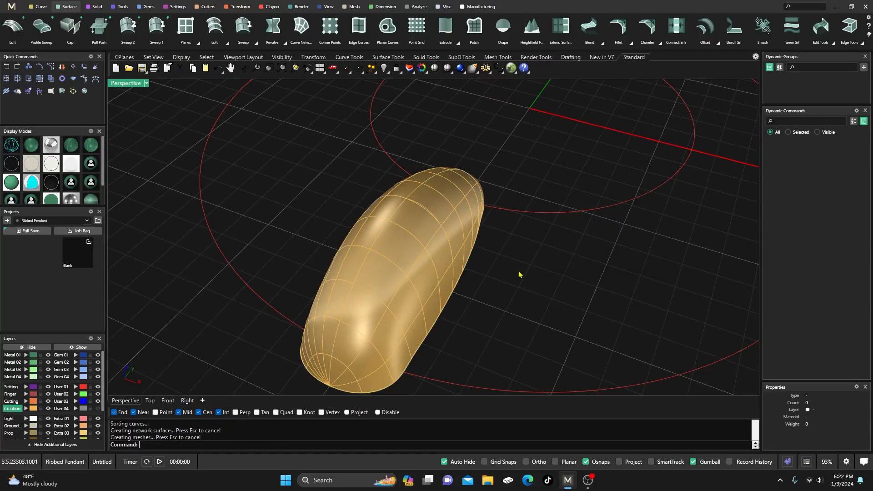
Move the new rib surface to the Metal 01 layer and inspect its shape
{"action": "right_click_drag", "start_coordinate": [518, 273], "coordinate": [493, 248]}
{"action": "left_click", "coordinate": [283, 193]}
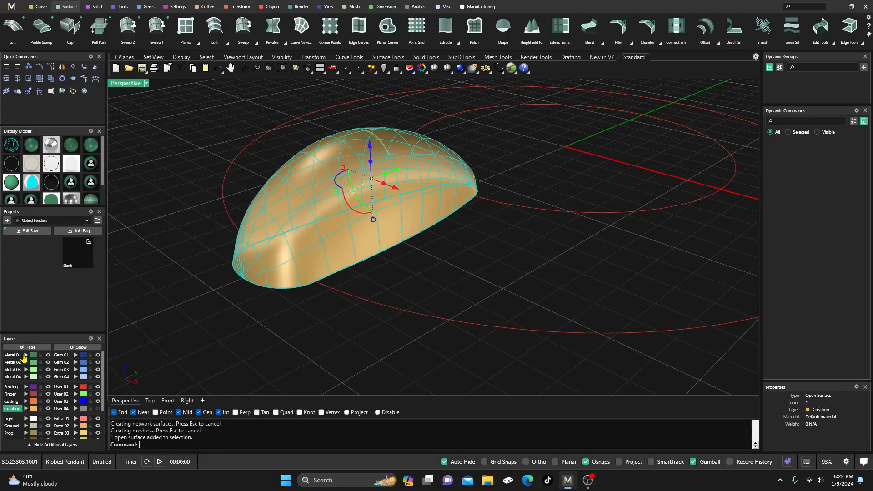
{"action": "left_click", "coordinate": [24, 358]}
{"action": "left_click", "coordinate": [178, 331]}
{"action": "right_click_drag", "start_coordinate": [182, 331], "coordinate": [458, 265]}
{"action": "scroll", "coordinate": [446, 165], "scroll_direction": "up", "scroll_amount": 3}
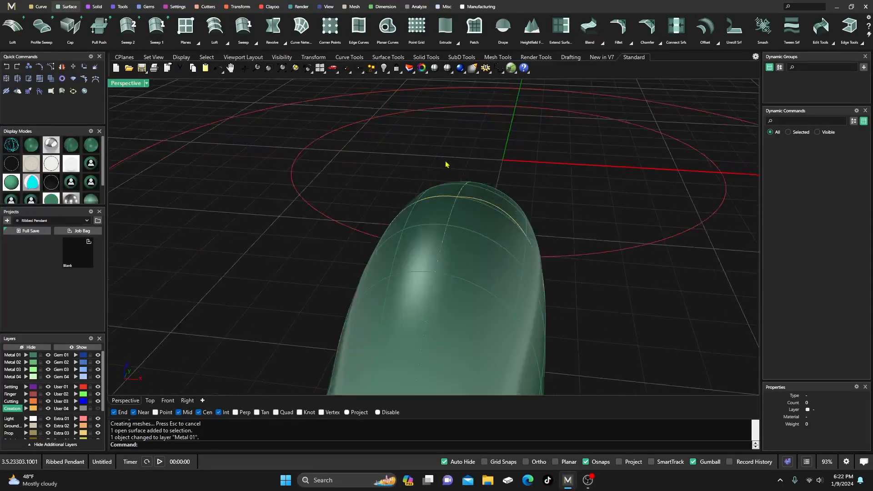
Try lowering the two upper control points of the joined cross-section curve slightly to reshape the rib surface
{"action": "scroll", "coordinate": [462, 204], "scroll_direction": "up", "scroll_amount": 4}
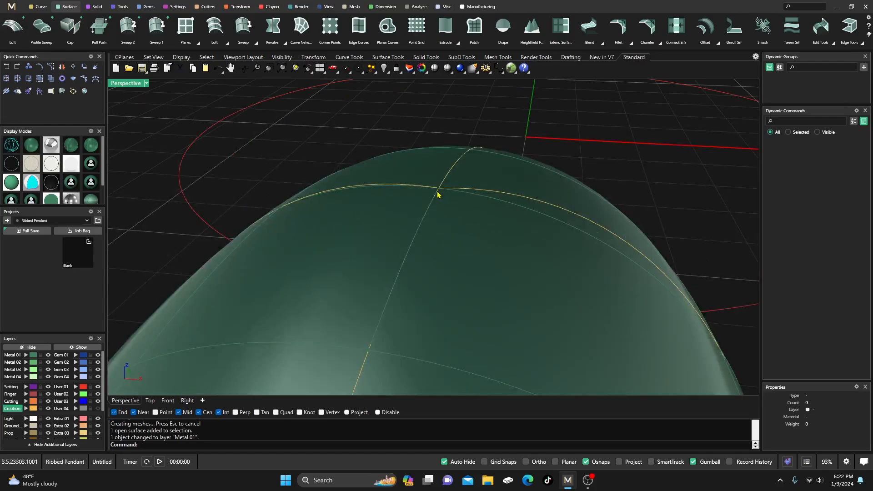
{"action": "right_click_drag", "start_coordinate": [486, 217], "coordinate": [487, 205]}
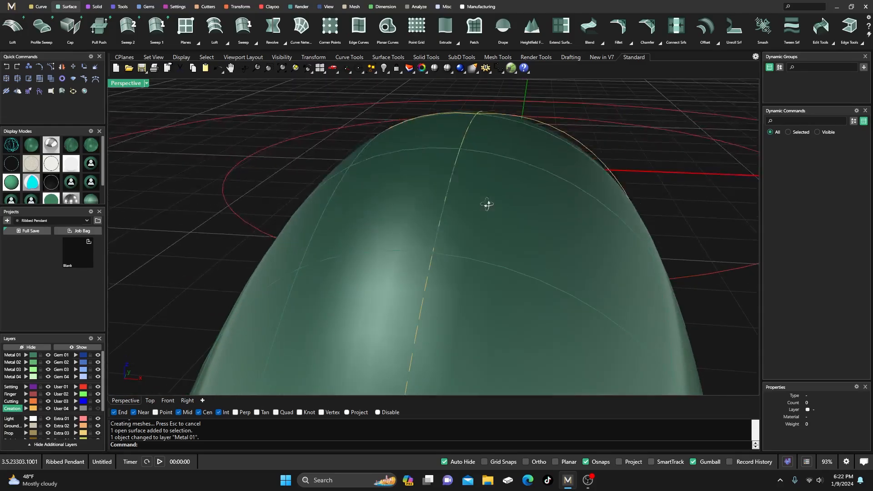
{"action": "left_click", "coordinate": [565, 136]}
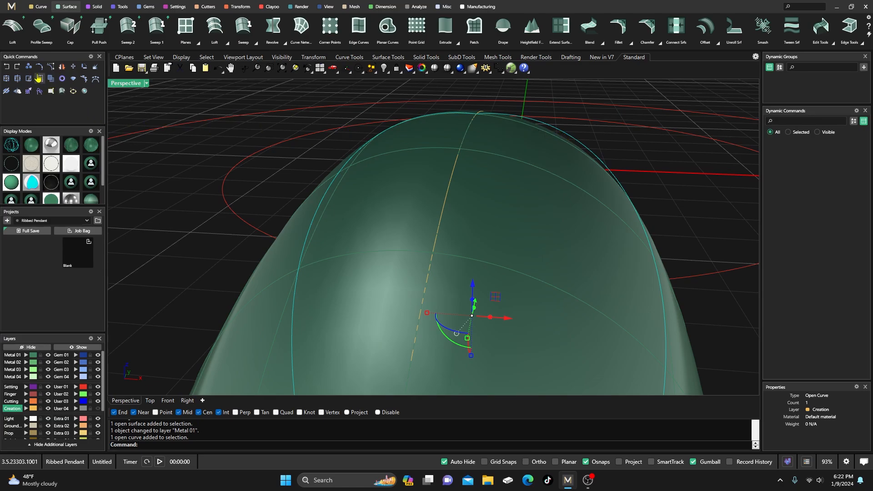
{"action": "left_click", "coordinate": [51, 67]}
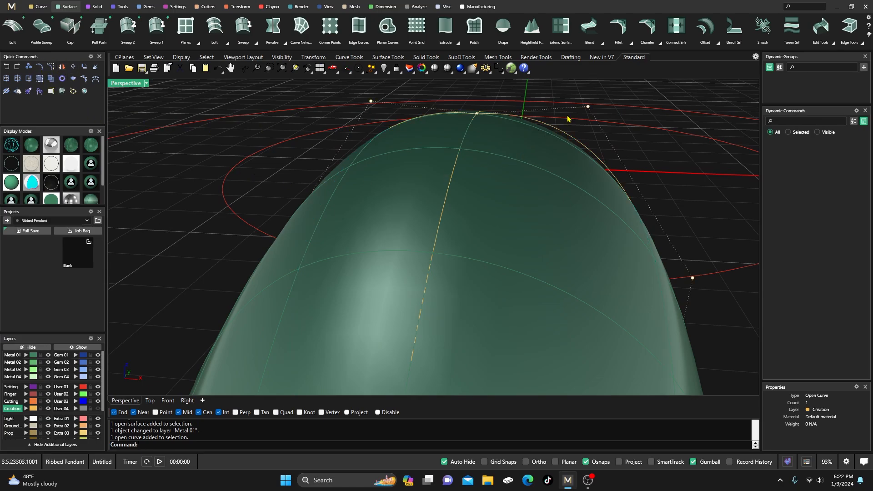
{"action": "scroll", "coordinate": [410, 175], "scroll_direction": "down", "scroll_amount": 5}
{"action": "right_click_drag", "start_coordinate": [428, 218], "coordinate": [435, 206]}
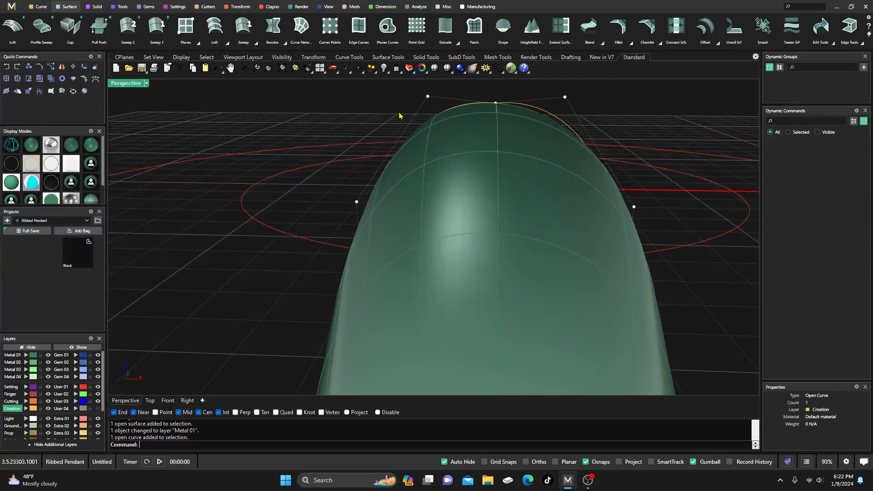
{"action": "left_click_drag", "start_coordinate": [408, 93], "coordinate": [576, 106]}
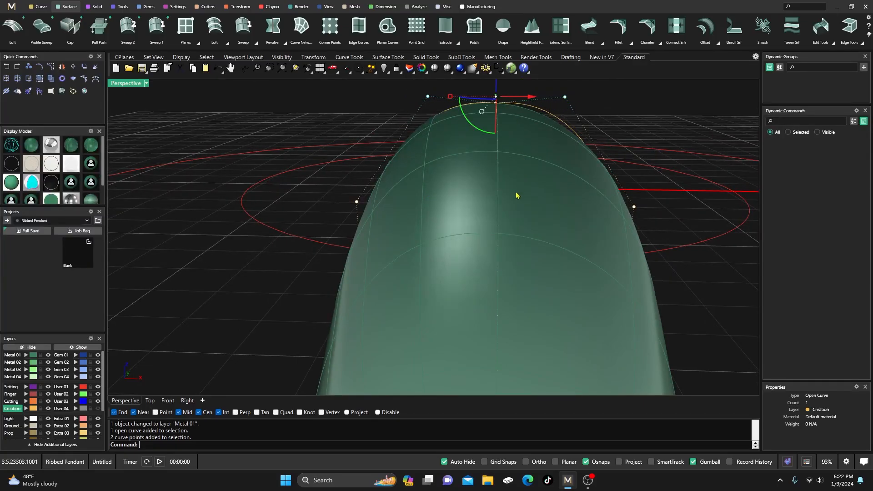
{"action": "scroll", "coordinate": [516, 196], "scroll_direction": "down", "scroll_amount": 1}
{"action": "left_click_drag", "start_coordinate": [501, 87], "coordinate": [502, 93]}
{"action": "right_click_drag", "start_coordinate": [516, 171], "coordinate": [502, 178]}
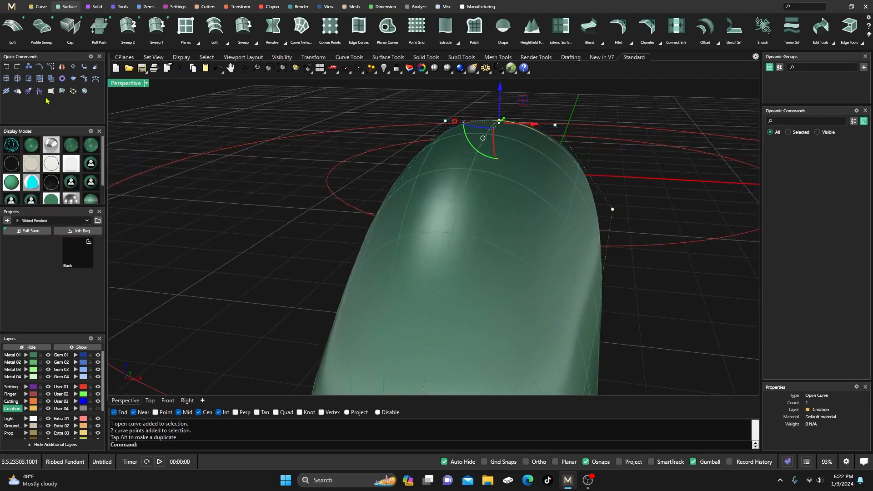
Undo the control point move and hide the cross-section curve's control points
{"action": "left_click", "coordinate": [9, 68]}
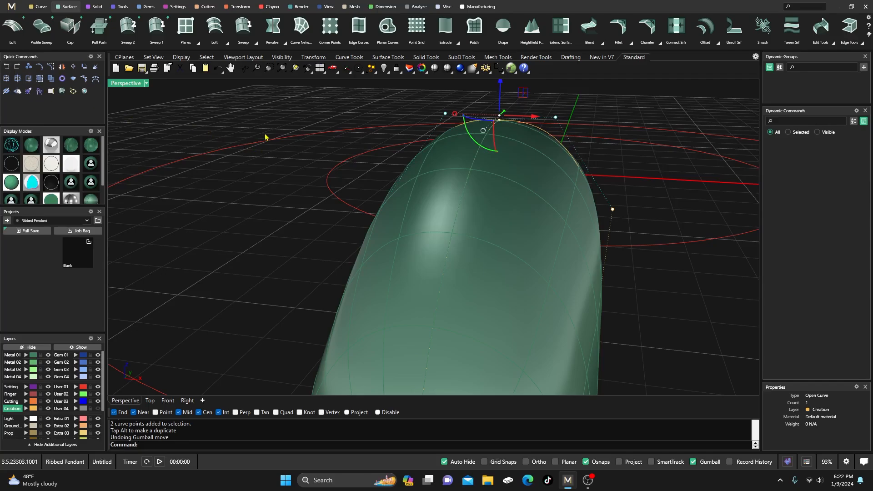
{"action": "left_click", "coordinate": [244, 106]}
{"action": "right_click_drag", "start_coordinate": [313, 212], "coordinate": [309, 222]}
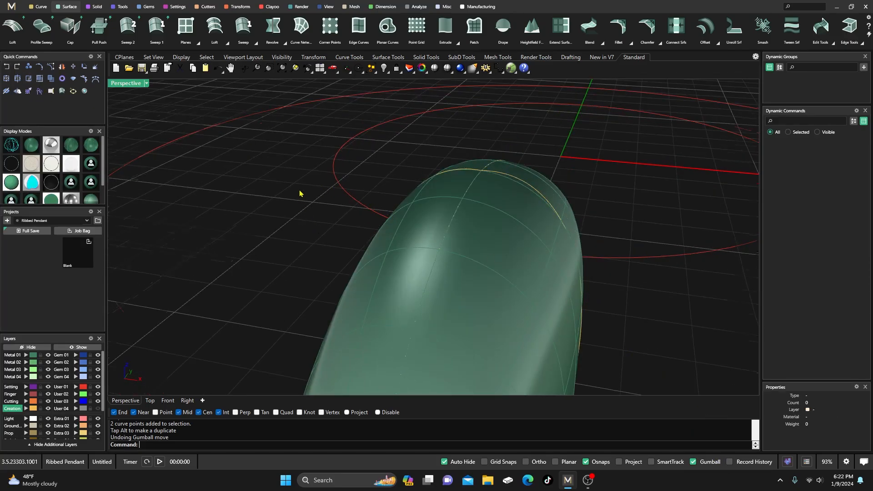
Delete the rib surface and turn on history recording
{"action": "scroll", "coordinate": [299, 193], "scroll_direction": "down", "scroll_amount": 3}
{"action": "left_click", "coordinate": [366, 269]}
{"action": "key", "text": "Delete"}
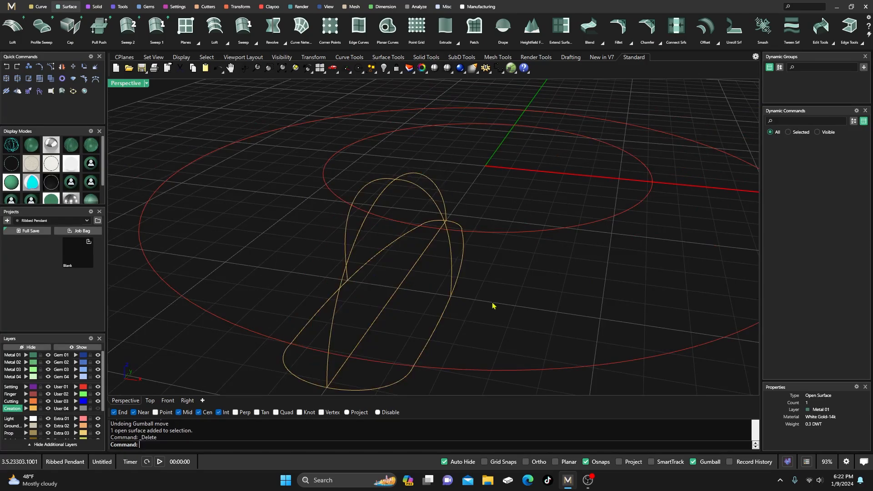
{"action": "left_click", "coordinate": [730, 461]}
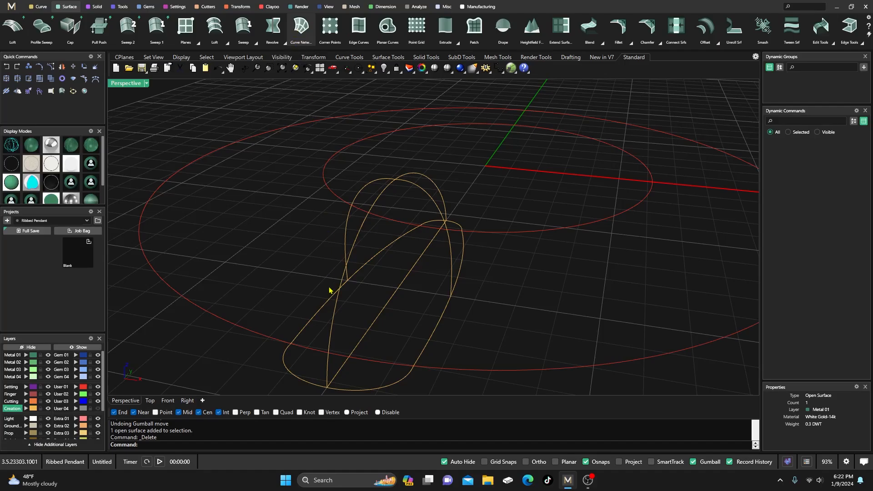
Start a curve network surface from both outline halves, the height profile and the joined cross-section
{"action": "left_click", "coordinate": [333, 322]}
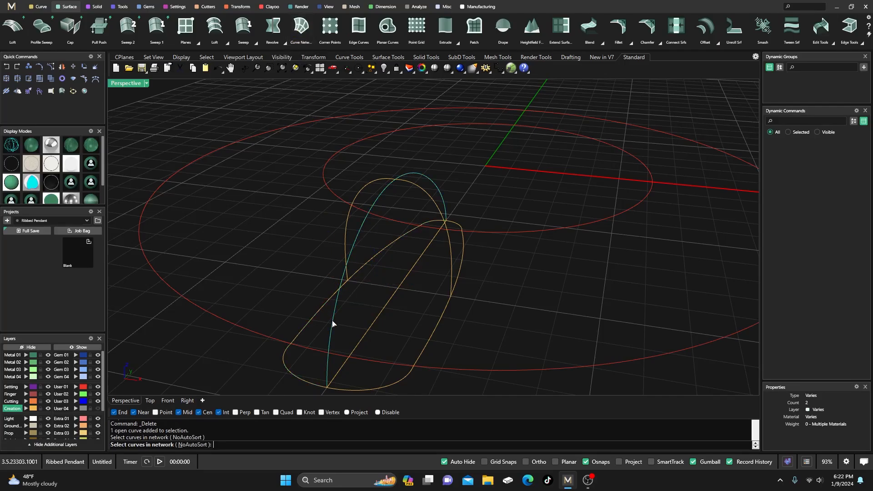
{"action": "key", "text": "Escape"}
{"action": "right_click", "coordinate": [285, 275]}
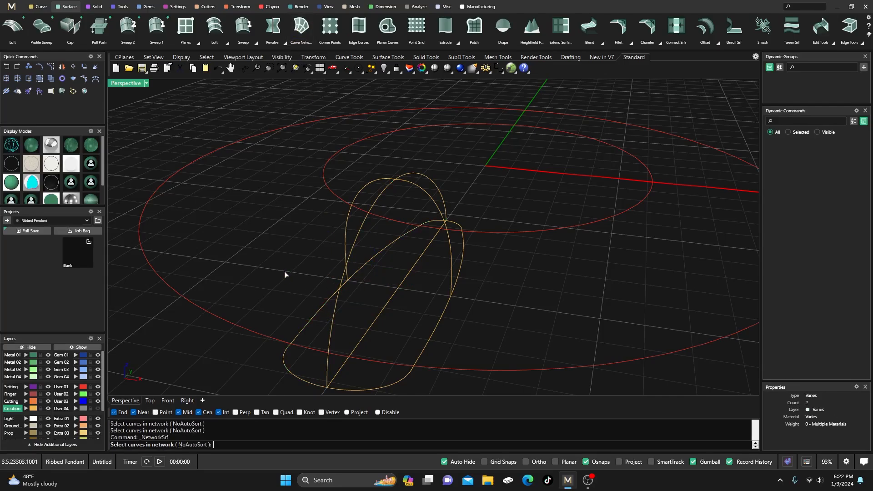
{"action": "left_click", "coordinate": [314, 314]}
{"action": "left_click", "coordinate": [335, 325]}
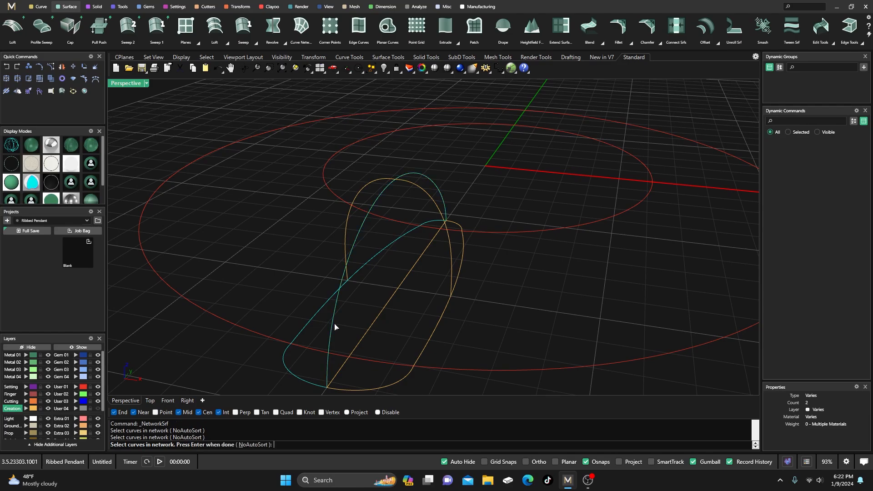
{"action": "left_click", "coordinate": [426, 351]}
{"action": "left_click", "coordinate": [456, 262]}
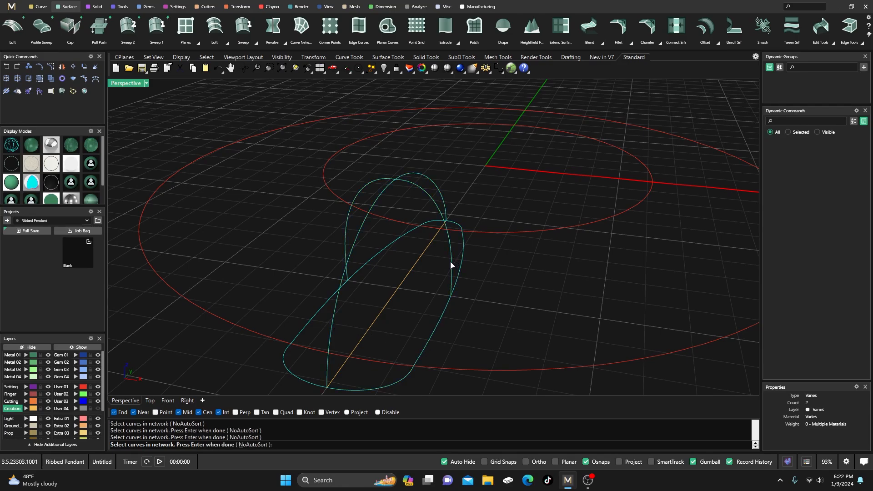
{"action": "key", "text": "Return"}
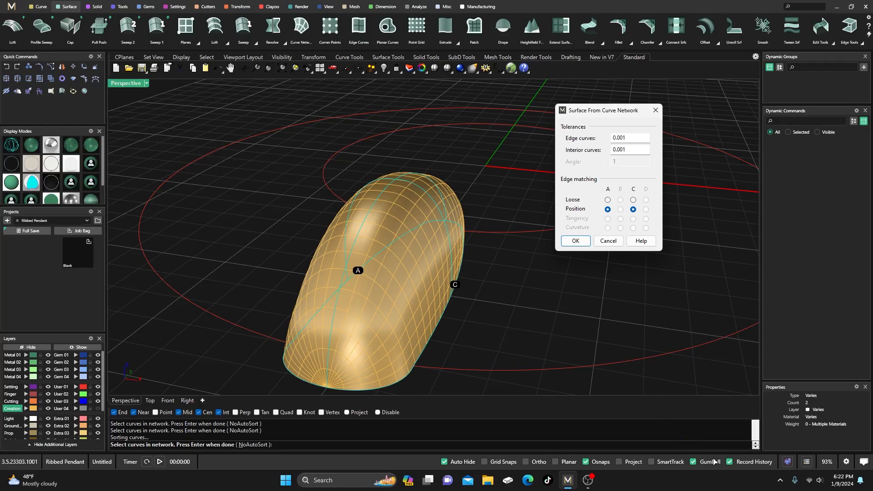
Create the network surface with Loose edge matching on edges A and C
{"action": "left_click", "coordinate": [608, 200]}
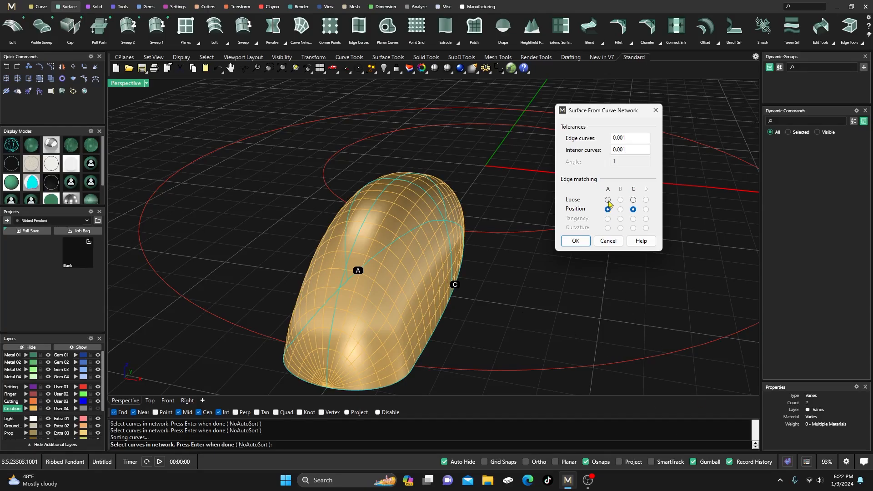
{"action": "left_click", "coordinate": [633, 199]}
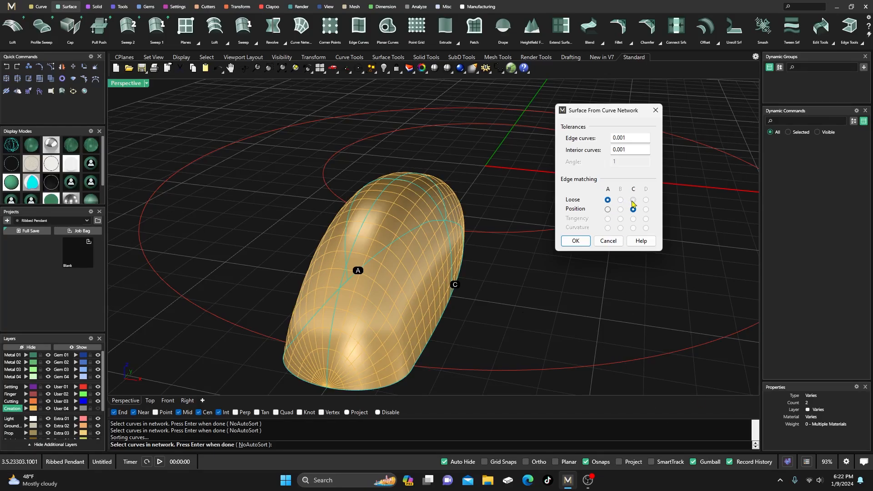
{"action": "left_click", "coordinate": [575, 240]}
{"action": "mouse_move", "coordinate": [502, 312]}
{"action": "right_mouse_down"}
{"action": "mouse_move", "coordinate": [522, 284]}
{"action": "mouse_move", "coordinate": [500, 303]}
{"action": "right_mouse_up"}
{"action": "right_click_drag", "start_coordinate": [392, 246], "coordinate": [419, 292]}
Move the recreated rib surface to the Metal 01 layer and deselect it
{"action": "left_click", "coordinate": [415, 298]}
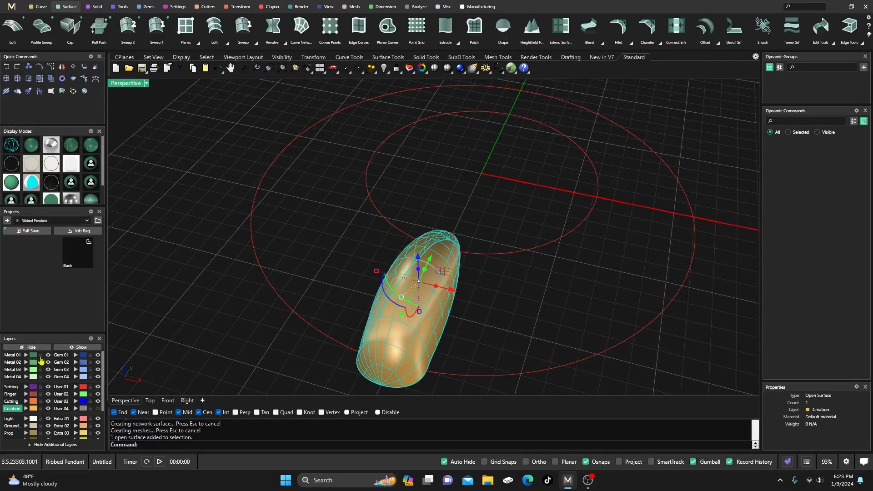
{"action": "left_click", "coordinate": [26, 355]}
{"action": "right_click_drag", "start_coordinate": [233, 365], "coordinate": [266, 309]}
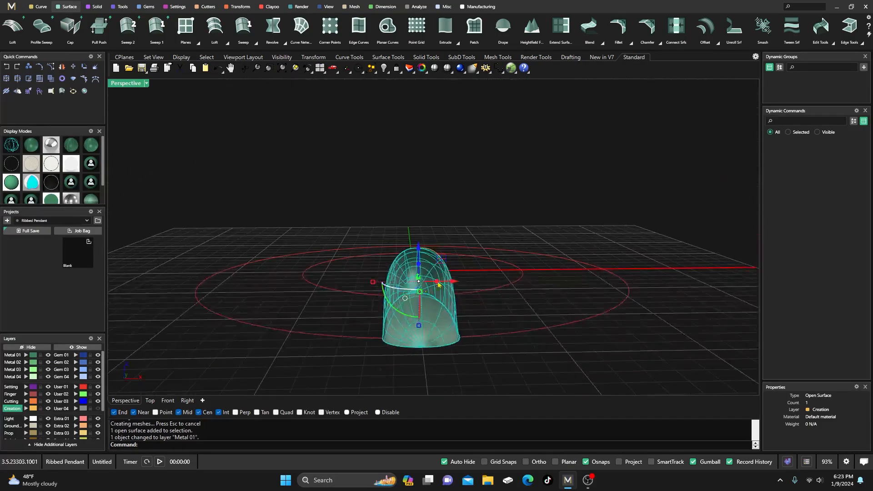
{"action": "key", "text": "Escape"}
Show the cross-section curve's control points, lower the two upper ones slightly to flatten the history-linked rib, and hide the points
{"action": "scroll", "coordinate": [399, 262], "scroll_direction": "up", "scroll_amount": 3}
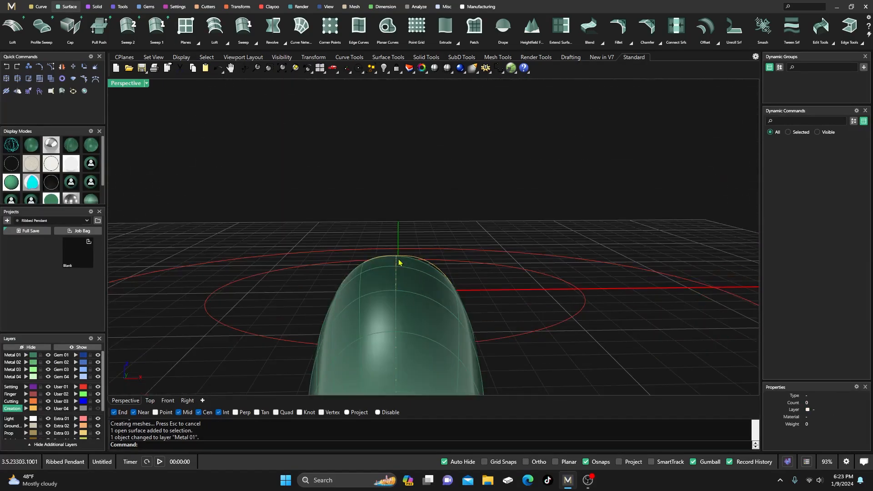
{"action": "left_click", "coordinate": [421, 263]}
{"action": "left_click", "coordinate": [51, 67]}
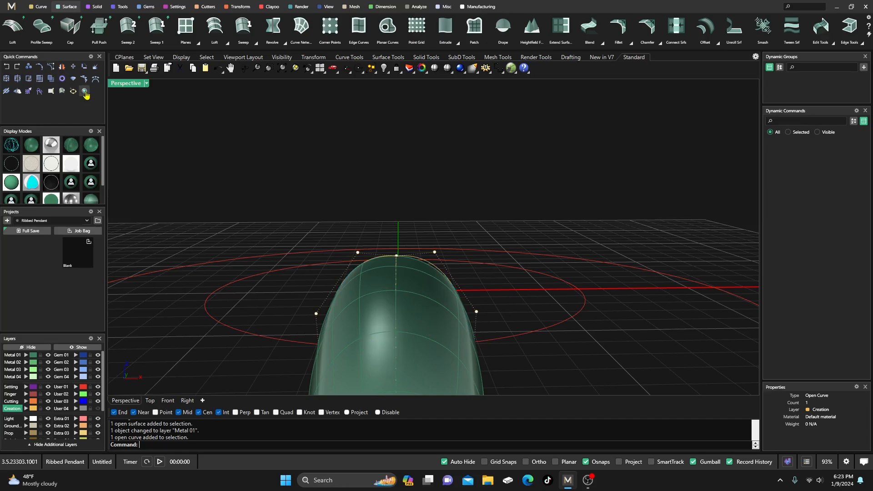
{"action": "right_click_drag", "start_coordinate": [350, 265], "coordinate": [352, 258]}
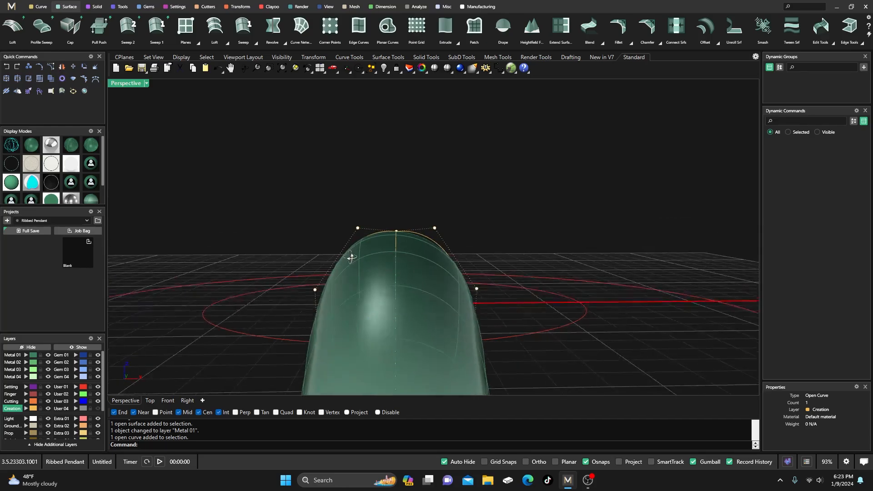
{"action": "left_click_drag", "start_coordinate": [345, 219], "coordinate": [367, 234]}
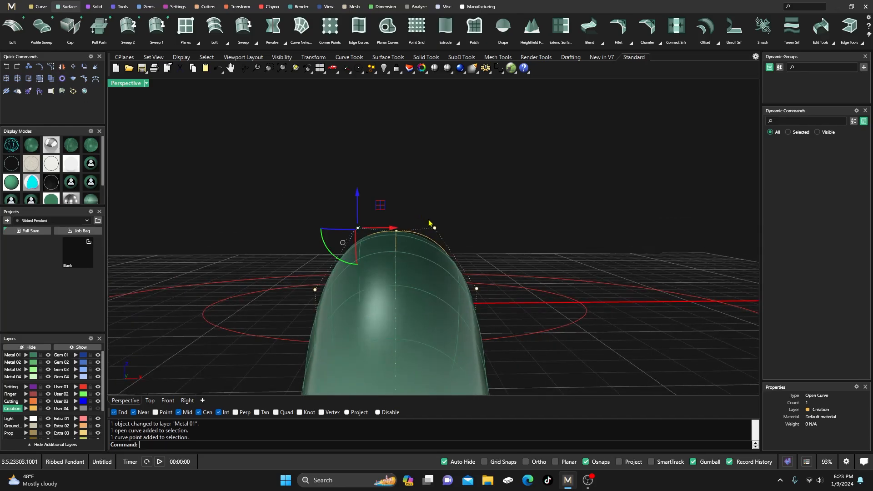
{"action": "left_click", "coordinate": [434, 226], "text": "shift"}
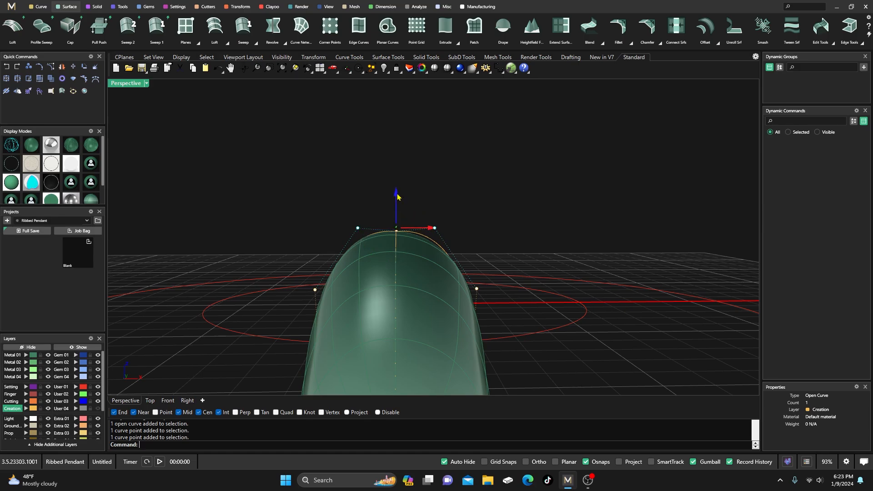
{"action": "left_click_drag", "start_coordinate": [397, 196], "coordinate": [398, 200]}
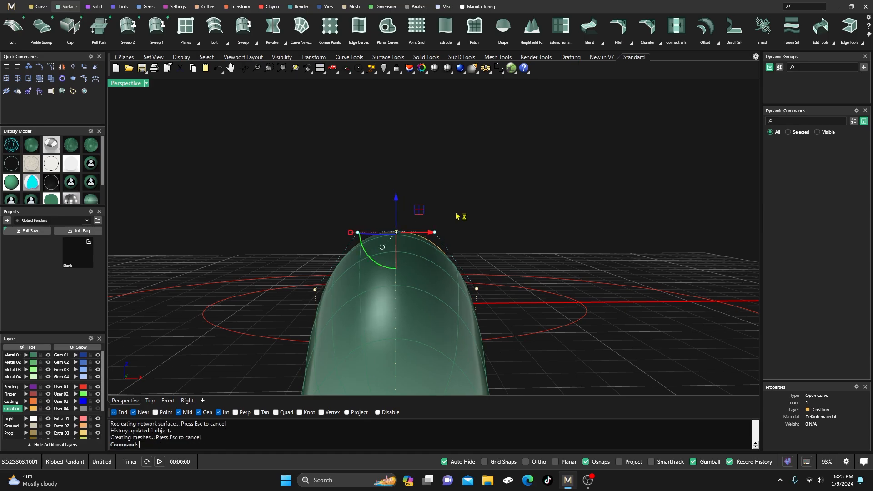
{"action": "right_click_drag", "start_coordinate": [460, 216], "coordinate": [393, 270]}
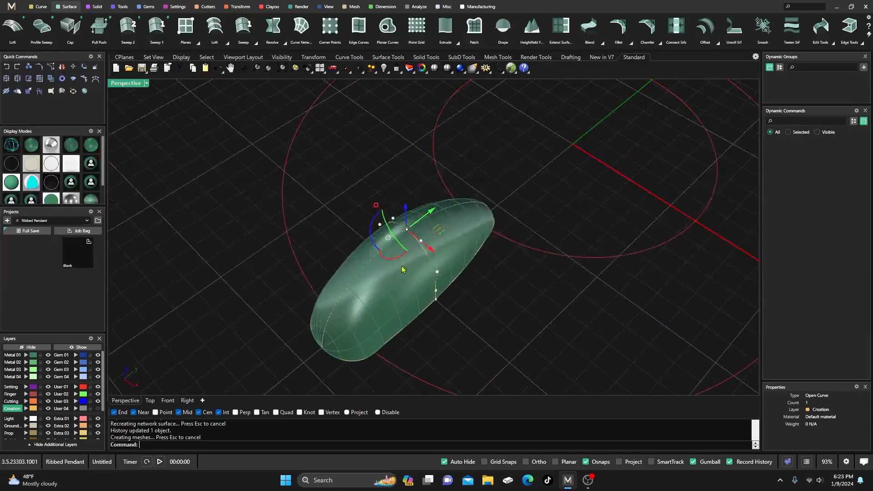
{"action": "key", "text": "Escape"}
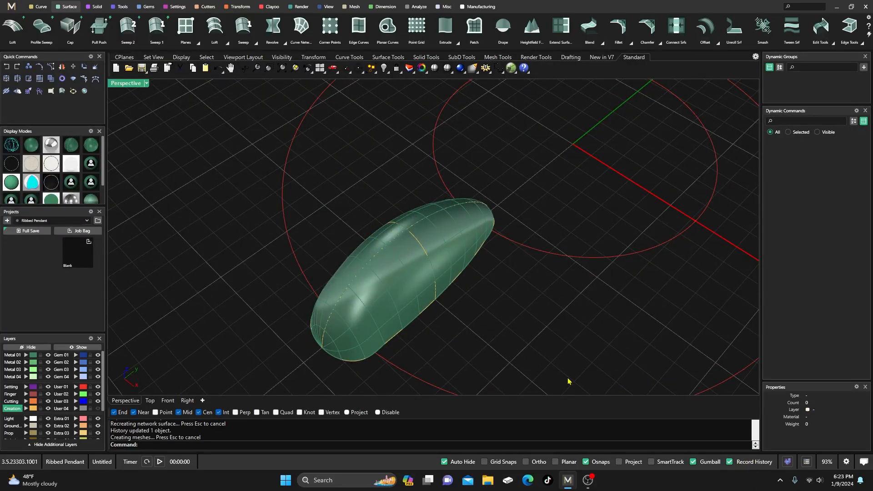
Draw a short straight line outside the grid, roughly parallel to the Y axis, and select it
{"action": "scroll", "coordinate": [365, 274], "scroll_direction": "down", "scroll_amount": 6}
{"action": "right_click_drag", "start_coordinate": [362, 273], "coordinate": [332, 208]}
{"action": "scroll", "coordinate": [396, 287], "scroll_direction": "down", "scroll_amount": 4}
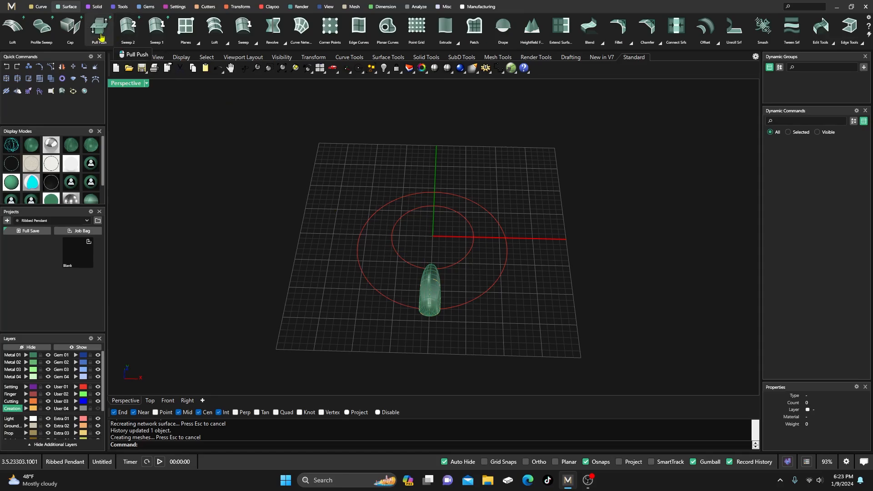
{"action": "left_click", "coordinate": [45, 7]}
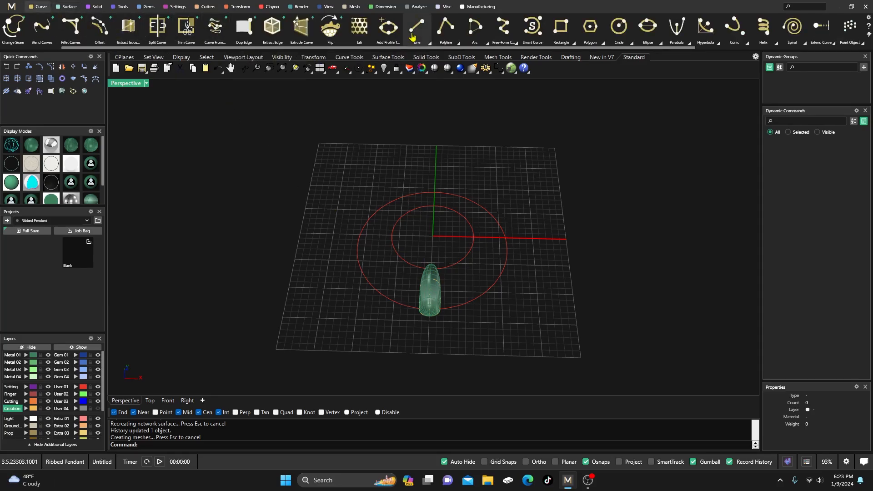
{"action": "left_click", "coordinate": [416, 27]}
{"action": "left_click", "coordinate": [252, 198]}
{"action": "left_click", "coordinate": [250, 251]}
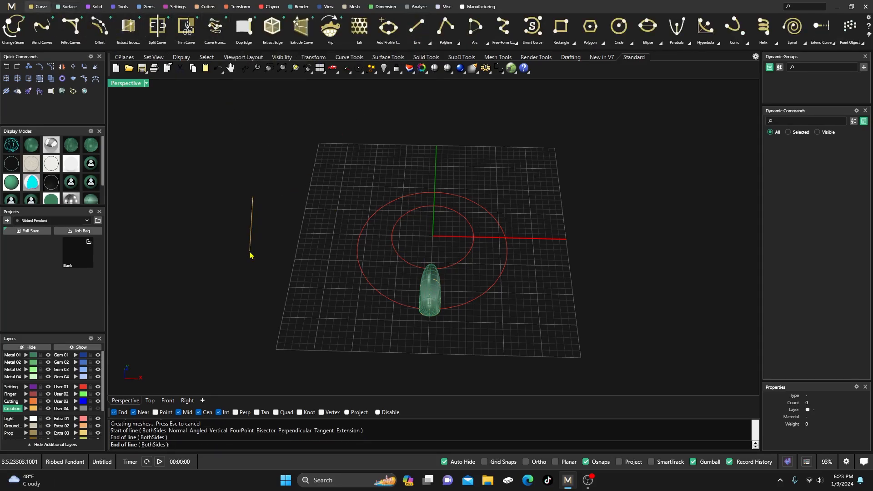
{"action": "left_click", "coordinate": [252, 221]}
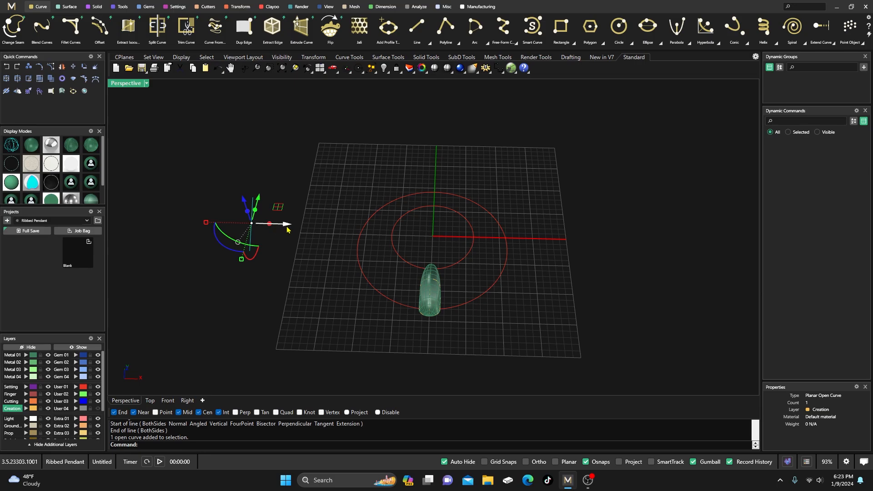
Shift the line slightly in the negative X direction and duplicate it a short distance along positive X
{"action": "left_click_drag", "start_coordinate": [287, 228], "coordinate": [262, 224]}
{"action": "key", "text": "super"}
{"action": "left_click", "coordinate": [402, 222]}
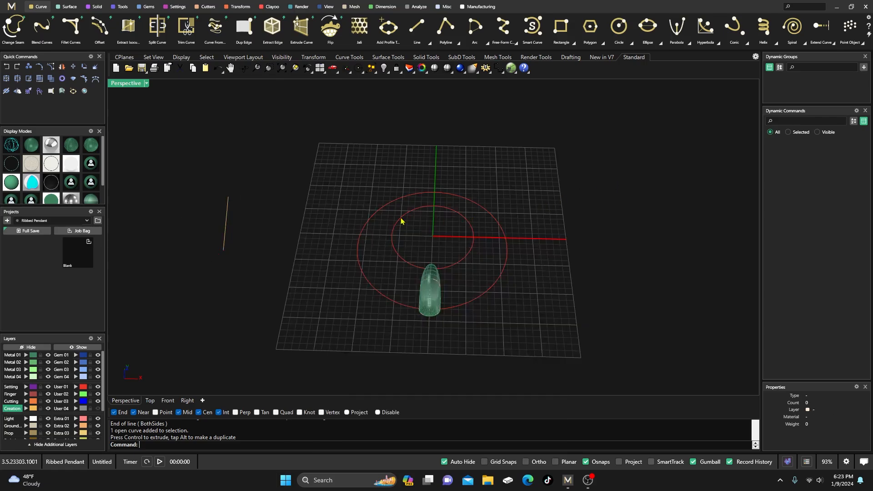
{"action": "left_click", "coordinate": [225, 228]}
{"action": "mouse_move", "coordinate": [261, 225]}
{"action": "left_mouse_down"}
{"action": "mouse_move", "coordinate": [286, 233]}
{"action": "mouse_move", "coordinate": [276, 220]}
{"action": "mouse_move", "coordinate": [253, 221]}
{"action": "left_mouse_up"}
{"action": "key", "text": "alt"}
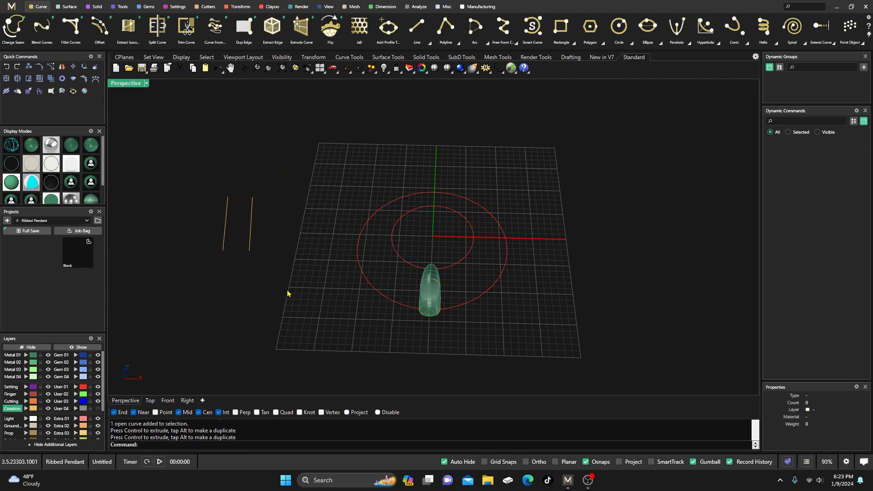
Move the original line in the positive X direction to test its history link with the copy
{"action": "left_click", "coordinate": [252, 230]}
{"action": "left_click_drag", "start_coordinate": [284, 229], "coordinate": [311, 233]}
{"action": "left_click", "coordinate": [243, 180]}
{"action": "left_click", "coordinate": [249, 240]}
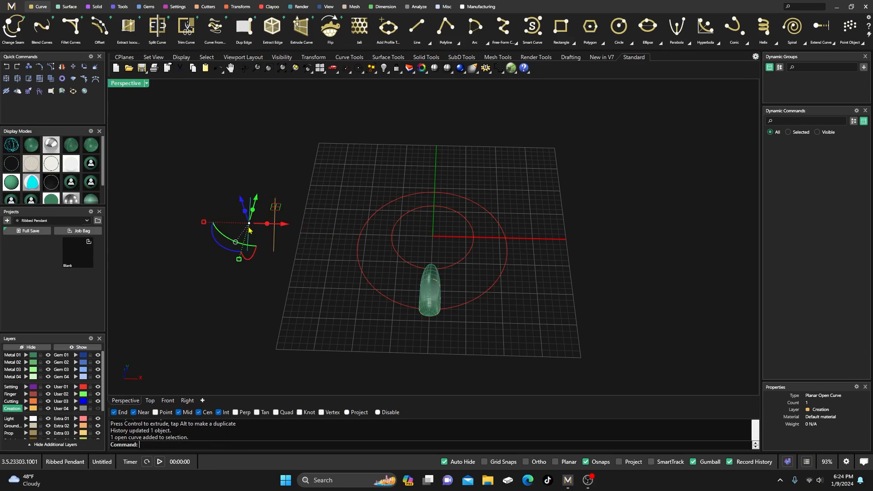
Move the linked copy slightly in negative X, accept the history break, and shift the other line a little in positive X
{"action": "left_click_drag", "start_coordinate": [282, 229], "coordinate": [278, 228]}
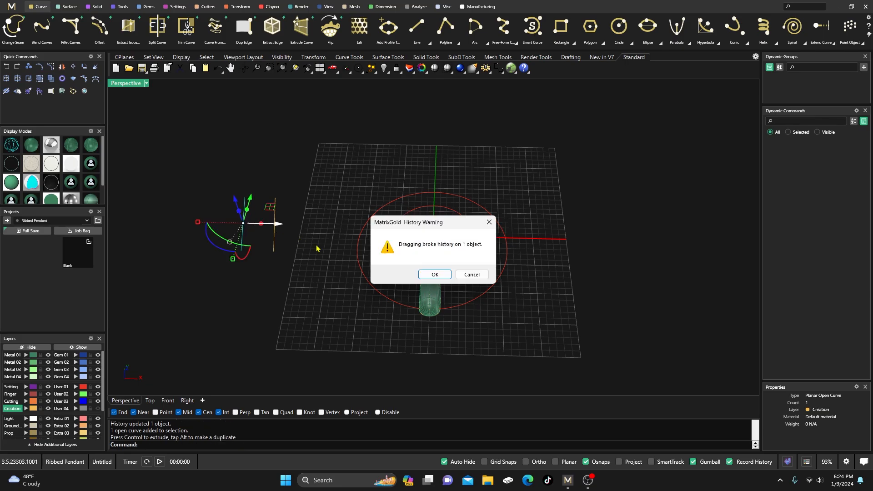
{"action": "left_click", "coordinate": [434, 274]}
{"action": "left_click", "coordinate": [296, 191]}
{"action": "left_click", "coordinate": [275, 233]}
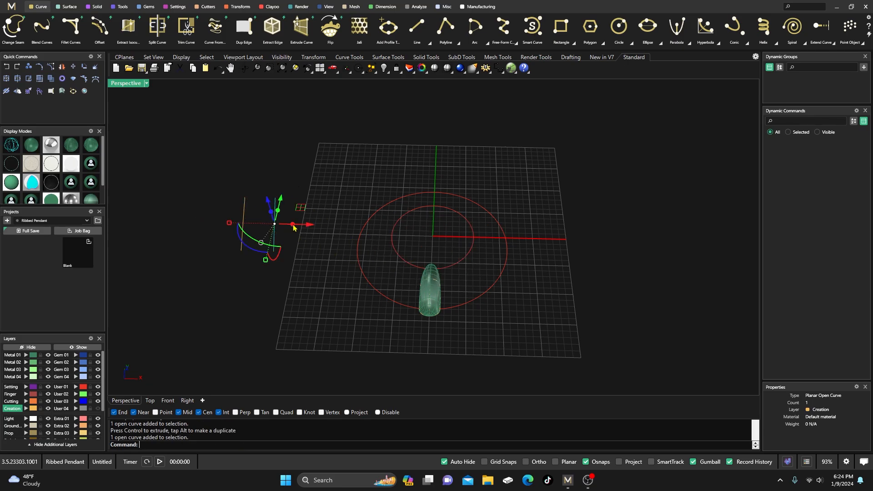
{"action": "left_click_drag", "start_coordinate": [306, 226], "coordinate": [313, 227]}
{"action": "left_click", "coordinate": [285, 184]}
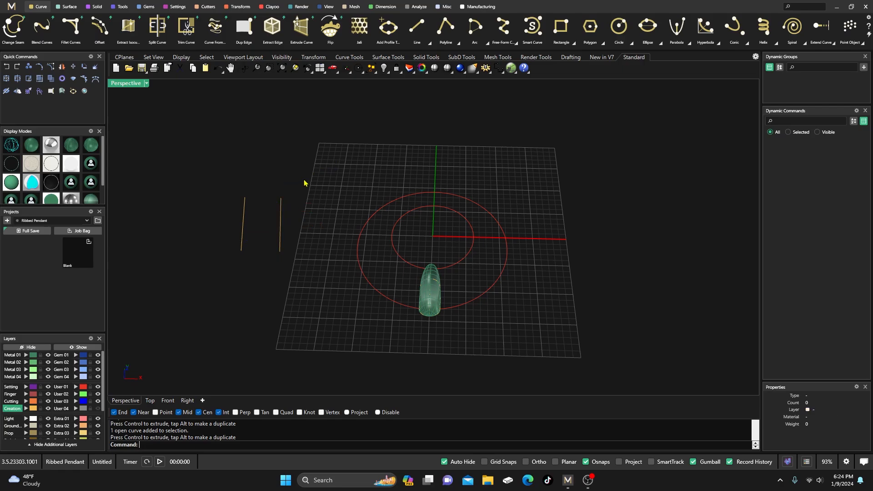
Delete the test line farther from the grid, keeping the one closer to it
{"action": "left_click_drag", "start_coordinate": [291, 267], "coordinate": [216, 182]}
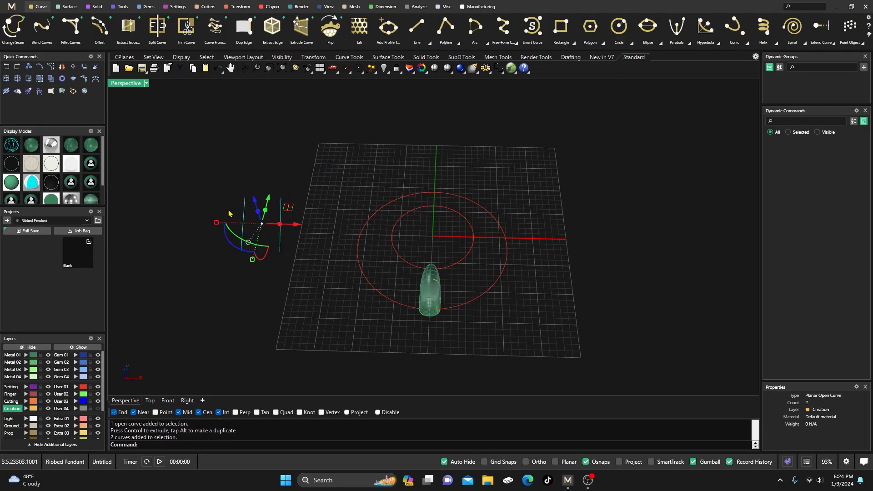
{"action": "left_click", "coordinate": [238, 225]}
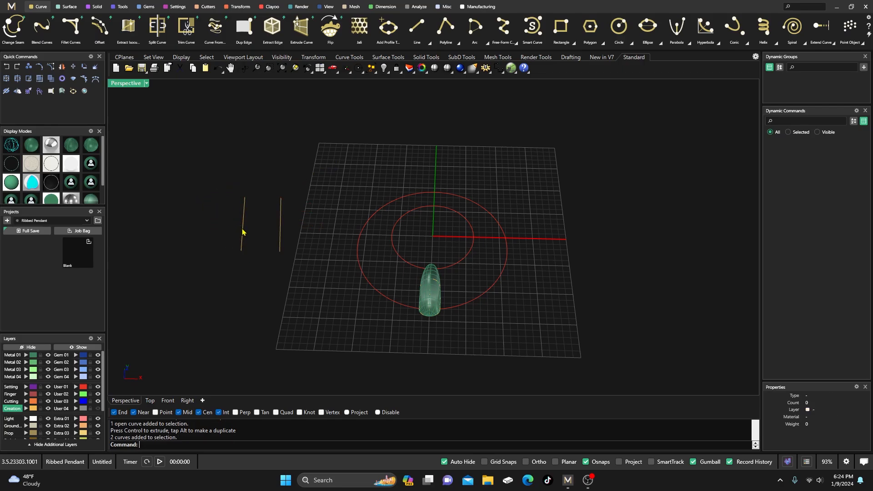
{"action": "left_click", "coordinate": [243, 232]}
{"action": "key", "text": "Delete"}
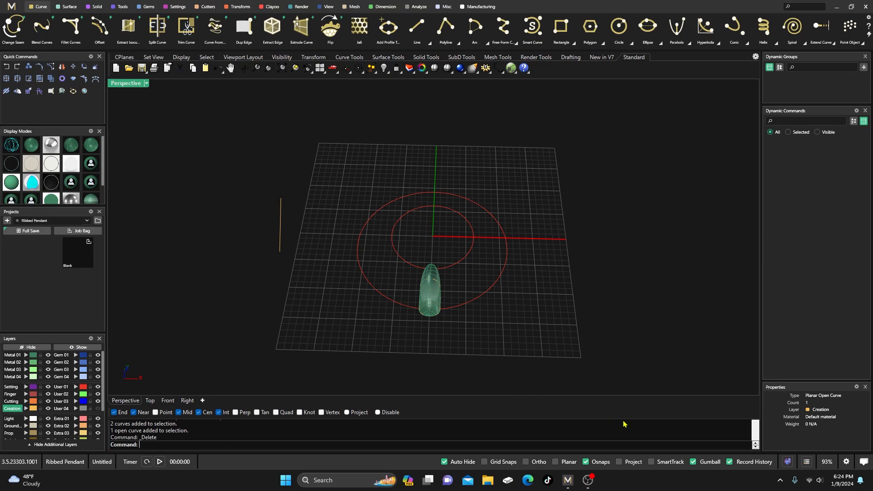
Turn off history recording, duplicate the remaining line a short distance in negative X, and shift the original slightly in positive X
{"action": "left_click", "coordinate": [729, 462]}
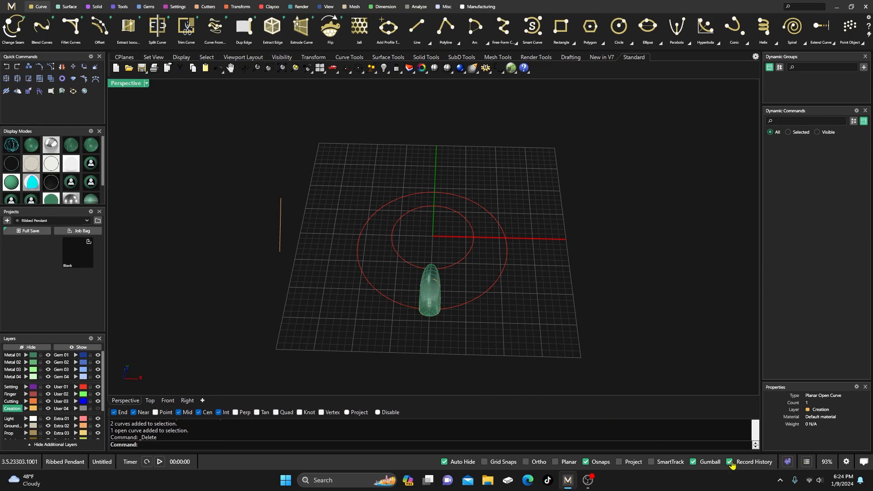
{"action": "left_click", "coordinate": [281, 235]}
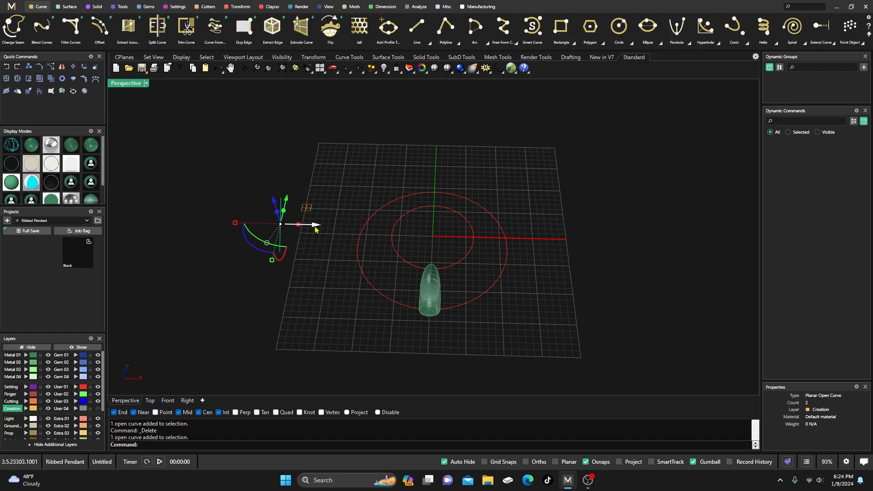
{"action": "left_click_drag", "start_coordinate": [315, 227], "coordinate": [295, 225], "text": "alt"}
{"action": "left_click", "coordinate": [316, 153]}
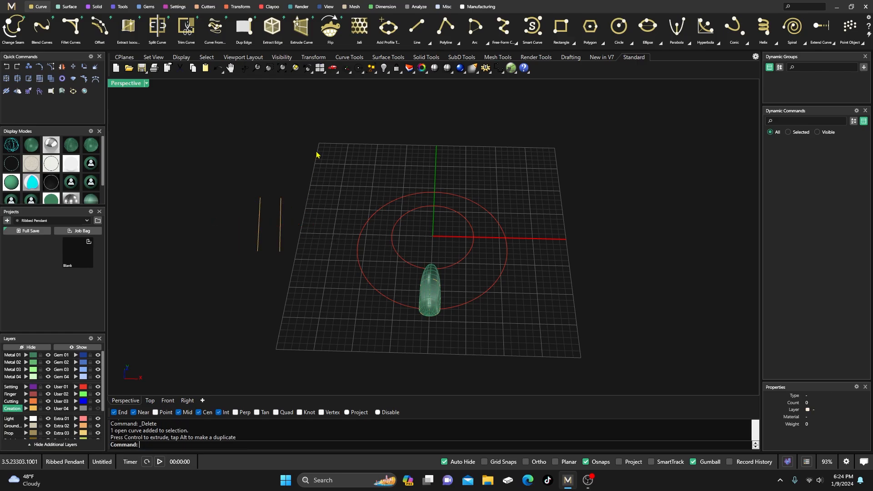
{"action": "left_click", "coordinate": [280, 236]}
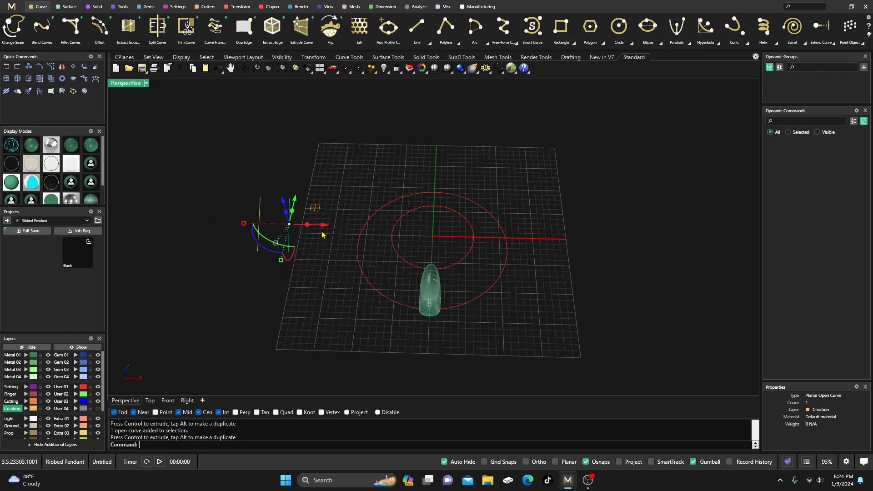
Delete both test lines and turn history recording back on
{"action": "left_click_drag", "start_coordinate": [233, 180], "coordinate": [299, 275]}
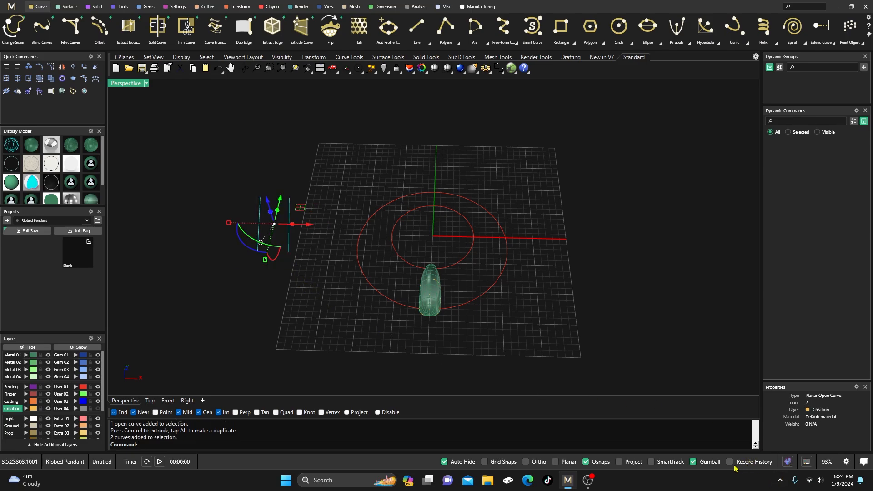
{"action": "key", "text": "Delete"}
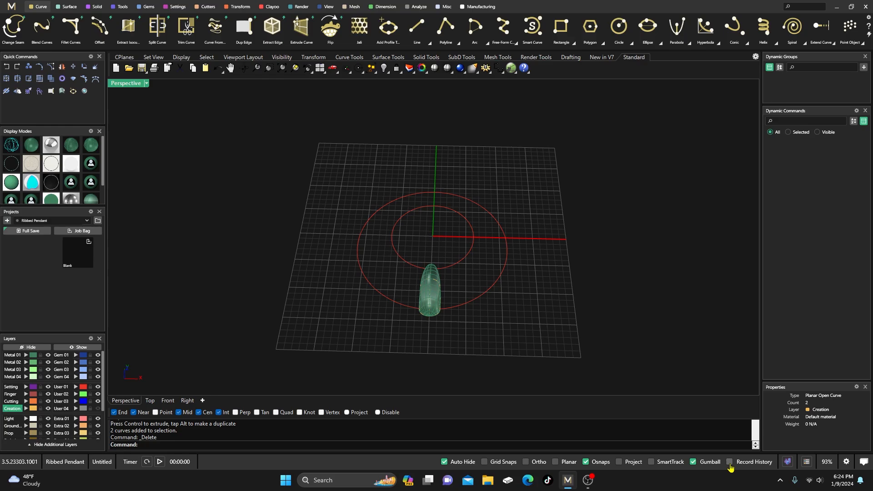
{"action": "left_click", "coordinate": [729, 462]}
Examine the rib surface and its guide circles from several angles and distances
{"action": "scroll", "coordinate": [407, 236], "scroll_direction": "down", "scroll_amount": 3}
{"action": "right_click_drag", "start_coordinate": [410, 231], "coordinate": [400, 249]}
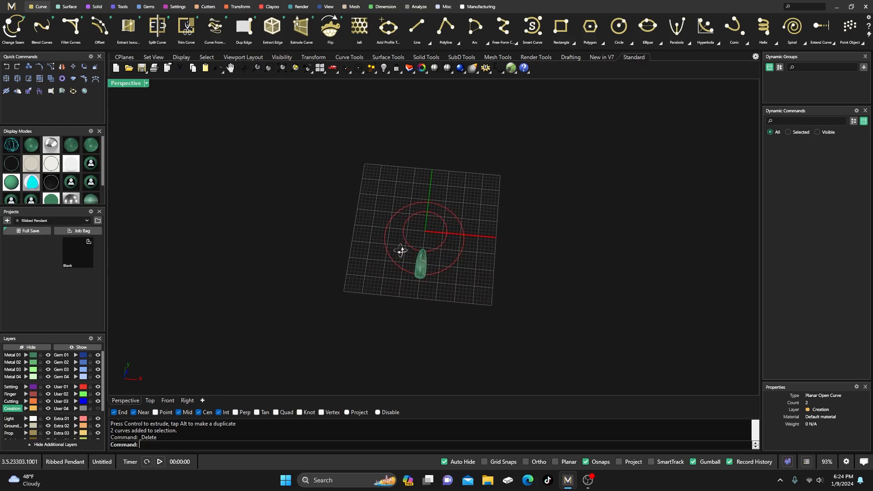
{"action": "scroll", "coordinate": [413, 282], "scroll_direction": "up", "scroll_amount": 10}
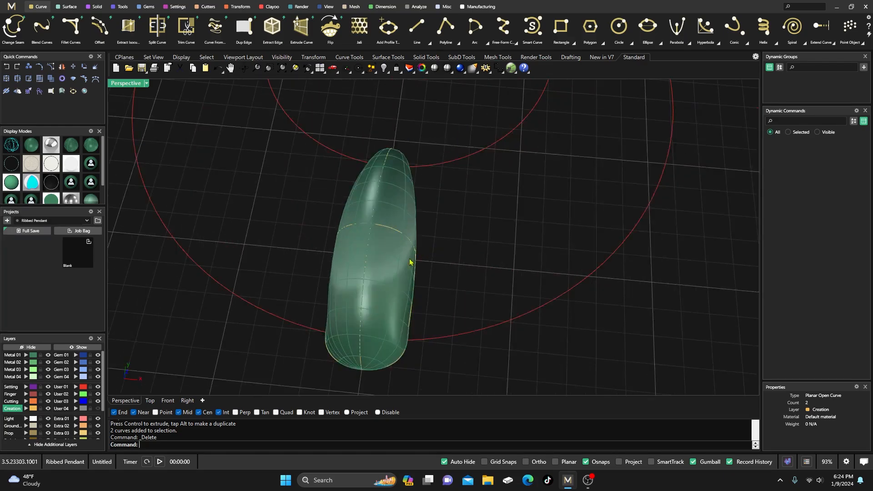
{"action": "right_click_drag", "start_coordinate": [399, 268], "coordinate": [391, 259]}
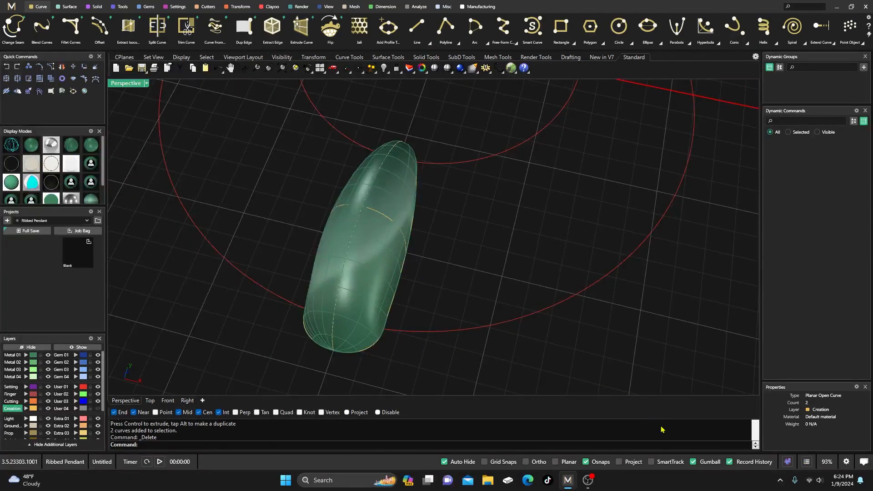
{"action": "right_click_drag", "start_coordinate": [541, 357], "coordinate": [513, 319]}
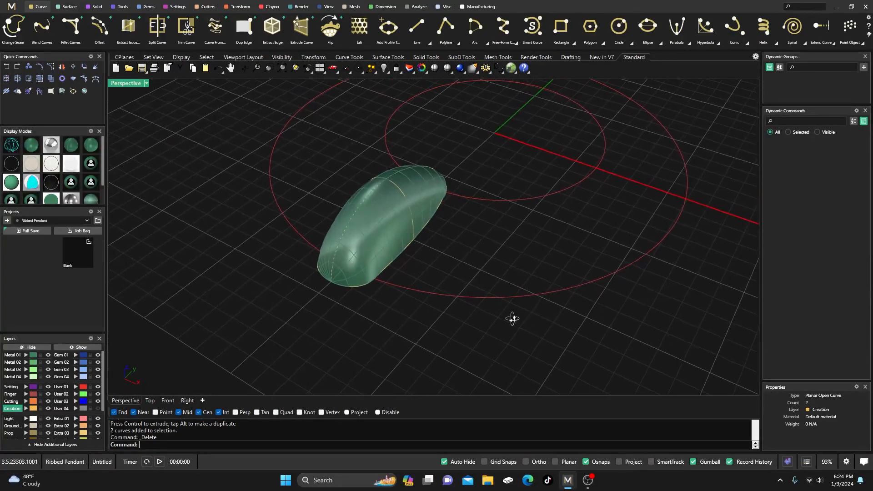
{"action": "scroll", "coordinate": [408, 222], "scroll_direction": "up", "scroll_amount": 3}
{"action": "right_click_drag", "start_coordinate": [406, 220], "coordinate": [441, 249]}
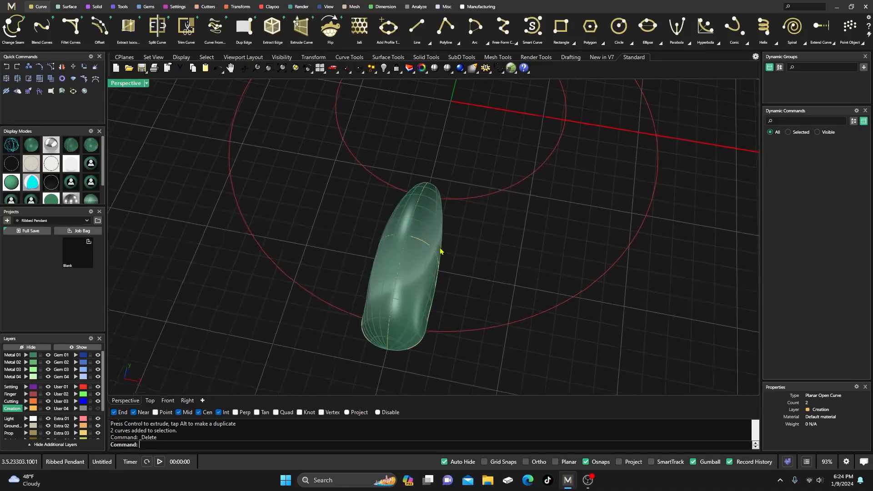
{"action": "scroll", "coordinate": [356, 240], "scroll_direction": "down", "scroll_amount": 6}
{"action": "right_click_drag", "start_coordinate": [379, 254], "coordinate": [288, 179]}
Select all the geometry, make a full save of the Ribbed Pendant project, and clear the selection
{"action": "left_click_drag", "start_coordinate": [268, 115], "coordinate": [495, 350]}
{"action": "left_click", "coordinate": [34, 230]}
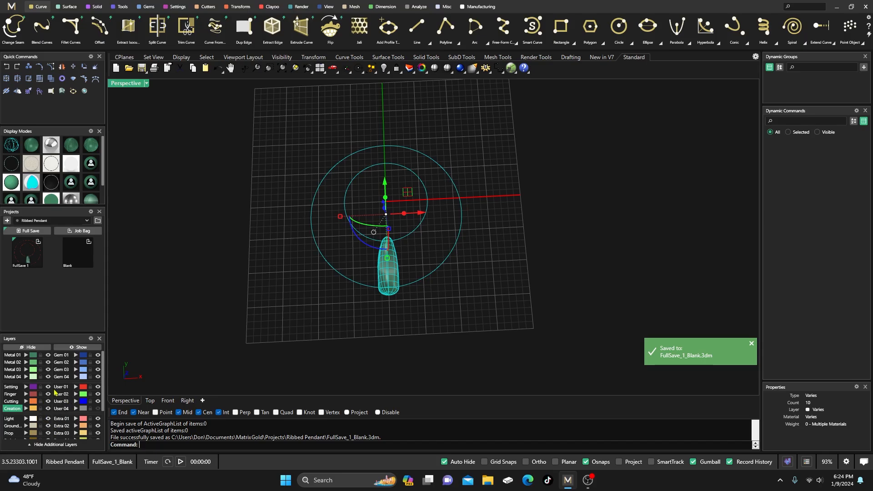
{"action": "left_click", "coordinate": [234, 339]}
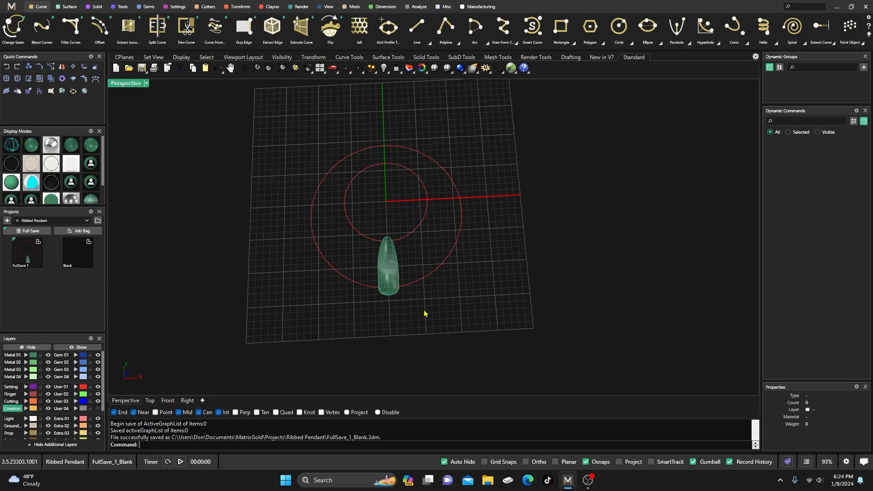
Delete all construction curves on the User 01 and Creation layers, leaving only the rib surface
{"action": "left_click", "coordinate": [84, 387]}
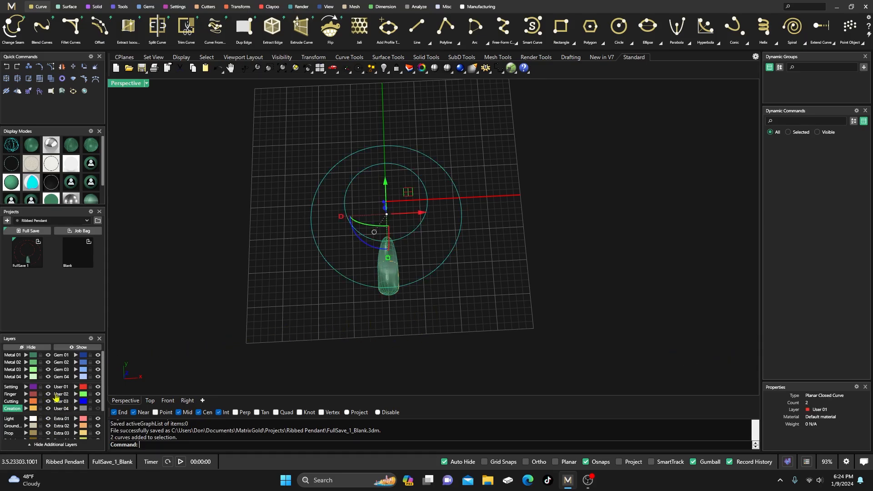
{"action": "left_click", "coordinate": [33, 408]}
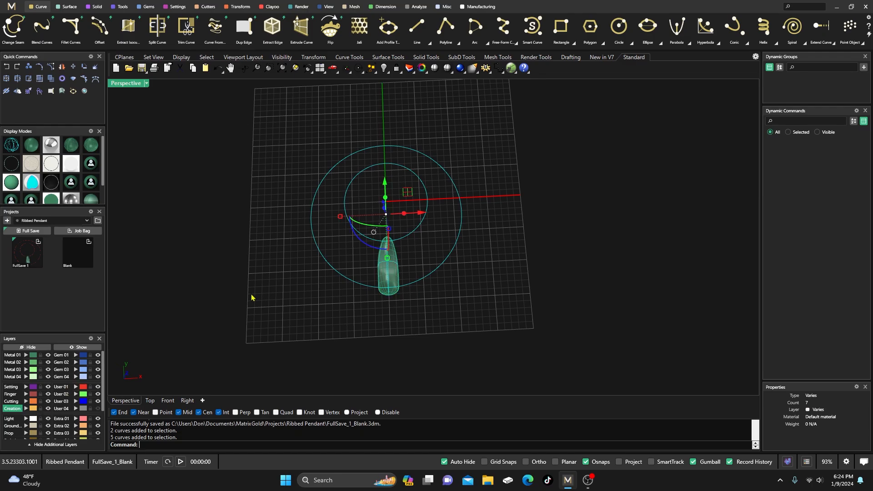
{"action": "key", "text": "Delete"}
{"action": "left_click", "coordinate": [450, 274]}
Cap the open rib surface to produce a closed solid
{"action": "right_click_drag", "start_coordinate": [448, 317], "coordinate": [364, 268]}
{"action": "left_click", "coordinate": [362, 256]}
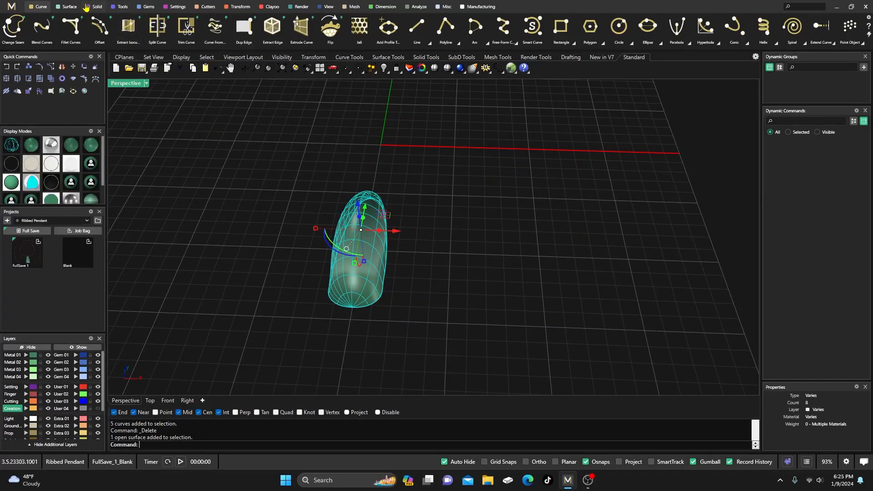
{"action": "left_click", "coordinate": [66, 6]}
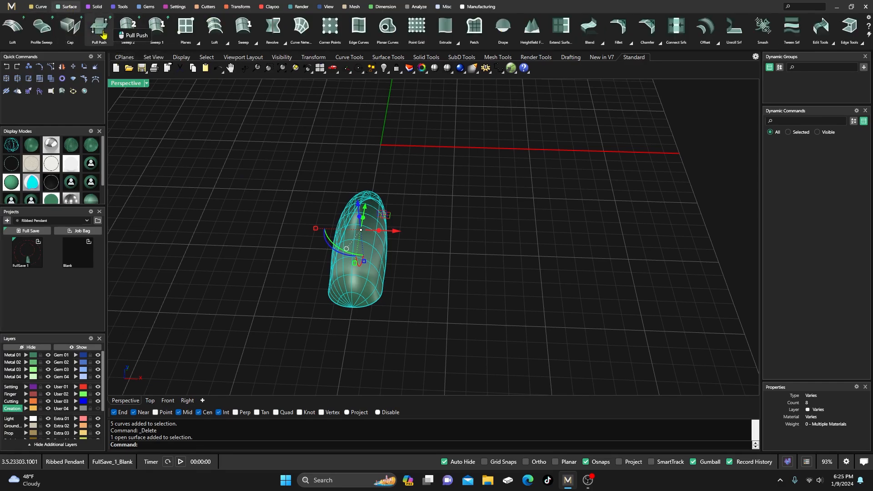
{"action": "left_click", "coordinate": [70, 26]}
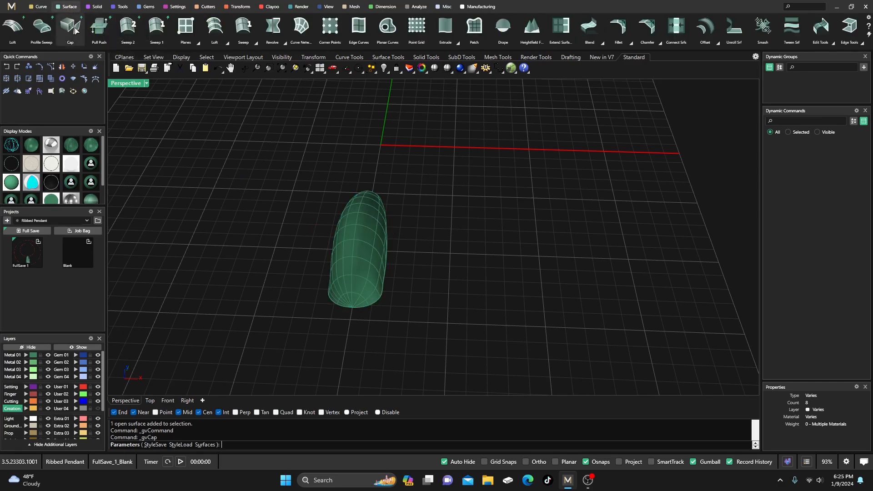
{"action": "key", "text": "Return"}
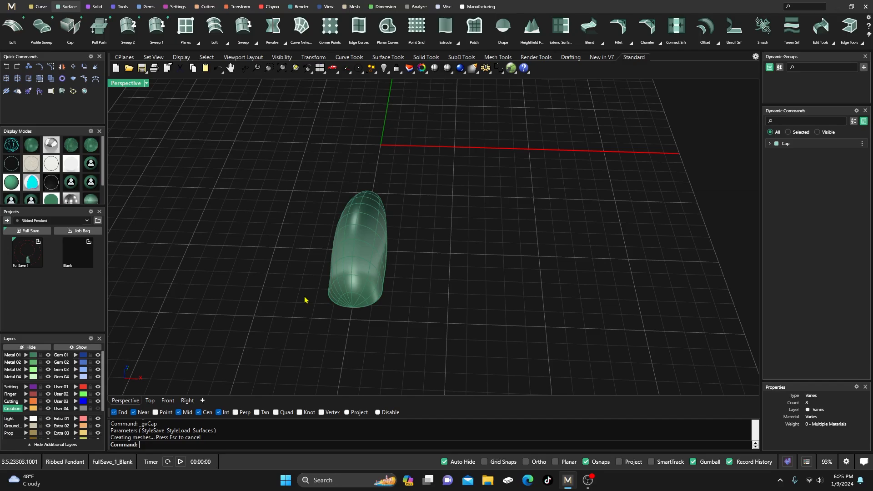
Delete the original open surface left over the capped rib
{"action": "left_click", "coordinate": [351, 272]}
{"action": "left_click", "coordinate": [380, 292]}
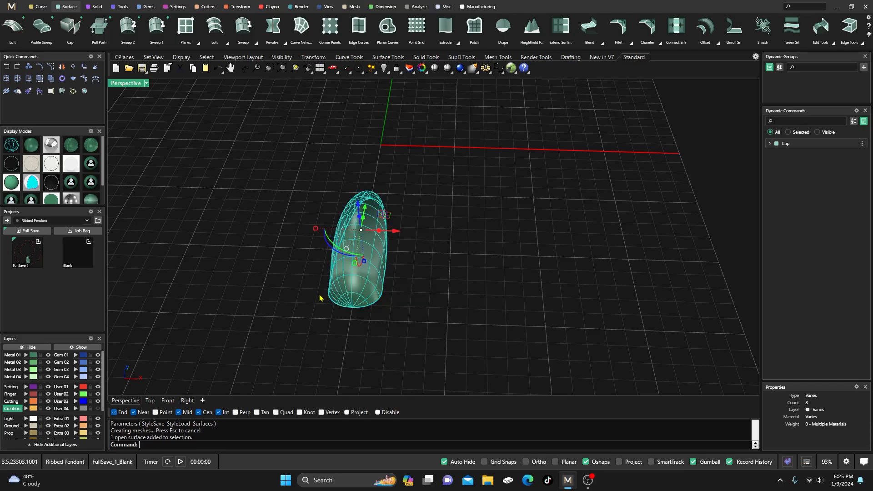
{"action": "key", "text": "Delete"}
Inspect the capped rib and check its object type, material and weight in the properties
{"action": "right_click_drag", "start_coordinate": [391, 337], "coordinate": [371, 293]}
{"action": "scroll", "coordinate": [399, 282], "scroll_direction": "down", "scroll_amount": 4}
{"action": "scroll", "coordinate": [360, 268], "scroll_direction": "up", "scroll_amount": 6}
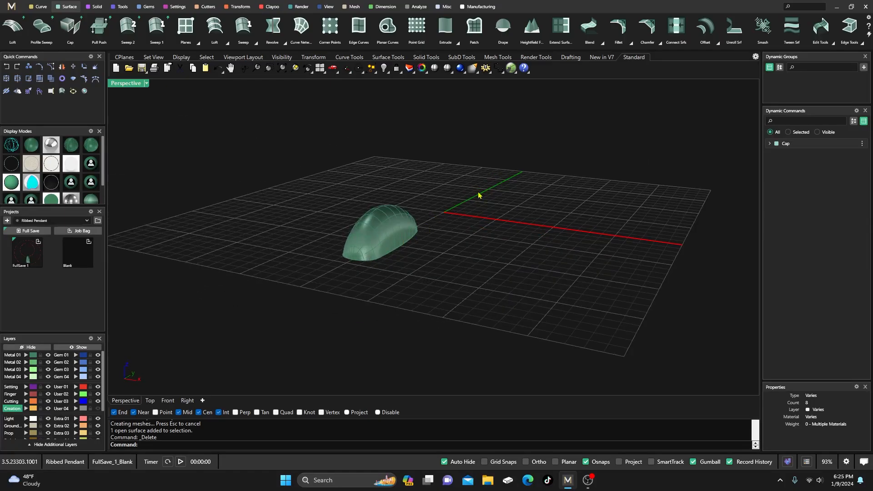
{"action": "left_click", "coordinate": [391, 231]}
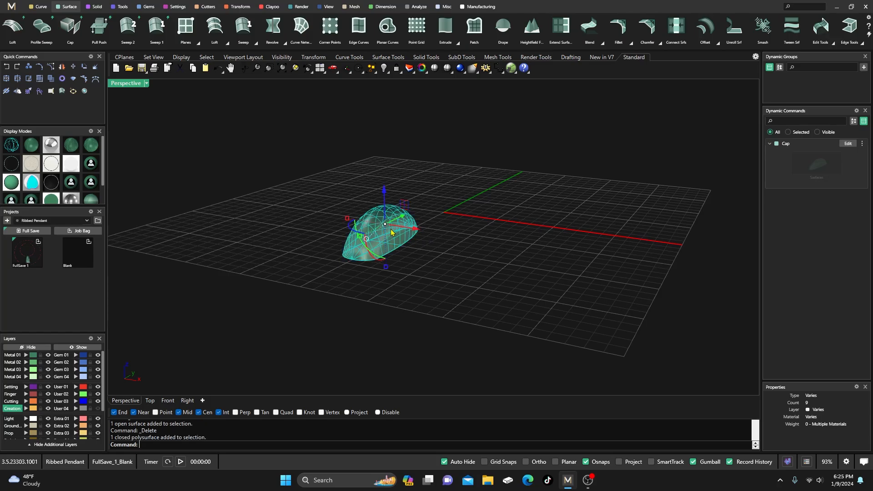
{"action": "left_click", "coordinate": [671, 338]}
{"action": "left_click", "coordinate": [394, 230]}
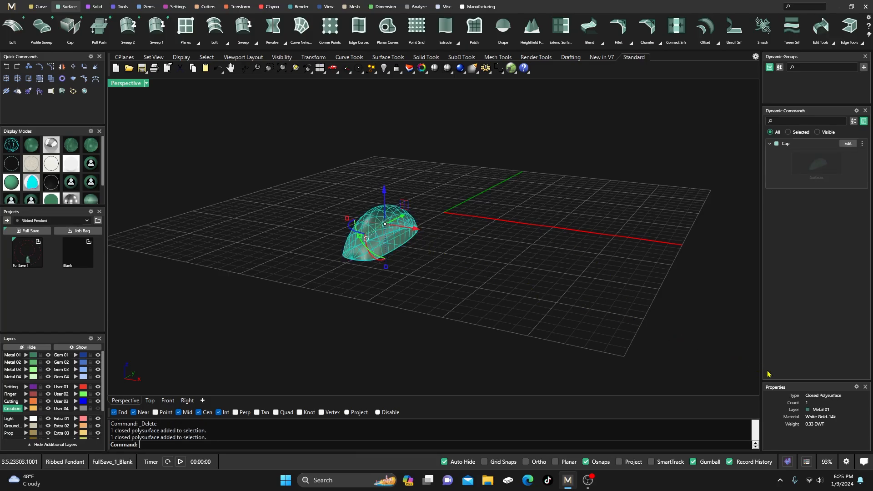
{"action": "left_click", "coordinate": [481, 270]}
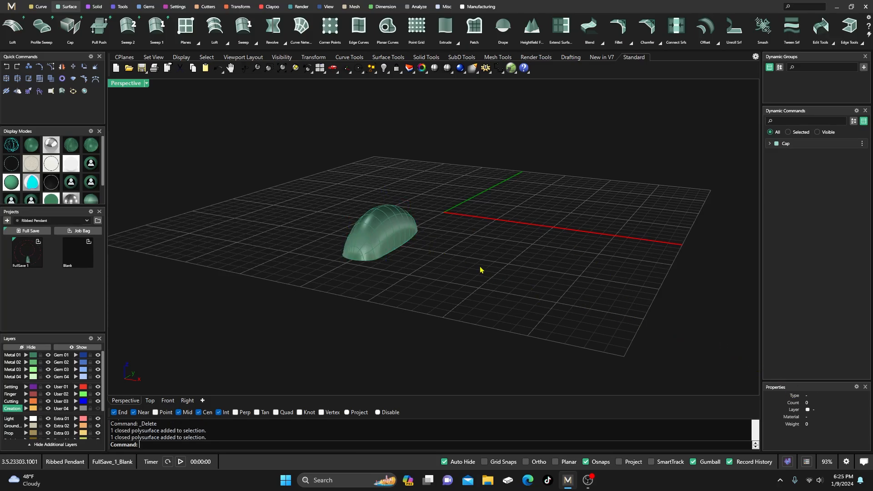
Start a Blend Edge on the capped rib's bottom edge chain and turn on its preview
{"action": "left_click", "coordinate": [94, 7]}
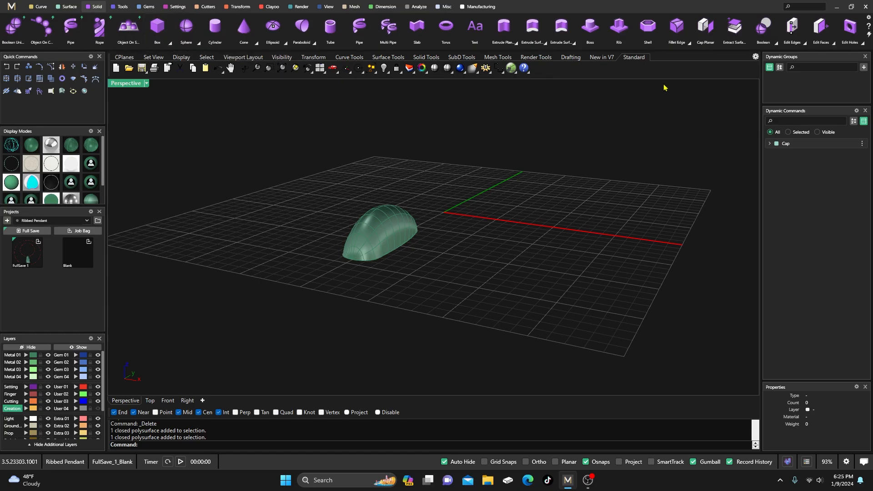
{"action": "left_click", "coordinate": [689, 42]}
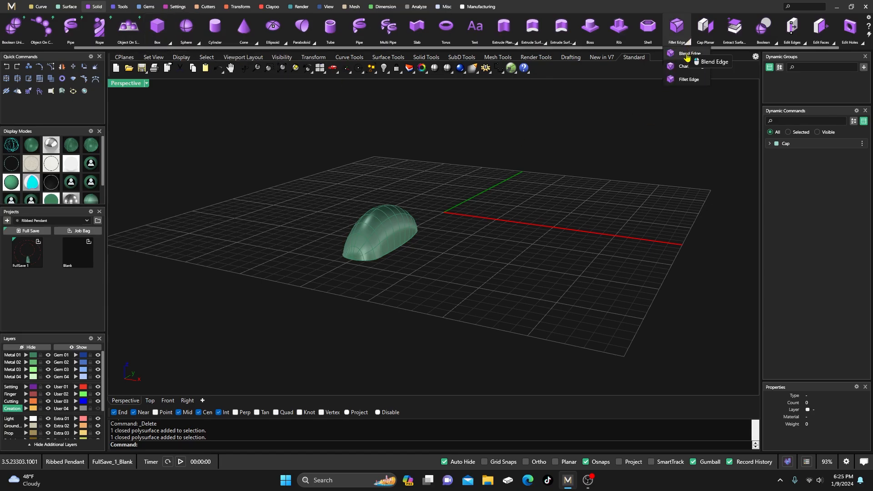
{"action": "left_click", "coordinate": [686, 55]}
{"action": "scroll", "coordinate": [347, 257], "scroll_direction": "up", "scroll_amount": 3}
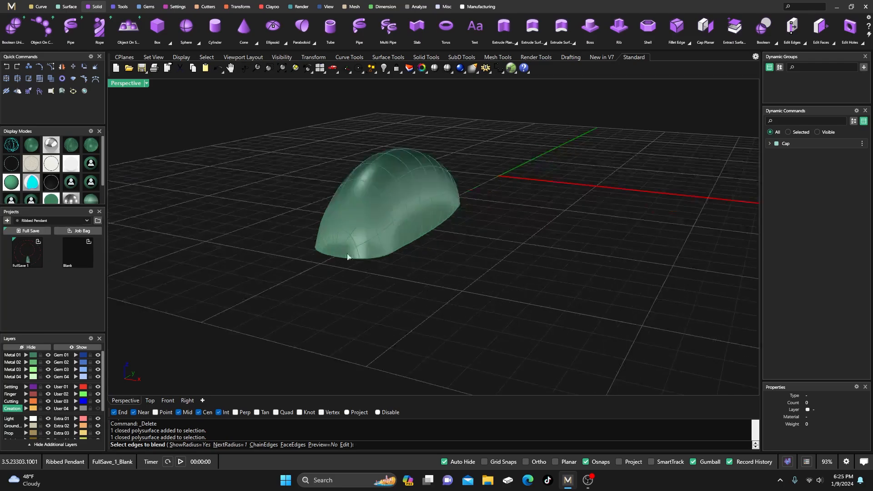
{"action": "left_click", "coordinate": [265, 445]}
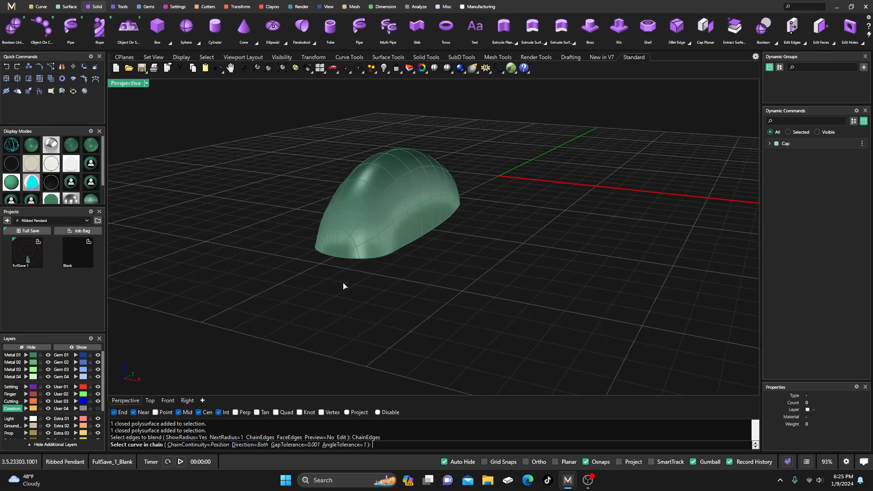
{"action": "left_click", "coordinate": [374, 259]}
{"action": "right_click_drag", "start_coordinate": [412, 311], "coordinate": [432, 306]}
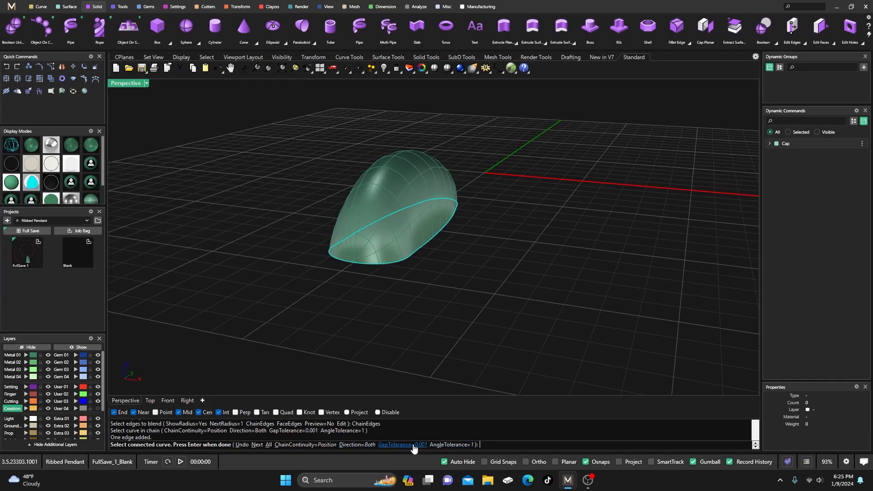
{"action": "right_click", "coordinate": [466, 358]}
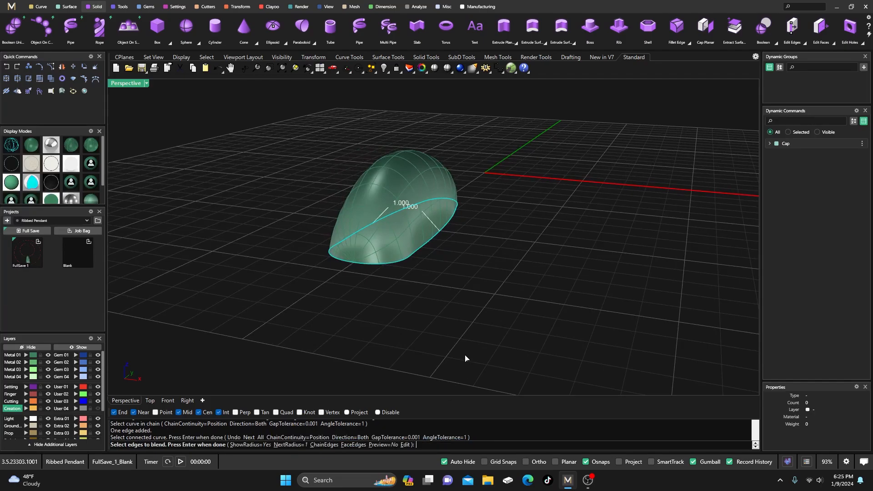
{"action": "left_click", "coordinate": [383, 445]}
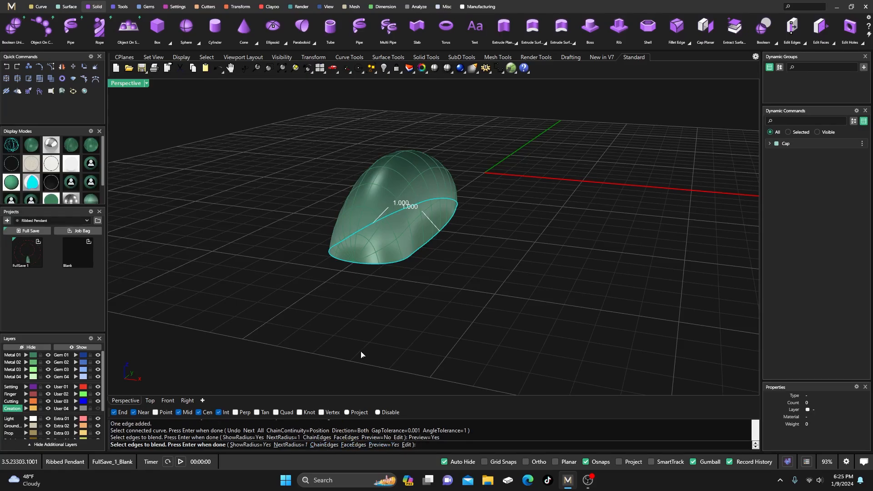
{"action": "right_click", "coordinate": [365, 328]}
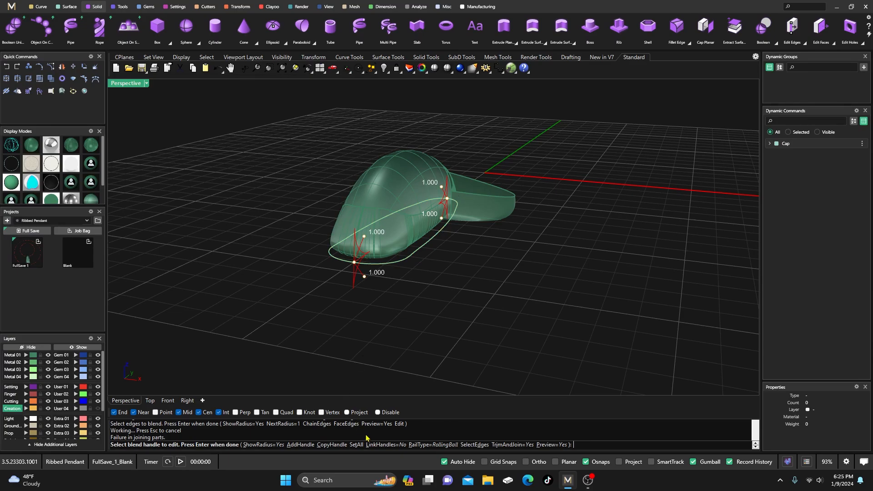
Set all blend handles to a radius of 0.2 and complete the blend around the rib's bottom edge
{"action": "left_click", "coordinate": [356, 445]}
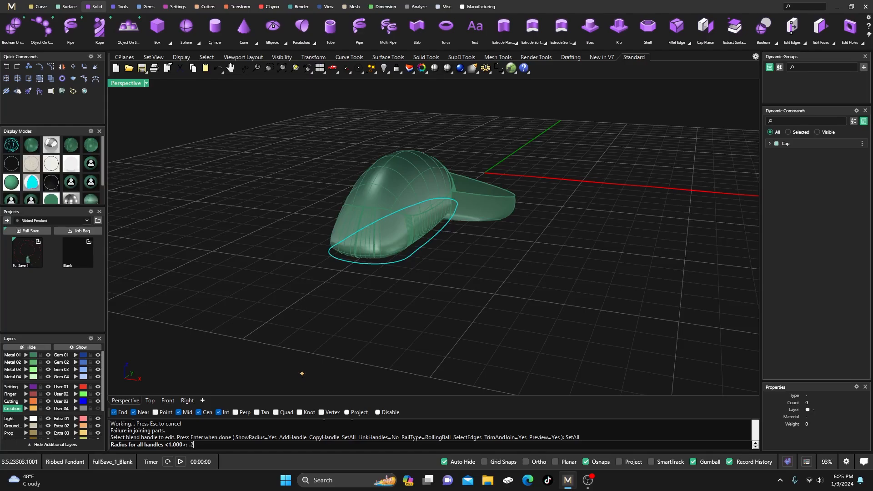
{"action": "key", "text": "Return"}
{"action": "scroll", "coordinate": [415, 262], "scroll_direction": "up", "scroll_amount": 3}
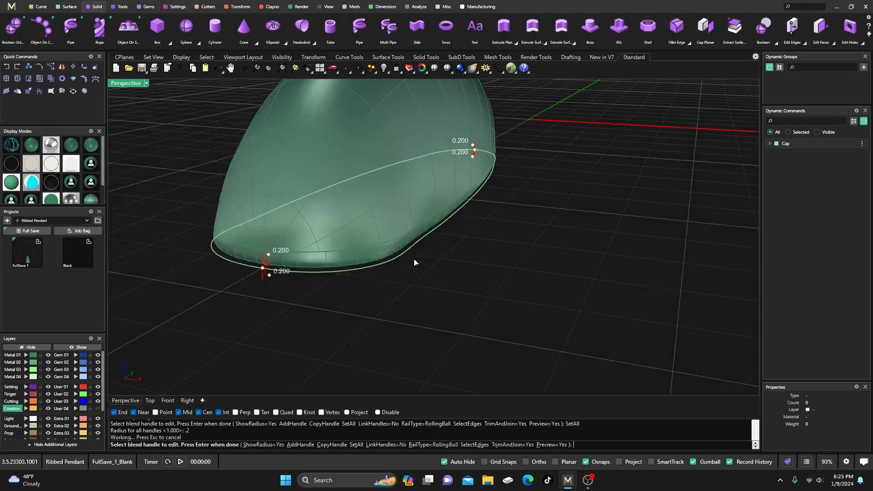
{"action": "mouse_move", "coordinate": [407, 273]}
{"action": "right_mouse_down"}
{"action": "mouse_move", "coordinate": [452, 237]}
{"action": "mouse_move", "coordinate": [407, 277]}
{"action": "right_mouse_up"}
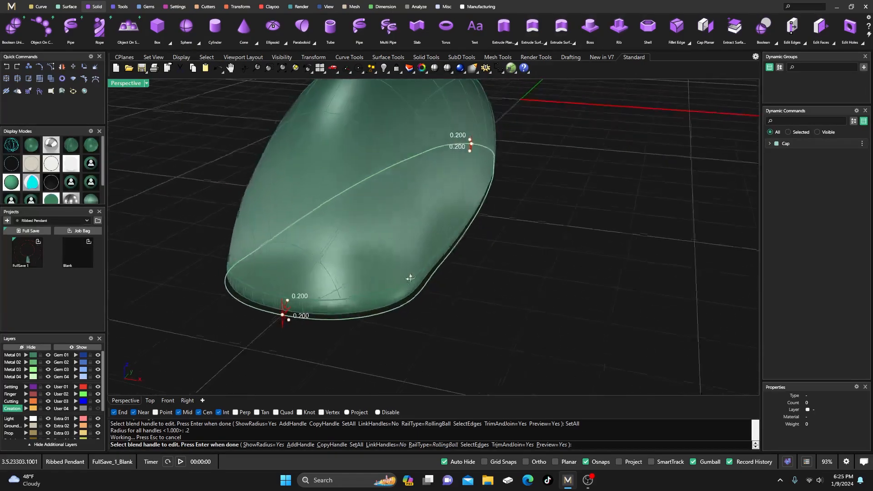
{"action": "left_click", "coordinate": [469, 299]}
{"action": "scroll", "coordinate": [468, 299], "scroll_direction": "down", "scroll_amount": 3}
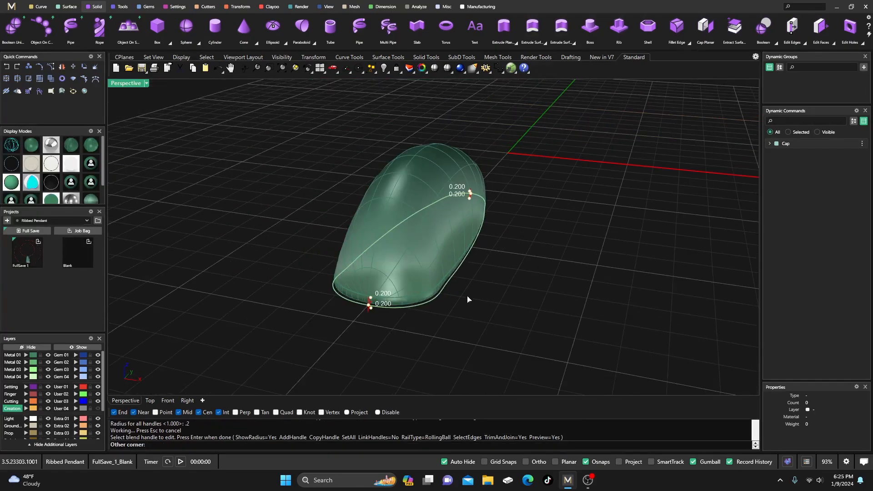
{"action": "left_click", "coordinate": [469, 328]}
{"action": "key", "text": "Return"}
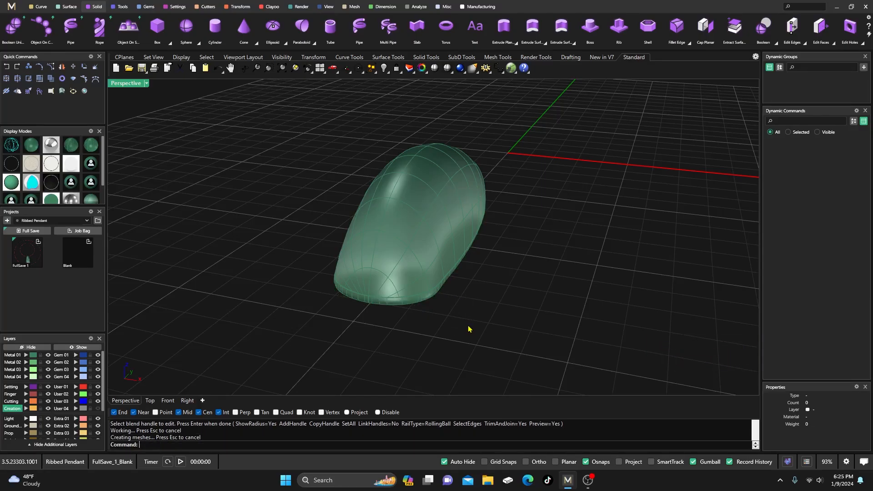
Examine the blended rib from several sides and check its object type in the properties
{"action": "right_click_drag", "start_coordinate": [468, 327], "coordinate": [329, 331]}
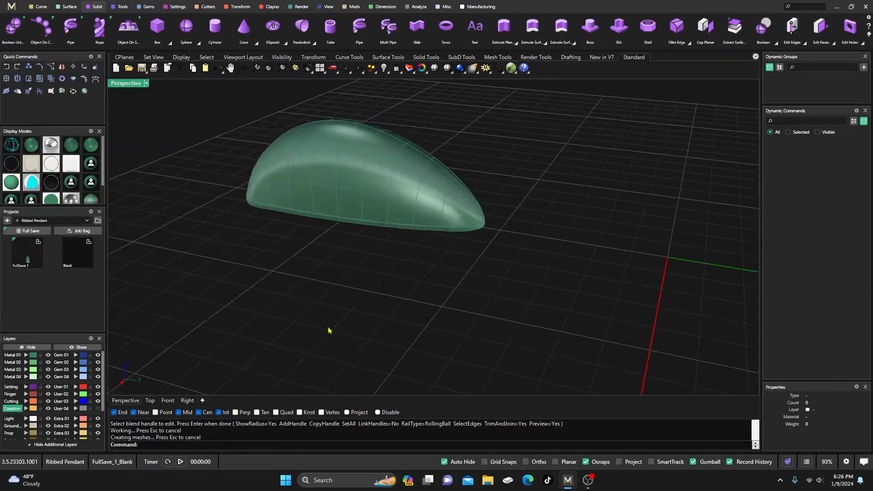
{"action": "right_click_drag", "start_coordinate": [359, 218], "coordinate": [383, 257]}
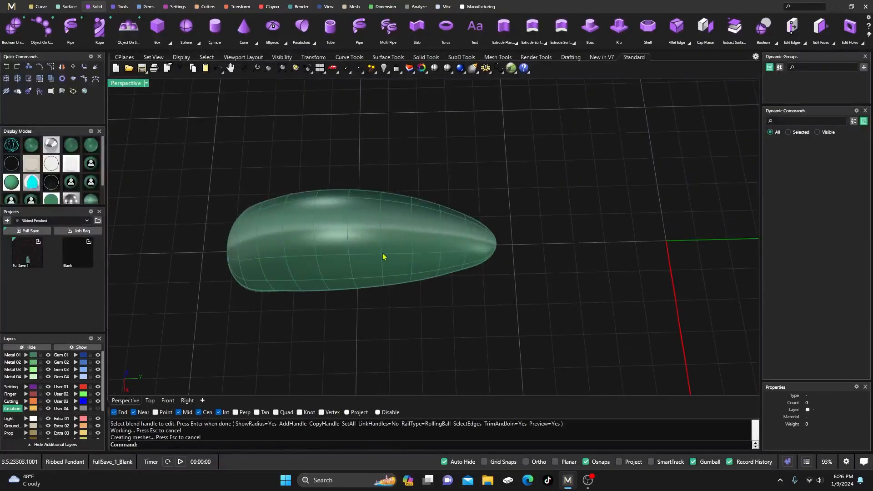
{"action": "right_click_drag", "start_coordinate": [399, 287], "coordinate": [398, 236]}
{"action": "scroll", "coordinate": [397, 246], "scroll_direction": "up", "scroll_amount": 3}
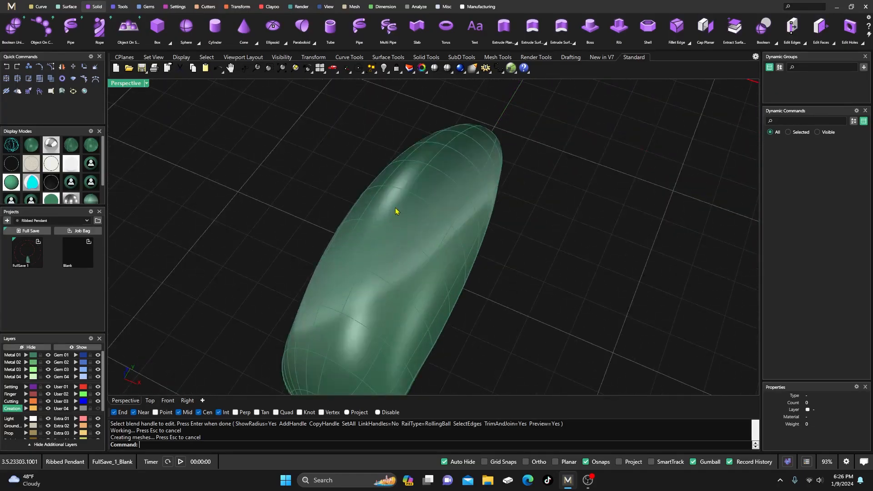
{"action": "scroll", "coordinate": [395, 210], "scroll_direction": "down", "scroll_amount": 4}
{"action": "right_click_drag", "start_coordinate": [323, 271], "coordinate": [390, 253]}
{"action": "left_click", "coordinate": [395, 259]}
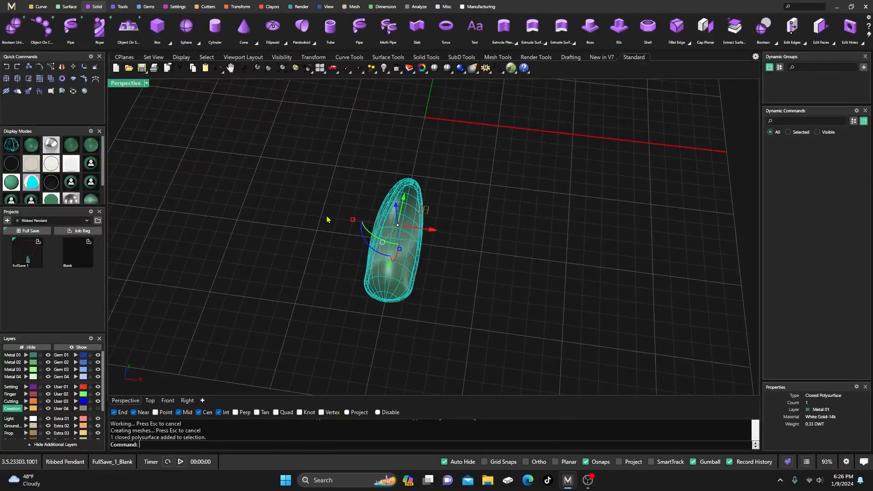
{"action": "left_click", "coordinate": [328, 219]}
Center the rib on the world origin along the X, Y and Z axes using its bounding box
{"action": "left_click_drag", "start_coordinate": [339, 133], "coordinate": [492, 352]}
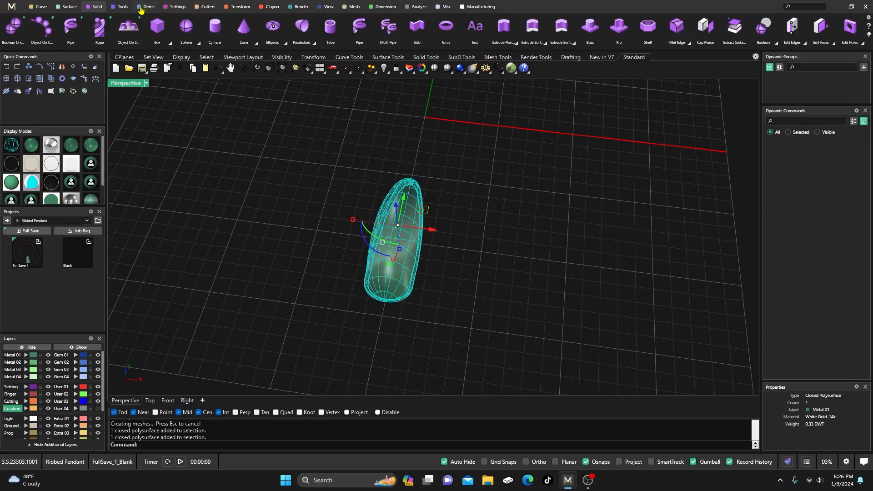
{"action": "left_click", "coordinate": [240, 8]}
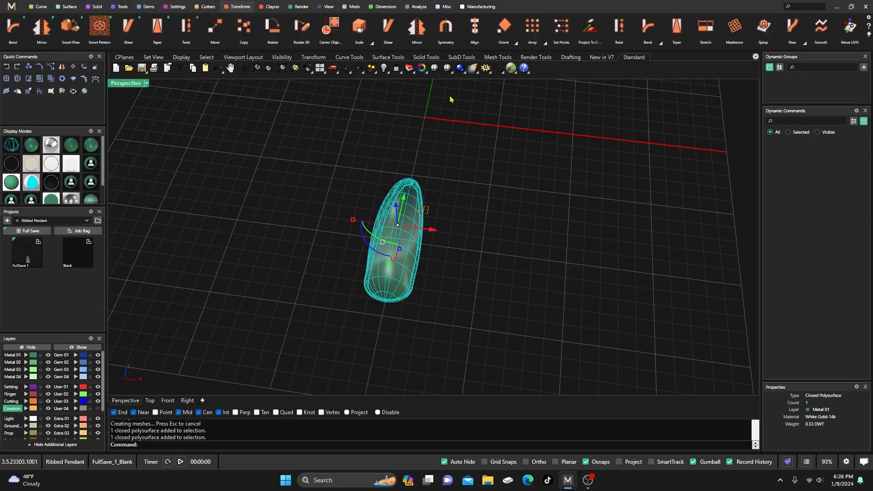
{"action": "left_click", "coordinate": [330, 27]}
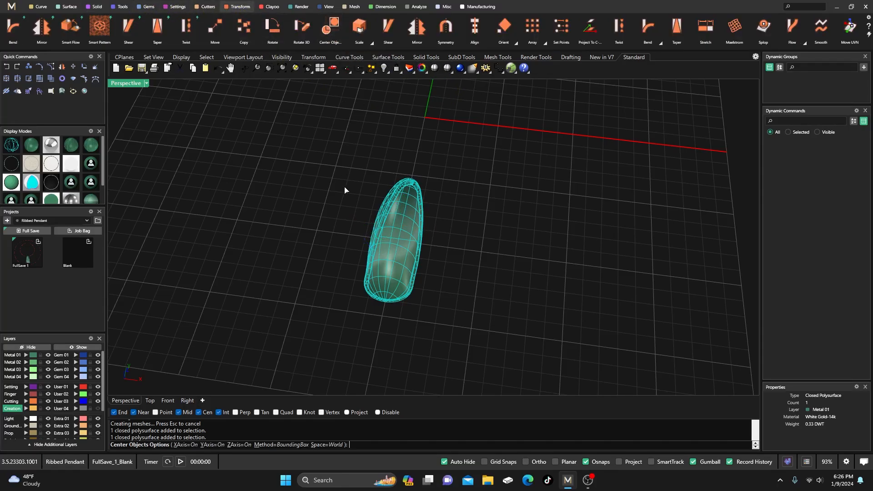
{"action": "right_click_drag", "start_coordinate": [358, 259], "coordinate": [369, 230]}
{"action": "scroll", "coordinate": [371, 204], "scroll_direction": "up", "scroll_amount": 5}
{"action": "left_click_drag", "start_coordinate": [363, 139], "coordinate": [451, 285]}
Save the rib as "ribbed style" in the MatrixGold Library > Object > ObjectOnCurve folder
{"action": "left_click", "coordinate": [11, 6]}
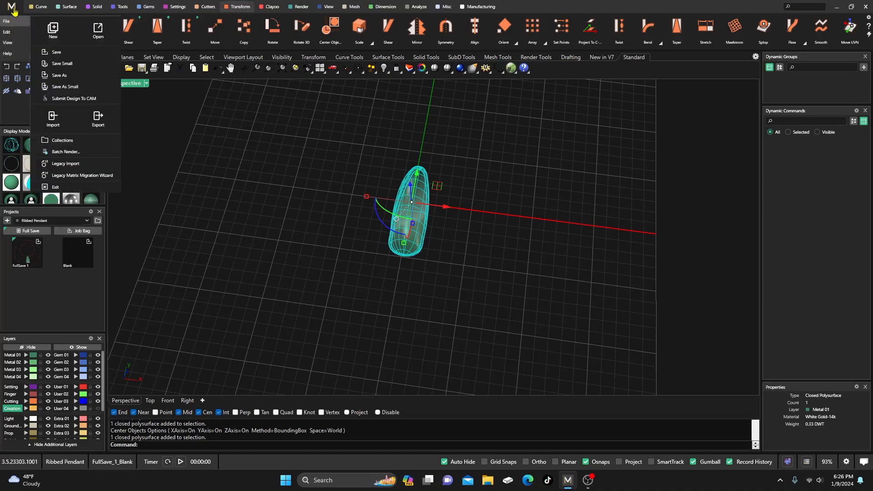
{"action": "left_click", "coordinate": [58, 76]}
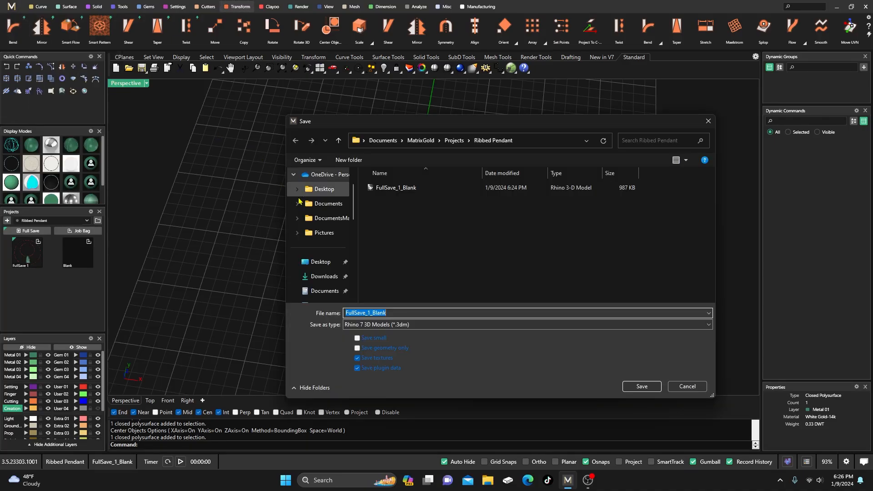
{"action": "scroll", "coordinate": [318, 273], "scroll_direction": "down", "scroll_amount": 1}
{"action": "left_click", "coordinate": [325, 276]}
{"action": "scroll", "coordinate": [380, 222], "scroll_direction": "down", "scroll_amount": 2}
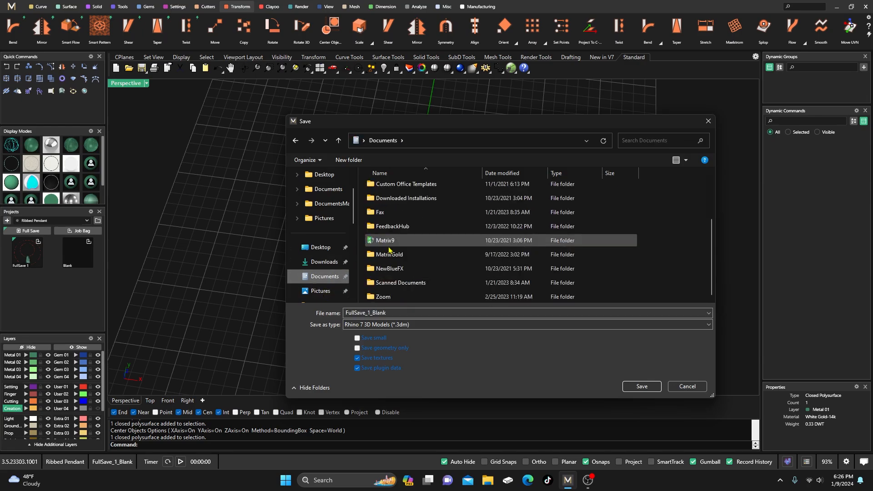
{"action": "double_click", "coordinate": [385, 255]}
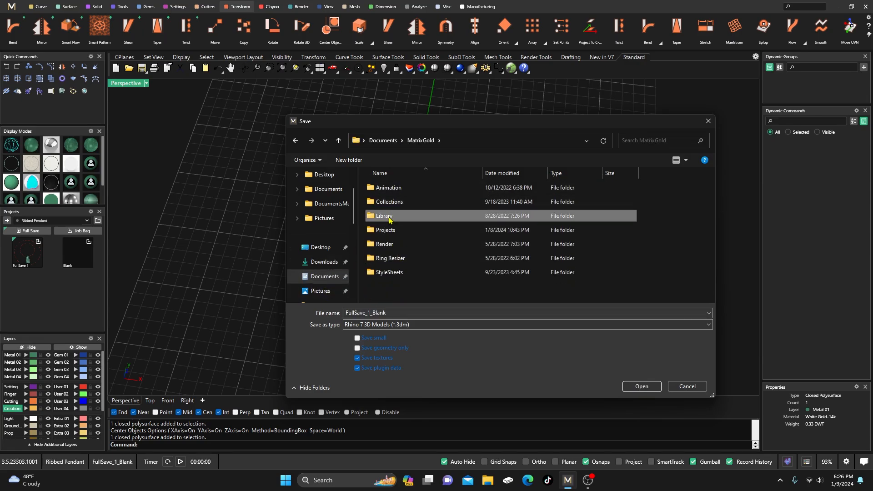
{"action": "double_click", "coordinate": [393, 216]}
{"action": "double_click", "coordinate": [386, 216]}
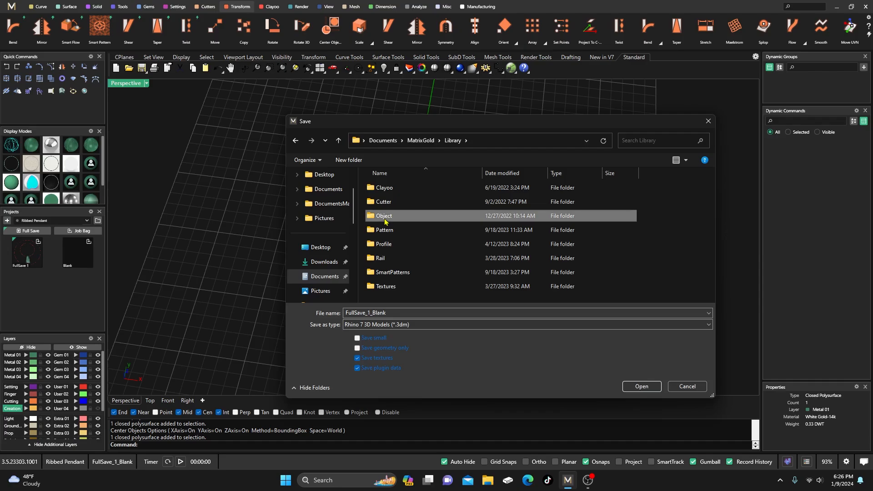
{"action": "double_click", "coordinate": [395, 187]}
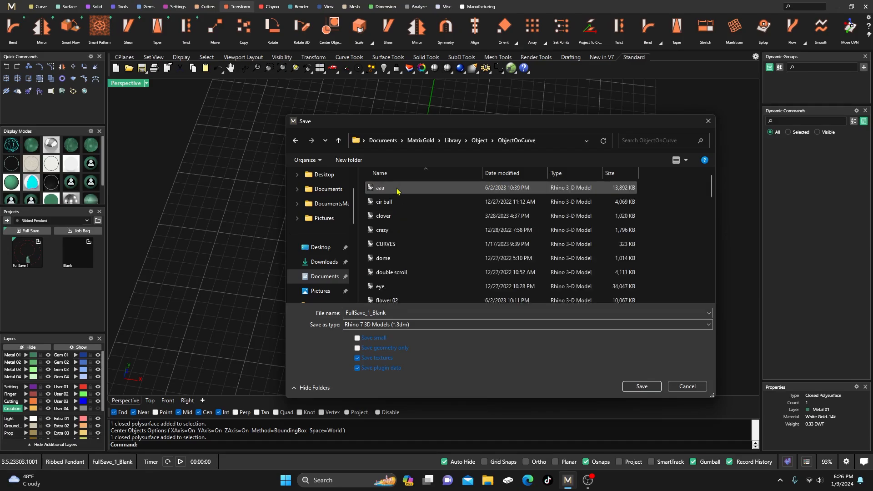
{"action": "double_click", "coordinate": [402, 314]}
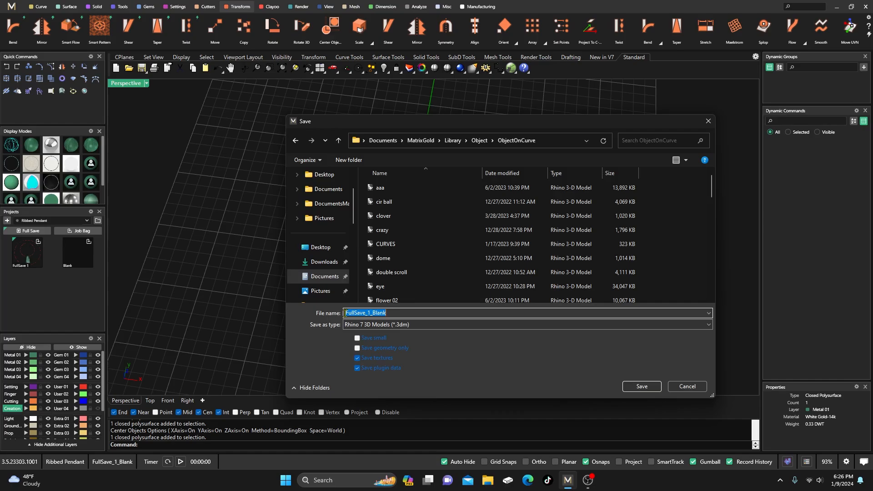
{"action": "type", "text": "ribbed style"}
{"action": "key", "text": "Return"}
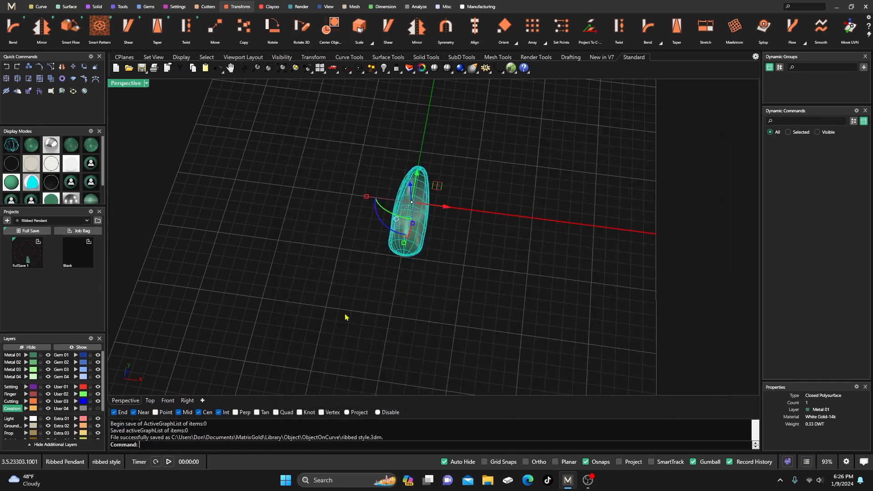
Delete the rib from the scene and start a new blank file
{"action": "key", "text": "Escape"}
{"action": "left_click_drag", "start_coordinate": [335, 137], "coordinate": [500, 316]}
{"action": "key", "text": "Delete"}
{"action": "left_click", "coordinate": [12, 13]}
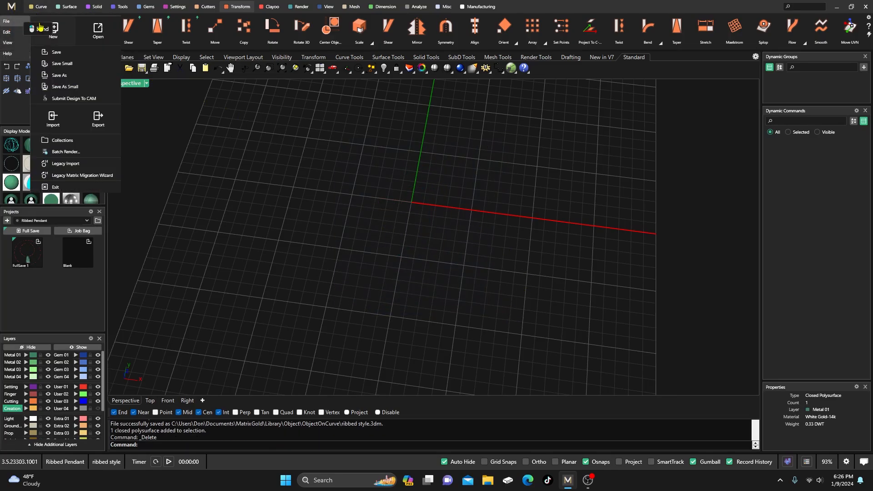
{"action": "left_click", "coordinate": [51, 33]}
{"action": "left_click", "coordinate": [480, 262]}
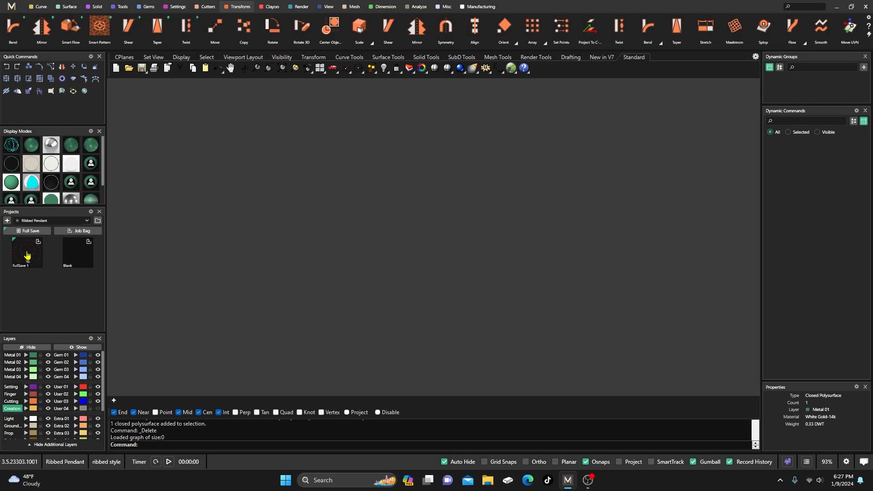
{"action": "left_click", "coordinate": [94, 263]}
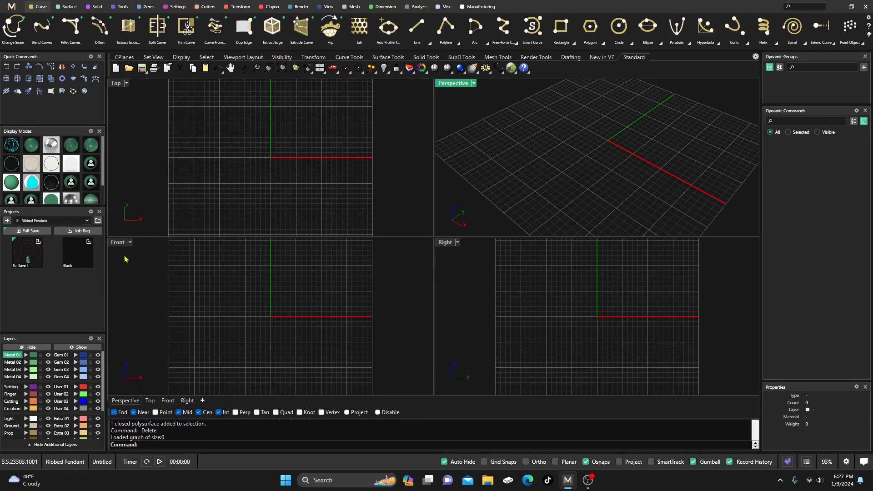
Reopen FullSave 1 of the Ribbed Pendant project and move the rib surface with its construction curves to the User 04 layer
{"action": "left_click", "coordinate": [36, 257]}
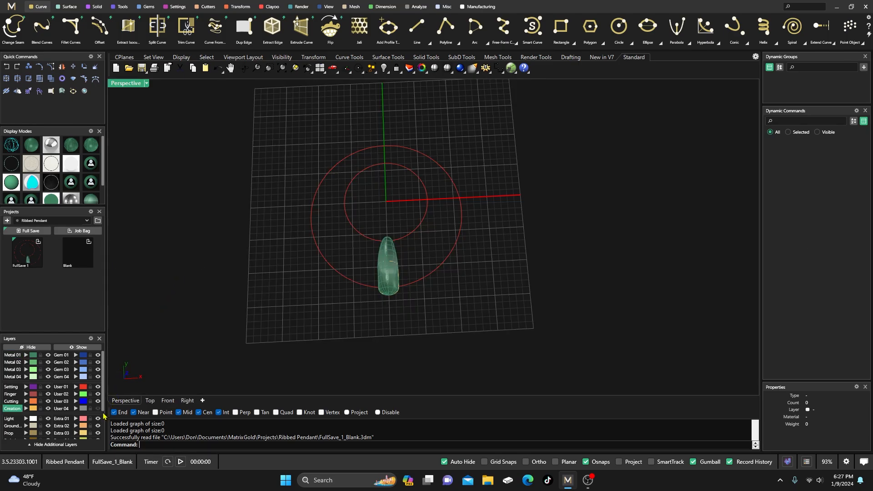
{"action": "right_click_drag", "start_coordinate": [357, 304], "coordinate": [398, 276]}
{"action": "left_click_drag", "start_coordinate": [329, 167], "coordinate": [433, 348]}
{"action": "left_click", "coordinate": [76, 409]}
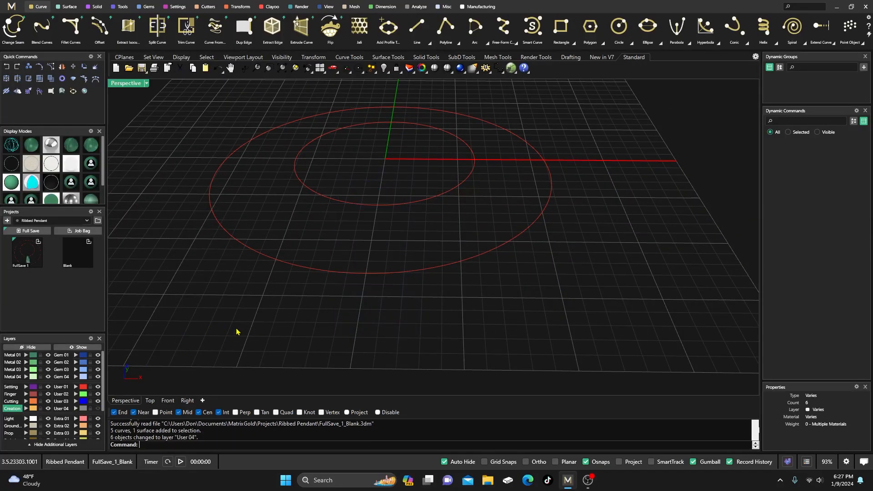
{"action": "right_click_drag", "start_coordinate": [447, 211], "coordinate": [428, 259]}
{"action": "scroll", "coordinate": [393, 196], "scroll_direction": "up", "scroll_amount": 3}
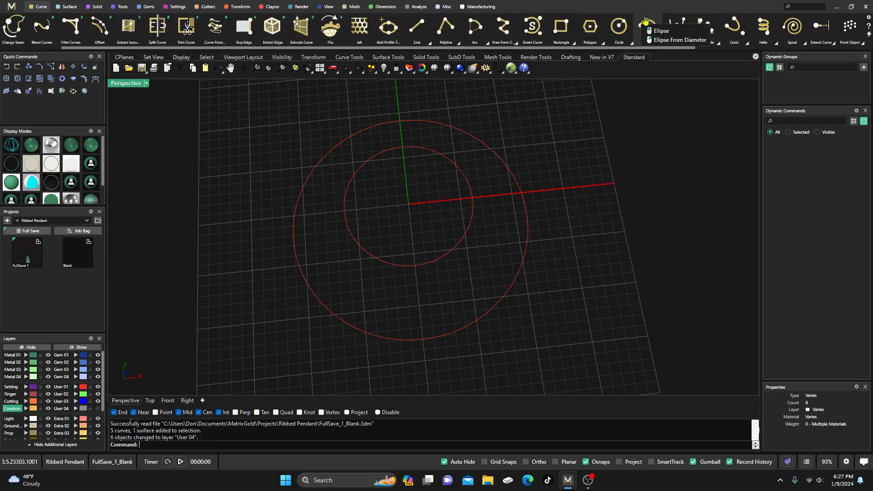
{"action": "scroll", "coordinate": [645, 20], "scroll_direction": "down", "scroll_amount": 5}
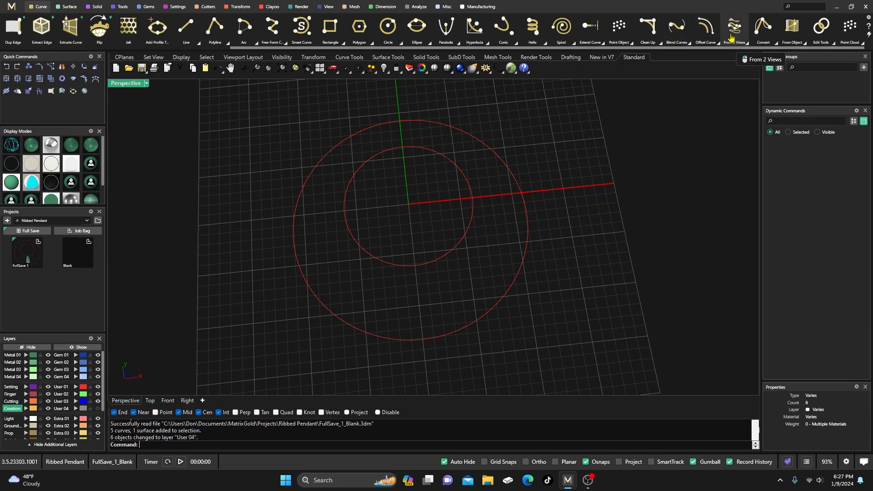
Create one tween curve halfway between the outer and inner pendant circles on the current layer
{"action": "left_click", "coordinate": [746, 44]}
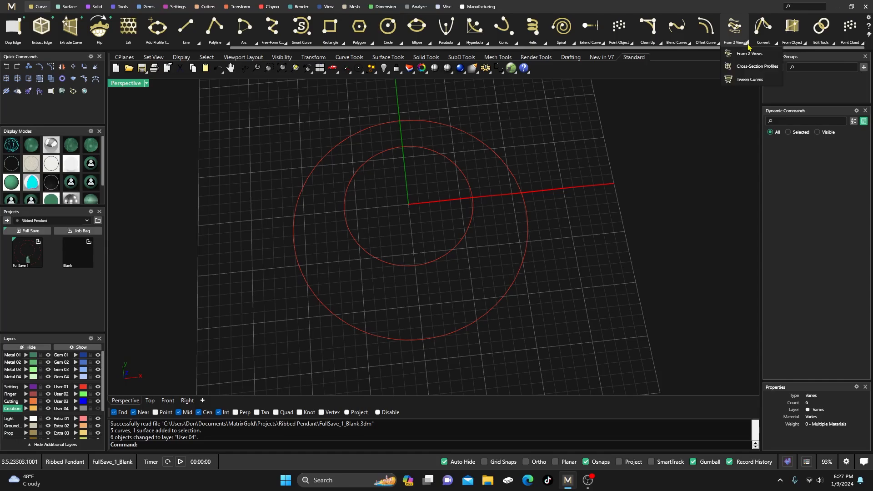
{"action": "left_click", "coordinate": [746, 81]}
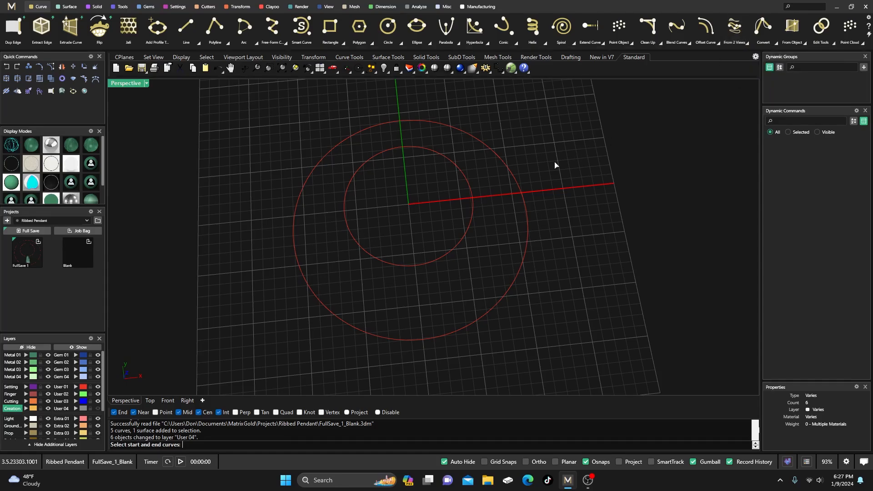
{"action": "left_click", "coordinate": [501, 163]}
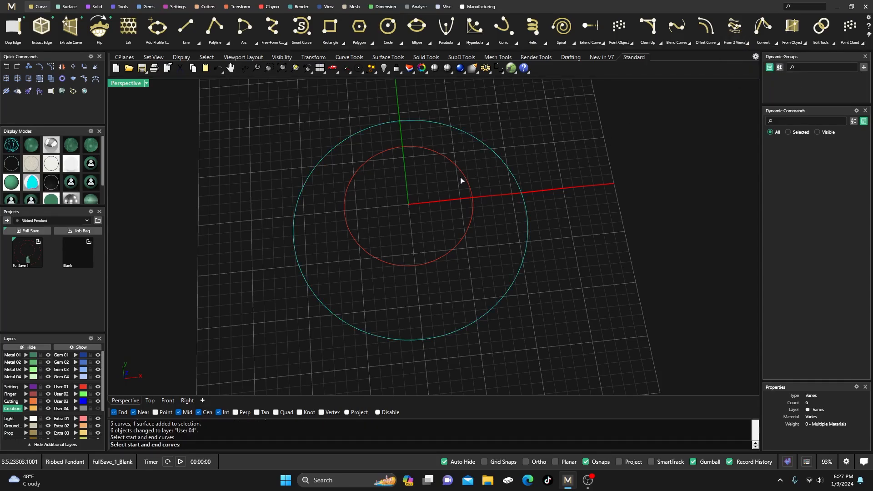
{"action": "left_click", "coordinate": [460, 181]}
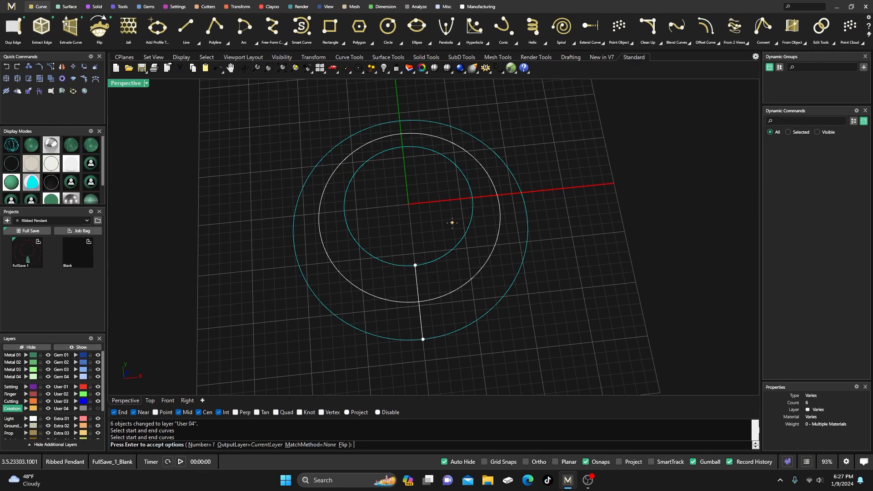
{"action": "key", "text": "Return"}
Start Object On Curve along the middle circle and extend the end position to 0.5
{"action": "scroll", "coordinate": [354, 252], "scroll_direction": "down", "scroll_amount": 5}
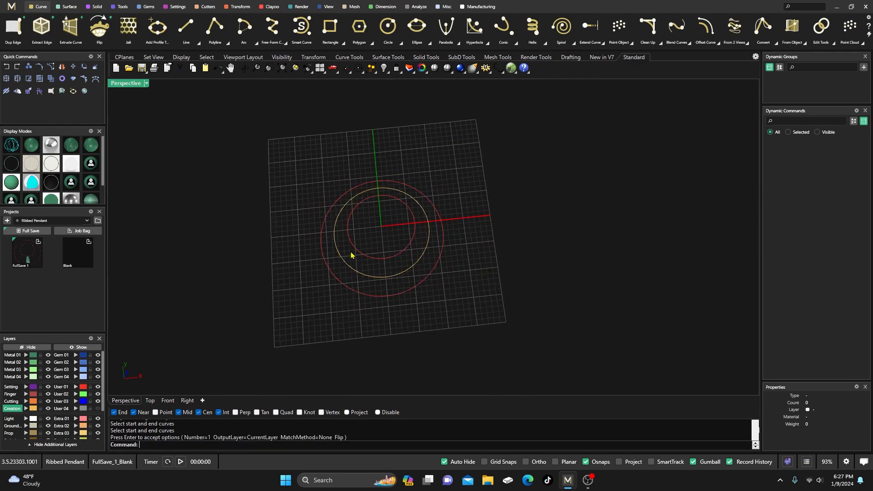
{"action": "mouse_move", "coordinate": [380, 234]}
{"action": "right_mouse_down"}
{"action": "mouse_move", "coordinate": [372, 245]}
{"action": "mouse_move", "coordinate": [366, 229]}
{"action": "right_mouse_up"}
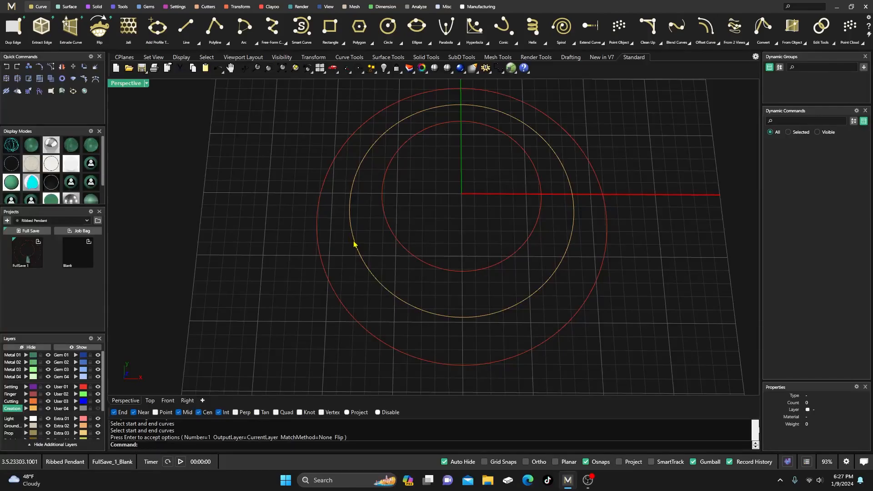
{"action": "left_click", "coordinate": [360, 260]}
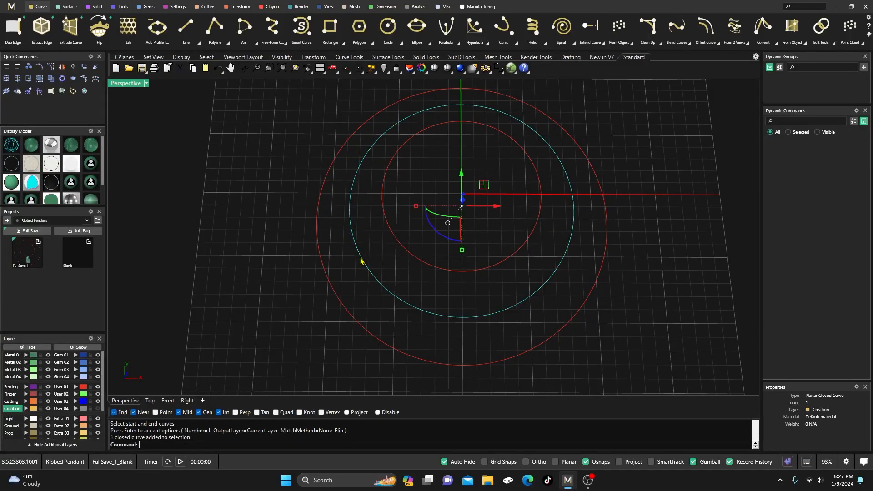
{"action": "left_click", "coordinate": [98, 7]}
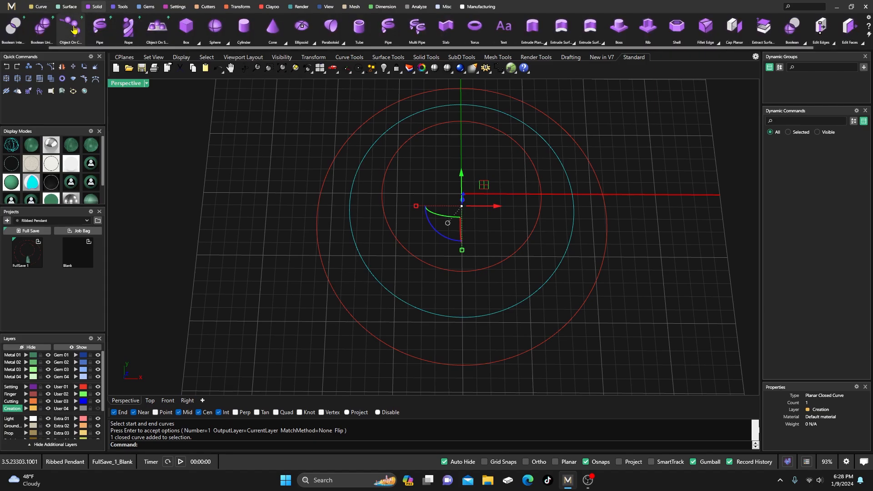
{"action": "left_click", "coordinate": [70, 28]}
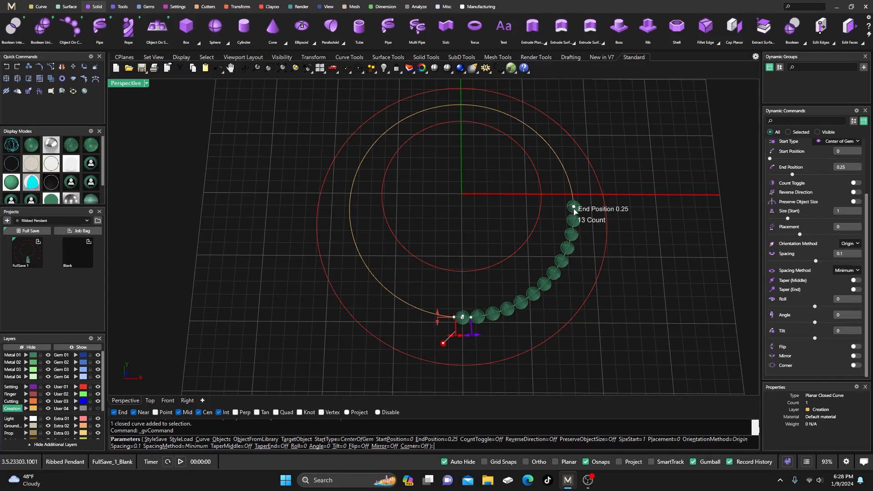
{"action": "left_click_drag", "start_coordinate": [574, 208], "coordinate": [464, 108]}
Replace the repeated object with "ribbed style" from the ObjectOnCurve library
{"action": "scroll", "coordinate": [370, 209], "scroll_direction": "down", "scroll_amount": 5}
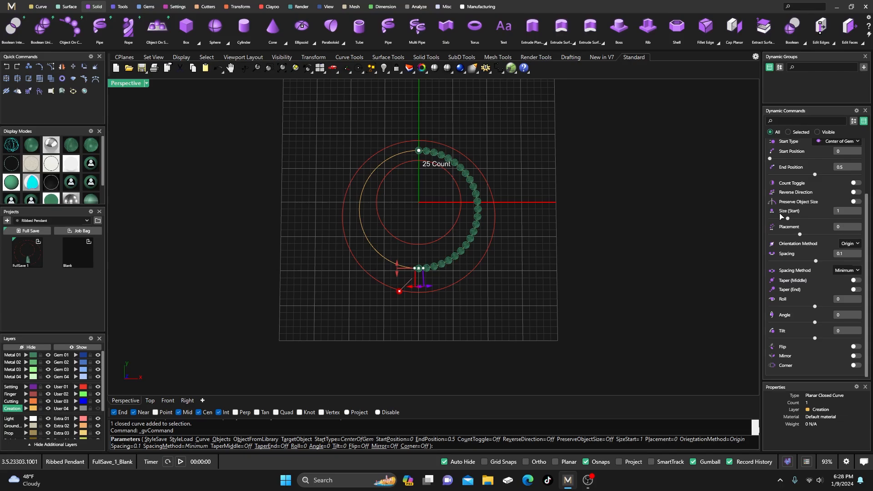
{"action": "scroll", "coordinate": [781, 216], "scroll_direction": "up", "scroll_amount": 3}
{"action": "left_click", "coordinate": [844, 193]}
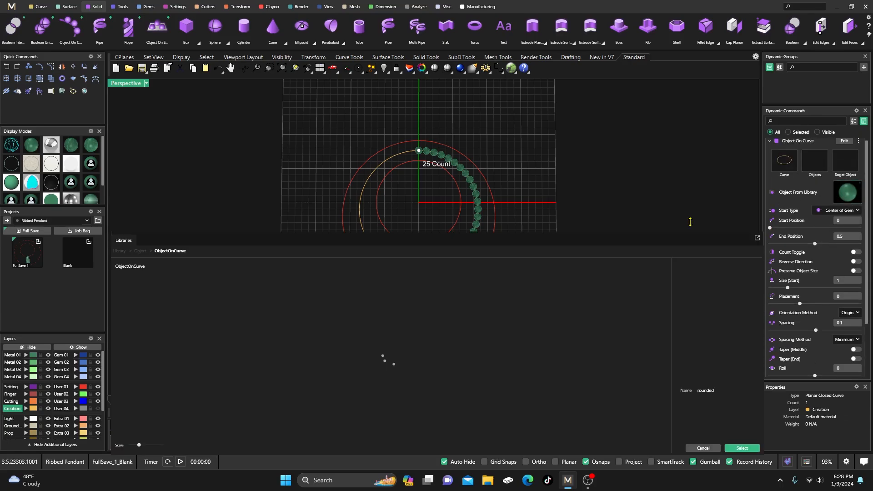
{"action": "scroll", "coordinate": [473, 308], "scroll_direction": "down", "scroll_amount": 3}
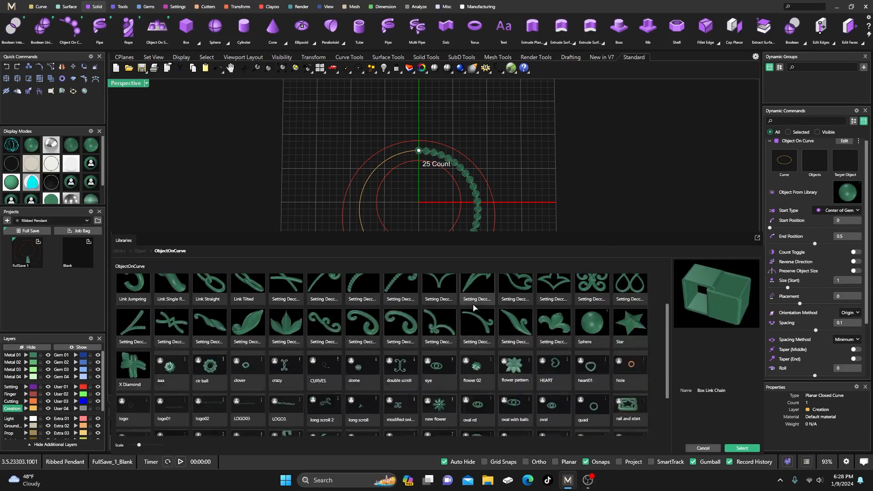
{"action": "scroll", "coordinate": [473, 307], "scroll_direction": "down", "scroll_amount": 3}
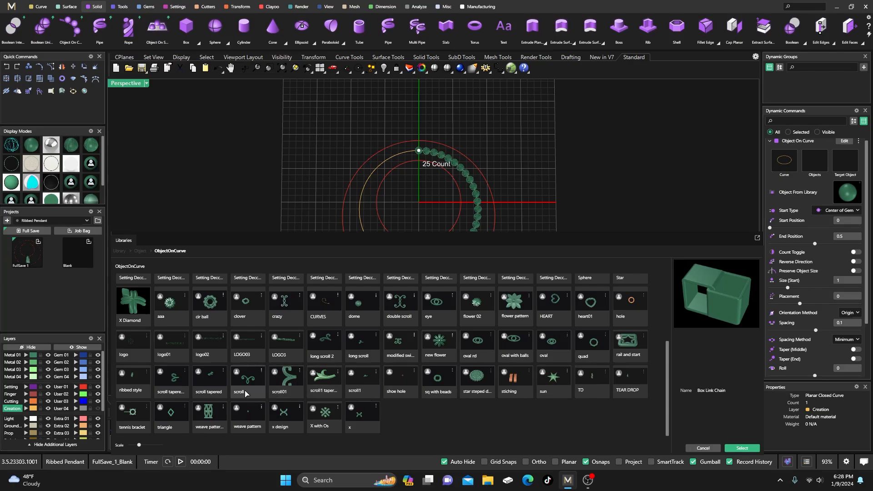
{"action": "double_click", "coordinate": [133, 383]}
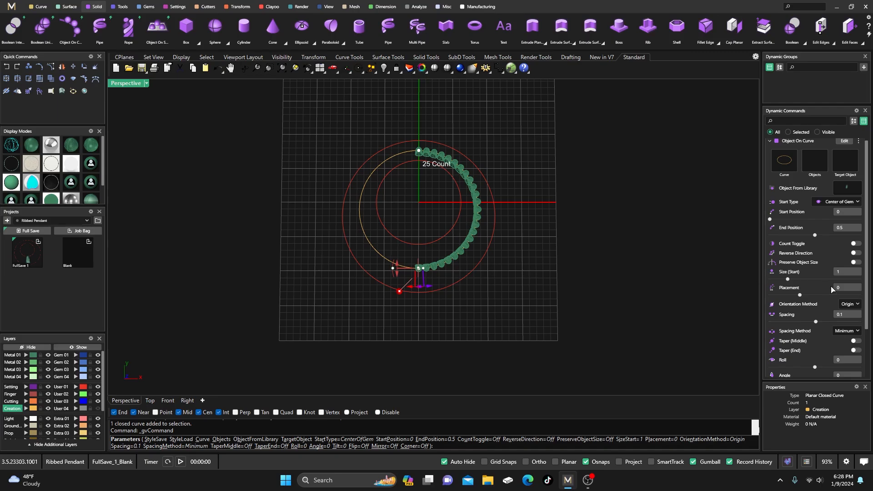
Set the ribs' orientation method to Down and turn on Taper (End)
{"action": "left_click", "coordinate": [855, 304]}
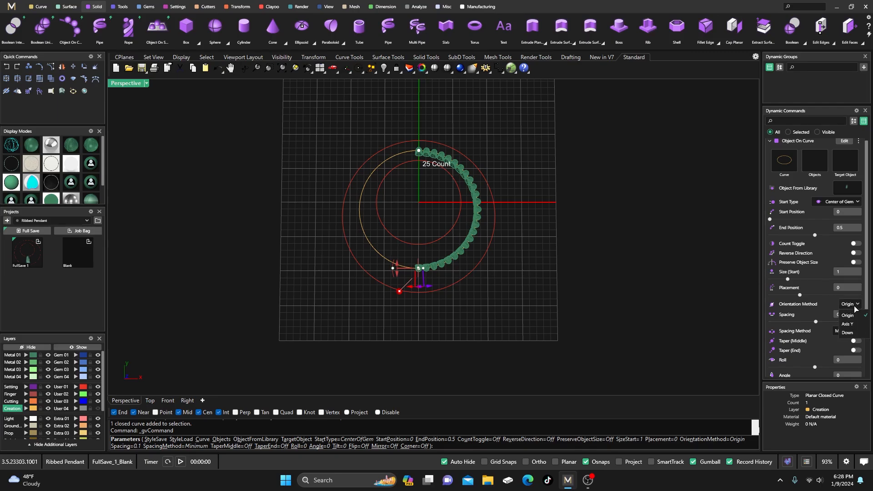
{"action": "left_click", "coordinate": [848, 333]}
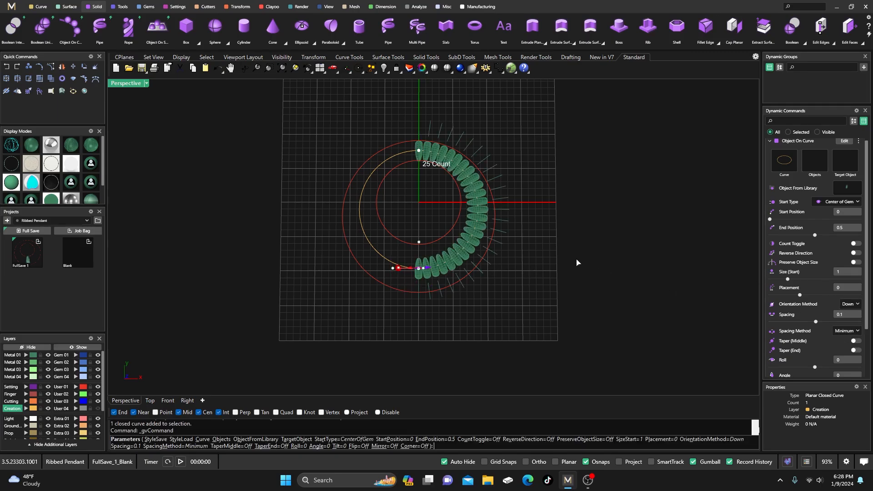
{"action": "scroll", "coordinate": [454, 295], "scroll_direction": "up", "scroll_amount": 4}
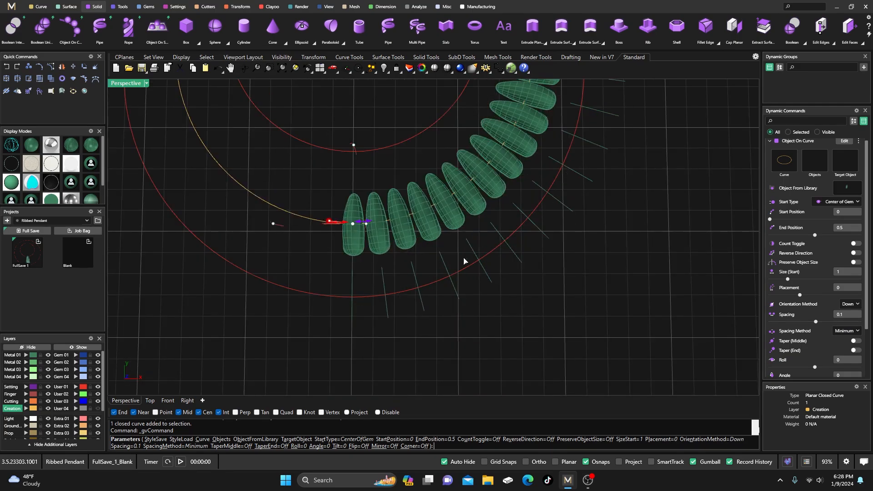
{"action": "scroll", "coordinate": [393, 286], "scroll_direction": "down", "scroll_amount": 2}
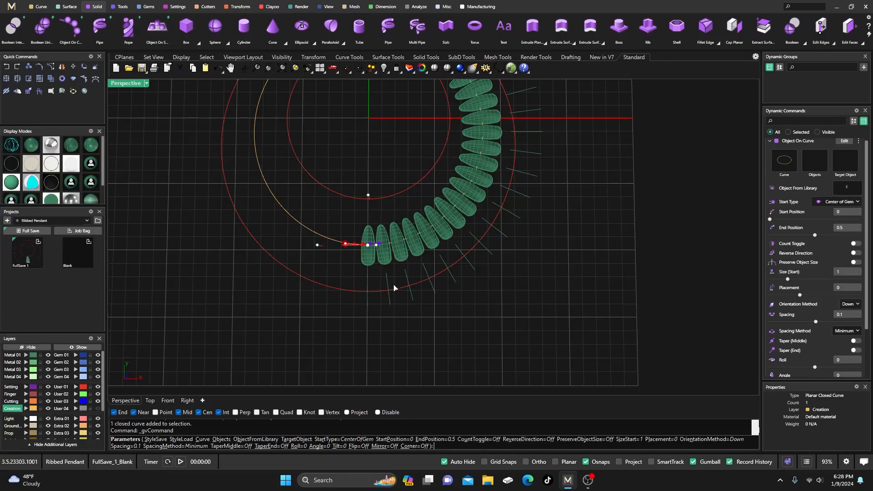
{"action": "scroll", "coordinate": [394, 288], "scroll_direction": "down", "scroll_amount": 2}
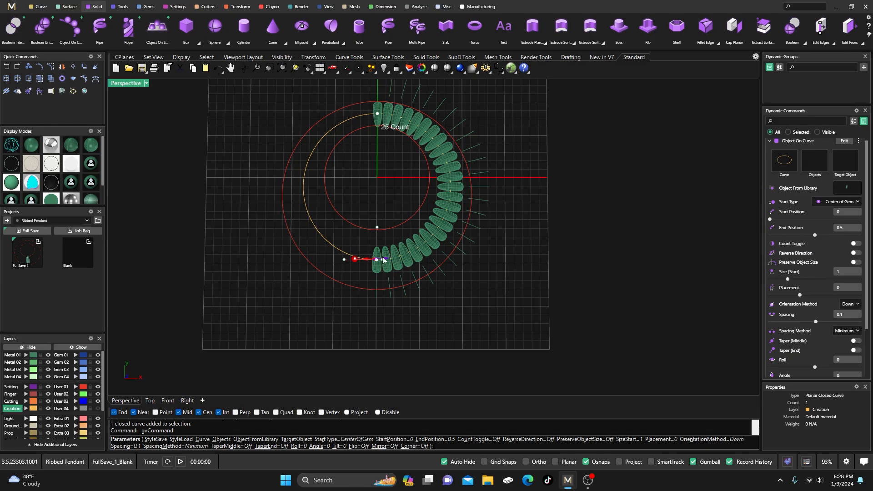
{"action": "right_click_drag", "start_coordinate": [398, 184], "coordinate": [417, 170]}
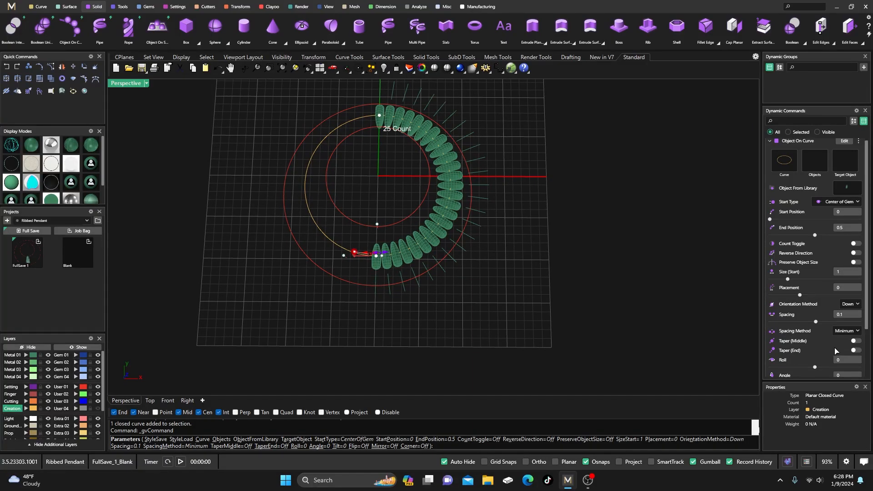
{"action": "left_click", "coordinate": [854, 350]}
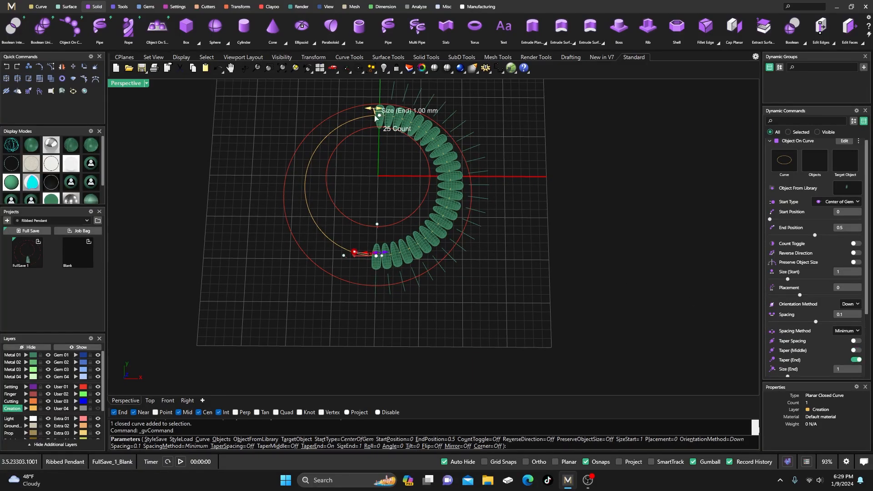
Enlarge the ribs' start size to 2.30 mm so the first rib spans the two circles
{"action": "double_click", "coordinate": [125, 83]}
{"action": "scroll", "coordinate": [269, 149], "scroll_direction": "down", "scroll_amount": 10}
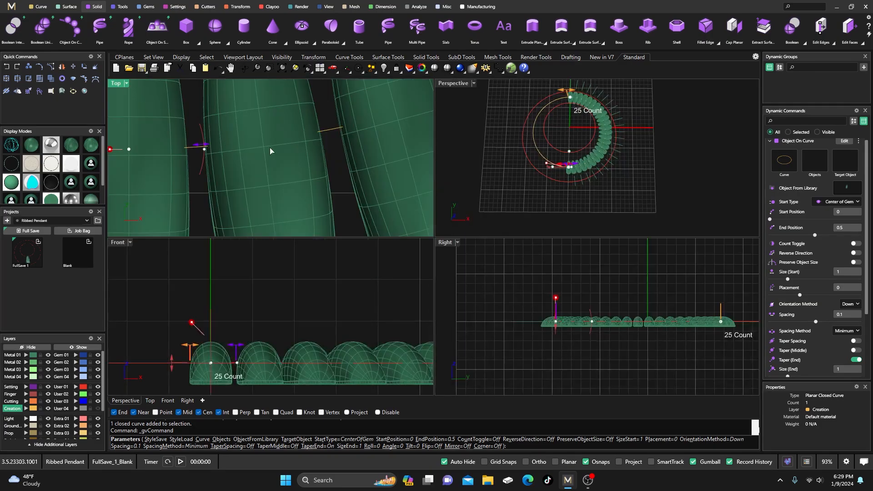
{"action": "scroll", "coordinate": [270, 150], "scroll_direction": "down", "scroll_amount": 2}
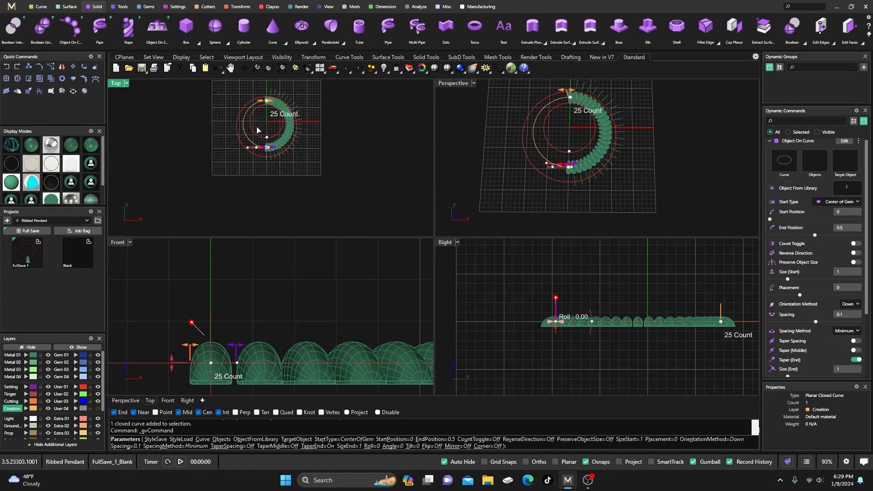
{"action": "scroll", "coordinate": [273, 165], "scroll_direction": "down", "scroll_amount": 3}
{"action": "scroll", "coordinate": [272, 165], "scroll_direction": "up", "scroll_amount": 8}
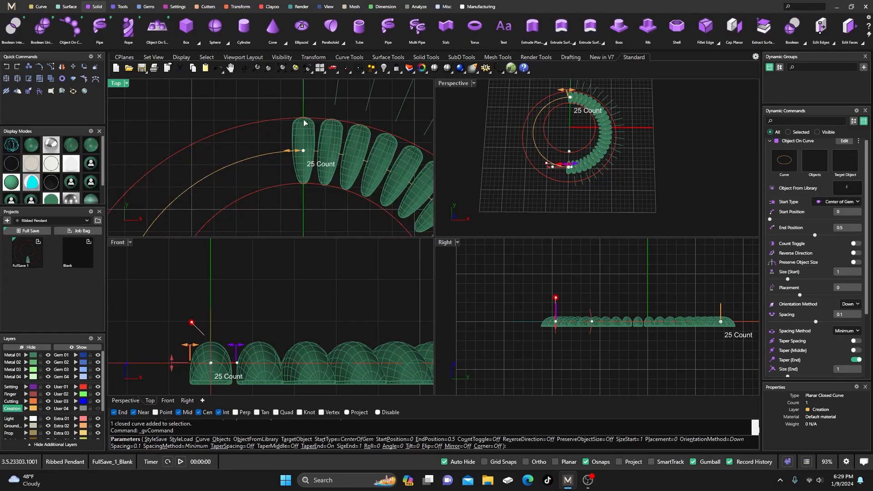
{"action": "scroll", "coordinate": [288, 119], "scroll_direction": "down", "scroll_amount": 4}
{"action": "scroll", "coordinate": [291, 196], "scroll_direction": "up", "scroll_amount": 4}
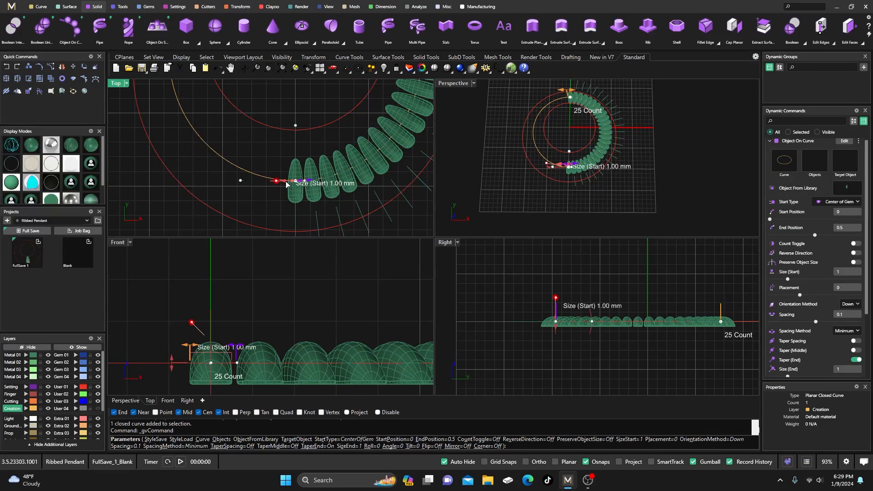
{"action": "left_click_drag", "start_coordinate": [287, 183], "coordinate": [270, 182]}
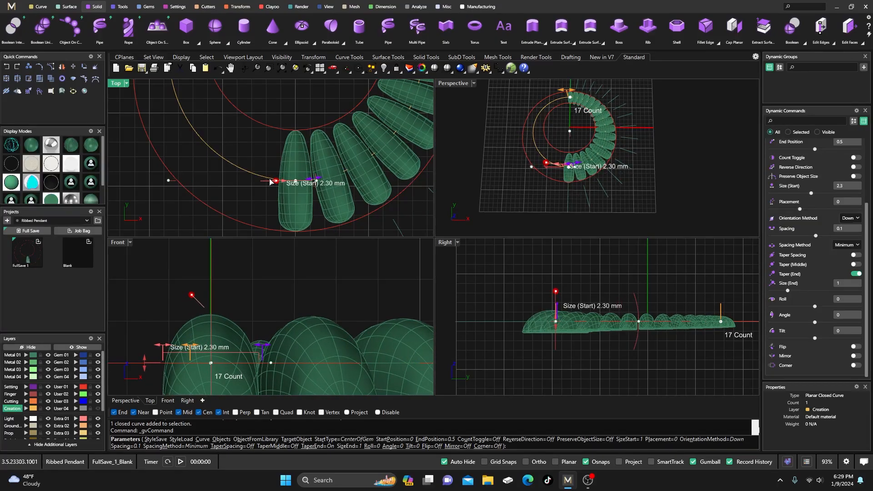
Overlap the ribs along the curve by reducing their spacing to -0.46 mm
{"action": "scroll", "coordinate": [278, 184], "scroll_direction": "down", "scroll_amount": 8}
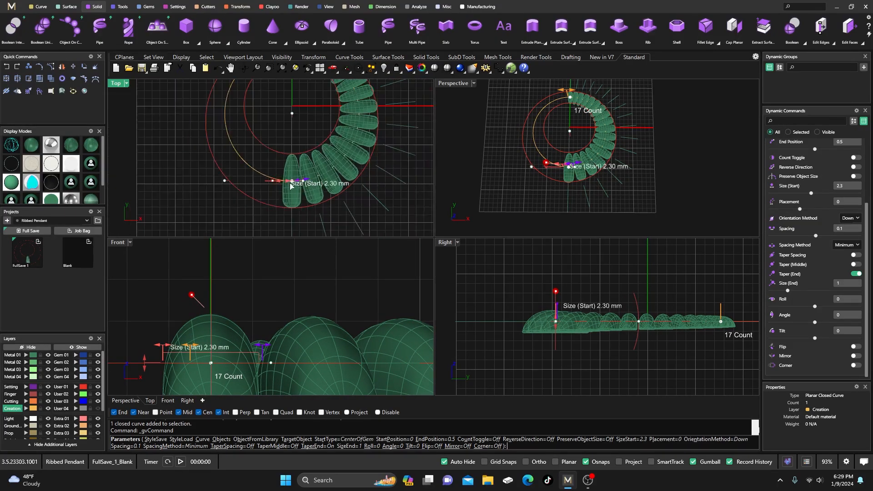
{"action": "right_click_drag", "start_coordinate": [291, 190], "coordinate": [275, 209]}
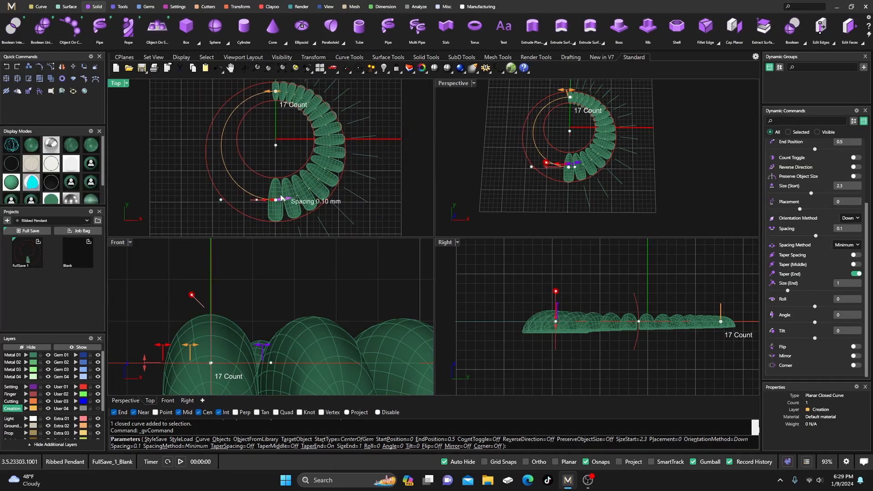
{"action": "scroll", "coordinate": [287, 198], "scroll_direction": "up", "scroll_amount": 6}
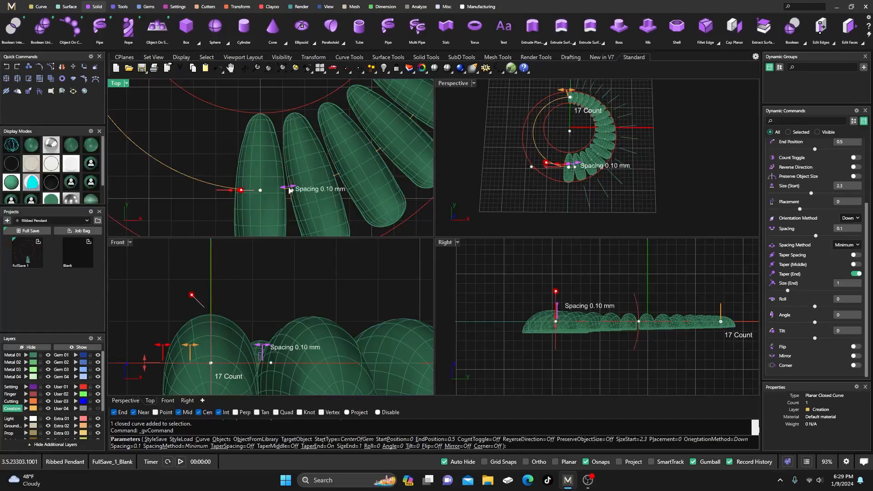
{"action": "left_click_drag", "start_coordinate": [289, 190], "coordinate": [276, 189]}
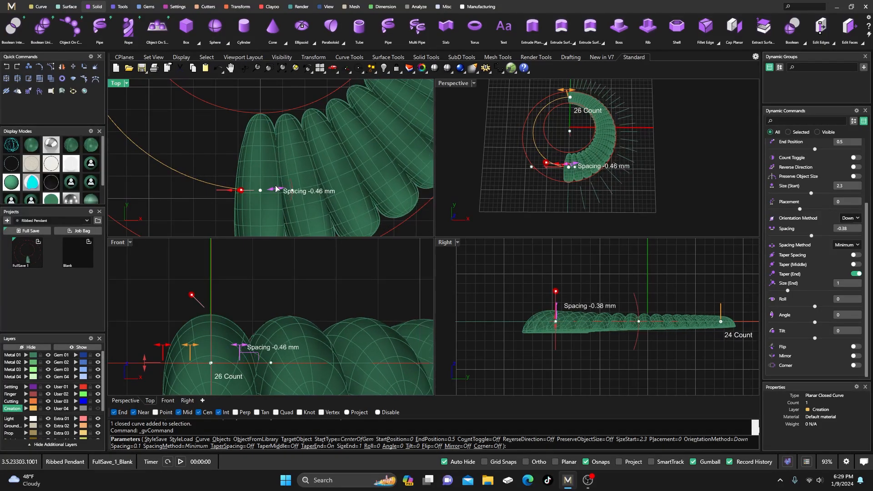
Turn on Taper Spacing for the ribs along the half circle
{"action": "scroll", "coordinate": [277, 190], "scroll_direction": "down", "scroll_amount": 3}
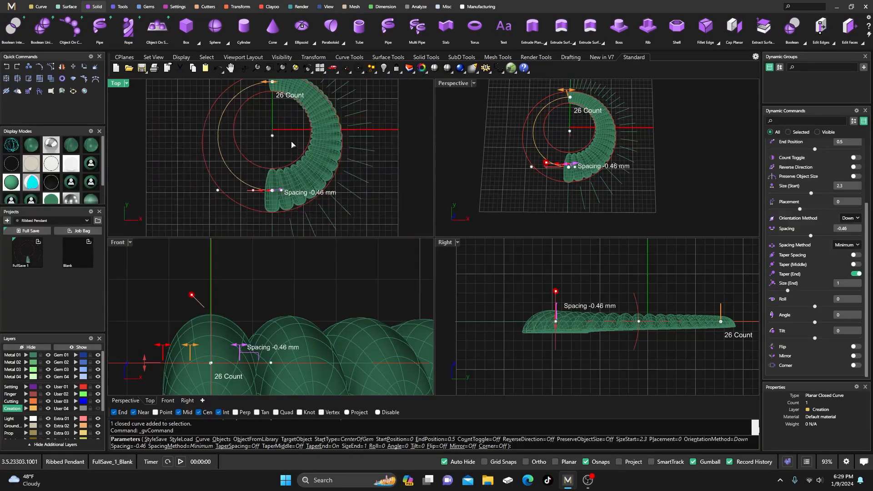
{"action": "scroll", "coordinate": [288, 119], "scroll_direction": "up", "scroll_amount": 1}
{"action": "scroll", "coordinate": [296, 168], "scroll_direction": "up", "scroll_amount": 2}
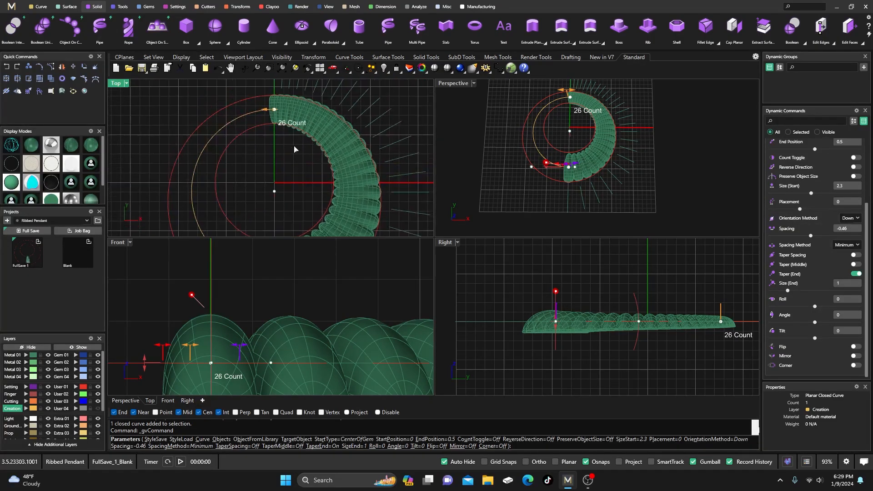
{"action": "scroll", "coordinate": [317, 123], "scroll_direction": "down", "scroll_amount": 2}
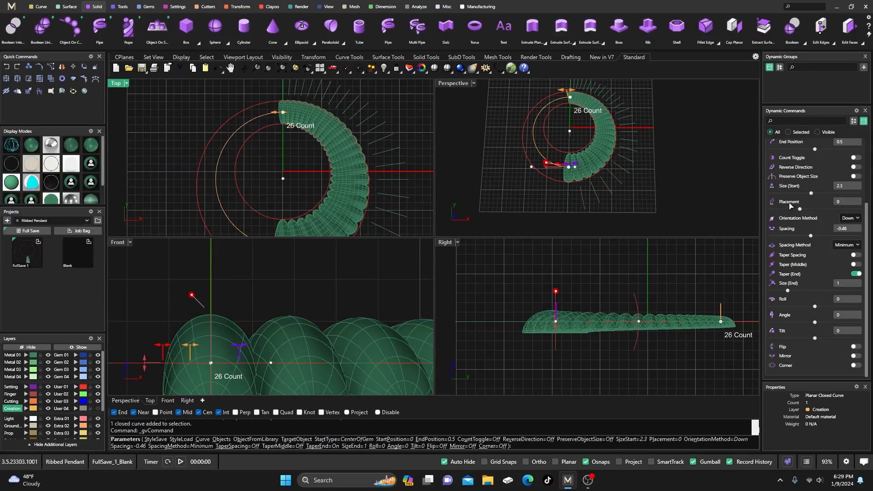
{"action": "scroll", "coordinate": [794, 204], "scroll_direction": "up", "scroll_amount": 2}
{"action": "scroll", "coordinate": [796, 212], "scroll_direction": "up", "scroll_amount": 1}
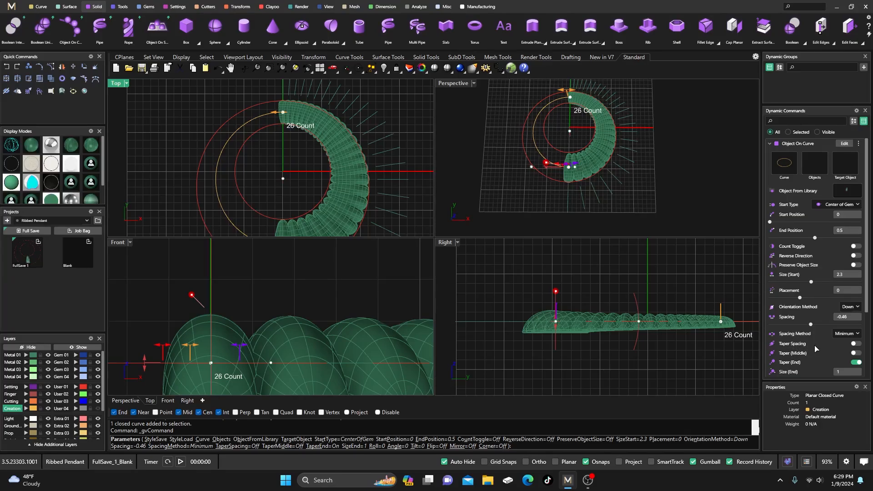
{"action": "left_click", "coordinate": [855, 344]}
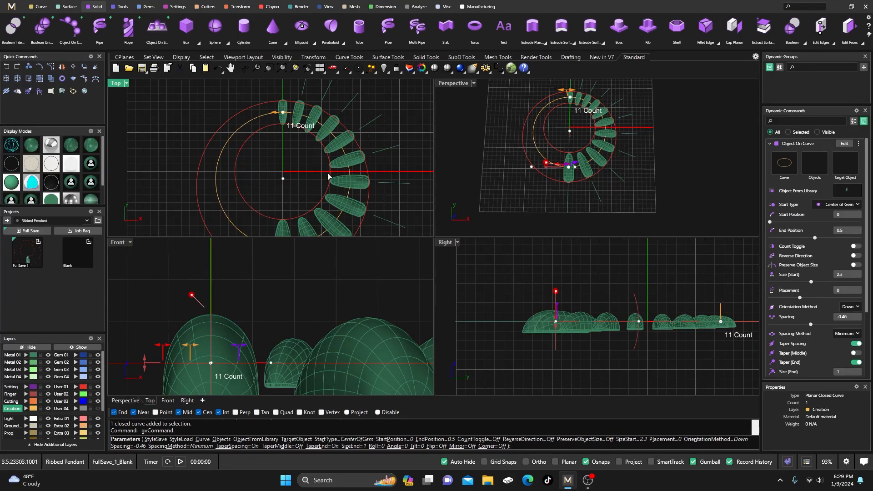
Tighten the overlap between the ribs by reducing their spacing to -1.26 mm
{"action": "scroll", "coordinate": [293, 150], "scroll_direction": "down", "scroll_amount": 6}
{"action": "scroll", "coordinate": [289, 211], "scroll_direction": "up", "scroll_amount": 6}
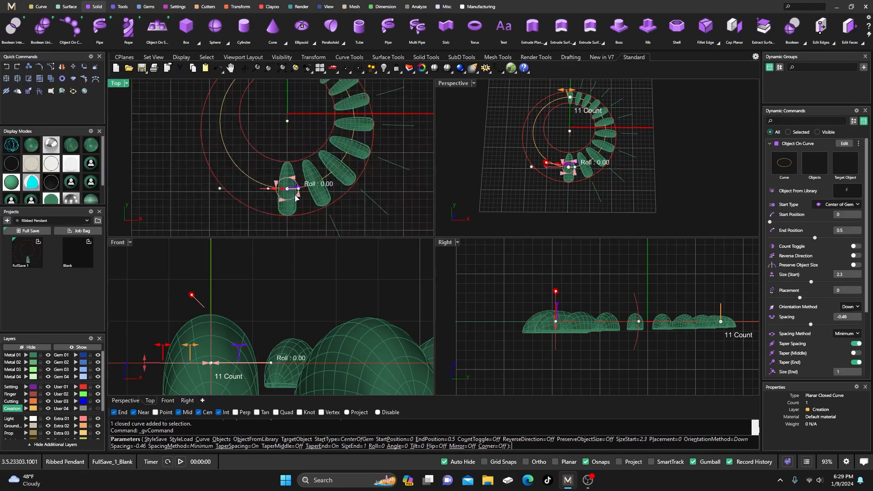
{"action": "scroll", "coordinate": [295, 192], "scroll_direction": "up", "scroll_amount": 3}
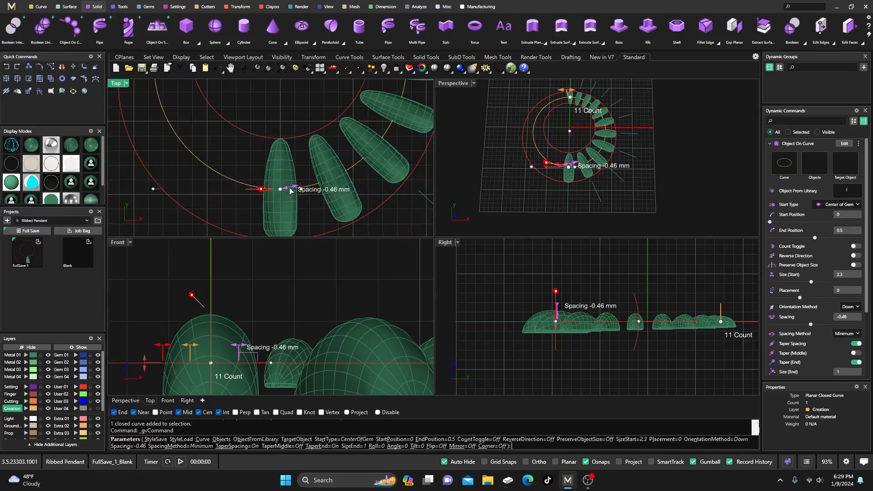
{"action": "left_click_drag", "start_coordinate": [290, 190], "coordinate": [279, 189]}
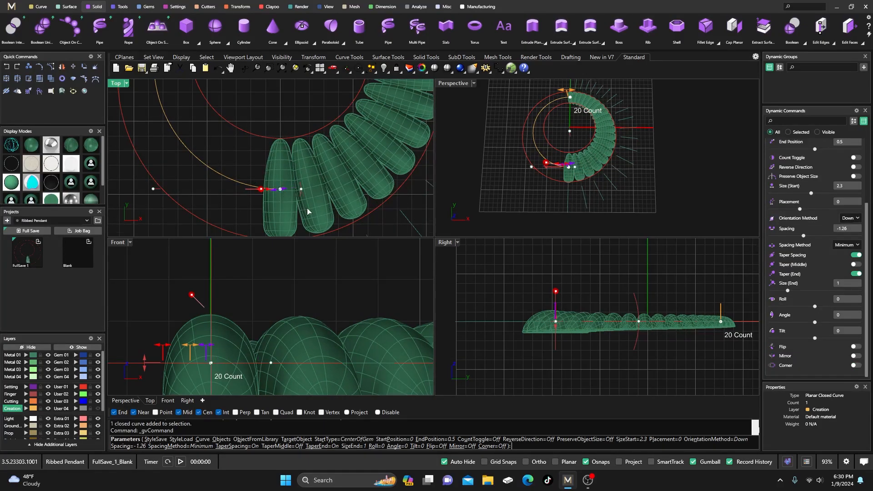
Turn Taper Spacing off and back on to compare how the ribs distribute along the half circle
{"action": "scroll", "coordinate": [307, 209], "scroll_direction": "down", "scroll_amount": 4}
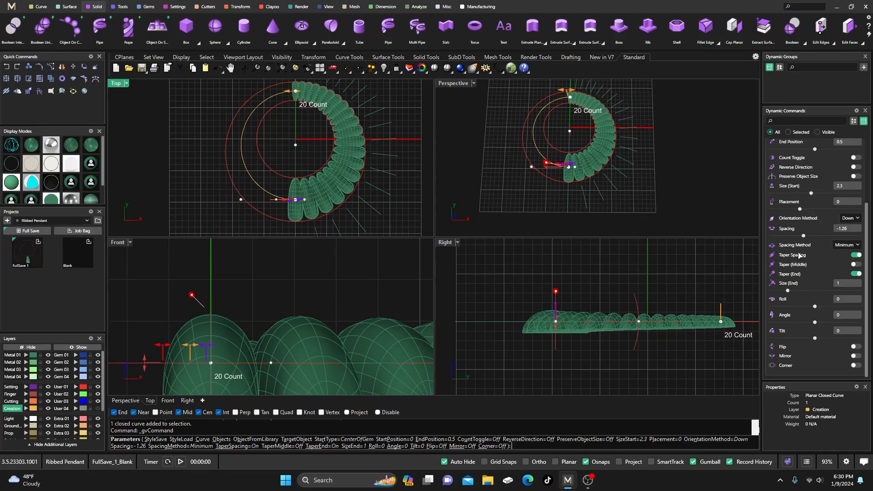
{"action": "left_click", "coordinate": [858, 256]}
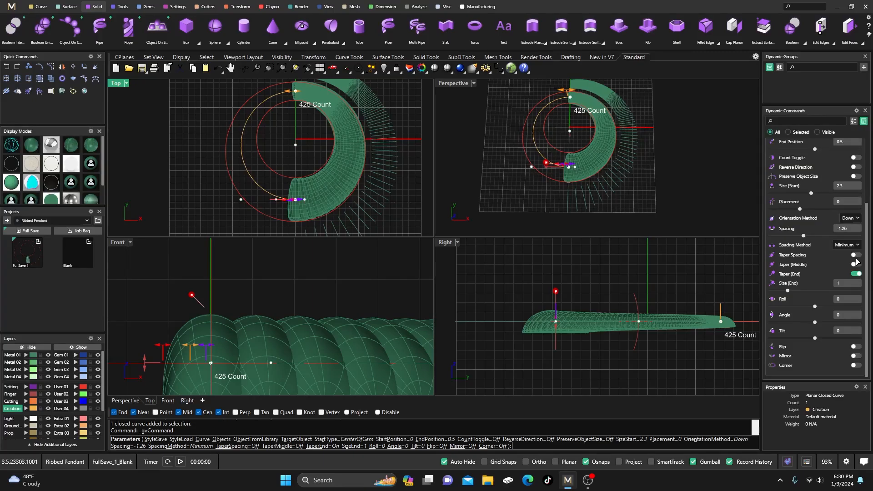
{"action": "left_click", "coordinate": [857, 256]}
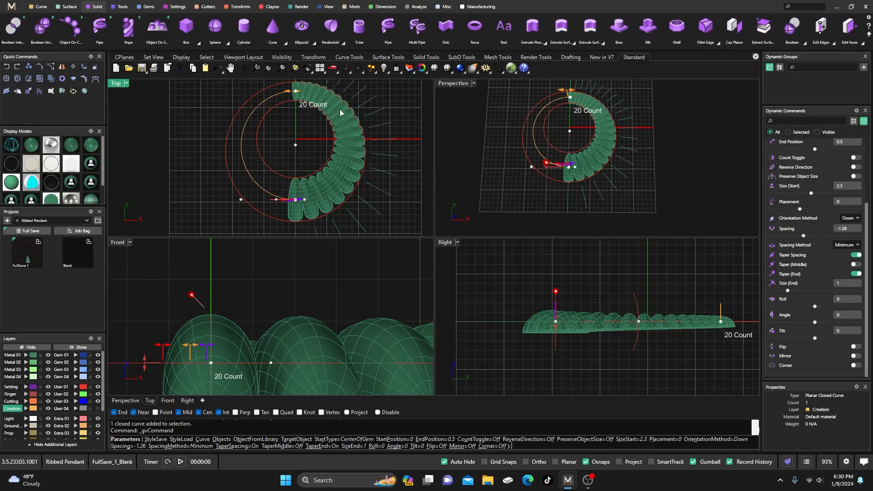
Reduce the rib spacing further to -1.36 mm
{"action": "scroll", "coordinate": [320, 203], "scroll_direction": "up", "scroll_amount": 5}
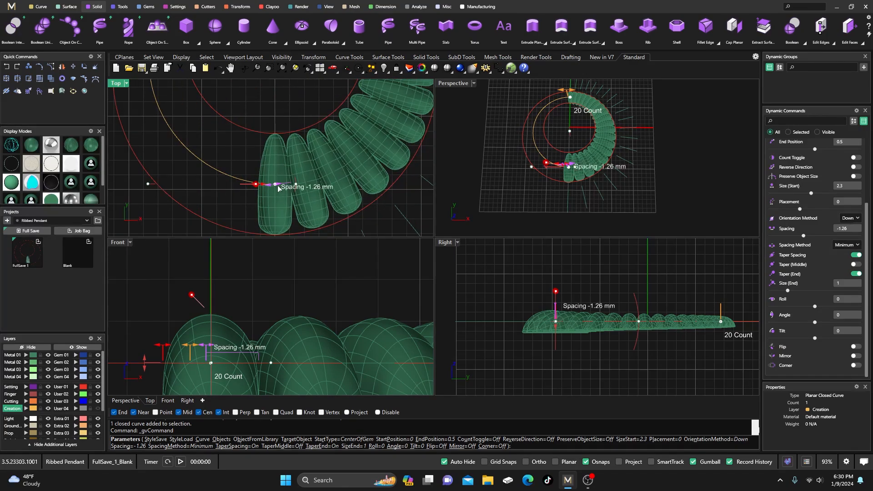
{"action": "mouse_move", "coordinate": [278, 188]}
{"action": "left_mouse_down"}
{"action": "mouse_move", "coordinate": [286, 187]}
{"action": "mouse_move", "coordinate": [272, 187]}
{"action": "left_mouse_up"}
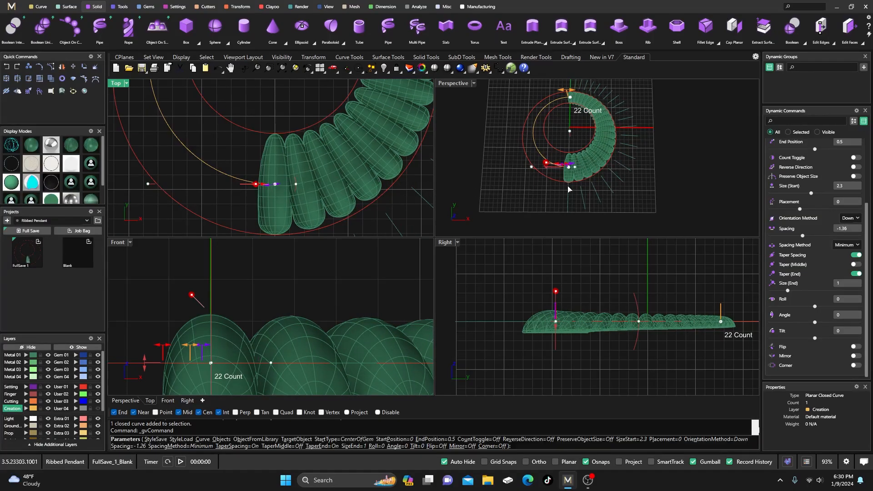
Examine the overlap between neighbouring ribs up close in the Perspective view and maximize that viewport
{"action": "scroll", "coordinate": [571, 191], "scroll_direction": "up", "scroll_amount": 5}
{"action": "right_click_drag", "start_coordinate": [567, 193], "coordinate": [580, 119]}
{"action": "scroll", "coordinate": [574, 148], "scroll_direction": "up", "scroll_amount": 3}
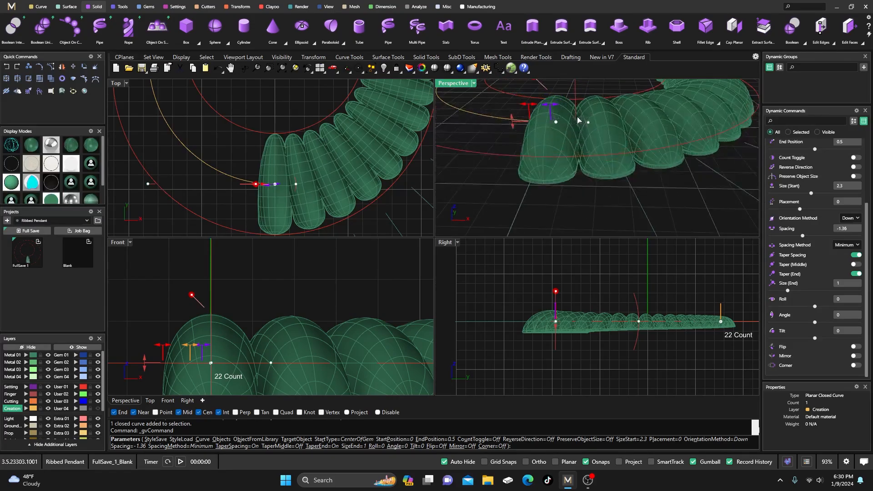
{"action": "scroll", "coordinate": [564, 148], "scroll_direction": "up", "scroll_amount": 3}
{"action": "scroll", "coordinate": [563, 150], "scroll_direction": "down", "scroll_amount": 8}
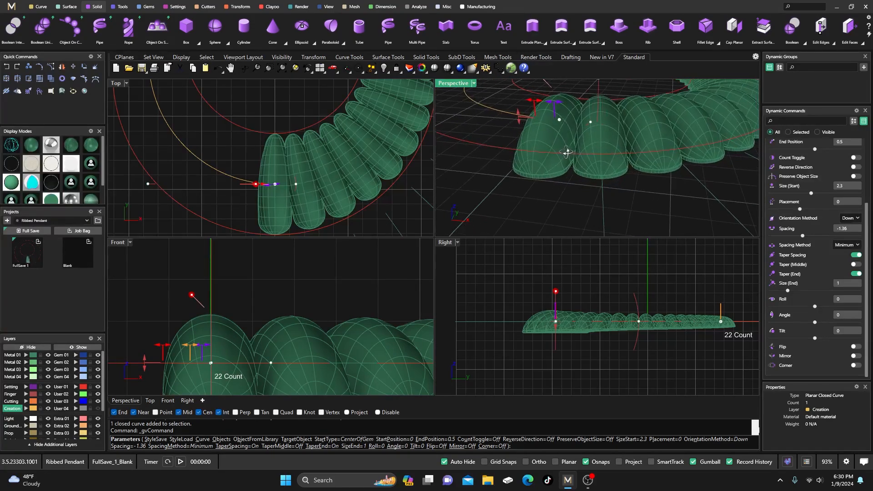
{"action": "right_click_drag", "start_coordinate": [576, 176], "coordinate": [527, 175]}
{"action": "double_click", "coordinate": [460, 85]}
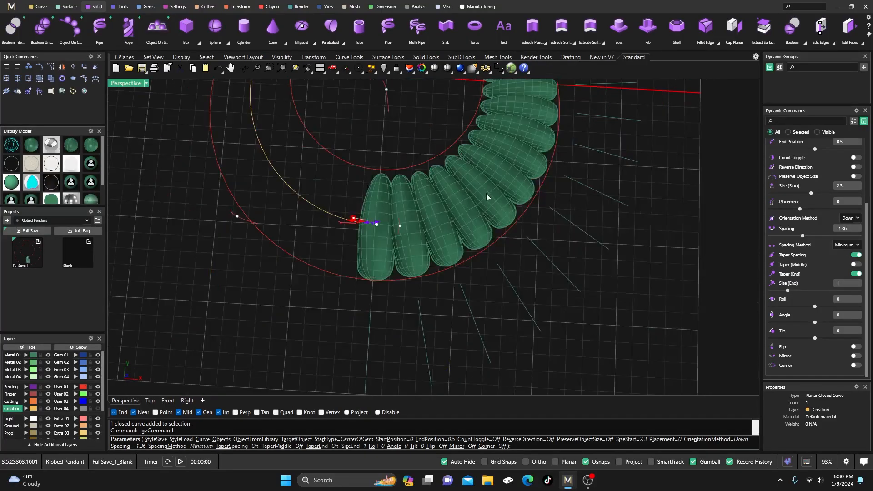
Accept the Object On Curve array of tapered ribs along the half circle and ungroup its ribs and curves
{"action": "scroll", "coordinate": [486, 193], "scroll_direction": "down", "scroll_amount": 5}
{"action": "scroll", "coordinate": [472, 127], "scroll_direction": "up", "scroll_amount": 8}
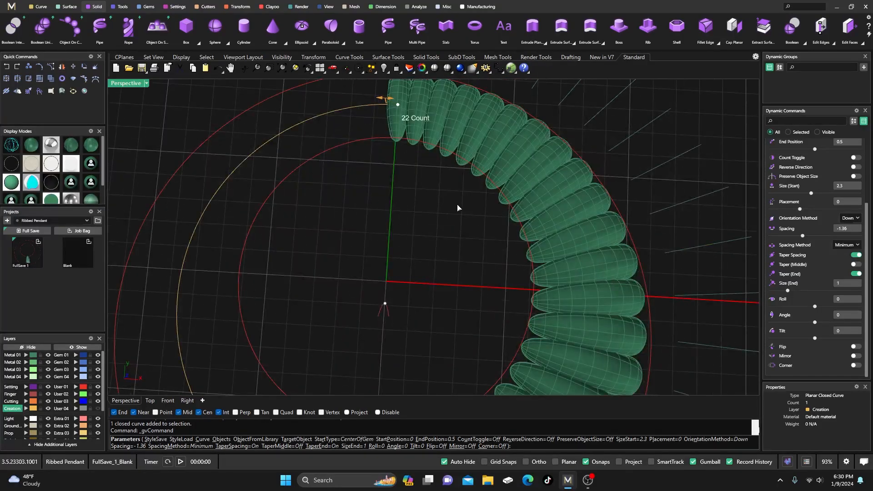
{"action": "scroll", "coordinate": [452, 200], "scroll_direction": "down", "scroll_amount": 10}
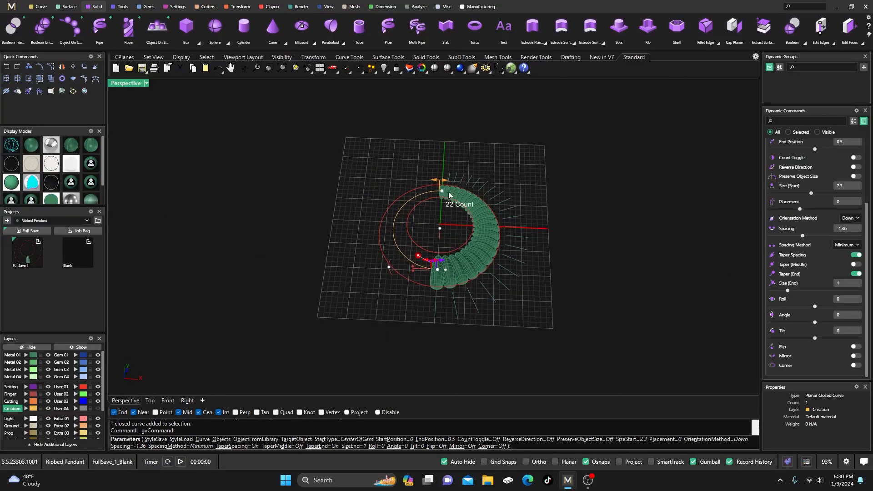
{"action": "key", "text": "Return"}
{"action": "left_click", "coordinate": [467, 272]}
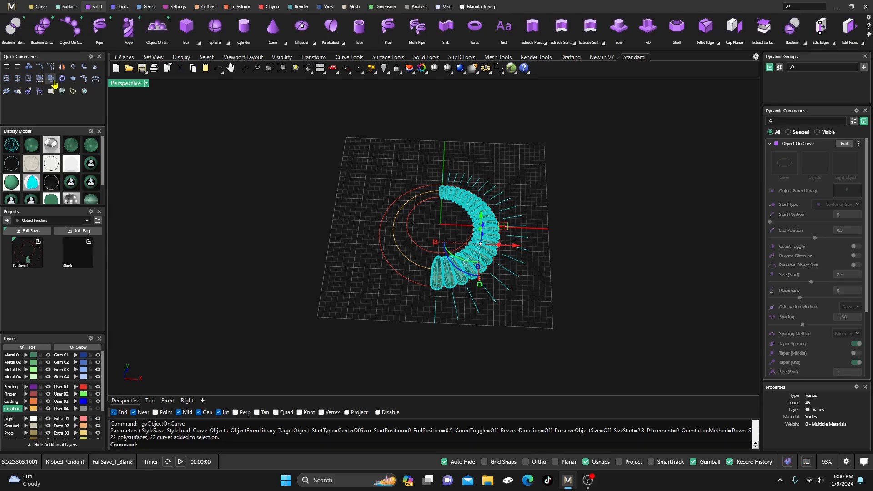
{"action": "left_click", "coordinate": [420, 154]}
Delete the leftover short straight curves radiating outward around the half ring of ribs
{"action": "left_click_drag", "start_coordinate": [483, 173], "coordinate": [449, 180]}
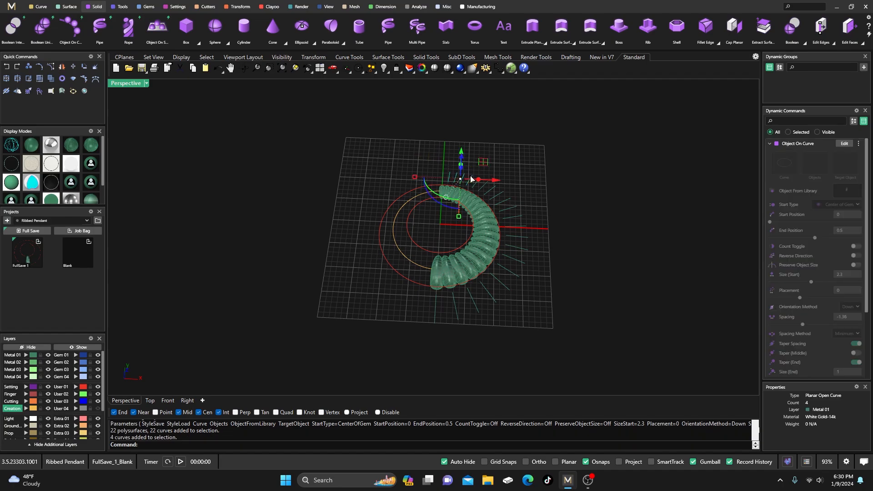
{"action": "key", "text": "Delete"}
{"action": "left_click_drag", "start_coordinate": [537, 272], "coordinate": [441, 112]}
{"action": "key", "text": "Delete"}
{"action": "scroll", "coordinate": [526, 236], "scroll_direction": "up", "scroll_amount": 5}
{"action": "key", "text": "Delete"}
{"action": "key", "text": "Delete"}
{"action": "key", "text": "Delete"}
{"action": "scroll", "coordinate": [457, 122], "scroll_direction": "down", "scroll_amount": 8}
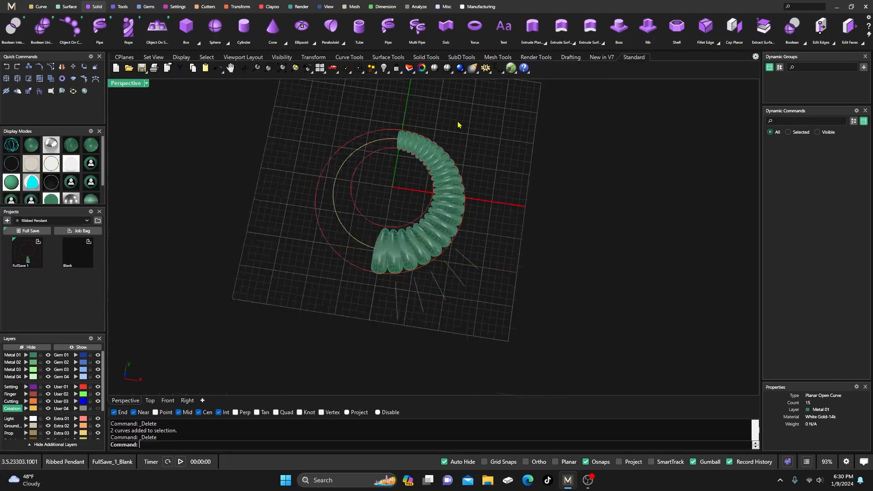
{"action": "left_click_drag", "start_coordinate": [481, 276], "coordinate": [450, 245]}
{"action": "key", "text": "Delete"}
{"action": "key", "text": "Delete"}
{"action": "left_click_drag", "start_coordinate": [461, 287], "coordinate": [439, 257]}
{"action": "key", "text": "Delete"}
{"action": "left_click_drag", "start_coordinate": [478, 267], "coordinate": [453, 232]}
{"action": "key", "text": "Delete"}
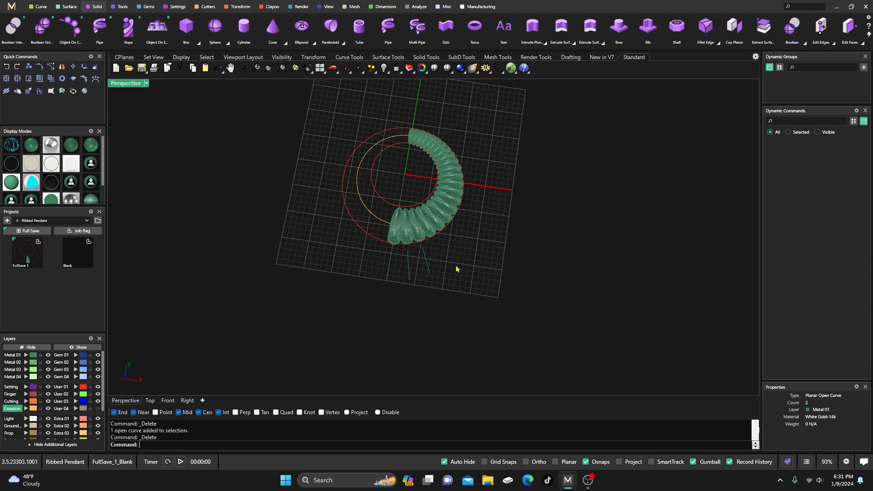
{"action": "left_click_drag", "start_coordinate": [441, 277], "coordinate": [401, 265]}
{"action": "key", "text": "Delete"}
Move the three largest ribs, starting from the bottom centre one, to the Metal 04 layer
{"action": "double_click", "coordinate": [124, 83]}
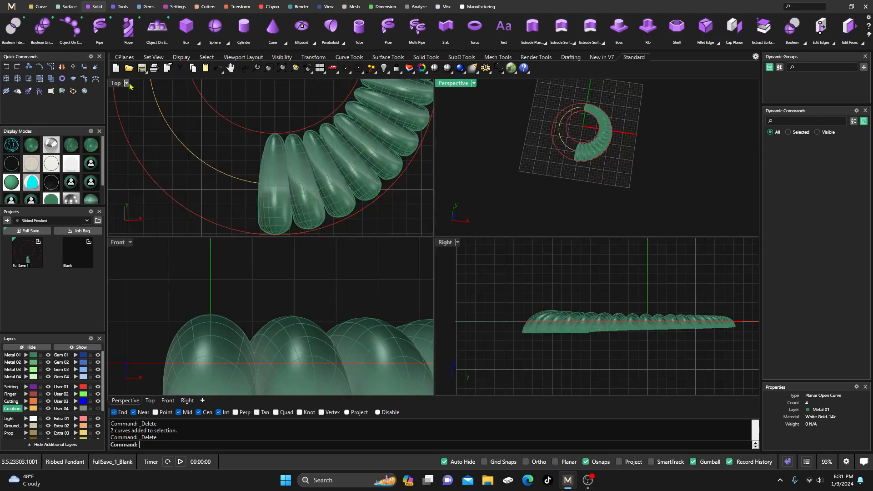
{"action": "scroll", "coordinate": [282, 196], "scroll_direction": "down", "scroll_amount": 5}
{"action": "scroll", "coordinate": [276, 177], "scroll_direction": "up", "scroll_amount": 5}
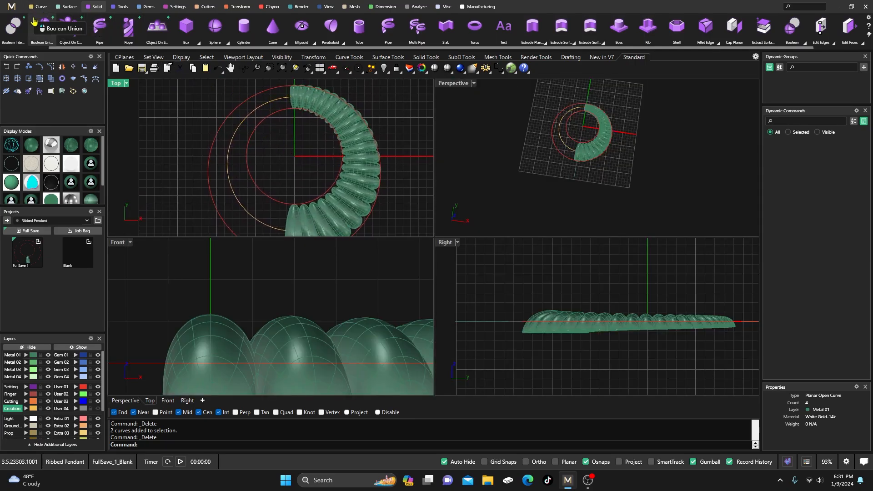
{"action": "scroll", "coordinate": [314, 133], "scroll_direction": "up", "scroll_amount": 2}
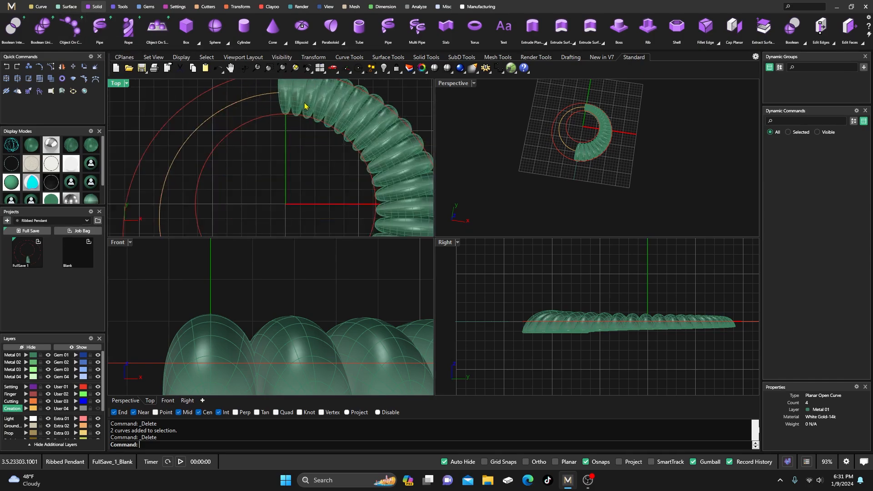
{"action": "scroll", "coordinate": [306, 102], "scroll_direction": "down", "scroll_amount": 3}
{"action": "scroll", "coordinate": [295, 198], "scroll_direction": "up", "scroll_amount": 1}
{"action": "left_click", "coordinate": [295, 197]}
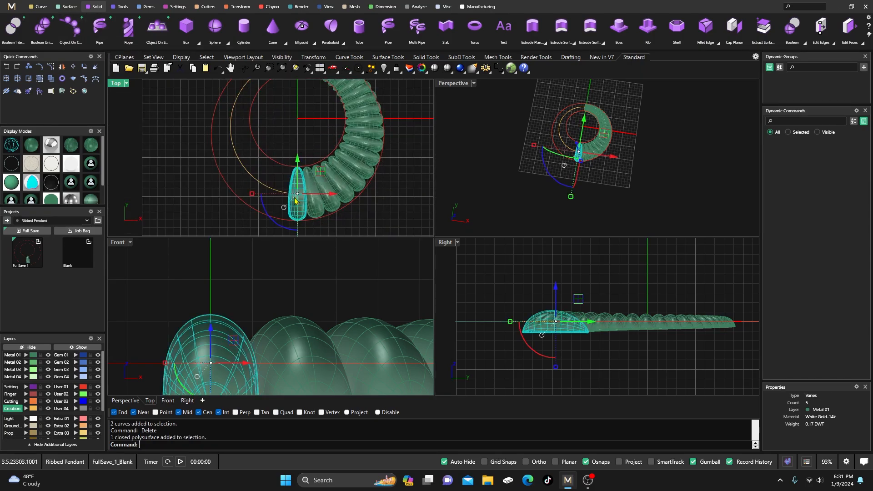
{"action": "scroll", "coordinate": [298, 199], "scroll_direction": "up", "scroll_amount": 2}
{"action": "mouse_move", "coordinate": [307, 138]}
{"action": "right_mouse_down"}
{"action": "mouse_move", "coordinate": [307, 175]}
{"action": "mouse_move", "coordinate": [302, 132]}
{"action": "right_mouse_up"}
{"action": "scroll", "coordinate": [306, 202], "scroll_direction": "up", "scroll_amount": 3}
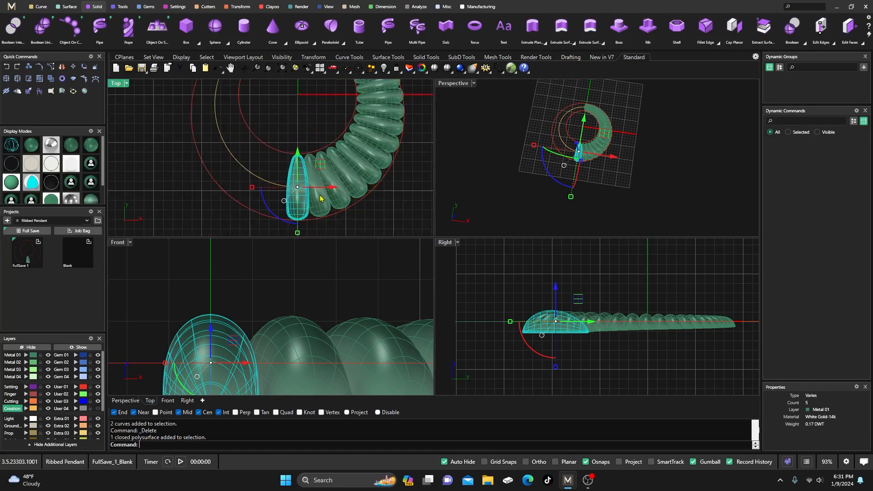
{"action": "left_click", "coordinate": [317, 208], "text": "shift"}
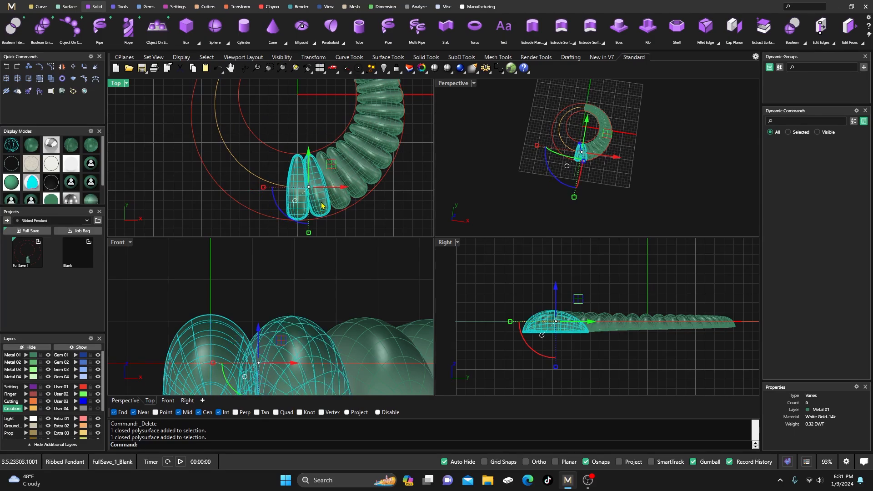
{"action": "left_click", "coordinate": [338, 205], "text": "shift"}
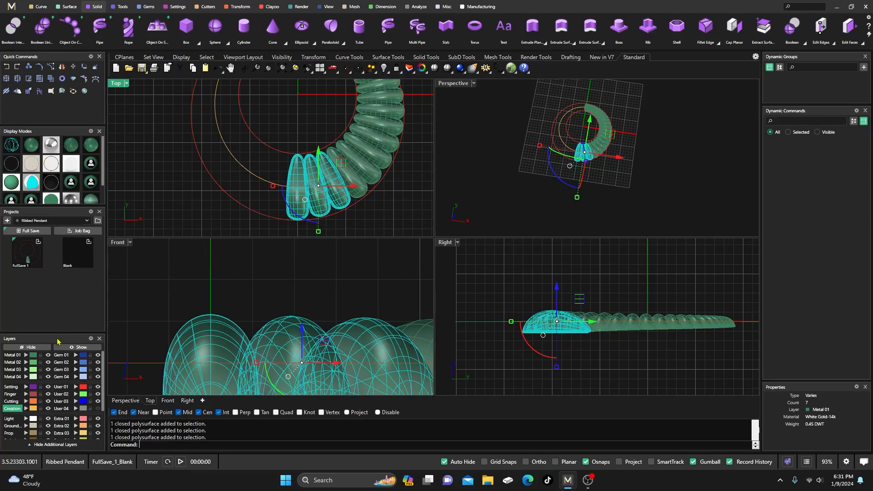
{"action": "left_click", "coordinate": [25, 378]}
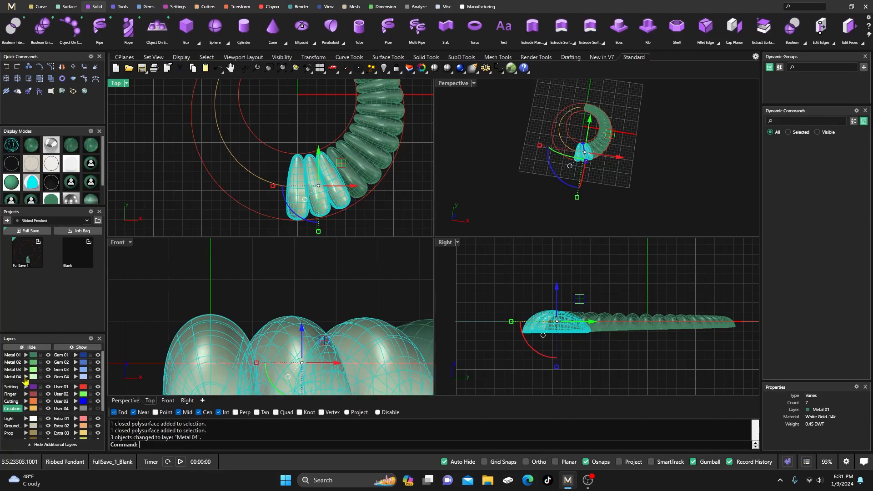
{"action": "left_click", "coordinate": [196, 193]}
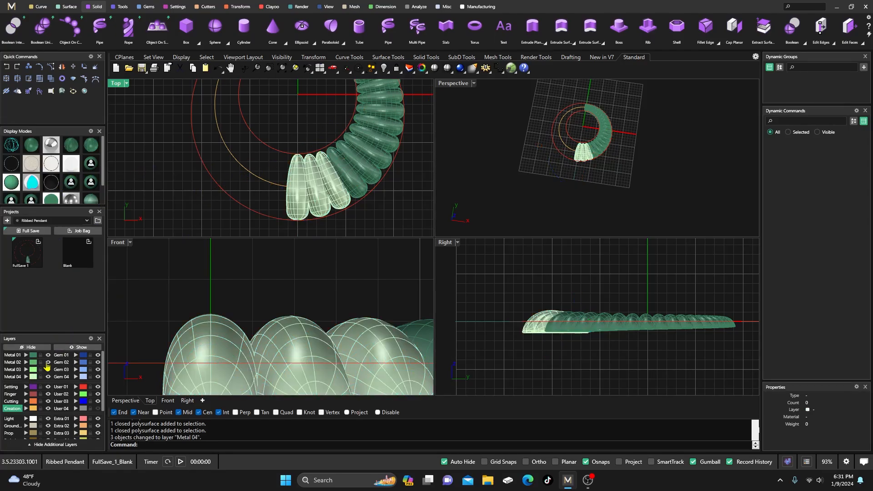
Group all the ribs remaining on the Metal 01 layer and check that they select together
{"action": "left_click", "coordinate": [34, 355]}
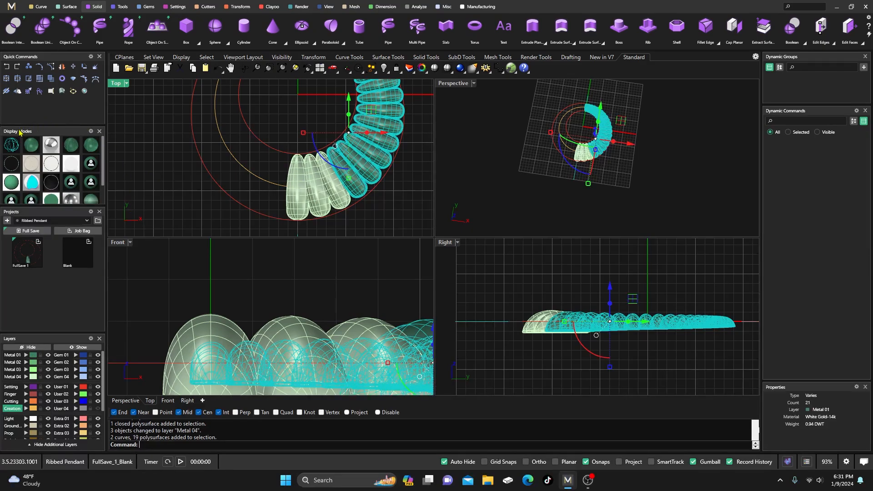
{"action": "left_click", "coordinate": [263, 108]}
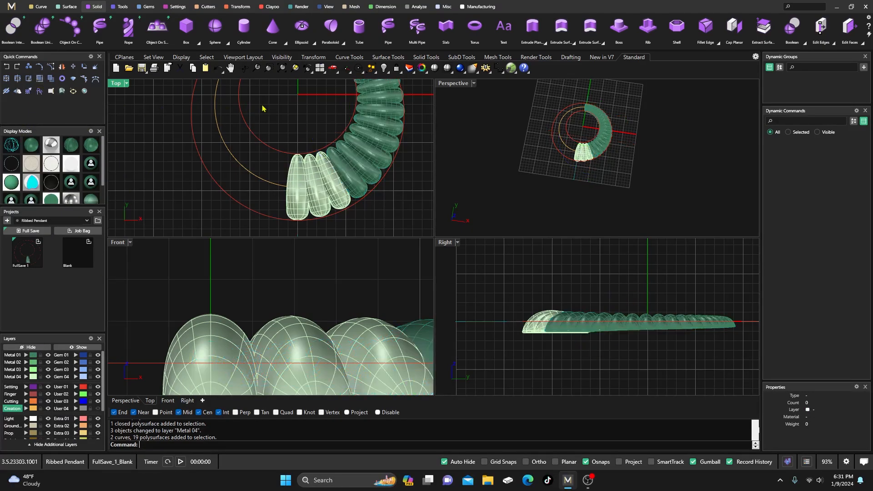
{"action": "double_click", "coordinate": [454, 84]}
{"action": "scroll", "coordinate": [420, 162], "scroll_direction": "up", "scroll_amount": 4}
{"action": "right_click_drag", "start_coordinate": [421, 162], "coordinate": [405, 145]}
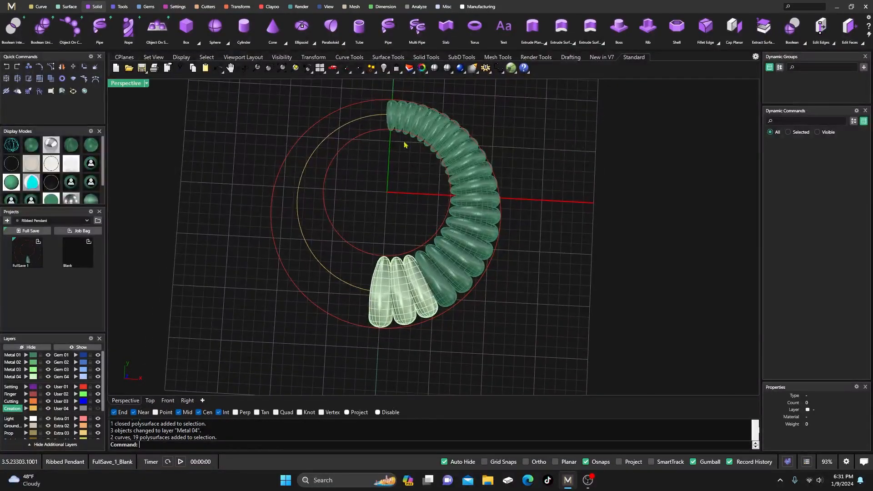
{"action": "left_click", "coordinate": [391, 122]}
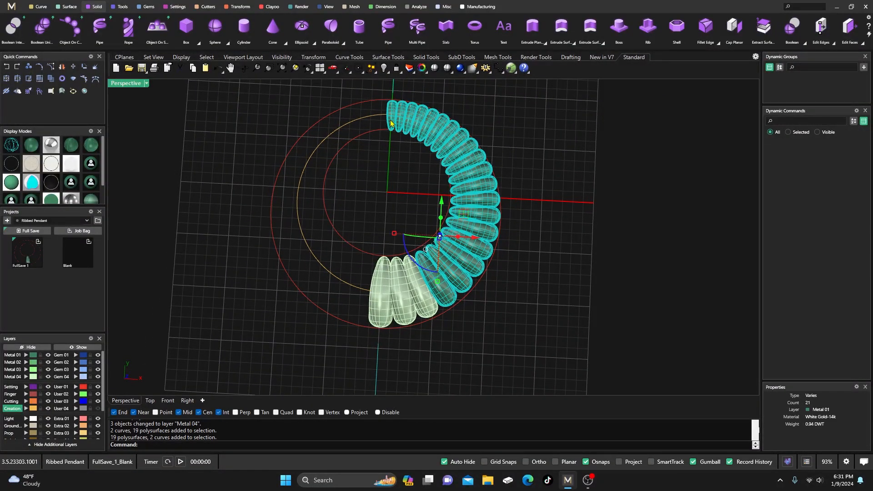
{"action": "left_click", "coordinate": [371, 171]}
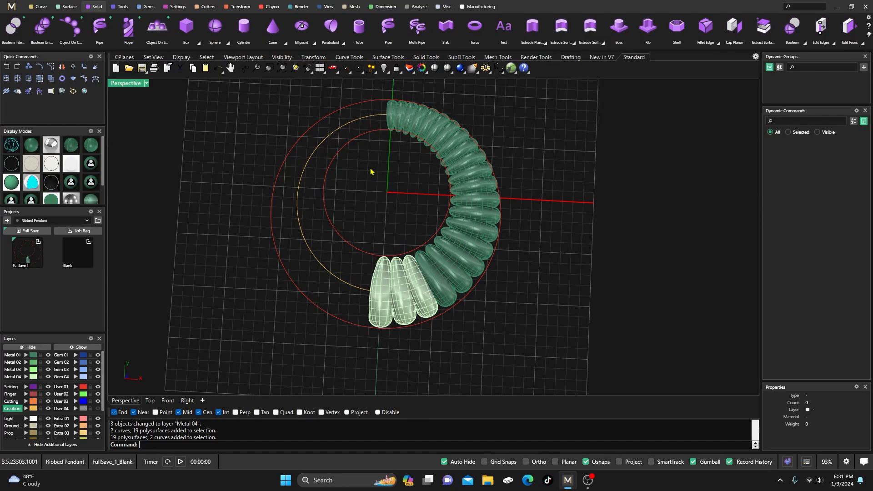
Remove the small rib at the top centre from the Metal 01 group so that it selects on its own
{"action": "left_click", "coordinate": [391, 125]}
{"action": "left_click", "coordinate": [391, 124], "text": "ctrl"}
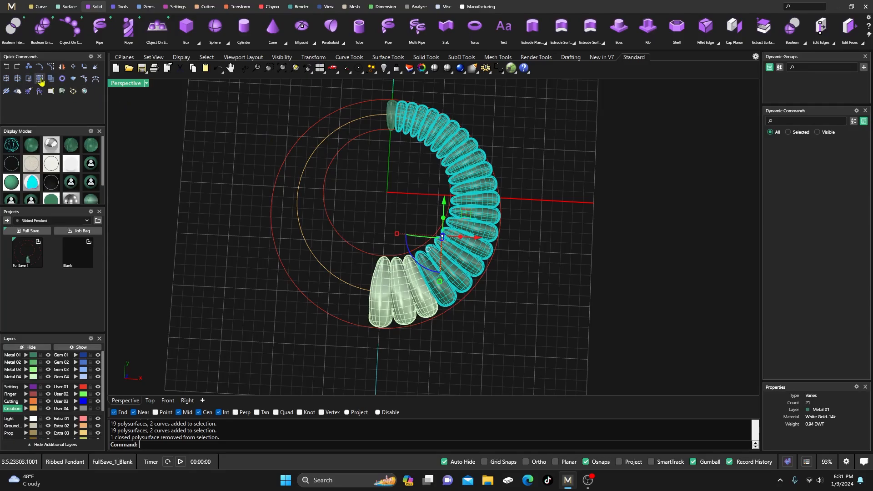
{"action": "left_click", "coordinate": [314, 109]}
{"action": "left_click", "coordinate": [390, 126]}
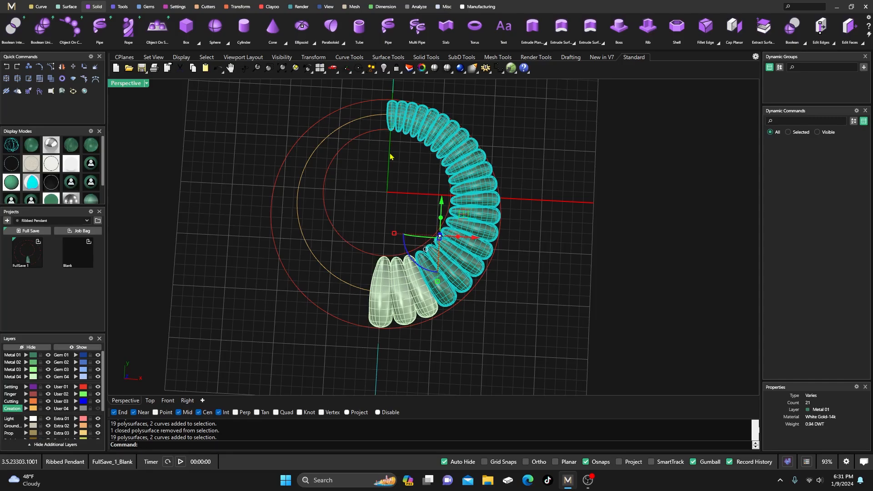
{"action": "scroll", "coordinate": [391, 132], "scroll_direction": "up", "scroll_amount": 2}
{"action": "left_click", "coordinate": [389, 126]}
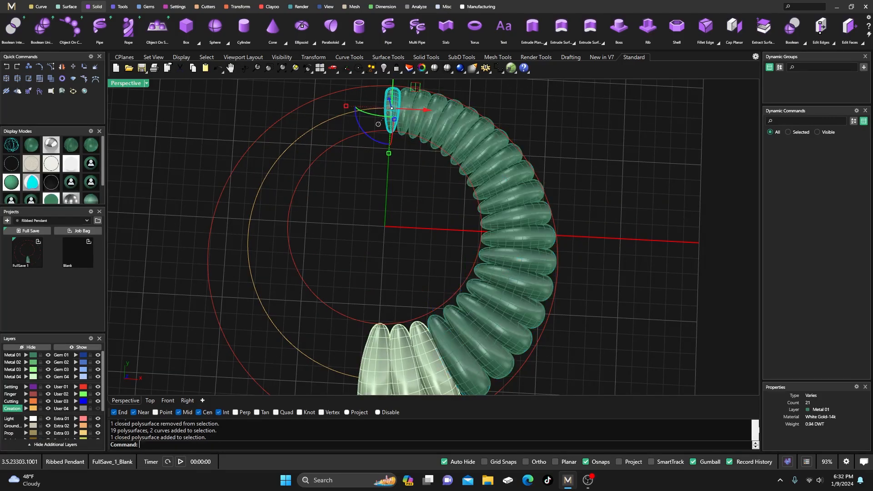
{"action": "left_click", "coordinate": [384, 174]}
{"action": "left_click", "coordinate": [410, 126]}
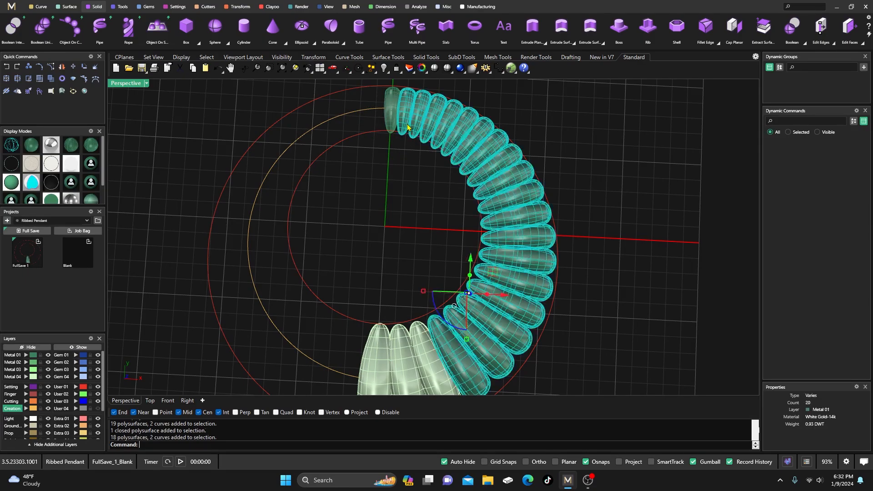
{"action": "left_click", "coordinate": [394, 163]}
{"action": "left_click", "coordinate": [390, 127]}
{"action": "left_click", "coordinate": [399, 174]}
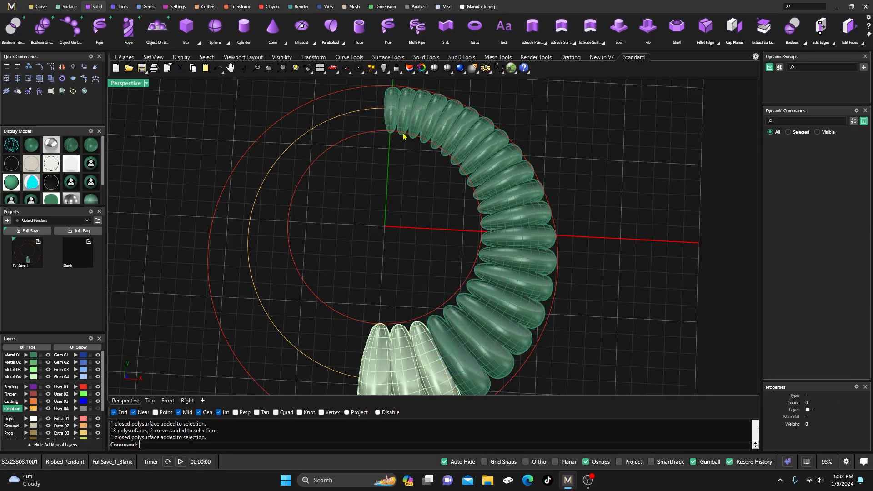
Mirror the grouped Metal 01 ribs to the opposite half of the ring with YMirror on
{"action": "left_click", "coordinate": [405, 136]}
{"action": "left_click", "coordinate": [438, 162]}
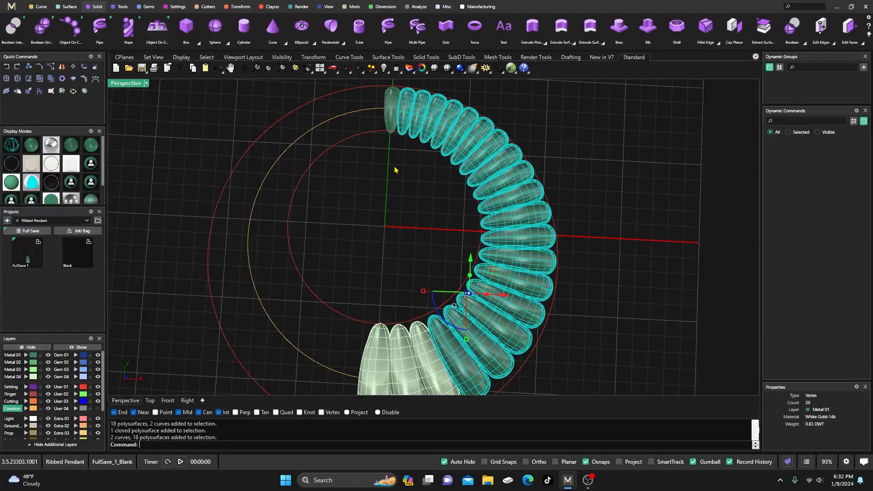
{"action": "left_click", "coordinate": [238, 6]}
{"action": "left_click", "coordinate": [70, 26]}
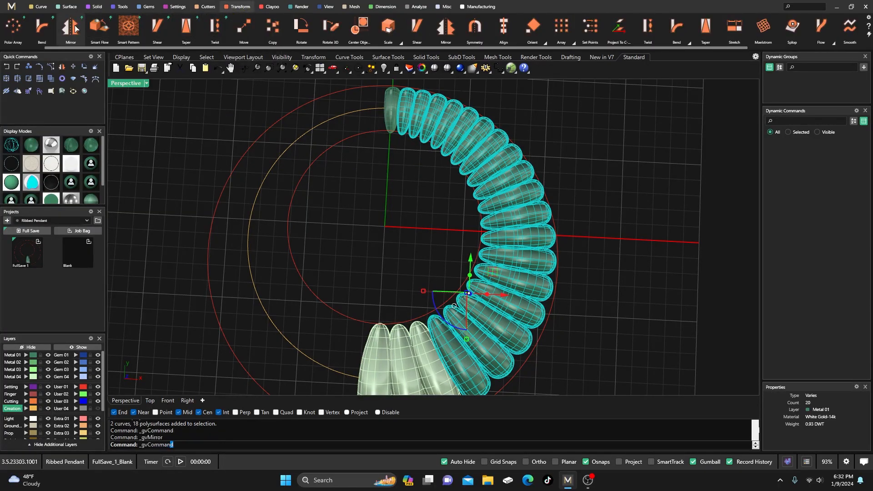
{"action": "right_click", "coordinate": [319, 175]}
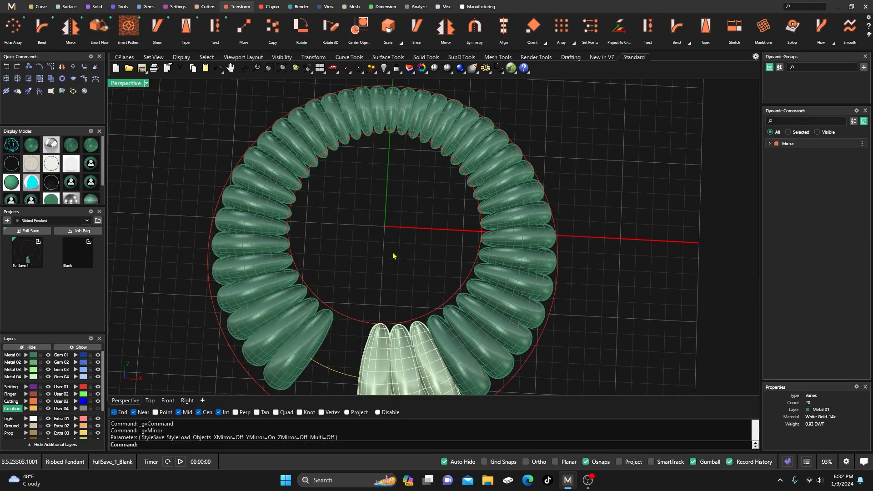
{"action": "scroll", "coordinate": [394, 254], "scroll_direction": "down", "scroll_amount": 3}
{"action": "mouse_move", "coordinate": [382, 246]}
{"action": "right_mouse_down"}
{"action": "mouse_move", "coordinate": [374, 234]}
{"action": "mouse_move", "coordinate": [383, 244]}
{"action": "right_mouse_up"}
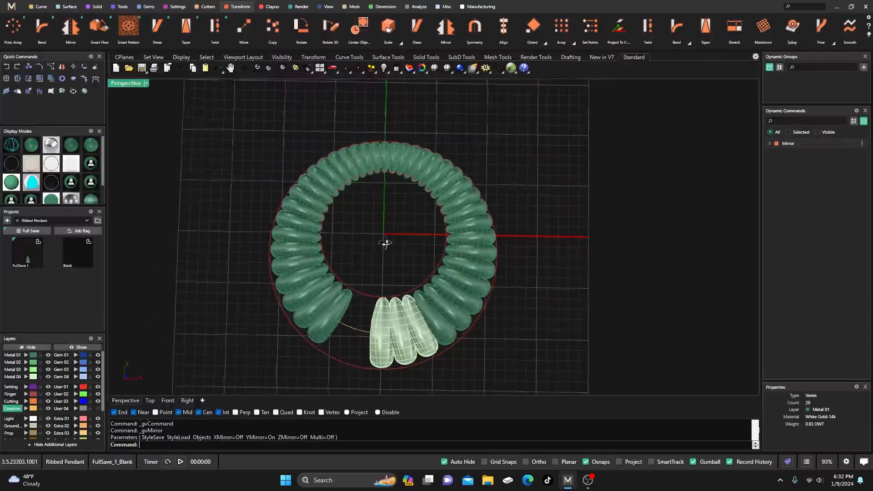
Show the ribbed ring in a shaded display mode without isocurves and examine its profile from the side
{"action": "double_click", "coordinate": [127, 83]}
{"action": "double_click", "coordinate": [453, 84]}
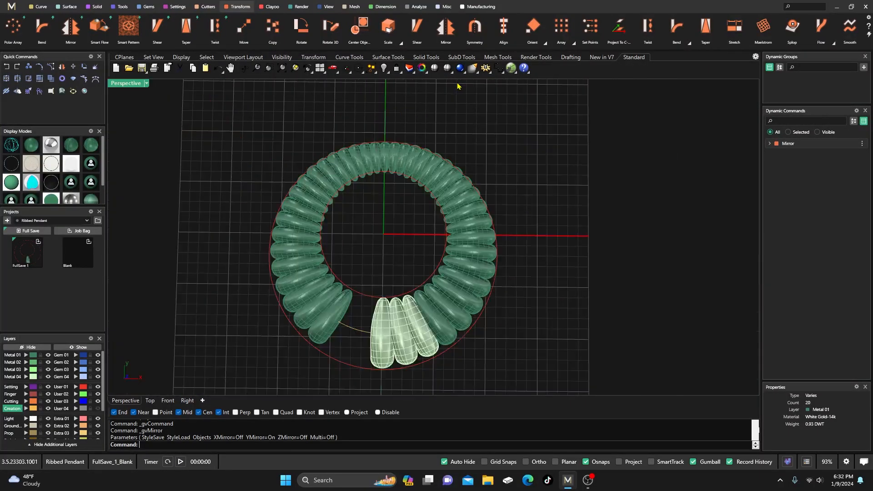
{"action": "right_click_drag", "start_coordinate": [438, 234], "coordinate": [396, 170]}
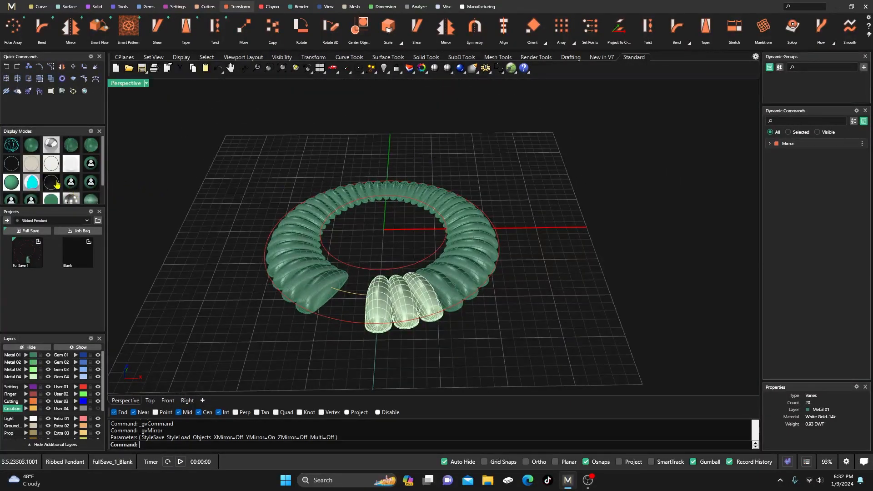
{"action": "scroll", "coordinate": [58, 185], "scroll_direction": "down", "scroll_amount": 1}
{"action": "left_click", "coordinate": [52, 195]}
{"action": "right_click_drag", "start_coordinate": [229, 163], "coordinate": [282, 191]}
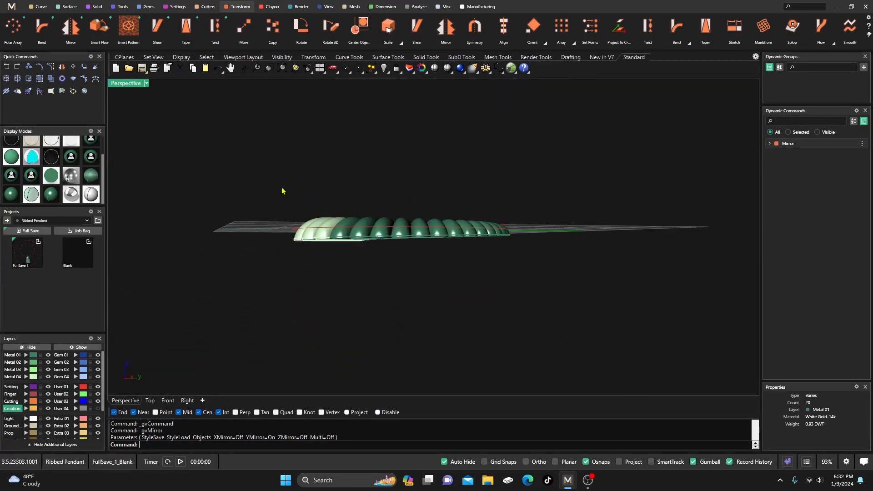
Undo the mirror of the grouped ribs
{"action": "double_click", "coordinate": [126, 84]}
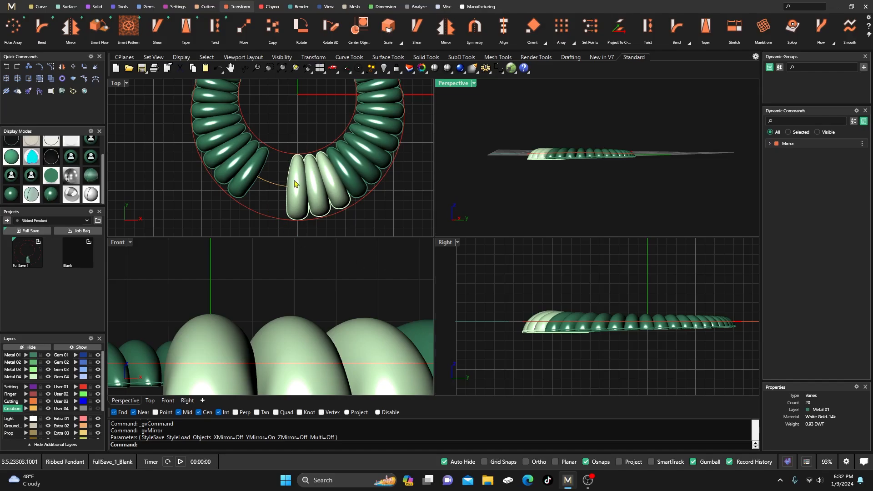
{"action": "left_click", "coordinate": [6, 67]}
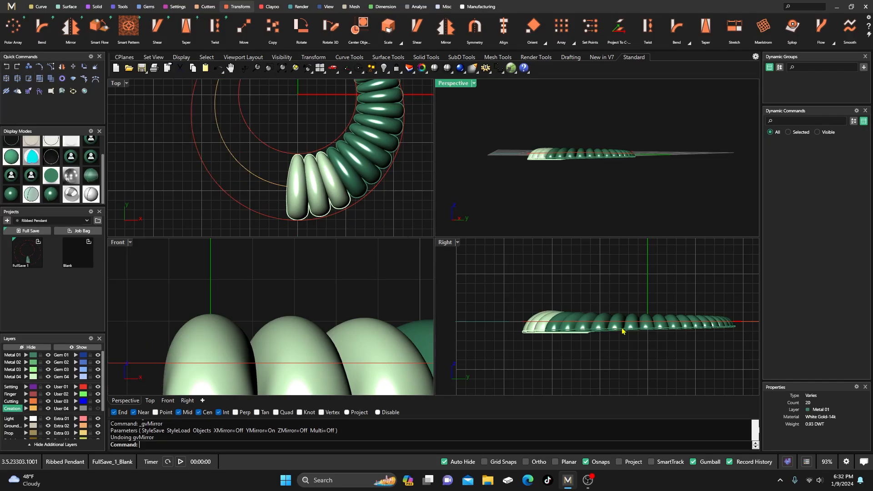
{"action": "scroll", "coordinate": [653, 342], "scroll_direction": "up", "scroll_amount": 2}
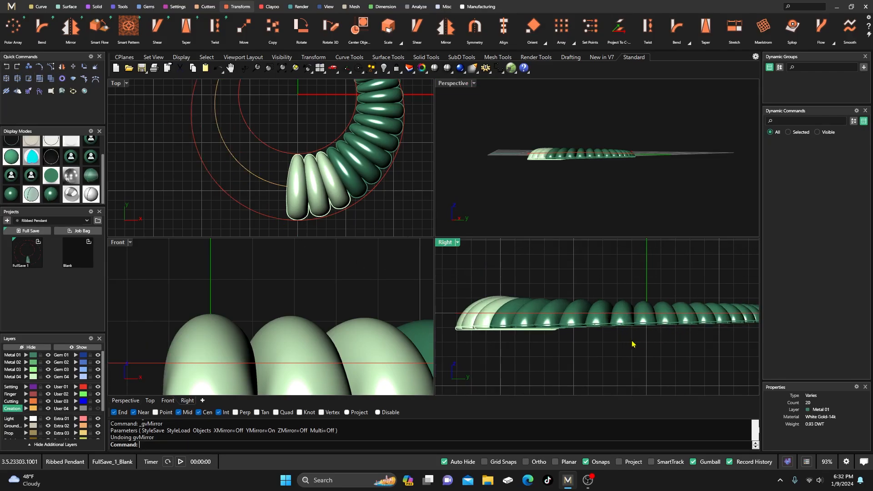
Align all Metal 01 and Metal 04 ribs by their bottoms in the Right view, at a level slightly above the construction plane
{"action": "double_click", "coordinate": [445, 243]}
{"action": "scroll", "coordinate": [430, 262], "scroll_direction": "down", "scroll_amount": 3}
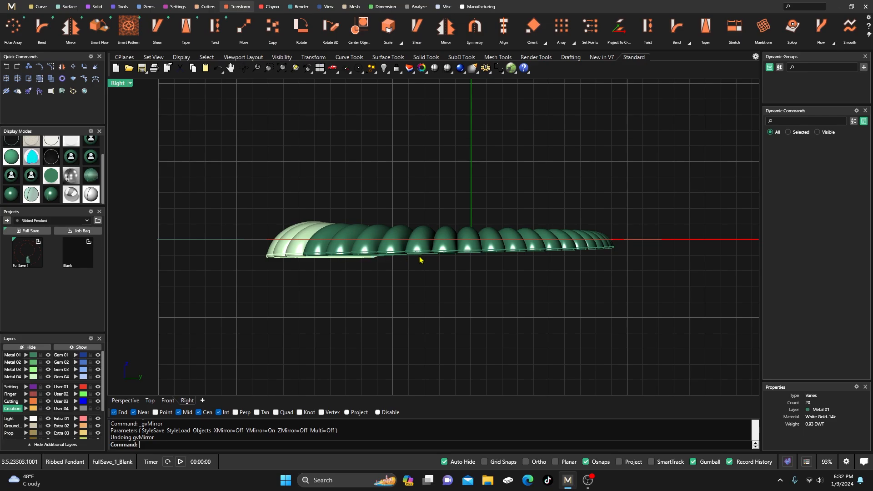
{"action": "left_click", "coordinate": [521, 250]}
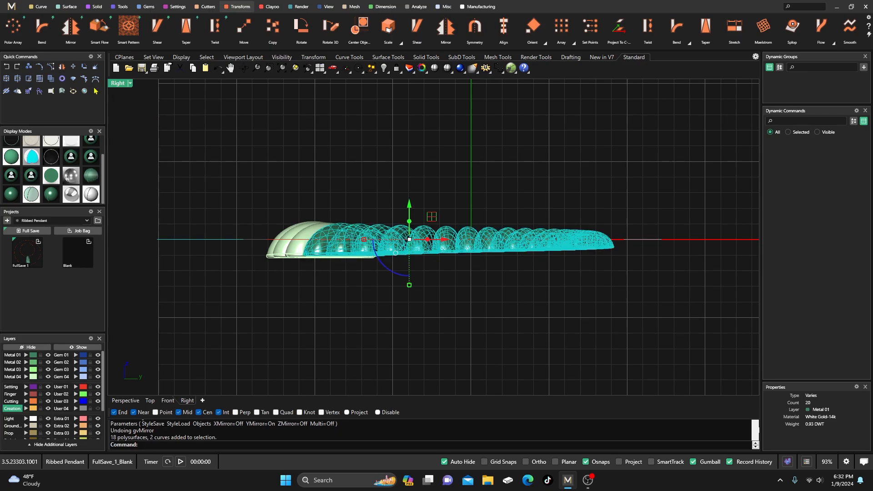
{"action": "left_click", "coordinate": [242, 125]}
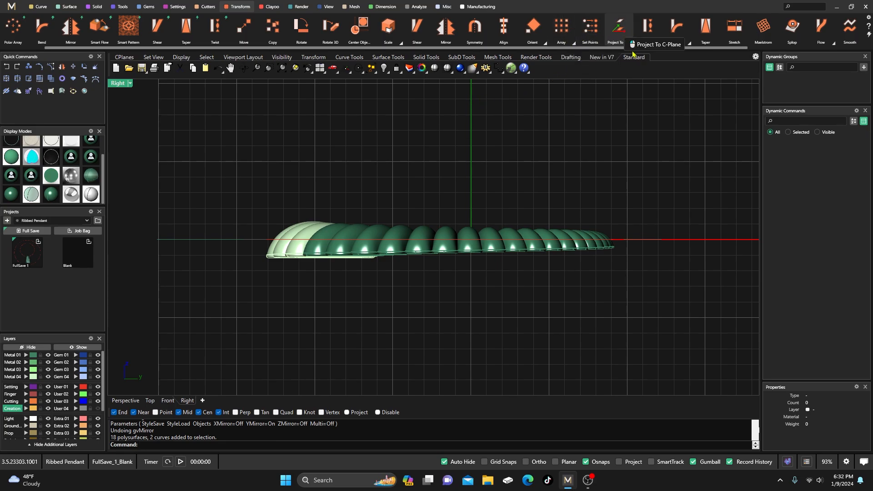
{"action": "left_click", "coordinate": [503, 30]}
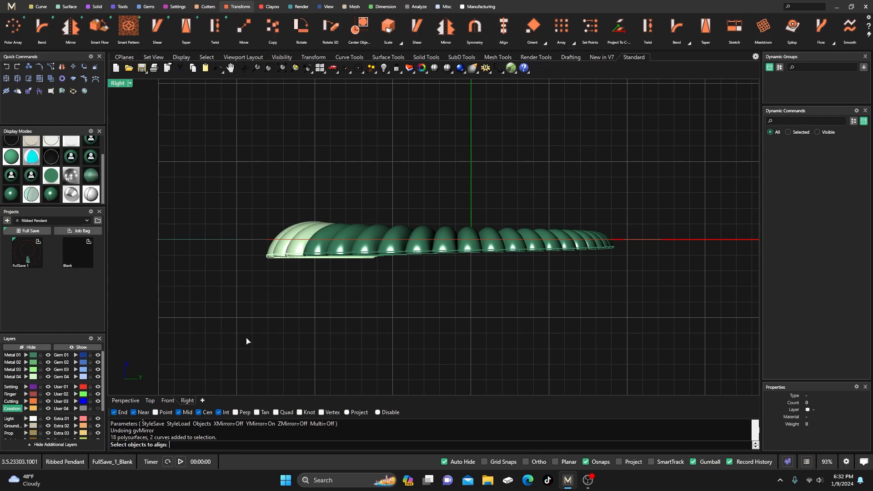
{"action": "left_click", "coordinate": [33, 356]}
{"action": "left_click", "coordinate": [33, 377]}
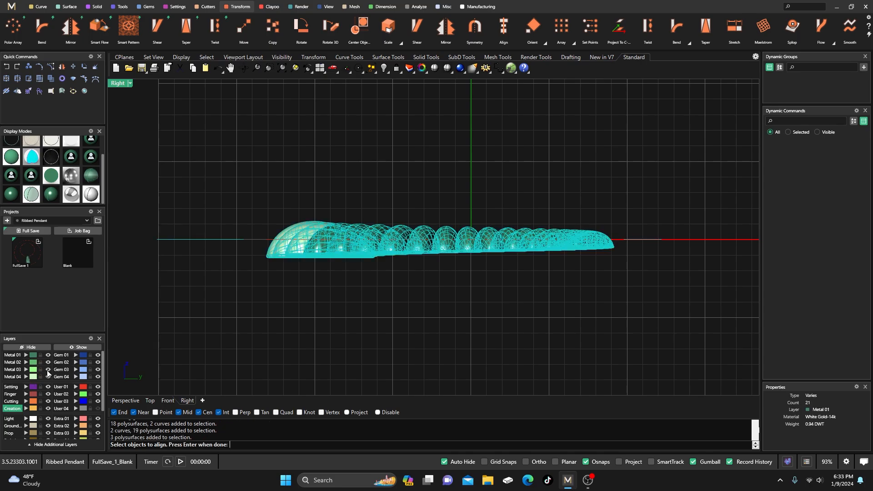
{"action": "key", "text": "Return"}
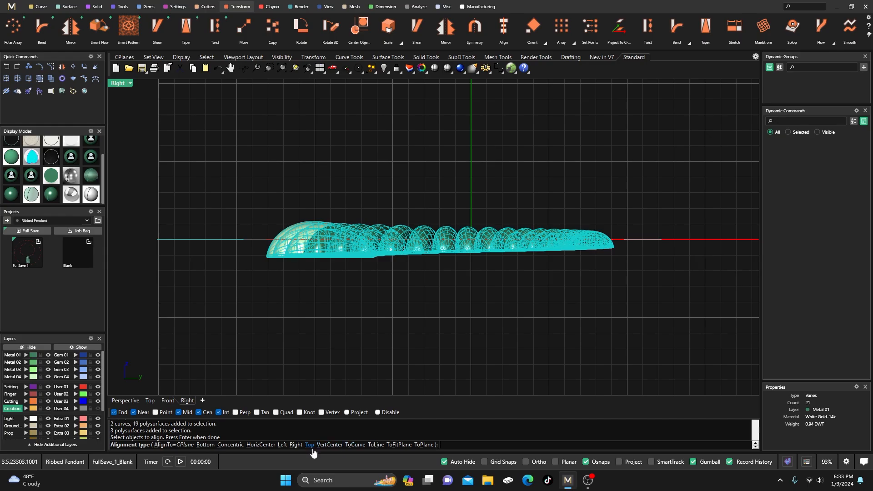
{"action": "left_click", "coordinate": [204, 445]}
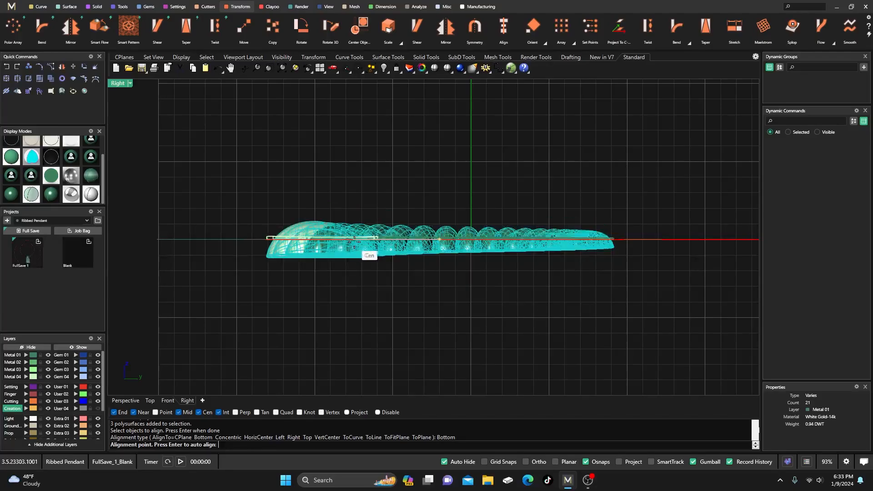
{"action": "scroll", "coordinate": [376, 241], "scroll_direction": "up", "scroll_amount": 5}
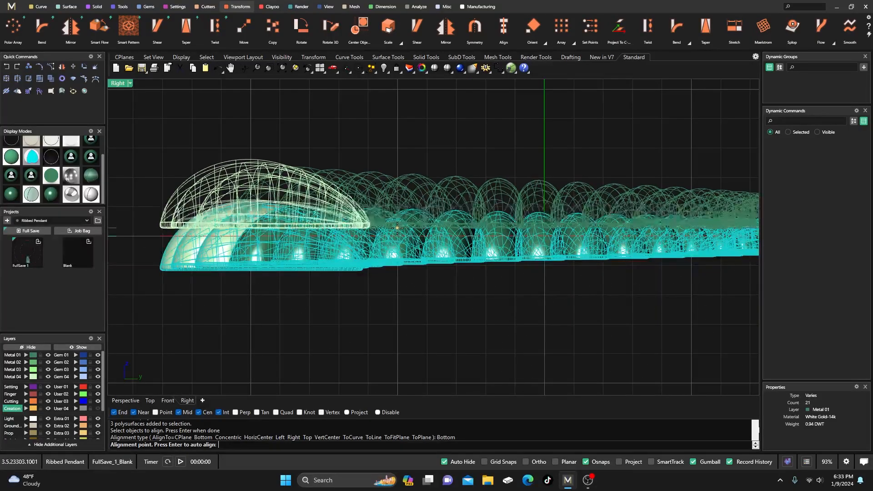
{"action": "left_click", "coordinate": [399, 225]}
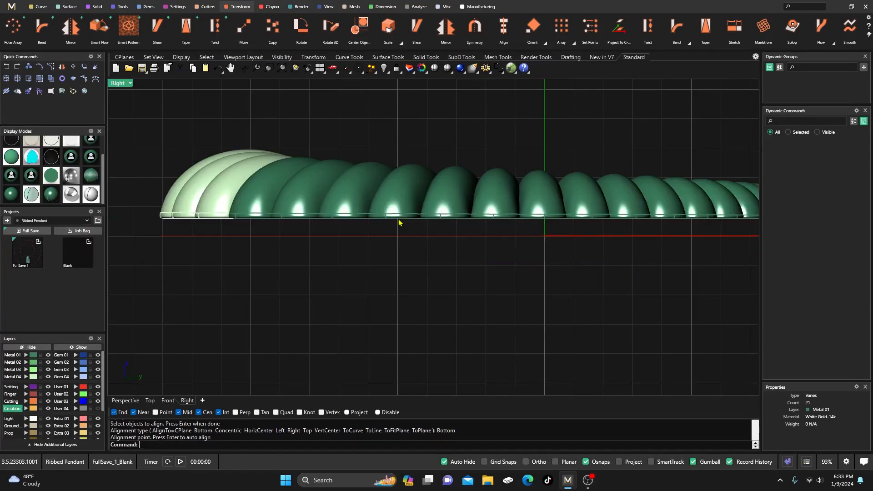
Try moving the ribs and the guide curves down together in the Right view, and undo that move
{"action": "scroll", "coordinate": [286, 230], "scroll_direction": "down", "scroll_amount": 4}
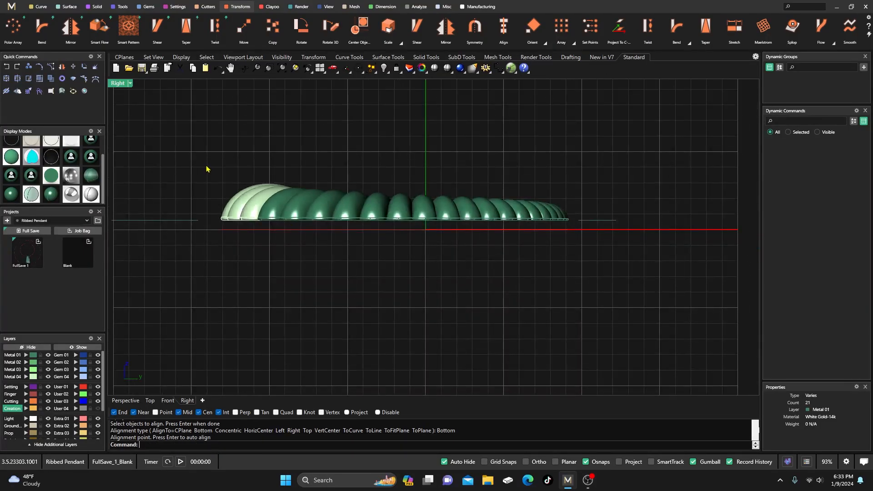
{"action": "left_click_drag", "start_coordinate": [206, 169], "coordinate": [573, 248]}
{"action": "left_click_drag", "start_coordinate": [394, 173], "coordinate": [394, 175]}
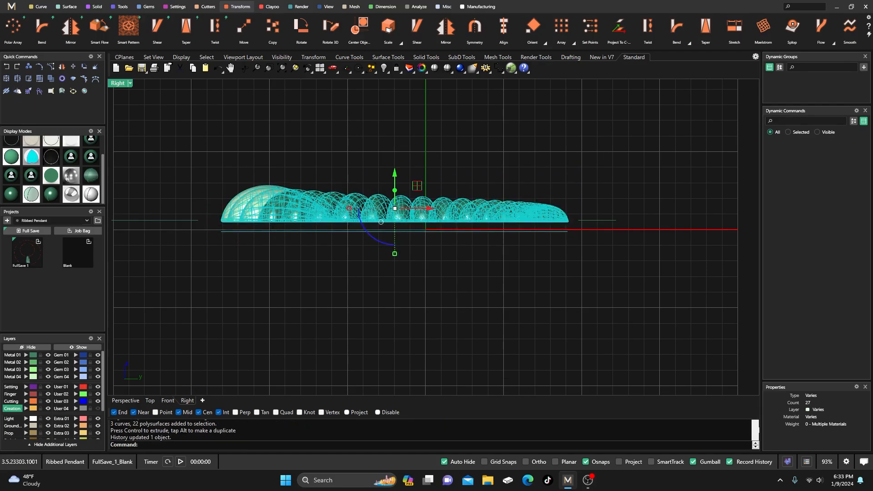
{"action": "key", "text": "ctrl+z"}
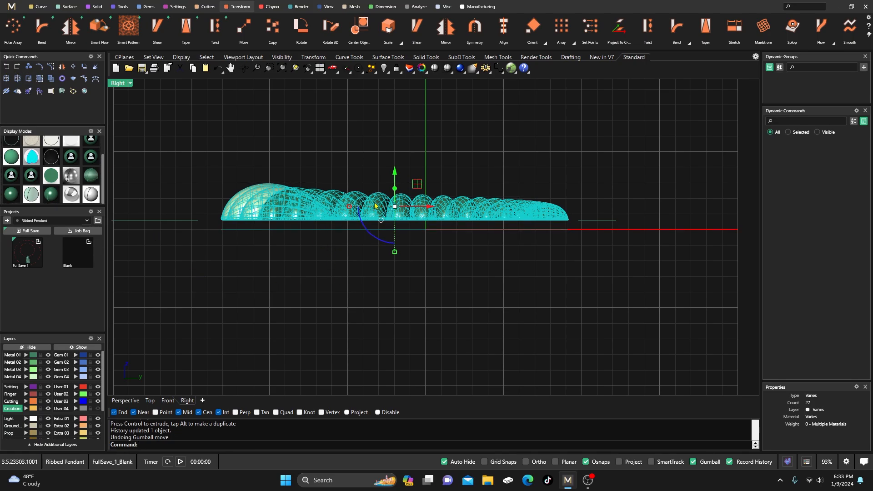
Move only the ribs, without the guide curves, down so their bottoms rest on the construction plane in the Right view
{"action": "left_click", "coordinate": [310, 234]}
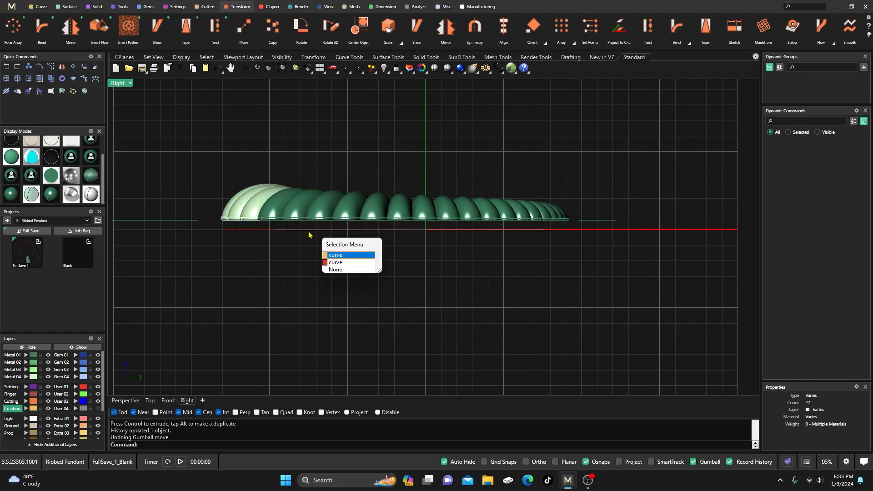
{"action": "left_click", "coordinate": [334, 214]}
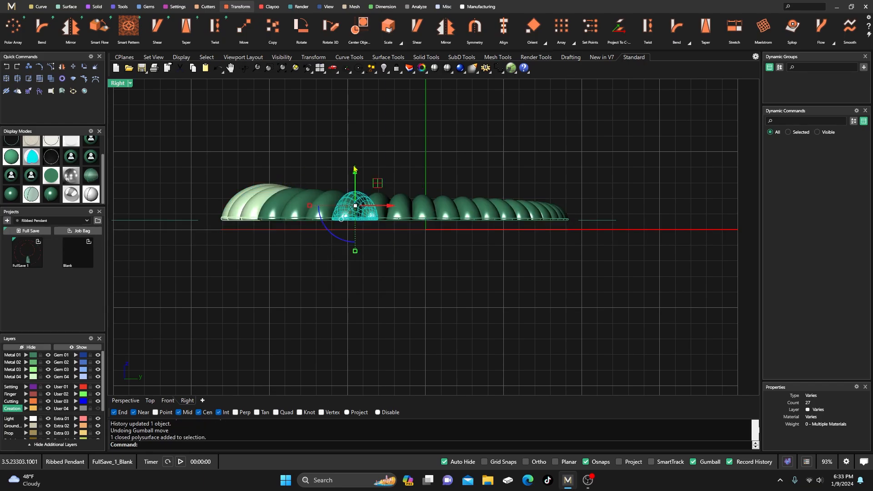
{"action": "left_click_drag", "start_coordinate": [585, 182], "coordinate": [222, 204]}
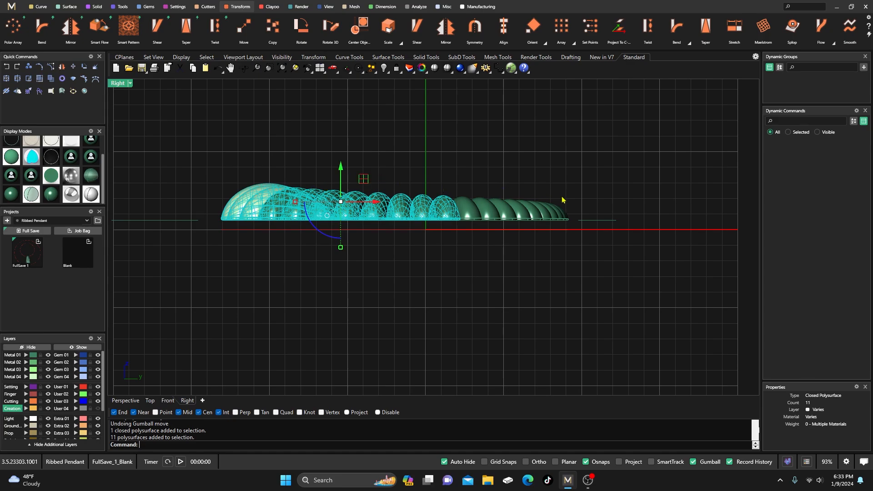
{"action": "left_click_drag", "start_coordinate": [576, 205], "coordinate": [451, 210]}
{"action": "left_click_drag", "start_coordinate": [394, 167], "coordinate": [394, 177]}
{"action": "left_click", "coordinate": [387, 154]}
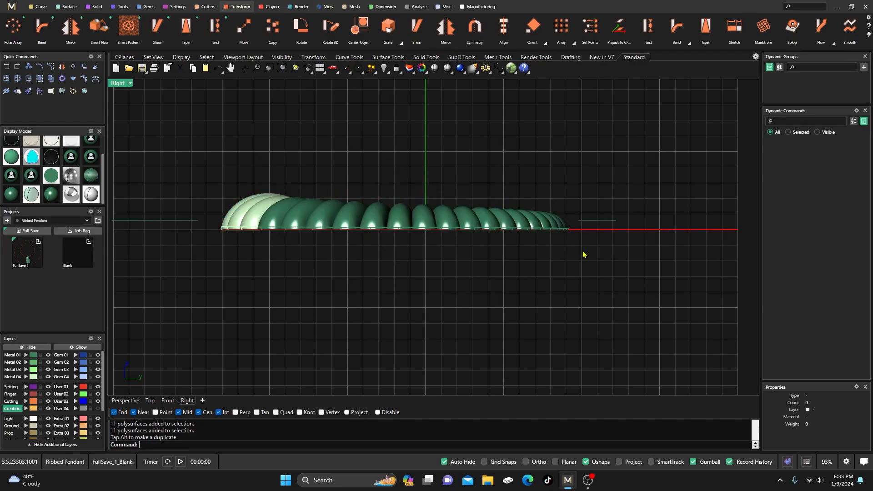
Delete the two stray open Metal 01 curves beyond the ends of the row of ribs
{"action": "left_click_drag", "start_coordinate": [612, 258], "coordinate": [587, 187]}
{"action": "key", "text": "Delete"}
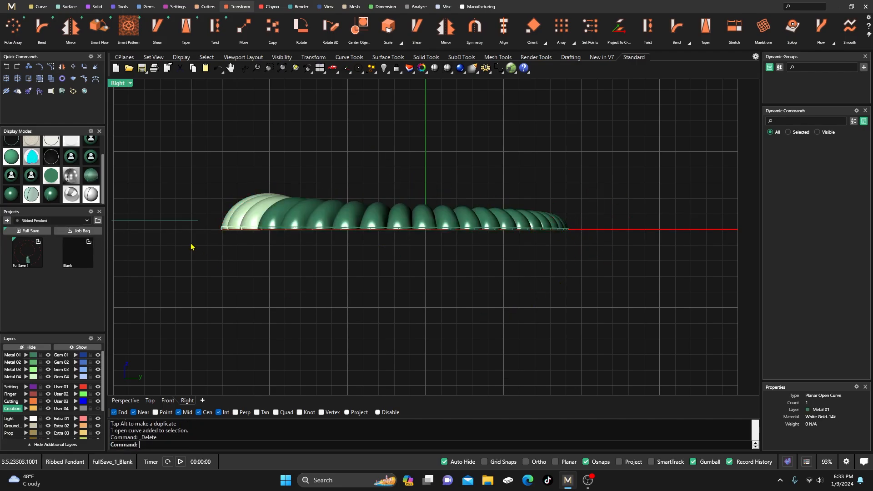
{"action": "left_click", "coordinate": [194, 220]}
{"action": "key", "text": "Delete"}
Examine the aligned ribs in Perspective, checking how their heights change from the Metal 04 ribs to the Metal 01 ribs
{"action": "double_click", "coordinate": [124, 86]}
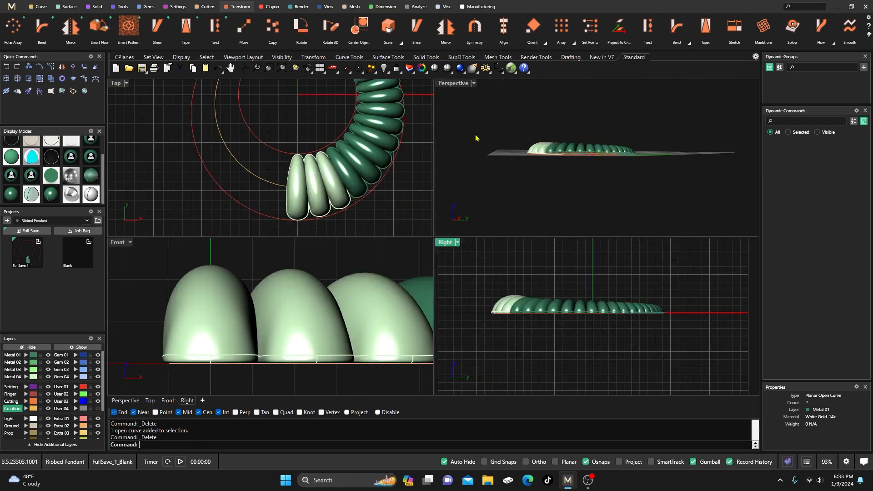
{"action": "double_click", "coordinate": [450, 85]}
{"action": "scroll", "coordinate": [458, 222], "scroll_direction": "down", "scroll_amount": 5}
{"action": "right_click_drag", "start_coordinate": [458, 222], "coordinate": [471, 254]}
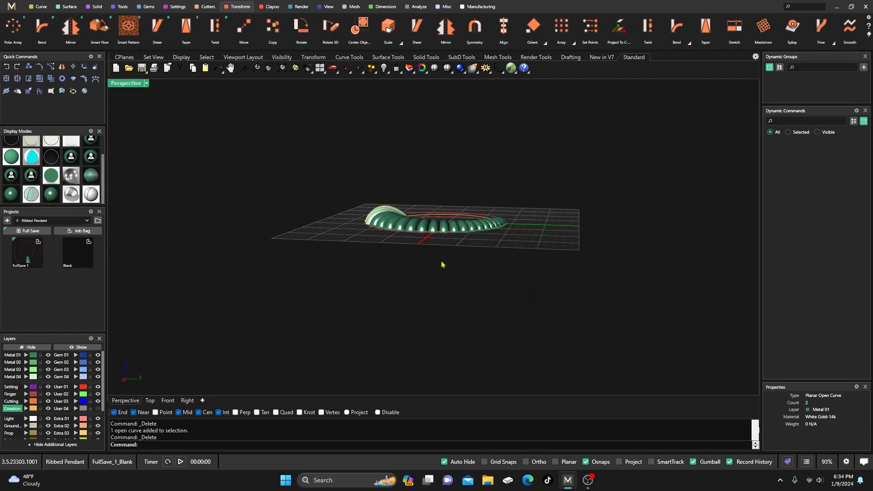
{"action": "scroll", "coordinate": [363, 264], "scroll_direction": "up", "scroll_amount": 5}
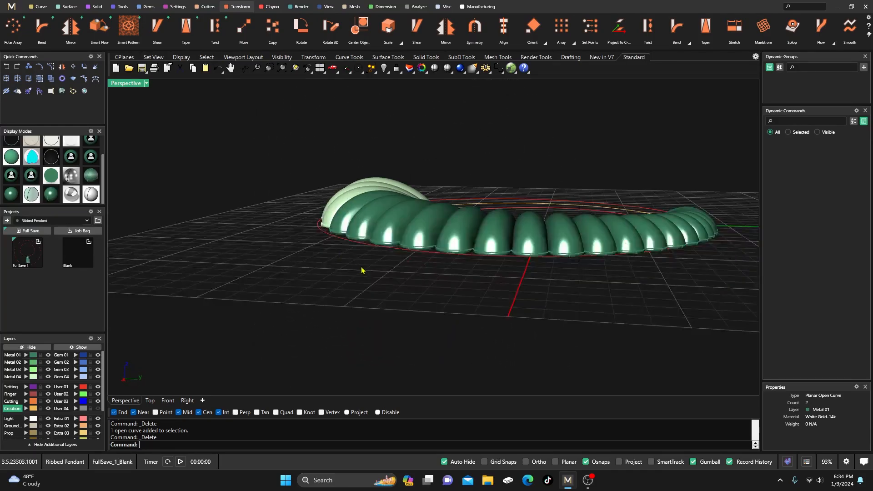
{"action": "right_click_drag", "start_coordinate": [395, 274], "coordinate": [465, 270]}
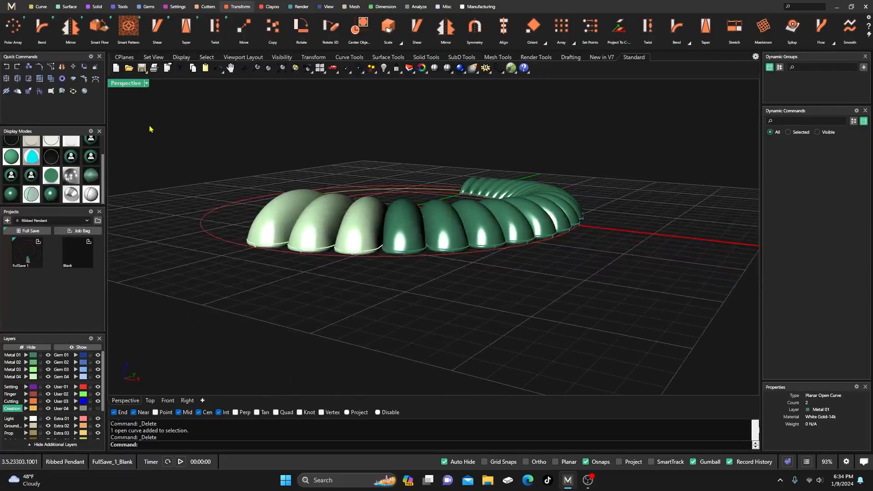
{"action": "double_click", "coordinate": [128, 84]}
Stretch the first Metal 01 rib beside the Metal 04 ribs vertically from its base with Scale 1D, by a factor of about 1.03
{"action": "scroll", "coordinate": [537, 291], "scroll_direction": "up", "scroll_amount": 4}
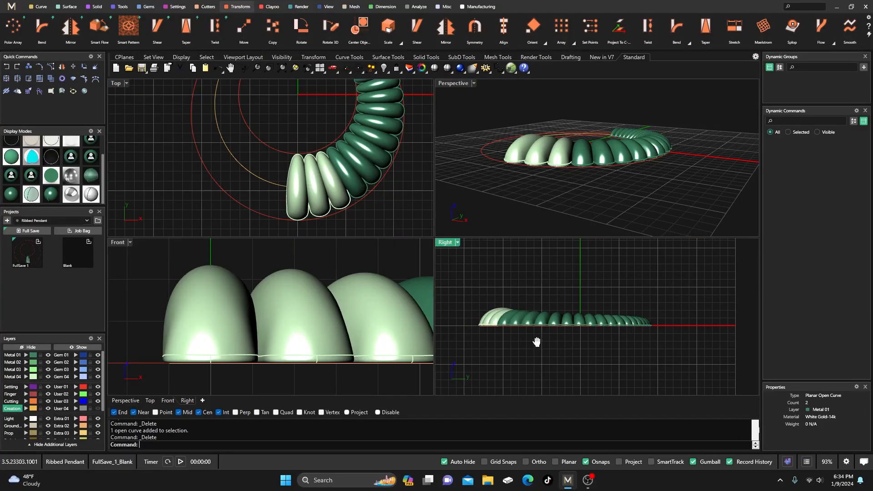
{"action": "scroll", "coordinate": [505, 324], "scroll_direction": "up", "scroll_amount": 3}
{"action": "left_click", "coordinate": [506, 322]}
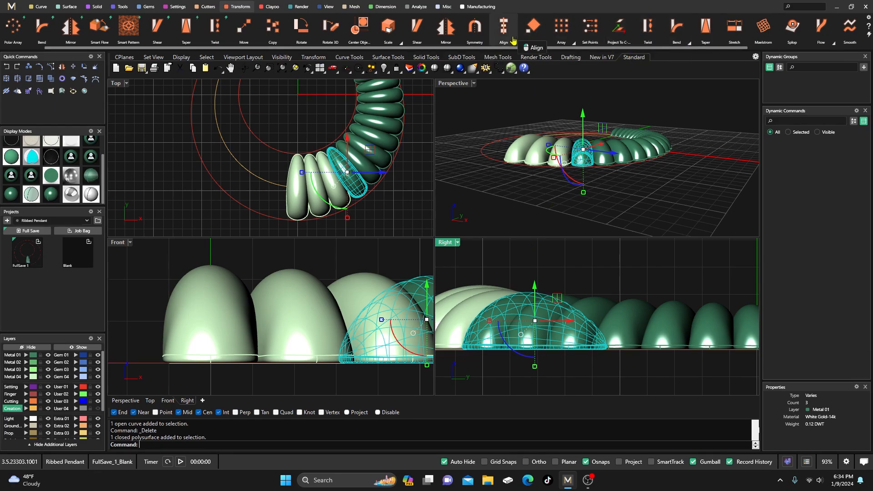
{"action": "left_click", "coordinate": [399, 42]}
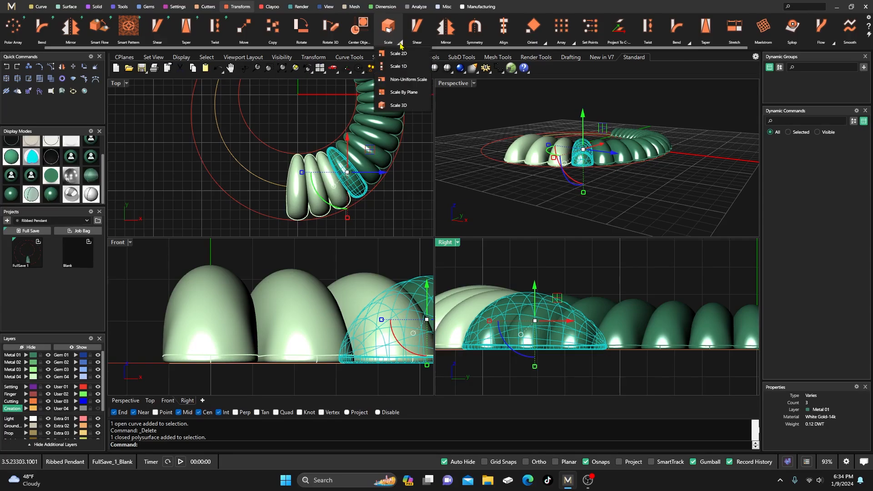
{"action": "left_click", "coordinate": [398, 67]}
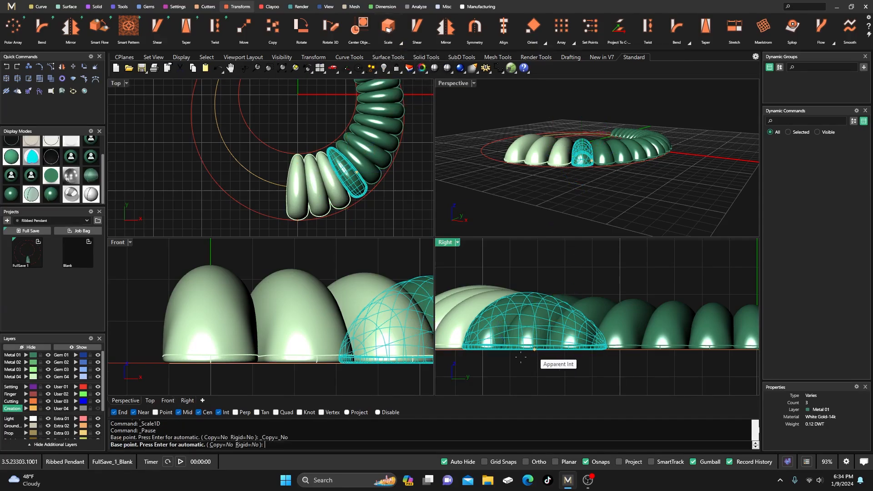
{"action": "left_click", "coordinate": [533, 349]}
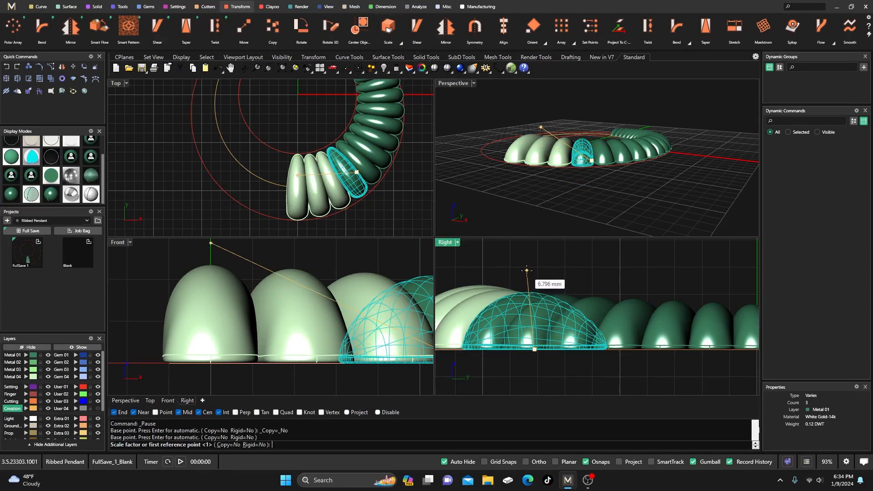
{"action": "left_click", "coordinate": [528, 271]}
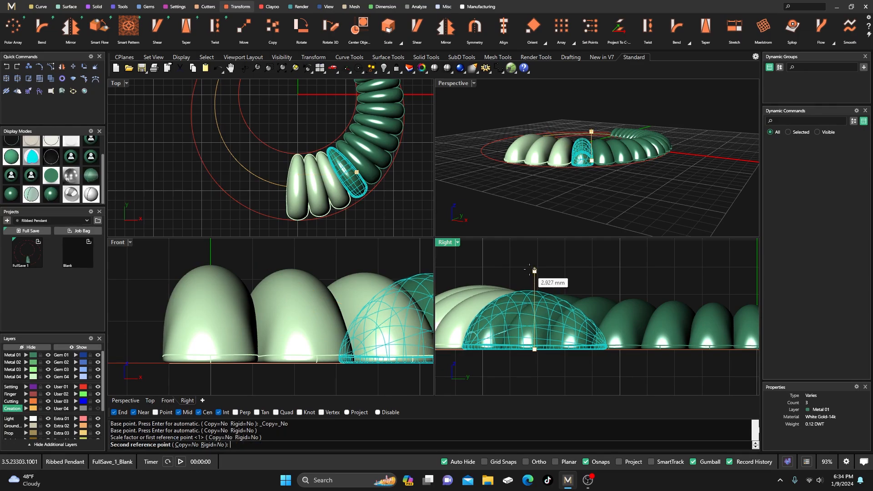
{"action": "left_click", "coordinate": [574, 277]}
Stretch the second Metal 01 rib vertically from its base with Scale 1D, by a factor of about 1.08
{"action": "left_click", "coordinate": [558, 295]}
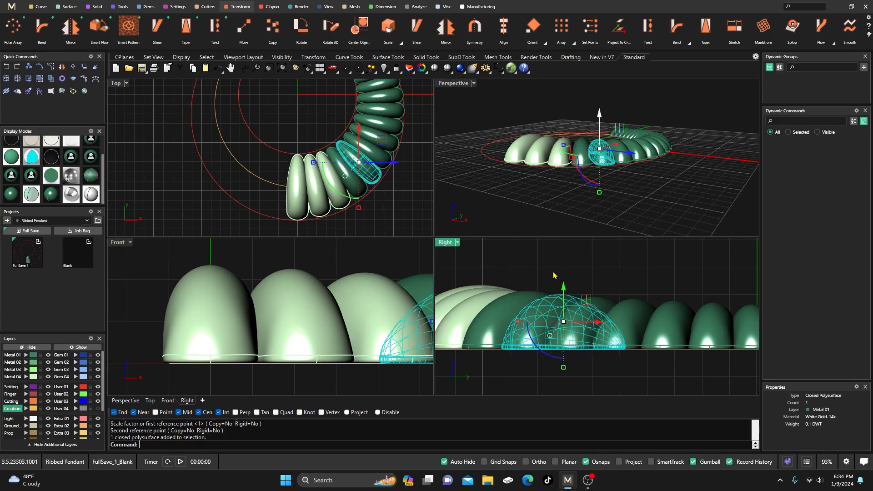
{"action": "right_click", "coordinate": [553, 269]}
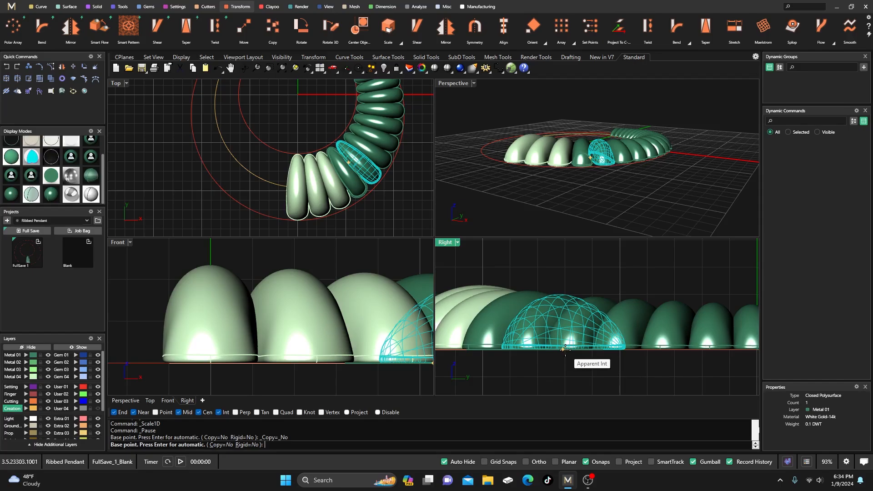
{"action": "left_click", "coordinate": [563, 349]}
{"action": "left_click", "coordinate": [562, 274]}
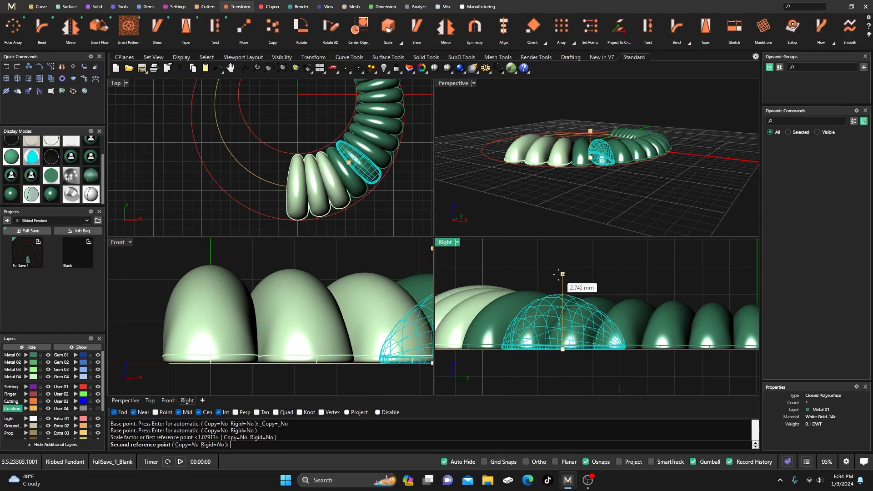
{"action": "left_click", "coordinate": [589, 281]}
Stretch the third Metal 01 rib vertically from its base with Scale 1D, by a factor of about 1.11
{"action": "left_click", "coordinate": [588, 308]}
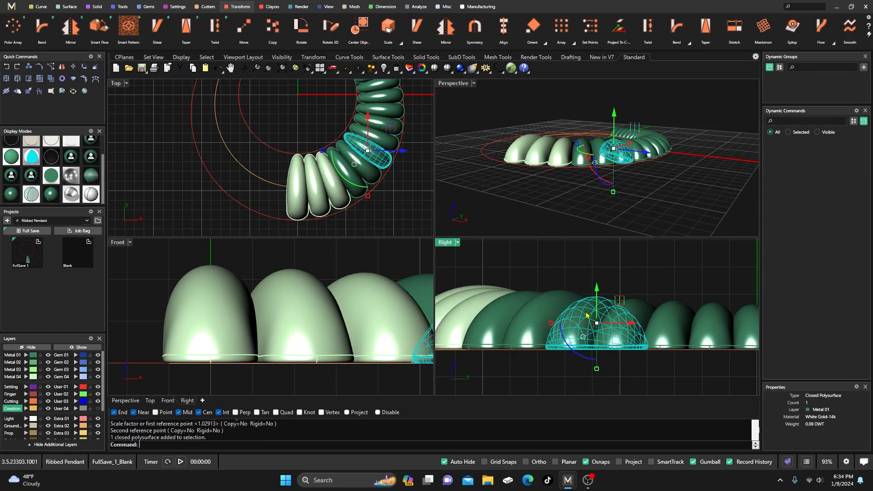
{"action": "right_click", "coordinate": [595, 271]}
{"action": "left_click", "coordinate": [600, 349]}
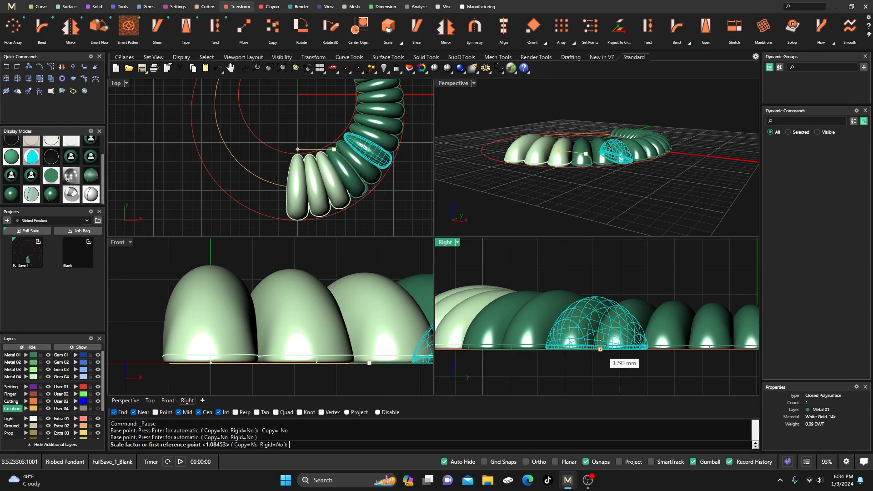
{"action": "left_click", "coordinate": [600, 283]}
{"action": "left_click", "coordinate": [598, 277]}
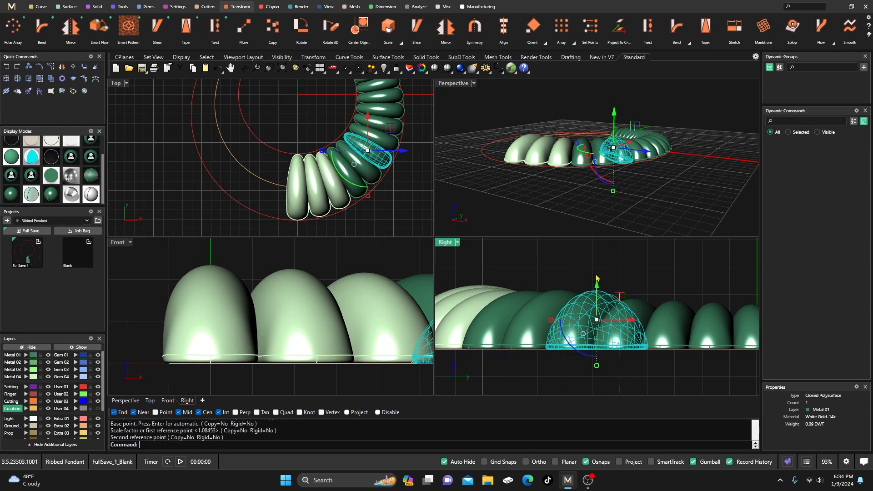
{"action": "left_click", "coordinate": [574, 271]}
Stretch the fourth Metal 01 rib from the Metal 04 ribs slightly taller from its base with Scale 1D
{"action": "left_click", "coordinate": [629, 330]}
{"action": "right_click", "coordinate": [635, 272]}
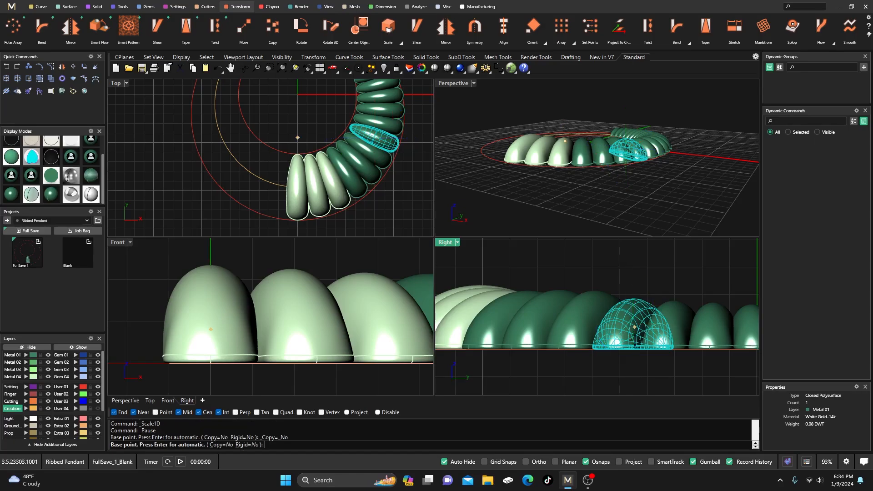
{"action": "left_click", "coordinate": [636, 354]}
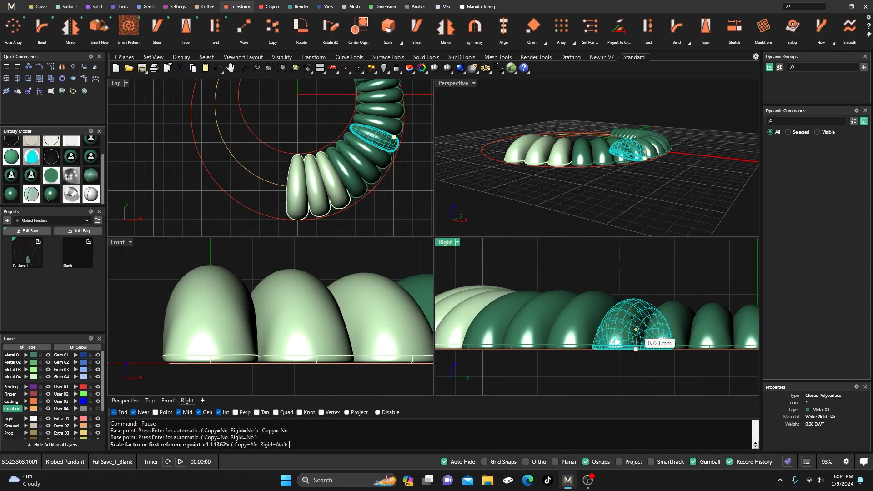
{"action": "left_click", "coordinate": [631, 274]}
{"action": "left_click", "coordinate": [630, 267]}
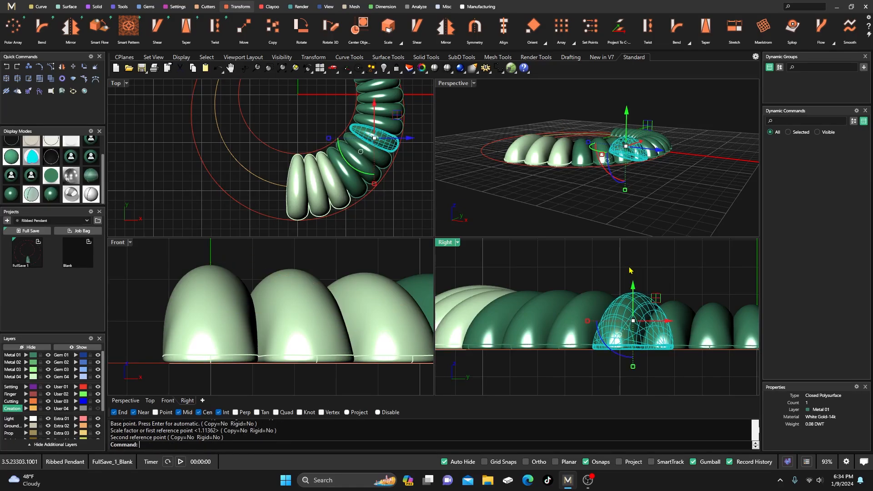
{"action": "left_click", "coordinate": [579, 270]}
Examine the rescaled ribs in a maximized Perspective view, checking the height transition along the half circle
{"action": "scroll", "coordinate": [580, 275], "scroll_direction": "down", "scroll_amount": 3}
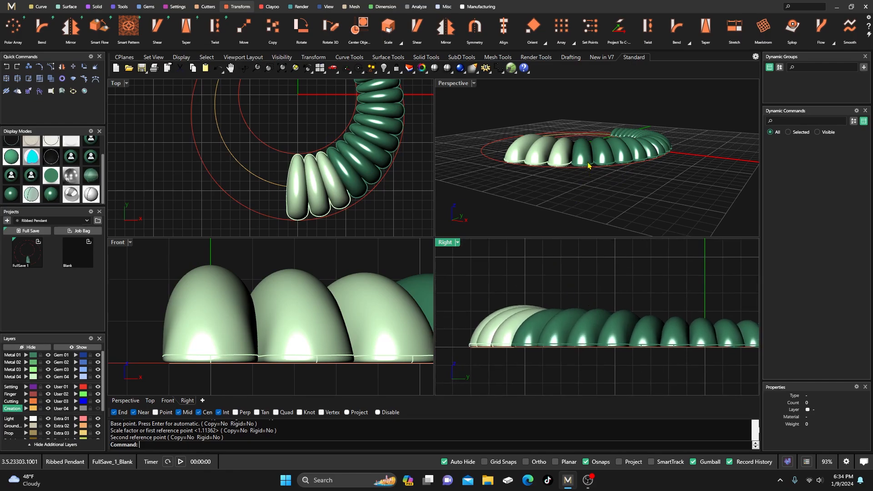
{"action": "right_click_drag", "start_coordinate": [588, 165], "coordinate": [604, 199]}
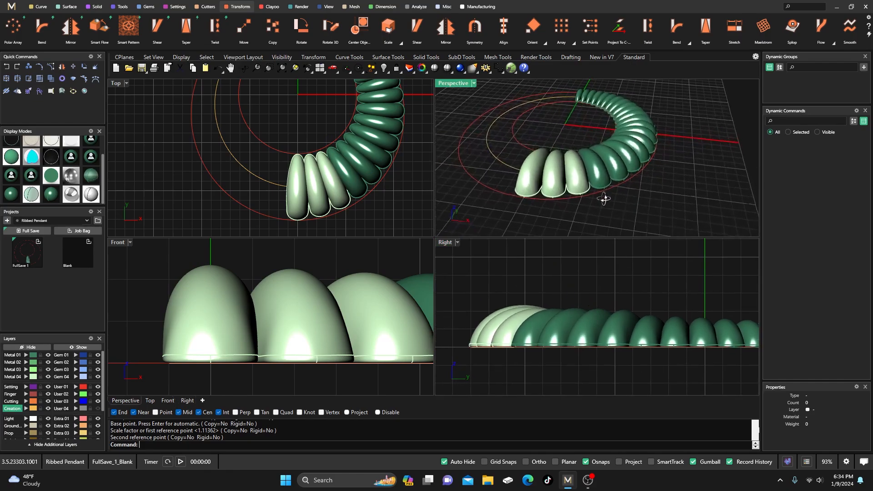
{"action": "double_click", "coordinate": [456, 83]}
{"action": "right_click_drag", "start_coordinate": [457, 231], "coordinate": [347, 155]}
{"action": "scroll", "coordinate": [418, 184], "scroll_direction": "up", "scroll_amount": 3}
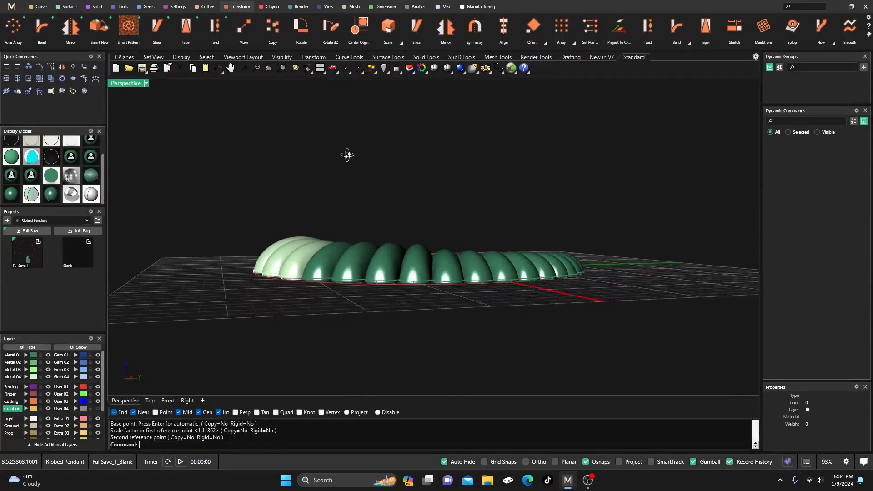
{"action": "scroll", "coordinate": [450, 300], "scroll_direction": "up", "scroll_amount": 4}
{"action": "right_click_drag", "start_coordinate": [449, 298], "coordinate": [471, 301]}
{"action": "scroll", "coordinate": [472, 301], "scroll_direction": "up", "scroll_amount": 2}
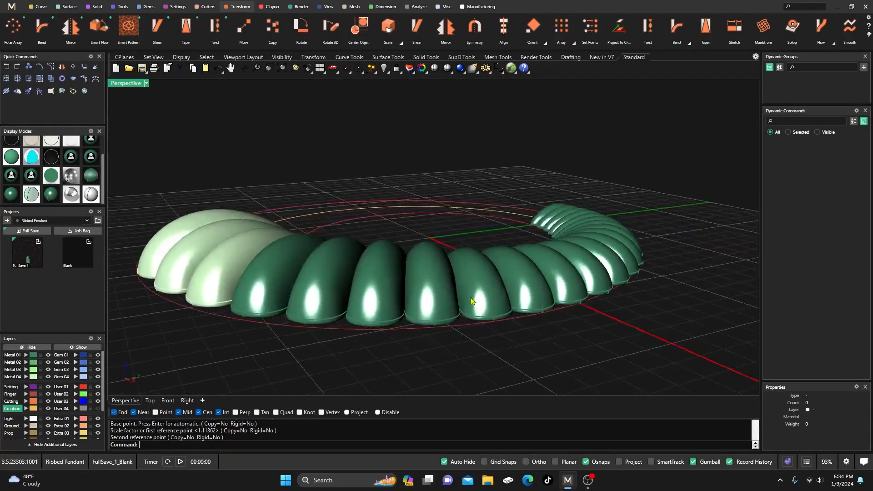
{"action": "scroll", "coordinate": [472, 301], "scroll_direction": "down", "scroll_amount": 6}
{"action": "right_click_drag", "start_coordinate": [399, 279], "coordinate": [502, 334]}
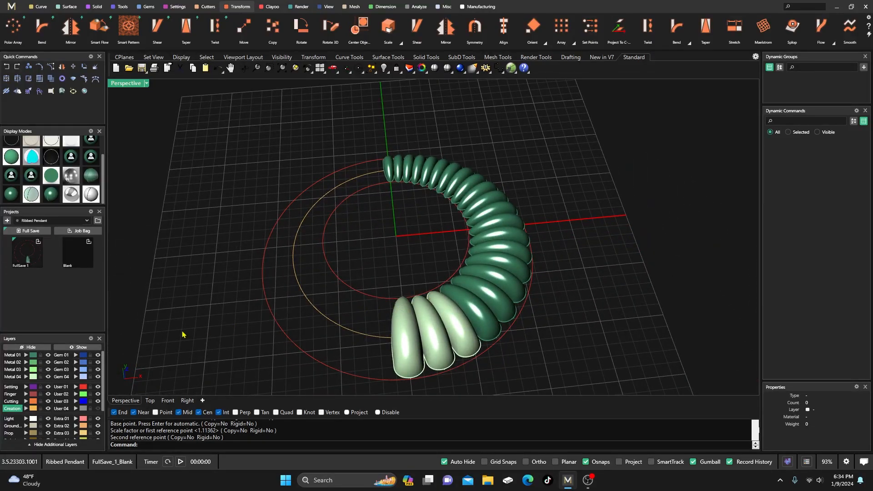
Hide the Metal 01 layer and the two Metal 04 ribs beside the end rib, isolating the largest rib on the centre axis
{"action": "left_click", "coordinate": [48, 355]}
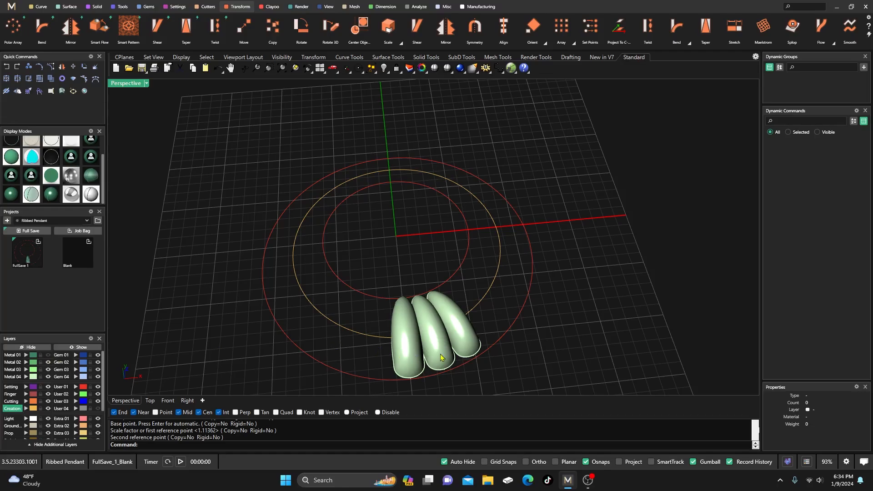
{"action": "right_click_drag", "start_coordinate": [440, 357], "coordinate": [411, 286]}
{"action": "scroll", "coordinate": [412, 287], "scroll_direction": "up", "scroll_amount": 4}
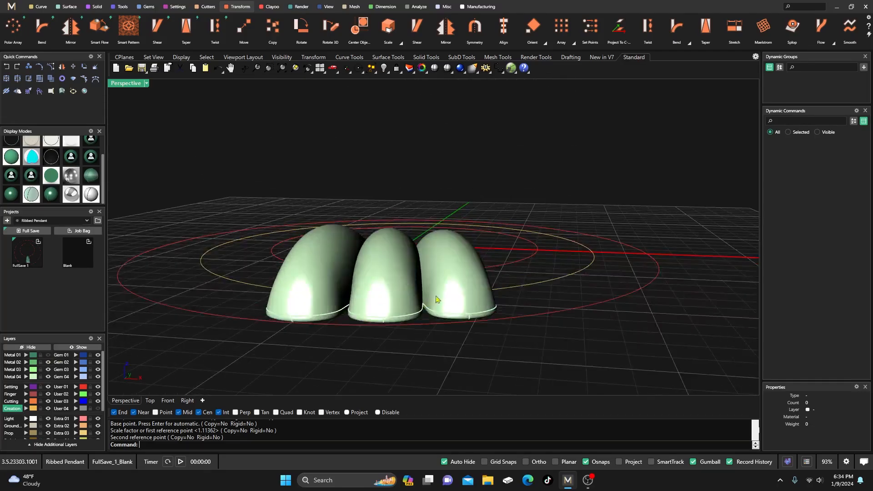
{"action": "left_click", "coordinate": [461, 296]}
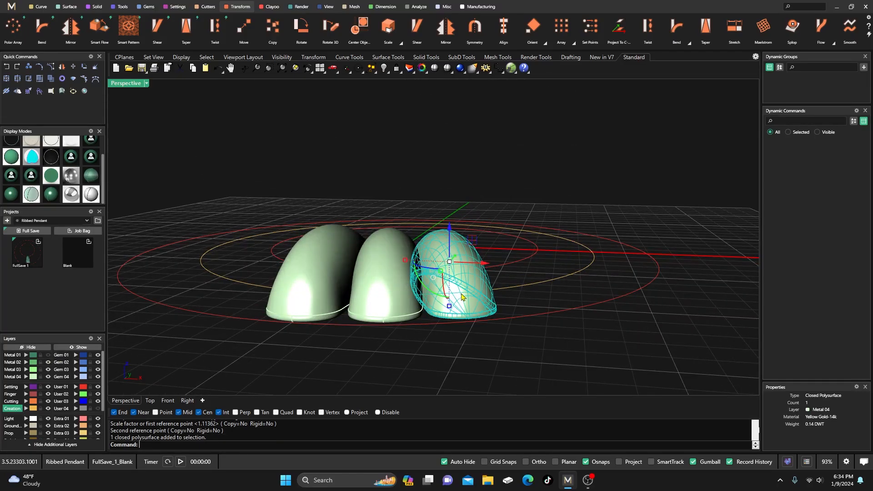
{"action": "left_click", "coordinate": [396, 283], "text": "shift"}
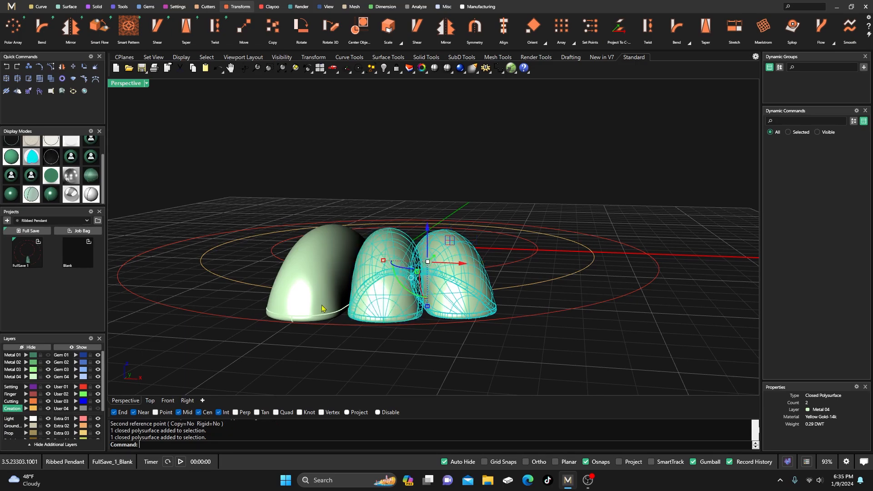
{"action": "left_click", "coordinate": [40, 349]}
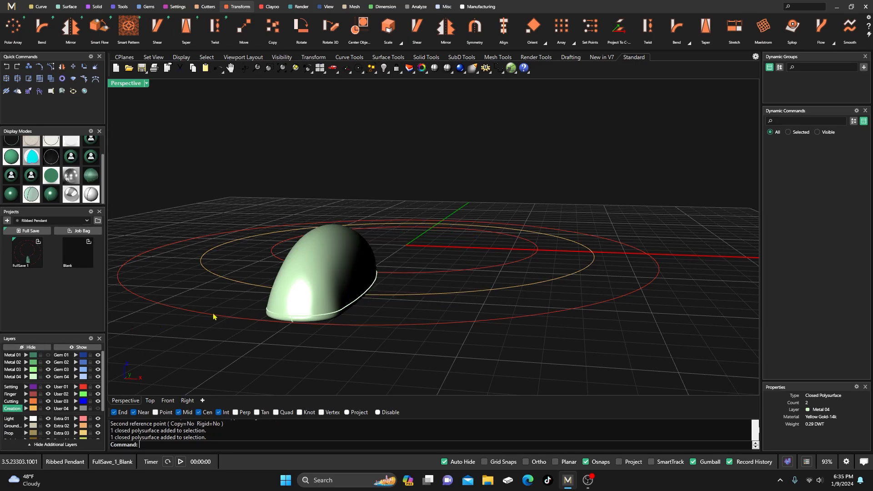
Move the remaining end rib to the Metal 02 layer
{"action": "left_click", "coordinate": [337, 267], "text": "shift"}
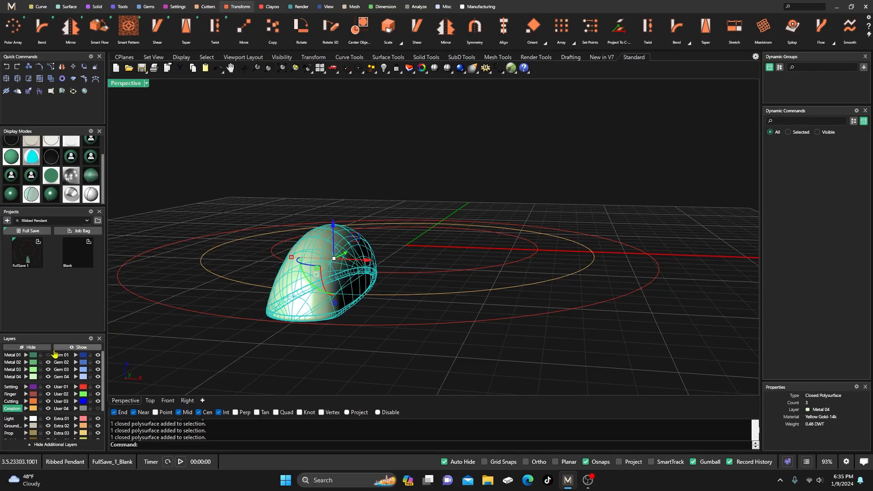
{"action": "left_click", "coordinate": [26, 362]}
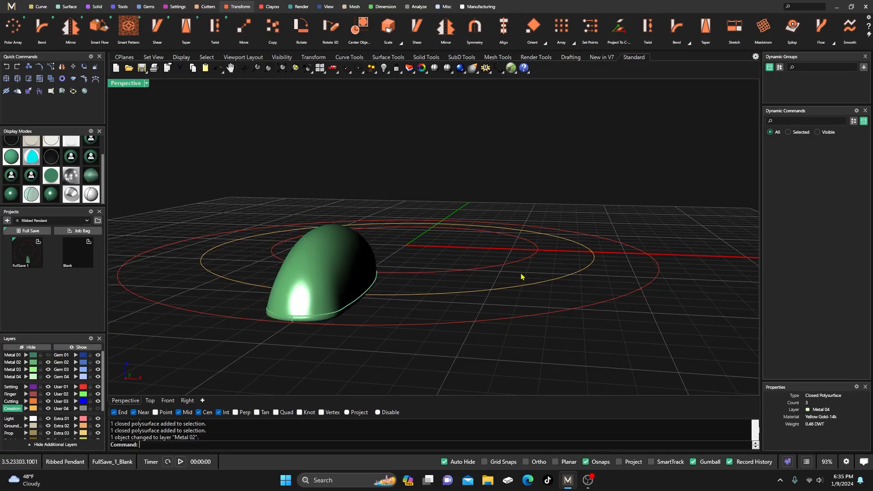
{"action": "right_click_drag", "start_coordinate": [522, 276], "coordinate": [523, 321]}
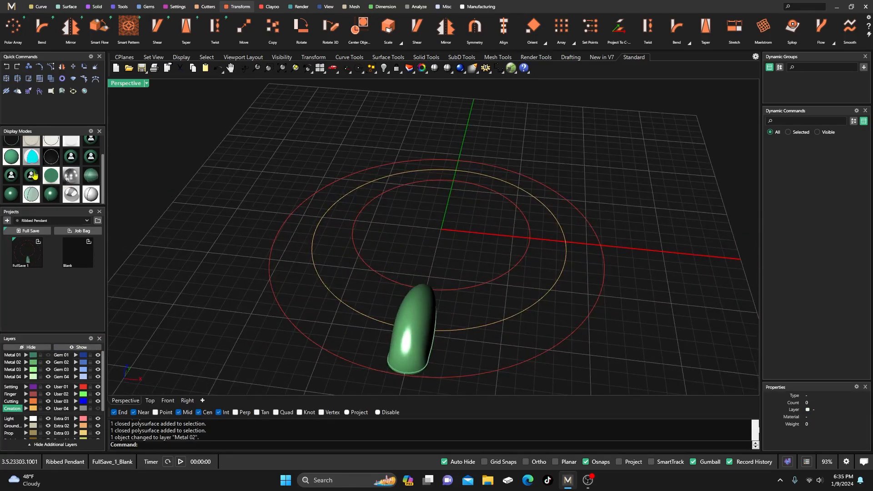
Switch the Perspective view to a translucent display mode that shows the rib's surface isocurves
{"action": "scroll", "coordinate": [39, 187], "scroll_direction": "up", "scroll_amount": 2}
{"action": "left_click", "coordinate": [32, 146]}
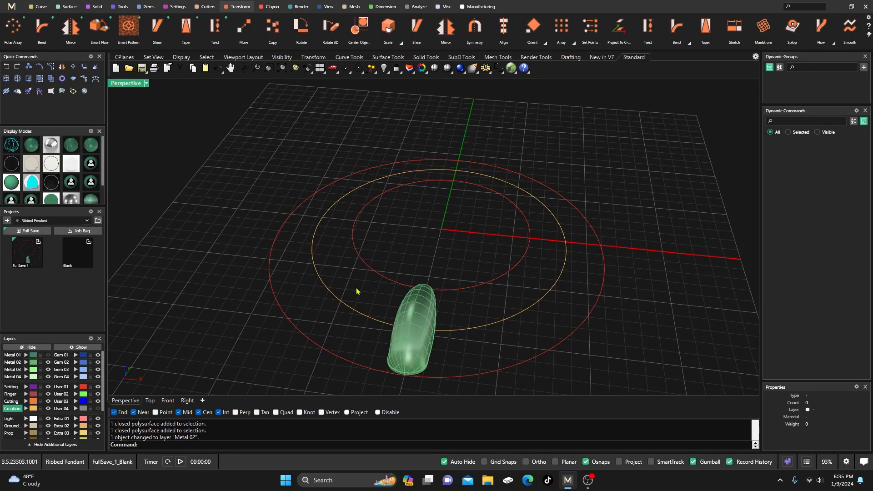
{"action": "scroll", "coordinate": [427, 331], "scroll_direction": "up", "scroll_amount": 6}
{"action": "scroll", "coordinate": [402, 254], "scroll_direction": "down", "scroll_amount": 6}
{"action": "right_click_drag", "start_coordinate": [401, 254], "coordinate": [405, 269]}
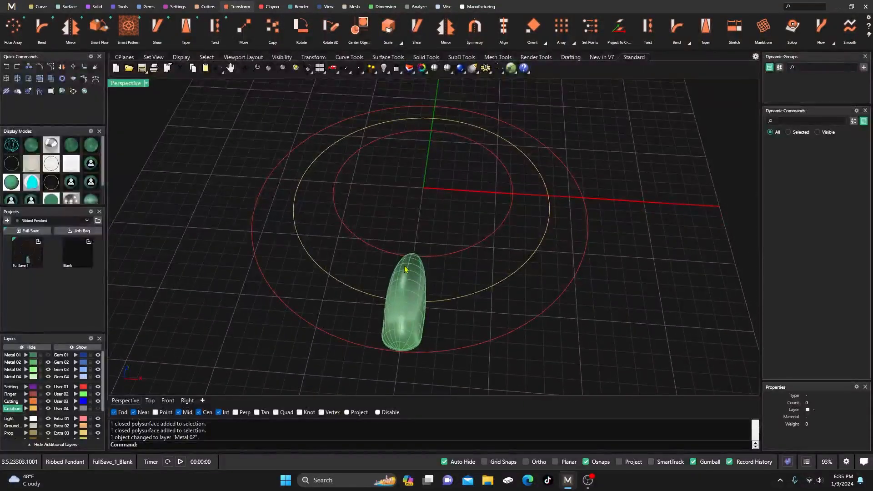
Move the middle construction circle to the hidden User 04 layer
{"action": "left_click", "coordinate": [445, 297]}
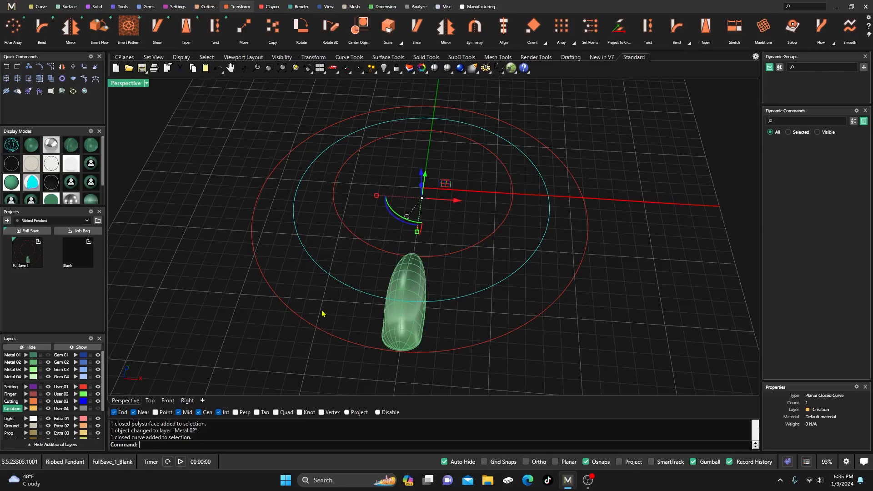
{"action": "left_click", "coordinate": [75, 409]}
{"action": "mouse_move", "coordinate": [239, 292]}
{"action": "right_mouse_down"}
{"action": "mouse_move", "coordinate": [254, 306]}
{"action": "mouse_move", "coordinate": [248, 281]}
{"action": "right_mouse_up"}
{"action": "right_click_drag", "start_coordinate": [343, 290], "coordinate": [407, 315]}
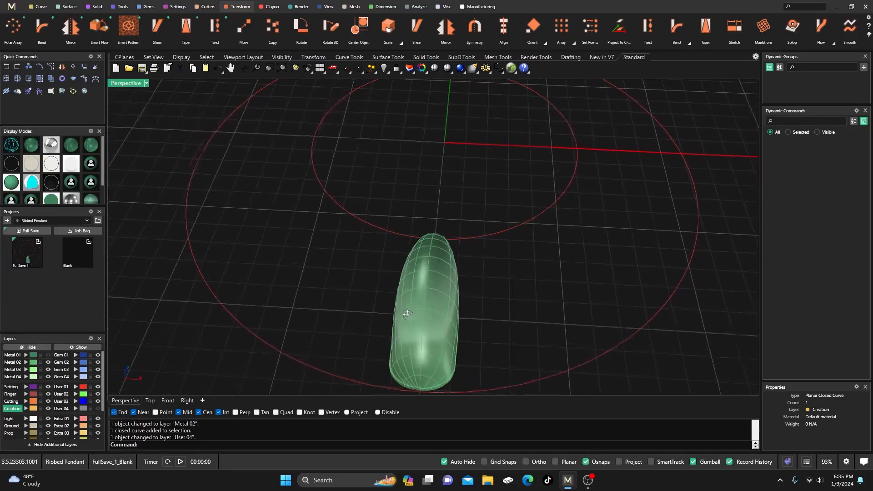
Extract the lengthwise centre isocurve from the top surface of the rib with Extract Isocurve From Surface at an angle of 90
{"action": "left_click", "coordinate": [40, 8]}
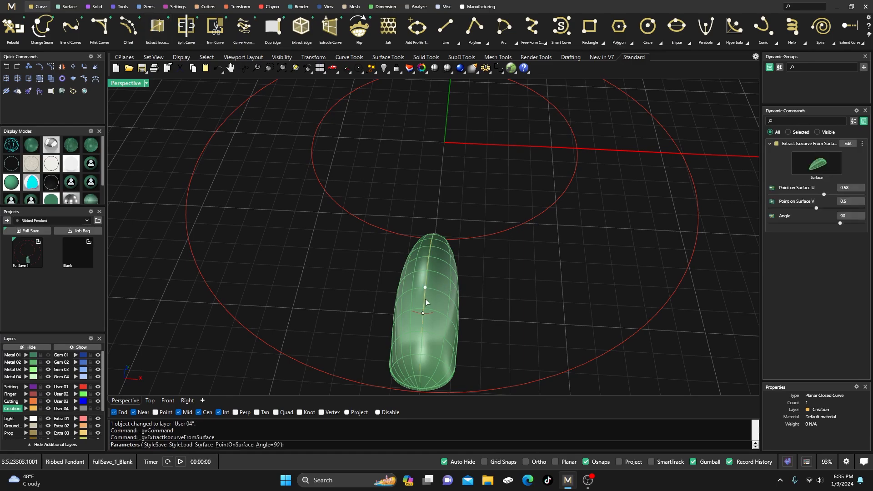
{"action": "scroll", "coordinate": [427, 300], "scroll_direction": "up", "scroll_amount": 5}
{"action": "scroll", "coordinate": [427, 295], "scroll_direction": "up", "scroll_amount": 3}
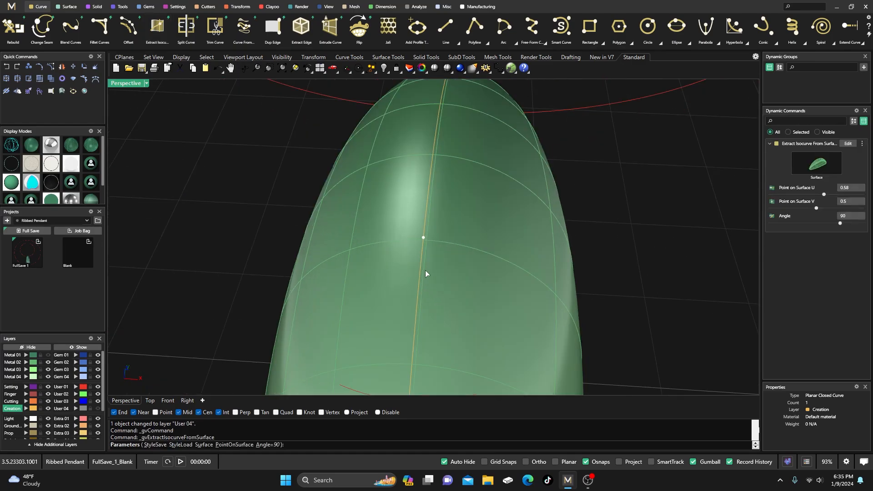
{"action": "left_click", "coordinate": [425, 240]}
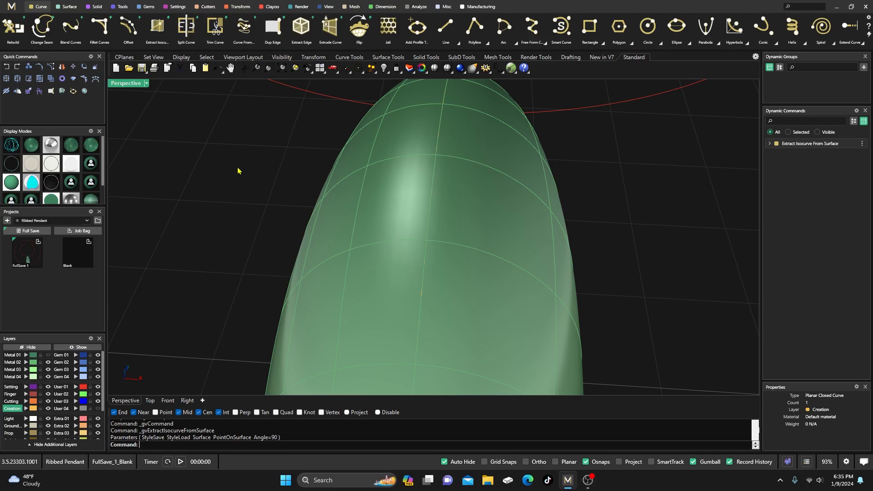
Start Gem on Curve using the rib's extracted centre isocurve, placing round diamonds on the rib
{"action": "left_click", "coordinate": [150, 7]}
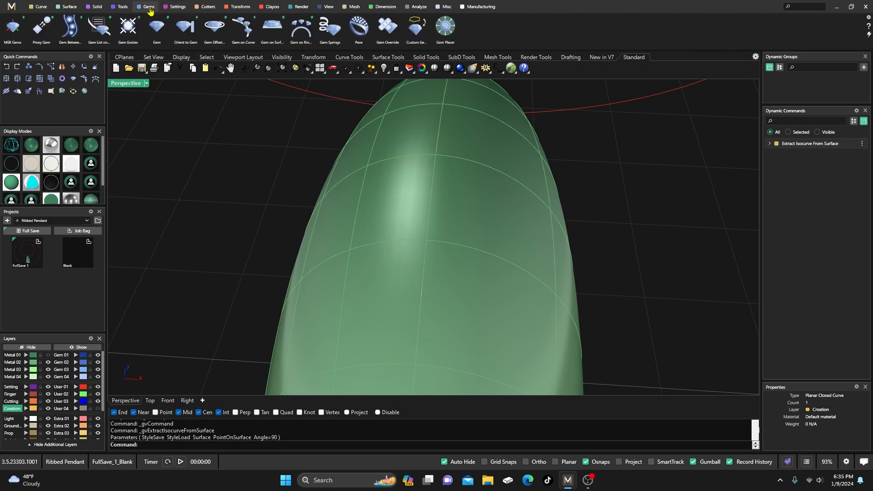
{"action": "left_click", "coordinate": [244, 27]}
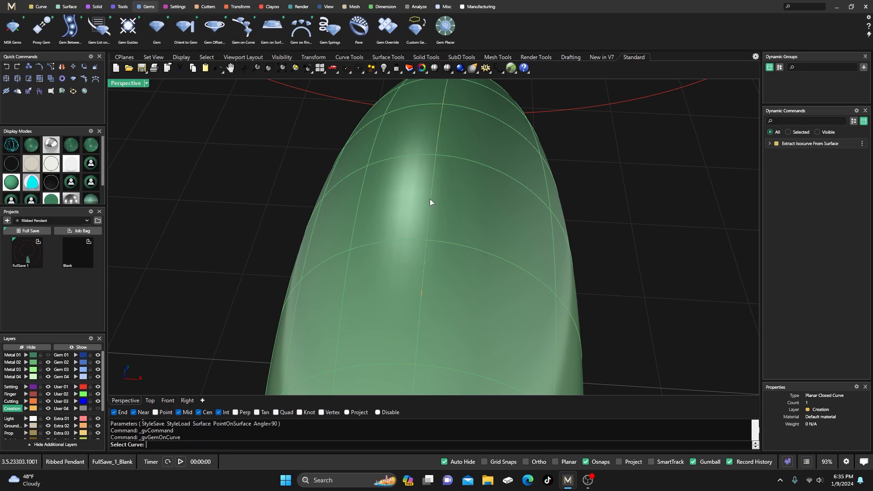
{"action": "scroll", "coordinate": [431, 207], "scroll_direction": "down", "scroll_amount": 3}
{"action": "right_click_drag", "start_coordinate": [433, 214], "coordinate": [412, 219]}
{"action": "right_click", "coordinate": [411, 219]}
{"action": "right_click_drag", "start_coordinate": [434, 263], "coordinate": [402, 274]}
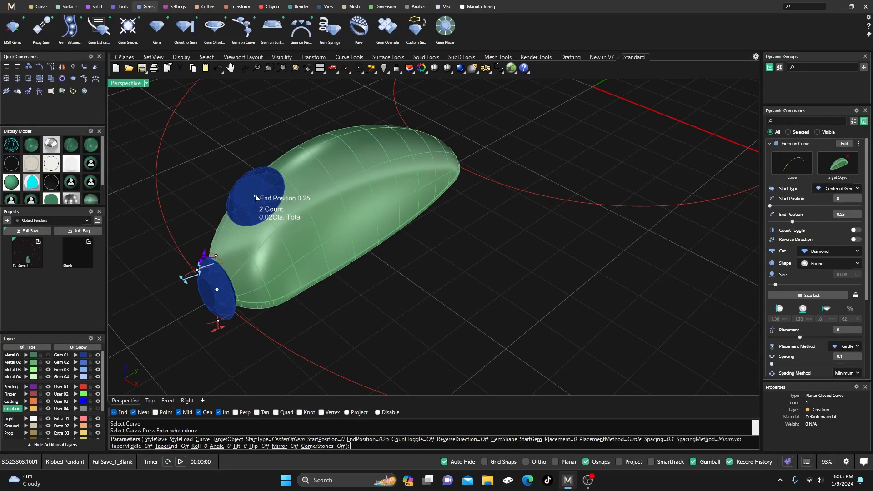
Set the gem row's End Position to 0.87 and Start Position to 0.52 along the rib's centre curve
{"action": "left_click_drag", "start_coordinate": [256, 197], "coordinate": [435, 137]}
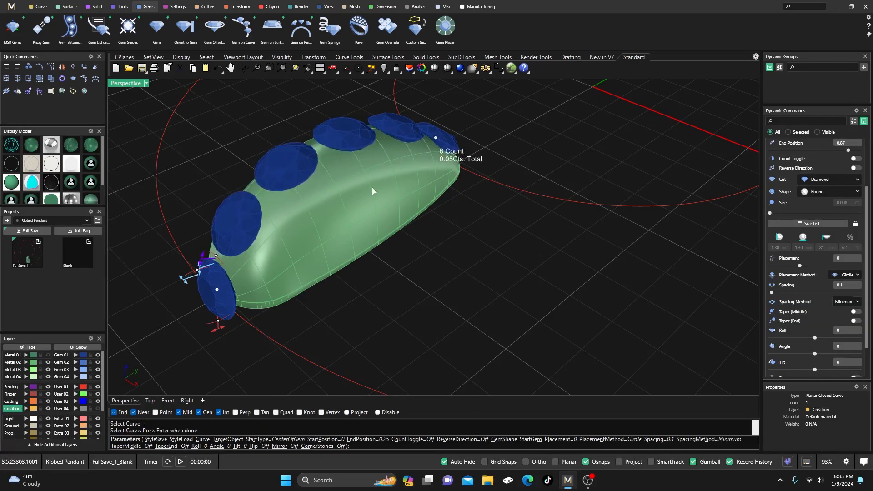
{"action": "left_click_drag", "start_coordinate": [219, 291], "coordinate": [364, 186]}
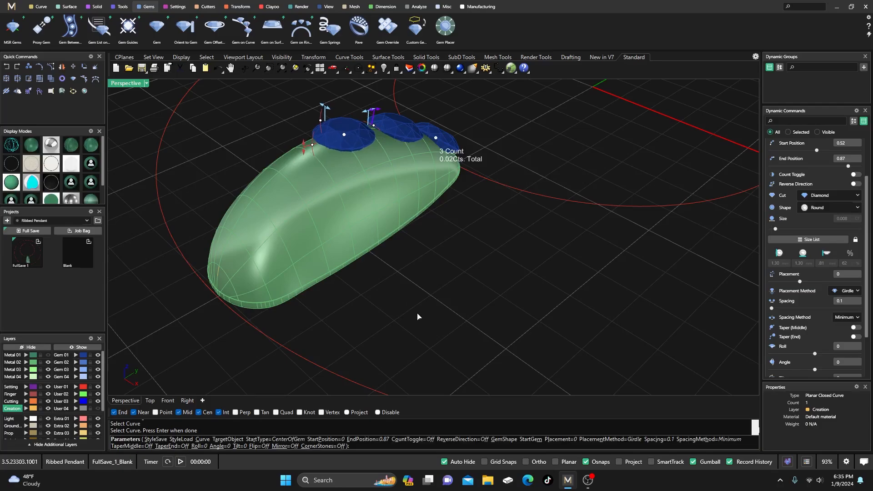
{"action": "scroll", "coordinate": [417, 315], "scroll_direction": "down", "scroll_amount": 4}
{"action": "right_click_drag", "start_coordinate": [417, 314], "coordinate": [352, 223]}
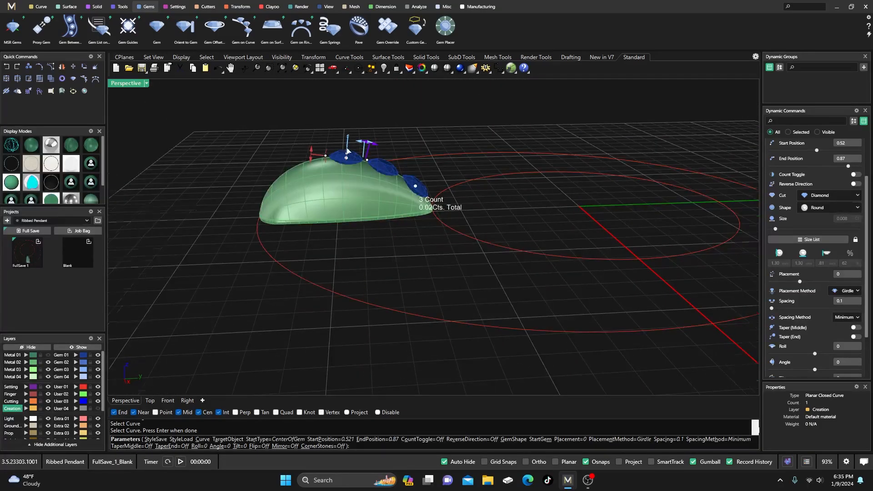
{"action": "right_click_drag", "start_coordinate": [347, 150], "coordinate": [431, 239]}
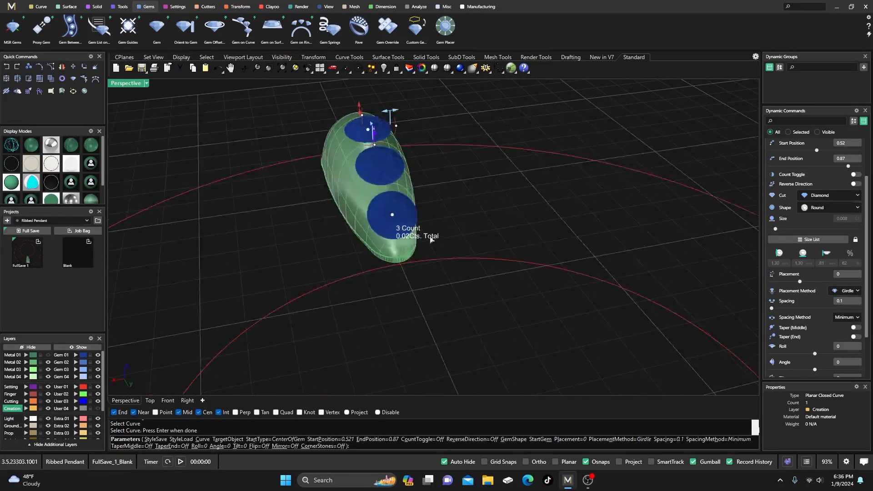
Turn on Taper (End) with a 0.80 mm end gem and extend the gem row to End Position 0.88
{"action": "scroll", "coordinate": [448, 253], "scroll_direction": "up", "scroll_amount": 3}
{"action": "scroll", "coordinate": [787, 308], "scroll_direction": "up", "scroll_amount": 1}
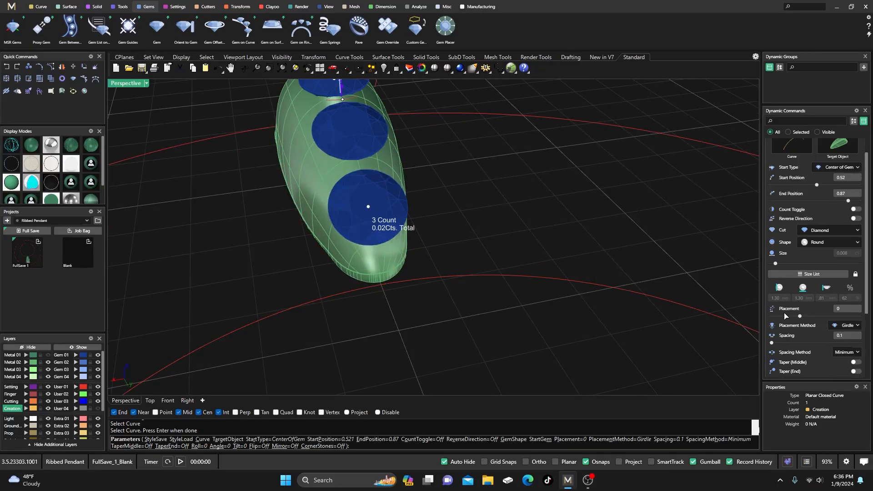
{"action": "scroll", "coordinate": [786, 316], "scroll_direction": "down", "scroll_amount": 2}
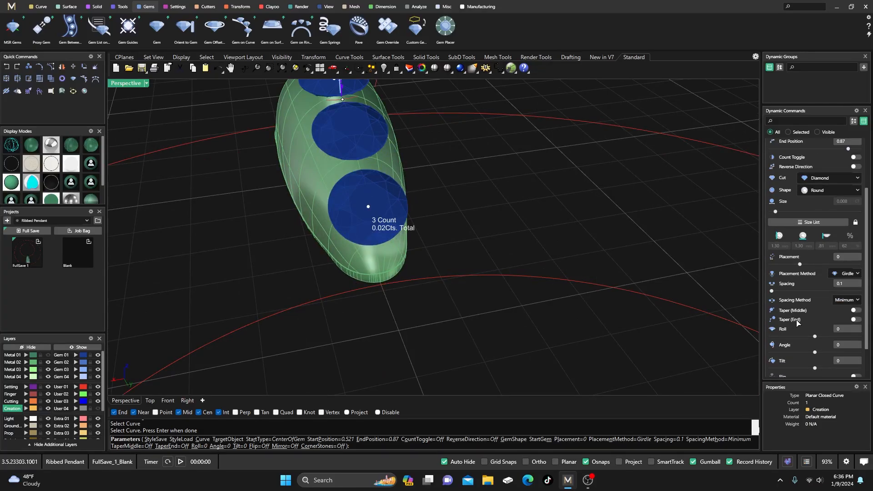
{"action": "left_click", "coordinate": [855, 320]}
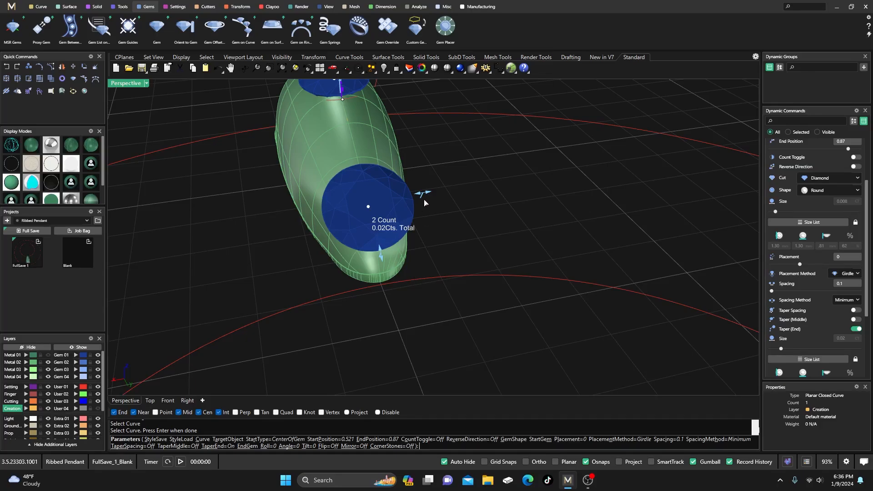
{"action": "left_click_drag", "start_coordinate": [422, 194], "coordinate": [363, 210]}
{"action": "scroll", "coordinate": [403, 310], "scroll_direction": "down", "scroll_amount": 4}
{"action": "right_click_drag", "start_coordinate": [403, 309], "coordinate": [469, 221]}
{"action": "scroll", "coordinate": [403, 277], "scroll_direction": "up", "scroll_amount": 4}
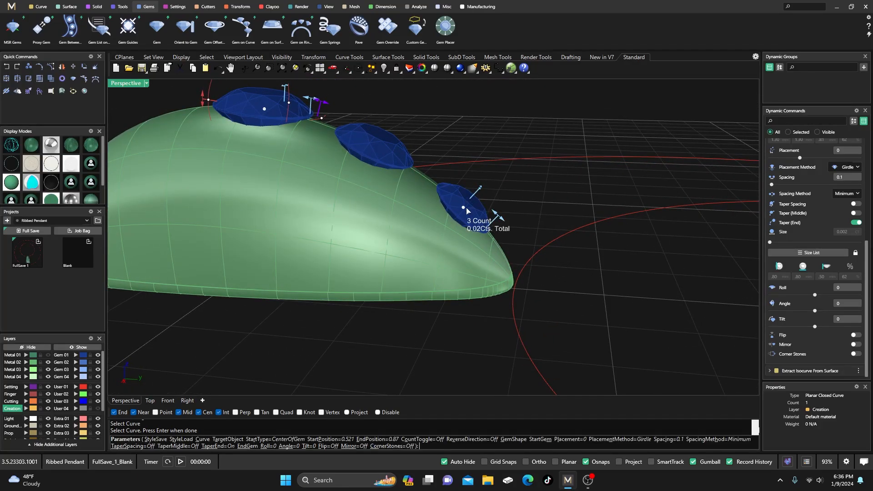
{"action": "left_click_drag", "start_coordinate": [463, 210], "coordinate": [467, 217]}
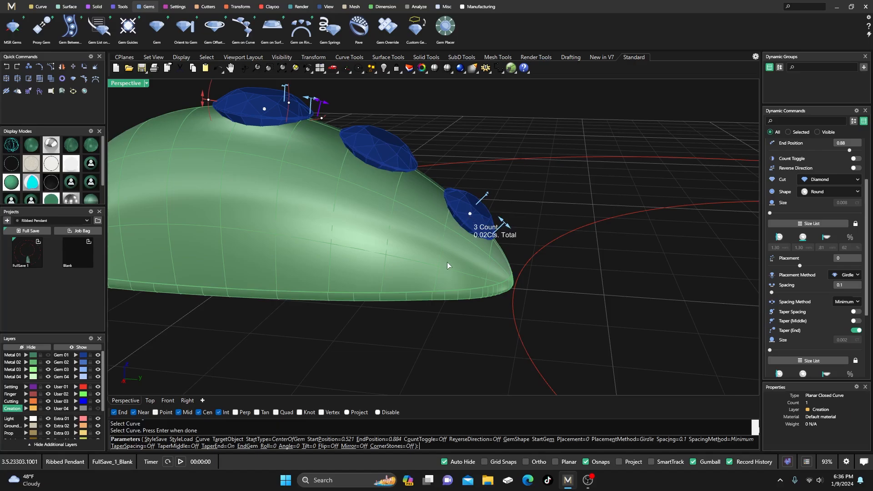
Set the gem row's Spacing to 0 mm and its Placement Method to Table, and finish the row
{"action": "mouse_move", "coordinate": [446, 261]}
{"action": "right_mouse_down"}
{"action": "mouse_move", "coordinate": [451, 294]}
{"action": "mouse_move", "coordinate": [434, 270]}
{"action": "right_mouse_up"}
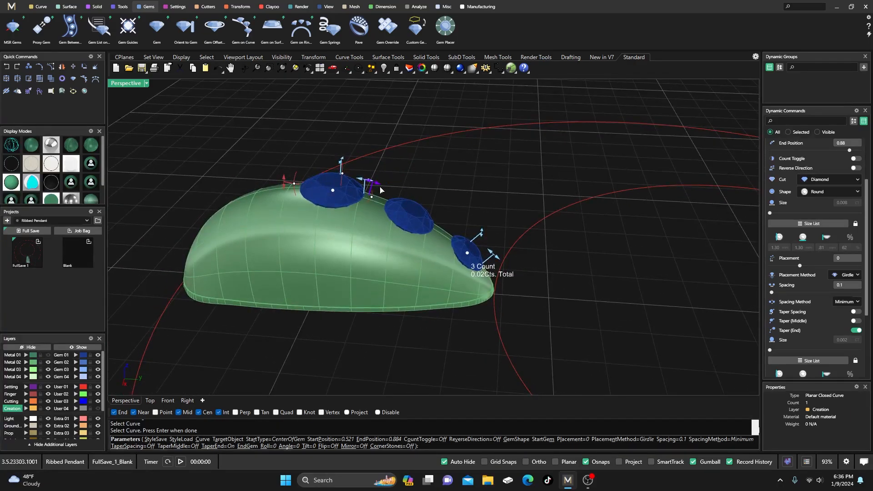
{"action": "left_click_drag", "start_coordinate": [380, 188], "coordinate": [370, 182]}
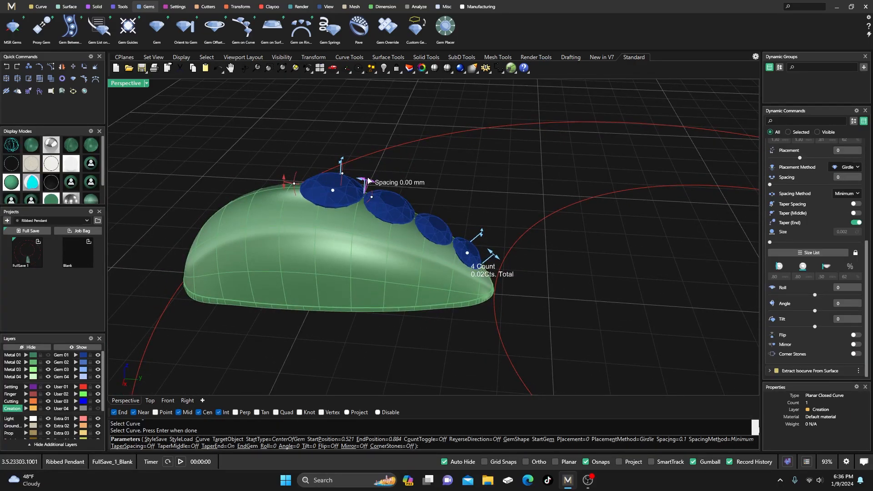
{"action": "right_click_drag", "start_coordinate": [368, 181], "coordinate": [422, 290]}
{"action": "scroll", "coordinate": [809, 258], "scroll_direction": "up", "scroll_amount": 3}
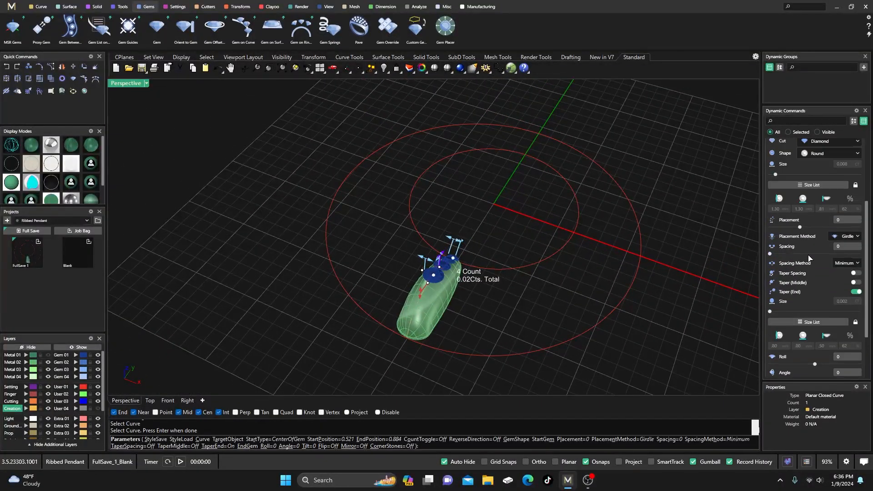
{"action": "scroll", "coordinate": [808, 257], "scroll_direction": "up", "scroll_amount": 2}
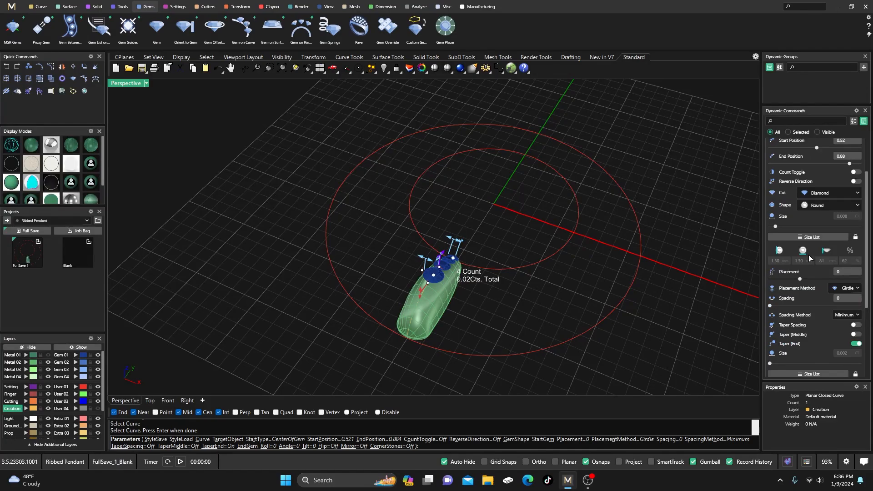
{"action": "left_click", "coordinate": [852, 292]}
{"action": "left_click", "coordinate": [847, 305]}
{"action": "right_click_drag", "start_coordinate": [547, 319], "coordinate": [436, 266]}
{"action": "scroll", "coordinate": [432, 269], "scroll_direction": "up", "scroll_amount": 2}
{"action": "key", "text": "Return"}
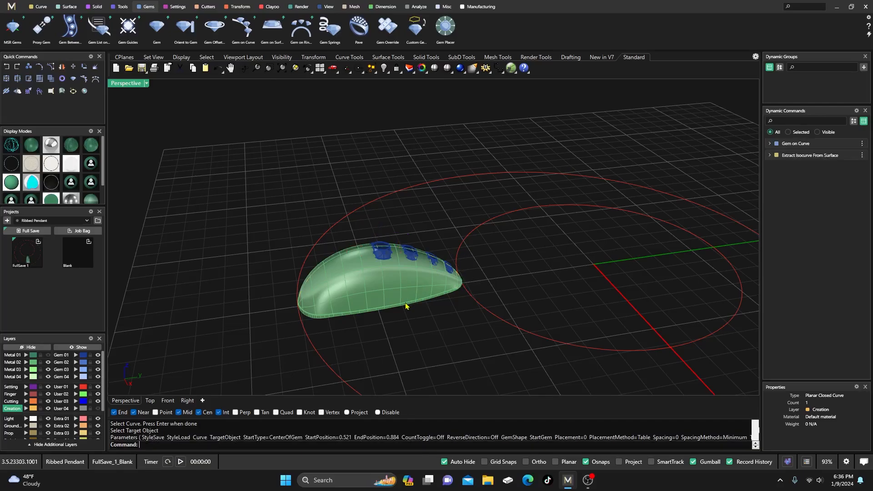
Examine the gaps between neighbouring gems on the rib in the Top view with wireframe display
{"action": "scroll", "coordinate": [408, 305], "scroll_direction": "down", "scroll_amount": 2}
{"action": "double_click", "coordinate": [125, 84]}
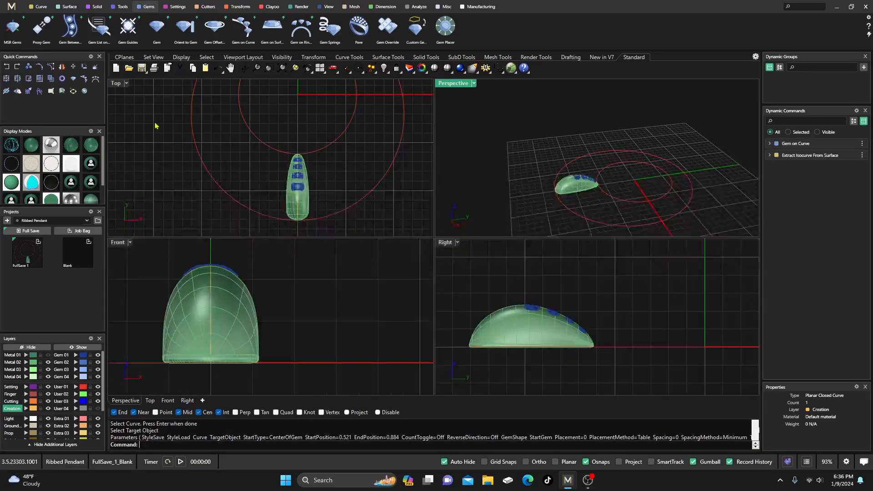
{"action": "double_click", "coordinate": [116, 85]}
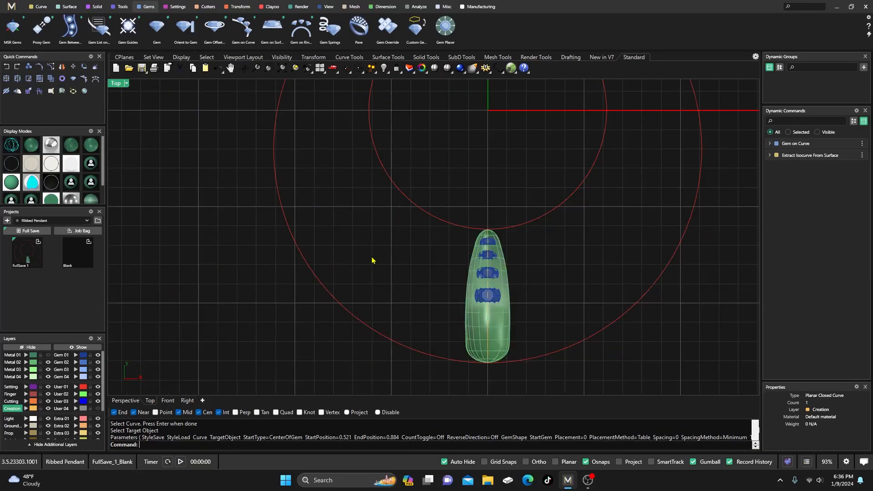
{"action": "right_click_drag", "start_coordinate": [372, 260], "coordinate": [266, 219]}
{"action": "scroll", "coordinate": [437, 261], "scroll_direction": "up", "scroll_amount": 3}
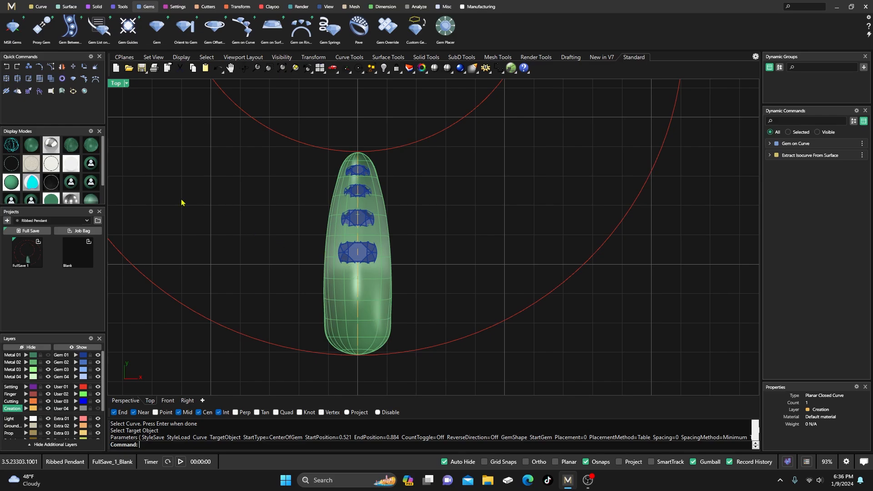
{"action": "left_click", "coordinate": [13, 146]}
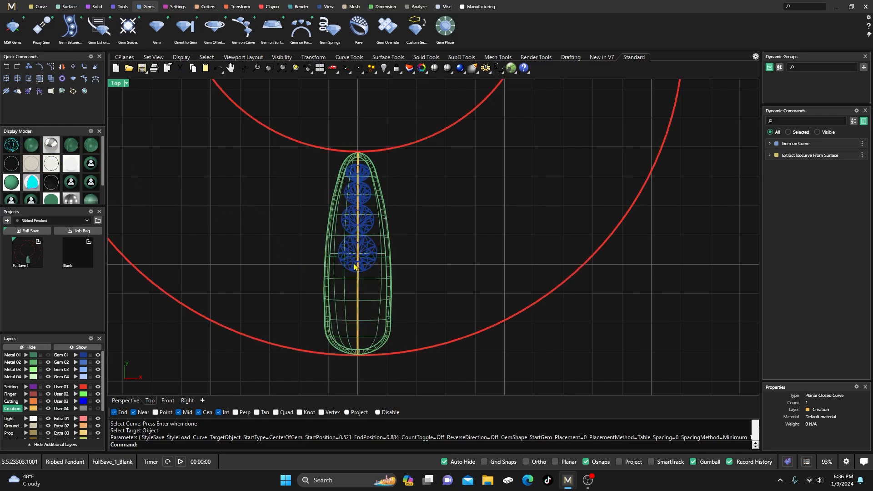
{"action": "scroll", "coordinate": [354, 267], "scroll_direction": "up", "scroll_amount": 10}
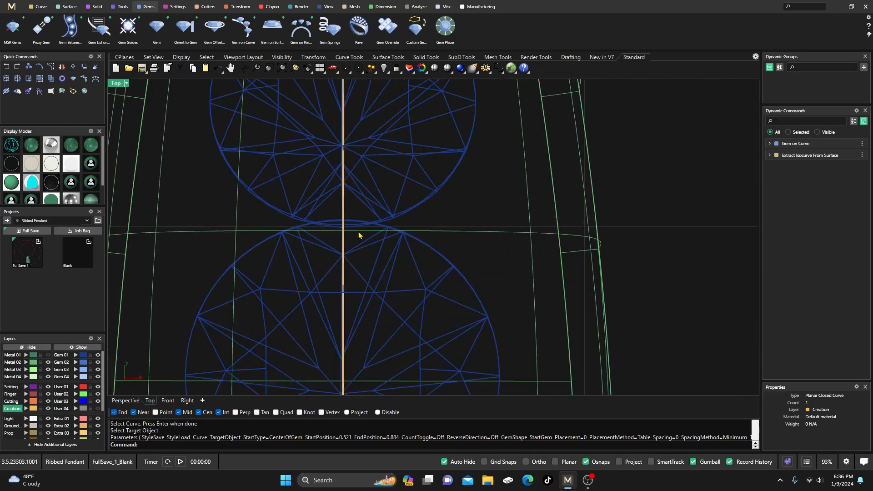
Switch the Perspective view to wireframe display and examine how closely the gems sit together along the rib
{"action": "double_click", "coordinate": [119, 85]}
{"action": "double_click", "coordinate": [451, 86]}
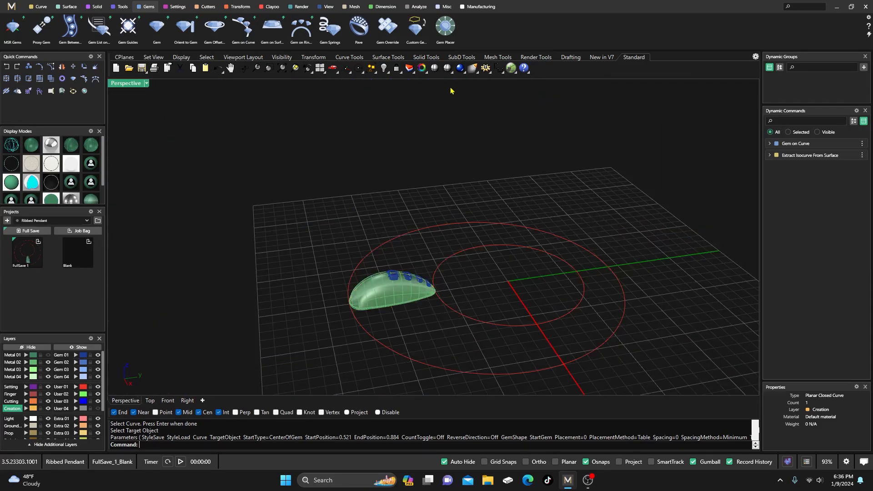
{"action": "left_click", "coordinate": [15, 145]}
{"action": "right_click_drag", "start_coordinate": [501, 300], "coordinate": [395, 345]}
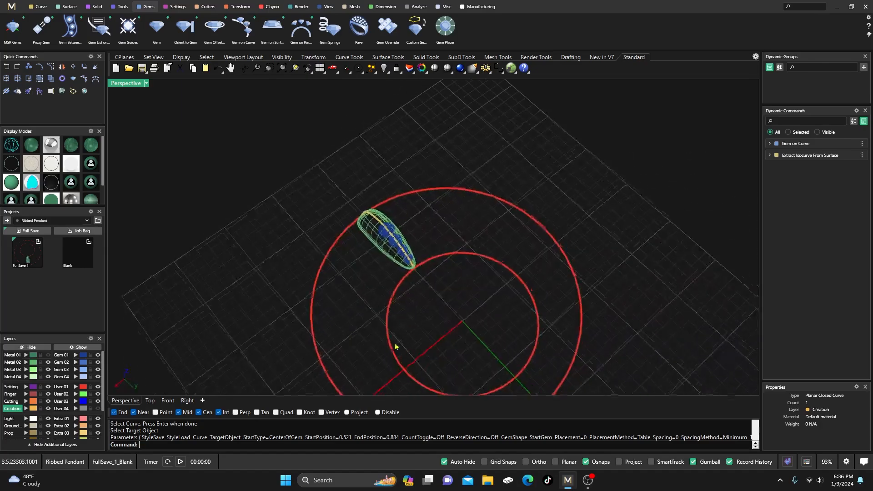
{"action": "scroll", "coordinate": [390, 216], "scroll_direction": "up", "scroll_amount": 4}
{"action": "scroll", "coordinate": [402, 277], "scroll_direction": "up", "scroll_amount": 4}
{"action": "scroll", "coordinate": [390, 250], "scroll_direction": "up", "scroll_amount": 6}
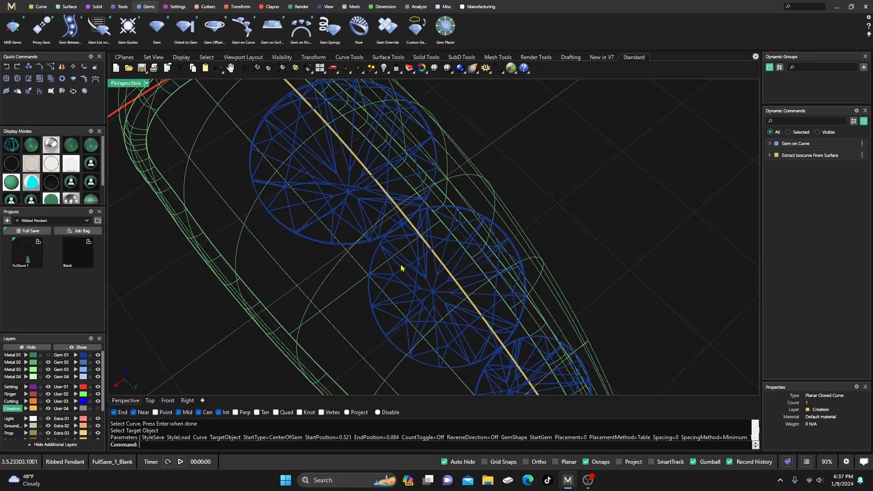
Reopen the Gem on Curve row for editing and set its Spacing to 0.05 mm and Start Position to 0.49
{"action": "left_click", "coordinate": [401, 269]}
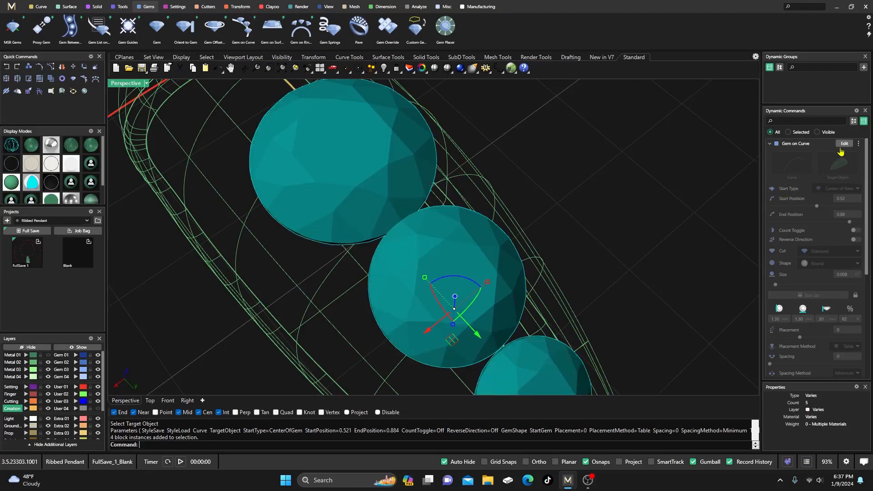
{"action": "left_click", "coordinate": [844, 143]}
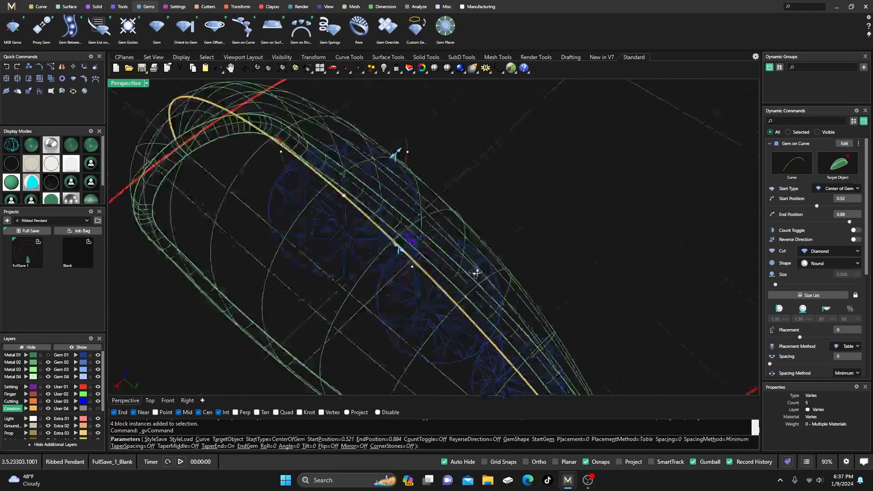
{"action": "right_click_drag", "start_coordinate": [476, 273], "coordinate": [381, 269]}
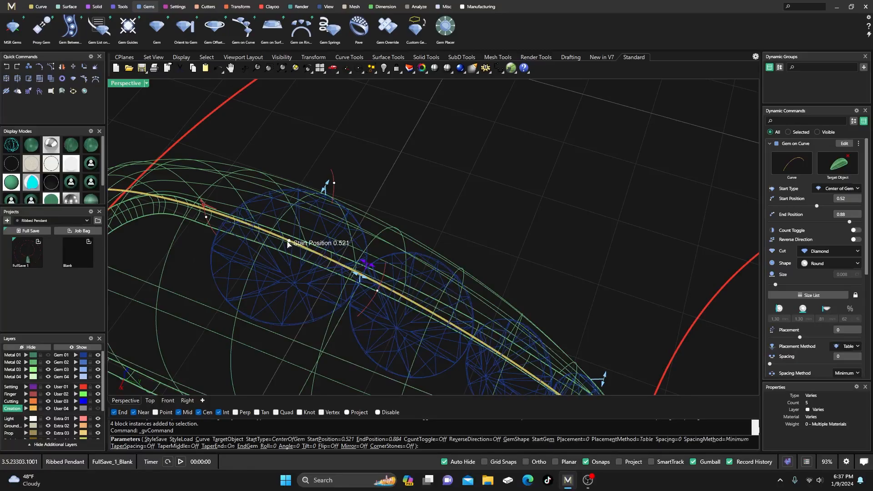
{"action": "left_click_drag", "start_coordinate": [289, 244], "coordinate": [275, 237]}
{"action": "scroll", "coordinate": [348, 275], "scroll_direction": "up", "scroll_amount": 1}
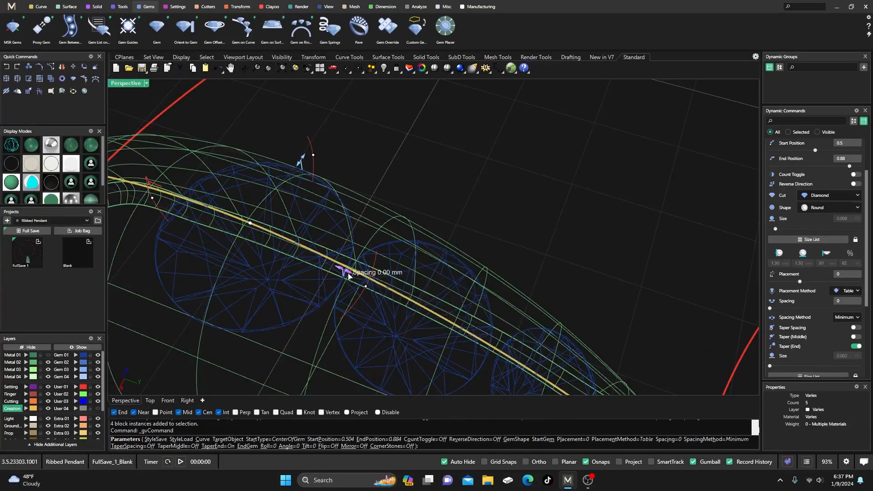
{"action": "left_click_drag", "start_coordinate": [349, 276], "coordinate": [353, 278]}
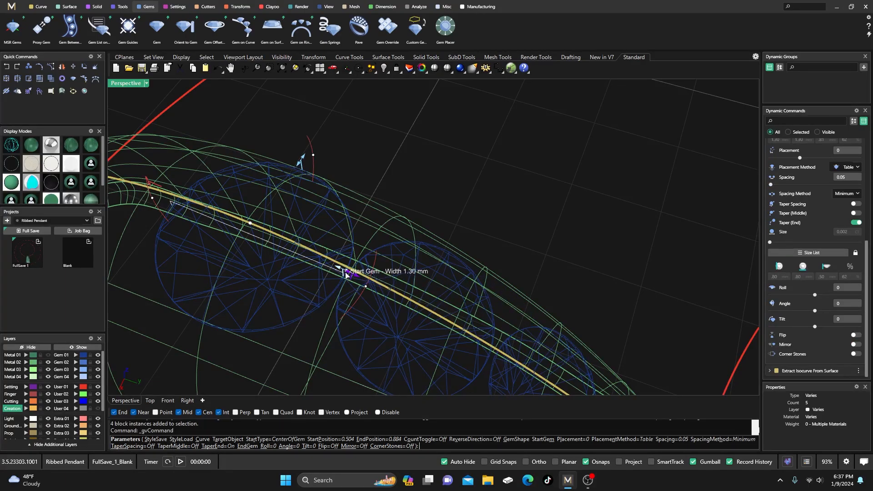
{"action": "scroll", "coordinate": [353, 277], "scroll_direction": "down", "scroll_amount": 5}
{"action": "mouse_move", "coordinate": [279, 279]}
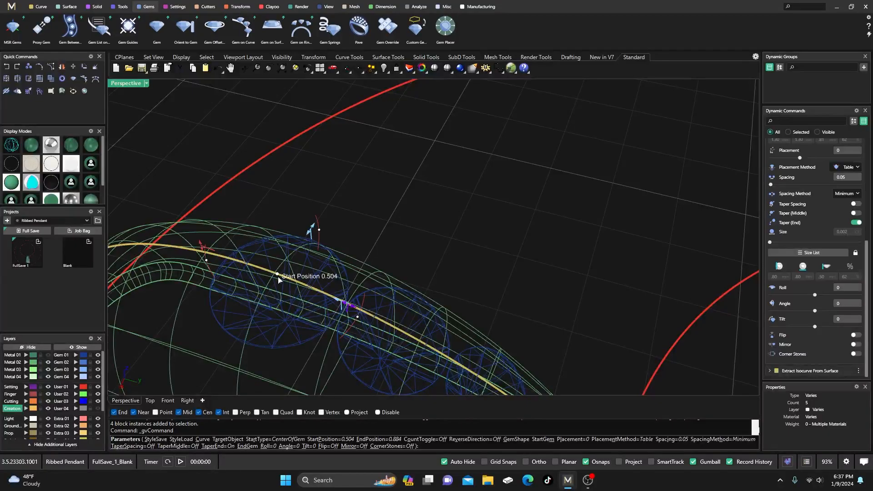
{"action": "left_click_drag", "start_coordinate": [277, 278], "coordinate": [273, 276]}
{"action": "scroll", "coordinate": [340, 285], "scroll_direction": "down", "scroll_amount": 4}
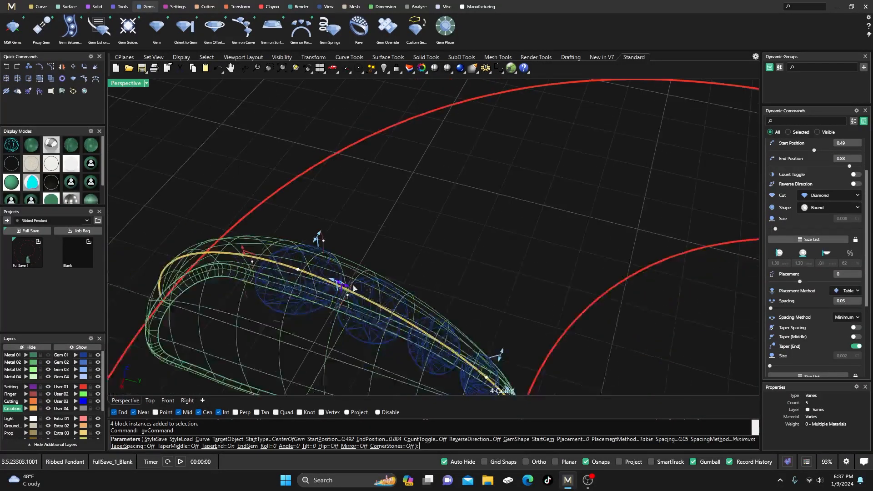
Check the gems' spacing and seating depth in the rib from several angles, and accept the edited gem row
{"action": "right_click_drag", "start_coordinate": [349, 306], "coordinate": [335, 288]}
{"action": "scroll", "coordinate": [427, 273], "scroll_direction": "down", "scroll_amount": 8}
{"action": "scroll", "coordinate": [455, 332], "scroll_direction": "up", "scroll_amount": 9}
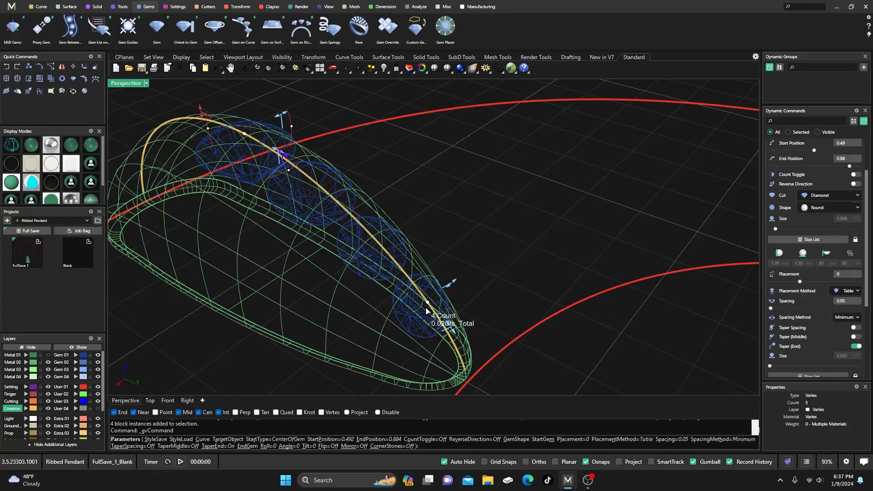
{"action": "right_click_drag", "start_coordinate": [411, 323], "coordinate": [520, 379]}
{"action": "scroll", "coordinate": [404, 312], "scroll_direction": "down", "scroll_amount": 5}
{"action": "right_click_drag", "start_coordinate": [357, 319], "coordinate": [414, 328]}
{"action": "right_click_drag", "start_coordinate": [414, 287], "coordinate": [339, 295]}
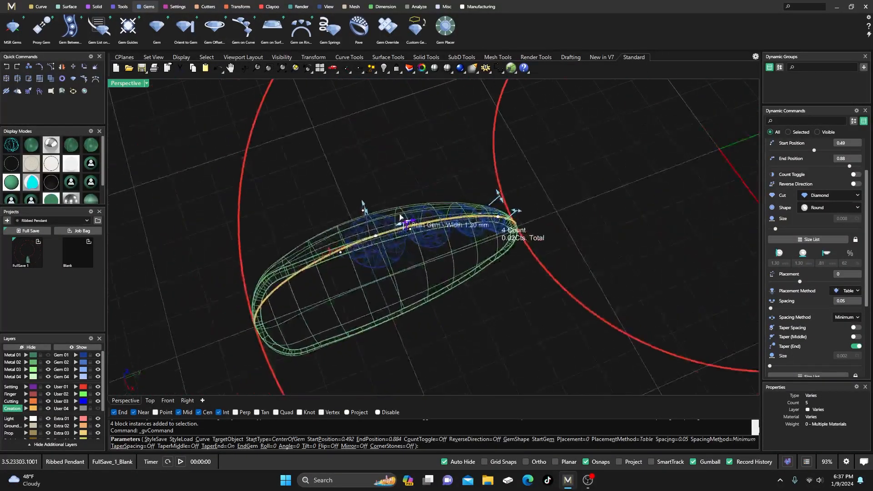
{"action": "scroll", "coordinate": [412, 229], "scroll_direction": "up", "scroll_amount": 12}
{"action": "right_click_drag", "start_coordinate": [411, 273], "coordinate": [385, 196]}
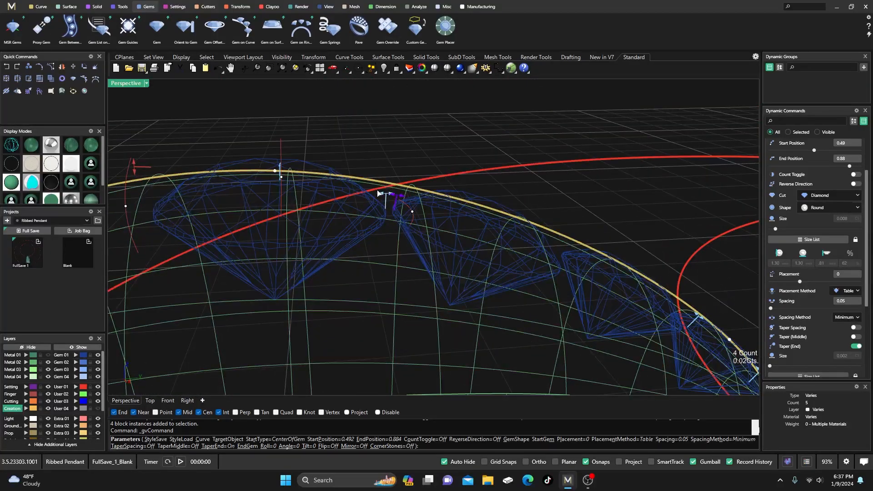
{"action": "right_click", "coordinate": [378, 193]}
Add prongs along the selected gem row with Prong Placer, raising their Height Offset to 0.24
{"action": "right_click_drag", "start_coordinate": [380, 195], "coordinate": [350, 226]}
{"action": "left_click", "coordinate": [350, 226]}
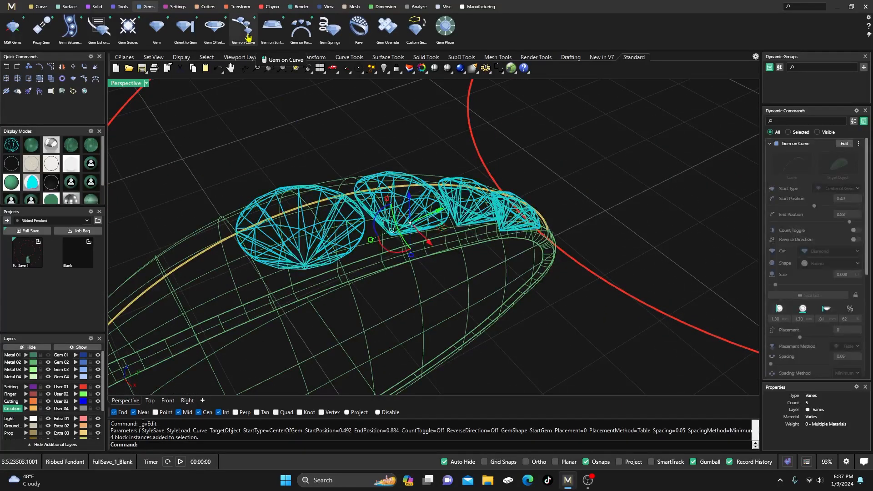
{"action": "left_click", "coordinate": [179, 7]}
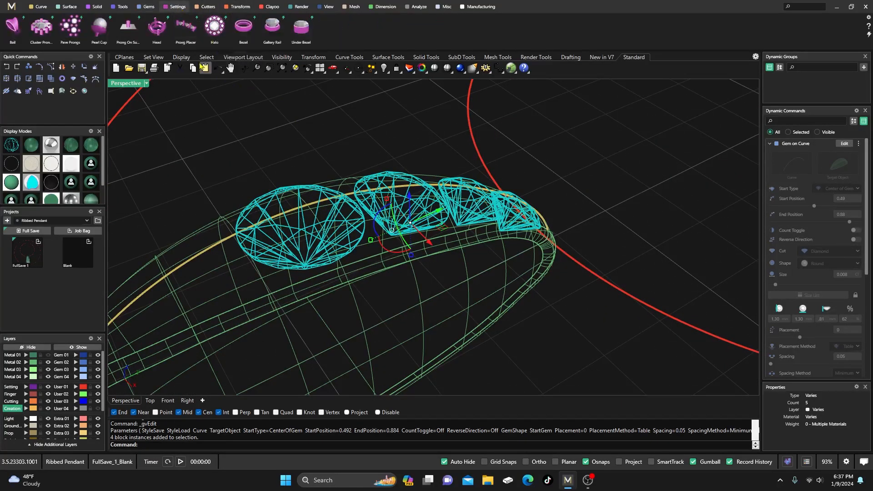
{"action": "left_click", "coordinate": [186, 34]}
{"action": "right_click_drag", "start_coordinate": [336, 191], "coordinate": [336, 199]}
{"action": "left_click_drag", "start_coordinate": [356, 165], "coordinate": [363, 144]}
{"action": "right_click_drag", "start_coordinate": [363, 145], "coordinate": [454, 325]}
{"action": "scroll", "coordinate": [461, 280], "scroll_direction": "down", "scroll_amount": 6}
{"action": "scroll", "coordinate": [459, 314], "scroll_direction": "up", "scroll_amount": 6}
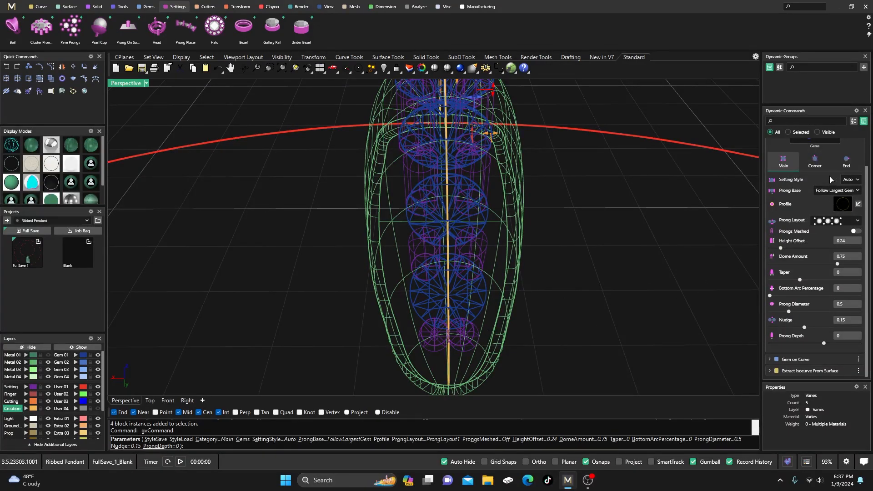
Set the End Prong Style to a single prong at each end and raise the Start Height Offset to 0.19
{"action": "left_click", "coordinate": [847, 161]}
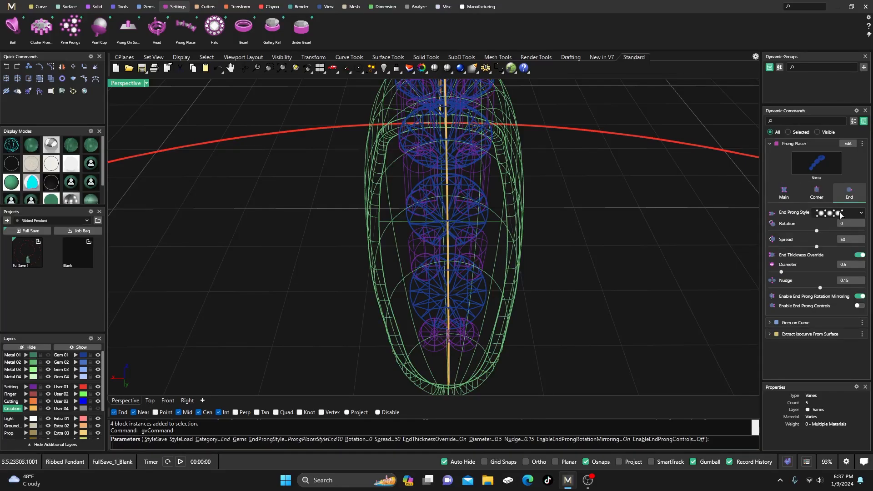
{"action": "left_click", "coordinate": [860, 213]}
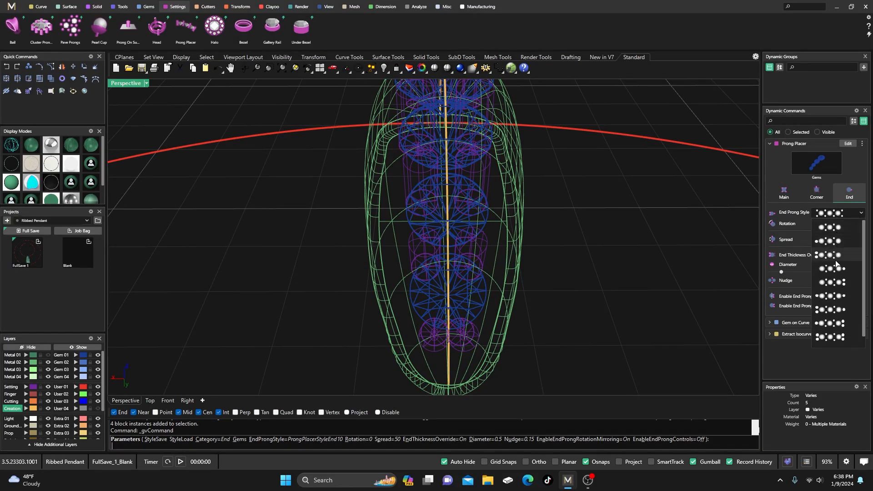
{"action": "left_click", "coordinate": [834, 296]}
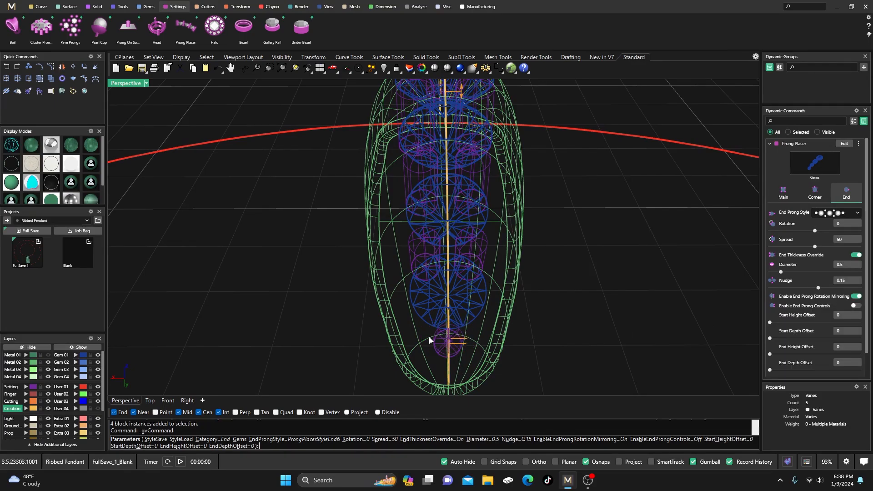
{"action": "scroll", "coordinate": [350, 319], "scroll_direction": "down", "scroll_amount": 5}
{"action": "right_click_drag", "start_coordinate": [351, 319], "coordinate": [422, 286]}
{"action": "scroll", "coordinate": [321, 207], "scroll_direction": "up", "scroll_amount": 8}
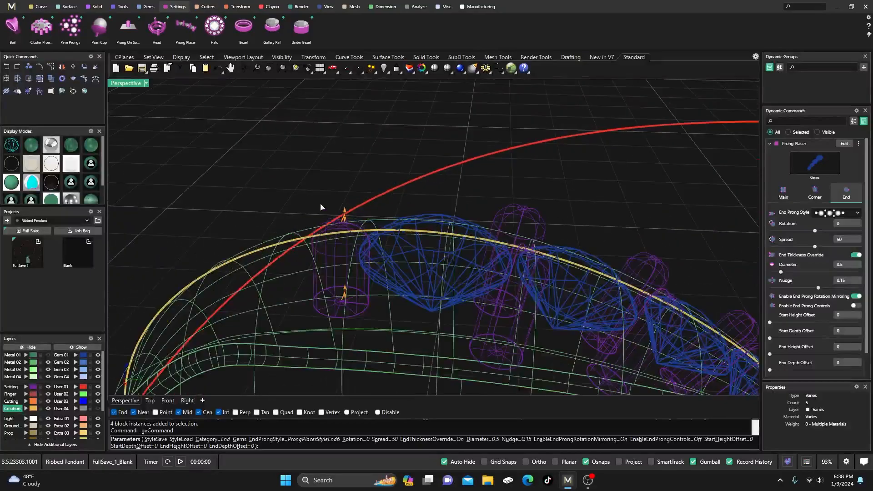
{"action": "left_click_drag", "start_coordinate": [345, 213], "coordinate": [345, 193]}
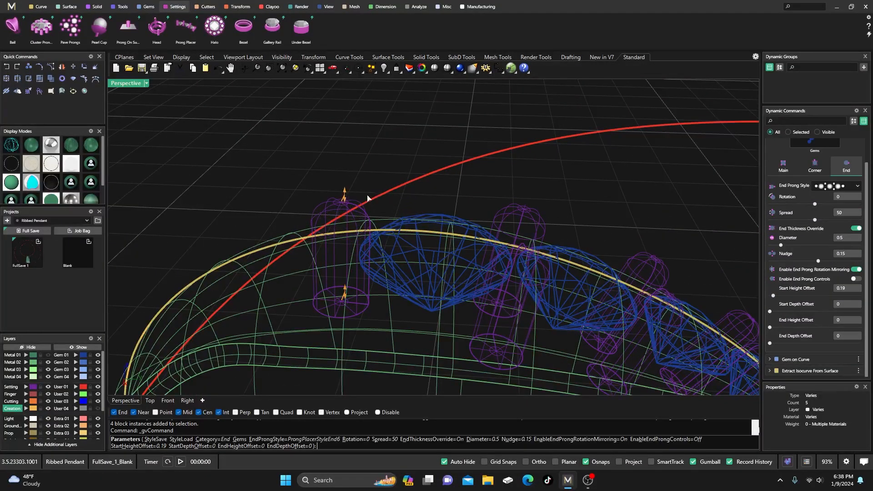
Change the End Prong Style to ProngPlacerStyleEnd8, with two prongs at the row's start and a single prong at its end
{"action": "scroll", "coordinate": [368, 198], "scroll_direction": "down", "scroll_amount": 6}
{"action": "right_click_drag", "start_coordinate": [368, 198], "coordinate": [358, 271]}
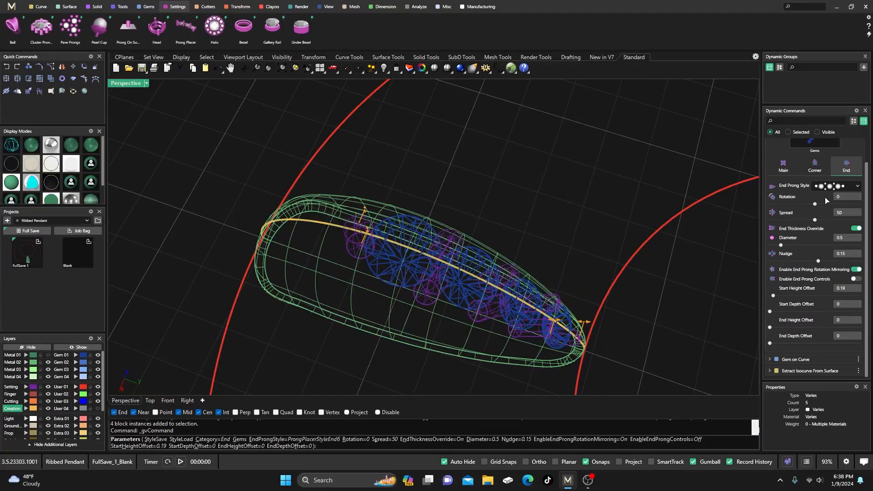
{"action": "left_click", "coordinate": [840, 188]}
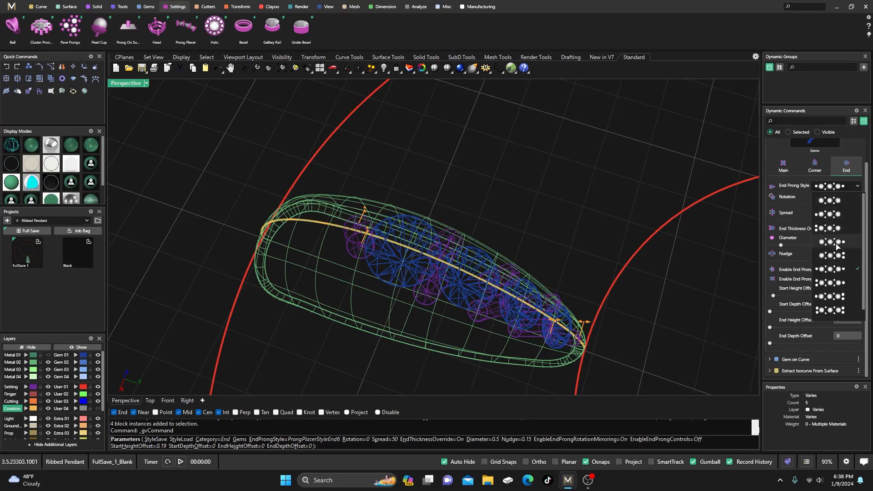
{"action": "left_click", "coordinate": [841, 288]}
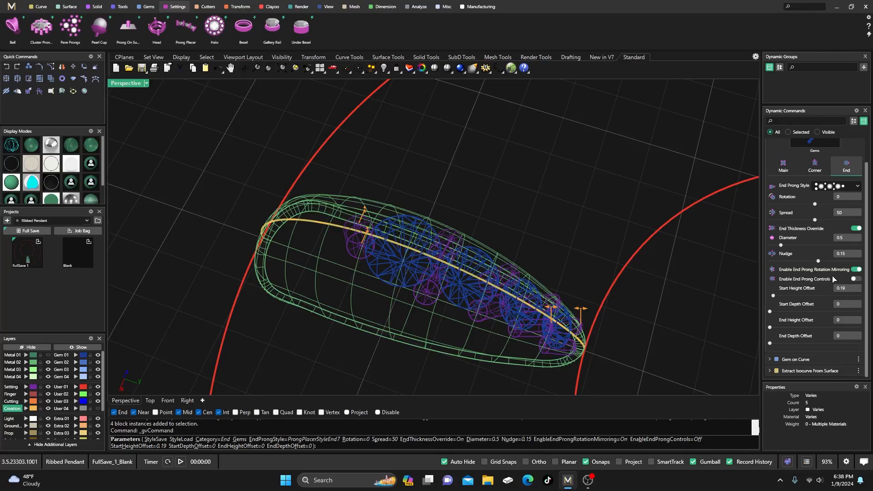
{"action": "left_click", "coordinate": [856, 187]}
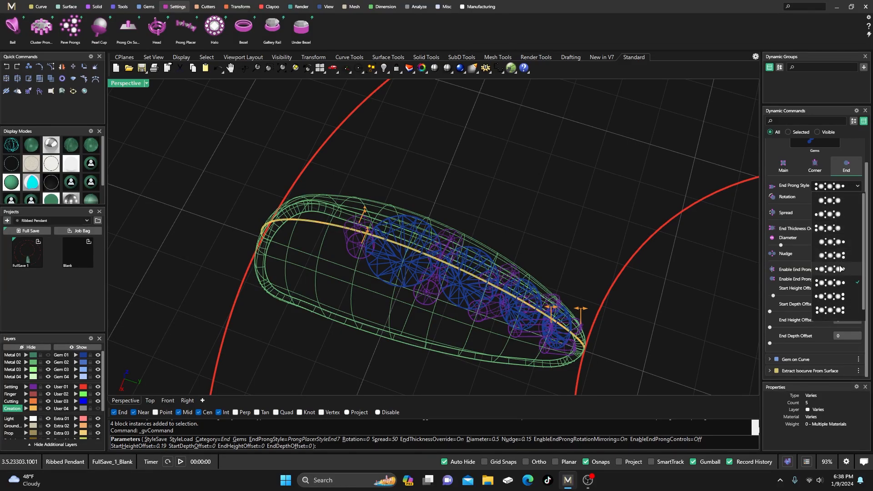
{"action": "left_click", "coordinate": [830, 299]}
Raise the End Height Offset of the single end prong to 0.21 mm and set its End Depth Offset to 0.3
{"action": "right_click_drag", "start_coordinate": [584, 302], "coordinate": [546, 194]}
{"action": "scroll", "coordinate": [547, 266], "scroll_direction": "up", "scroll_amount": 5}
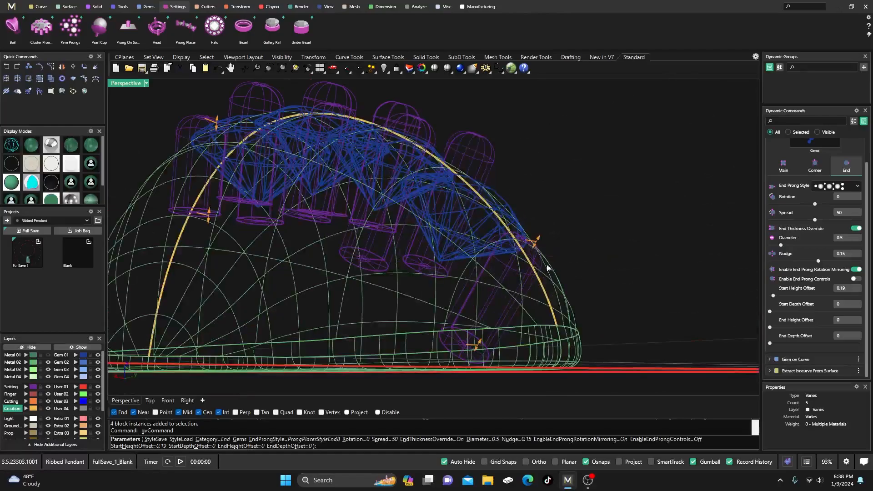
{"action": "left_click_drag", "start_coordinate": [537, 245], "coordinate": [549, 213]}
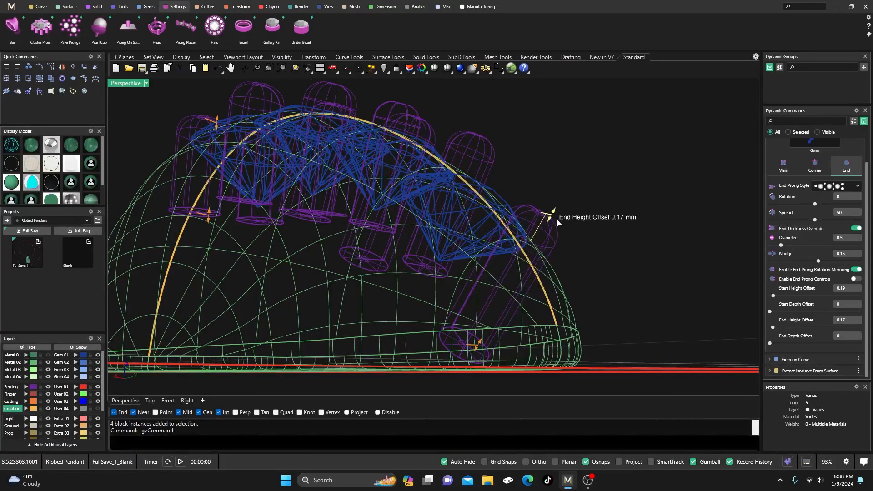
{"action": "left_click_drag", "start_coordinate": [479, 347], "coordinate": [505, 312]}
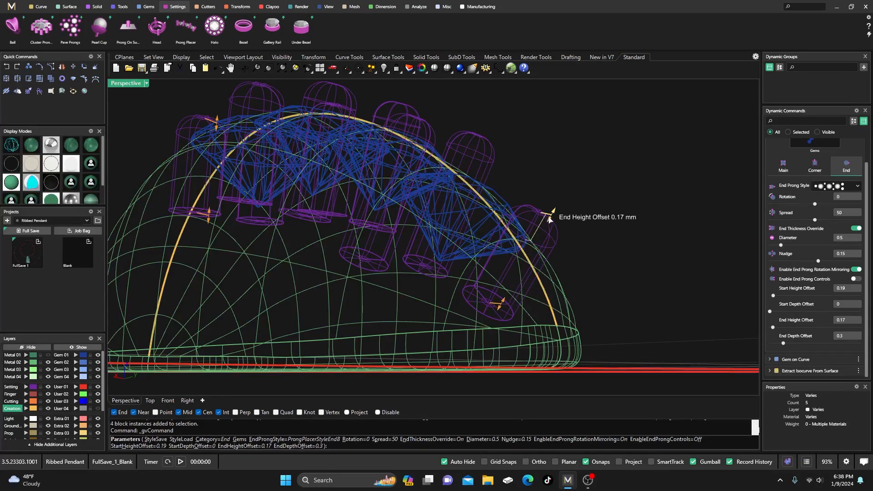
{"action": "left_click_drag", "start_coordinate": [551, 218], "coordinate": [556, 212]}
{"action": "right_click_drag", "start_coordinate": [555, 212], "coordinate": [473, 273]}
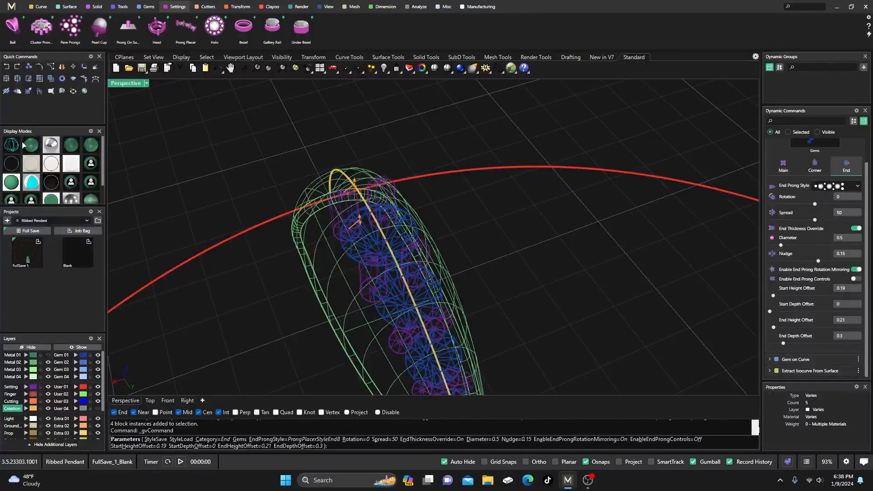
Inspect the prongs in shaded display with Metal 02 hidden, show that layer again, and accept the prongs
{"action": "left_click", "coordinate": [31, 145]}
{"action": "right_click_drag", "start_coordinate": [319, 291], "coordinate": [268, 258]}
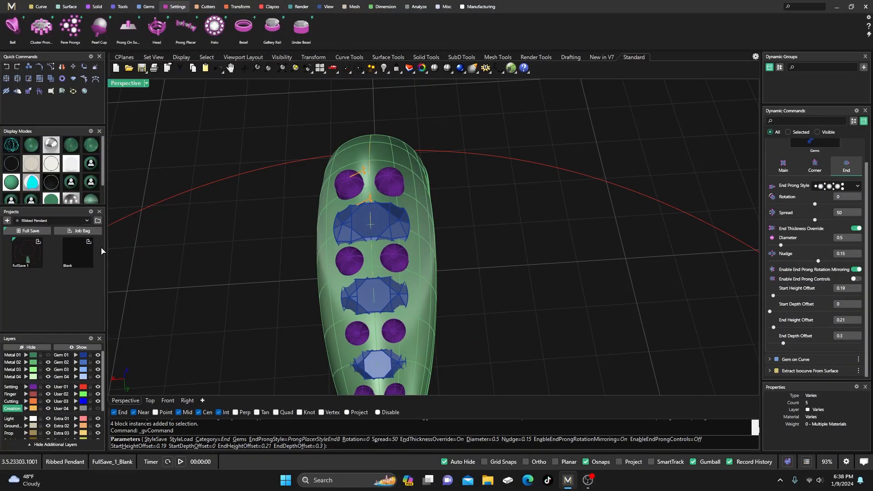
{"action": "left_click", "coordinate": [48, 362]}
{"action": "right_click_drag", "start_coordinate": [322, 343], "coordinate": [432, 339]}
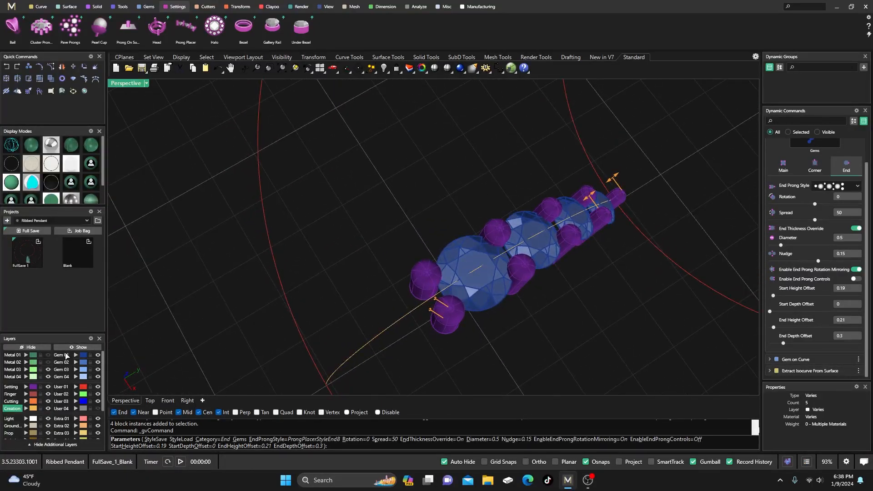
{"action": "left_click", "coordinate": [47, 362]}
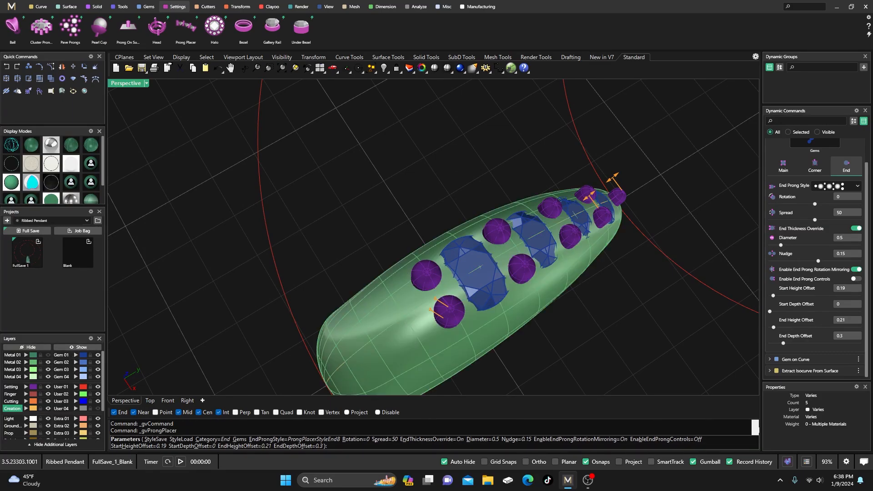
{"action": "key", "text": "Return"}
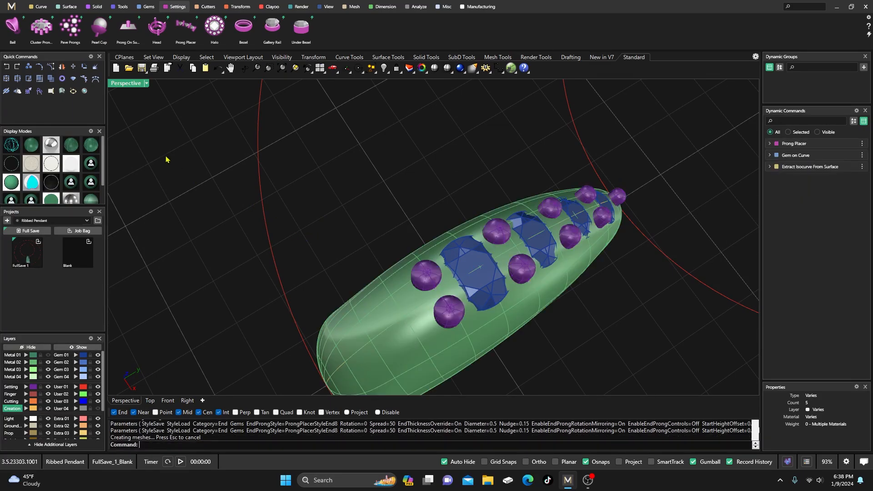
Draw a straight line in the wireframe Top view with object snaps disabled, from the right-hand start prong to just past the rib's wide end
{"action": "double_click", "coordinate": [126, 84]}
{"action": "scroll", "coordinate": [203, 145], "scroll_direction": "down", "scroll_amount": 3}
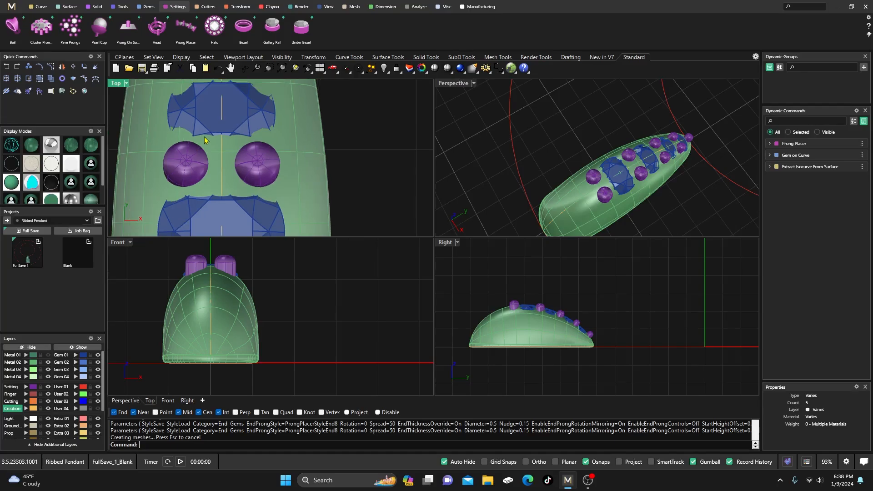
{"action": "double_click", "coordinate": [118, 85]}
{"action": "scroll", "coordinate": [266, 164], "scroll_direction": "down", "scroll_amount": 3}
{"action": "scroll", "coordinate": [266, 164], "scroll_direction": "down", "scroll_amount": 2}
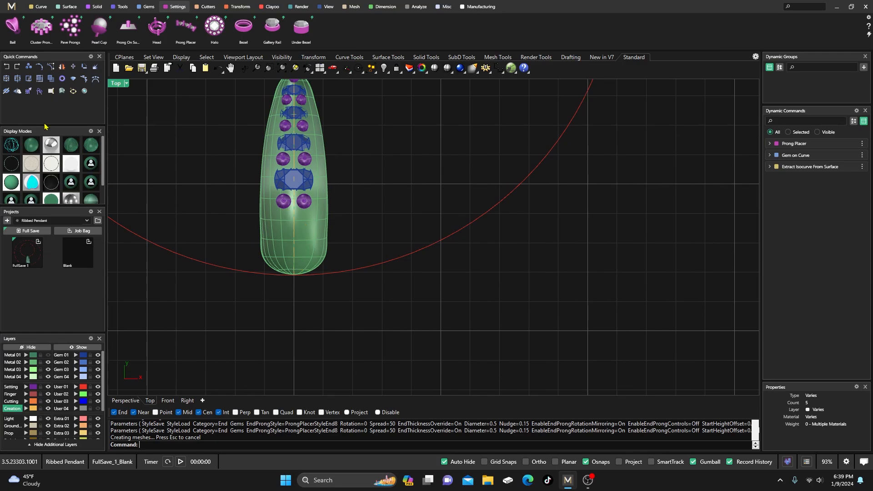
{"action": "left_click", "coordinate": [11, 144]}
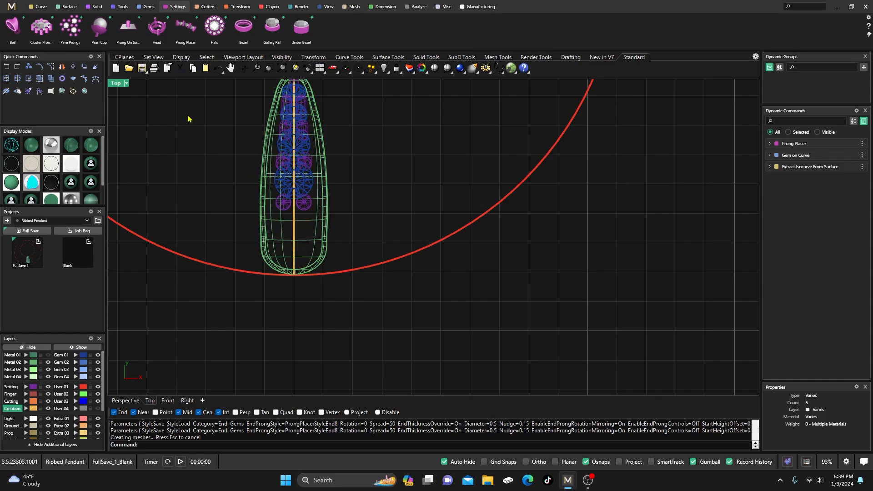
{"action": "left_click", "coordinate": [42, 10]}
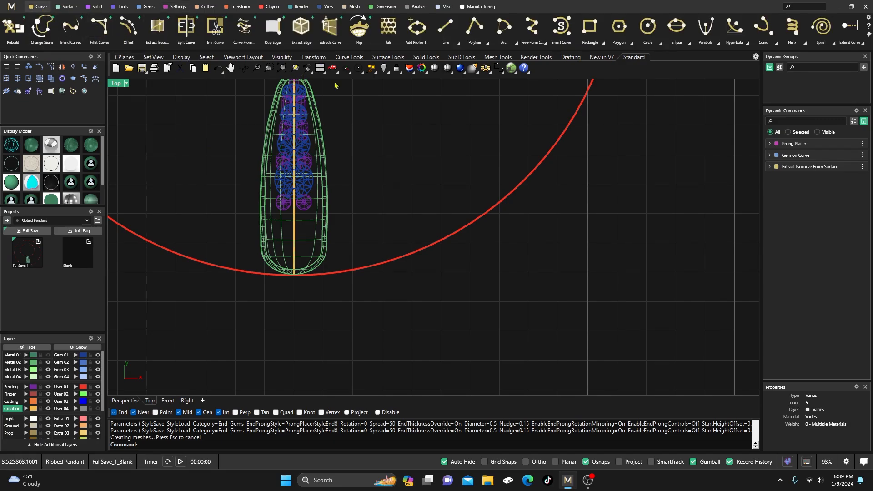
{"action": "left_click", "coordinate": [445, 27]}
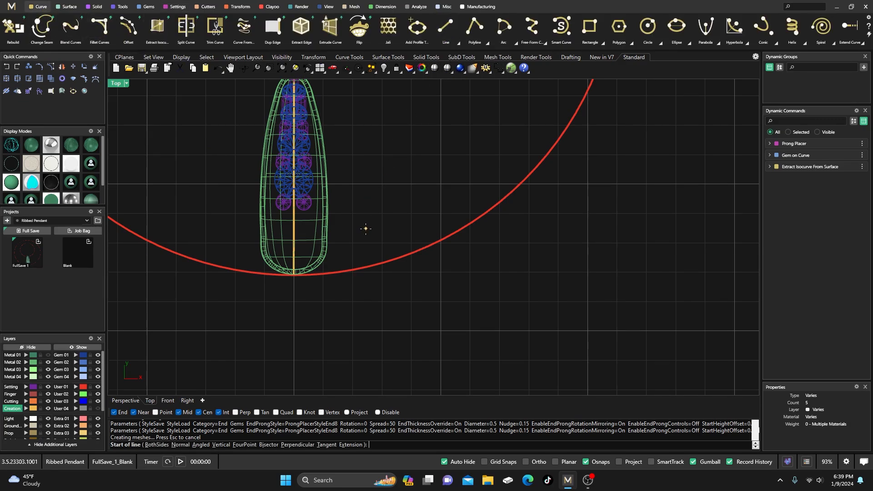
{"action": "scroll", "coordinate": [365, 228], "scroll_direction": "up", "scroll_amount": 4}
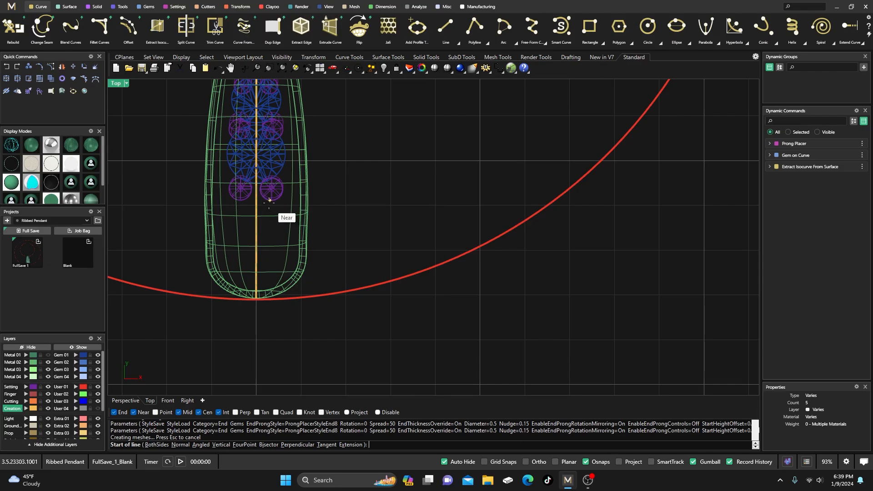
{"action": "left_click", "coordinate": [377, 413]}
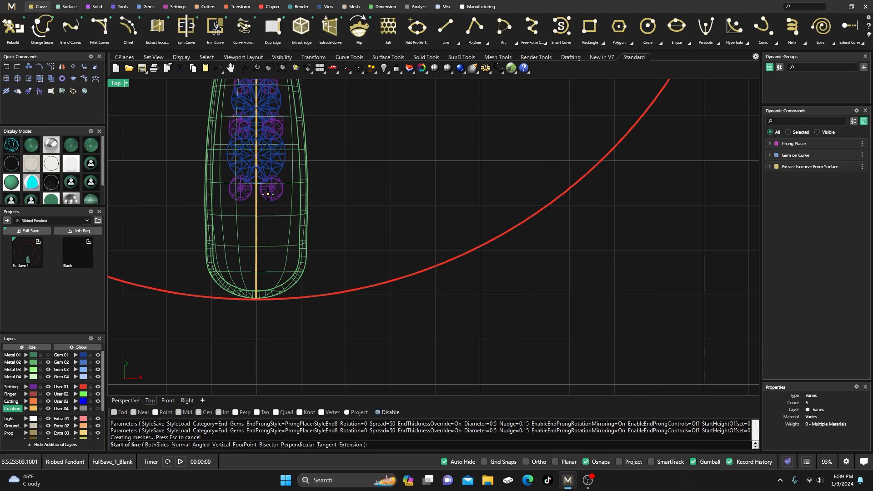
{"action": "left_click", "coordinate": [268, 192]}
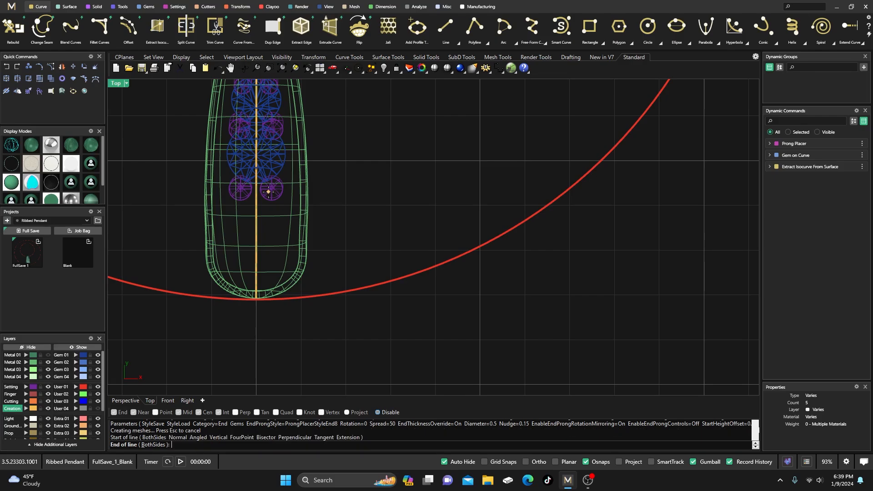
{"action": "left_click", "coordinate": [269, 302]}
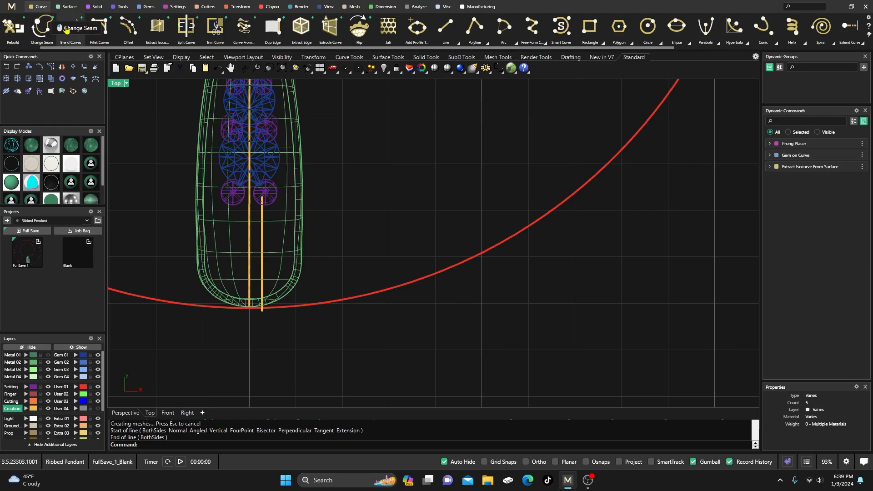
Project the new line onto the rib with the direction set to ProjectToTop
{"action": "scroll", "coordinate": [73, 28], "scroll_direction": "up", "scroll_amount": 2}
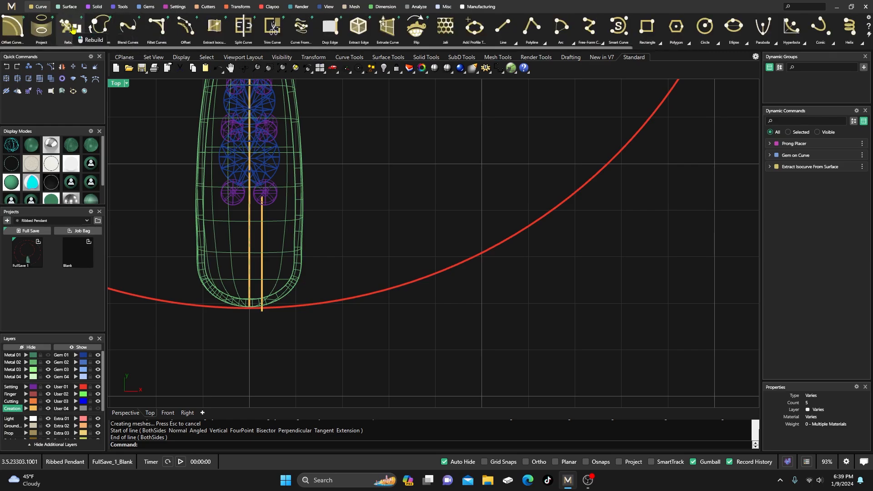
{"action": "left_click", "coordinate": [41, 28]}
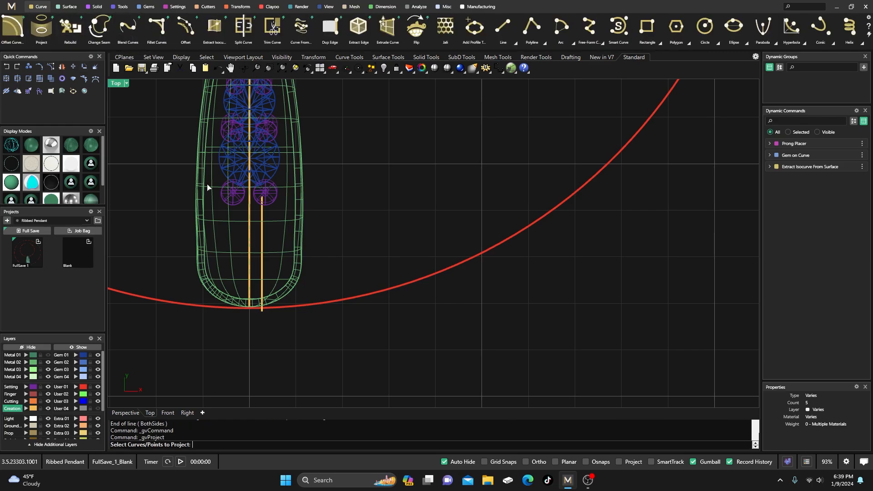
{"action": "left_click", "coordinate": [261, 314]}
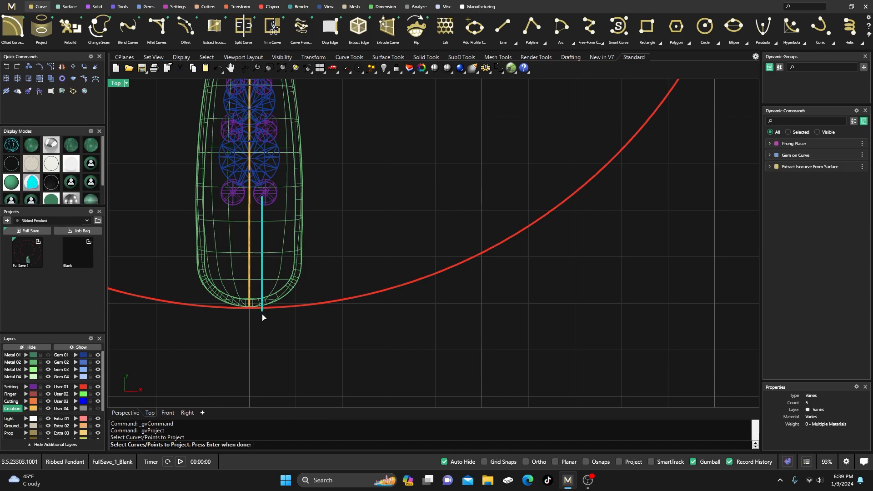
{"action": "key", "text": "Return"}
{"action": "left_click", "coordinate": [276, 231]}
{"action": "key", "text": "Return"}
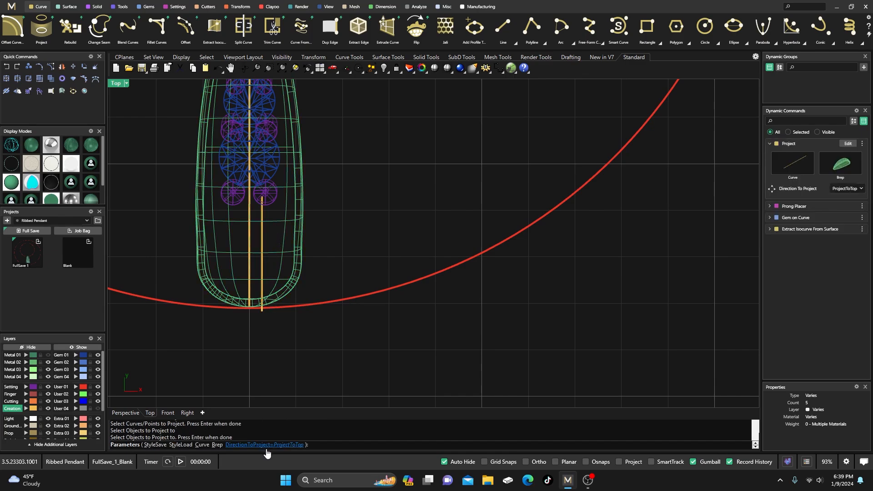
{"action": "key", "text": "Return"}
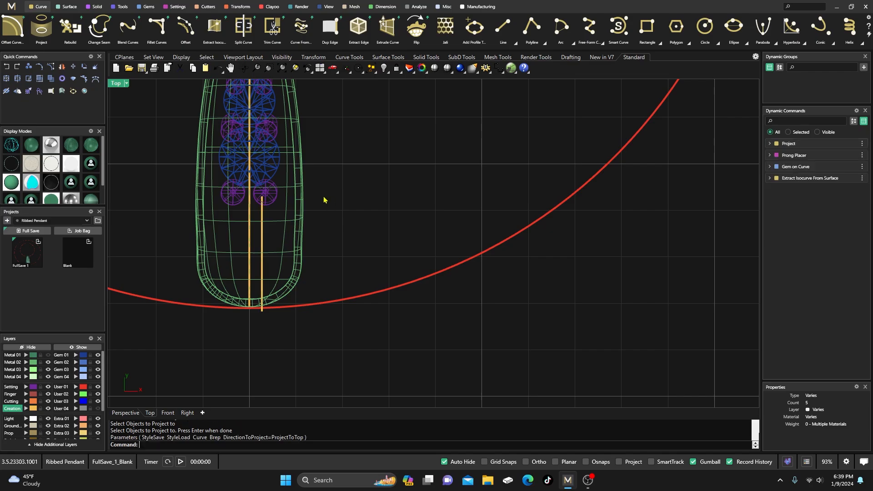
Start a new Gem on Curve row, picking the second of the two overlapping curves beside the rib's centre line
{"action": "double_click", "coordinate": [117, 84]}
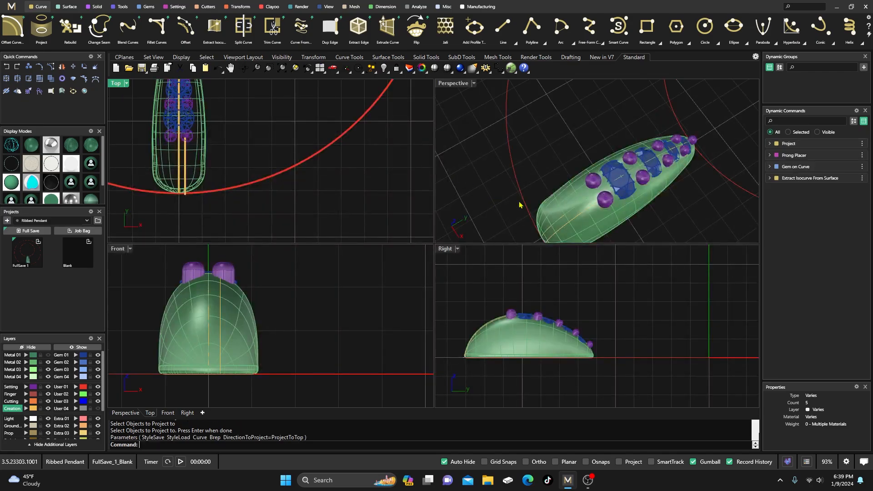
{"action": "scroll", "coordinate": [564, 227], "scroll_direction": "up", "scroll_amount": 4}
{"action": "left_click", "coordinate": [603, 208]}
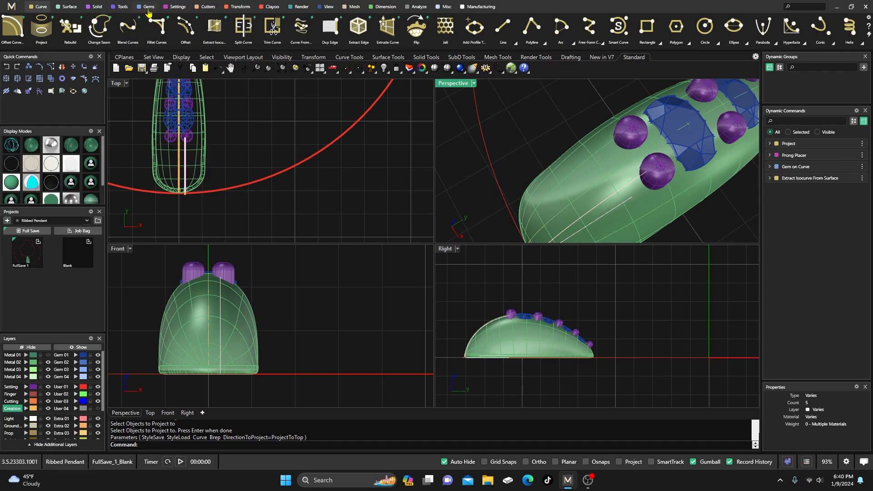
{"action": "key", "text": "Escape"}
{"action": "left_click", "coordinate": [148, 7]}
{"action": "left_click", "coordinate": [243, 28]}
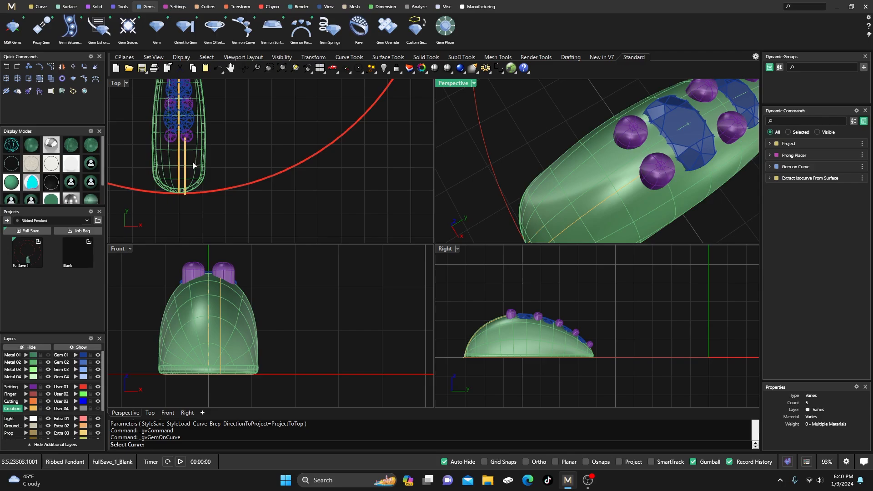
{"action": "scroll", "coordinate": [188, 169], "scroll_direction": "up", "scroll_amount": 3}
{"action": "left_click", "coordinate": [184, 154]}
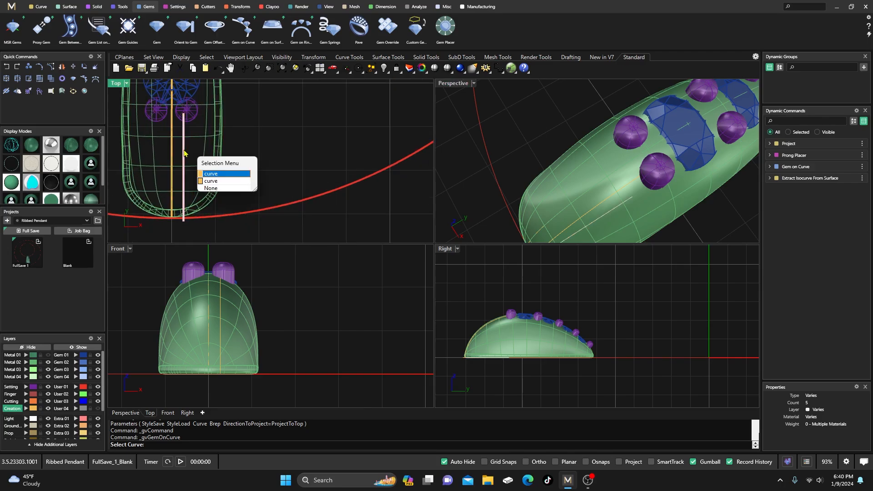
{"action": "left_click", "coordinate": [212, 181]}
{"action": "key", "text": "Return"}
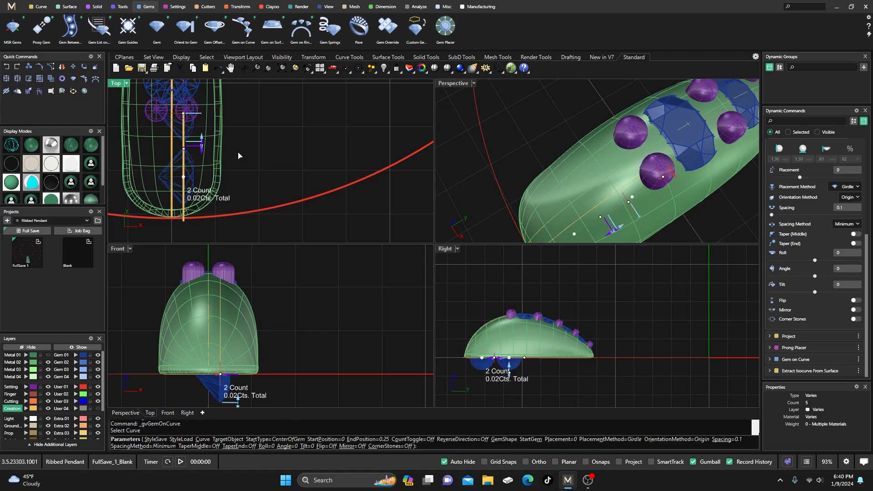
Assign the rib as the target object of the new Gem on Curve row
{"action": "scroll", "coordinate": [836, 191], "scroll_direction": "up", "scroll_amount": 5}
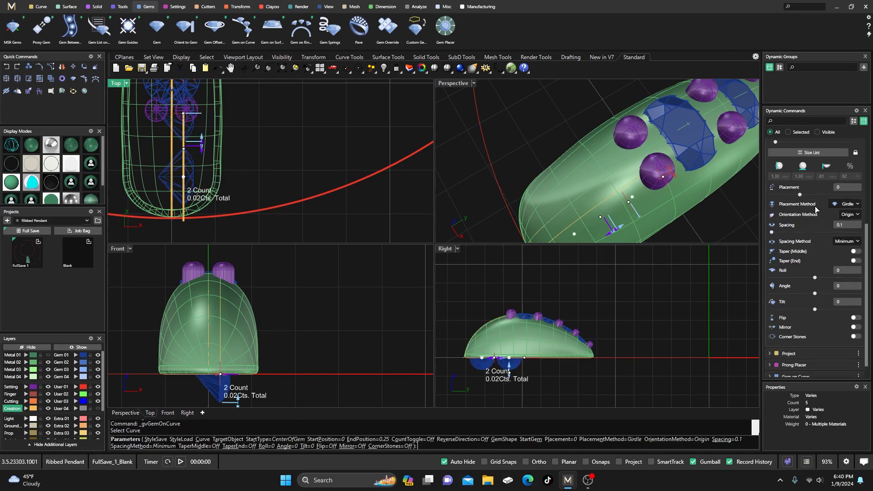
{"action": "left_click", "coordinate": [840, 171]}
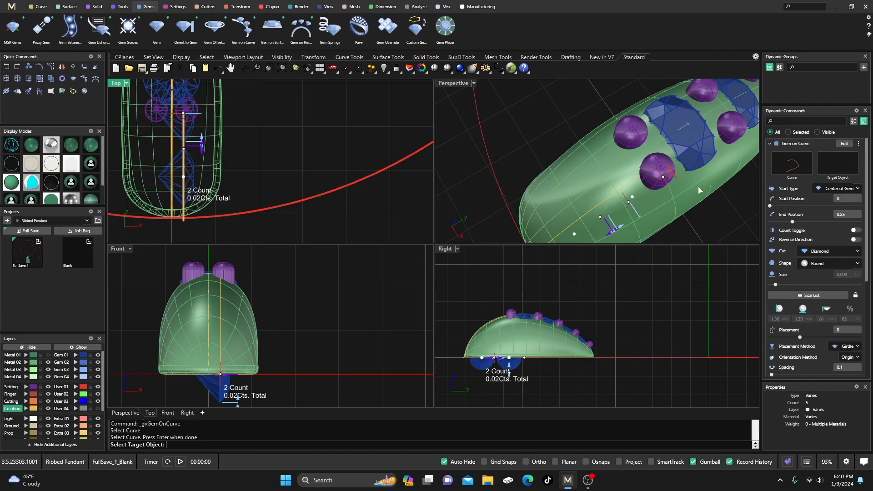
{"action": "left_click", "coordinate": [591, 187]}
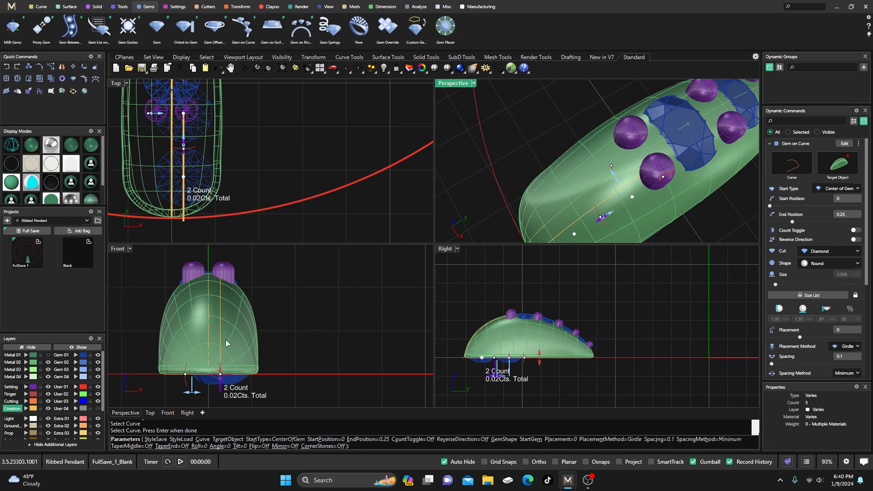
Place the gem row on the rib's wide end with start position about 0.61 and end position about 0.87
{"action": "scroll", "coordinate": [508, 135], "scroll_direction": "down", "scroll_amount": 3}
{"action": "right_click_drag", "start_coordinate": [519, 201], "coordinate": [487, 154]}
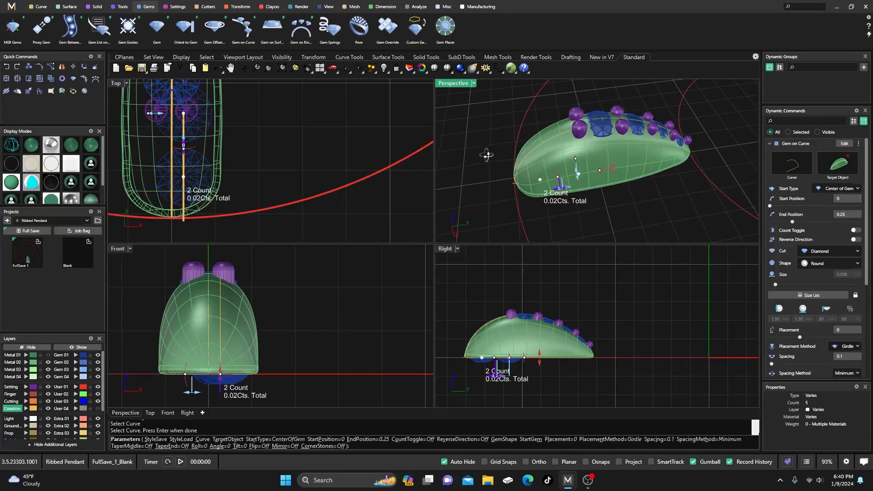
{"action": "left_click_drag", "start_coordinate": [540, 177], "coordinate": [561, 146]}
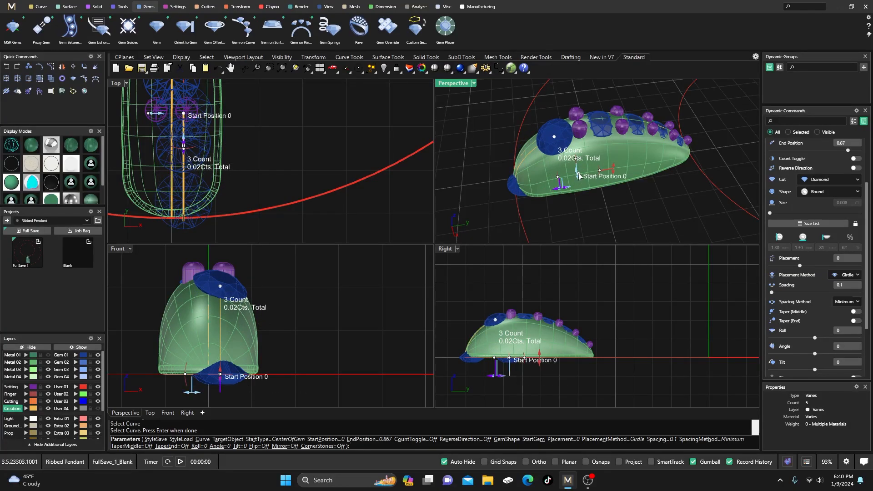
{"action": "left_click_drag", "start_coordinate": [578, 176], "coordinate": [529, 165]}
{"action": "mouse_move", "coordinate": [529, 165]}
{"action": "right_mouse_down"}
{"action": "mouse_move", "coordinate": [556, 160]}
{"action": "mouse_move", "coordinate": [542, 159]}
{"action": "right_mouse_up"}
{"action": "scroll", "coordinate": [555, 160], "scroll_direction": "up", "scroll_amount": 7}
{"action": "scroll", "coordinate": [560, 141], "scroll_direction": "down", "scroll_amount": 4}
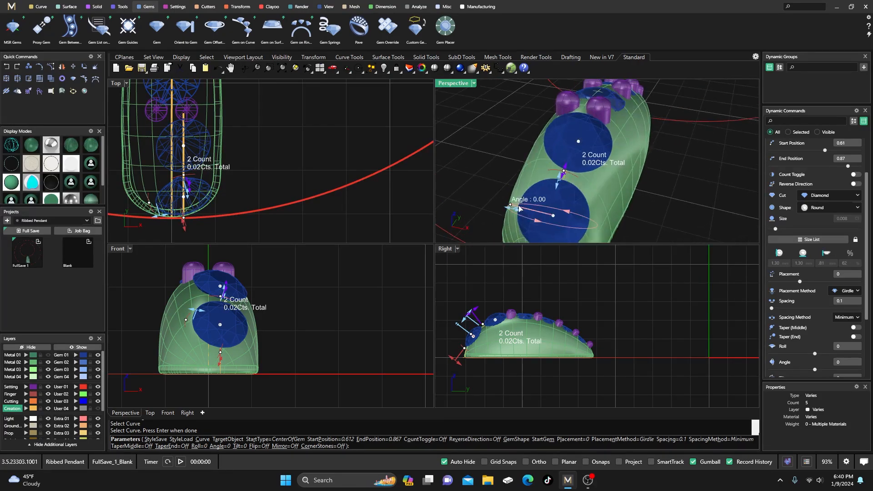
Reduce the round gems to a diameter of 0.80 and set the row's start position to about 0.57
{"action": "left_click_drag", "start_coordinate": [515, 212], "coordinate": [528, 210]}
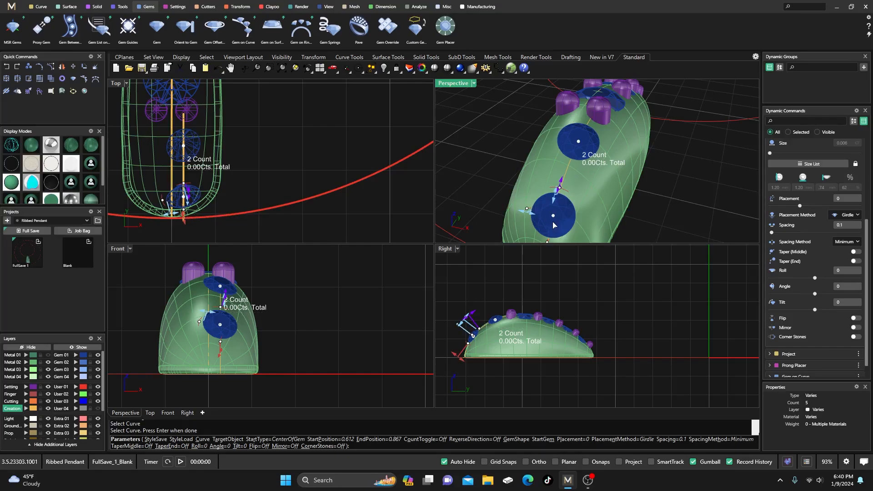
{"action": "scroll", "coordinate": [541, 157], "scroll_direction": "down", "scroll_amount": 4}
{"action": "right_click_drag", "start_coordinate": [541, 156], "coordinate": [548, 151]}
{"action": "scroll", "coordinate": [549, 211], "scroll_direction": "up", "scroll_amount": 7}
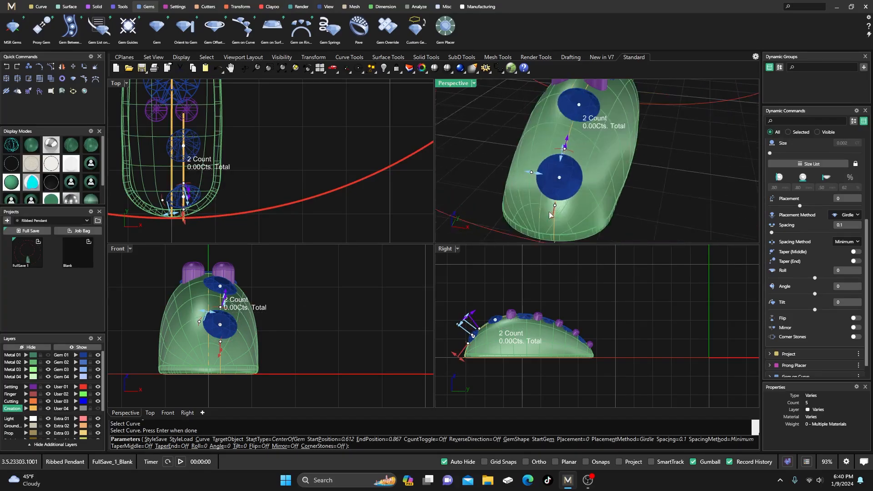
{"action": "left_click_drag", "start_coordinate": [561, 174], "coordinate": [543, 186]}
{"action": "scroll", "coordinate": [540, 184], "scroll_direction": "down", "scroll_amount": 5}
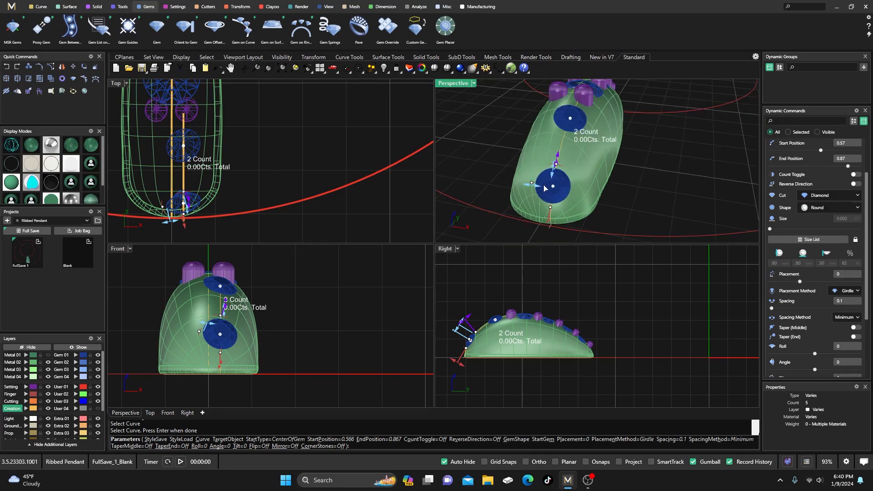
Tighten the gem spacing to 0.04 and accept the row of gems on the curve
{"action": "right_click_drag", "start_coordinate": [545, 188], "coordinate": [536, 148]}
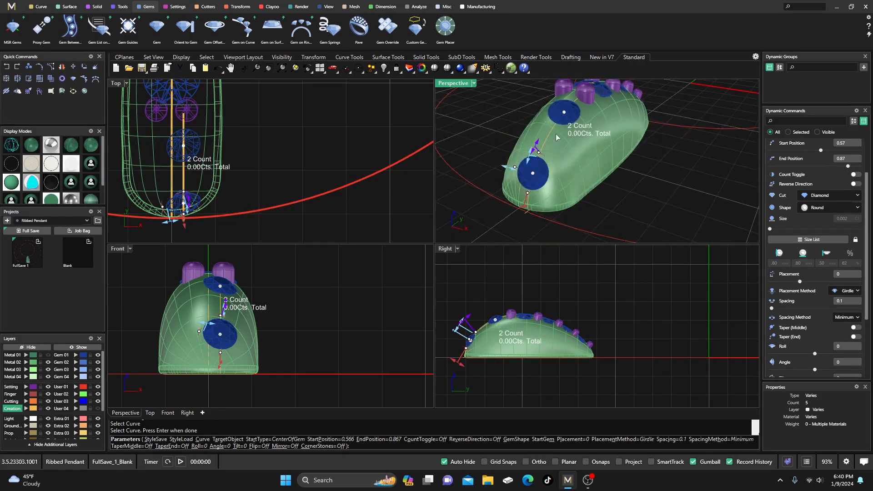
{"action": "left_click_drag", "start_coordinate": [536, 148], "coordinate": [536, 152]}
{"action": "right_click_drag", "start_coordinate": [531, 144], "coordinate": [550, 159]}
{"action": "key", "text": "Return"}
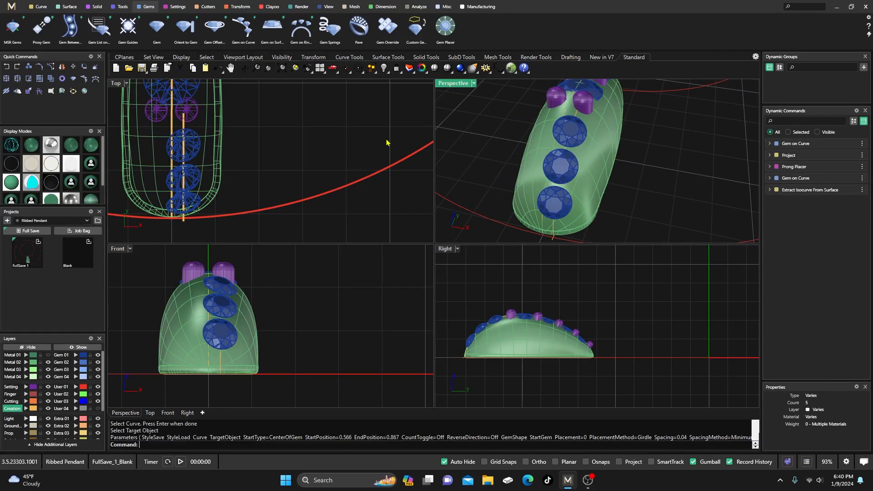
Mirror the new gem row across the rib's centre line with only Y Mirror on, with the Top view shaded
{"action": "right_click_drag", "start_coordinate": [254, 162], "coordinate": [303, 165]}
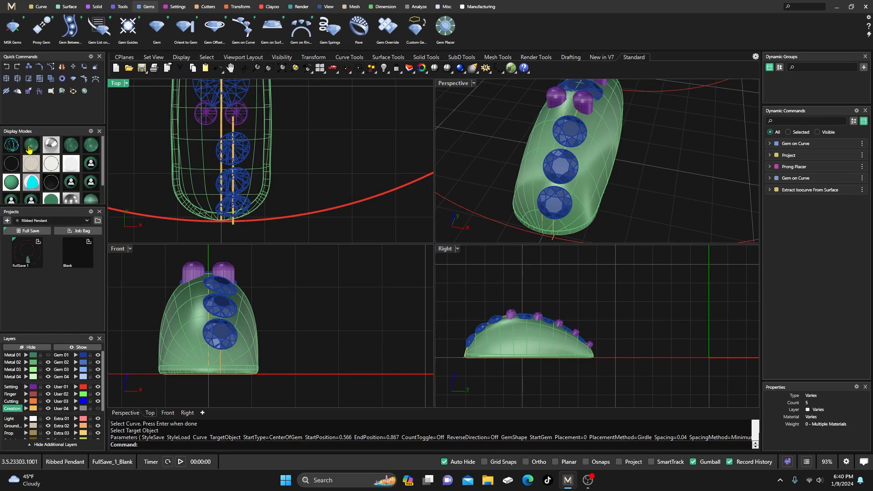
{"action": "left_click", "coordinate": [30, 146]}
{"action": "left_click", "coordinate": [240, 155]}
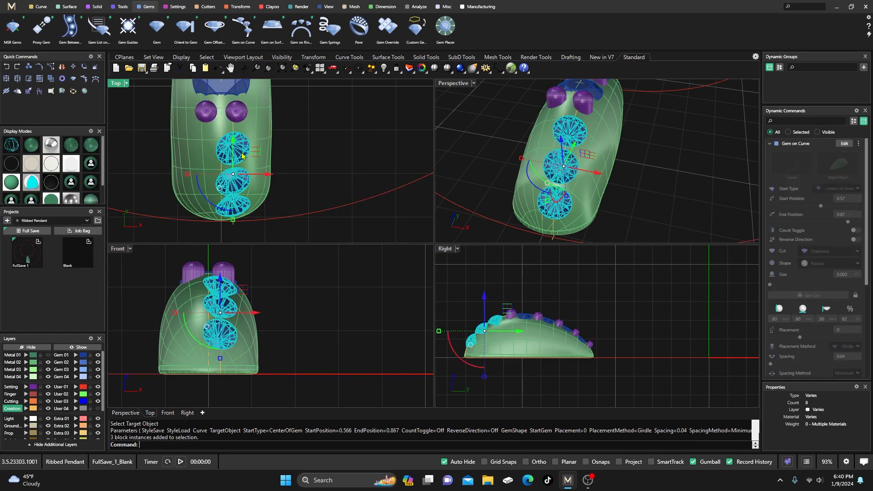
{"action": "left_click", "coordinate": [244, 12]}
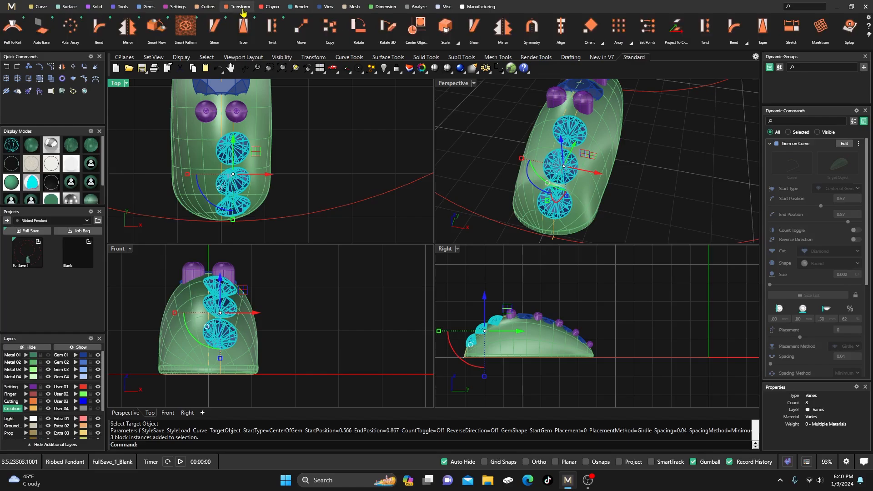
{"action": "left_click", "coordinate": [128, 28]}
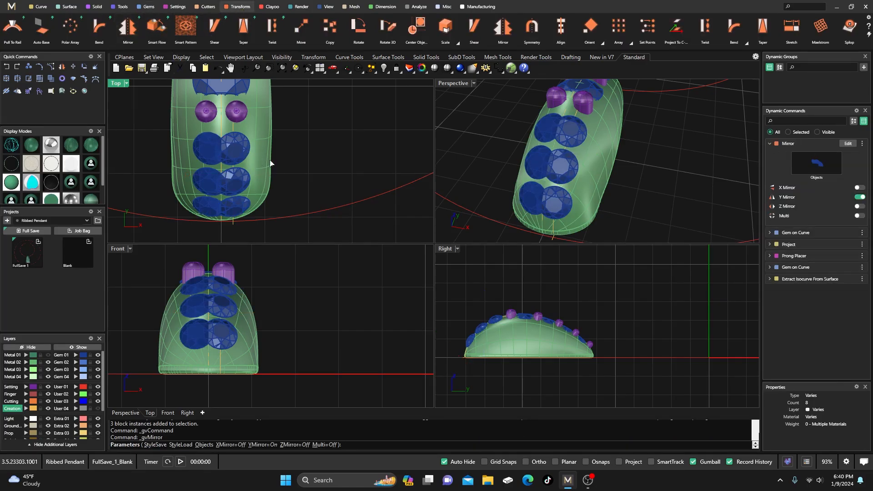
{"action": "key", "text": "Return"}
{"action": "right_click_drag", "start_coordinate": [302, 169], "coordinate": [312, 155]}
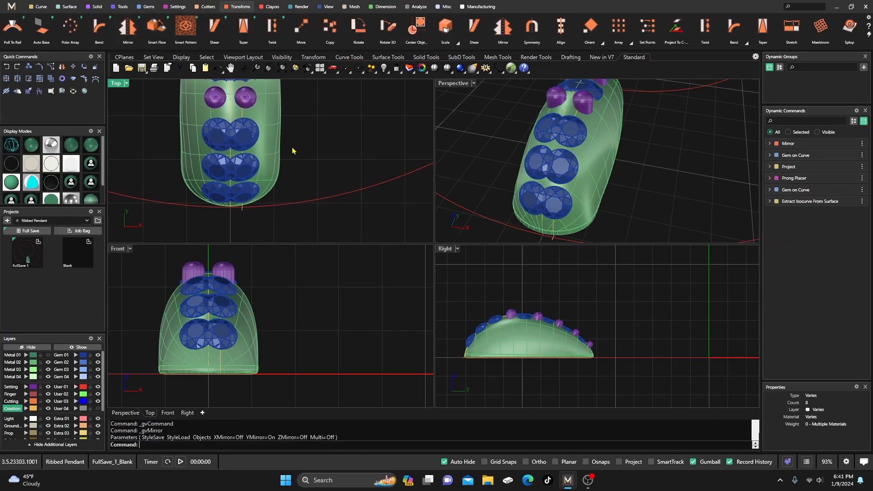
Move the straight source line outward from the rib's centre in the Top view to spread the two mirrored gem rows apart
{"action": "left_click", "coordinate": [243, 215]}
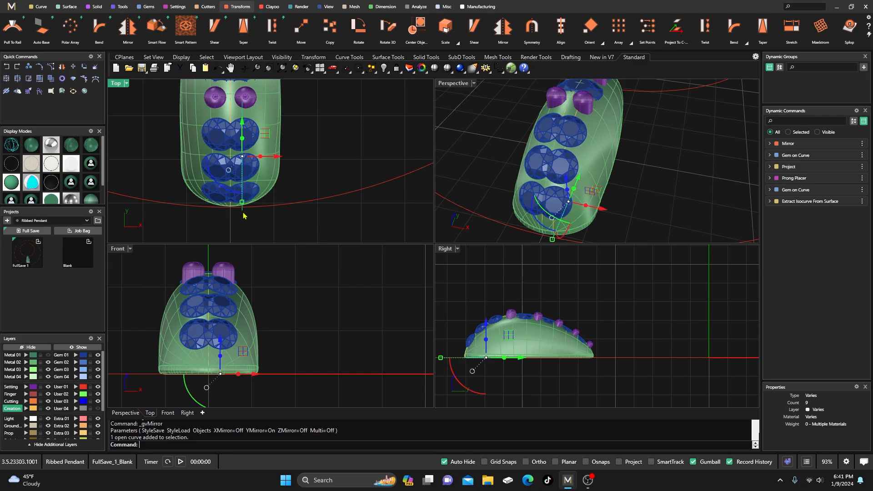
{"action": "left_click_drag", "start_coordinate": [278, 158], "coordinate": [285, 160]}
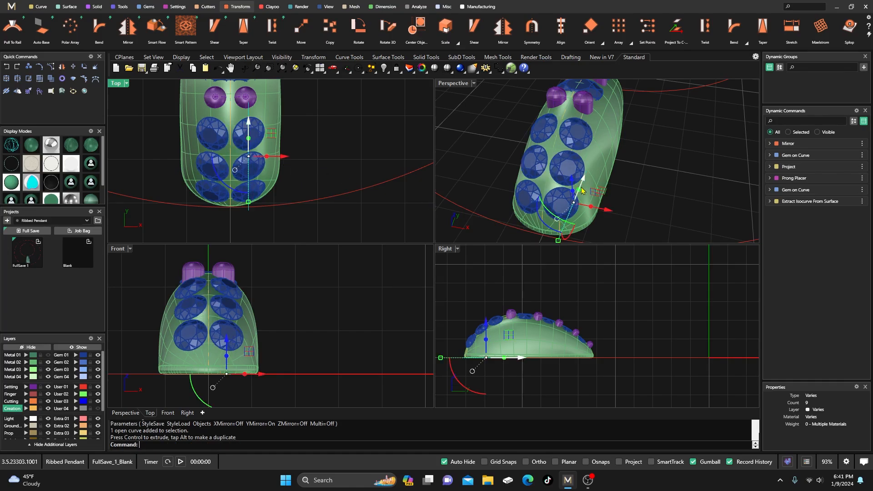
{"action": "right_click_drag", "start_coordinate": [471, 223], "coordinate": [440, 222]}
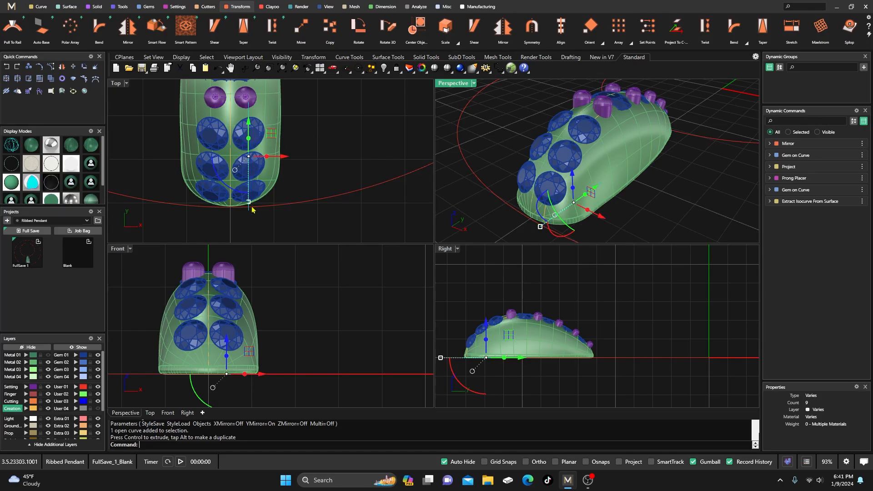
{"action": "left_click_drag", "start_coordinate": [249, 216], "coordinate": [254, 215]}
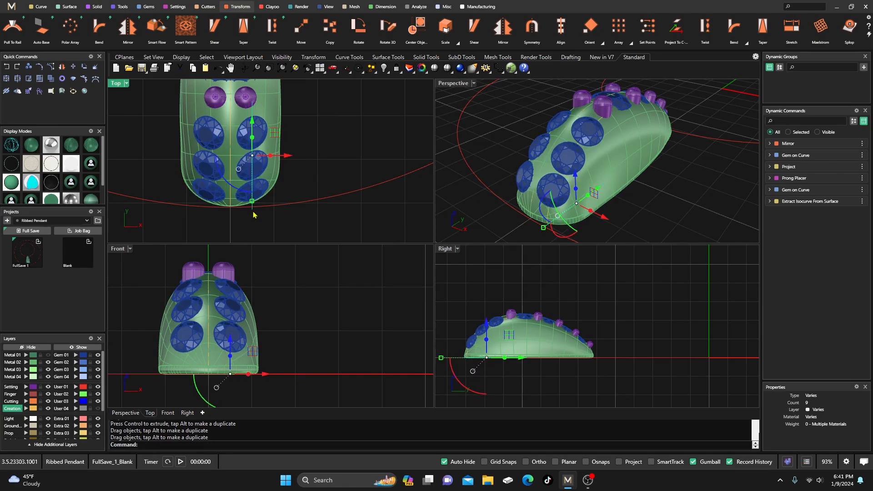
Fine-tune the source line's sideways position, bringing the two gem rows slightly closer together on the rib's wide end
{"action": "left_click", "coordinate": [250, 213]}
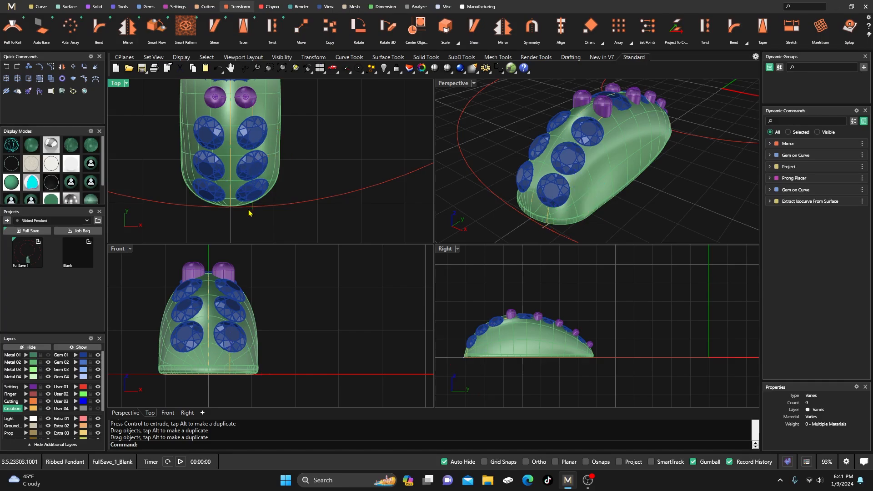
{"action": "left_click", "coordinate": [275, 233]}
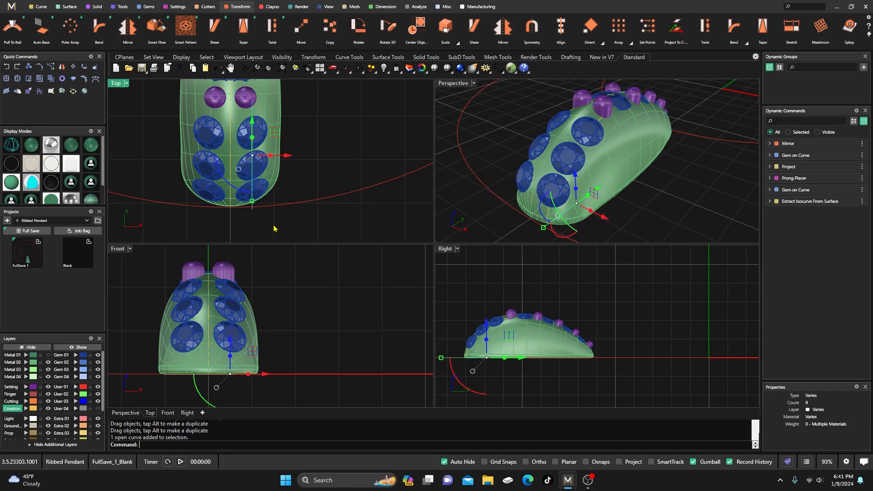
{"action": "left_click_drag", "start_coordinate": [286, 156], "coordinate": [282, 157]}
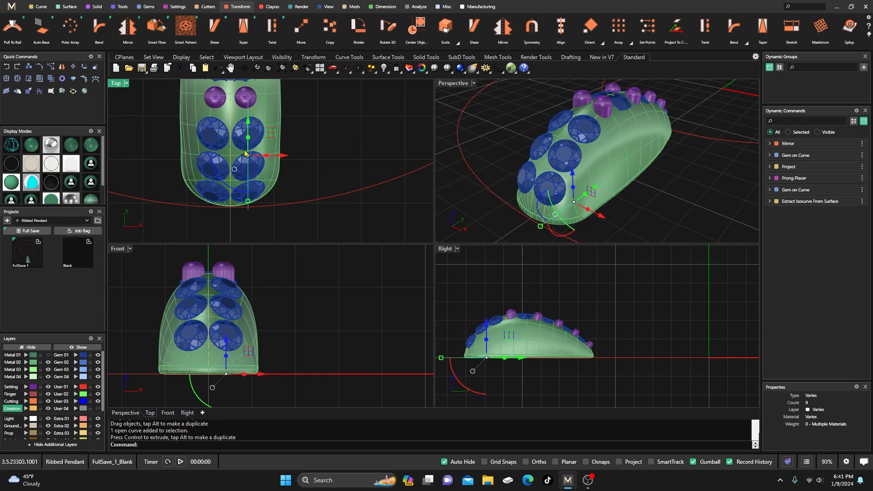
{"action": "right_click_drag", "start_coordinate": [482, 181], "coordinate": [528, 169]}
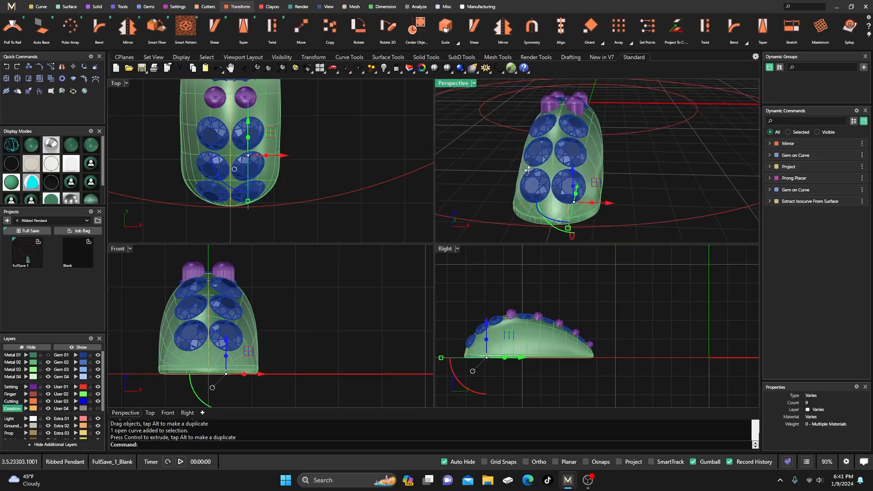
{"action": "scroll", "coordinate": [249, 215], "scroll_direction": "up", "scroll_amount": 2}
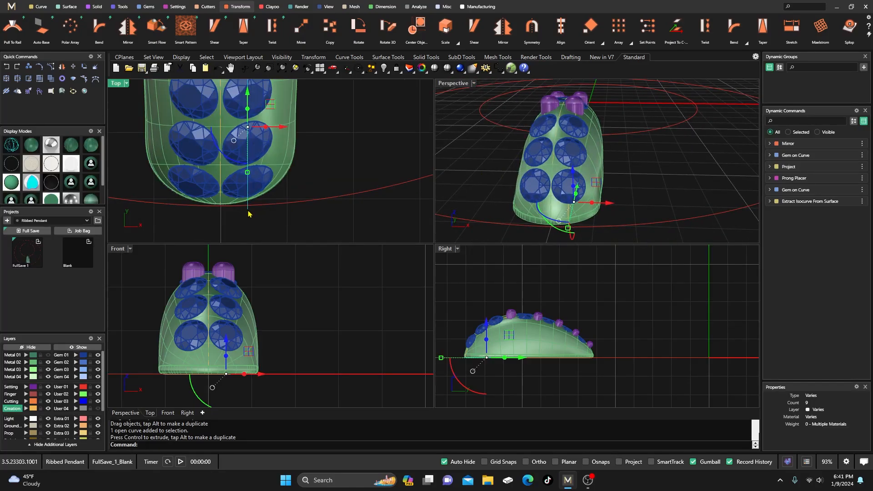
{"action": "left_click_drag", "start_coordinate": [282, 127], "coordinate": [285, 132]}
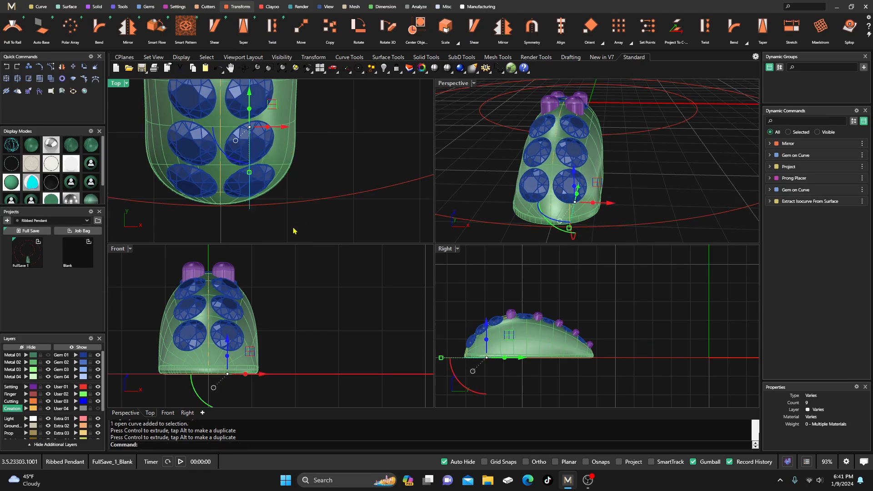
{"action": "scroll", "coordinate": [294, 229], "scroll_direction": "down", "scroll_amount": 6}
{"action": "right_click_drag", "start_coordinate": [297, 228], "coordinate": [297, 218]}
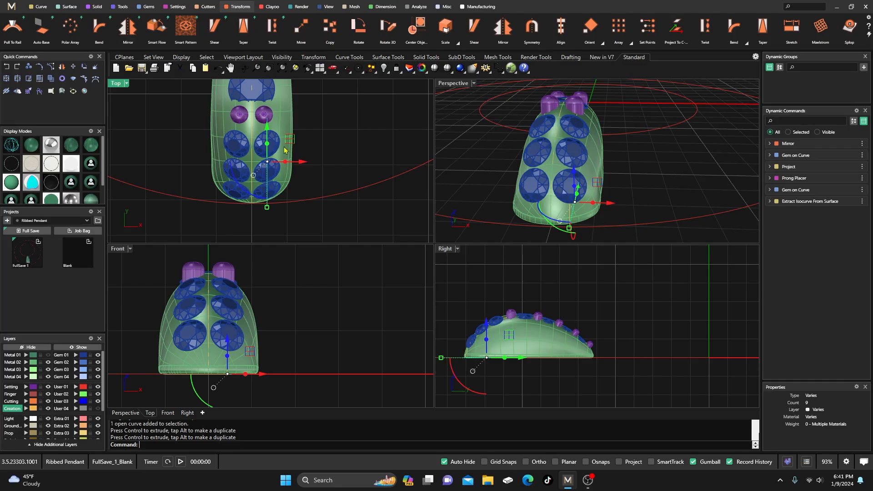
Mirror the straight source line across the rib's centre line with only Y Mirror on, working in an enlarged Perspective view
{"action": "double_click", "coordinate": [451, 84]}
{"action": "right_click_drag", "start_coordinate": [491, 179], "coordinate": [470, 263]}
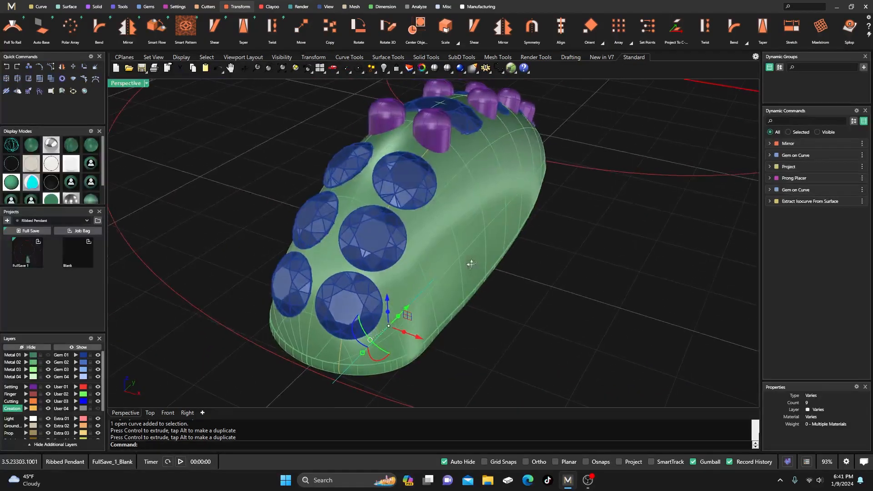
{"action": "right_click", "coordinate": [440, 228]}
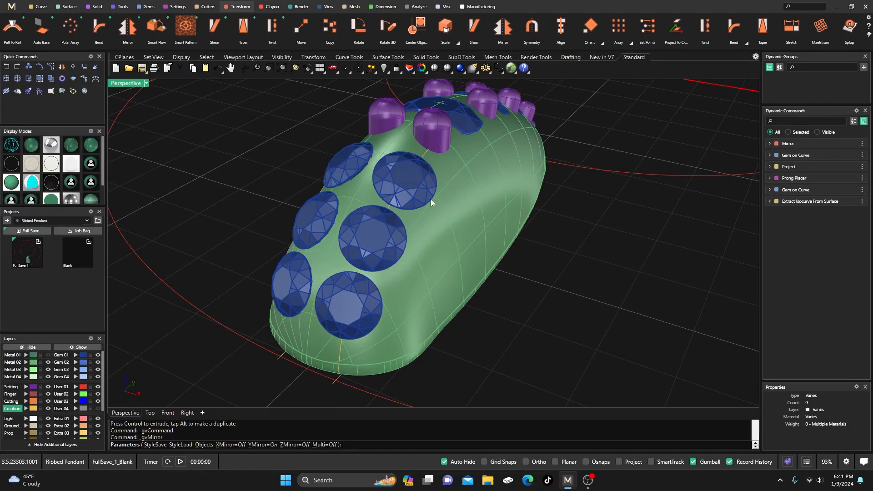
{"action": "right_click", "coordinate": [409, 183]}
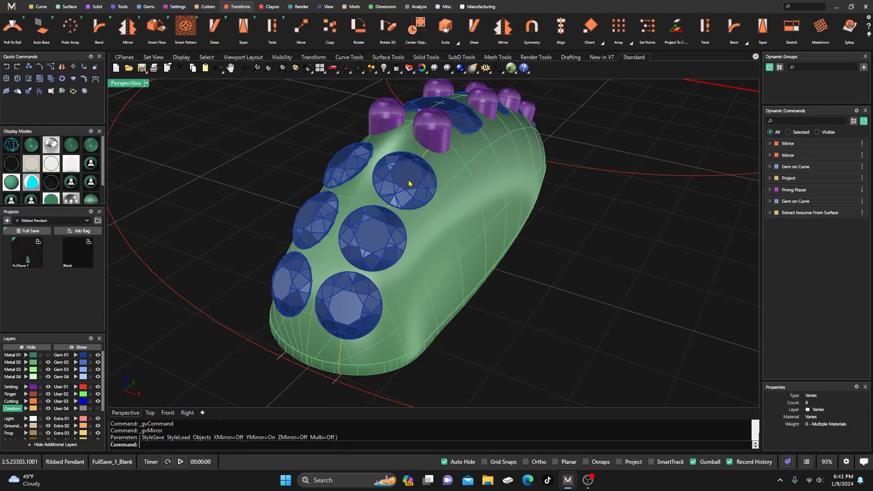
Edit the original small gem row's Gem on Curve settings and set the Placement Method to Table
{"action": "left_click", "coordinate": [409, 183]}
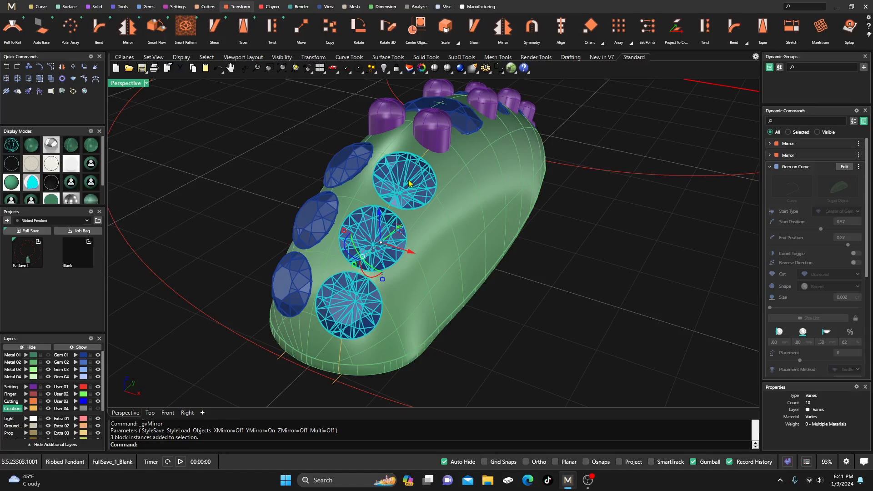
{"action": "left_click", "coordinate": [844, 167]}
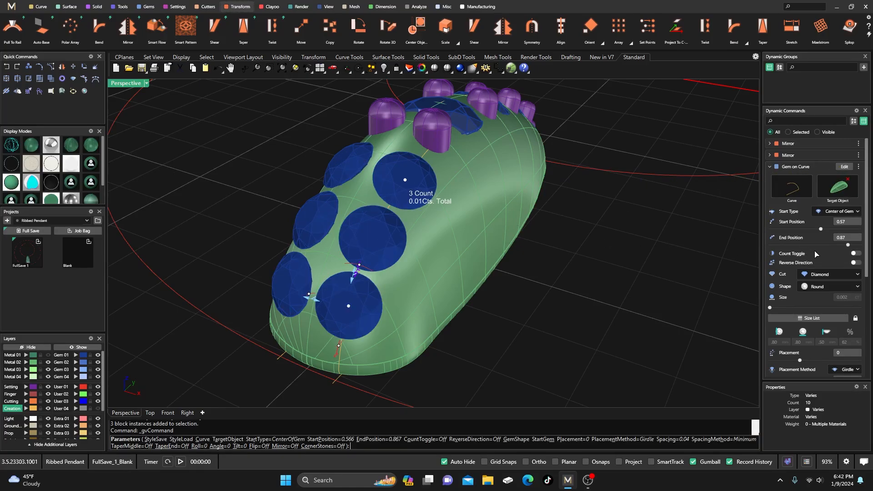
{"action": "scroll", "coordinate": [817, 257], "scroll_direction": "down", "scroll_amount": 2}
{"action": "left_click", "coordinate": [847, 282]}
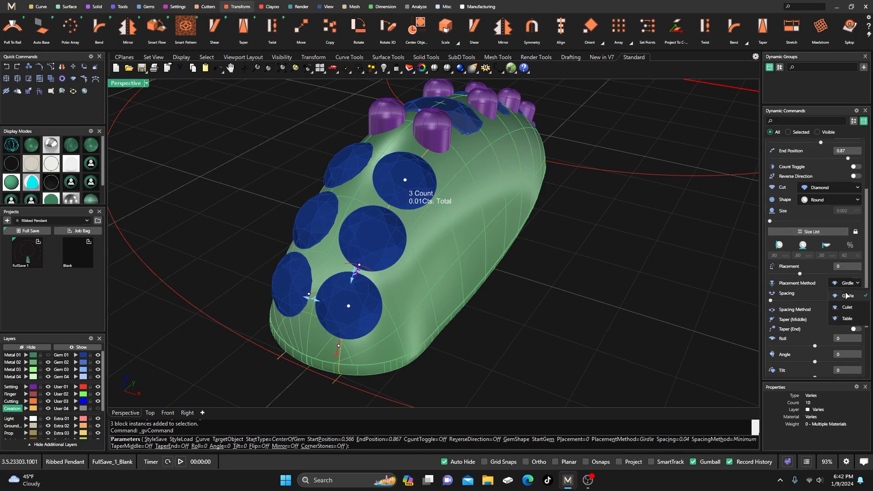
{"action": "left_click", "coordinate": [847, 319]}
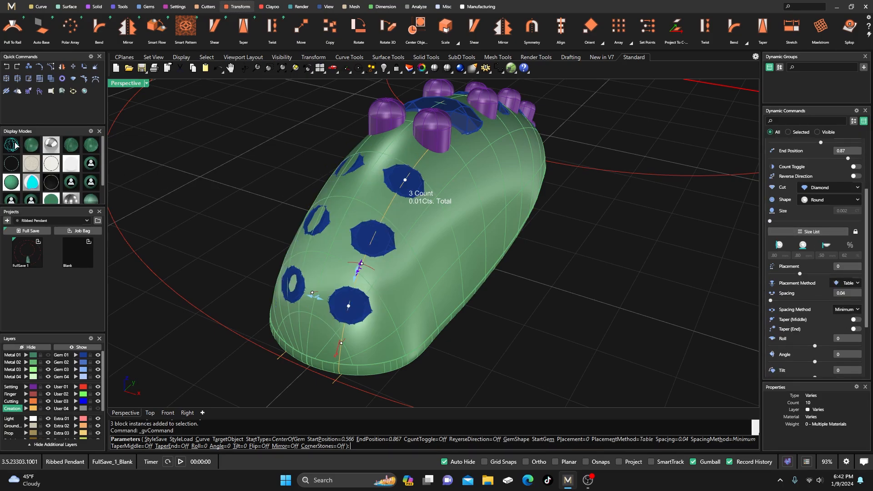
Raise the gem row's End Position to 0.92 in wireframe display
{"action": "left_click", "coordinate": [15, 145]}
{"action": "right_click_drag", "start_coordinate": [244, 180], "coordinate": [361, 203]}
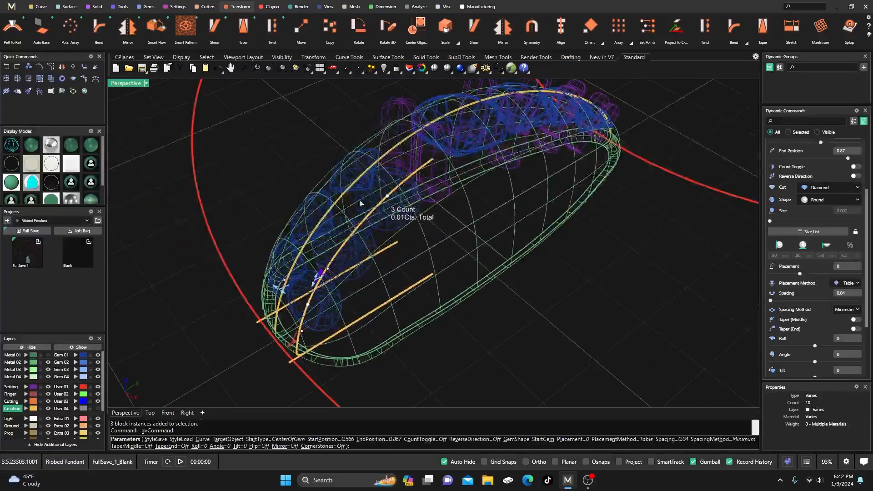
{"action": "scroll", "coordinate": [361, 203], "scroll_direction": "up", "scroll_amount": 3}
{"action": "left_click_drag", "start_coordinate": [361, 188], "coordinate": [406, 148]}
{"action": "right_click_drag", "start_coordinate": [435, 232], "coordinate": [413, 218]}
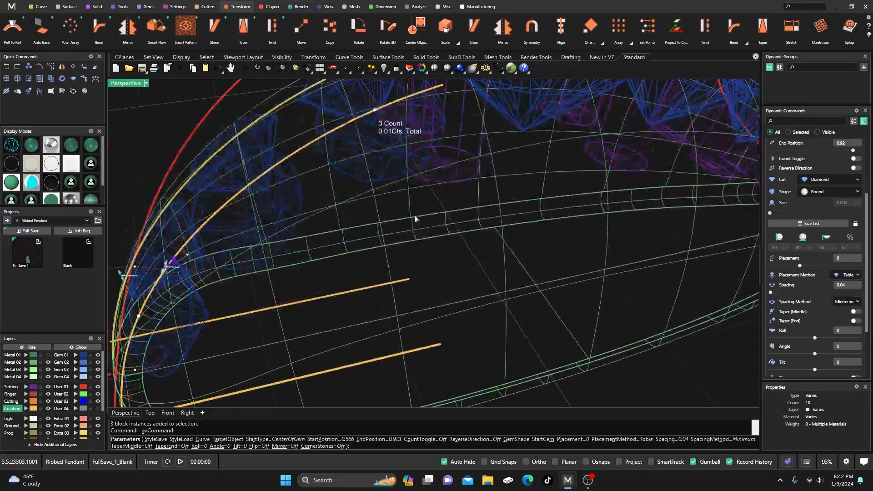
Hide the Metal 03 layer, return to shaded display and set the gem row's End Position to about 0.905
{"action": "left_click", "coordinate": [48, 369]}
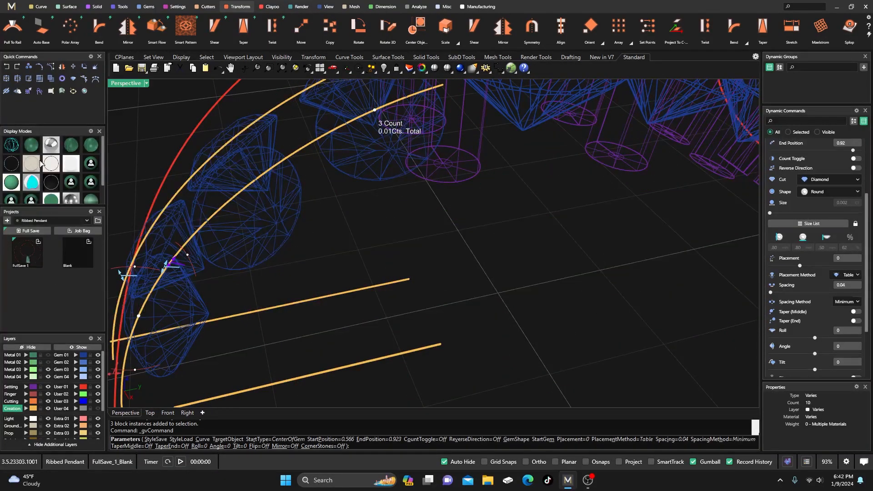
{"action": "left_click", "coordinate": [31, 146]}
{"action": "scroll", "coordinate": [326, 253], "scroll_direction": "up", "scroll_amount": 5}
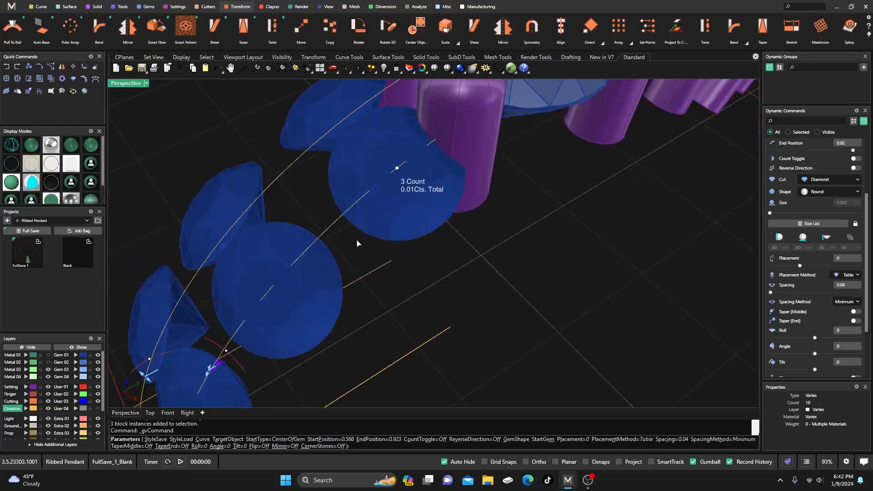
{"action": "left_click_drag", "start_coordinate": [397, 169], "coordinate": [391, 192]}
Examine the gap between the two mirrored gem rows from several angles and accept the Gem on Curve changes
{"action": "scroll", "coordinate": [477, 186], "scroll_direction": "down", "scroll_amount": 2}
{"action": "right_click_drag", "start_coordinate": [477, 186], "coordinate": [509, 231]}
{"action": "scroll", "coordinate": [406, 196], "scroll_direction": "down", "scroll_amount": 3}
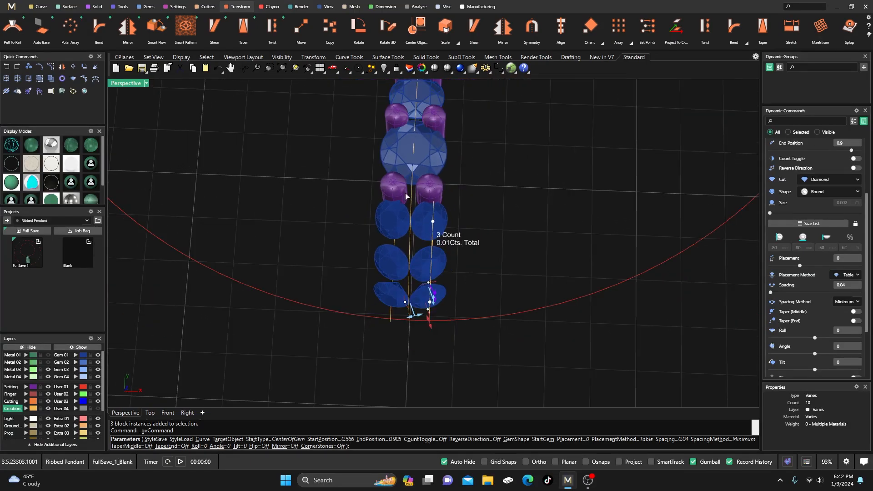
{"action": "right_click_drag", "start_coordinate": [406, 195], "coordinate": [416, 147]}
{"action": "right_click_drag", "start_coordinate": [423, 277], "coordinate": [419, 248]}
{"action": "scroll", "coordinate": [405, 240], "scroll_direction": "up", "scroll_amount": 10}
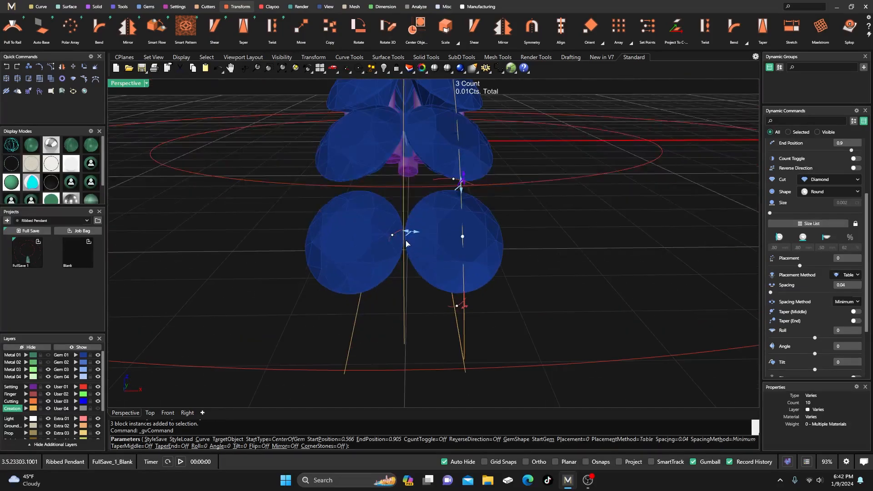
{"action": "scroll", "coordinate": [404, 233], "scroll_direction": "down", "scroll_amount": 8}
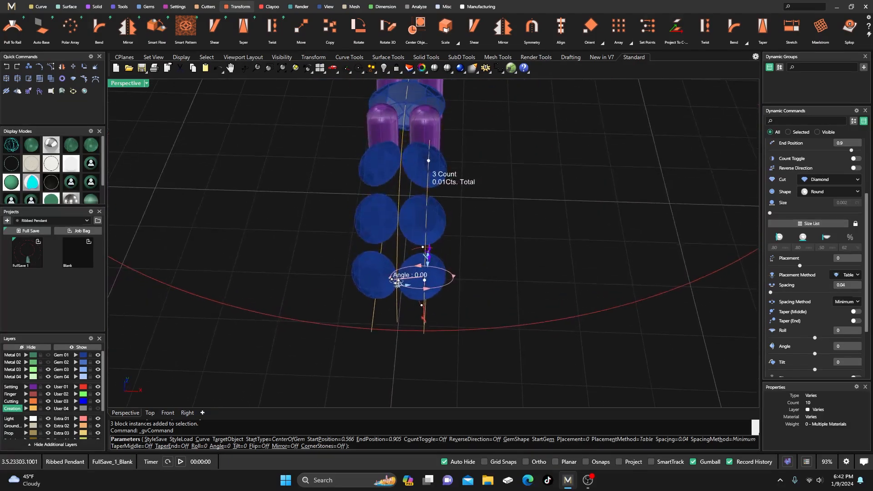
{"action": "scroll", "coordinate": [396, 175], "scroll_direction": "up", "scroll_amount": 8}
{"action": "mouse_move", "coordinate": [397, 175]}
{"action": "right_mouse_down"}
{"action": "mouse_move", "coordinate": [411, 170]}
{"action": "mouse_move", "coordinate": [404, 166]}
{"action": "right_mouse_up"}
{"action": "scroll", "coordinate": [405, 163], "scroll_direction": "down", "scroll_amount": 8}
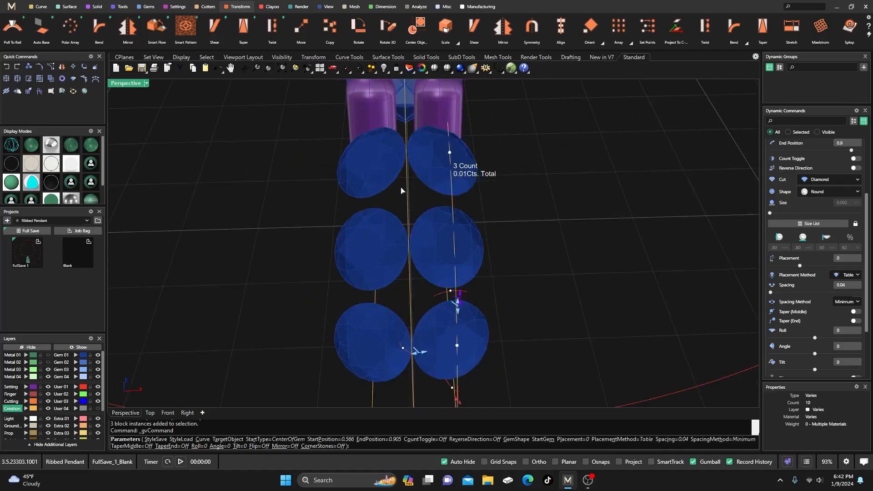
{"action": "right_click", "coordinate": [402, 188]}
{"action": "scroll", "coordinate": [404, 215], "scroll_direction": "down", "scroll_amount": 5}
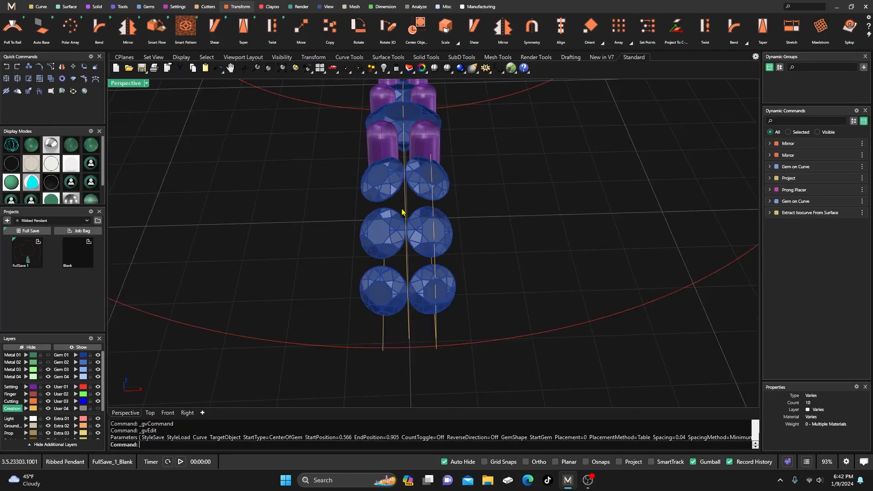
Add prongs to the original row of three small gems with Prong Placer and raise their Height Offset to 0.23
{"action": "left_click", "coordinate": [422, 181]}
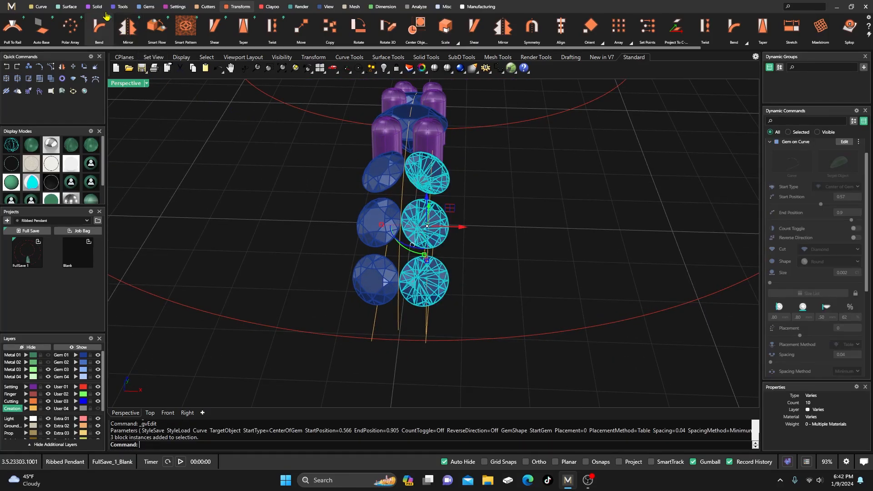
{"action": "left_click", "coordinate": [172, 7]}
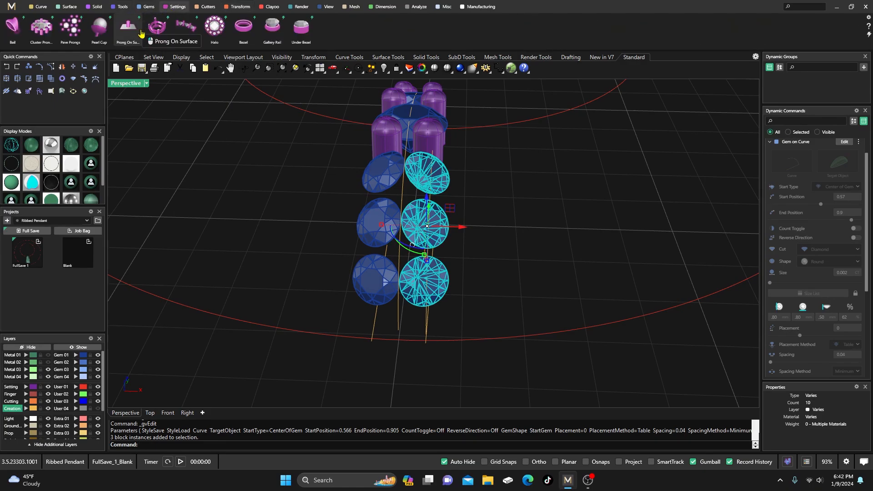
{"action": "left_click", "coordinate": [185, 30]}
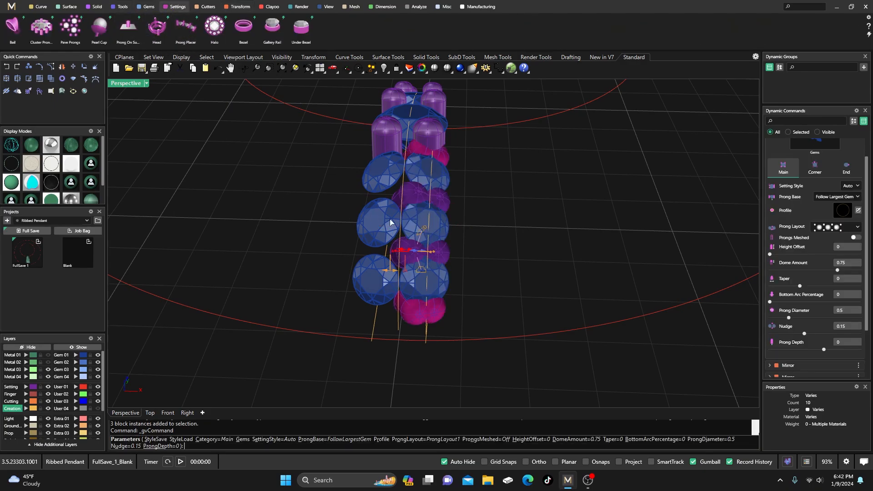
{"action": "right_click_drag", "start_coordinate": [389, 219], "coordinate": [378, 230]}
{"action": "scroll", "coordinate": [391, 194], "scroll_direction": "up", "scroll_amount": 6}
{"action": "right_click_drag", "start_coordinate": [391, 200], "coordinate": [331, 301]}
{"action": "scroll", "coordinate": [298, 219], "scroll_direction": "up", "scroll_amount": 3}
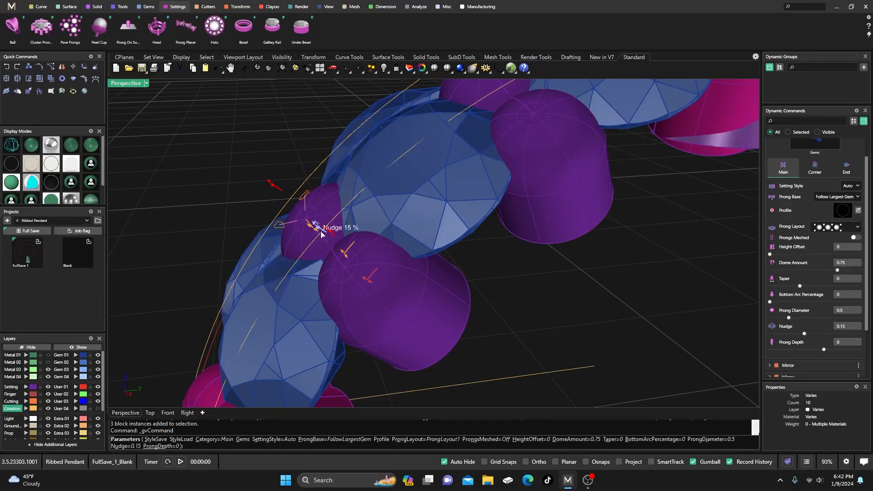
{"action": "left_click_drag", "start_coordinate": [312, 232], "coordinate": [270, 205]}
{"action": "scroll", "coordinate": [296, 230], "scroll_direction": "down", "scroll_amount": 6}
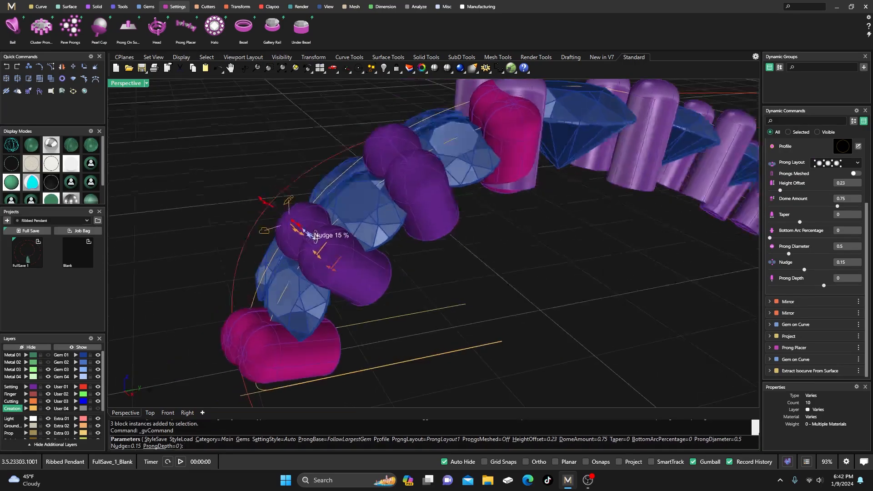
Spread the prong pairs between the small gems apart by setting the Nudge to -0.01
{"action": "right_click_drag", "start_coordinate": [297, 230], "coordinate": [394, 258]}
{"action": "scroll", "coordinate": [364, 262], "scroll_direction": "down", "scroll_amount": 4}
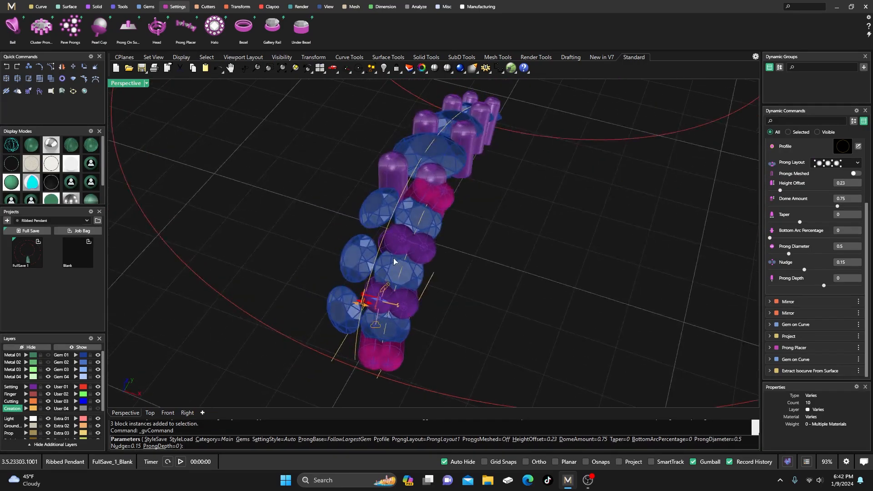
{"action": "scroll", "coordinate": [393, 258], "scroll_direction": "up", "scroll_amount": 5}
{"action": "scroll", "coordinate": [385, 318], "scroll_direction": "up", "scroll_amount": 5}
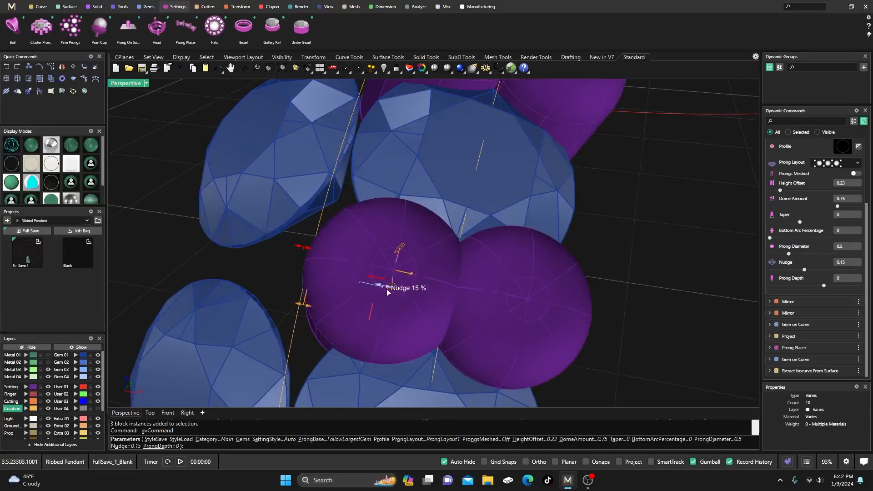
{"action": "left_click_drag", "start_coordinate": [383, 290], "coordinate": [362, 277]}
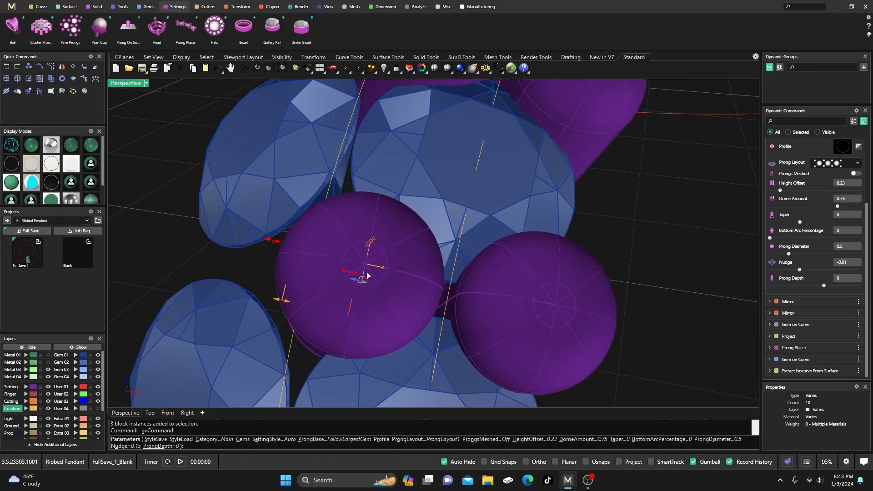
{"action": "scroll", "coordinate": [362, 275], "scroll_direction": "down", "scroll_amount": 6}
{"action": "right_click_drag", "start_coordinate": [363, 274], "coordinate": [453, 139]}
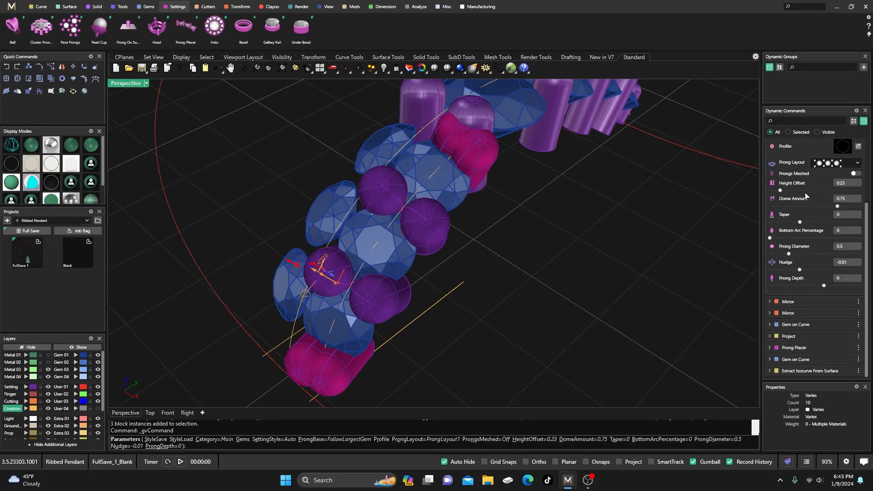
Try the ProngPlacerStyleEnd2 end prong style on the small gem row, leaving the main prong layout as it is
{"action": "left_click", "coordinate": [853, 167]}
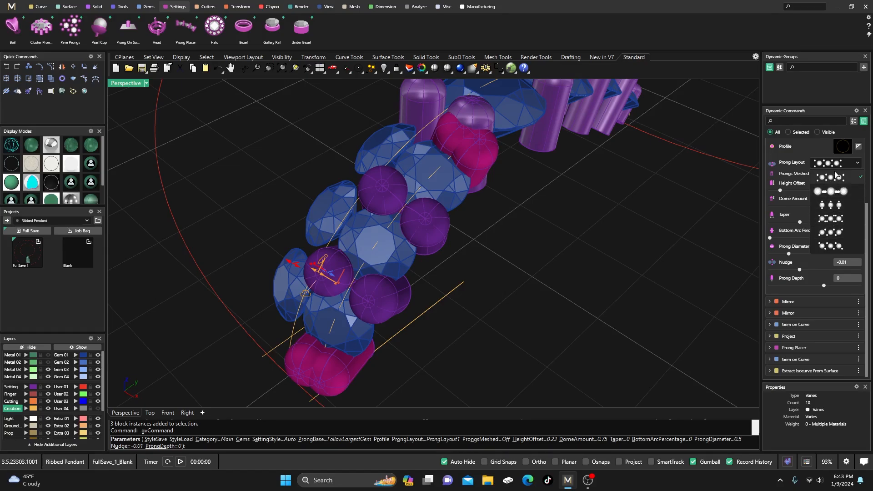
{"action": "left_click", "coordinate": [703, 215]}
{"action": "scroll", "coordinate": [799, 205], "scroll_direction": "up", "scroll_amount": 4}
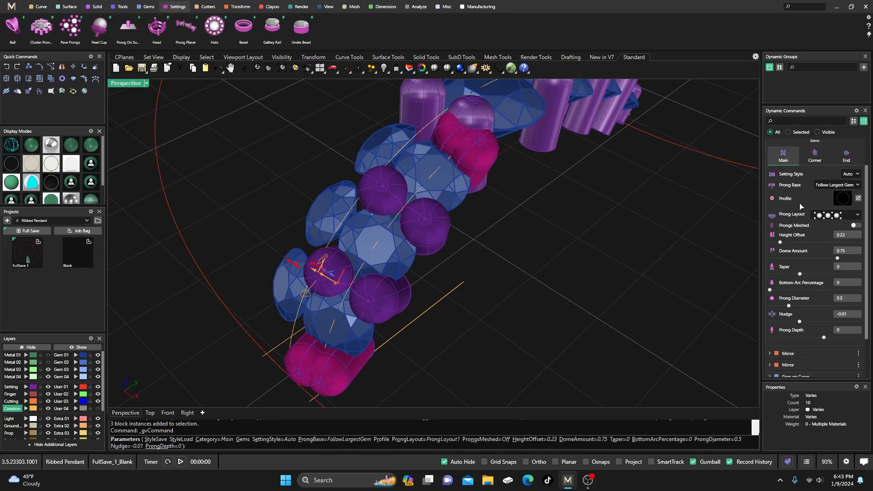
{"action": "left_click", "coordinate": [845, 192]}
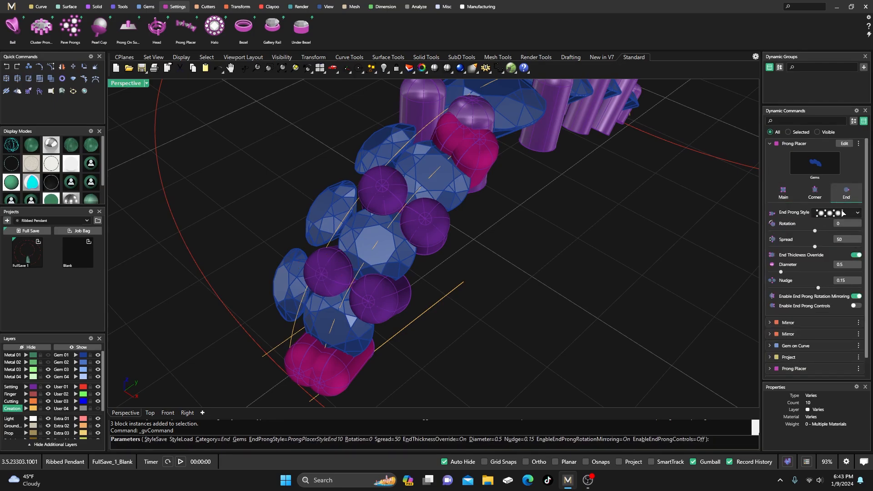
{"action": "left_click", "coordinate": [843, 218]}
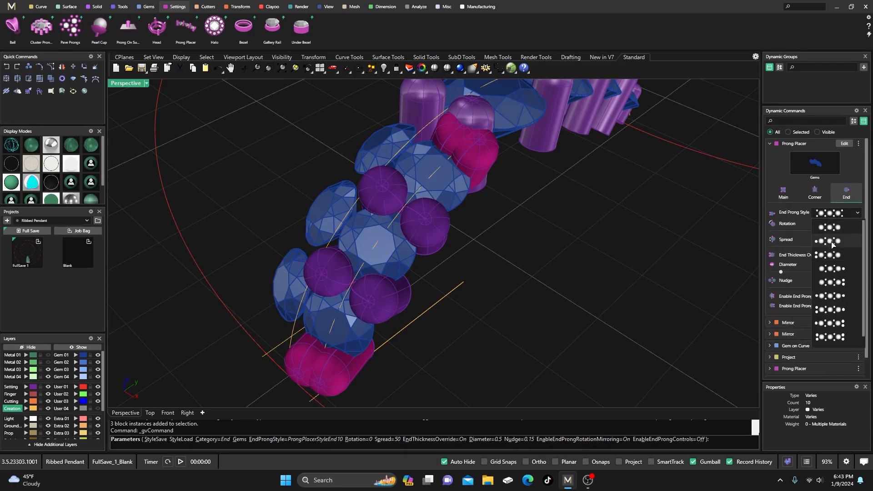
{"action": "left_click", "coordinate": [831, 242]}
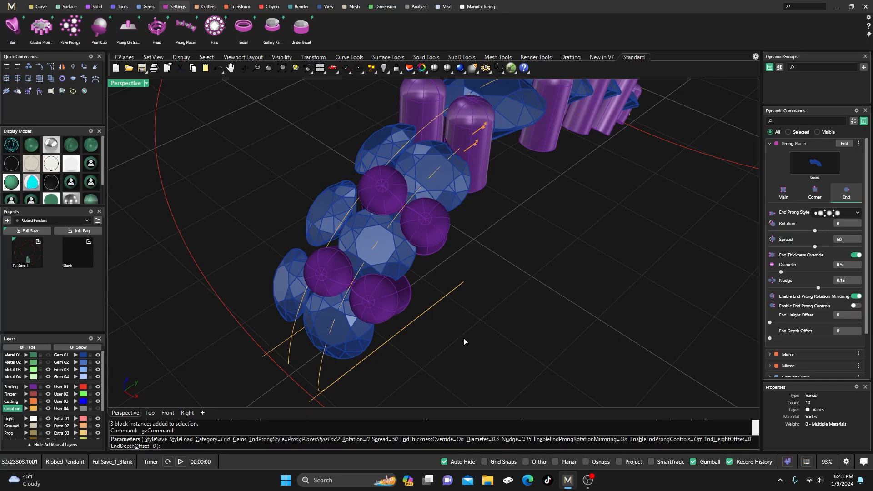
{"action": "right_click_drag", "start_coordinate": [464, 341], "coordinate": [618, 278]}
Try the ProngPlacerStyleEnd7 end prong style on the small gem row and restore ProngPlacerStyleEnd2
{"action": "left_click", "coordinate": [843, 216]}
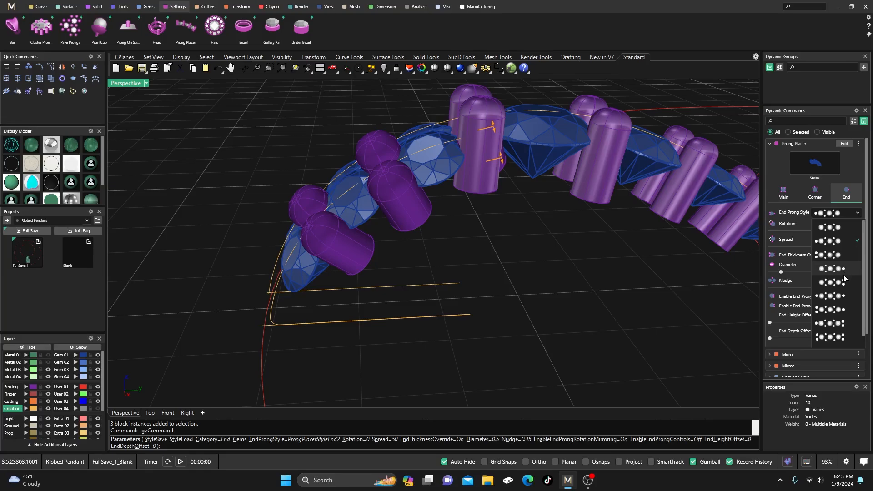
{"action": "left_click", "coordinate": [827, 311]}
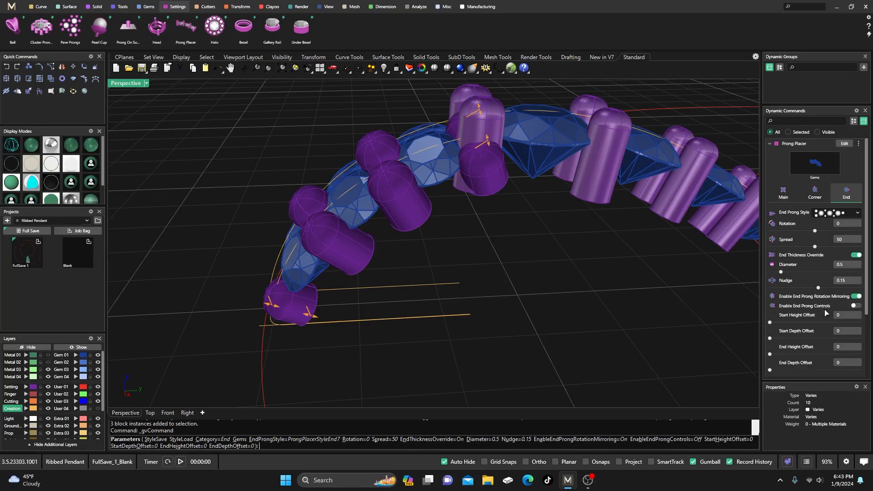
{"action": "left_click", "coordinate": [847, 216]}
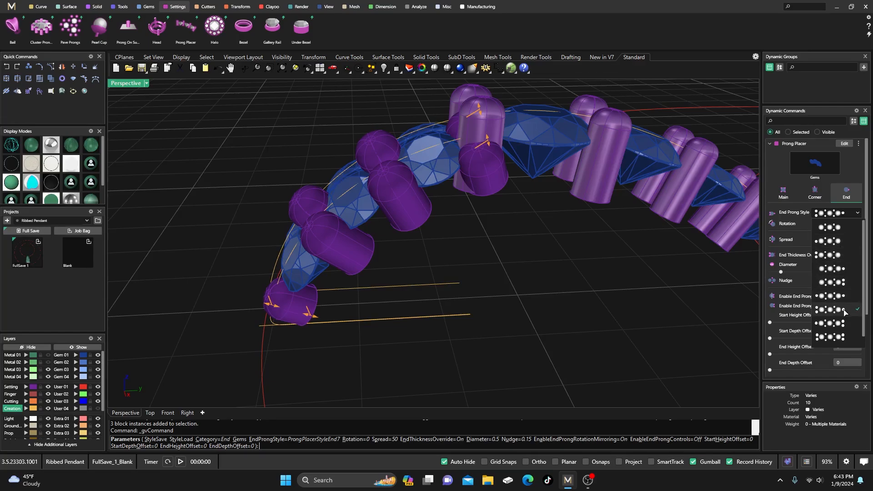
{"action": "scroll", "coordinate": [842, 311], "scroll_direction": "down", "scroll_amount": 1}
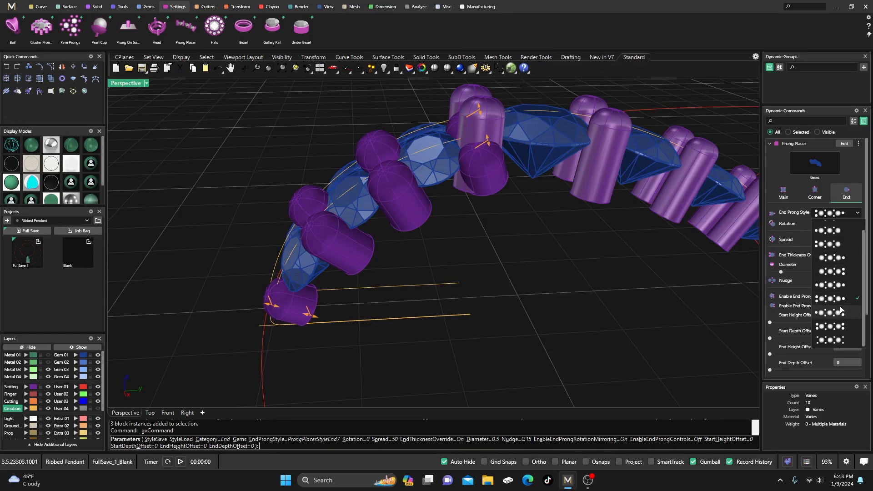
{"action": "scroll", "coordinate": [842, 310], "scroll_direction": "up", "scroll_amount": 1}
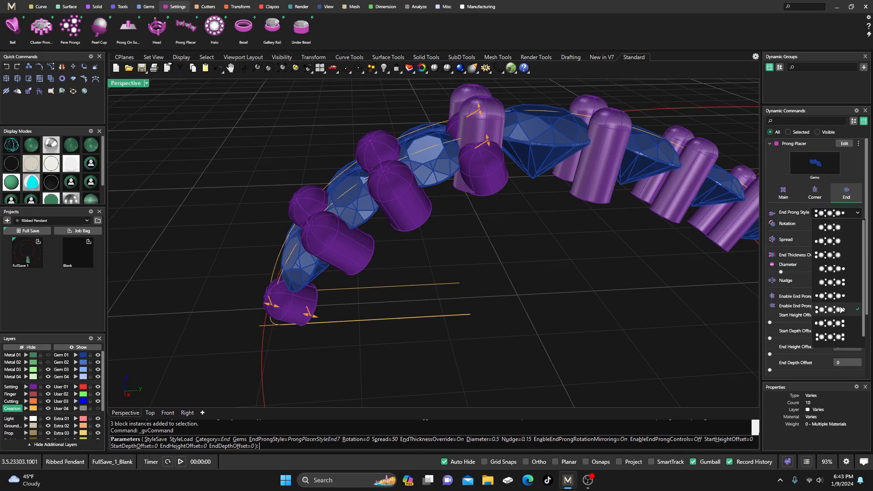
{"action": "left_click", "coordinate": [840, 241]}
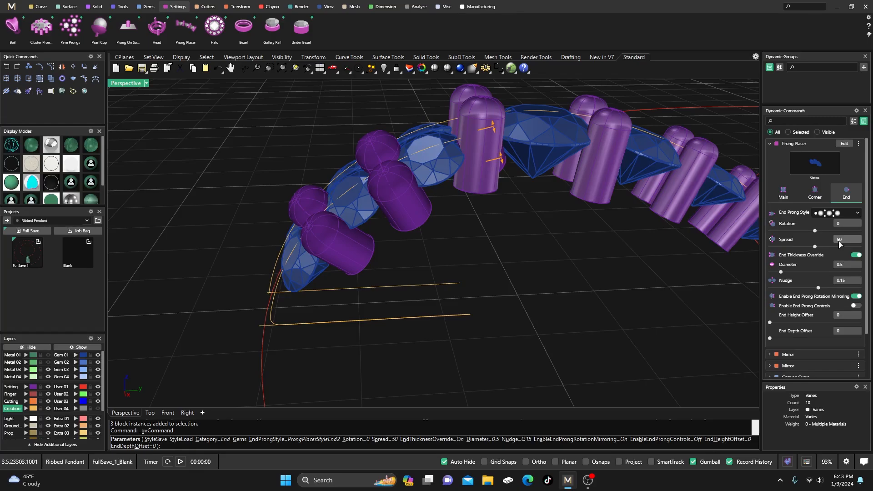
Set the end prong style to ProngPlacerStyleEnd4 and raise the single end prong's Start Height Offset to 0.27
{"action": "left_click", "coordinate": [855, 216]}
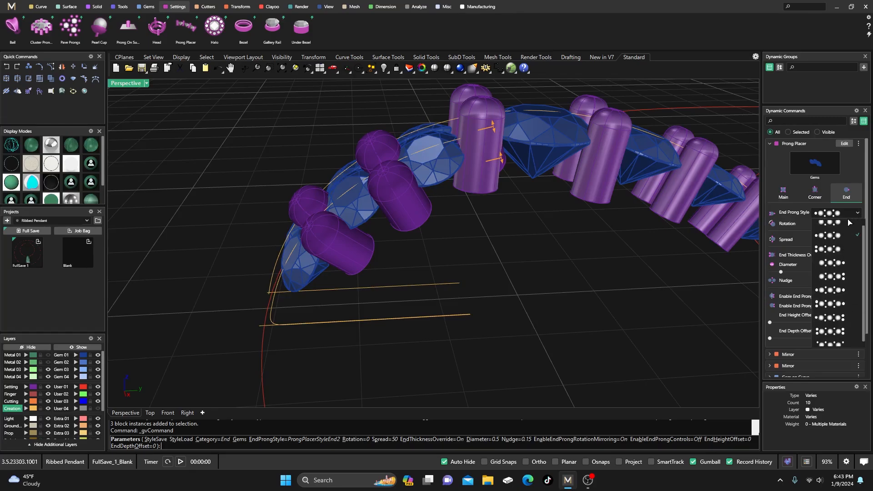
{"action": "left_click", "coordinate": [835, 270]}
{"action": "right_click_drag", "start_coordinate": [501, 310], "coordinate": [511, 295]}
{"action": "left_click_drag", "start_coordinate": [272, 310], "coordinate": [247, 296]}
Set the end prong's Start Depth Offset to 0.15, check it from several angles, and accept the Prong Placer settings
{"action": "left_click_drag", "start_coordinate": [305, 320], "coordinate": [300, 317]}
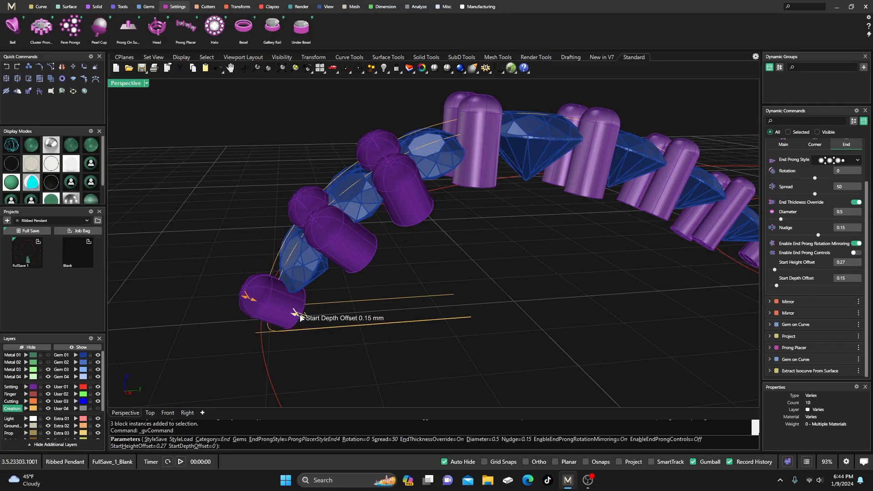
{"action": "mouse_move", "coordinate": [301, 317]}
{"action": "right_mouse_down"}
{"action": "mouse_move", "coordinate": [324, 308]}
{"action": "mouse_move", "coordinate": [306, 292]}
{"action": "mouse_move", "coordinate": [299, 306]}
{"action": "right_mouse_up"}
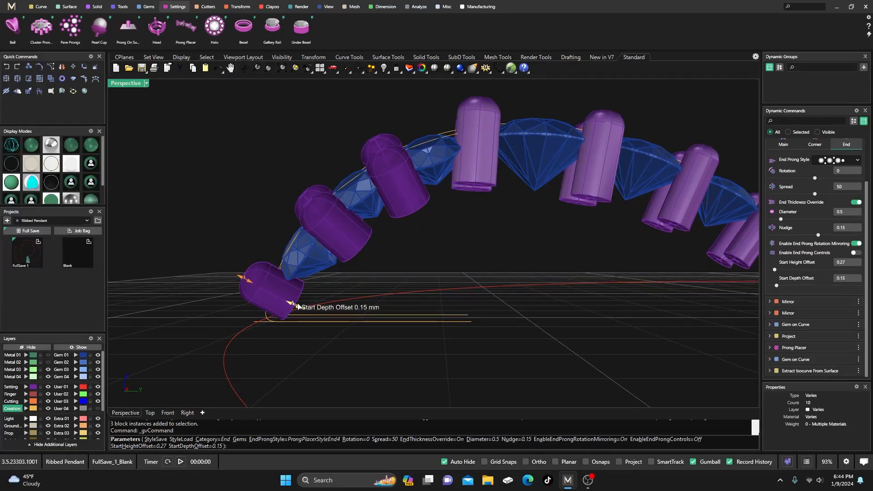
{"action": "left_click_drag", "start_coordinate": [297, 307], "coordinate": [297, 306]}
{"action": "right_click_drag", "start_coordinate": [297, 306], "coordinate": [317, 304]}
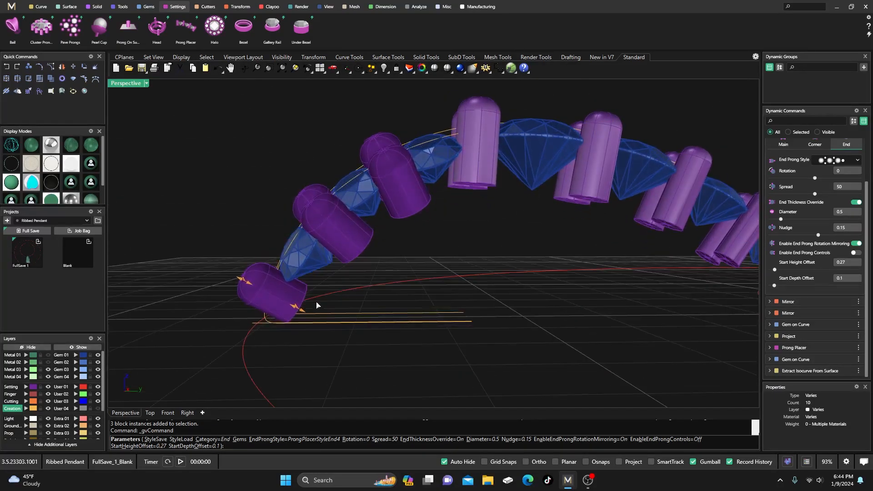
{"action": "left_click_drag", "start_coordinate": [297, 310], "coordinate": [300, 312]}
{"action": "scroll", "coordinate": [282, 335], "scroll_direction": "up", "scroll_amount": 6}
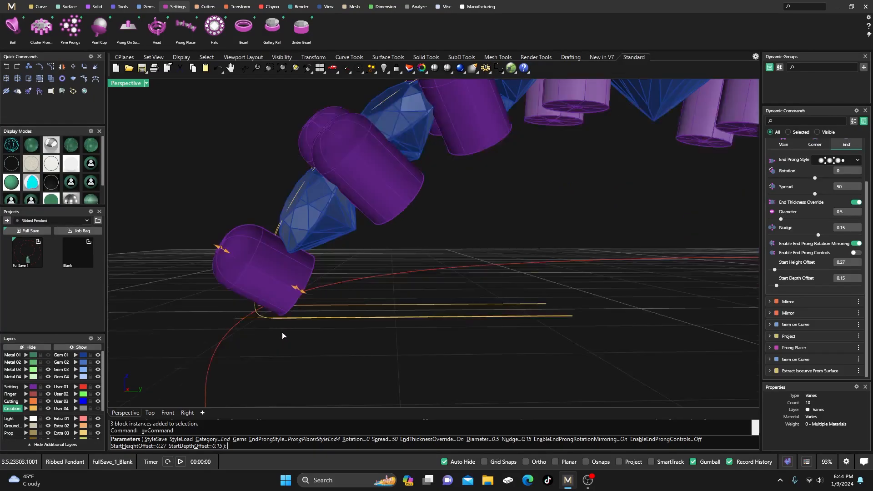
{"action": "right_click_drag", "start_coordinate": [338, 339], "coordinate": [378, 342]}
{"action": "scroll", "coordinate": [402, 306], "scroll_direction": "down", "scroll_amount": 8}
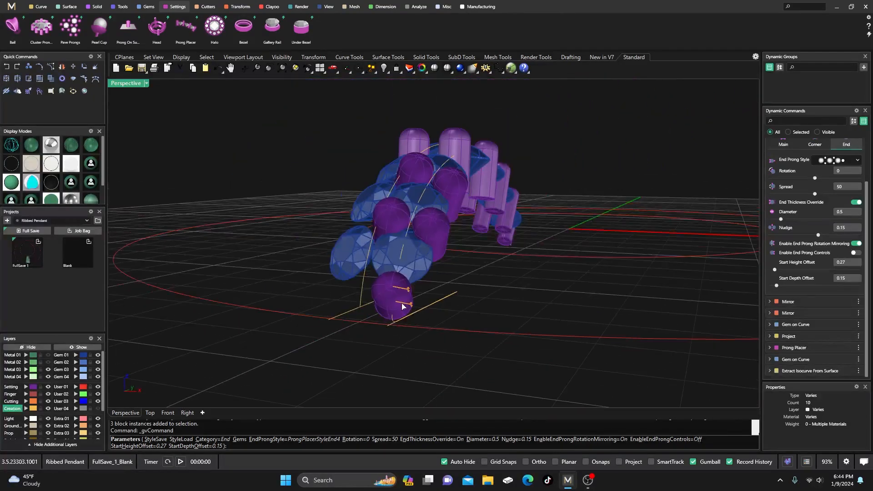
{"action": "right_click_drag", "start_coordinate": [401, 306], "coordinate": [474, 318]}
{"action": "right_click", "coordinate": [473, 318]}
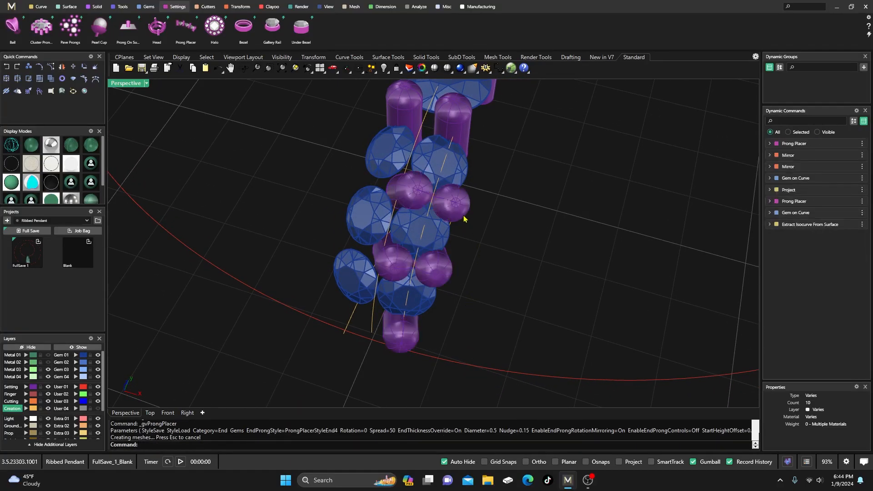
Mirror the small gem row's five prongs onto the opposite gem row using Y Mirror
{"action": "left_click", "coordinate": [237, 7]}
{"action": "left_click", "coordinate": [128, 26]}
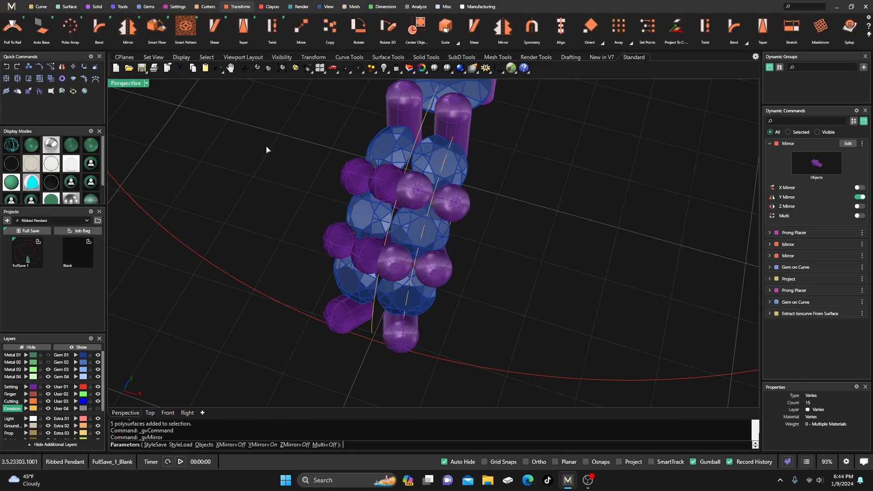
{"action": "right_click_drag", "start_coordinate": [298, 183], "coordinate": [329, 251]}
{"action": "right_click", "coordinate": [347, 213]}
Move the original small gem row's curve slightly outward along X to widen the gap between the two rows
{"action": "scroll", "coordinate": [335, 210], "scroll_direction": "down", "scroll_amount": 5}
{"action": "scroll", "coordinate": [381, 297], "scroll_direction": "up", "scroll_amount": 4}
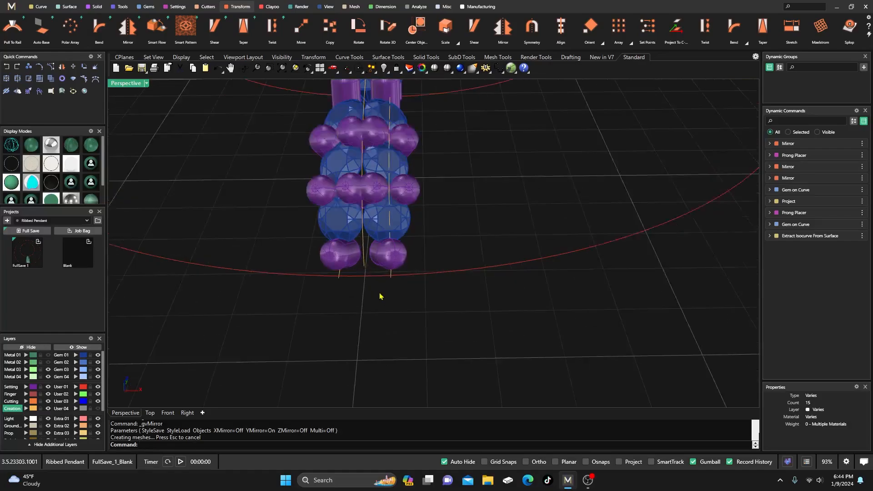
{"action": "right_click_drag", "start_coordinate": [376, 292], "coordinate": [431, 233]}
{"action": "left_click", "coordinate": [433, 227]}
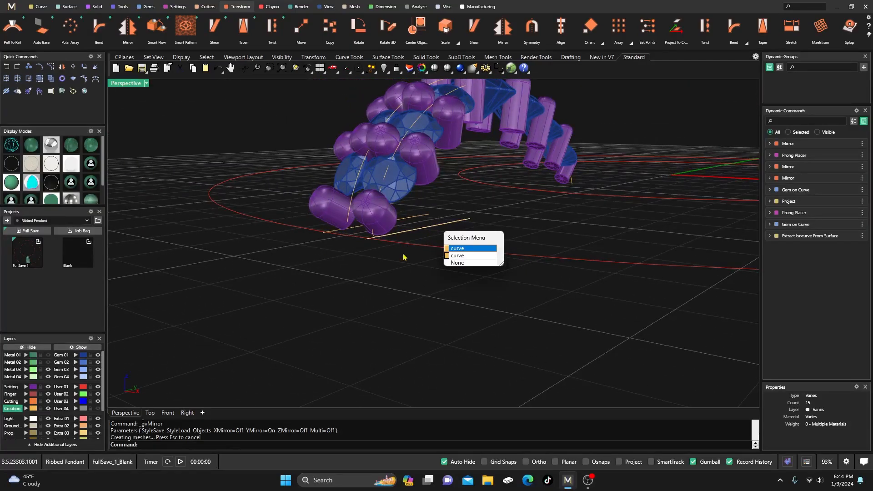
{"action": "left_click", "coordinate": [477, 255]}
{"action": "right_click_drag", "start_coordinate": [508, 197], "coordinate": [470, 302]}
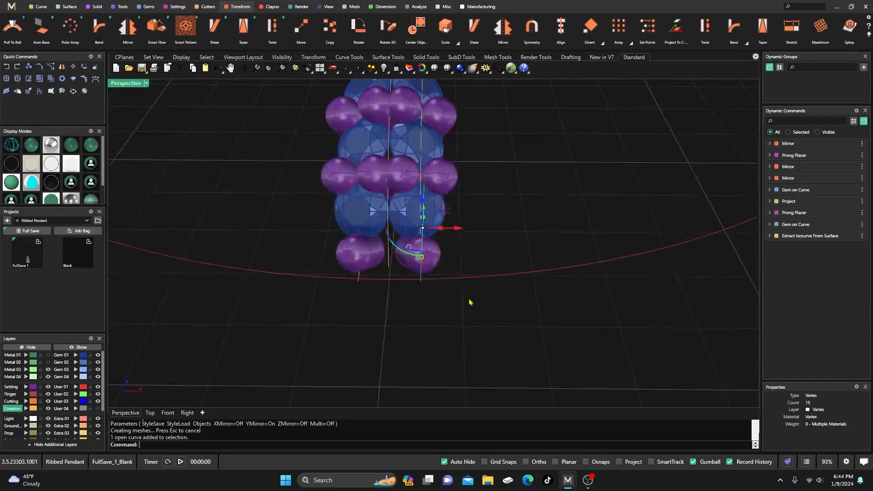
{"action": "left_click_drag", "start_coordinate": [458, 231], "coordinate": [462, 229]}
{"action": "right_click_drag", "start_coordinate": [460, 255], "coordinate": [456, 301]}
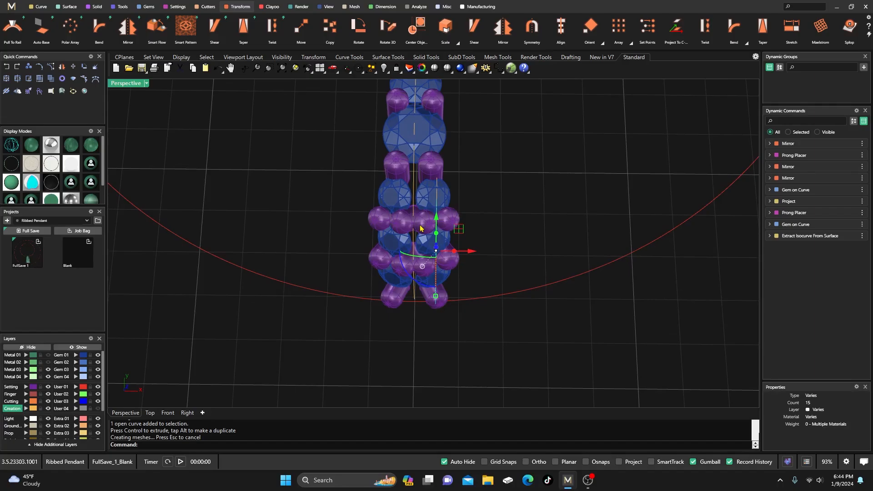
{"action": "scroll", "coordinate": [420, 228], "scroll_direction": "up", "scroll_amount": 5}
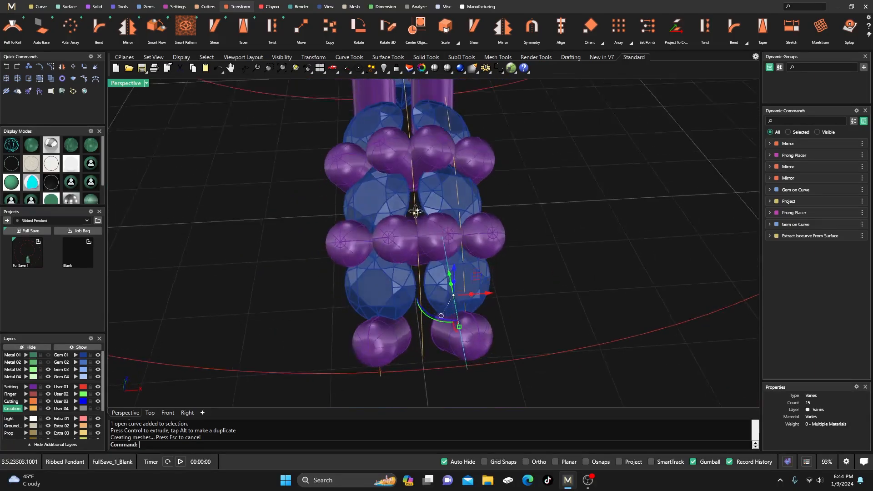
{"action": "right_click_drag", "start_coordinate": [415, 211], "coordinate": [226, 248]}
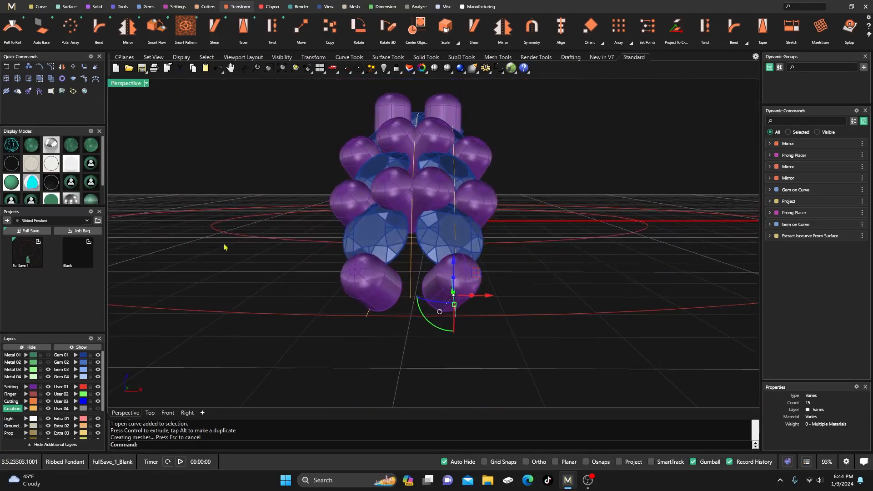
Show the Metal 02 rib layer and mirror the moved curve to the opposite side with Y Mirror
{"action": "left_click", "coordinate": [48, 362]}
{"action": "right_click_drag", "start_coordinate": [318, 210], "coordinate": [295, 275]}
{"action": "right_click", "coordinate": [295, 274]}
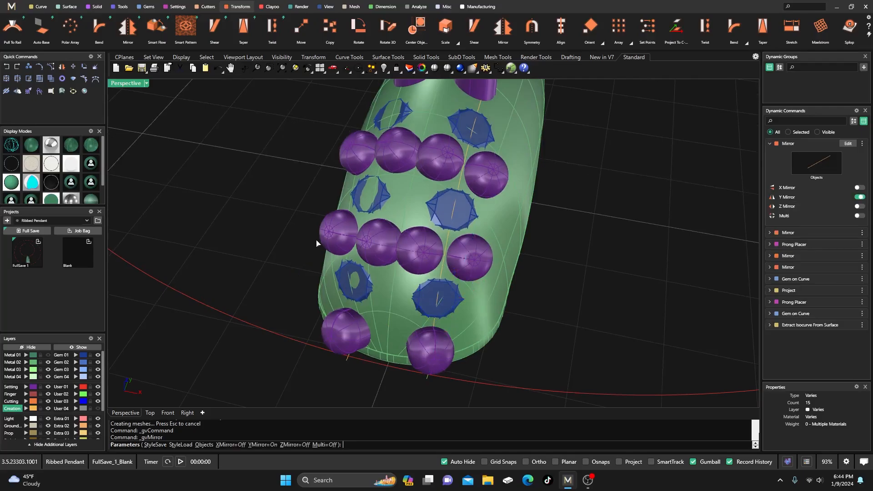
{"action": "right_click", "coordinate": [282, 238]}
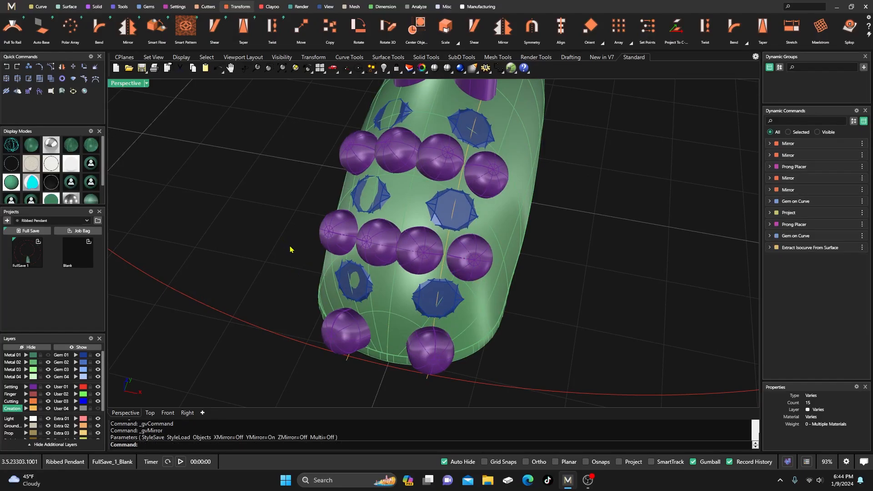
Examine how the small gems and their prongs sit on the rib surface, especially at the rib's outer end
{"action": "right_click_drag", "start_coordinate": [288, 253], "coordinate": [319, 253]}
{"action": "left_click", "coordinate": [378, 254]}
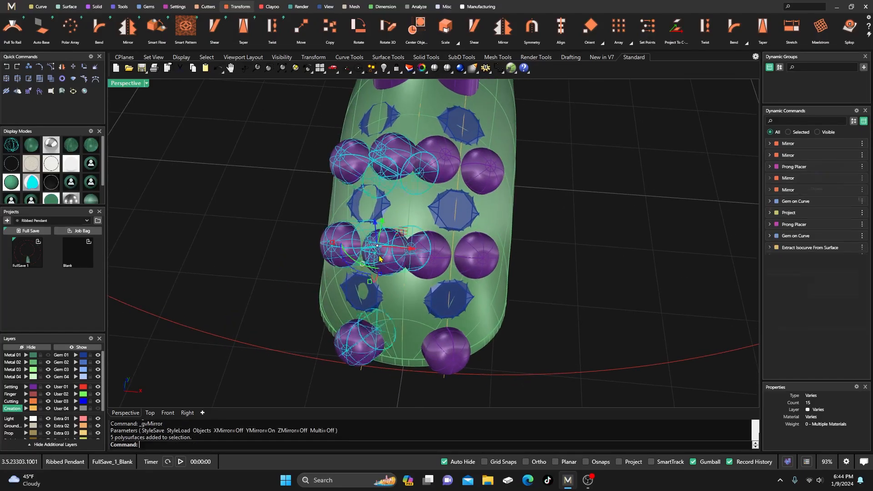
{"action": "left_click", "coordinate": [543, 199]}
{"action": "right_click_drag", "start_coordinate": [536, 256], "coordinate": [536, 197]}
{"action": "scroll", "coordinate": [468, 350], "scroll_direction": "up", "scroll_amount": 5}
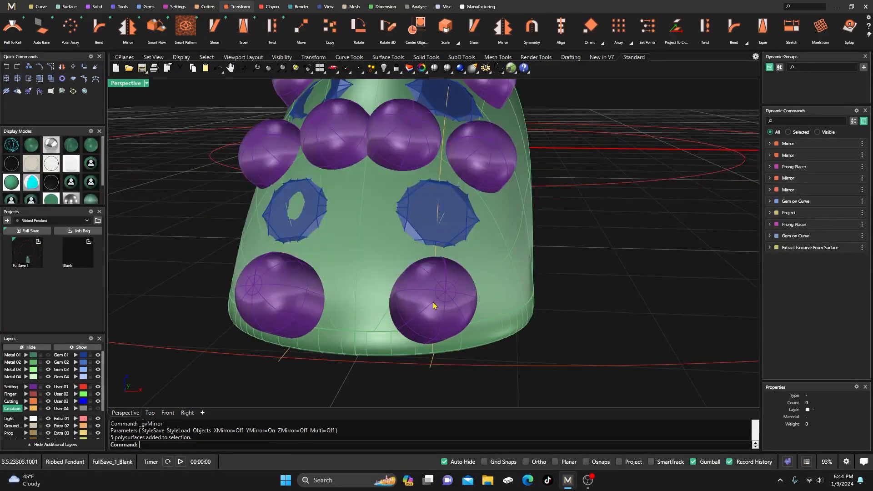
{"action": "scroll", "coordinate": [440, 269], "scroll_direction": "down", "scroll_amount": 5}
{"action": "right_click_drag", "start_coordinate": [440, 269], "coordinate": [368, 285]}
{"action": "scroll", "coordinate": [368, 285], "scroll_direction": "up", "scroll_amount": 3}
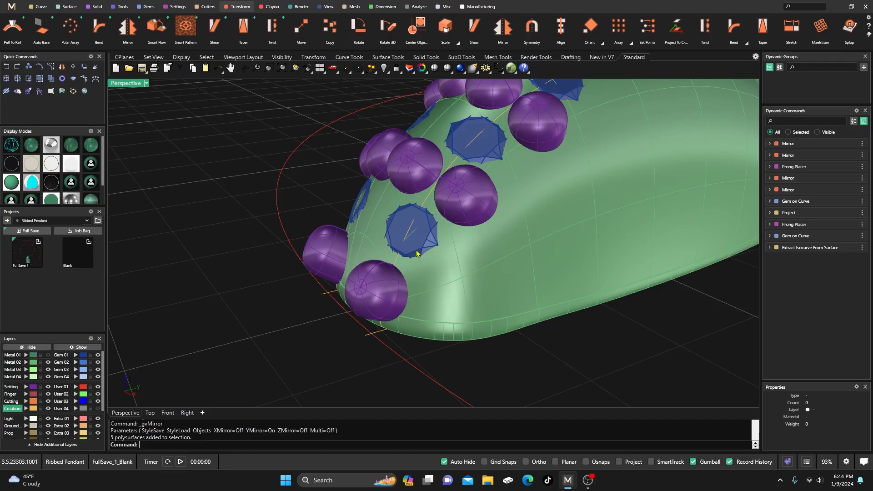
{"action": "scroll", "coordinate": [391, 264], "scroll_direction": "down", "scroll_amount": 4}
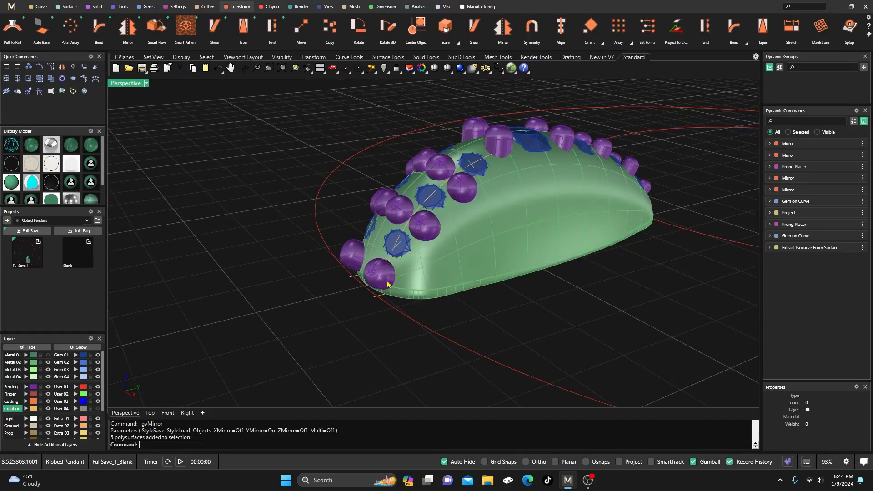
Reopen the Gem on Curve settings of the original small gem row and set its Start Position to 0.59
{"action": "left_click", "coordinate": [403, 248]}
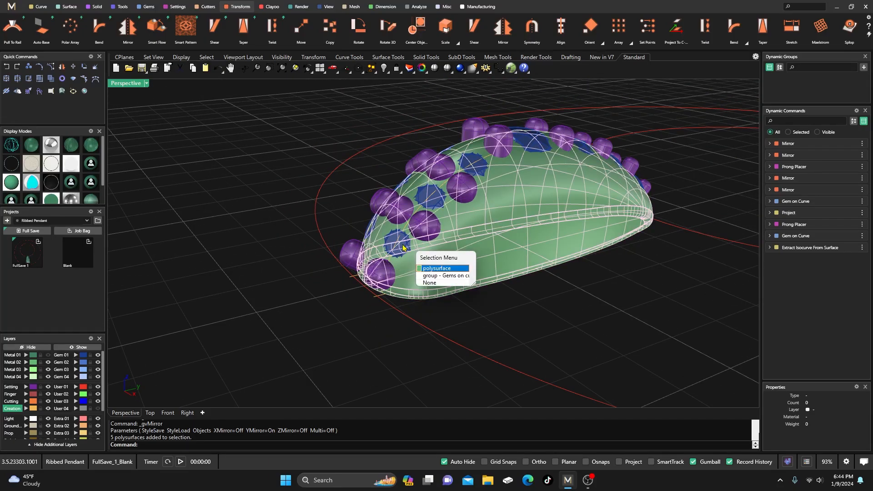
{"action": "left_click", "coordinate": [443, 276]}
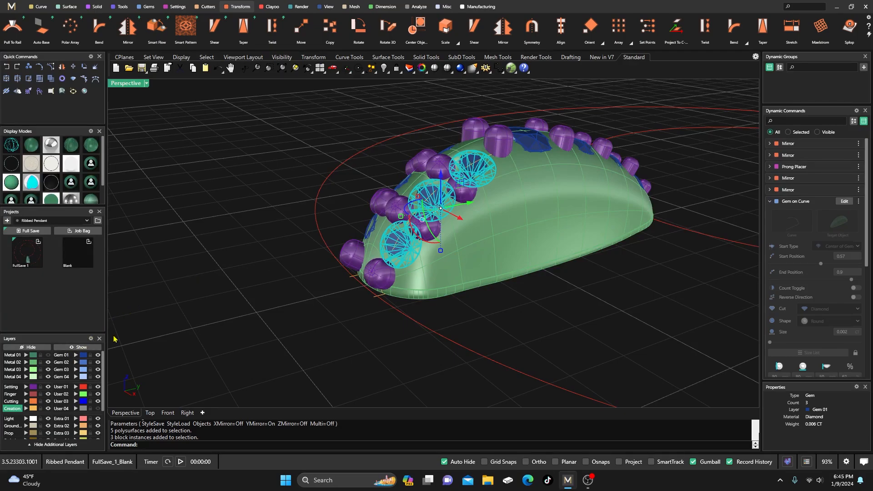
{"action": "left_click", "coordinate": [844, 201]}
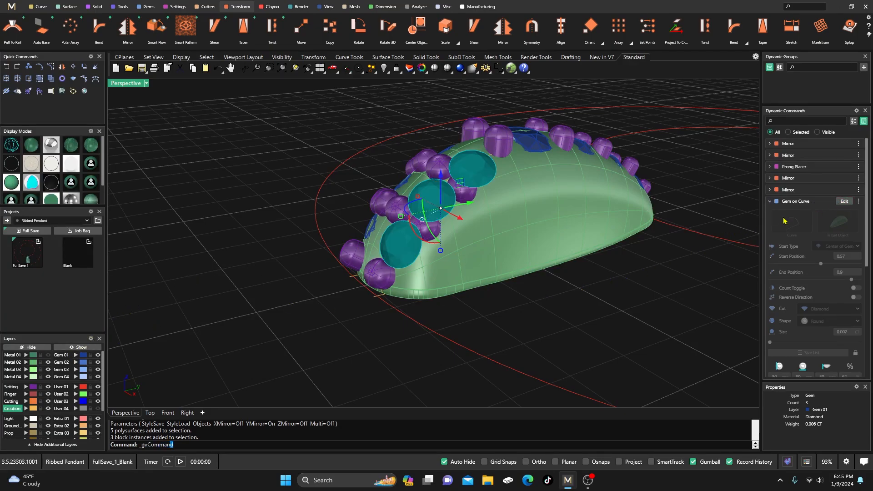
{"action": "right_click_drag", "start_coordinate": [522, 293], "coordinate": [477, 270]}
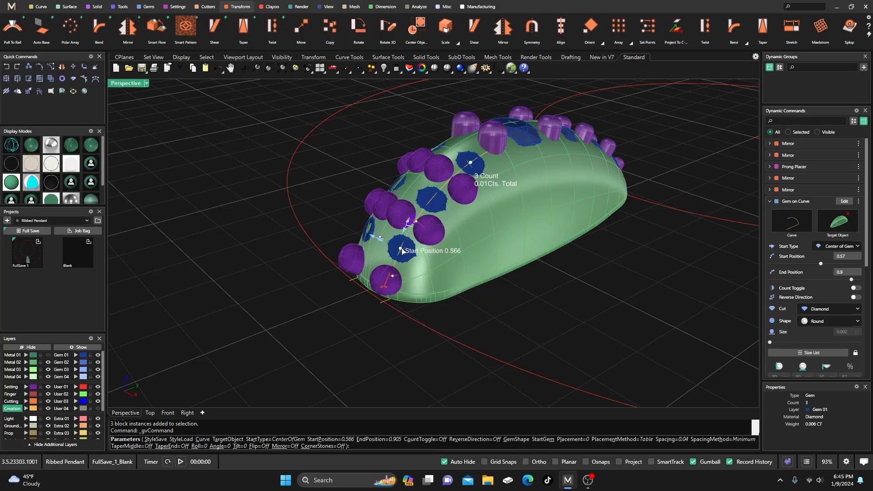
{"action": "left_click_drag", "start_coordinate": [401, 251], "coordinate": [410, 246]}
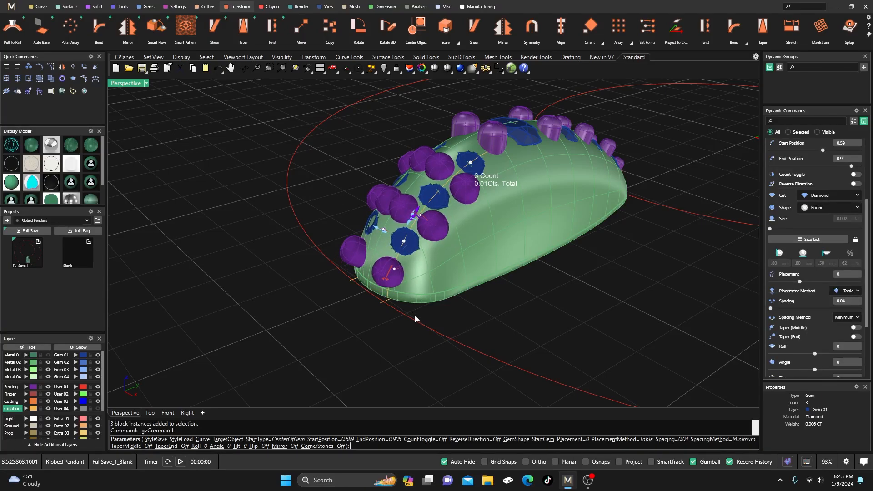
Check the shifted gem row against the rib from several angles and accept the Gem on Curve changes
{"action": "right_click_drag", "start_coordinate": [450, 286], "coordinate": [445, 329]}
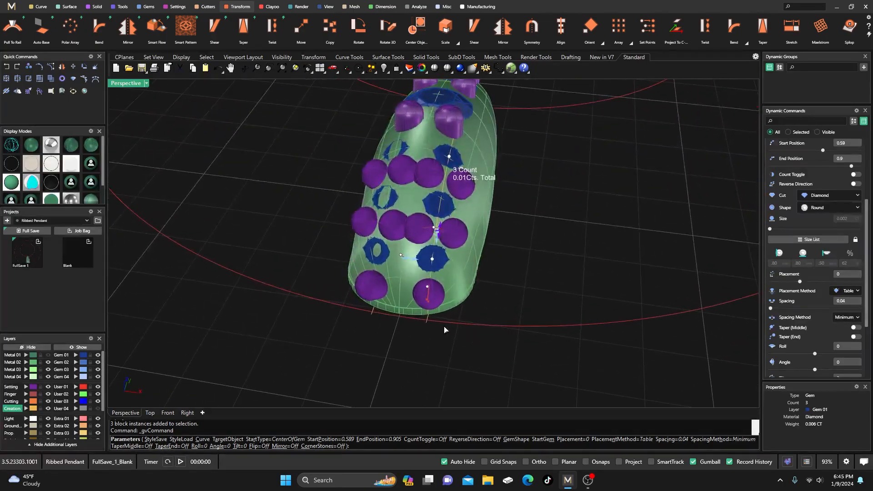
{"action": "left_click", "coordinate": [47, 369]}
{"action": "right_click_drag", "start_coordinate": [146, 335], "coordinate": [305, 296]}
{"action": "left_click", "coordinate": [47, 363]}
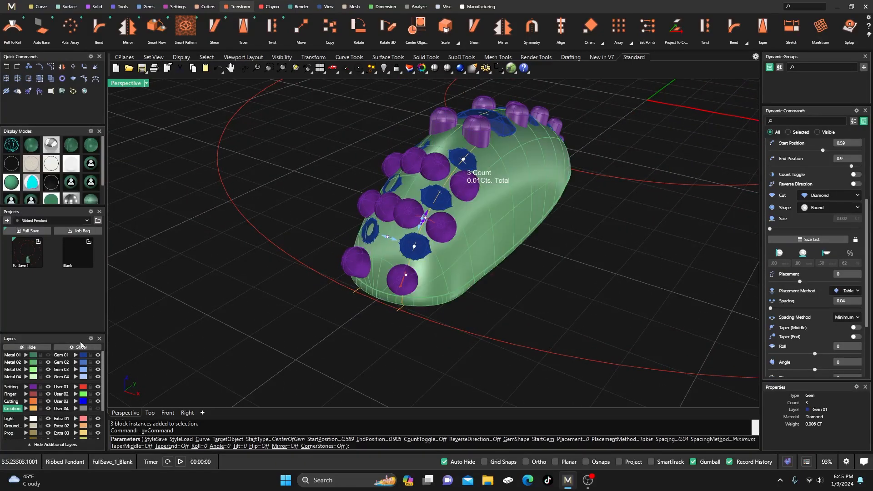
{"action": "right_click", "coordinate": [300, 297]}
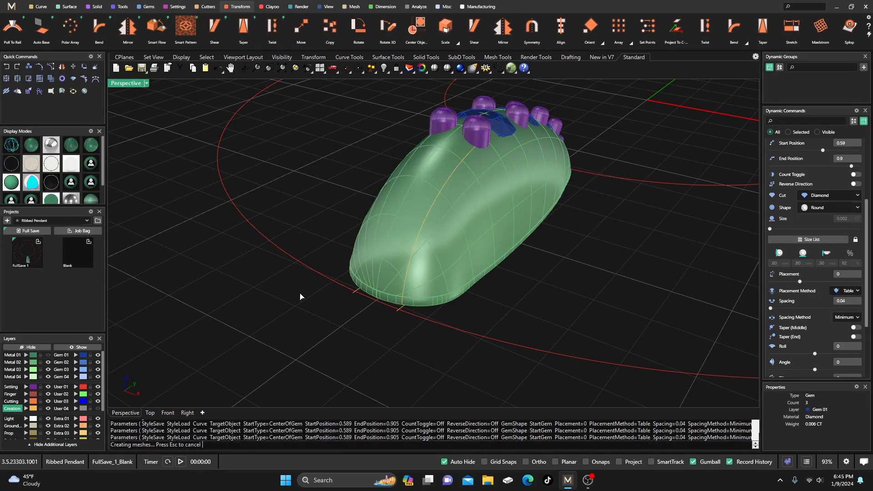
{"action": "left_click", "coordinate": [440, 268]}
{"action": "right_click_drag", "start_coordinate": [411, 288], "coordinate": [431, 259]}
{"action": "scroll", "coordinate": [427, 312], "scroll_direction": "up", "scroll_amount": 5}
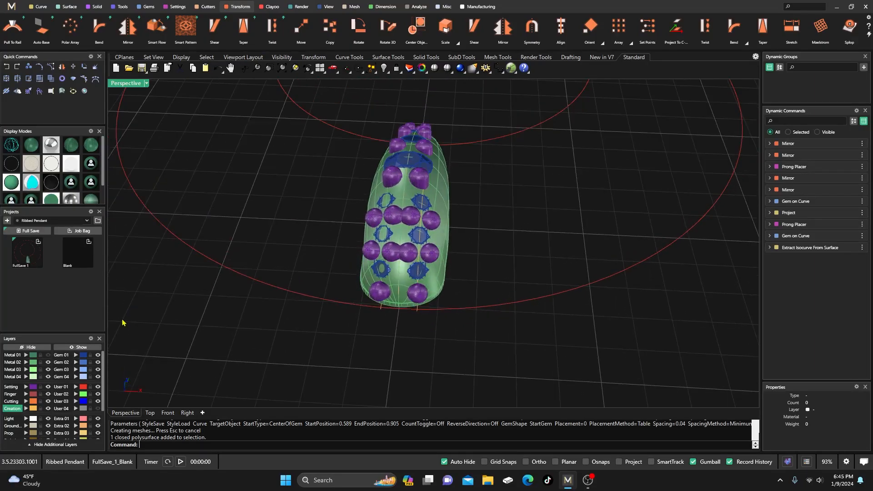
Move all the curves on the Creation layer to the User 04 layer
{"action": "left_click", "coordinate": [33, 409]}
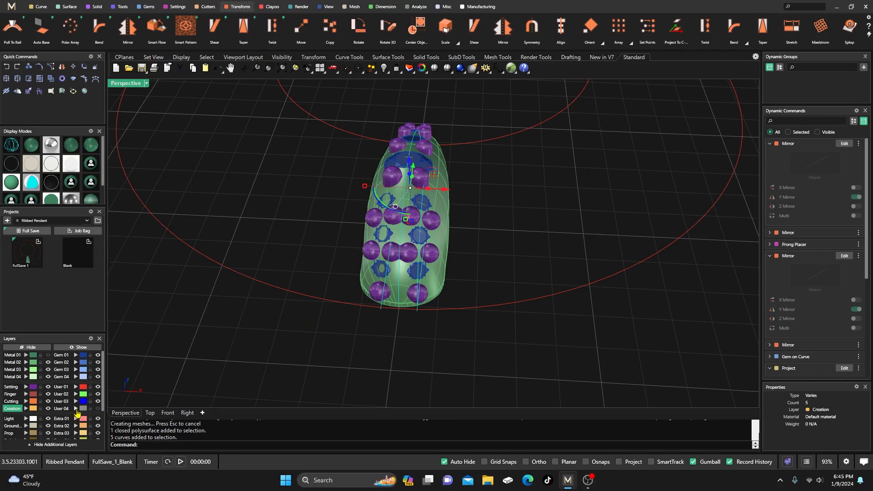
{"action": "left_click", "coordinate": [76, 408]}
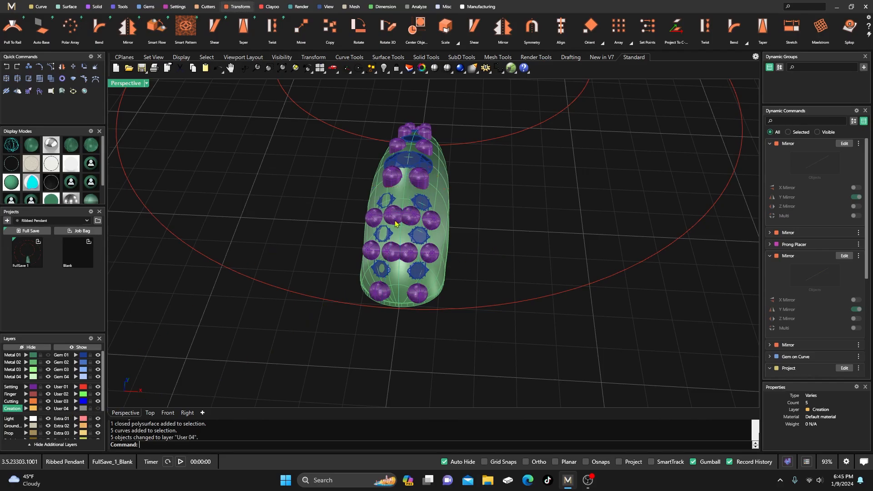
{"action": "right_click_drag", "start_coordinate": [482, 213], "coordinate": [434, 217]}
{"action": "scroll", "coordinate": [389, 311], "scroll_direction": "up", "scroll_amount": 5}
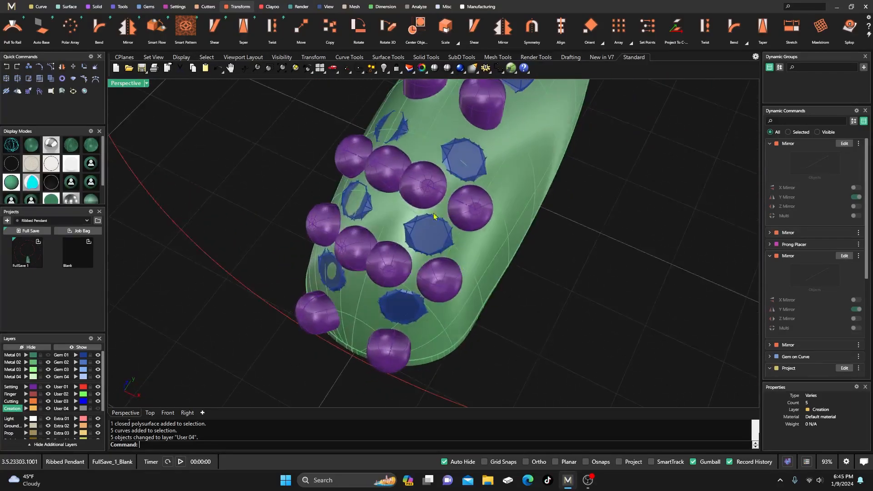
{"action": "scroll", "coordinate": [438, 207], "scroll_direction": "down", "scroll_amount": 8}
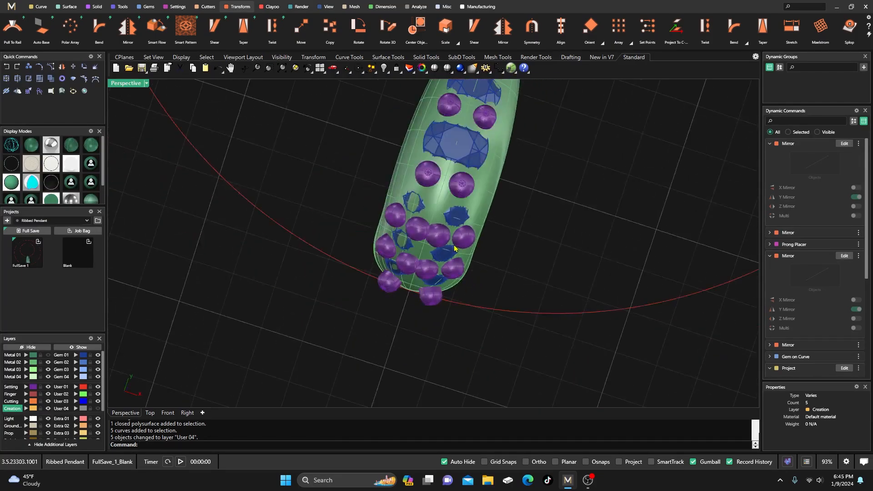
{"action": "right_click_drag", "start_coordinate": [457, 263], "coordinate": [438, 273]}
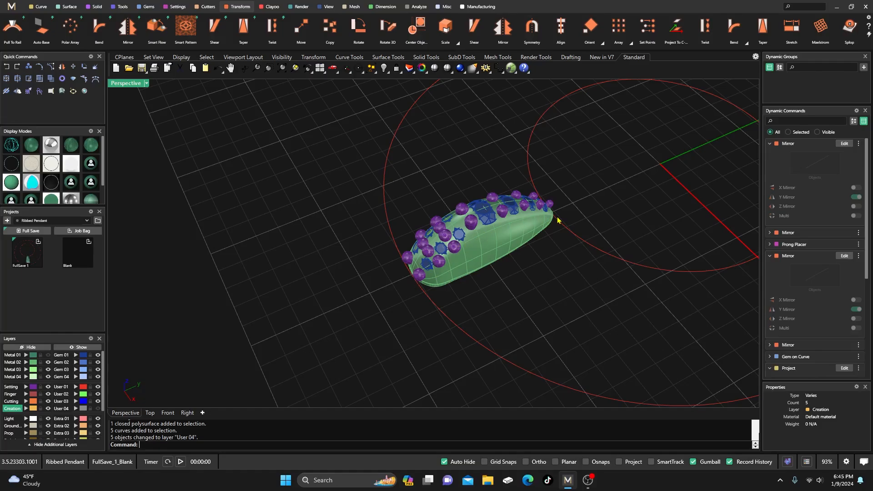
In the Right view, draw an arc spanning the rib from just below its outer end to just below its inner end, passing beneath its top surface
{"action": "double_click", "coordinate": [126, 84]}
{"action": "double_click", "coordinate": [445, 249]}
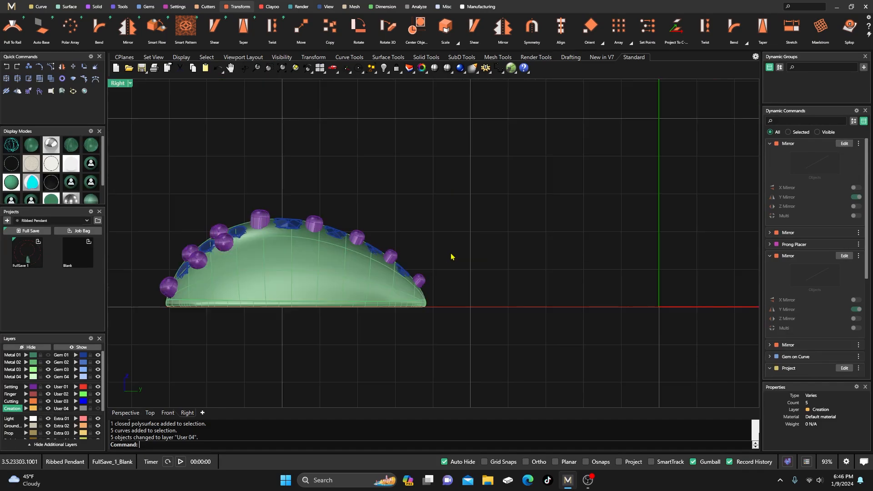
{"action": "scroll", "coordinate": [306, 286], "scroll_direction": "up", "scroll_amount": 4}
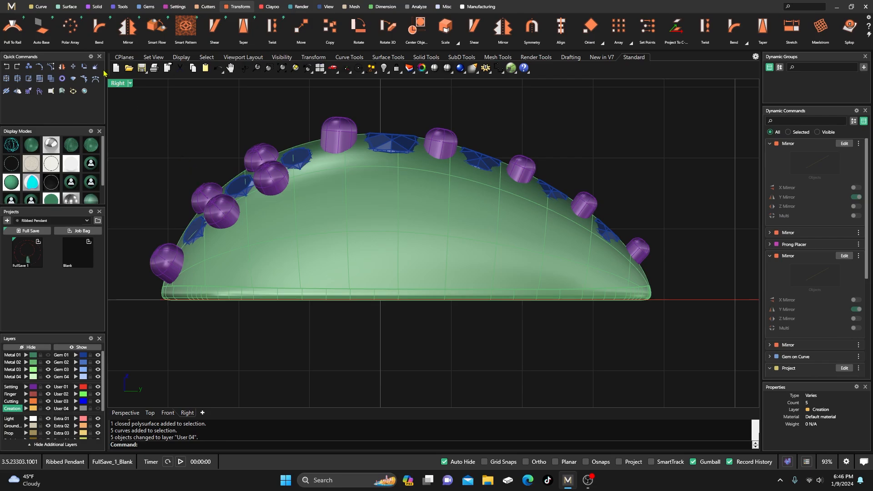
{"action": "left_click", "coordinate": [40, 8]}
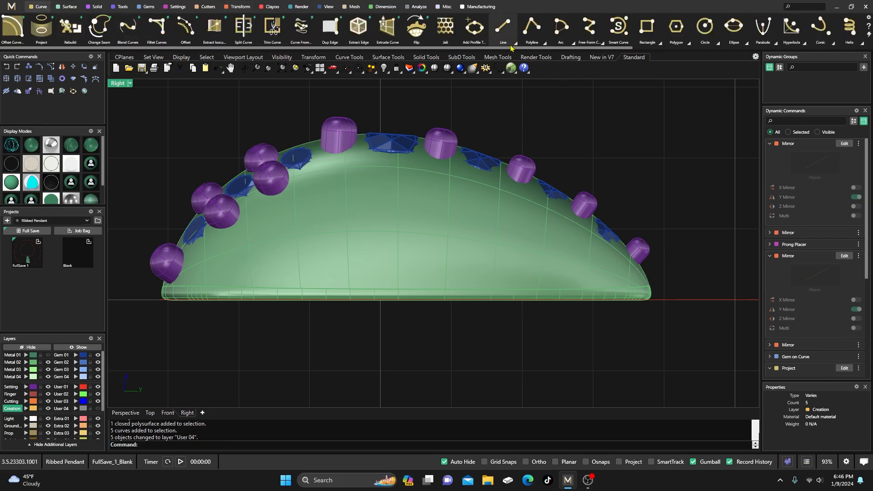
{"action": "left_click", "coordinate": [545, 43]}
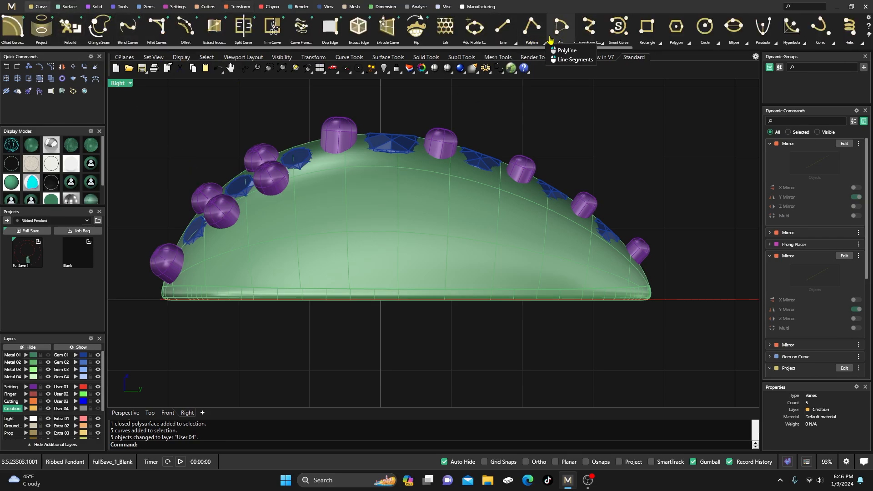
{"action": "left_click", "coordinate": [573, 42]}
{"action": "left_click", "coordinate": [567, 80]}
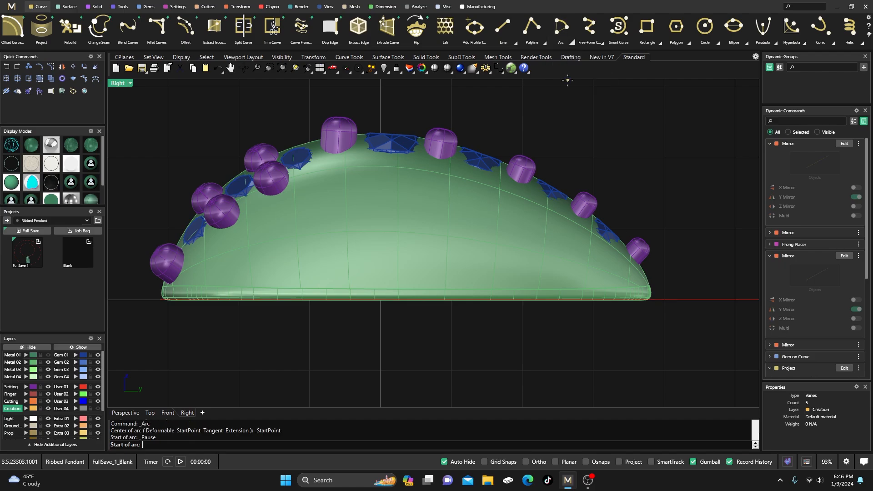
{"action": "left_click", "coordinate": [155, 311]}
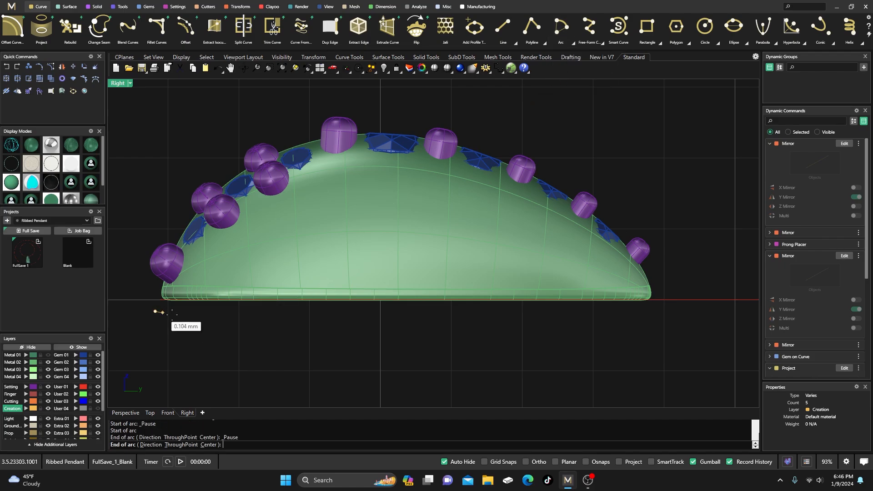
{"action": "left_click", "coordinate": [654, 311]}
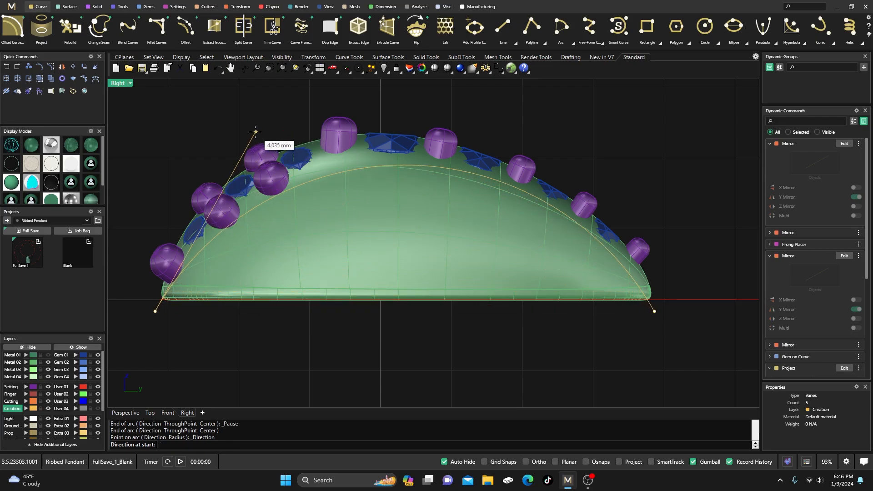
{"action": "key", "text": "Escape"}
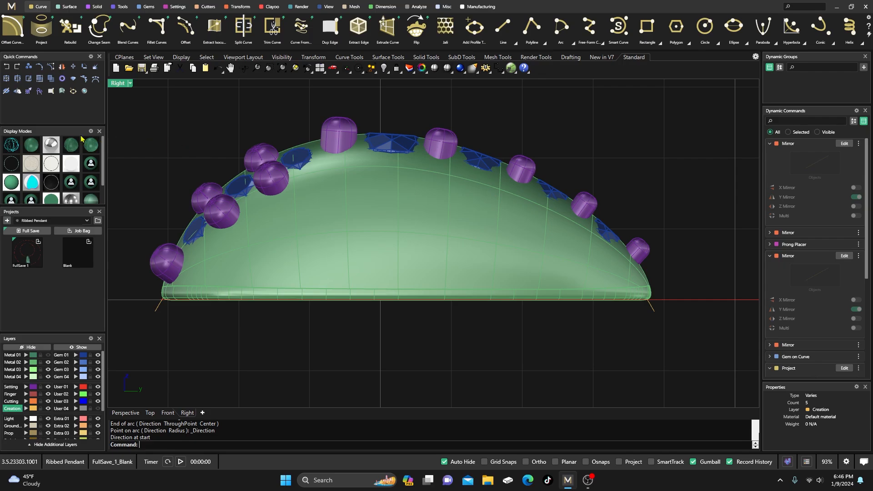
Switch the Right view to wireframe, turn on the arc's control points and compare the arc with the gem and prong depths
{"action": "left_click", "coordinate": [16, 146]}
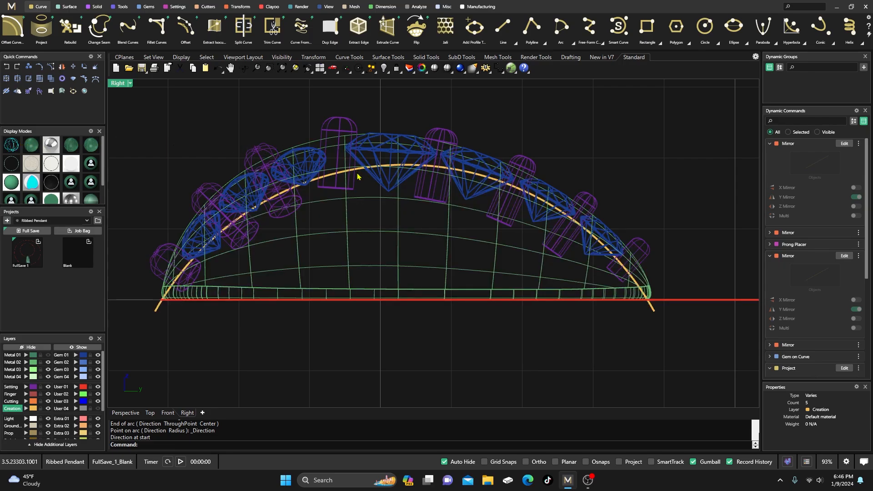
{"action": "left_click", "coordinate": [157, 313]}
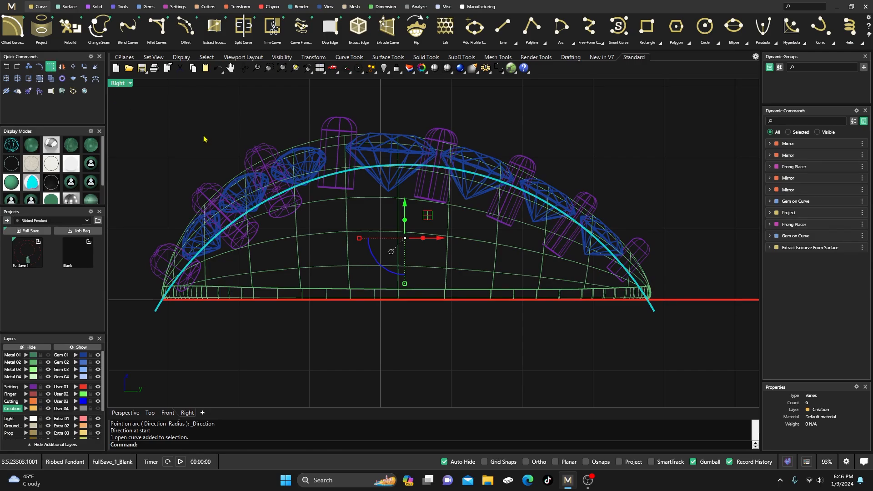
{"action": "key", "text": "F10"}
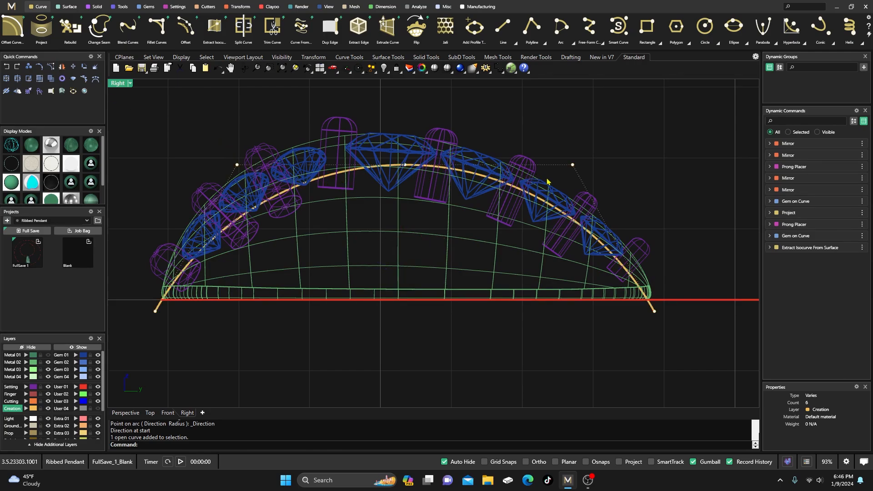
{"action": "scroll", "coordinate": [606, 252], "scroll_direction": "up", "scroll_amount": 5}
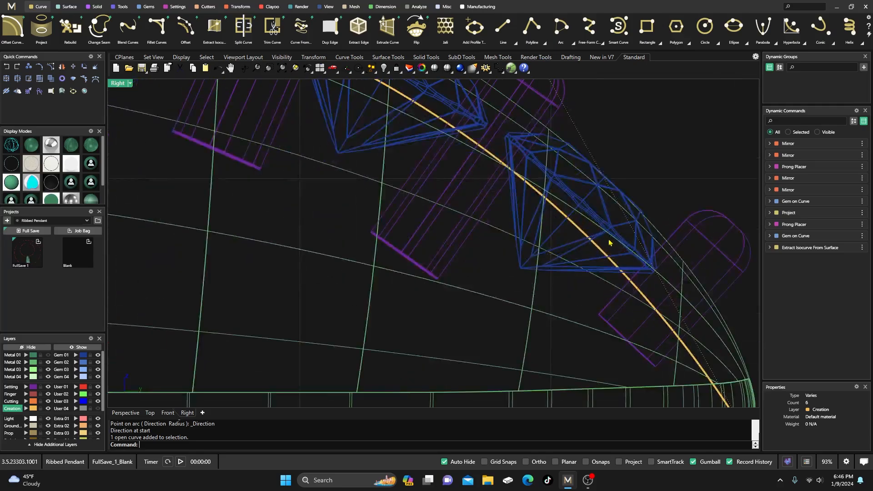
{"action": "scroll", "coordinate": [610, 242], "scroll_direction": "down", "scroll_amount": 6}
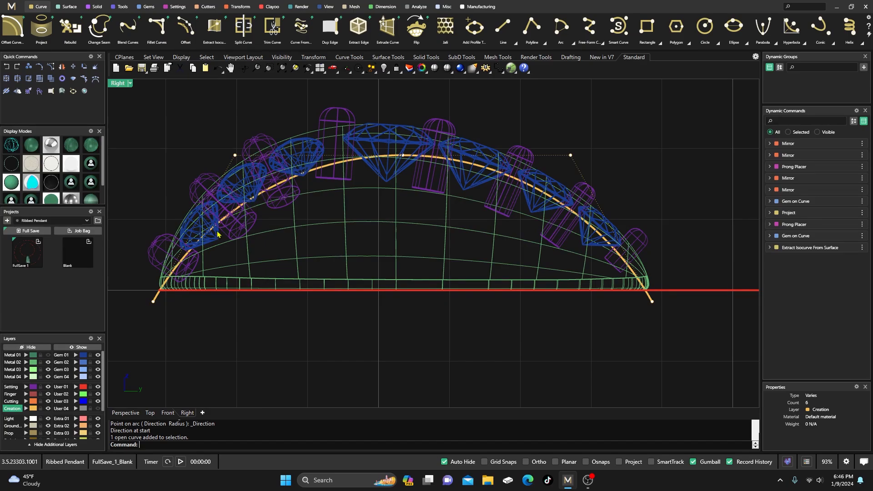
{"action": "scroll", "coordinate": [204, 245], "scroll_direction": "up", "scroll_amount": 3}
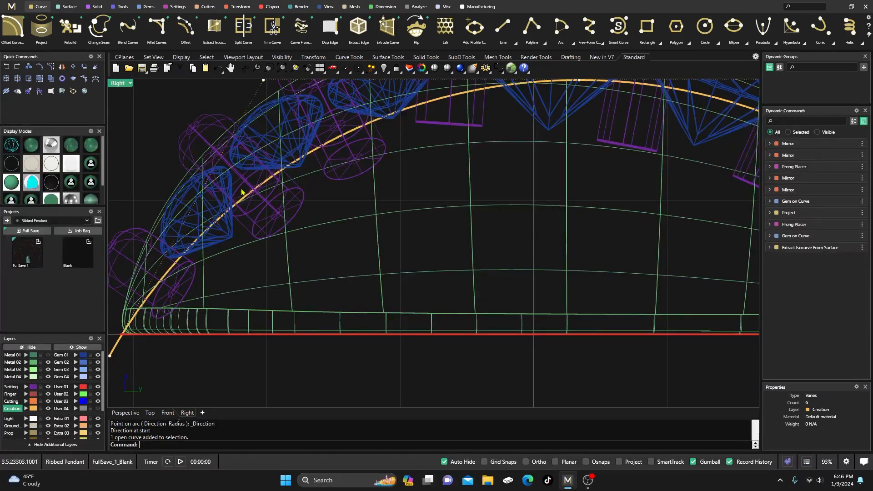
{"action": "scroll", "coordinate": [265, 193], "scroll_direction": "down", "scroll_amount": 3}
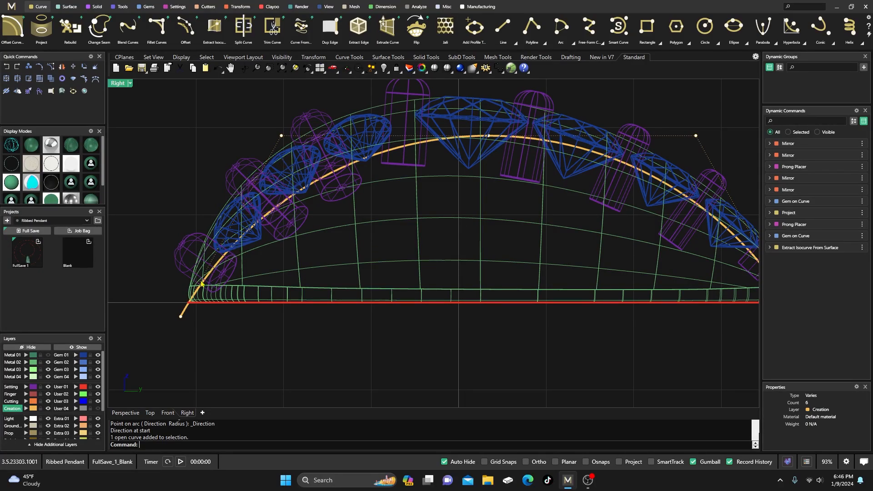
Rebuild the arc with 7 points and degree 3, deleting the input curve
{"action": "left_click", "coordinate": [181, 312]}
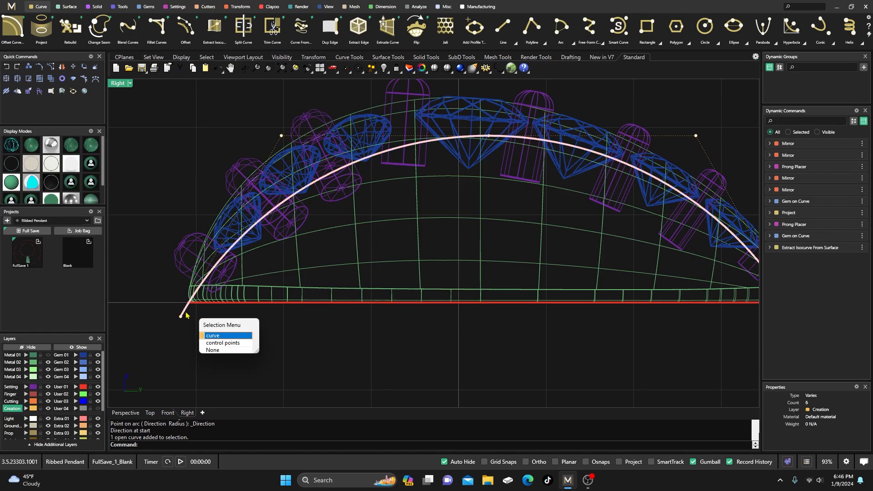
{"action": "left_click", "coordinate": [225, 337]}
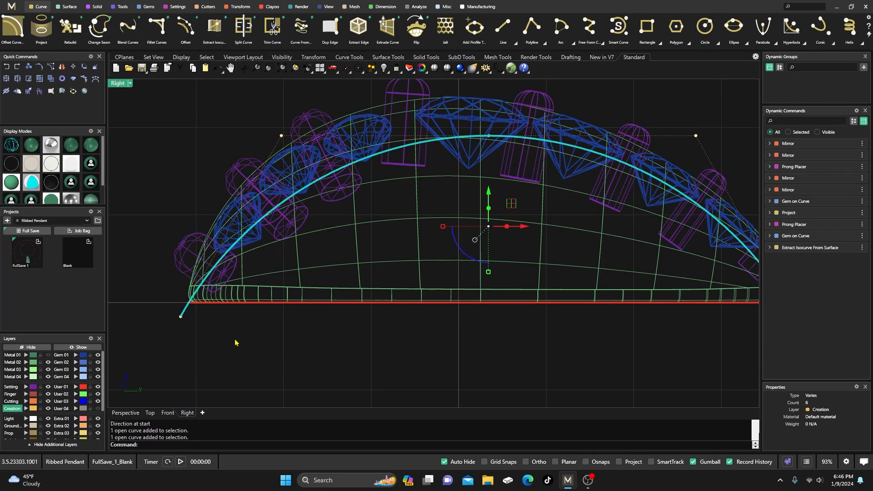
{"action": "type", "text": "Rebui"}
{"action": "key", "text": "Return"}
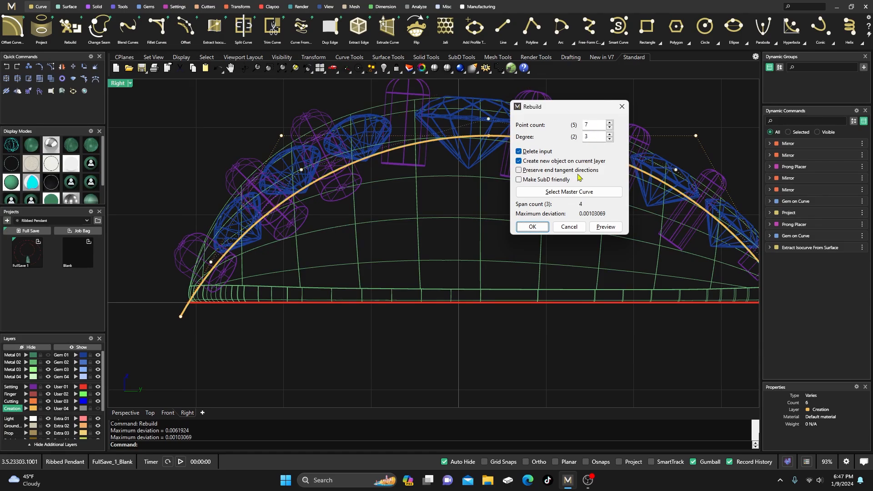
{"action": "left_click", "coordinate": [532, 227]}
{"action": "right_click_drag", "start_coordinate": [481, 237], "coordinate": [466, 254]}
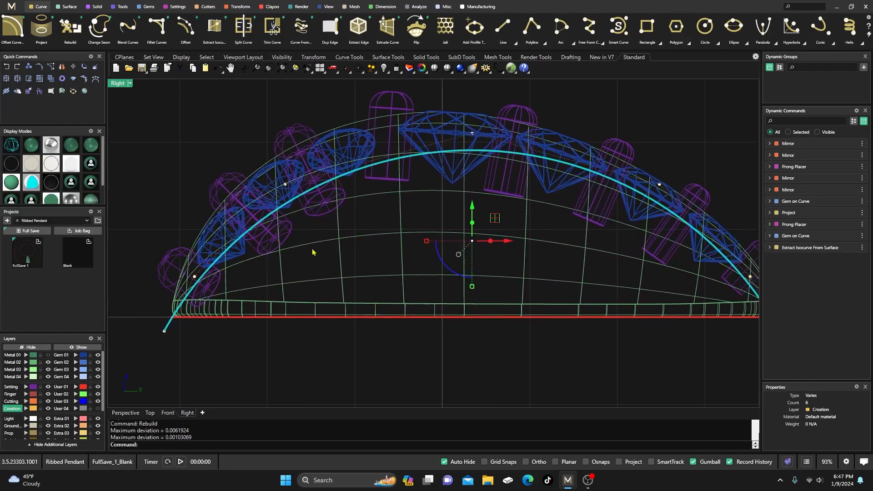
Shift the curve's outer end point slightly inward and raise the control point above the small gems
{"action": "left_click_drag", "start_coordinate": [145, 355], "coordinate": [200, 332]}
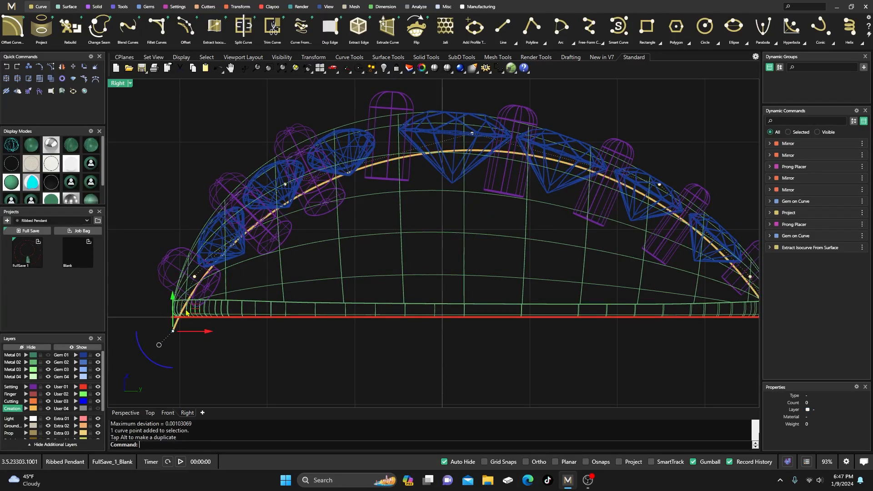
{"action": "key", "text": "Escape"}
{"action": "left_click", "coordinate": [286, 185]}
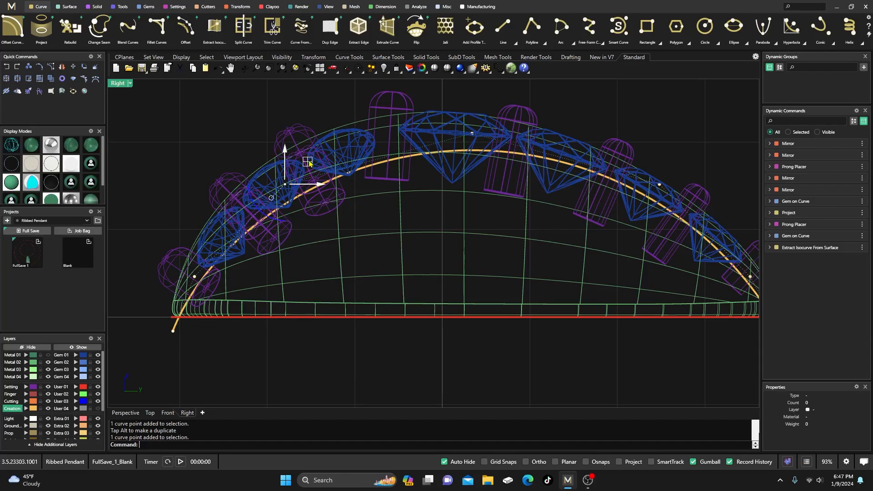
{"action": "left_click_drag", "start_coordinate": [286, 185], "coordinate": [313, 117]}
Raise the curve's middle control point slightly and shift its inner end point inward beneath the rib's inner end
{"action": "right_click_drag", "start_coordinate": [356, 114], "coordinate": [248, 167]}
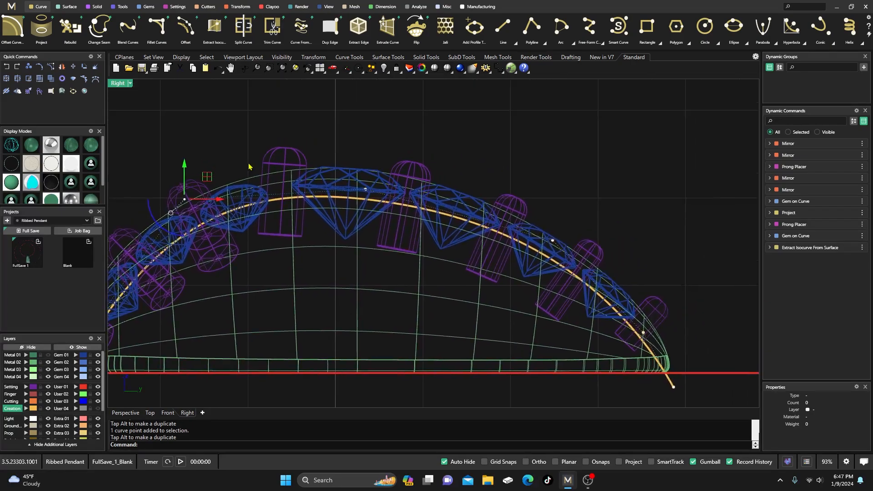
{"action": "left_click", "coordinate": [367, 191]}
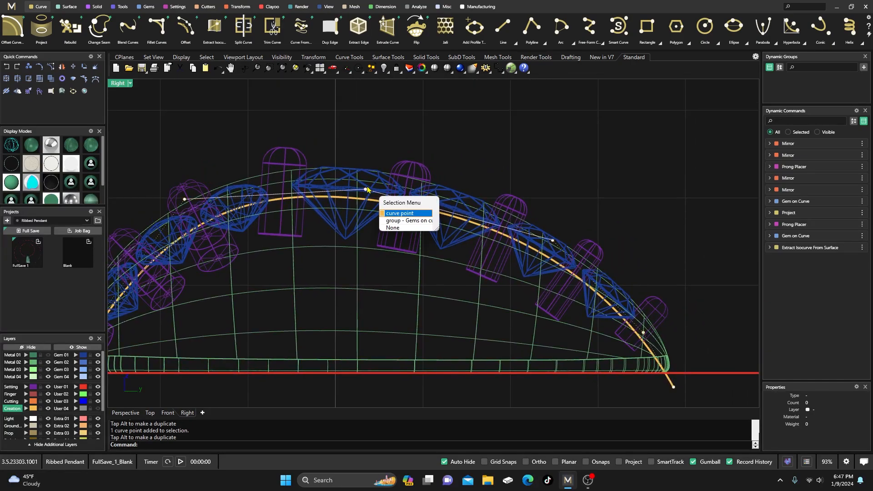
{"action": "left_click", "coordinate": [386, 213]}
{"action": "left_click_drag", "start_coordinate": [387, 168], "coordinate": [387, 161]}
{"action": "right_click_drag", "start_coordinate": [514, 168], "coordinate": [473, 141]}
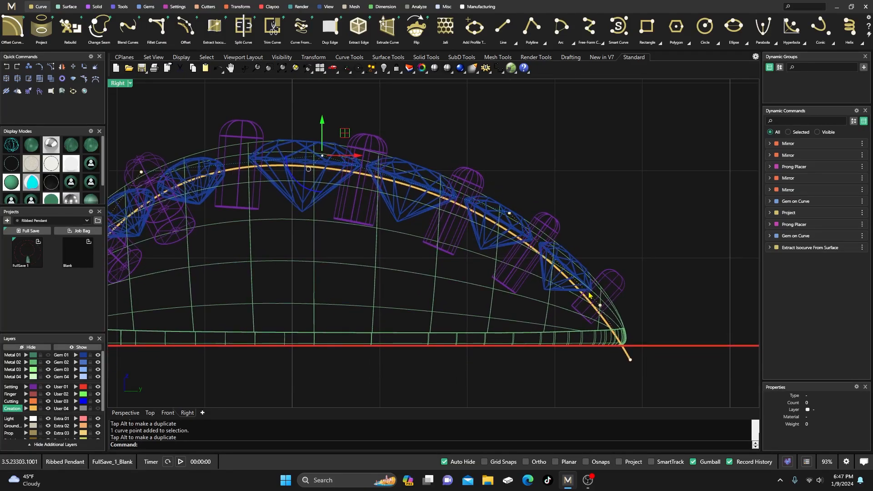
{"action": "left_click", "coordinate": [630, 360]}
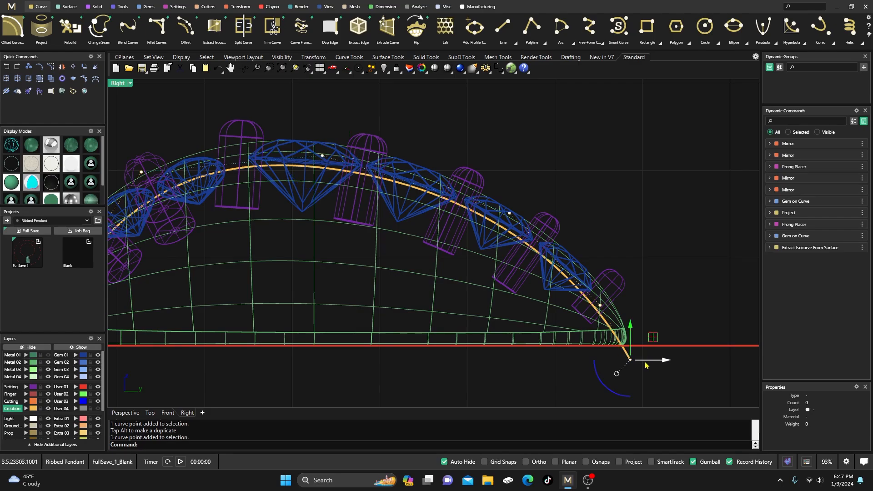
{"action": "left_click_drag", "start_coordinate": [665, 359], "coordinate": [655, 361]}
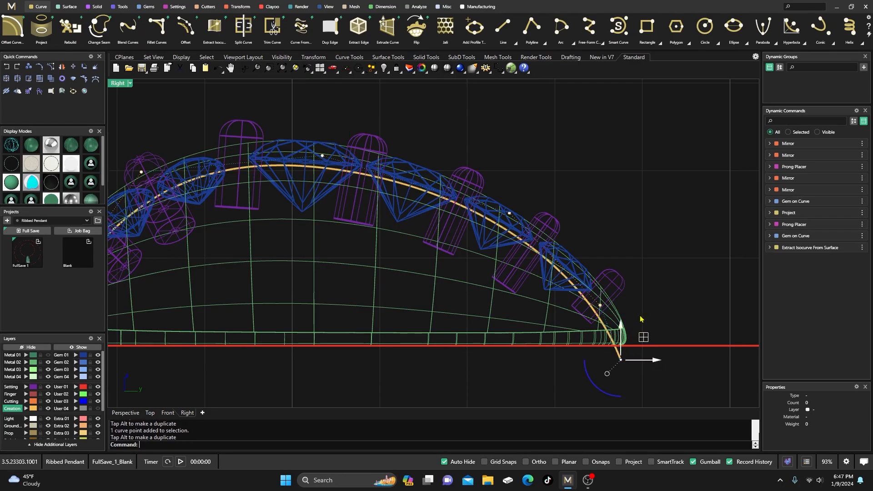
{"action": "left_click", "coordinate": [608, 207]}
{"action": "scroll", "coordinate": [609, 209], "scroll_direction": "down", "scroll_amount": 6}
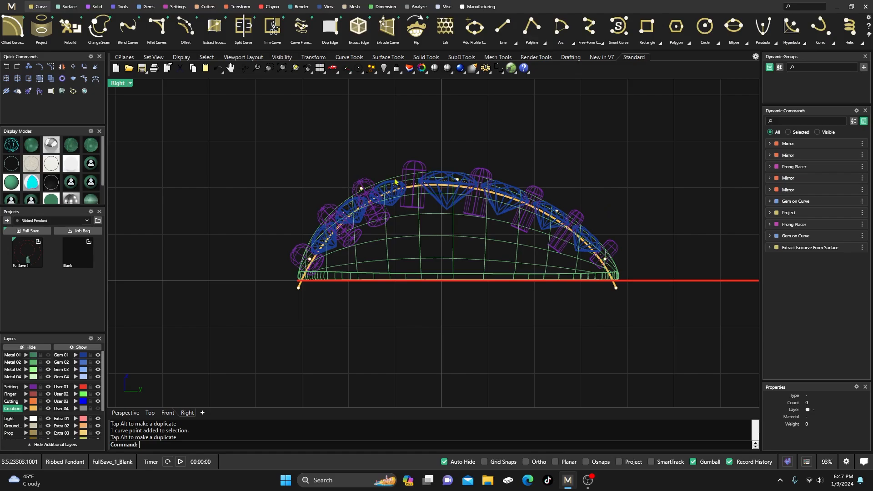
Return to the four-view layout with every viewport in wireframe, and bring the rib closer in the Perspective view
{"action": "double_click", "coordinate": [120, 87]}
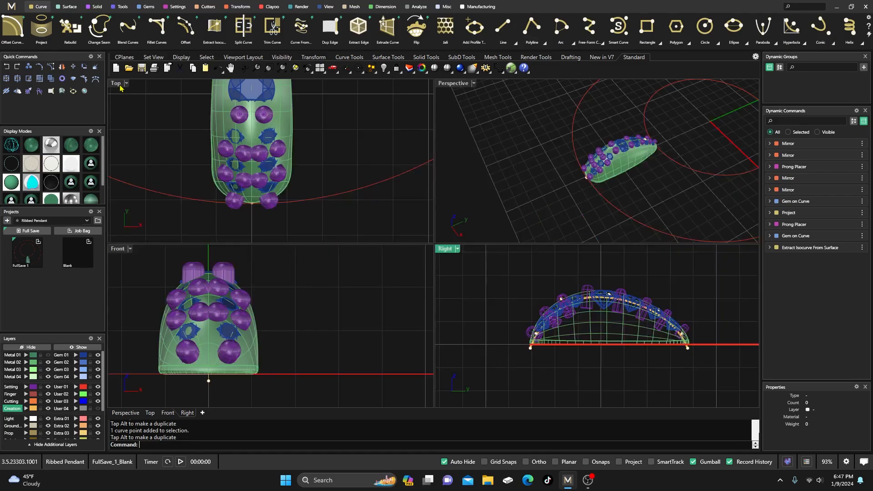
{"action": "left_click", "coordinate": [11, 146]}
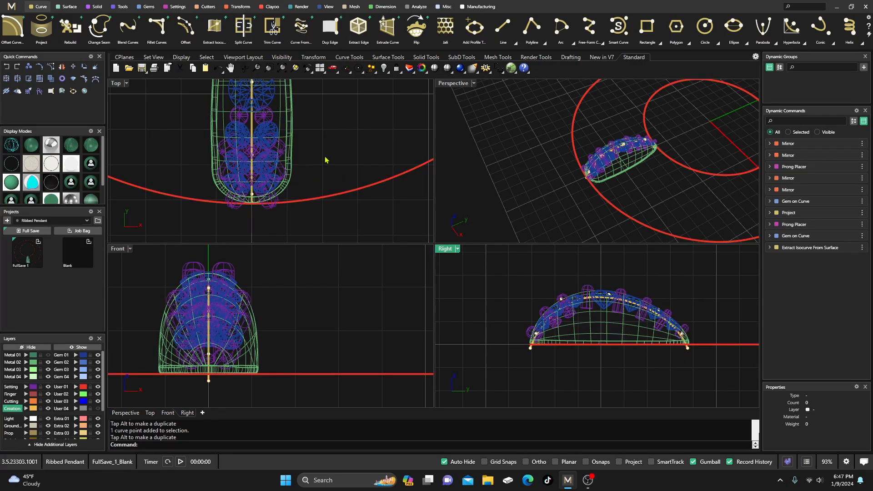
{"action": "scroll", "coordinate": [599, 152], "scroll_direction": "up", "scroll_amount": 5}
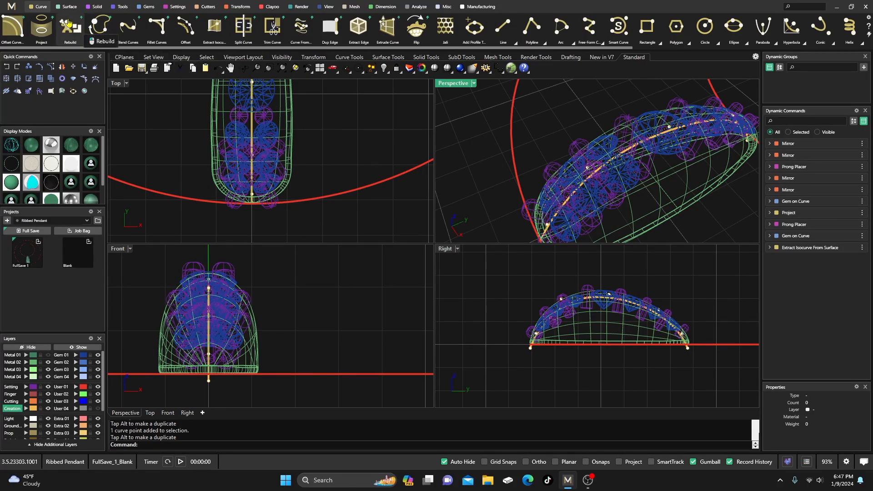
Project the edited profile curve onto the rib using the active Right view as the projection direction, and restore the four-view layout
{"action": "left_click", "coordinate": [44, 23]}
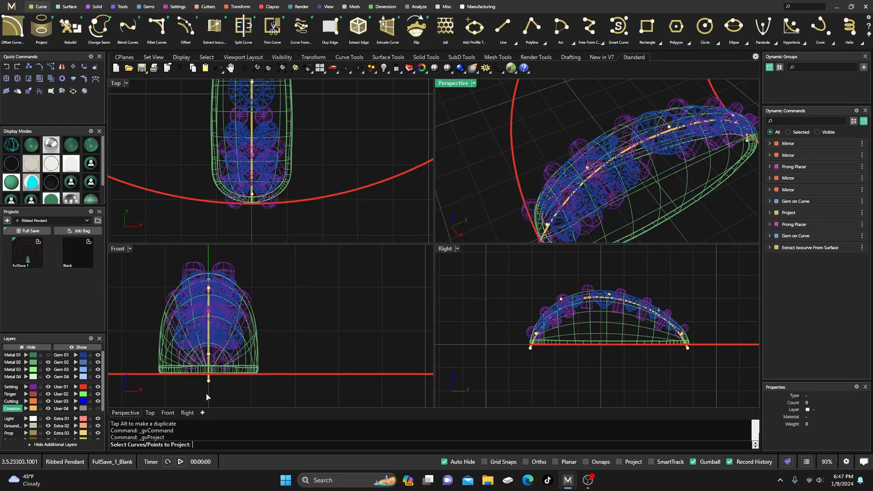
{"action": "scroll", "coordinate": [207, 397], "scroll_direction": "up", "scroll_amount": 5}
{"action": "left_click", "coordinate": [219, 359]}
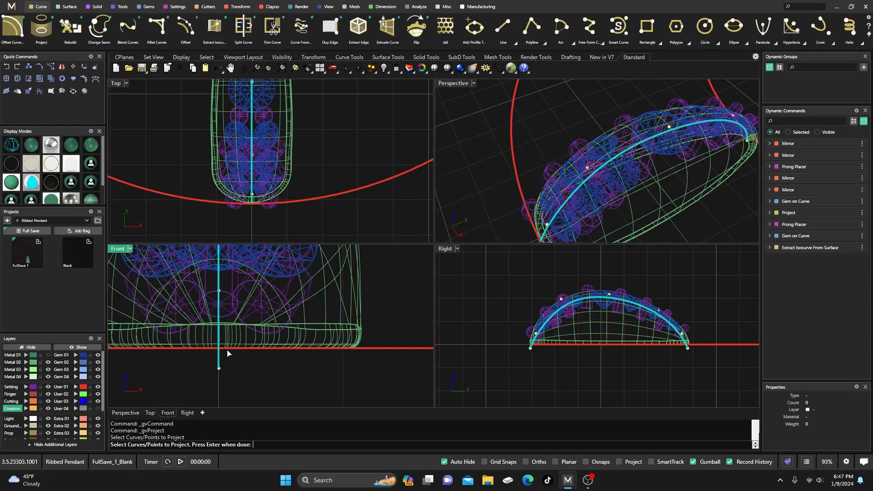
{"action": "double_click", "coordinate": [448, 251]}
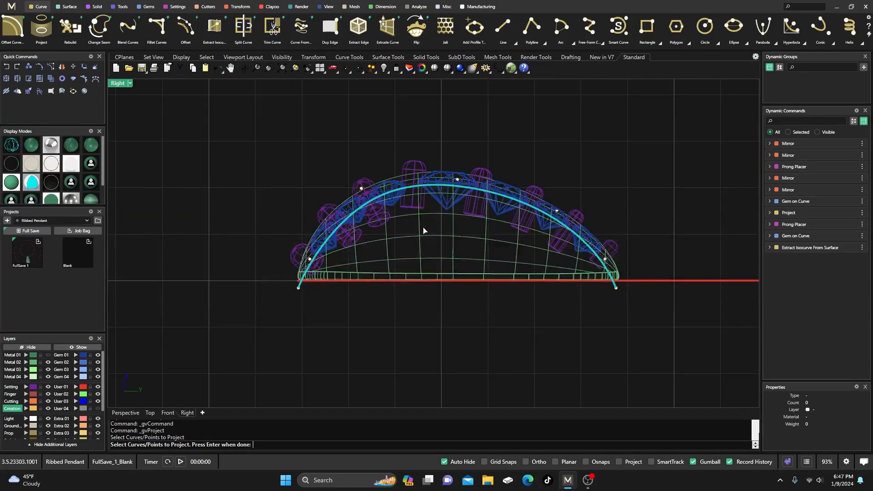
{"action": "left_click", "coordinate": [399, 194]}
{"action": "key", "text": "Return"}
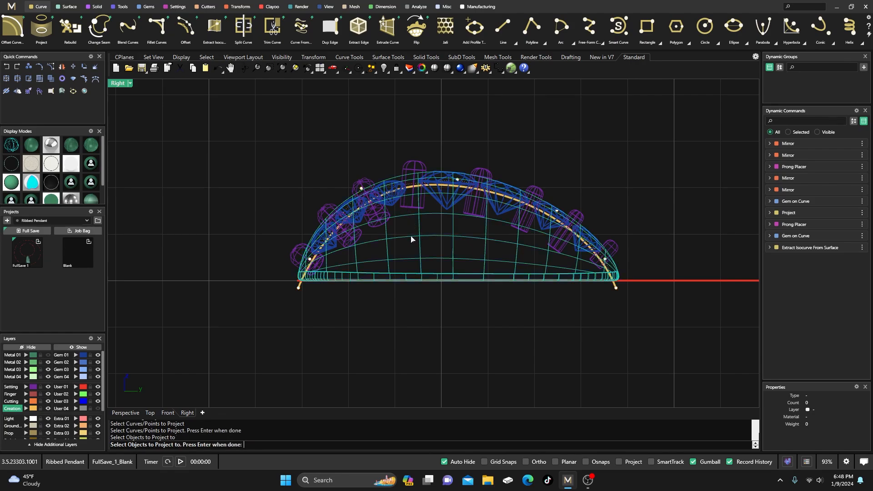
{"action": "left_click", "coordinate": [394, 245]}
{"action": "key", "text": "Return"}
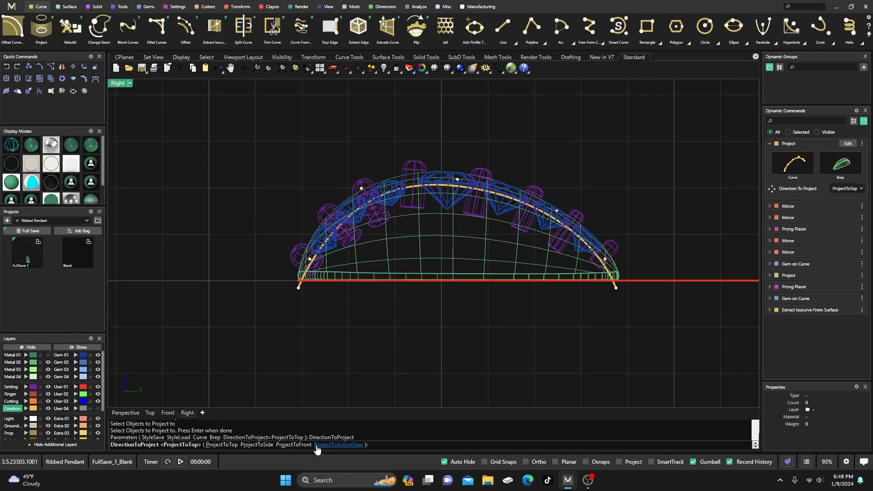
{"action": "left_click", "coordinate": [340, 445]}
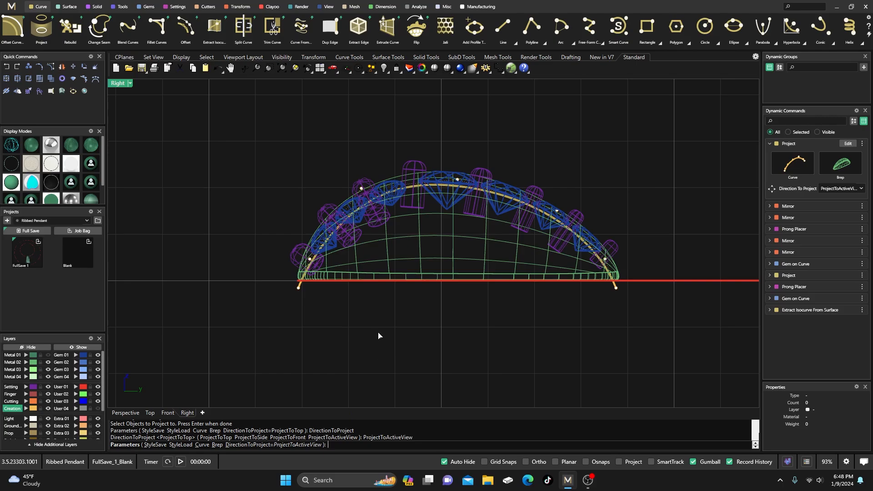
{"action": "key", "text": "Return"}
{"action": "double_click", "coordinate": [119, 84]}
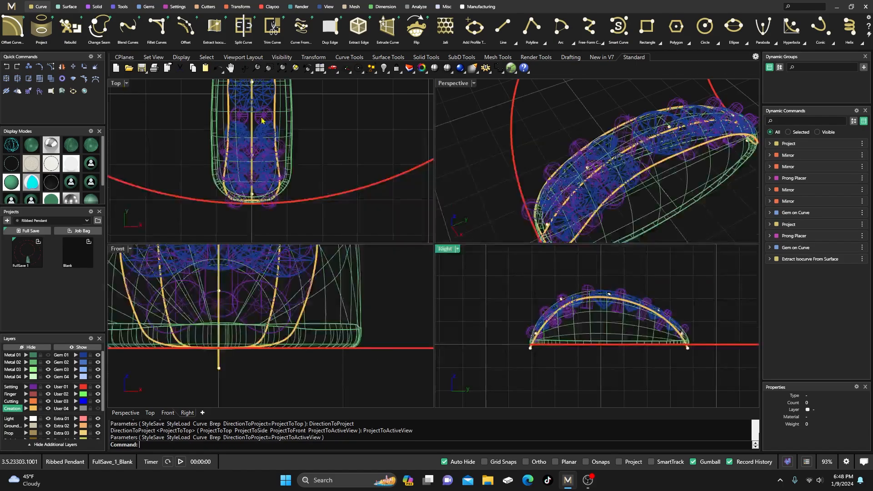
Shade every viewport and inspect how the projected curve runs along the gems and prongs and around both rib ends
{"action": "left_click", "coordinate": [31, 146]}
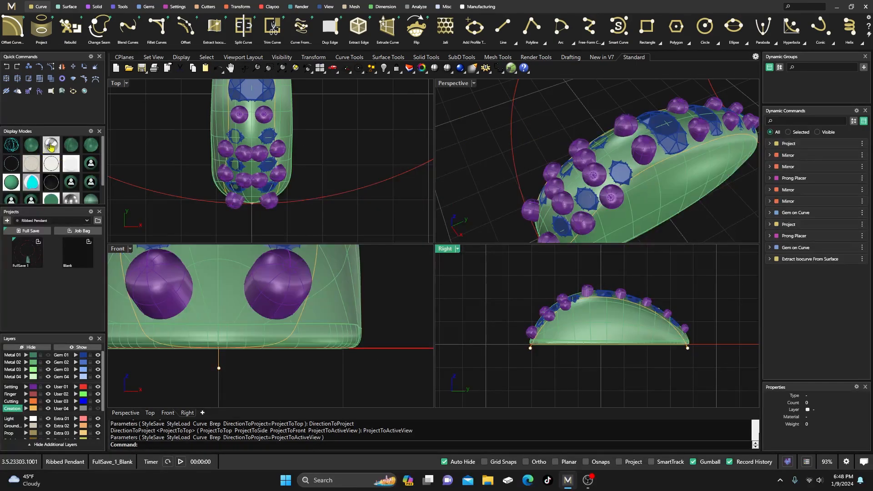
{"action": "scroll", "coordinate": [676, 163], "scroll_direction": "up", "scroll_amount": 5}
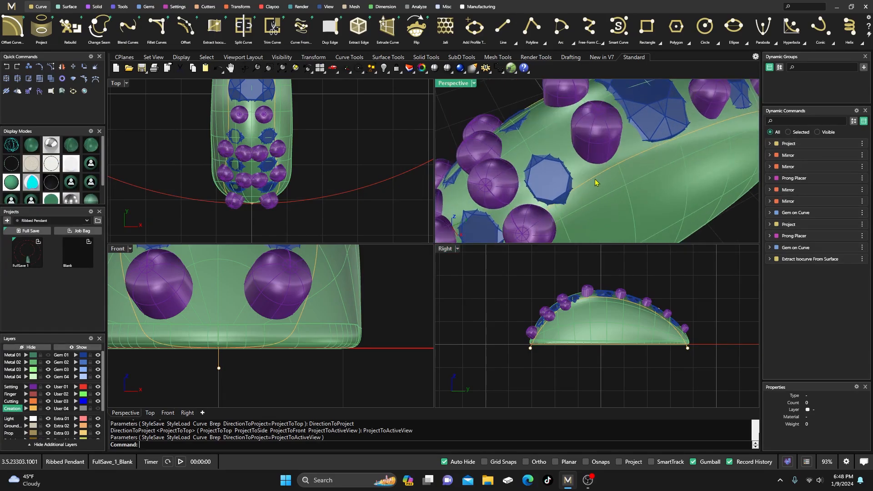
{"action": "scroll", "coordinate": [360, 161], "scroll_direction": "up", "scroll_amount": 3}
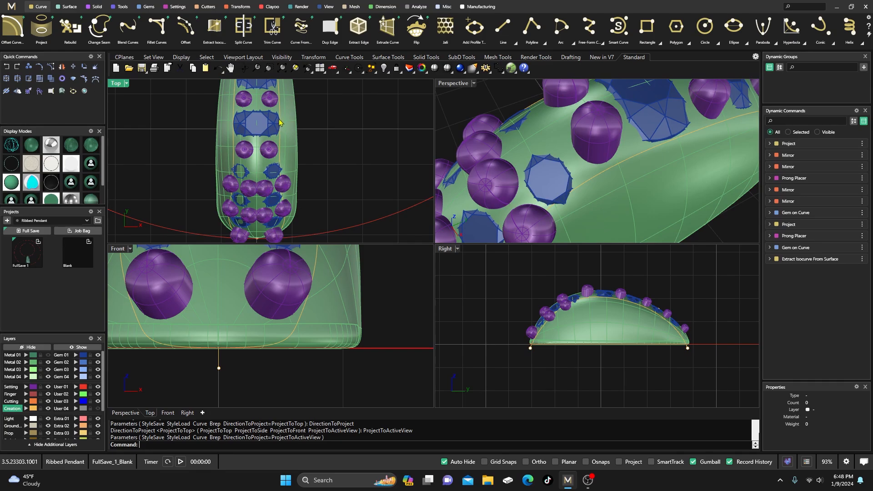
{"action": "right_click_drag", "start_coordinate": [295, 140], "coordinate": [296, 184]}
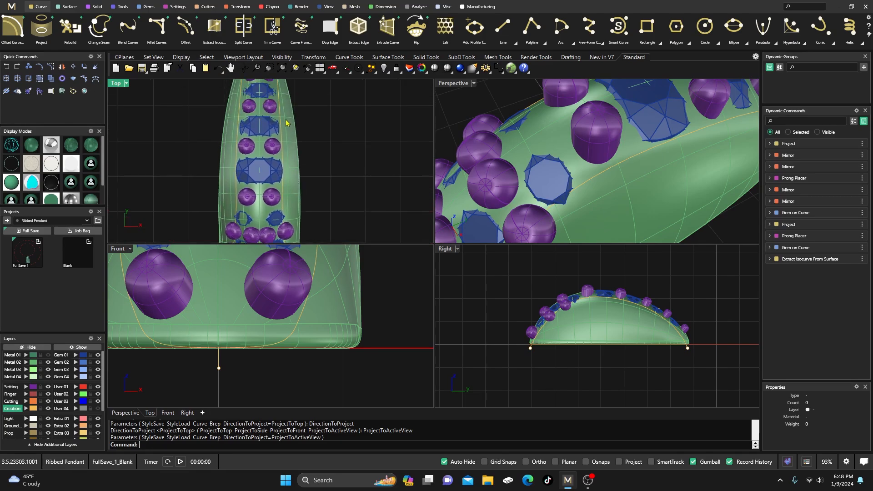
{"action": "right_click_drag", "start_coordinate": [286, 119], "coordinate": [295, 171]}
{"action": "right_click_drag", "start_coordinate": [282, 142], "coordinate": [284, 155]}
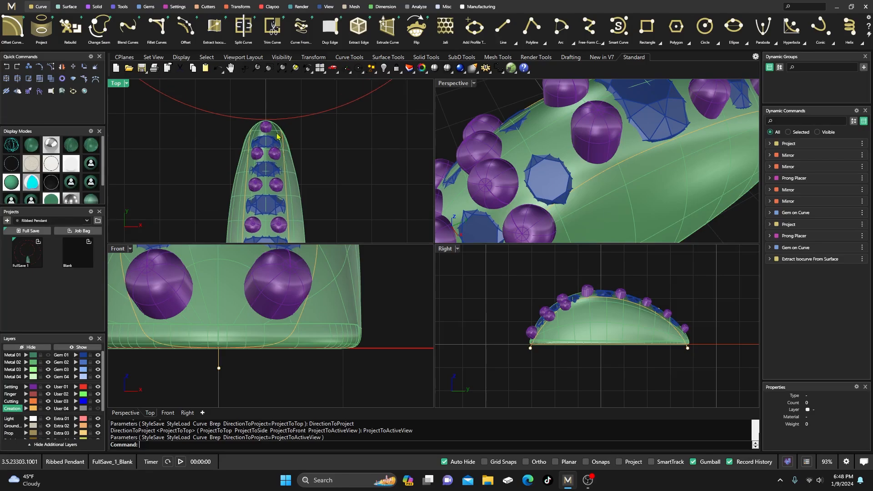
{"action": "scroll", "coordinate": [263, 123], "scroll_direction": "up", "scroll_amount": 6}
{"action": "scroll", "coordinate": [681, 137], "scroll_direction": "down", "scroll_amount": 10}
{"action": "right_click_drag", "start_coordinate": [646, 166], "coordinate": [672, 148]}
{"action": "scroll", "coordinate": [612, 188], "scroll_direction": "up", "scroll_amount": 10}
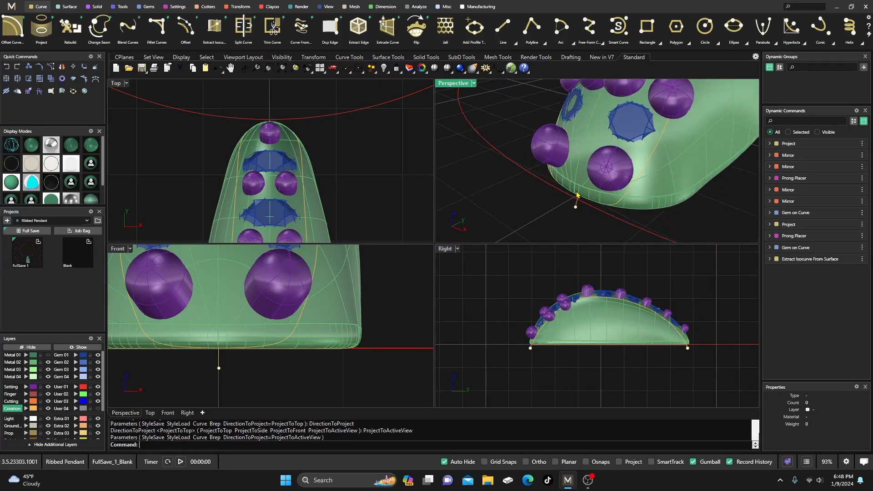
Shift the profile curve's outer end point outward past the rib in the Right view so the projected curve sits higher on that end
{"action": "scroll", "coordinate": [538, 344], "scroll_direction": "up", "scroll_amount": 5}
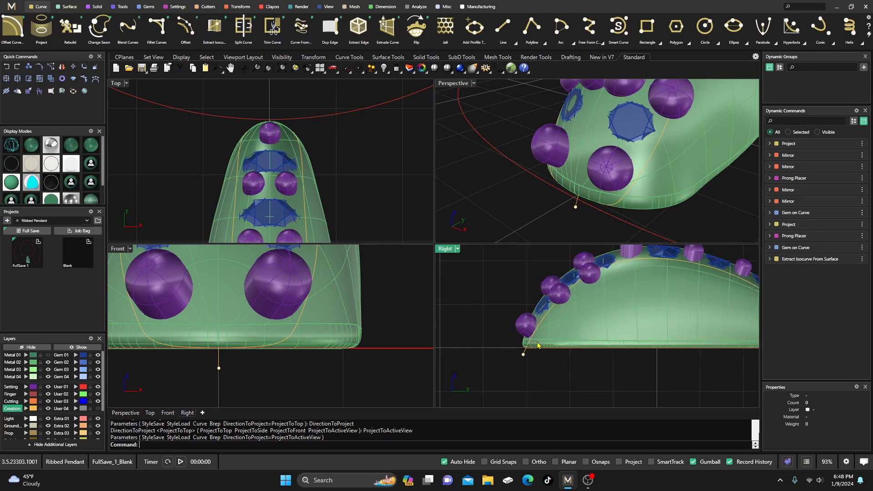
{"action": "scroll", "coordinate": [532, 347], "scroll_direction": "up", "scroll_amount": 3}
{"action": "left_click", "coordinate": [516, 361]}
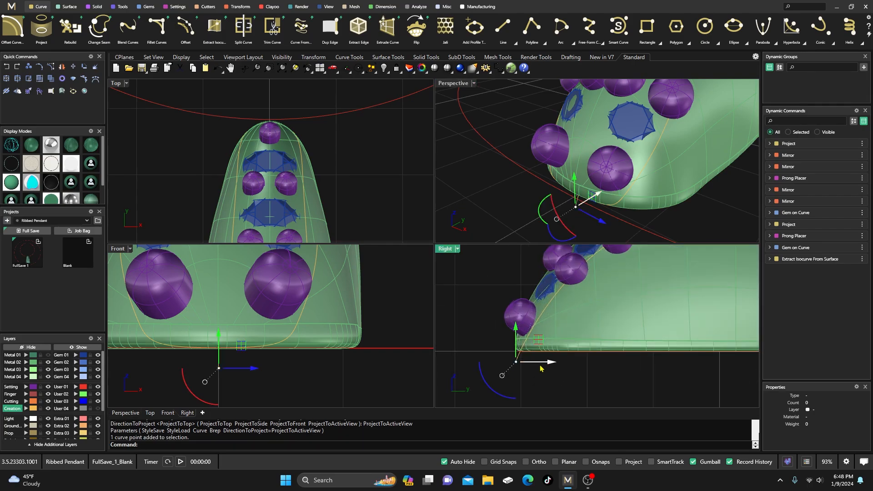
{"action": "mouse_move", "coordinate": [550, 364]}
{"action": "left_mouse_down"}
{"action": "mouse_move", "coordinate": [560, 366]}
{"action": "mouse_move", "coordinate": [539, 366]}
{"action": "left_mouse_up"}
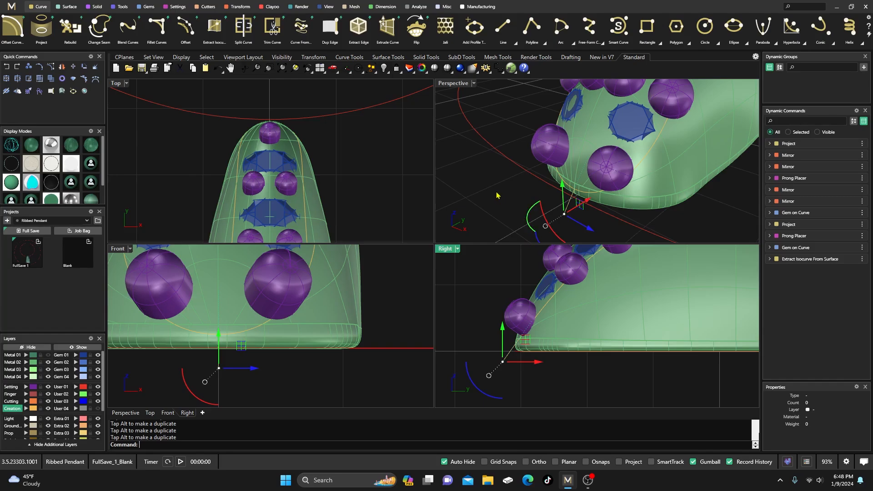
{"action": "right_click_drag", "start_coordinate": [498, 196], "coordinate": [518, 182]}
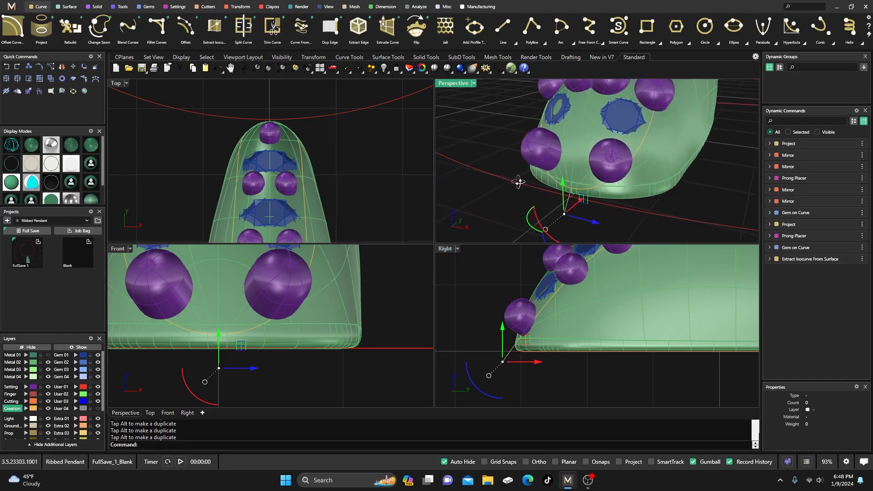
{"action": "left_click_drag", "start_coordinate": [538, 366], "coordinate": [540, 366]}
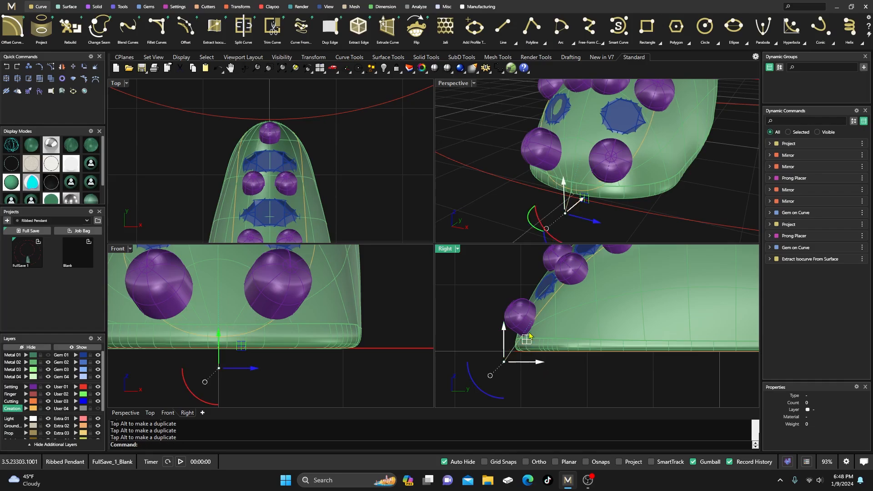
Pull the profile curve's inner end point well outward beyond the rib's inner tip, working in the maximized Perspective view
{"action": "double_click", "coordinate": [448, 87]}
{"action": "right_click_drag", "start_coordinate": [417, 263], "coordinate": [359, 228]}
{"action": "scroll", "coordinate": [456, 285], "scroll_direction": "down", "scroll_amount": 3}
{"action": "scroll", "coordinate": [436, 267], "scroll_direction": "up", "scroll_amount": 5}
{"action": "right_click_drag", "start_coordinate": [509, 312], "coordinate": [532, 250]}
{"action": "scroll", "coordinate": [532, 250], "scroll_direction": "up", "scroll_amount": 5}
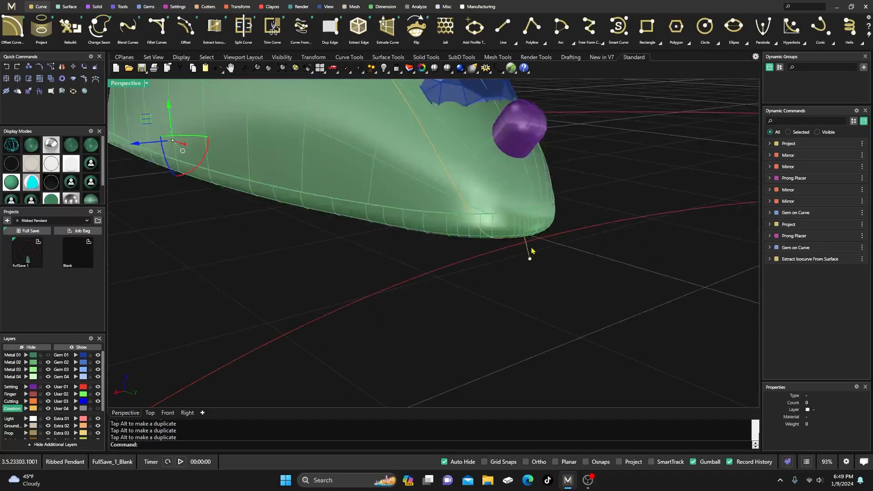
{"action": "left_click", "coordinate": [529, 259]}
{"action": "left_click_drag", "start_coordinate": [557, 274], "coordinate": [686, 319]}
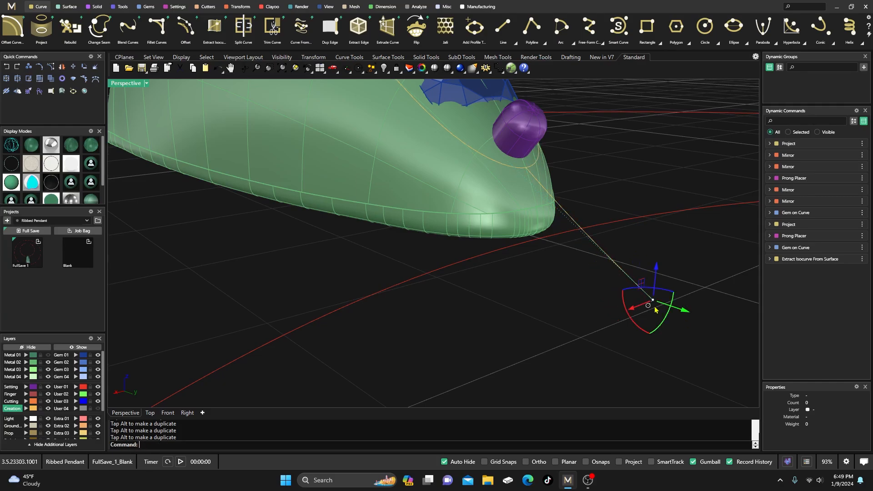
Inspect the projected curve along the whole rib from several angles, and restore the four-view layout
{"action": "scroll", "coordinate": [608, 228], "scroll_direction": "down", "scroll_amount": 4}
{"action": "scroll", "coordinate": [611, 231], "scroll_direction": "down", "scroll_amount": 8}
{"action": "right_click_drag", "start_coordinate": [534, 236], "coordinate": [592, 257]}
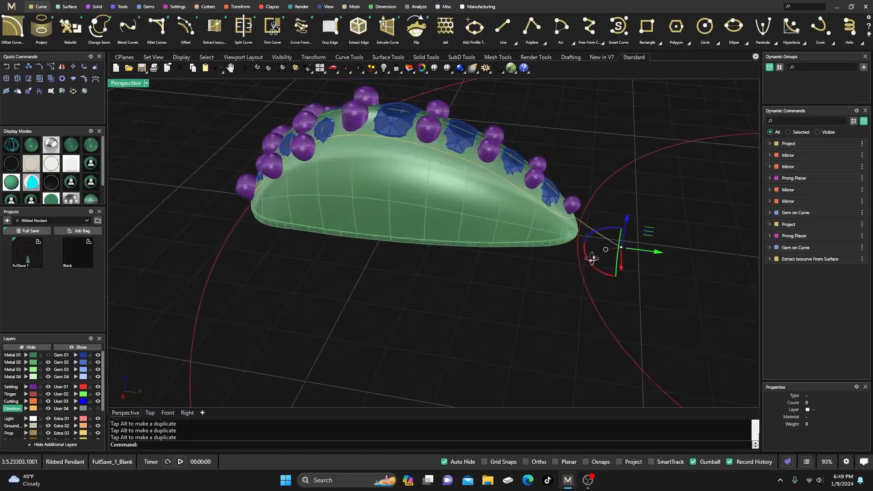
{"action": "scroll", "coordinate": [541, 311], "scroll_direction": "down", "scroll_amount": 4}
{"action": "right_click_drag", "start_coordinate": [541, 310], "coordinate": [539, 268]}
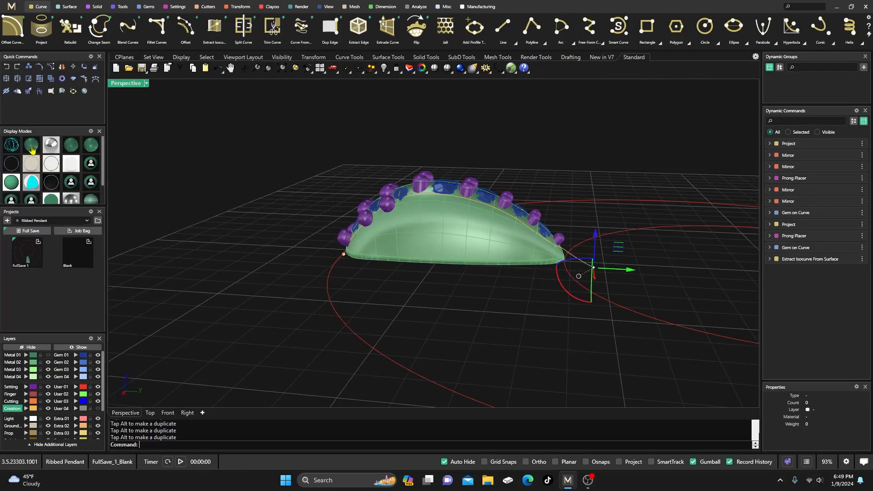
{"action": "left_click", "coordinate": [16, 146]}
{"action": "left_click", "coordinate": [35, 149]}
{"action": "double_click", "coordinate": [132, 84]}
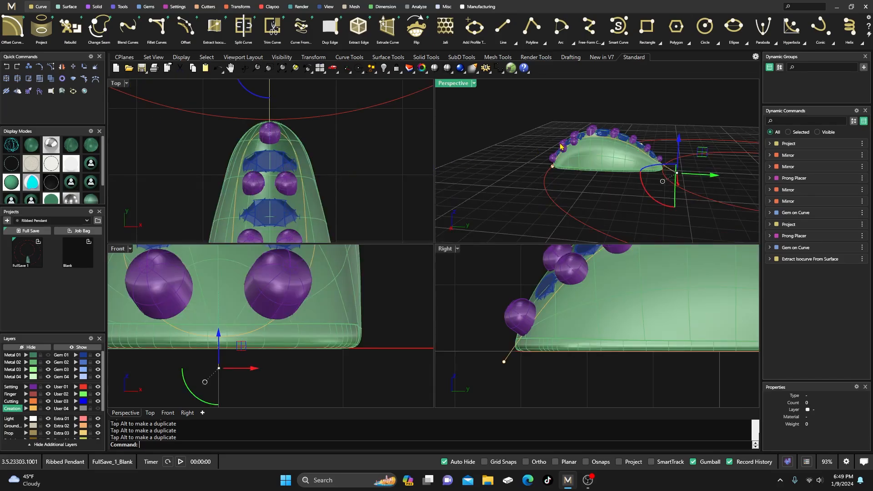
{"action": "scroll", "coordinate": [560, 146], "scroll_direction": "up", "scroll_amount": 5}
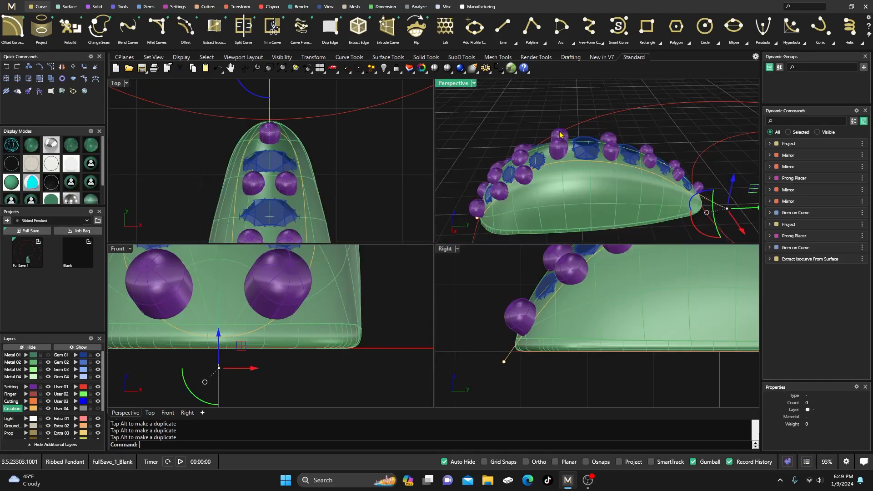
{"action": "scroll", "coordinate": [560, 134], "scroll_direction": "down", "scroll_amount": 3}
Raise the profile curve's control point above the second gem from the rib's inner end slightly
{"action": "left_click", "coordinate": [91, 146]}
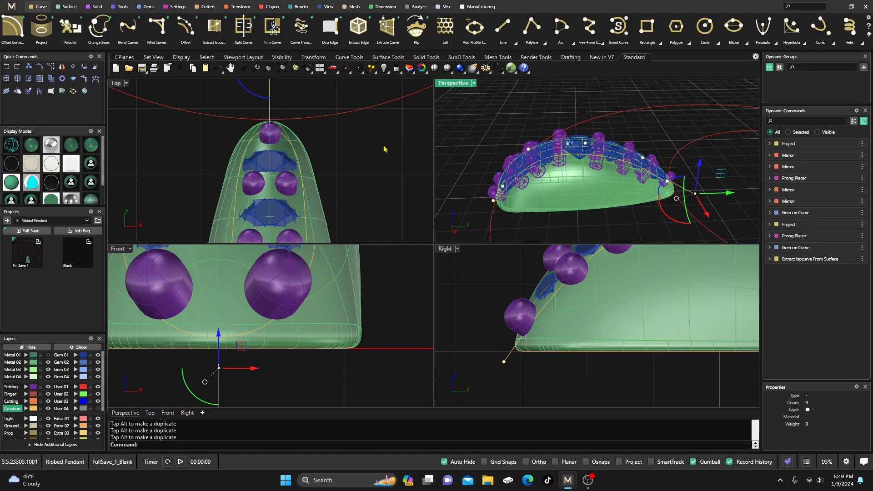
{"action": "scroll", "coordinate": [629, 161], "scroll_direction": "up", "scroll_amount": 5}
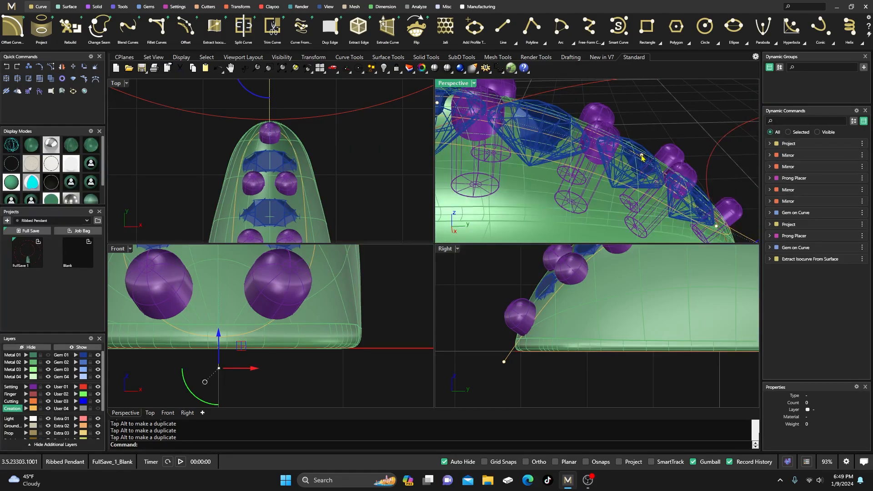
{"action": "left_click", "coordinate": [641, 157]}
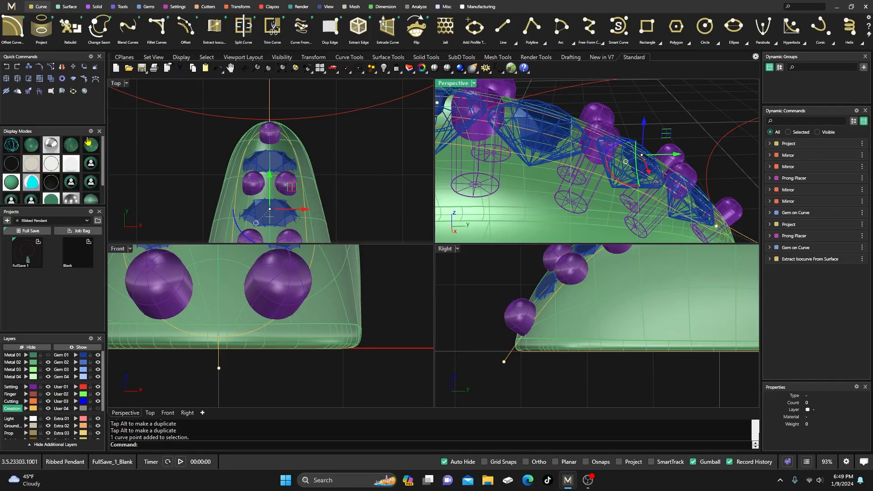
{"action": "left_click", "coordinate": [34, 146]}
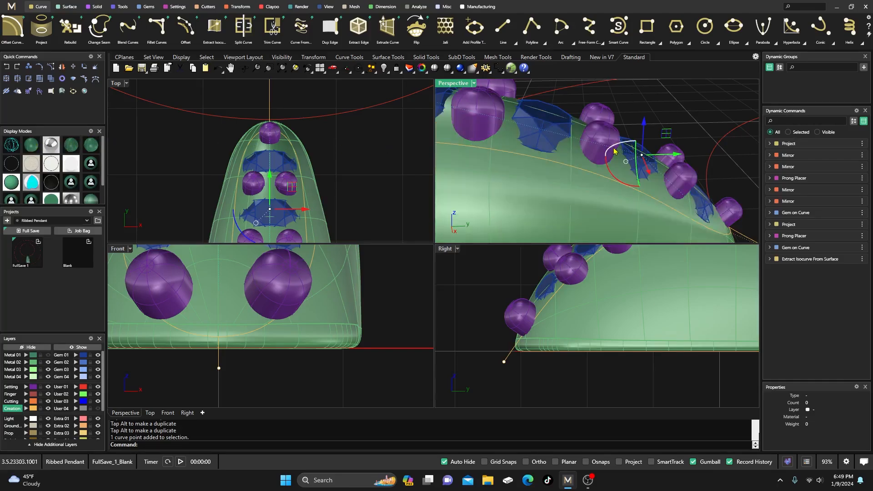
{"action": "right_click_drag", "start_coordinate": [569, 333], "coordinate": [534, 374]}
{"action": "right_click_drag", "start_coordinate": [638, 329], "coordinate": [575, 351]}
{"action": "mouse_move", "coordinate": [713, 345]}
{"action": "right_mouse_down"}
{"action": "mouse_move", "coordinate": [650, 368]}
{"action": "mouse_move", "coordinate": [624, 355]}
{"action": "right_mouse_up"}
{"action": "scroll", "coordinate": [646, 348], "scroll_direction": "up", "scroll_amount": 4}
{"action": "scroll", "coordinate": [660, 176], "scroll_direction": "down", "scroll_amount": 4}
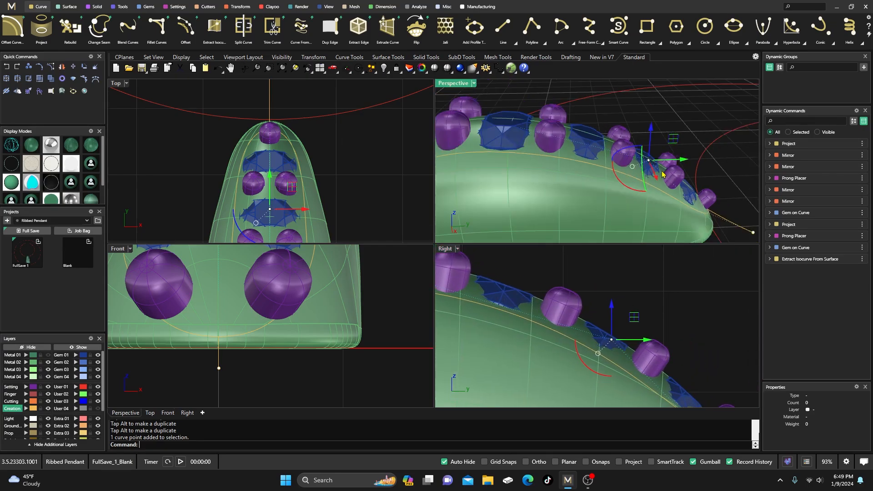
{"action": "mouse_move", "coordinate": [659, 176]}
{"action": "right_mouse_down"}
{"action": "mouse_move", "coordinate": [637, 208]}
{"action": "mouse_move", "coordinate": [657, 192]}
{"action": "right_mouse_up"}
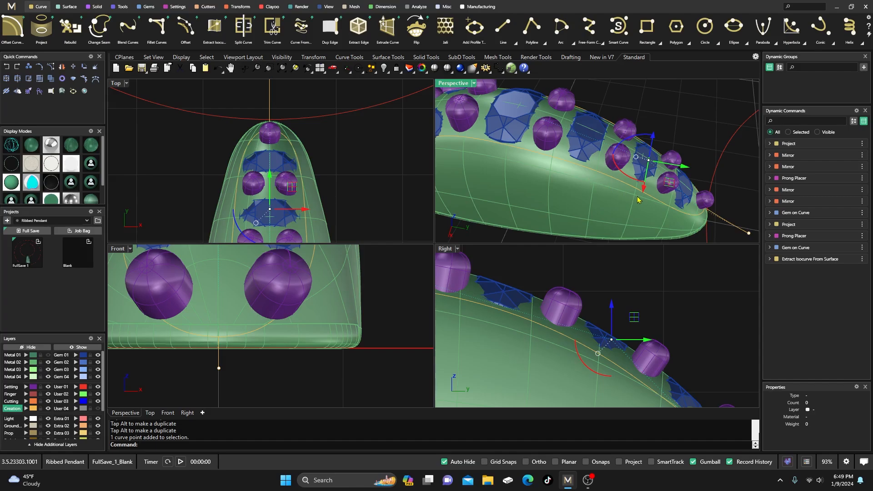
{"action": "left_click_drag", "start_coordinate": [614, 314], "coordinate": [612, 307]}
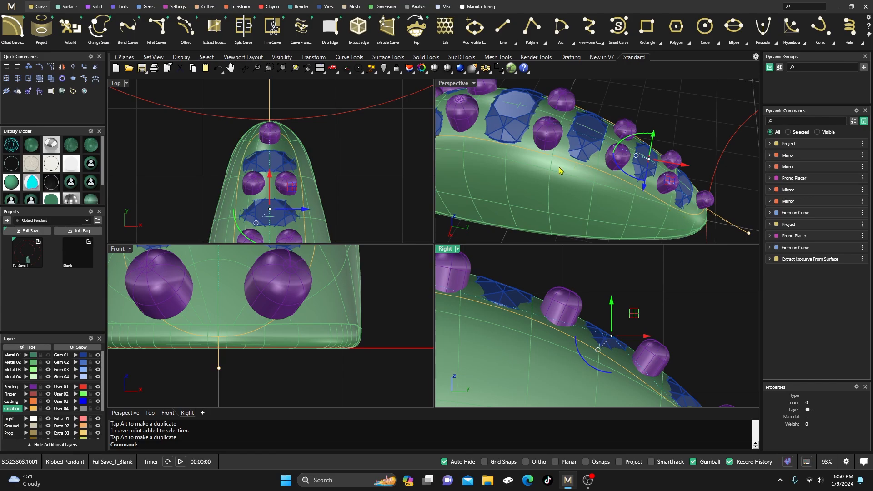
Set every viewport to the see-through shaded display that reveals the gems, prongs and curve points inside the rib
{"action": "left_click", "coordinate": [18, 146]}
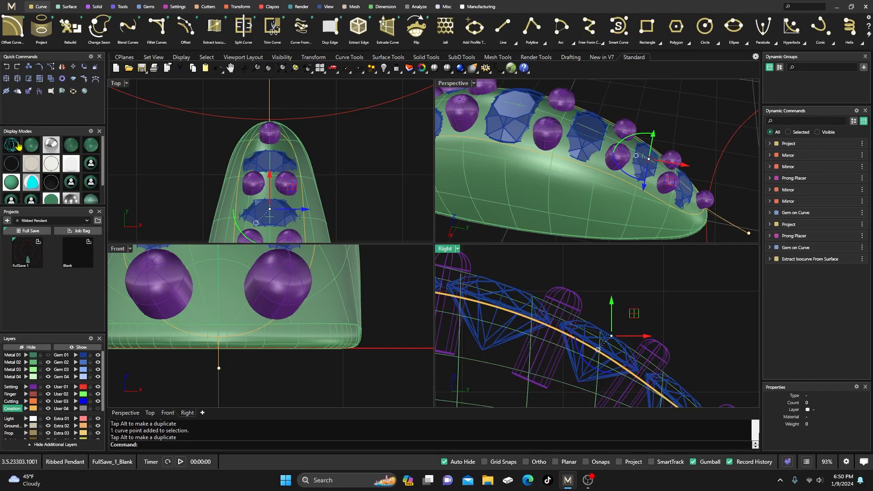
{"action": "right_click", "coordinate": [17, 146]}
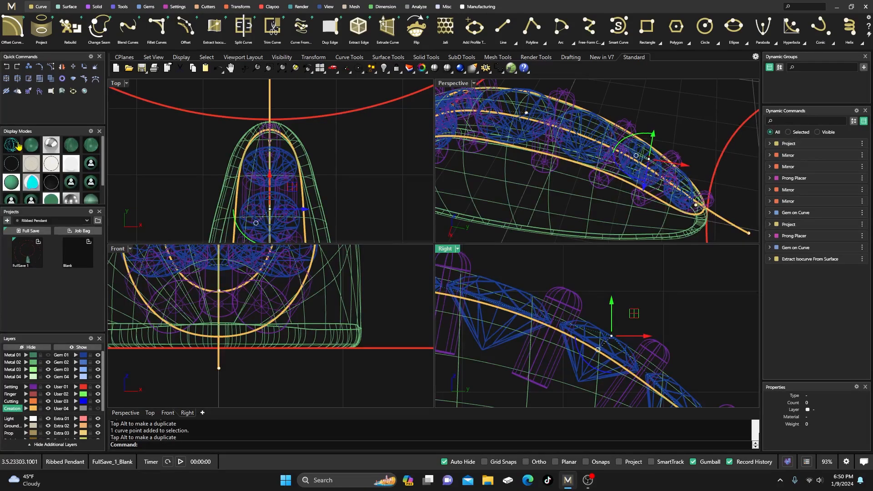
{"action": "right_click", "coordinate": [30, 147]}
{"action": "scroll", "coordinate": [589, 167], "scroll_direction": "down", "scroll_amount": 4}
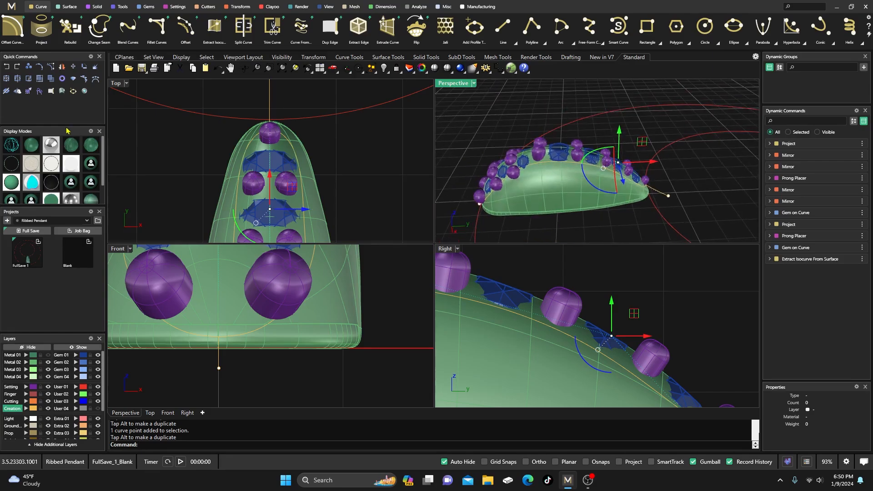
{"action": "right_click", "coordinate": [91, 146]}
{"action": "scroll", "coordinate": [498, 170], "scroll_direction": "up", "scroll_amount": 5}
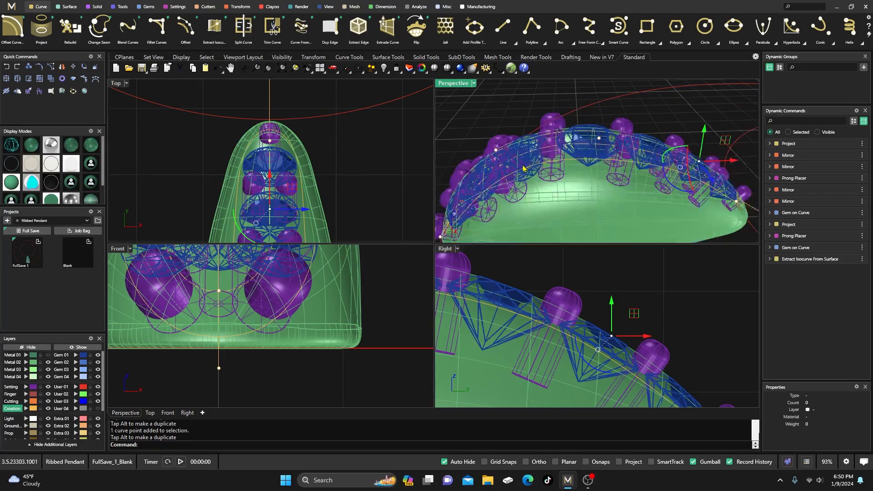
Show the Perspective view in opaque shaded display and lower the profile curve's control point between the second and third gems from the rib's outer end
{"action": "left_click", "coordinate": [480, 143]}
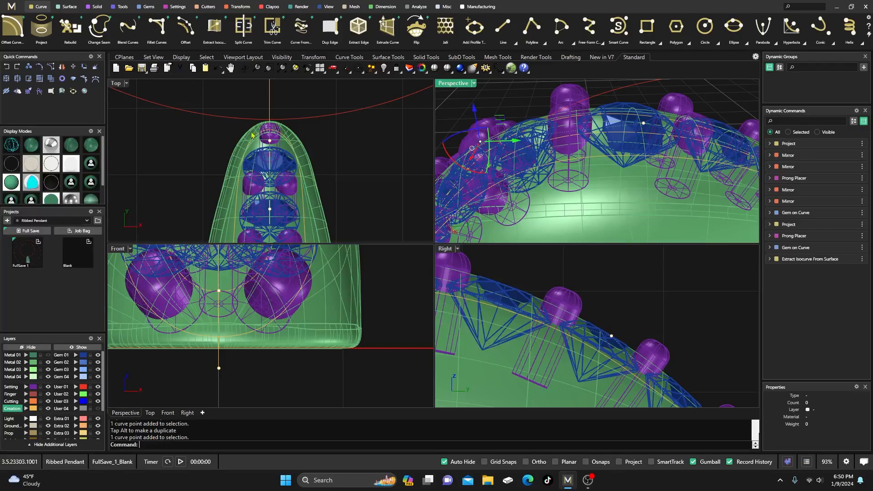
{"action": "left_click", "coordinate": [34, 145]}
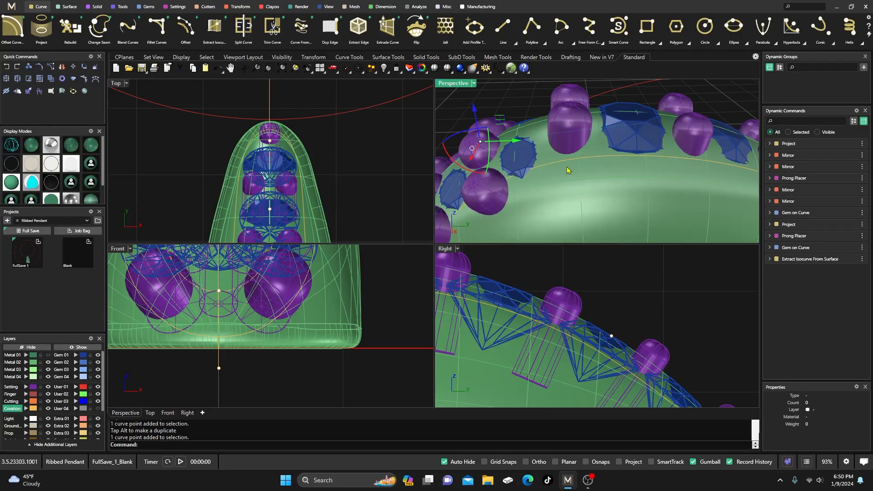
{"action": "scroll", "coordinate": [567, 170], "scroll_direction": "down", "scroll_amount": 4}
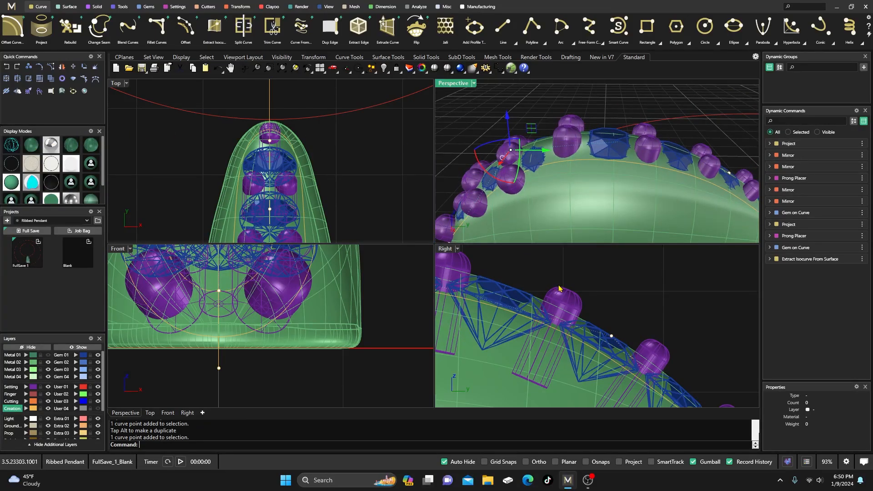
{"action": "right_click_drag", "start_coordinate": [584, 284], "coordinate": [645, 285]}
{"action": "right_click_drag", "start_coordinate": [536, 299], "coordinate": [611, 304]}
{"action": "right_click_drag", "start_coordinate": [524, 319], "coordinate": [625, 314]}
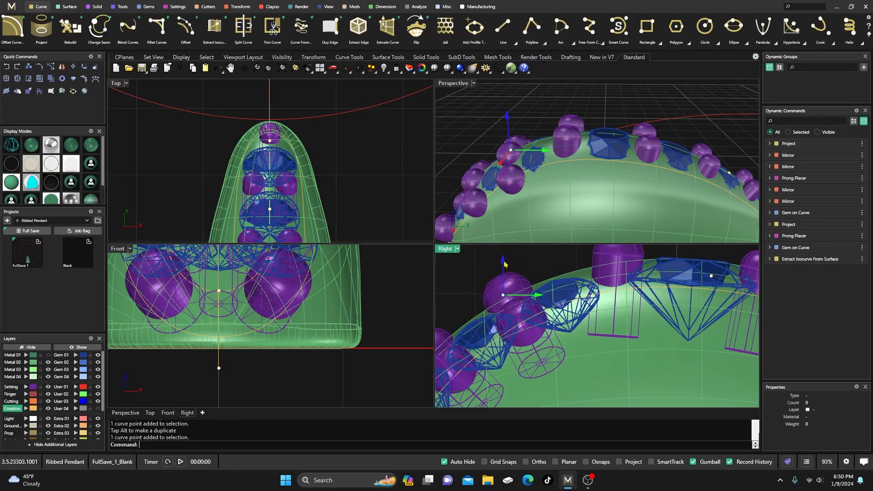
{"action": "left_click_drag", "start_coordinate": [504, 264], "coordinate": [506, 281]}
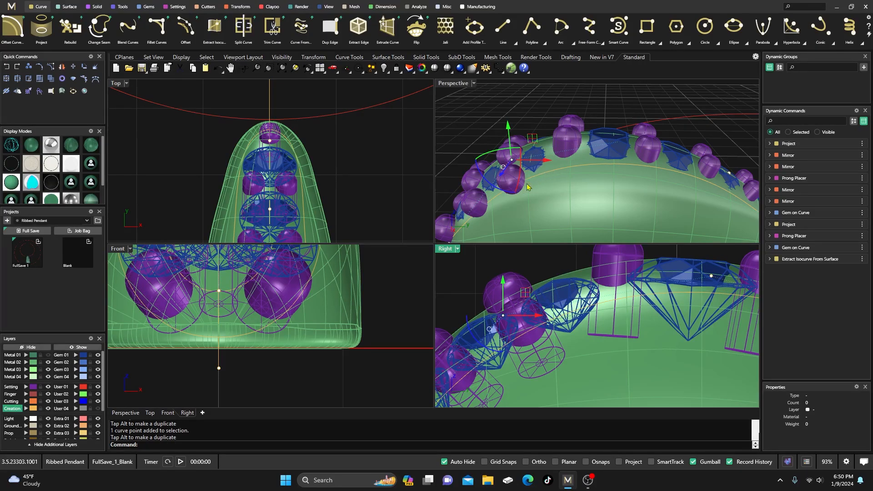
Shift the profile curve's point at the large middle gem toward the outer end, and lower the neighbouring outer point further
{"action": "left_click", "coordinate": [711, 277]}
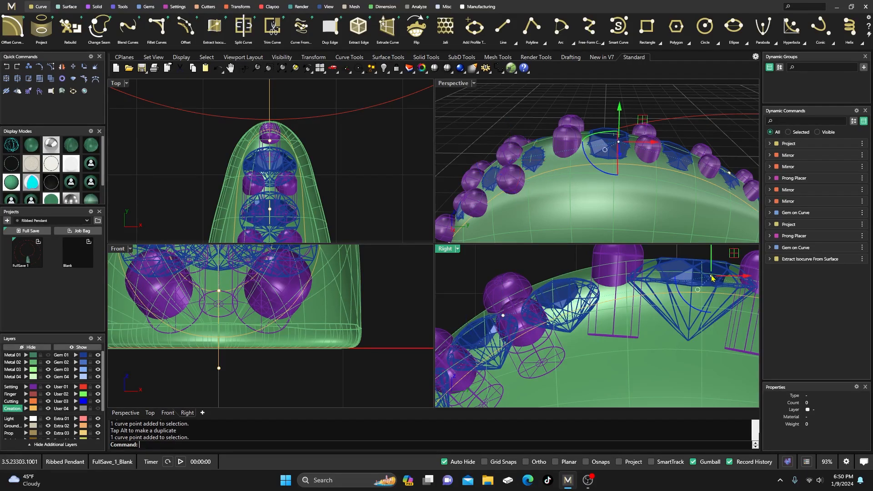
{"action": "left_click_drag", "start_coordinate": [746, 278], "coordinate": [723, 278]}
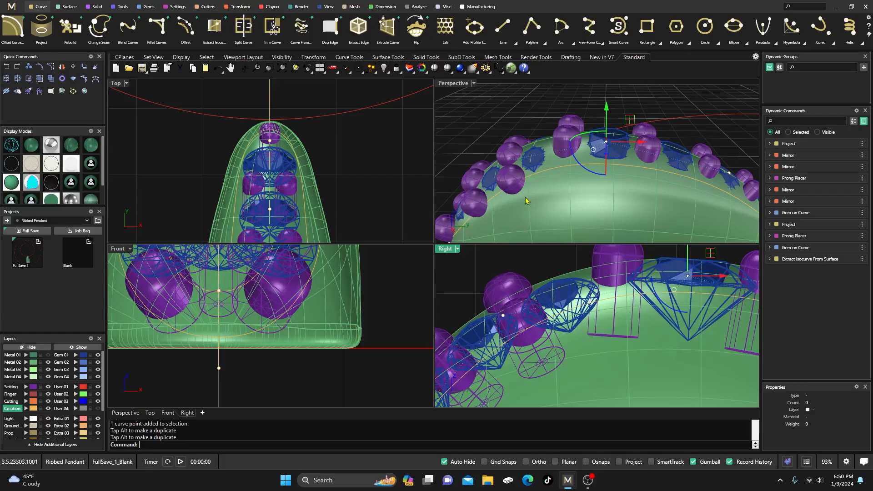
{"action": "left_click", "coordinate": [504, 316]}
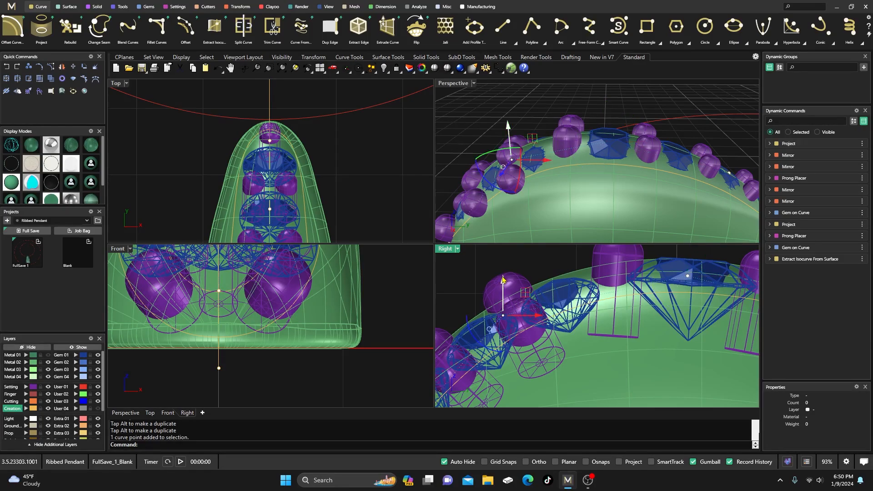
{"action": "left_click_drag", "start_coordinate": [504, 282], "coordinate": [503, 307]}
{"action": "right_click_drag", "start_coordinate": [518, 237], "coordinate": [537, 211]}
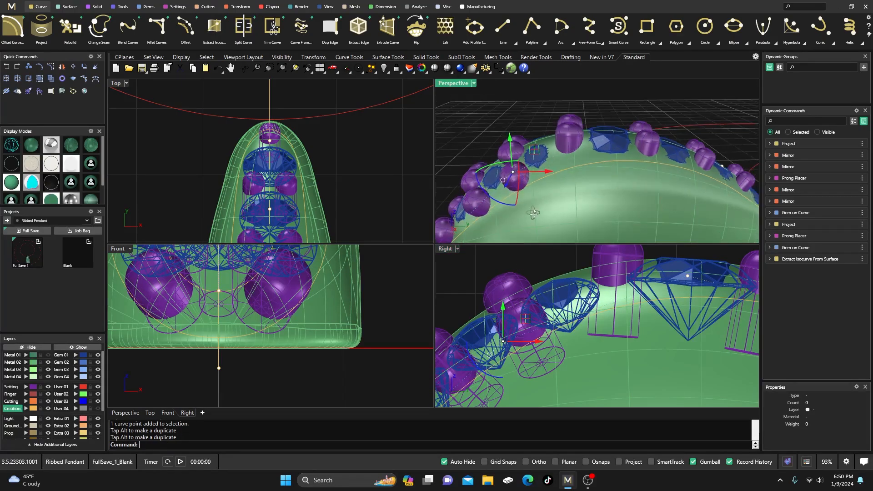
{"action": "scroll", "coordinate": [546, 192], "scroll_direction": "down", "scroll_amount": 5}
{"action": "scroll", "coordinate": [519, 208], "scroll_direction": "up", "scroll_amount": 5}
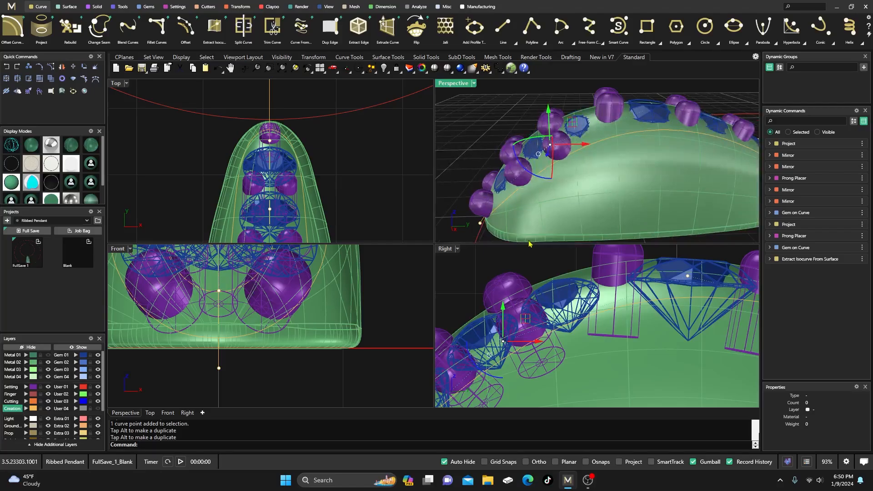
Lower the profile curve's control point beside the rib's outer tip and pull the outer end point slightly farther outward
{"action": "scroll", "coordinate": [521, 298], "scroll_direction": "down", "scroll_amount": 6}
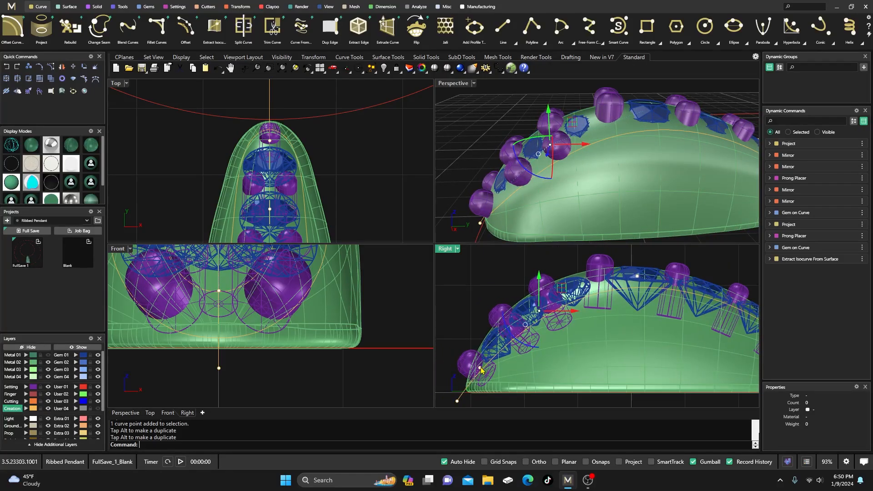
{"action": "left_click", "coordinate": [481, 368]}
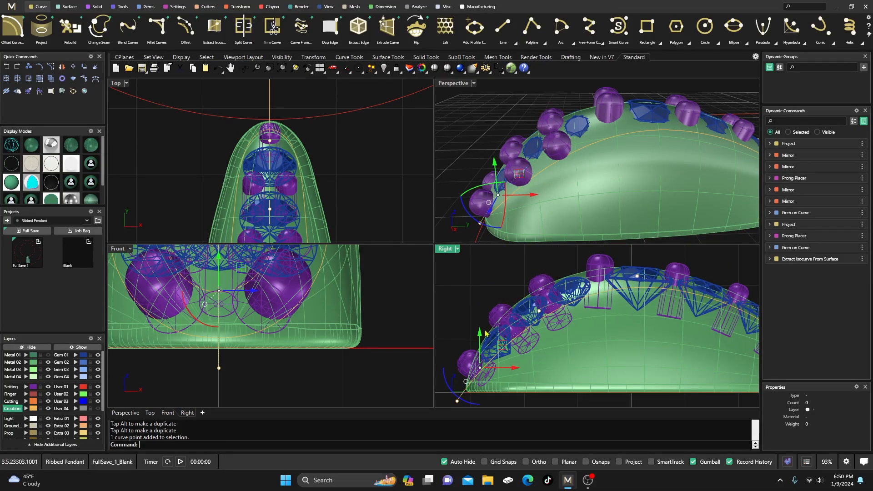
{"action": "left_click_drag", "start_coordinate": [485, 334], "coordinate": [483, 346]}
{"action": "right_click_drag", "start_coordinate": [533, 235], "coordinate": [511, 216]}
{"action": "left_click", "coordinate": [458, 239]}
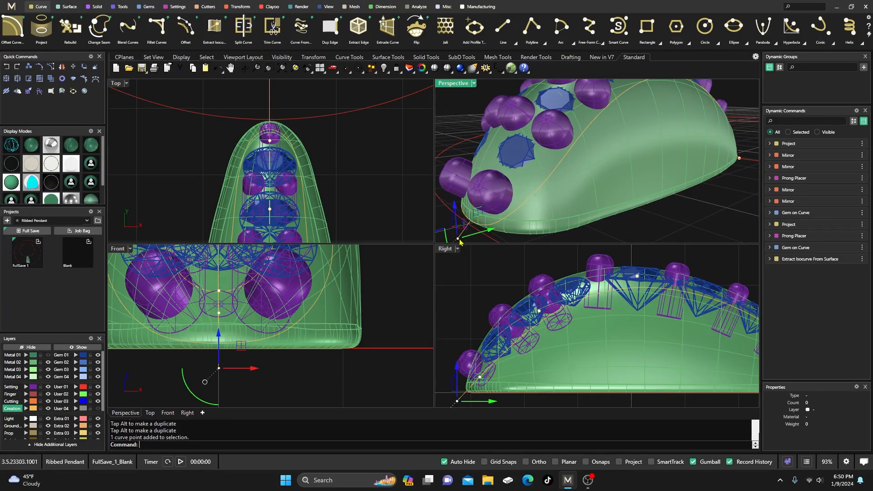
{"action": "left_click_drag", "start_coordinate": [492, 404], "coordinate": [486, 405]}
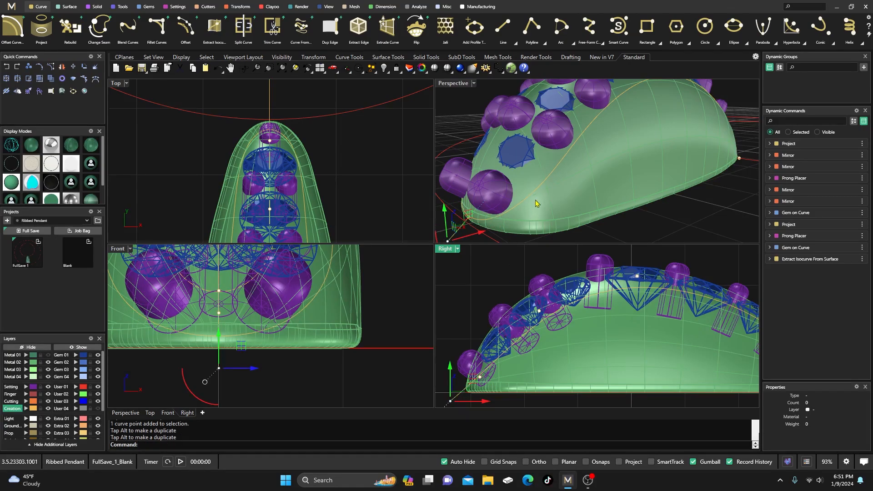
Raise the profile curve's control point at the large middle gem slightly
{"action": "scroll", "coordinate": [566, 194], "scroll_direction": "down", "scroll_amount": 4}
{"action": "mouse_move", "coordinate": [566, 194]}
{"action": "right_mouse_down"}
{"action": "mouse_move", "coordinate": [574, 206]}
{"action": "mouse_move", "coordinate": [567, 194]}
{"action": "right_mouse_up"}
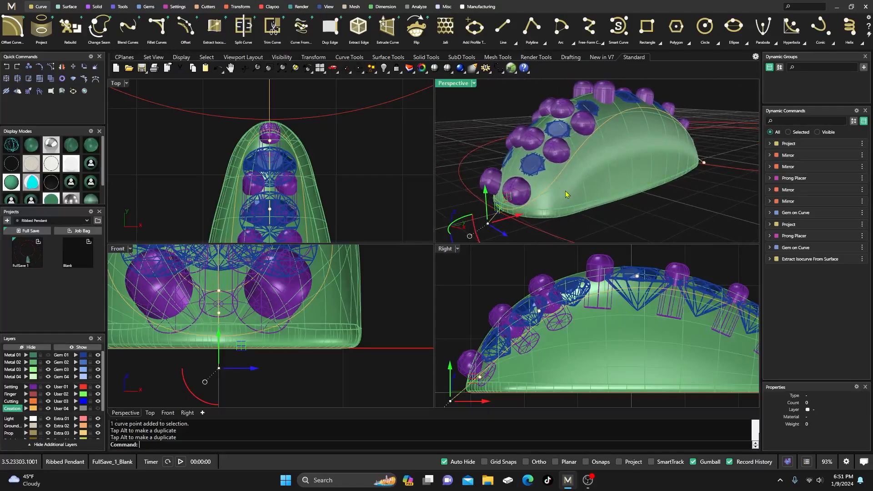
{"action": "scroll", "coordinate": [659, 265], "scroll_direction": "up", "scroll_amount": 3}
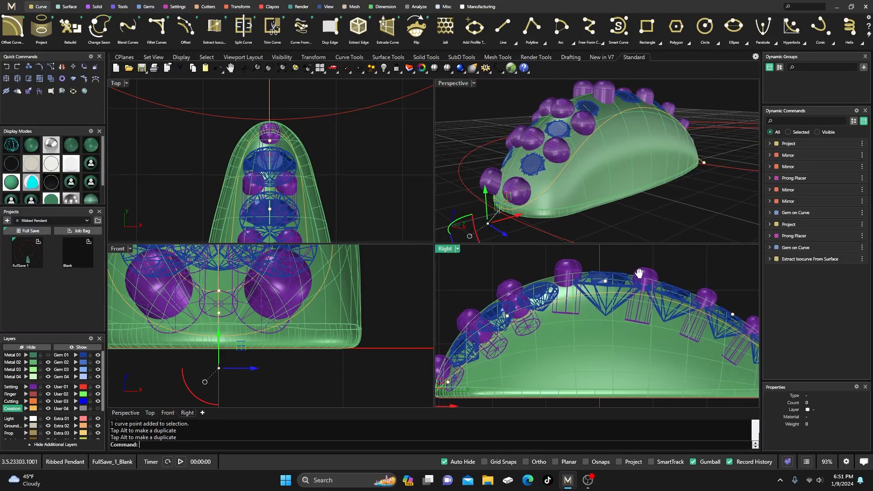
{"action": "left_click", "coordinate": [590, 285]}
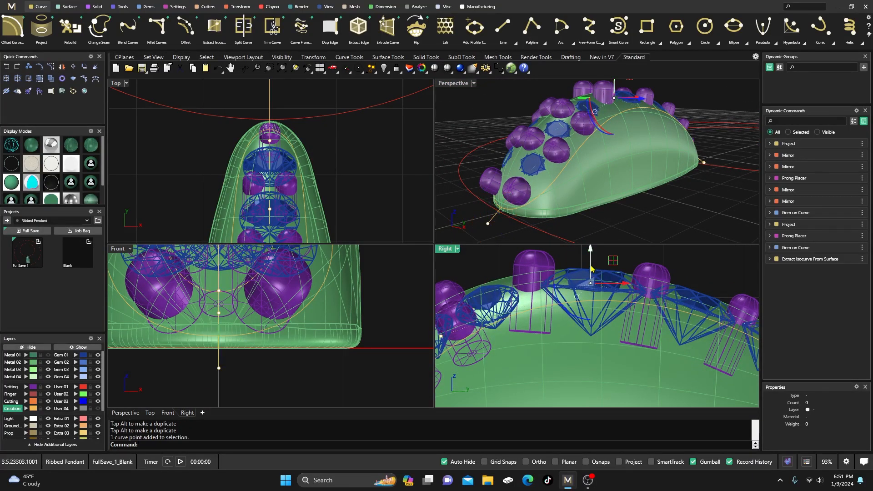
{"action": "left_click_drag", "start_coordinate": [590, 263], "coordinate": [591, 260]}
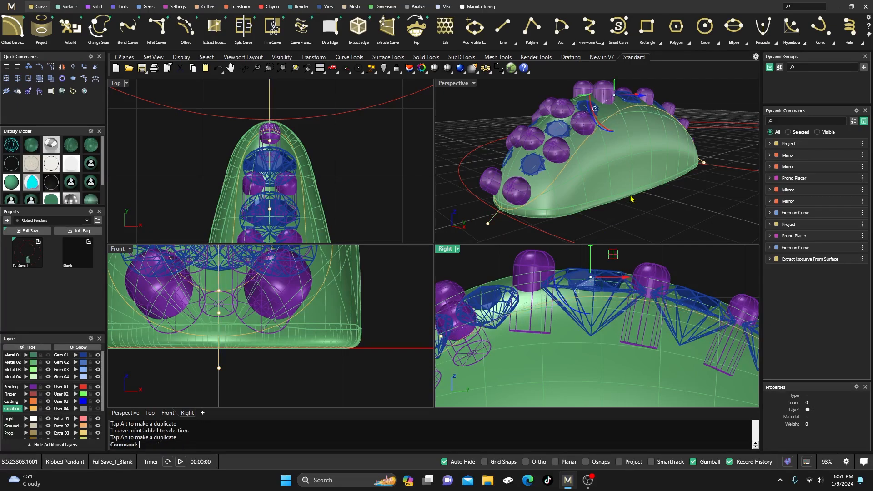
Examine the projected curve's clearance around the gems and prongs along the whole rib in a maximized Perspective view
{"action": "right_click_drag", "start_coordinate": [568, 196], "coordinate": [537, 183]}
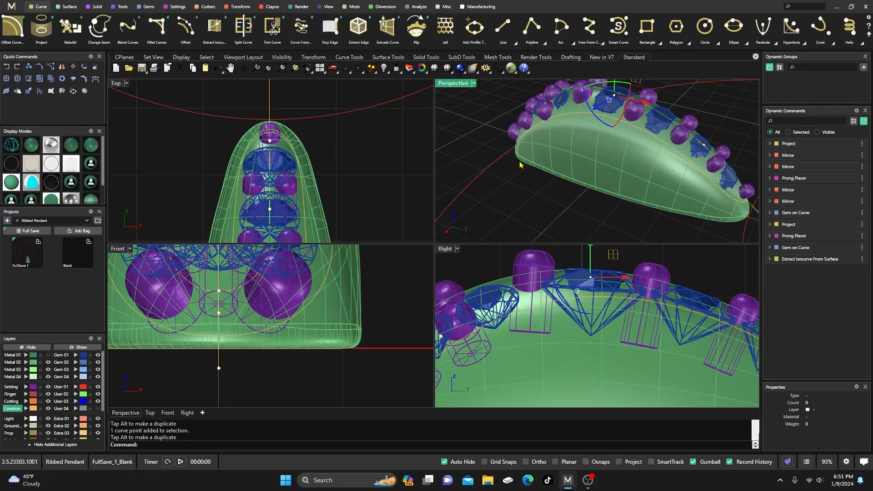
{"action": "scroll", "coordinate": [562, 183], "scroll_direction": "down", "scroll_amount": 2}
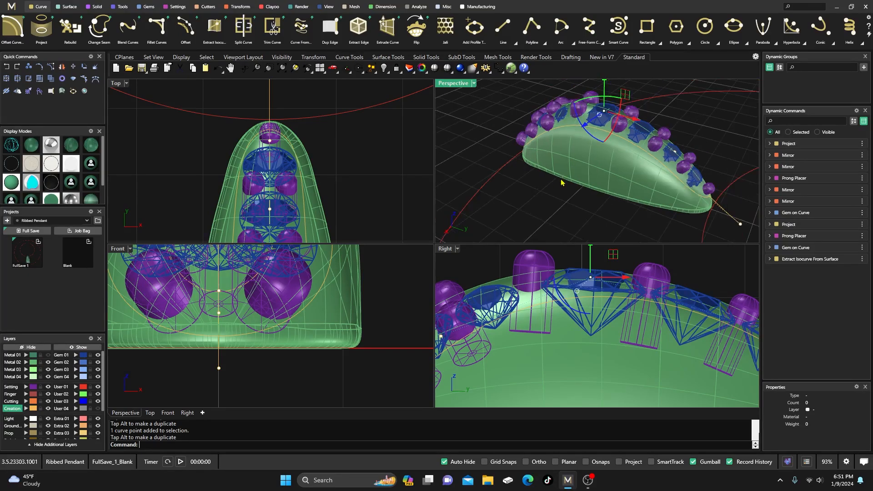
{"action": "left_click", "coordinate": [561, 183]}
{"action": "right_click_drag", "start_coordinate": [550, 155], "coordinate": [520, 332]}
{"action": "double_click", "coordinate": [457, 84]}
{"action": "scroll", "coordinate": [479, 306], "scroll_direction": "up", "scroll_amount": 3}
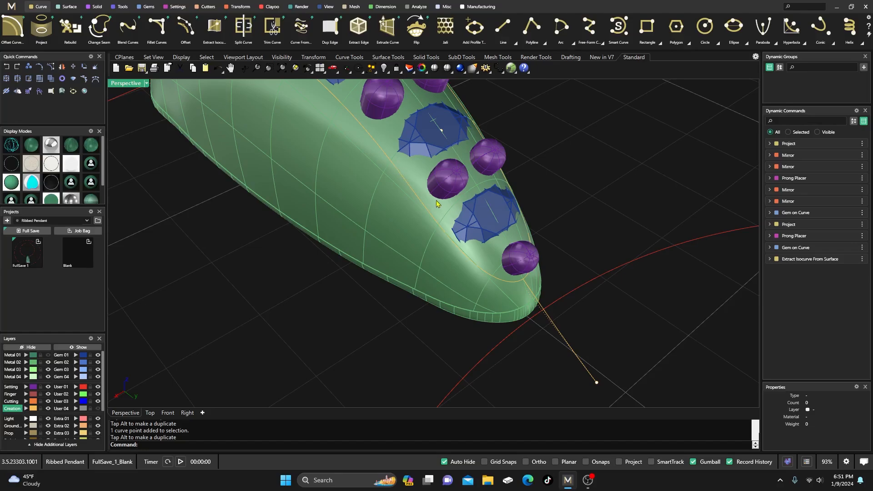
{"action": "scroll", "coordinate": [437, 203], "scroll_direction": "down", "scroll_amount": 4}
{"action": "right_click_drag", "start_coordinate": [436, 203], "coordinate": [500, 169]}
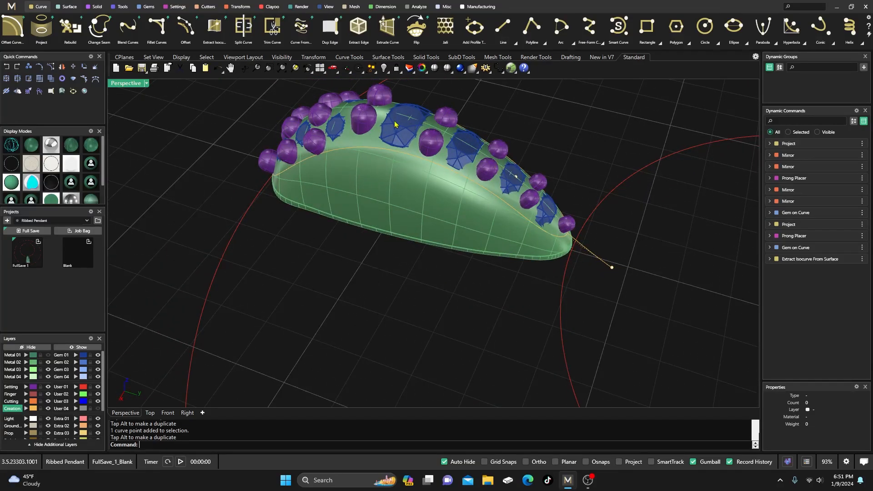
{"action": "right_click_drag", "start_coordinate": [394, 124], "coordinate": [408, 186]}
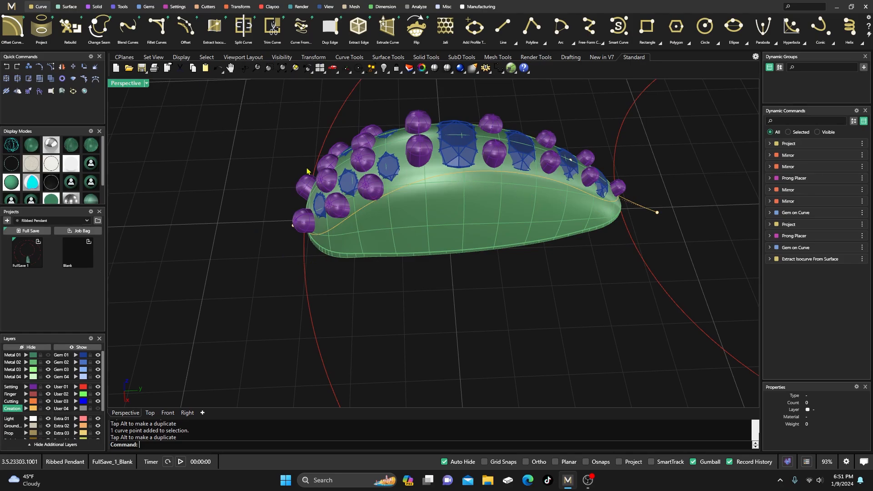
{"action": "right_click_drag", "start_coordinate": [307, 171], "coordinate": [394, 258]}
{"action": "scroll", "coordinate": [279, 275], "scroll_direction": "down", "scroll_amount": 3}
{"action": "scroll", "coordinate": [394, 258], "scroll_direction": "up", "scroll_amount": 3}
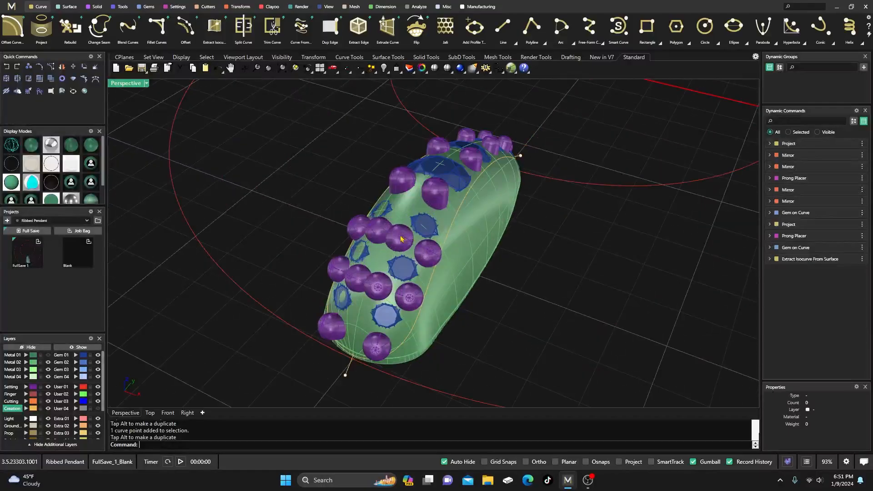
Split the green rib polysurface with the projected curve, separating the gem-bearing top surface from the sides
{"action": "left_click", "coordinate": [447, 236]}
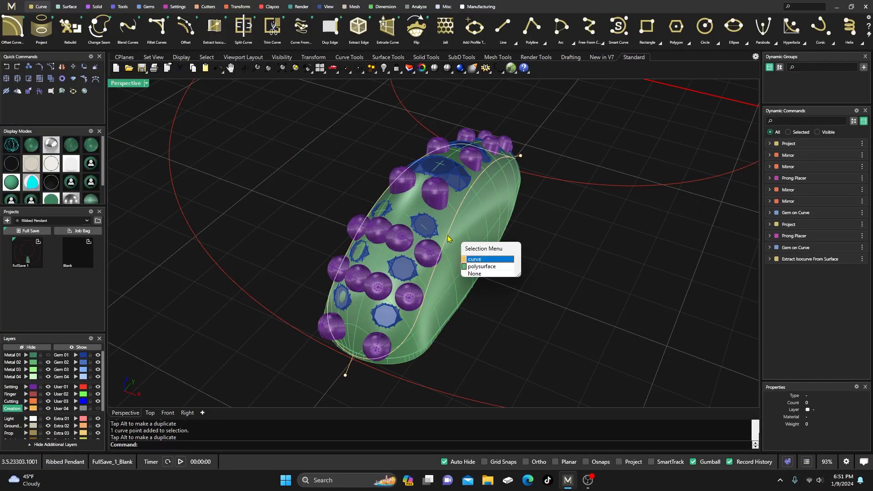
{"action": "left_click", "coordinate": [341, 164]}
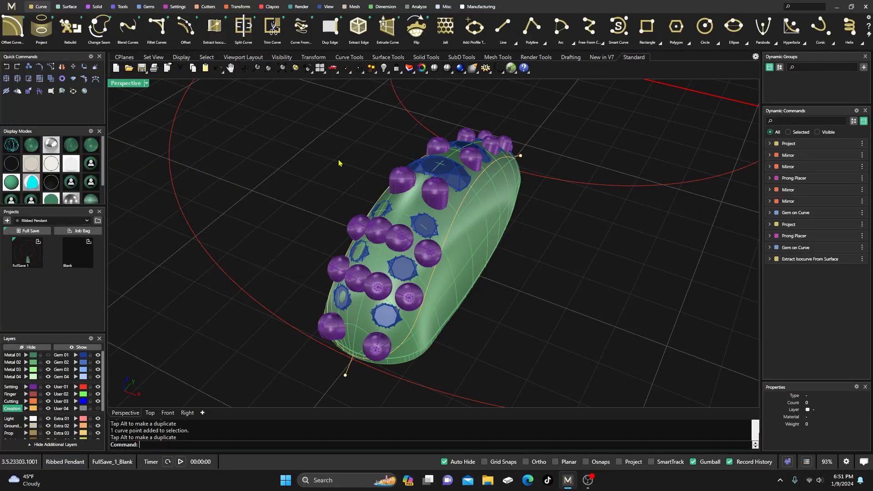
{"action": "right_click_drag", "start_coordinate": [338, 161], "coordinate": [352, 166]}
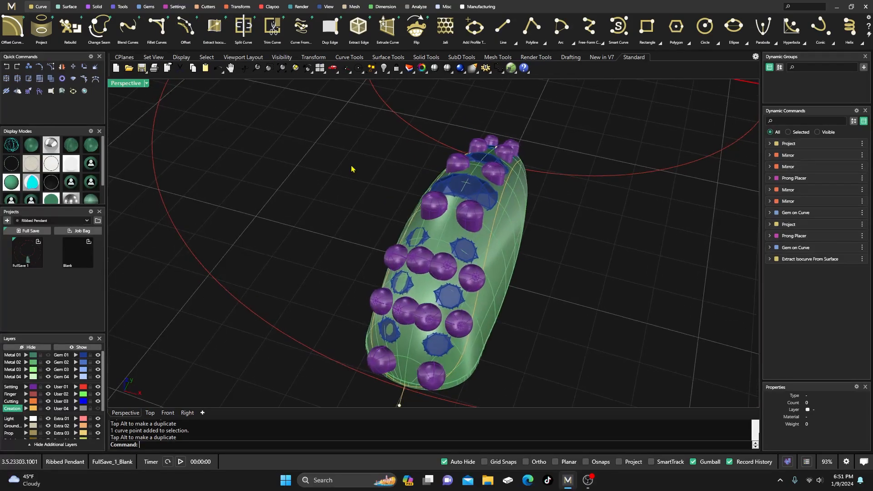
{"action": "left_click", "coordinate": [447, 230]}
{"action": "left_click", "coordinate": [374, 220]}
{"action": "right_click_drag", "start_coordinate": [375, 220], "coordinate": [374, 266]}
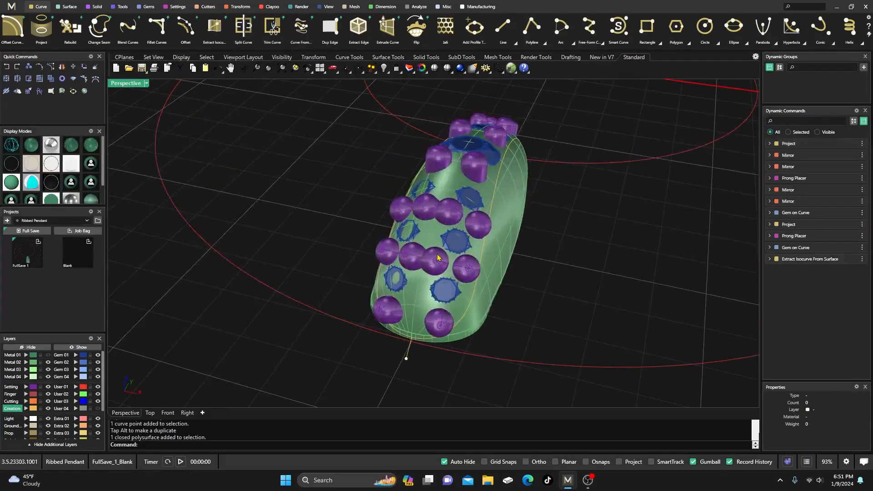
{"action": "left_click", "coordinate": [497, 253]}
{"action": "left_click", "coordinate": [616, 261]}
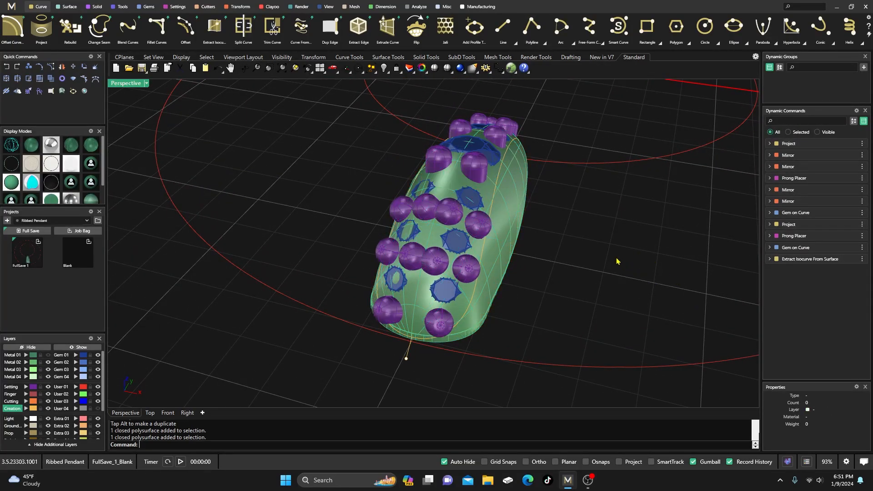
{"action": "left_click", "coordinate": [456, 181]}
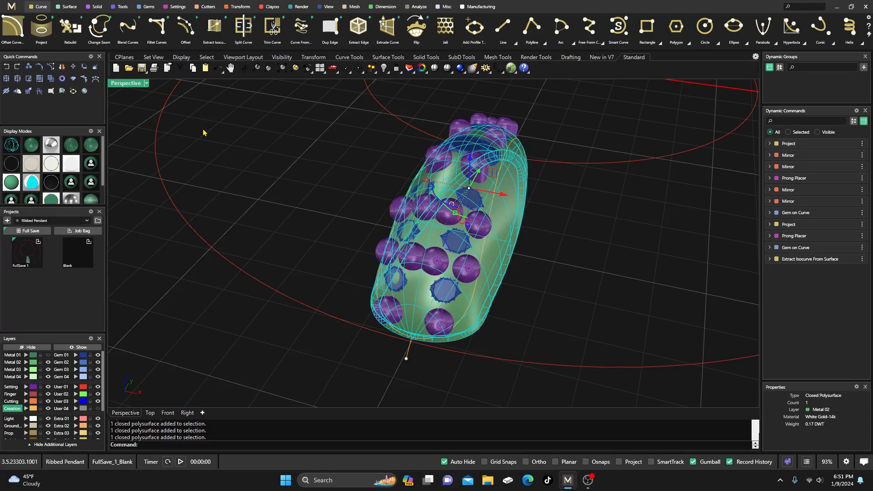
{"action": "left_click", "coordinate": [17, 80]}
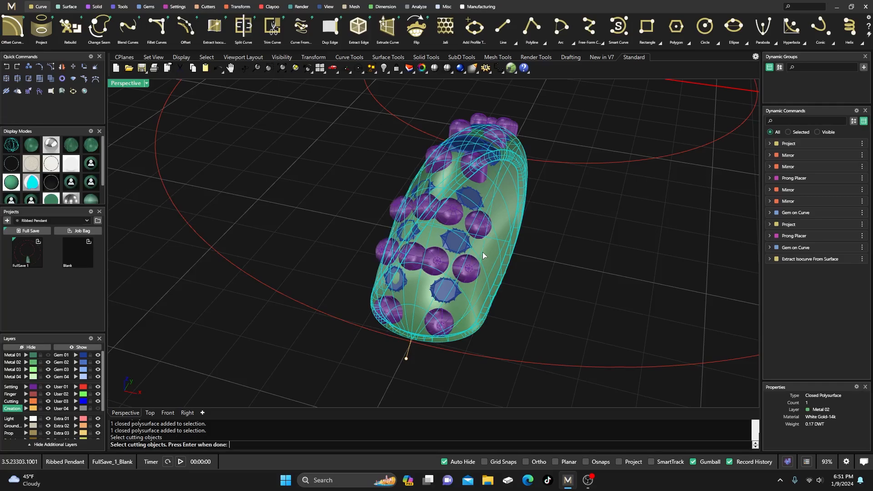
{"action": "key", "text": "Return"}
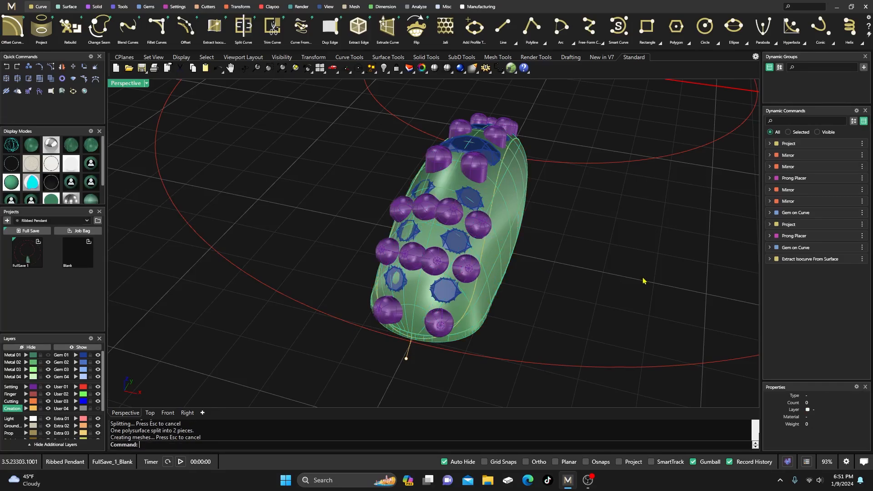
Offset the rib's gem-bearing top surface inward by 0.15 as a solid, flipping the offset direction
{"action": "left_click", "coordinate": [478, 254]}
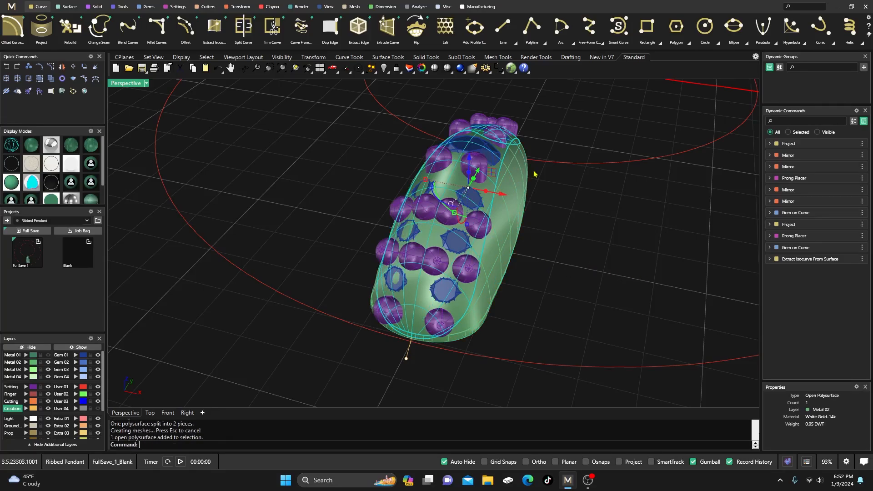
{"action": "left_click", "coordinate": [69, 7]}
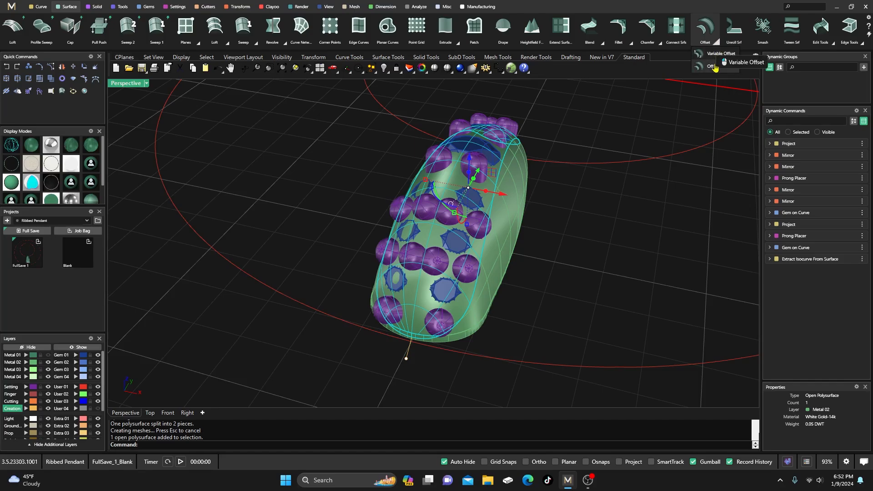
{"action": "left_click", "coordinate": [705, 28]}
{"action": "left_click", "coordinate": [440, 445]}
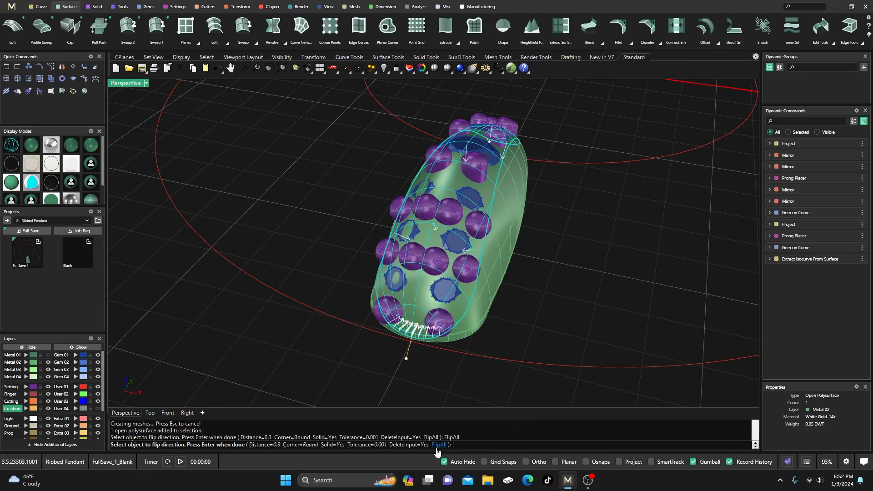
{"action": "right_click_drag", "start_coordinate": [451, 347], "coordinate": [452, 307]}
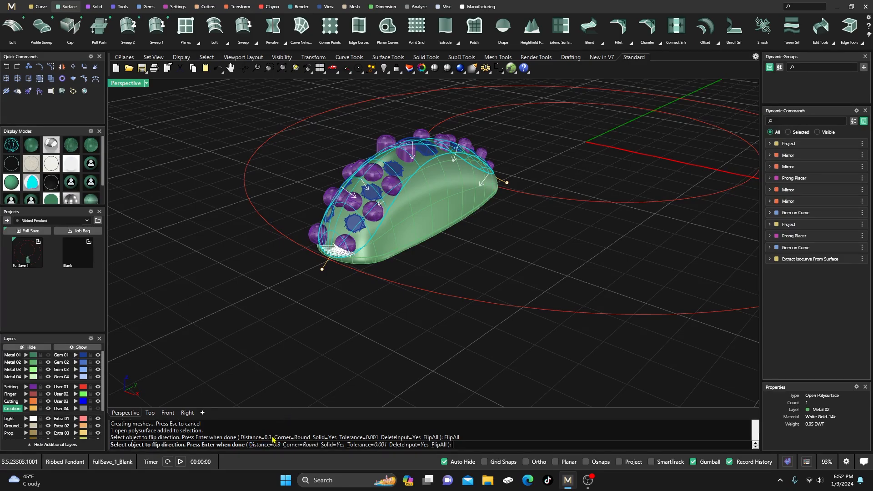
{"action": "left_click", "coordinate": [267, 444]}
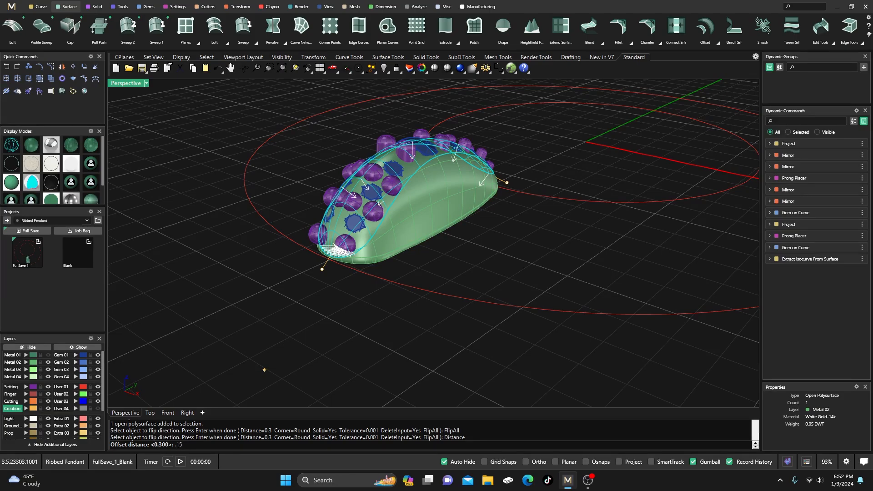
{"action": "key", "text": "Return"}
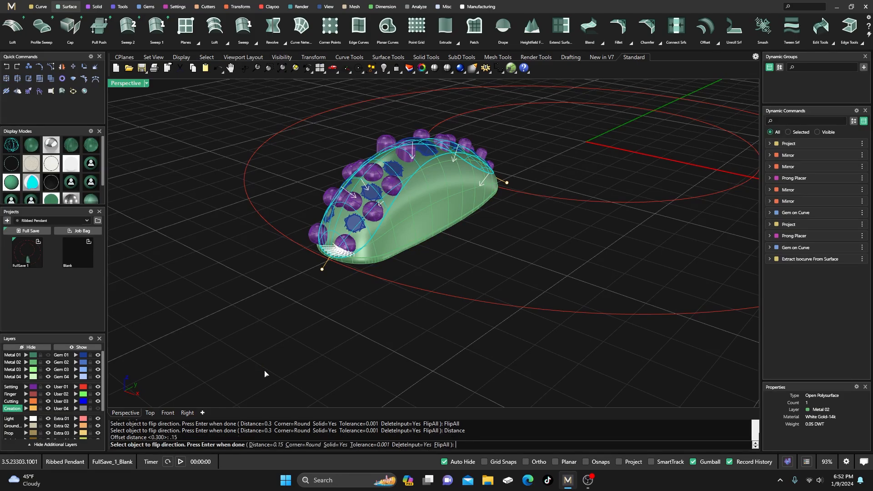
{"action": "key", "text": "Return"}
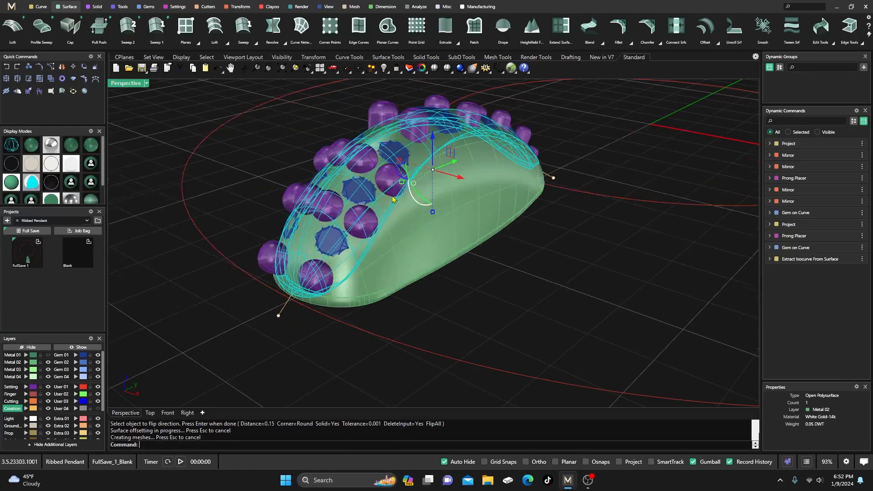
{"action": "scroll", "coordinate": [392, 205], "scroll_direction": "up", "scroll_amount": 3}
Explode the offset solid and move its outermost top surface to the Metal 04 layer
{"action": "left_click", "coordinate": [269, 176]}
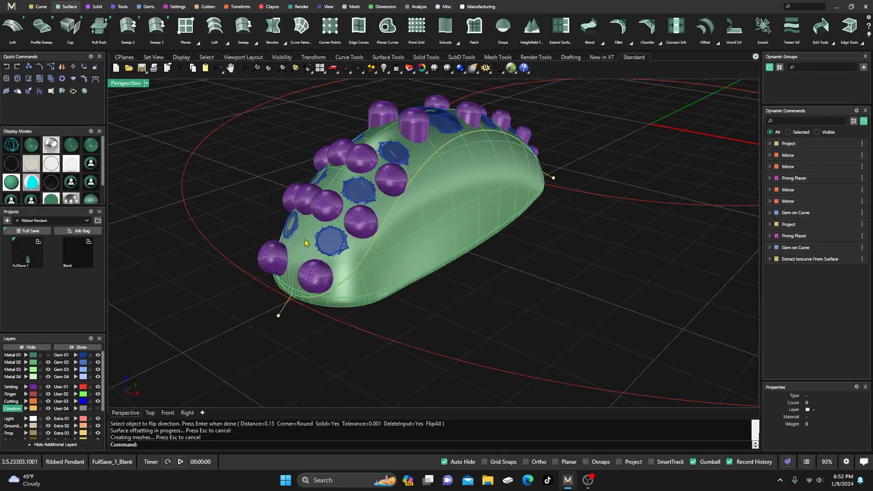
{"action": "left_click", "coordinate": [305, 243]}
{"action": "left_click", "coordinate": [95, 68]}
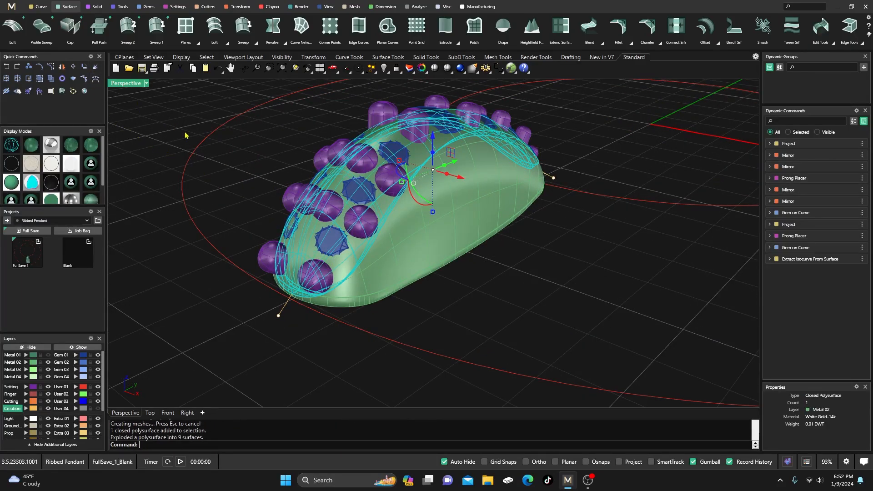
{"action": "left_click", "coordinate": [273, 191]}
{"action": "left_click", "coordinate": [312, 230]}
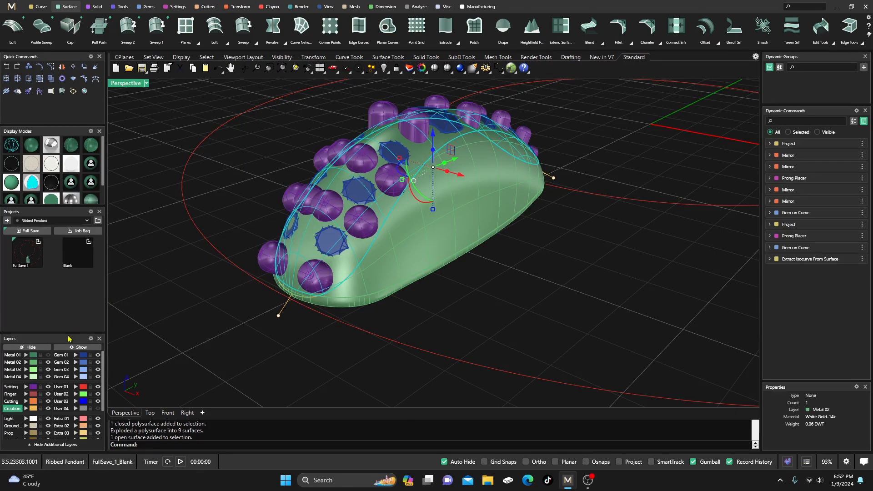
{"action": "left_click", "coordinate": [33, 377]}
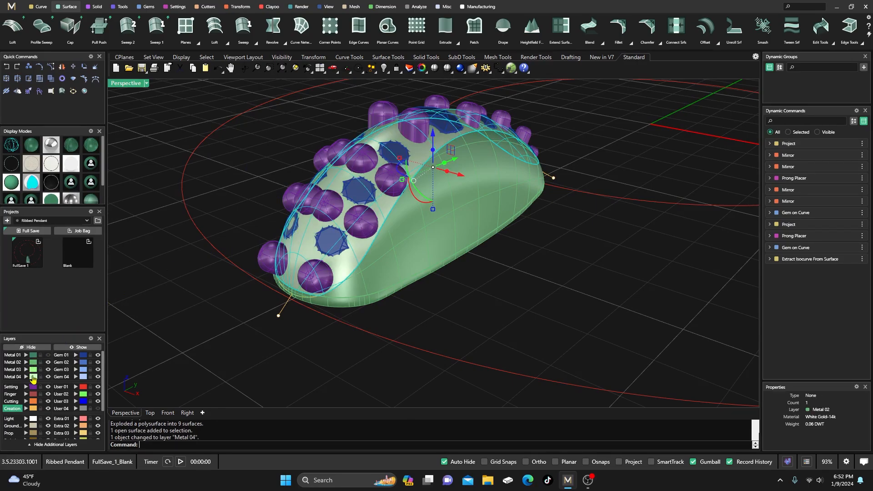
{"action": "key", "text": "Escape"}
Examine the recessed gem bed, its edge and the prongs along the whole rib and at both tips
{"action": "right_click_drag", "start_coordinate": [165, 296], "coordinate": [246, 282]}
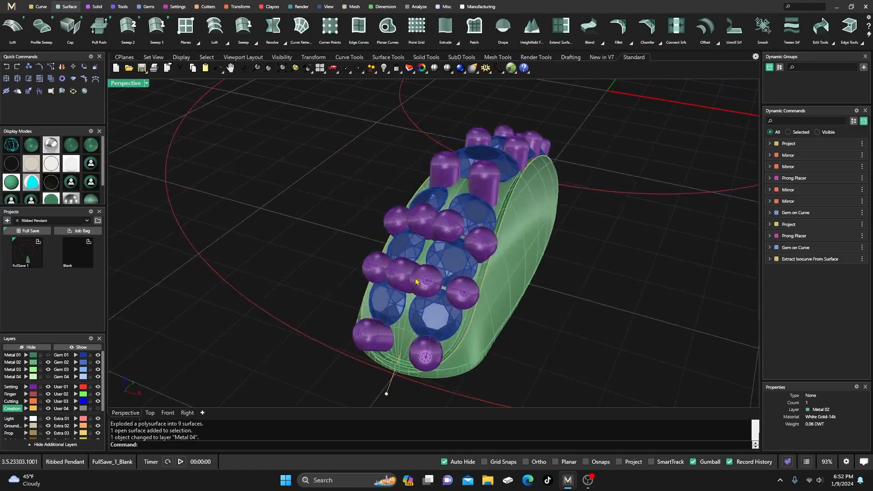
{"action": "scroll", "coordinate": [467, 286], "scroll_direction": "up", "scroll_amount": 7}
{"action": "scroll", "coordinate": [510, 255], "scroll_direction": "down", "scroll_amount": 9}
{"action": "mouse_move", "coordinate": [510, 256]}
{"action": "right_mouse_down"}
{"action": "mouse_move", "coordinate": [503, 279]}
{"action": "mouse_move", "coordinate": [514, 306]}
{"action": "mouse_move", "coordinate": [502, 254]}
{"action": "right_mouse_up"}
{"action": "scroll", "coordinate": [438, 228], "scroll_direction": "down", "scroll_amount": 5}
{"action": "right_click_drag", "start_coordinate": [438, 227], "coordinate": [462, 253]}
{"action": "scroll", "coordinate": [487, 258], "scroll_direction": "up", "scroll_amount": 5}
{"action": "scroll", "coordinate": [460, 242], "scroll_direction": "up", "scroll_amount": 5}
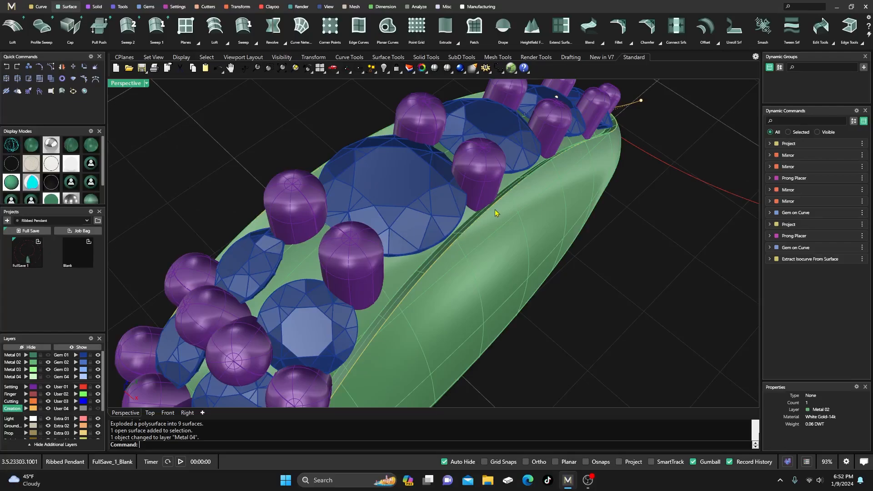
{"action": "right_click_drag", "start_coordinate": [433, 277], "coordinate": [291, 282]}
{"action": "scroll", "coordinate": [272, 317], "scroll_direction": "down", "scroll_amount": 5}
{"action": "right_click_drag", "start_coordinate": [273, 317], "coordinate": [359, 300]}
{"action": "scroll", "coordinate": [373, 267], "scroll_direction": "down", "scroll_amount": 3}
{"action": "right_click_drag", "start_coordinate": [373, 267], "coordinate": [436, 185]}
{"action": "scroll", "coordinate": [436, 184], "scroll_direction": "up", "scroll_amount": 5}
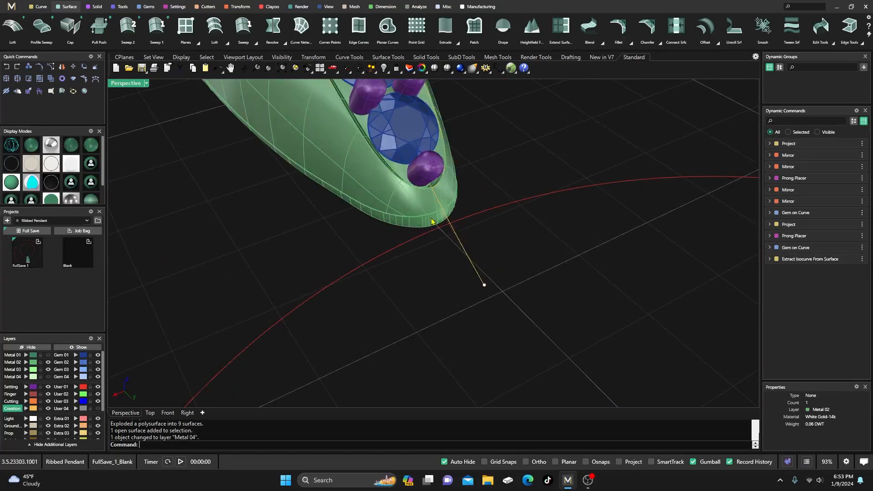
{"action": "scroll", "coordinate": [422, 216], "scroll_direction": "down", "scroll_amount": 3}
{"action": "right_click_drag", "start_coordinate": [421, 219], "coordinate": [393, 187]}
{"action": "scroll", "coordinate": [481, 215], "scroll_direction": "down", "scroll_amount": 6}
{"action": "scroll", "coordinate": [394, 210], "scroll_direction": "up", "scroll_amount": 6}
{"action": "scroll", "coordinate": [515, 190], "scroll_direction": "up", "scroll_amount": 6}
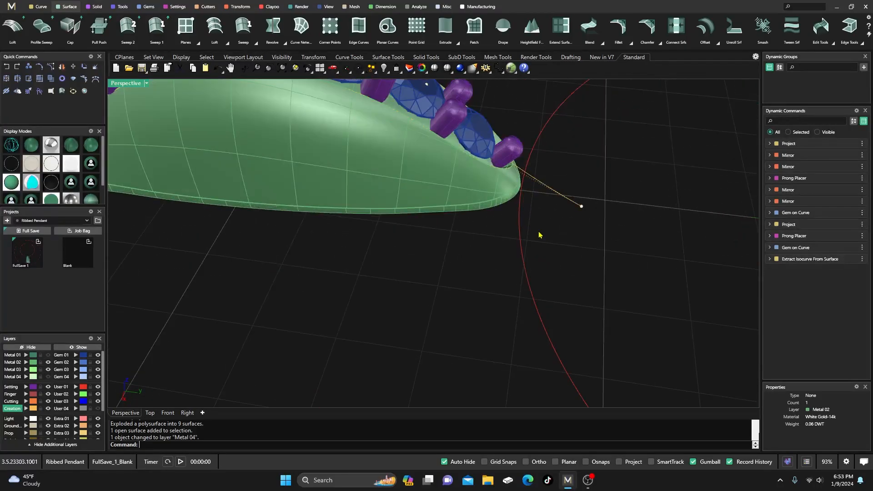
Try to pull the profile curve's inner end control point closer to the rib's tip
{"action": "right_click_drag", "start_coordinate": [540, 236], "coordinate": [517, 223]}
{"action": "left_click", "coordinate": [564, 214]}
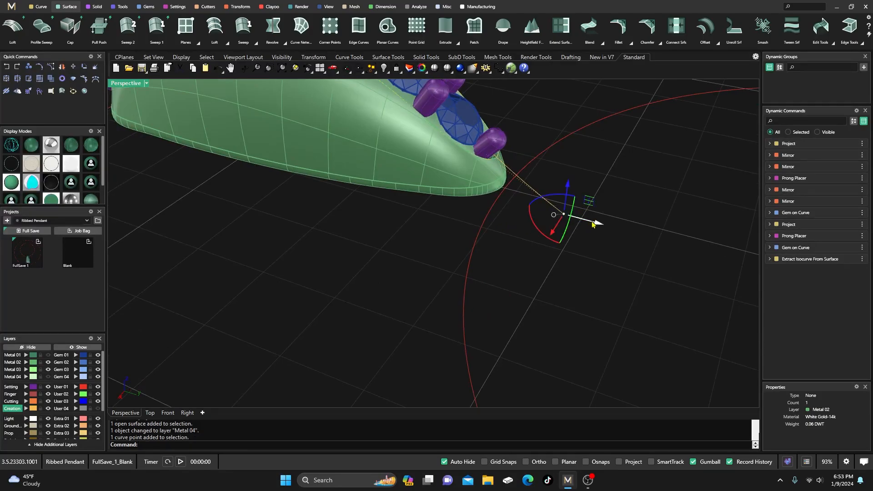
{"action": "left_click_drag", "start_coordinate": [595, 226], "coordinate": [571, 215]}
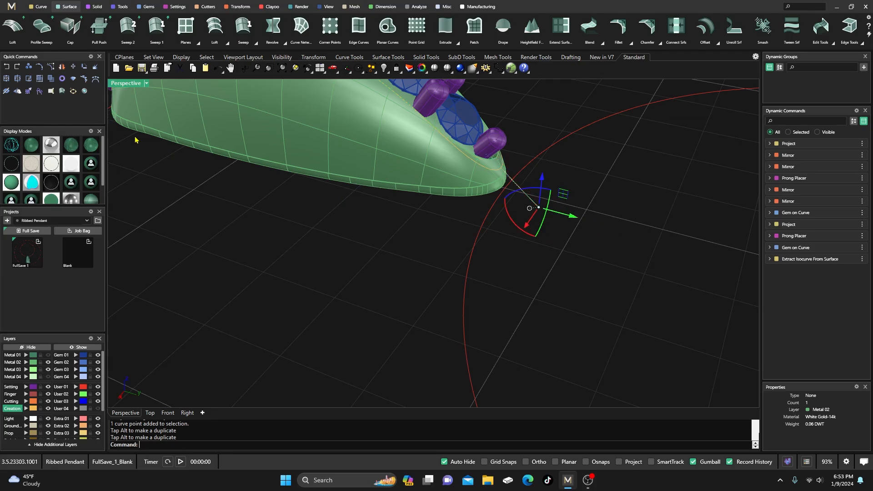
{"action": "left_click", "coordinate": [6, 67]}
{"action": "left_click", "coordinate": [6, 66]}
Move all the curves on the Creation layer to the User 04 layer
{"action": "scroll", "coordinate": [489, 255], "scroll_direction": "down", "scroll_amount": 5}
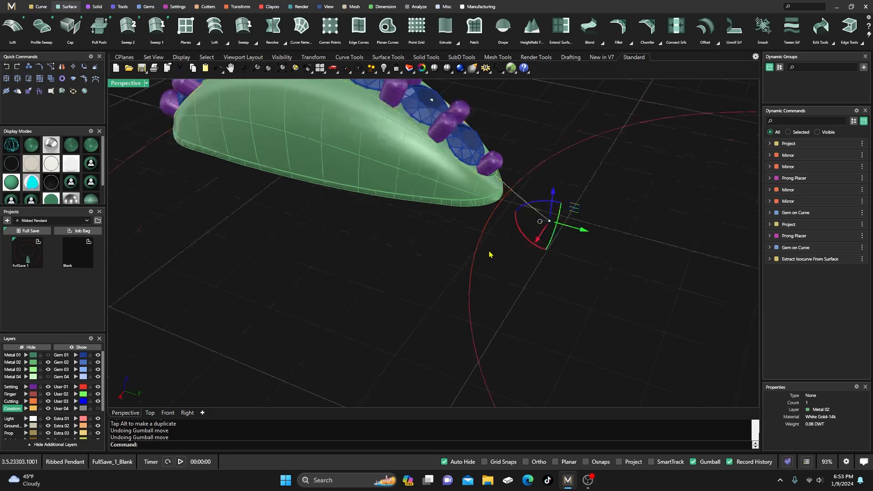
{"action": "right_click_drag", "start_coordinate": [420, 256], "coordinate": [448, 280]}
{"action": "scroll", "coordinate": [403, 197], "scroll_direction": "down", "scroll_amount": 6}
{"action": "right_click_drag", "start_coordinate": [404, 198], "coordinate": [348, 254]}
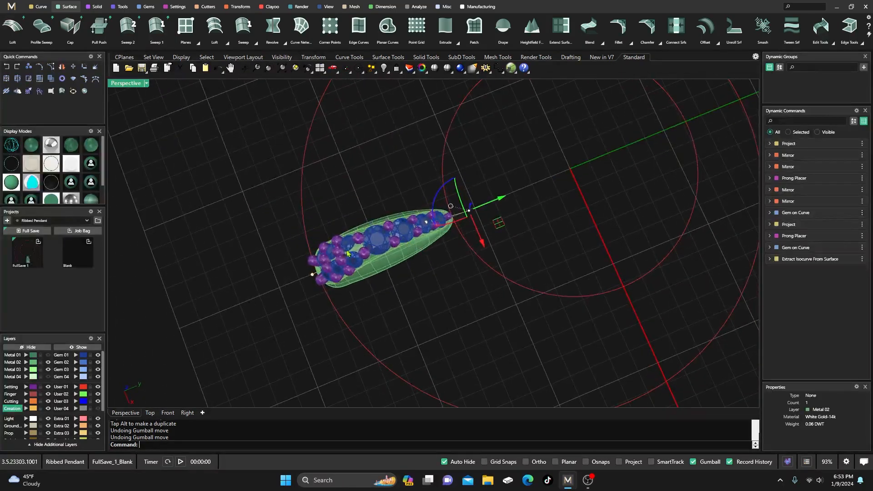
{"action": "left_click", "coordinate": [215, 316]}
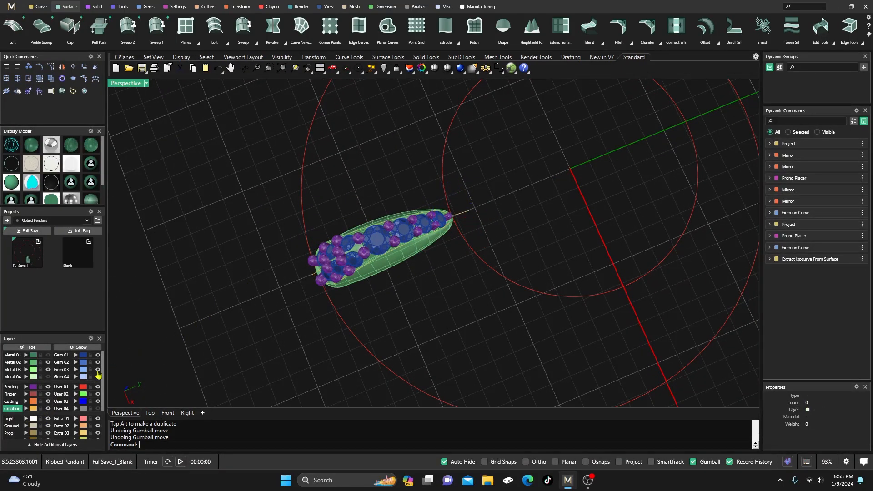
{"action": "left_click", "coordinate": [28, 408]}
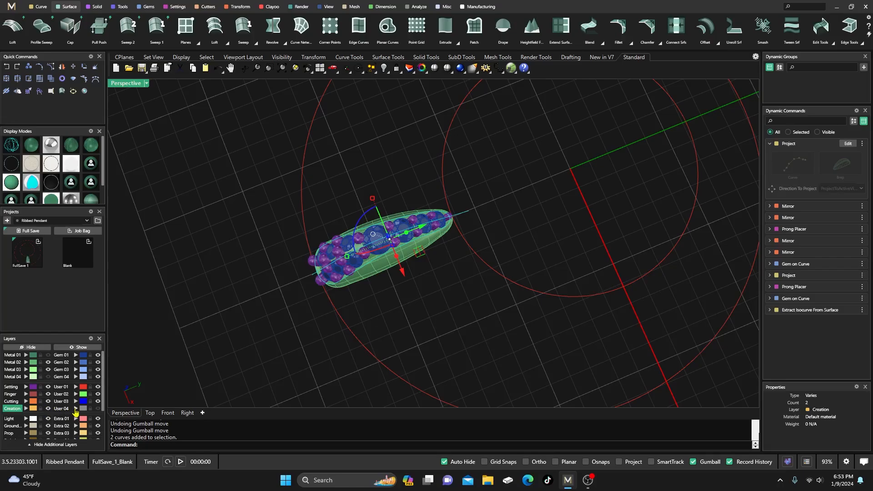
{"action": "left_click", "coordinate": [76, 408]}
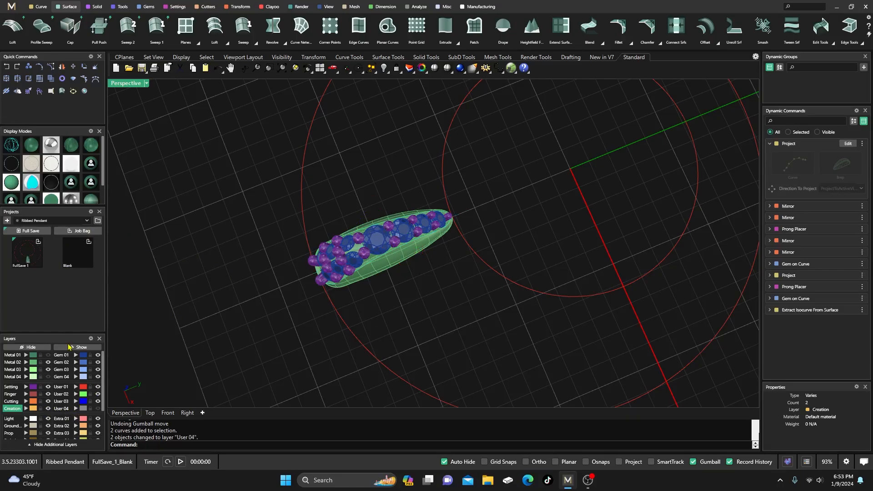
Show the Metal 01 layer with the other ribs and maximize the Top view around the pendant
{"action": "left_click", "coordinate": [48, 355]}
{"action": "scroll", "coordinate": [299, 228], "scroll_direction": "down", "scroll_amount": 6}
{"action": "right_click_drag", "start_coordinate": [299, 228], "coordinate": [390, 236]}
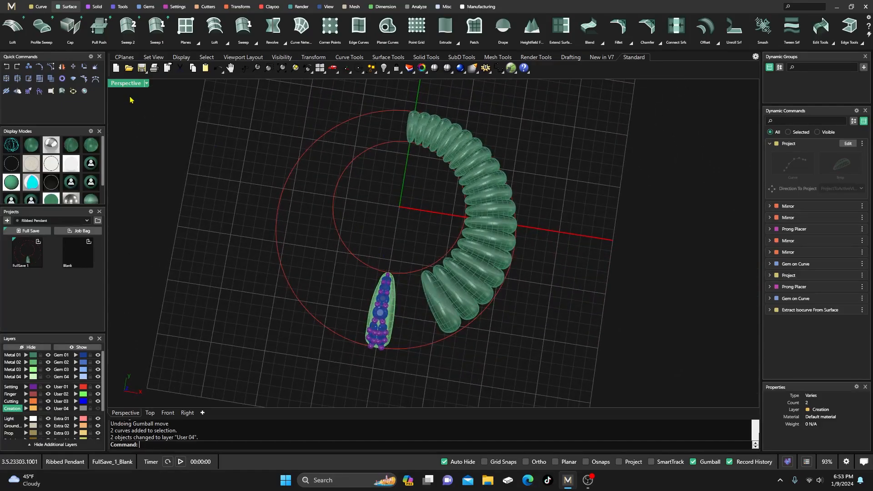
{"action": "double_click", "coordinate": [126, 84]}
{"action": "scroll", "coordinate": [238, 130], "scroll_direction": "down", "scroll_amount": 5}
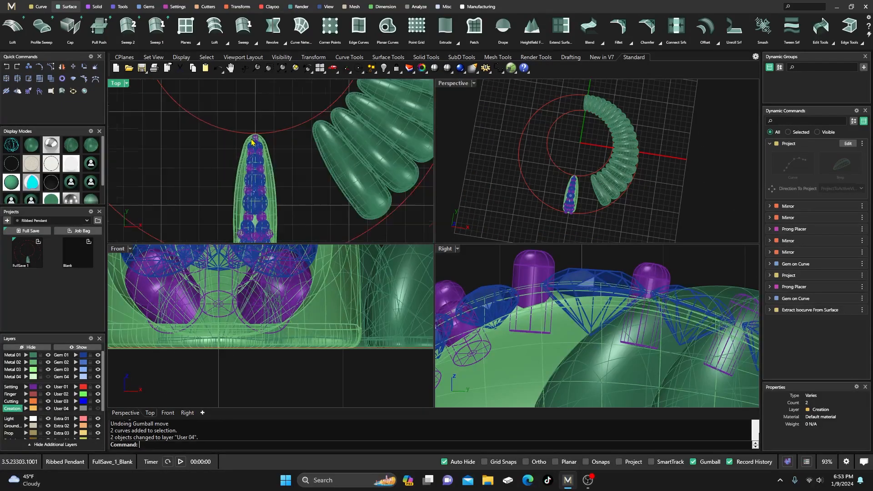
{"action": "right_click_drag", "start_coordinate": [293, 181], "coordinate": [285, 204]}
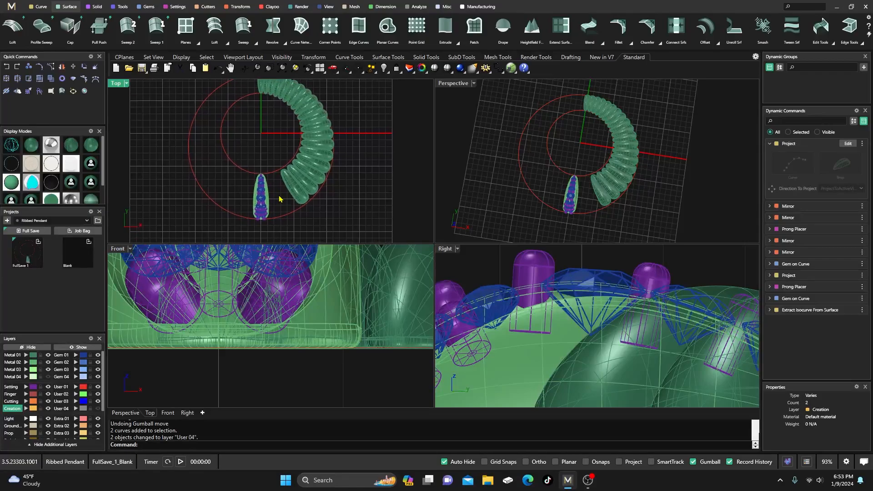
{"action": "double_click", "coordinate": [119, 85]}
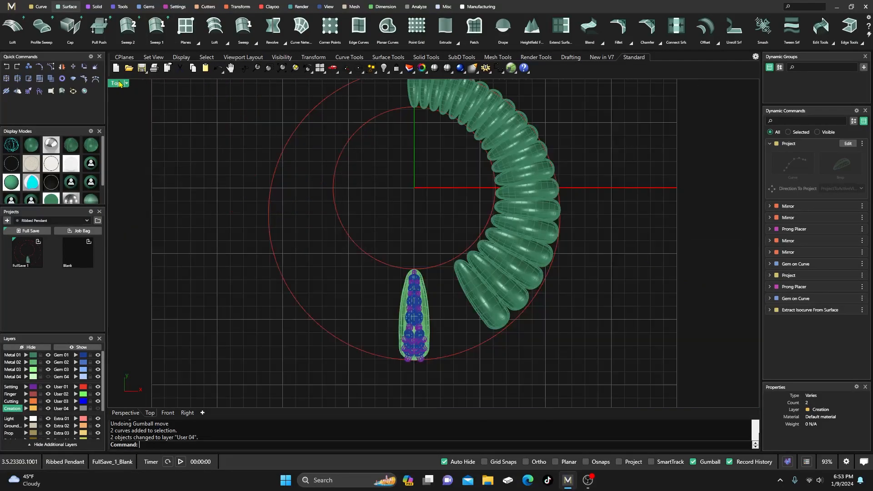
{"action": "scroll", "coordinate": [347, 259], "scroll_direction": "up", "scroll_amount": 2}
{"action": "scroll", "coordinate": [341, 255], "scroll_direction": "down", "scroll_amount": 4}
{"action": "scroll", "coordinate": [341, 255], "scroll_direction": "up", "scroll_amount": 6}
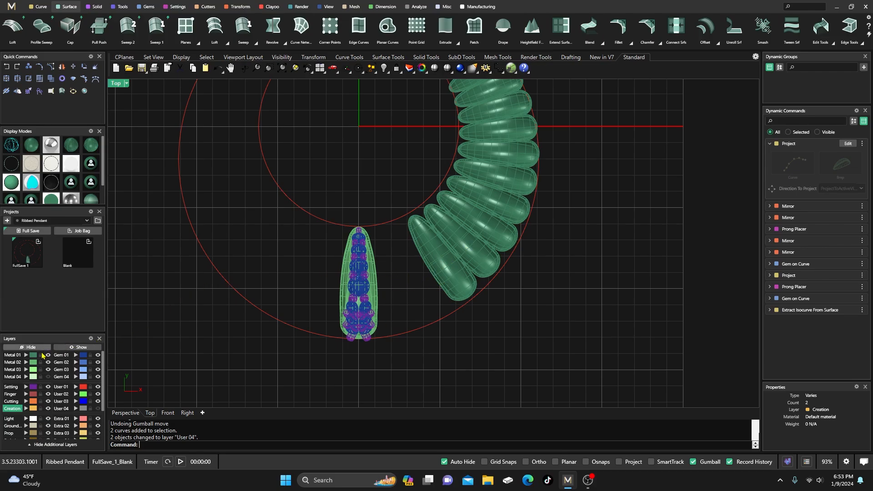
Check what the hidden Metal 04 and User 04 layers contain, leaving both hidden, and check for other hidden objects
{"action": "left_click", "coordinate": [49, 376]}
{"action": "left_click", "coordinate": [97, 409]}
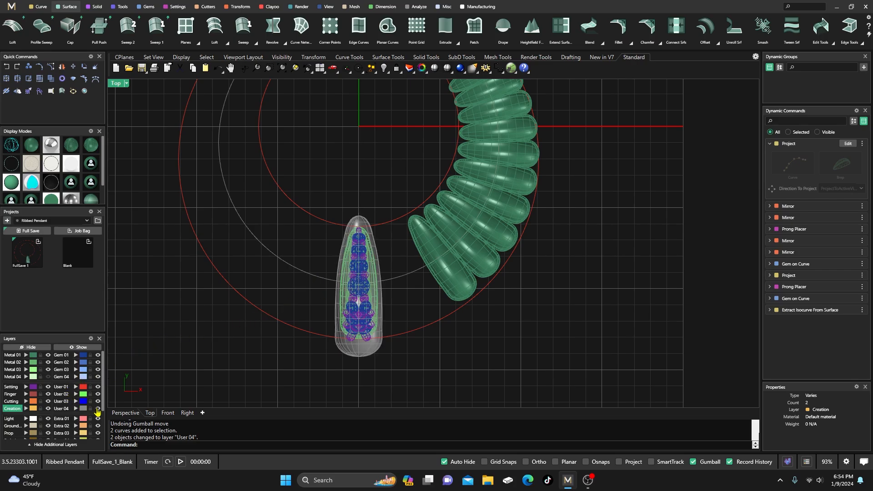
{"action": "left_click", "coordinate": [97, 409]}
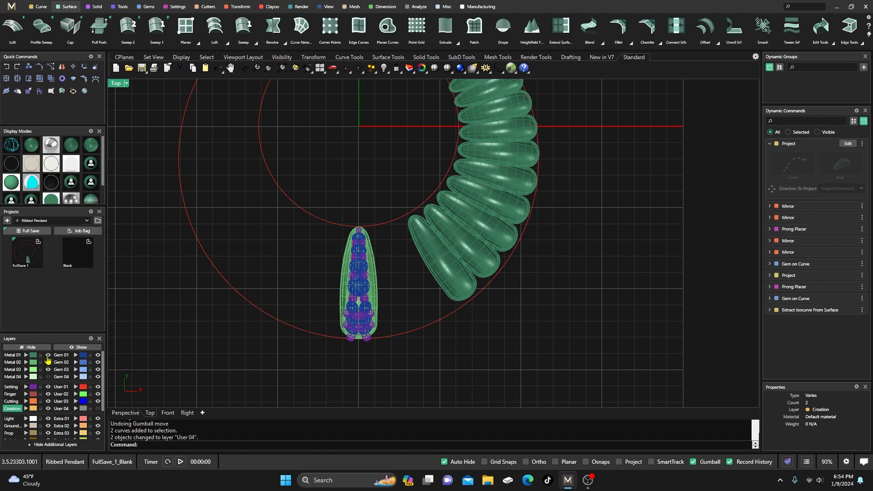
{"action": "left_click", "coordinate": [48, 377]}
{"action": "left_click", "coordinate": [48, 377]}
{"action": "left_click", "coordinate": [88, 348]}
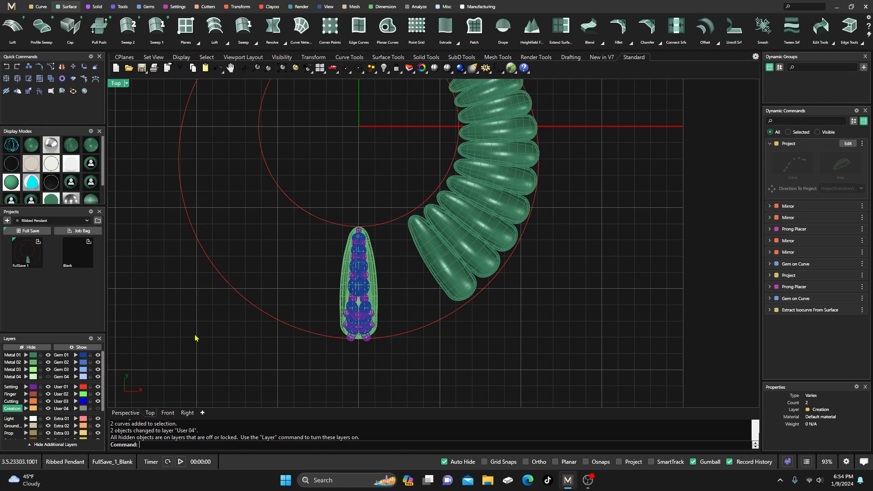
Select all the ribs on the Metal 01 layer
{"action": "scroll", "coordinate": [405, 320], "scroll_direction": "down", "scroll_amount": 3}
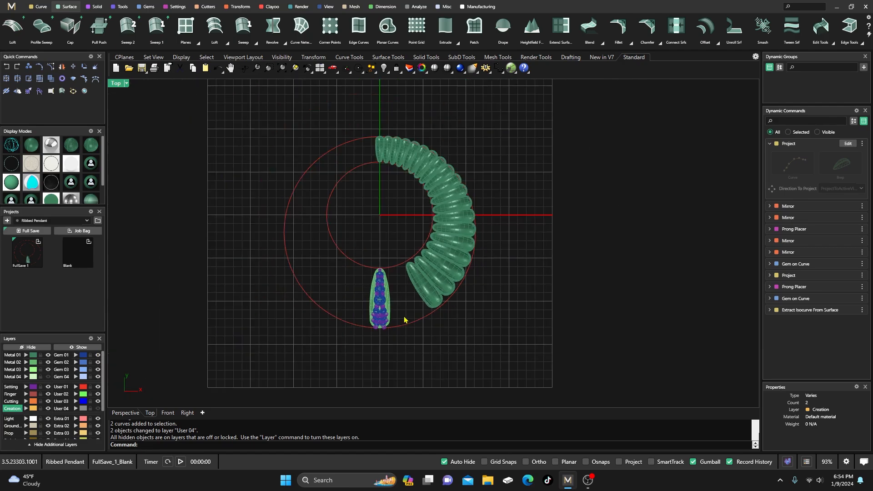
{"action": "left_click", "coordinate": [428, 290]}
{"action": "left_click", "coordinate": [400, 230]}
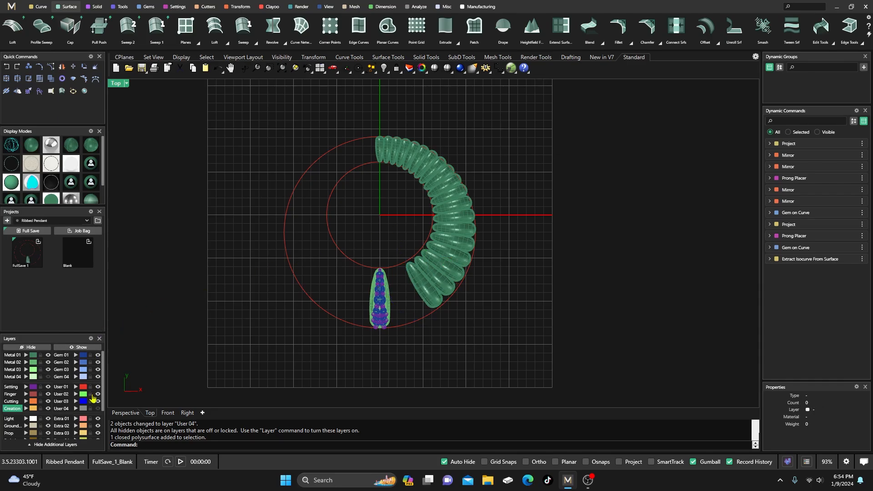
{"action": "left_click", "coordinate": [34, 359]}
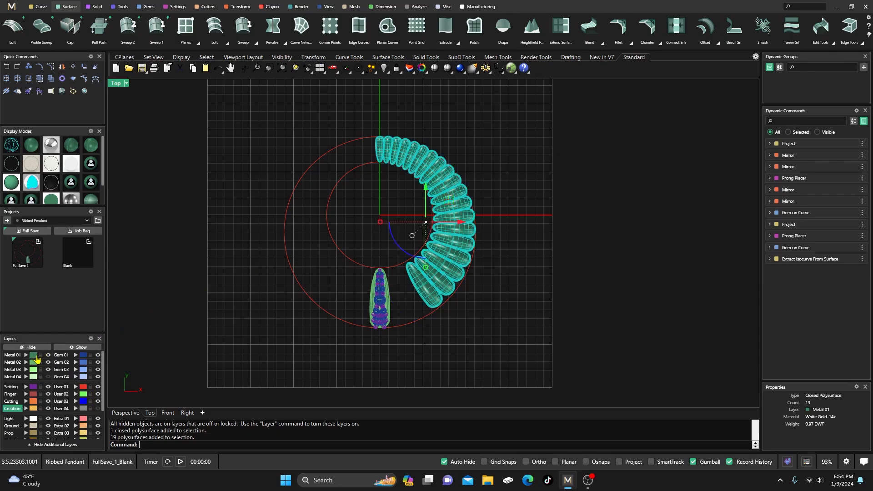
Delete the selected arrayed ribs and check the rib surface stored on the User 04 layer, leaving that layer hidden
{"action": "key", "text": "Delete"}
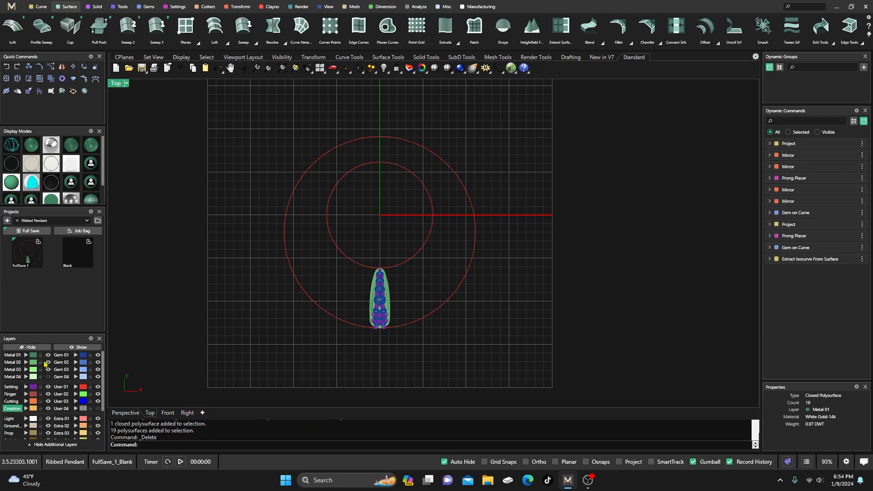
{"action": "left_click", "coordinate": [98, 408]}
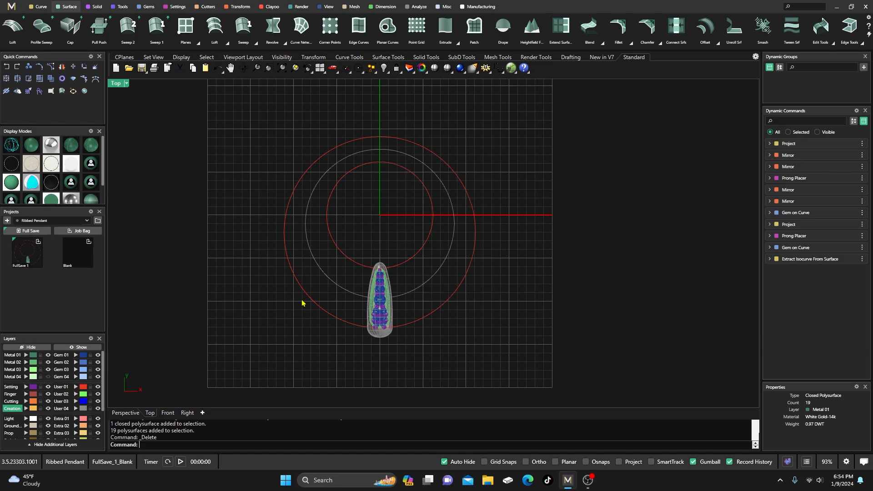
{"action": "scroll", "coordinate": [372, 354], "scroll_direction": "up", "scroll_amount": 8}
{"action": "left_click", "coordinate": [393, 312], "text": "shift"}
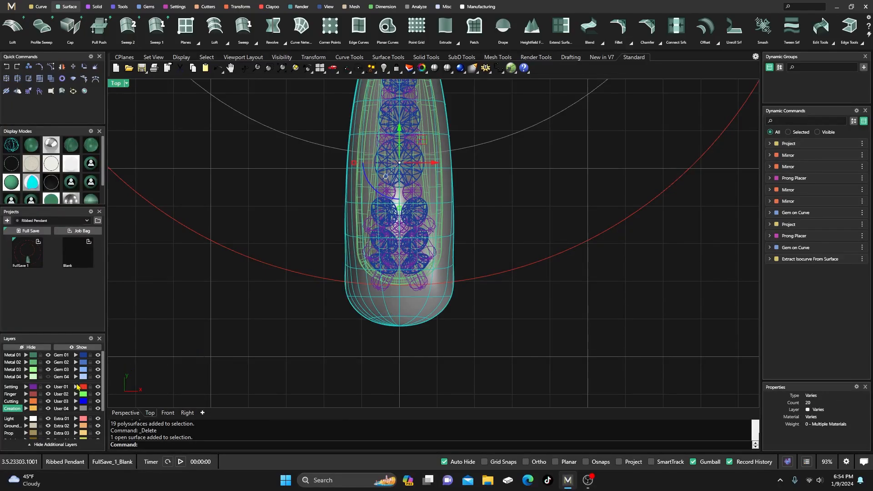
{"action": "left_click", "coordinate": [97, 408]}
{"action": "scroll", "coordinate": [325, 346], "scroll_direction": "down", "scroll_amount": 5}
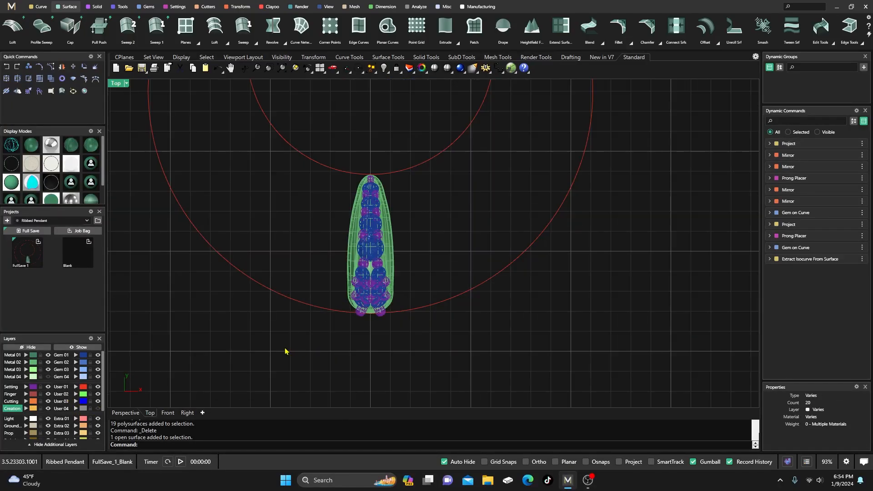
Hide the Metal 02, Gem 01 and Setting layers and show only the User 04 construction geometry with the guide circles
{"action": "left_click", "coordinate": [47, 363]}
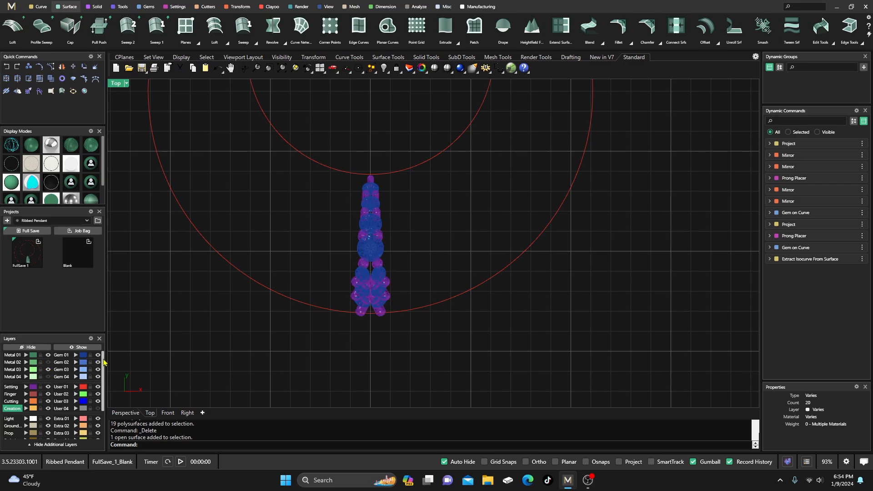
{"action": "left_click", "coordinate": [98, 355]}
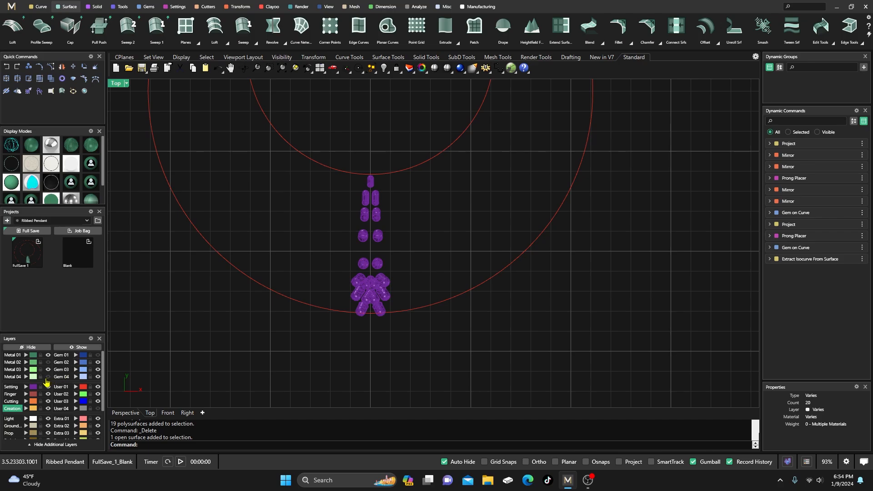
{"action": "left_click", "coordinate": [48, 386]}
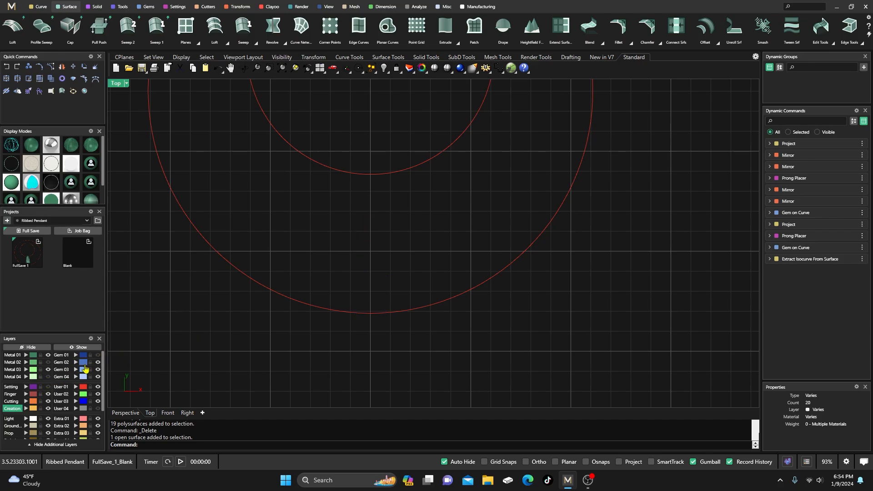
{"action": "left_click", "coordinate": [96, 409]}
{"action": "left_click", "coordinate": [96, 408]}
{"action": "left_click", "coordinate": [97, 409]}
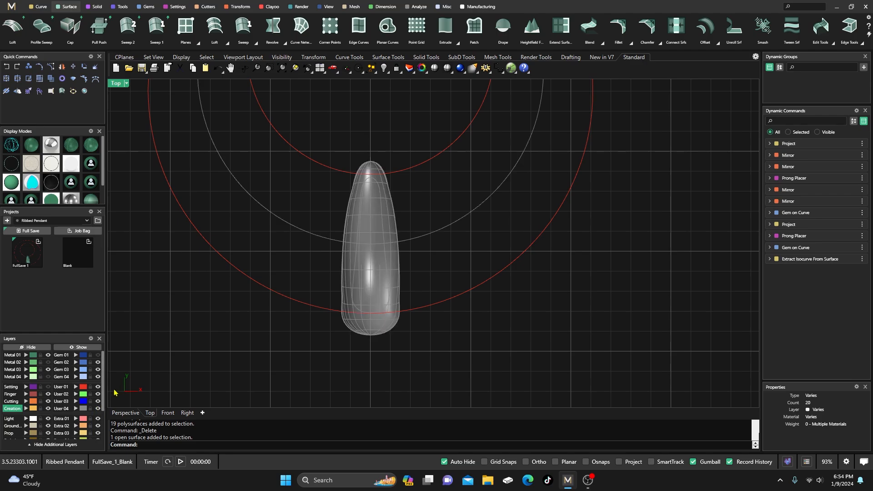
{"action": "left_click", "coordinate": [97, 408]}
{"action": "left_click", "coordinate": [98, 409]}
Move the middle circle from User 04 to the Creation layer and hide the User 04 layer
{"action": "left_click", "coordinate": [316, 240]}
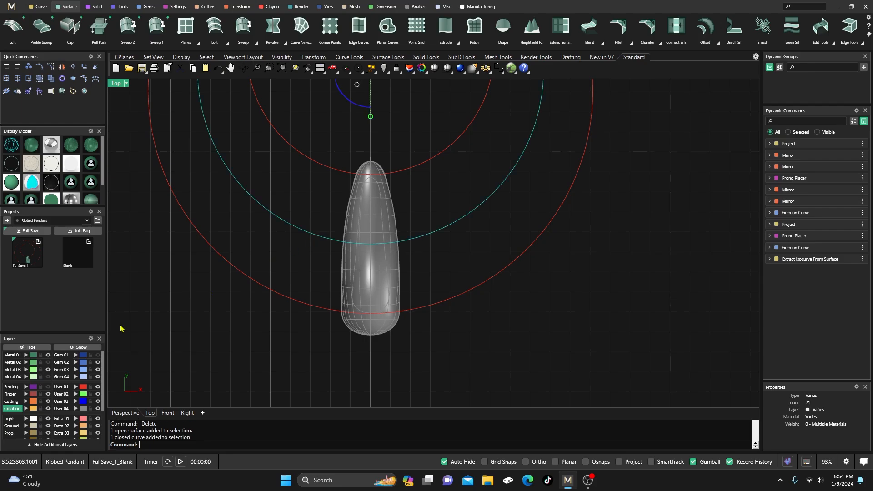
{"action": "left_click", "coordinate": [26, 408]}
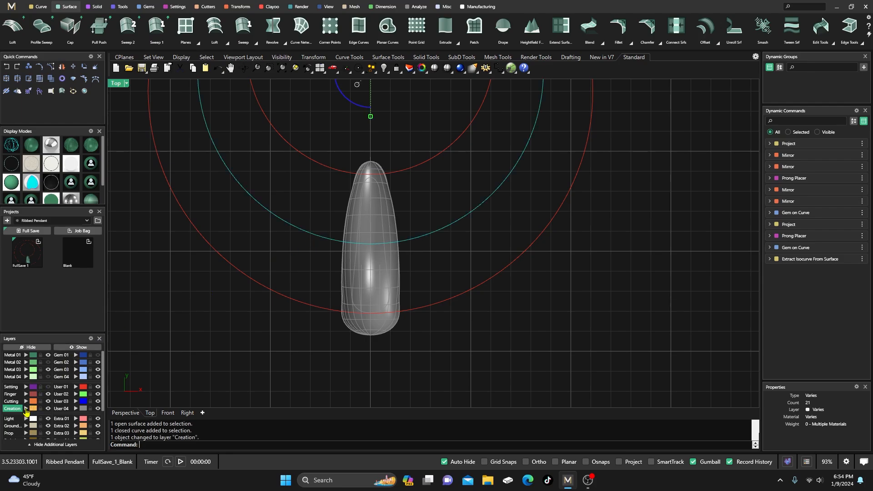
{"action": "left_click", "coordinate": [174, 341]}
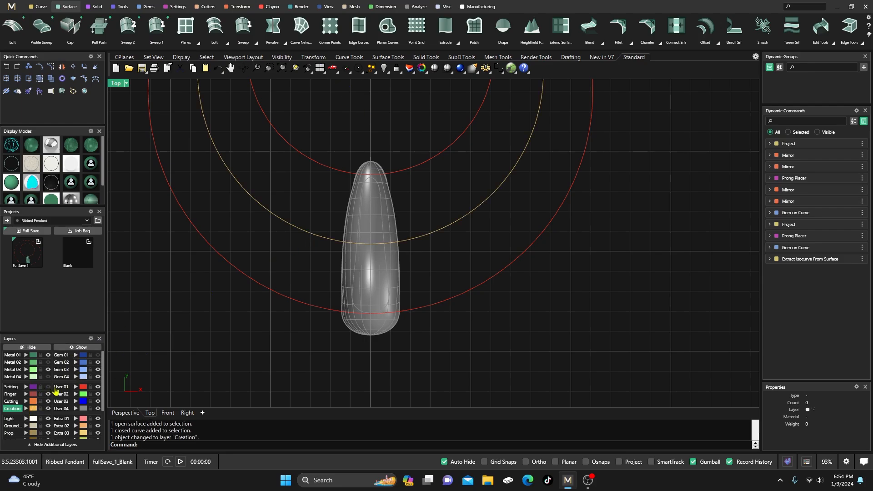
{"action": "left_click", "coordinate": [366, 291]}
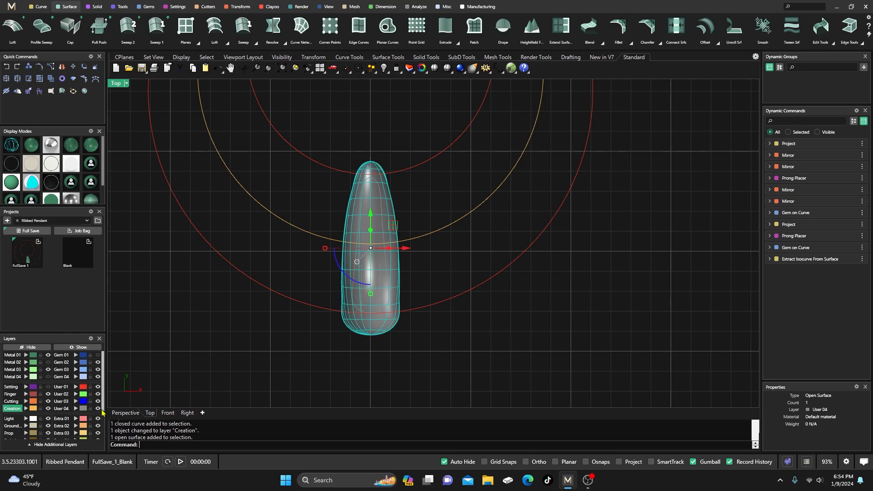
{"action": "left_click", "coordinate": [98, 408]}
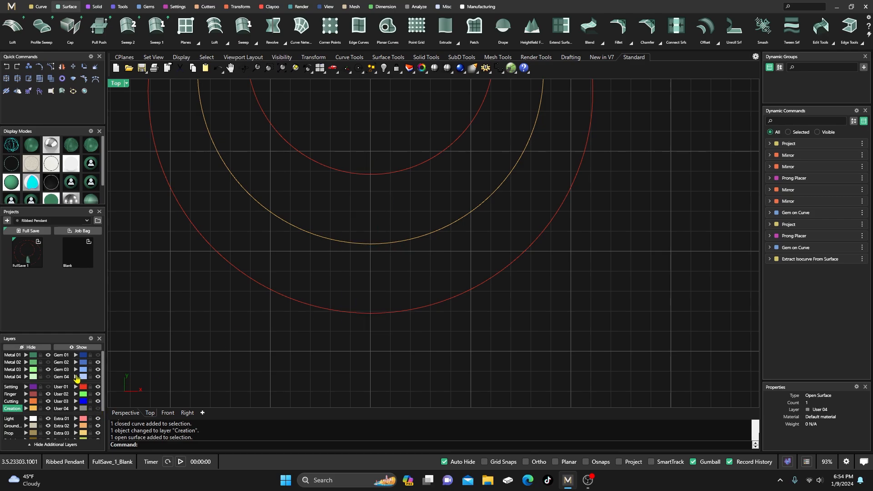
Show the Metal 02, Metal 04, Gem 01 and Setting layers and move the Metal 04 surface to the User 04 layer
{"action": "left_click", "coordinate": [47, 366]}
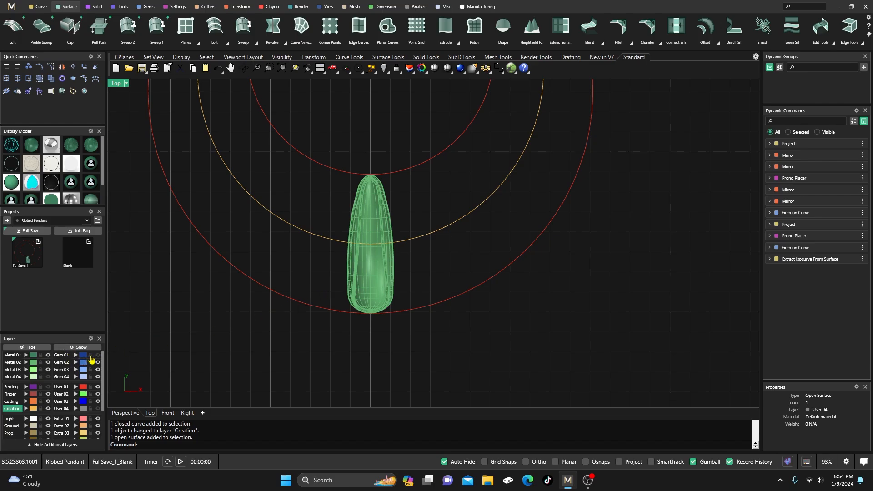
{"action": "left_click", "coordinate": [98, 355]}
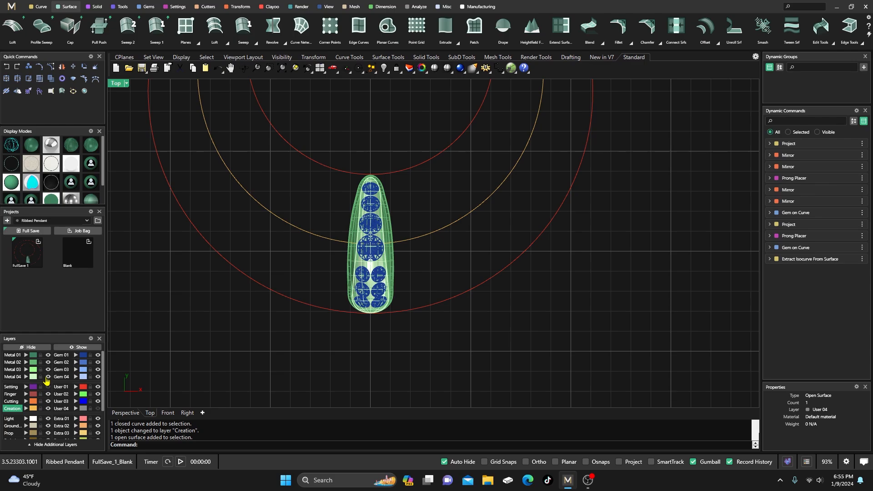
{"action": "left_click", "coordinate": [35, 376]}
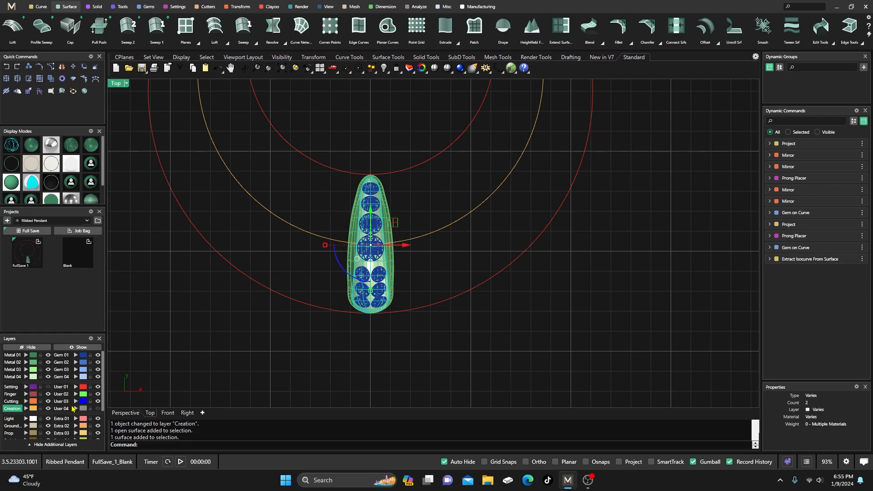
{"action": "left_click", "coordinate": [74, 410]}
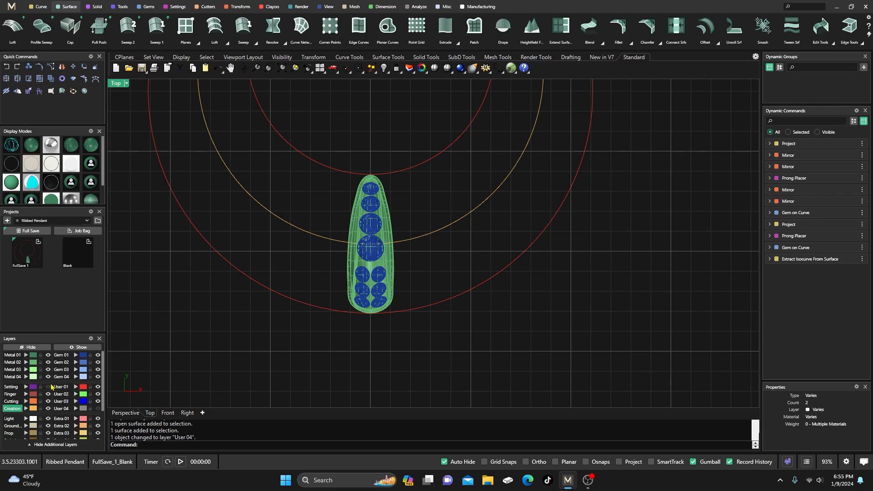
{"action": "left_click", "coordinate": [48, 387]}
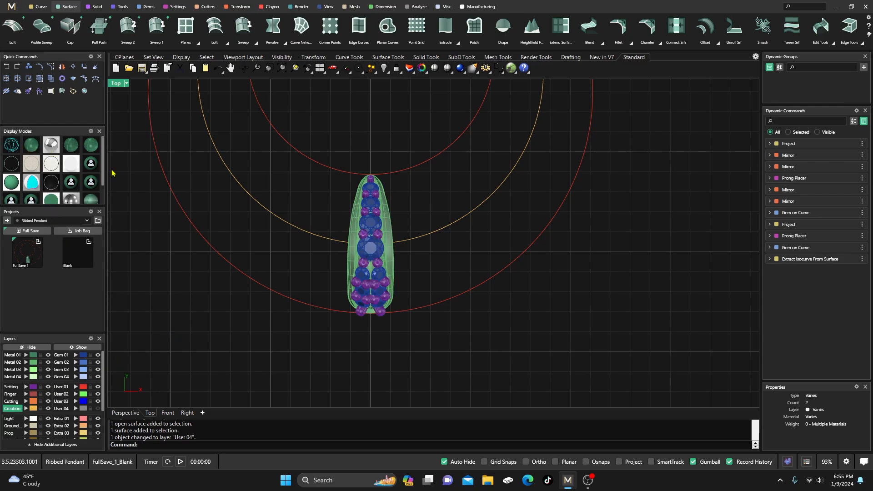
Maximize the Perspective viewport and examine the gap between the large gem's lower prongs and the paired gems on the rib
{"action": "scroll", "coordinate": [369, 236], "scroll_direction": "up", "scroll_amount": 3}
{"action": "scroll", "coordinate": [369, 245], "scroll_direction": "down", "scroll_amount": 1}
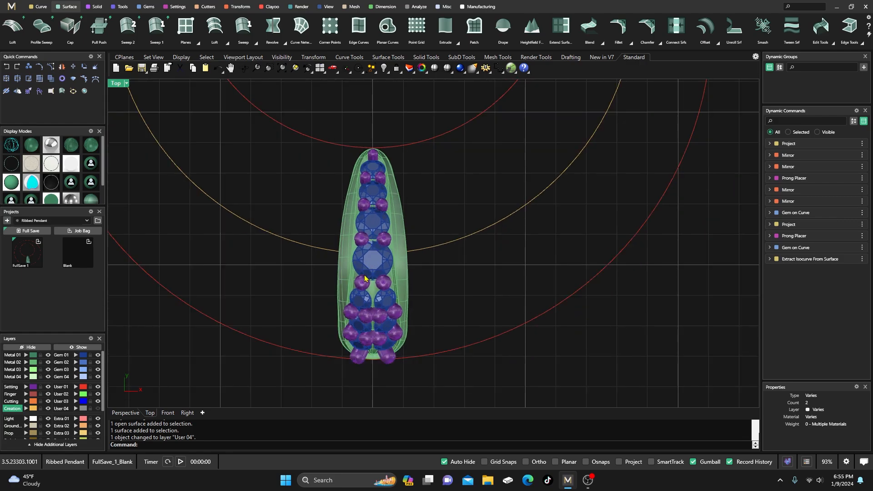
{"action": "double_click", "coordinate": [117, 85]}
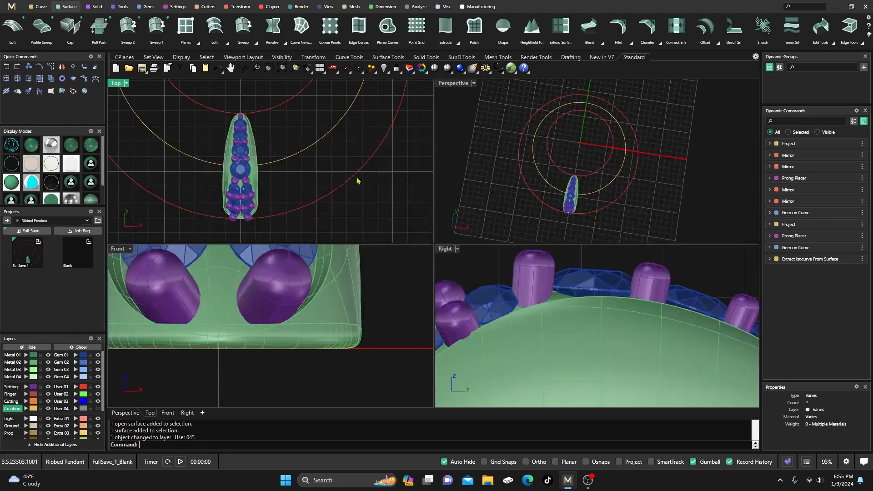
{"action": "double_click", "coordinate": [453, 84]}
{"action": "scroll", "coordinate": [400, 273], "scroll_direction": "up", "scroll_amount": 6}
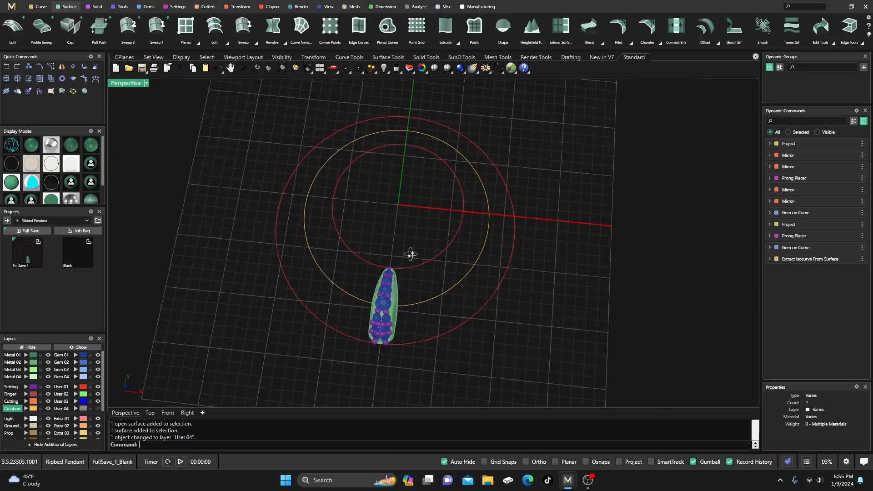
{"action": "right_click_drag", "start_coordinate": [387, 290], "coordinate": [405, 277]}
{"action": "scroll", "coordinate": [443, 230], "scroll_direction": "down", "scroll_amount": 4}
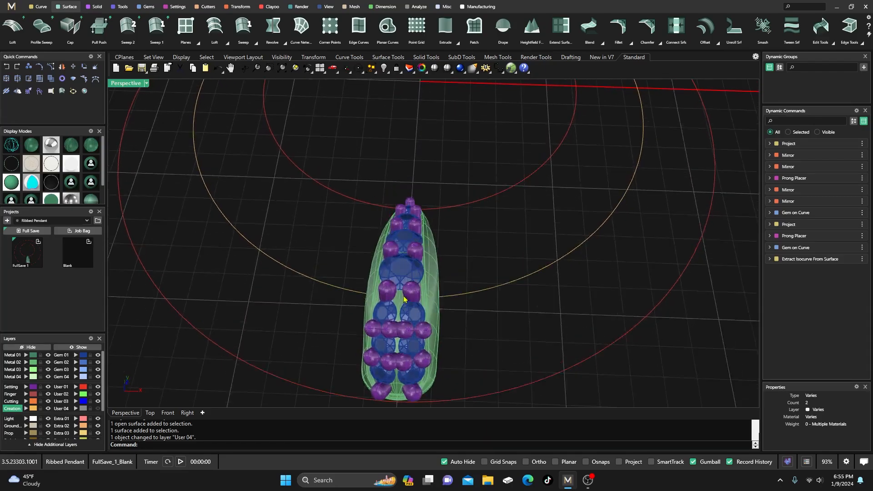
{"action": "scroll", "coordinate": [404, 304], "scroll_direction": "up", "scroll_amount": 2}
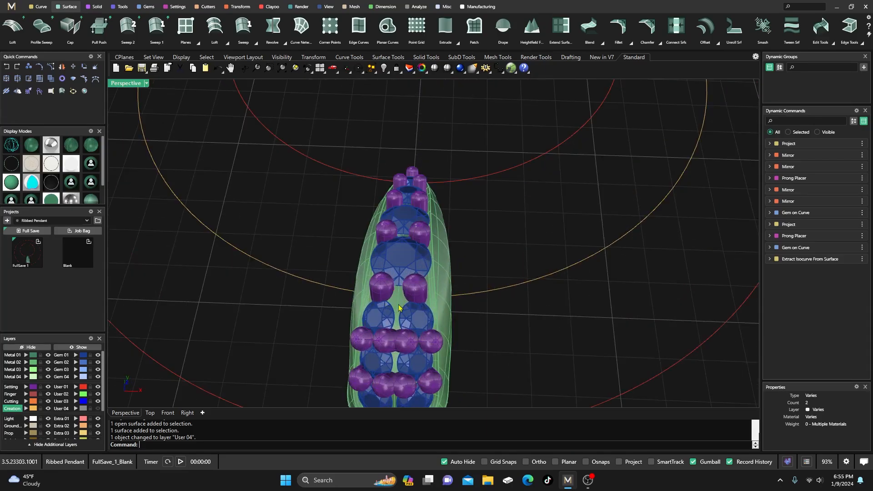
{"action": "scroll", "coordinate": [399, 307], "scroll_direction": "up", "scroll_amount": 5}
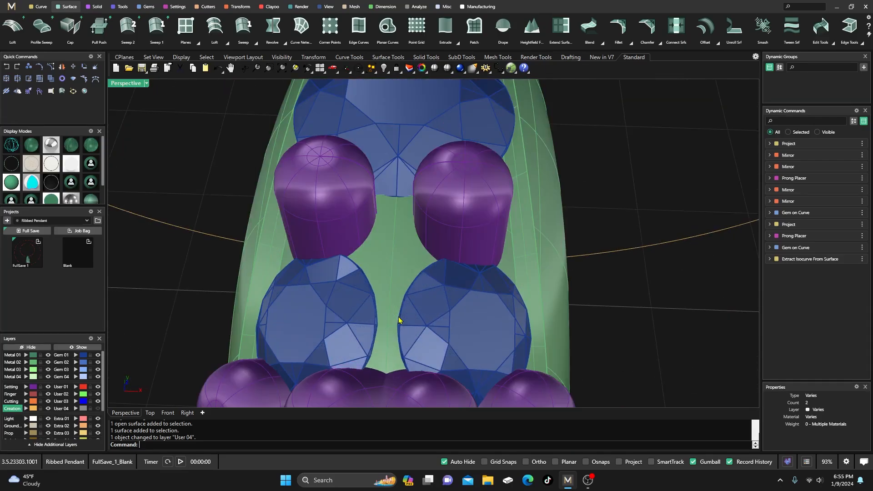
{"action": "left_click", "coordinate": [172, 10]}
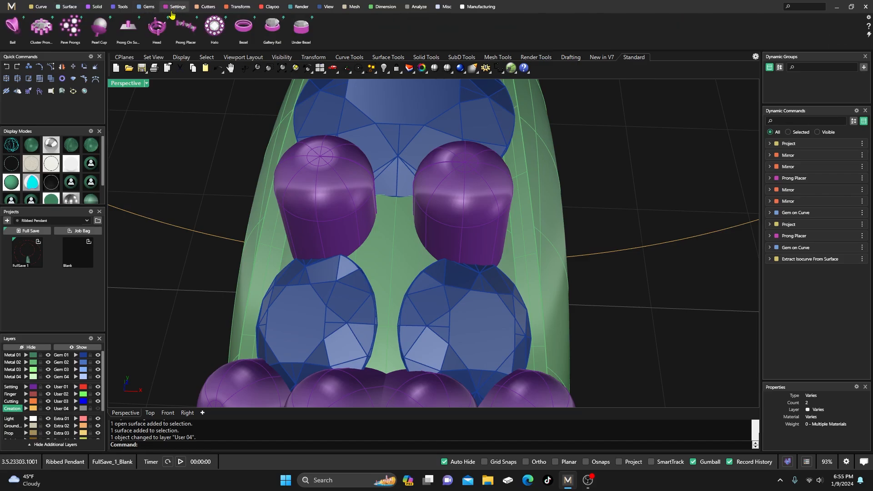
{"action": "left_click", "coordinate": [127, 27]}
{"action": "scroll", "coordinate": [389, 181], "scroll_direction": "down", "scroll_amount": 5}
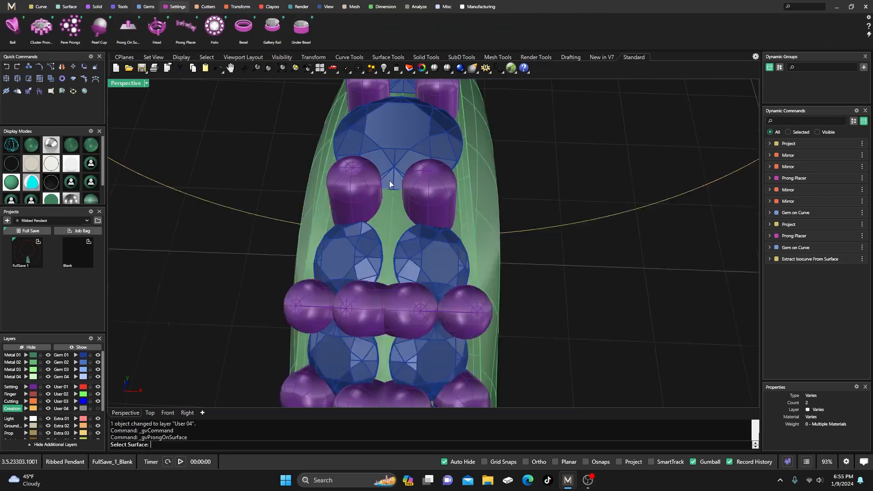
{"action": "scroll", "coordinate": [393, 256], "scroll_direction": "up", "scroll_amount": 4}
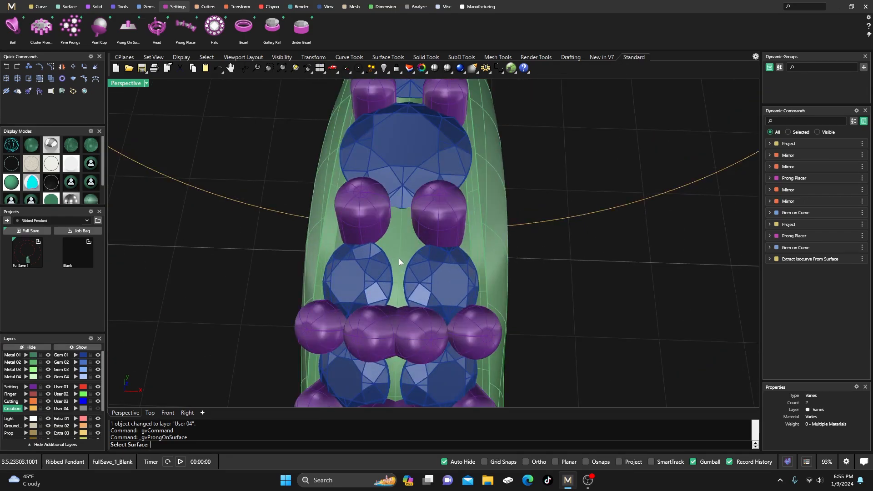
{"action": "left_click", "coordinate": [399, 258]}
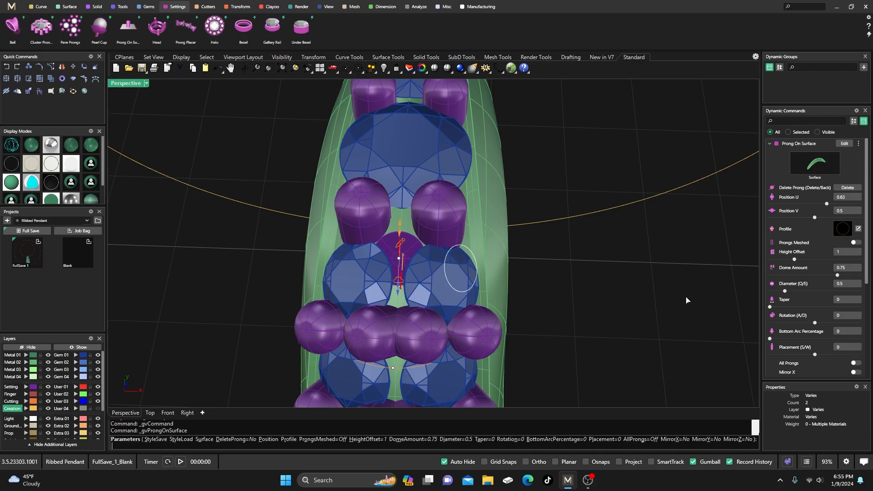
{"action": "key", "text": "Escape"}
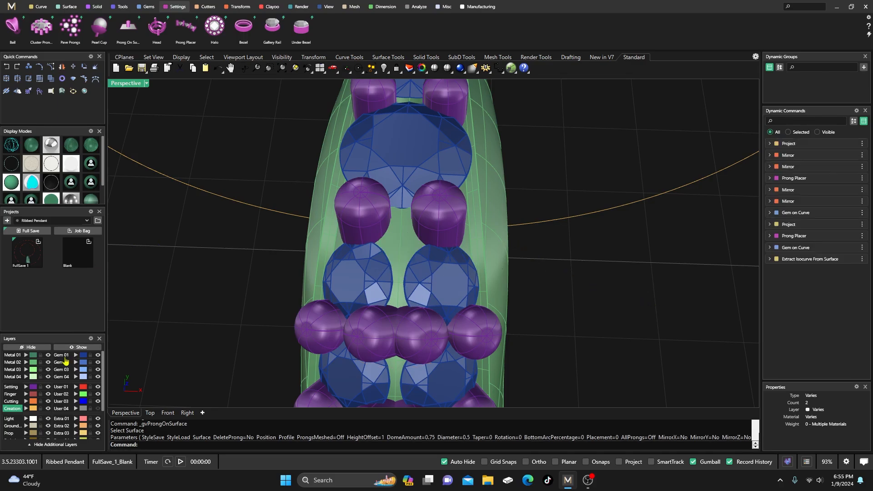
Join all the rib surfaces on the Metal 02 layer and check the joined rib's object type
{"action": "left_click", "coordinate": [31, 371]}
{"action": "left_click", "coordinate": [33, 363]}
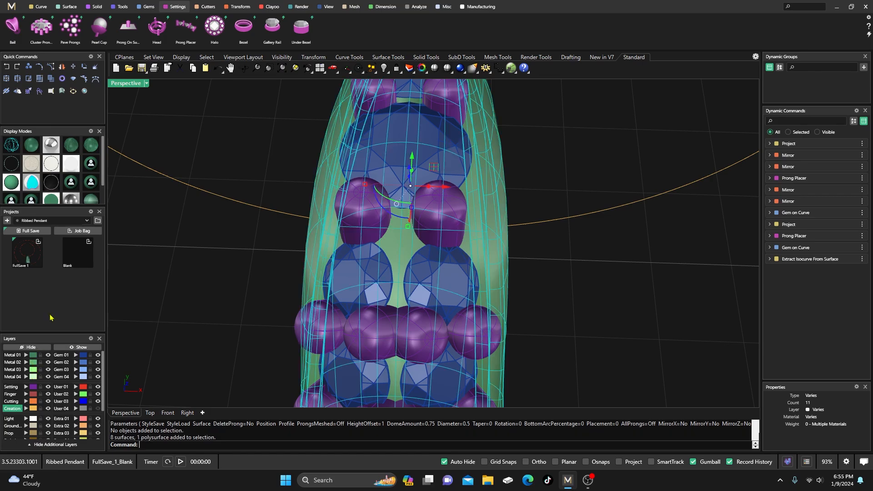
{"action": "left_click", "coordinate": [6, 80]}
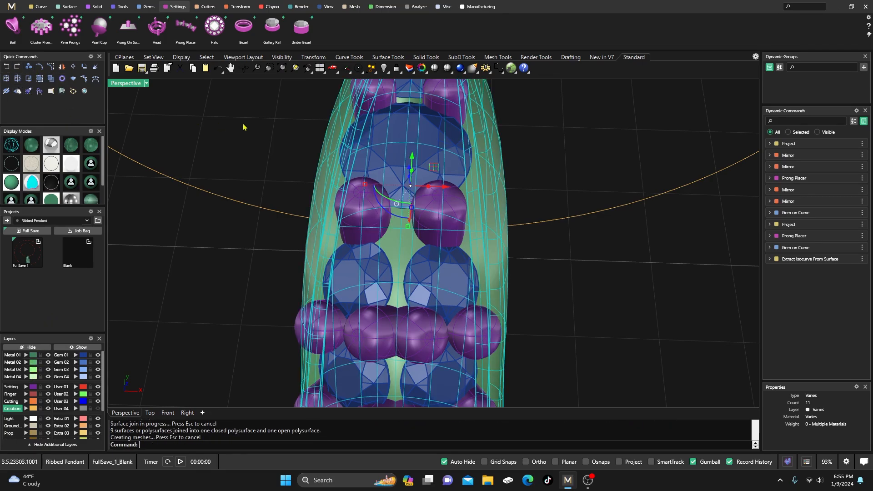
{"action": "left_click", "coordinate": [312, 217]}
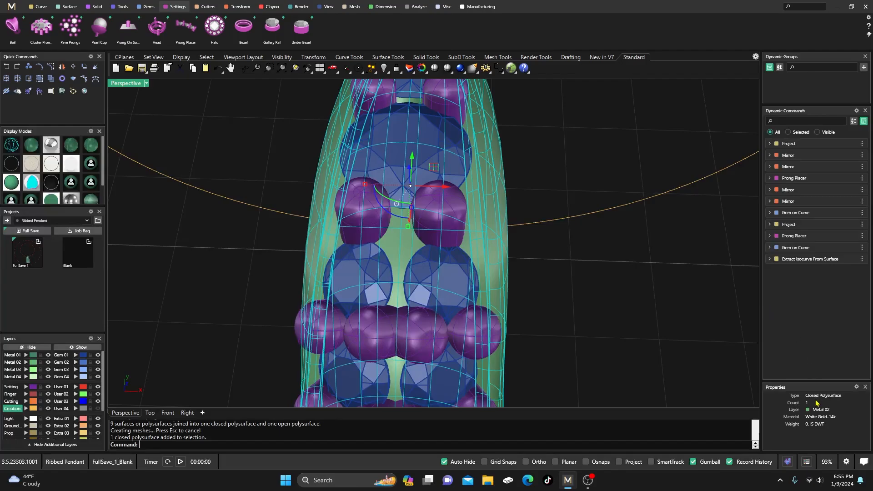
{"action": "left_click", "coordinate": [597, 183]}
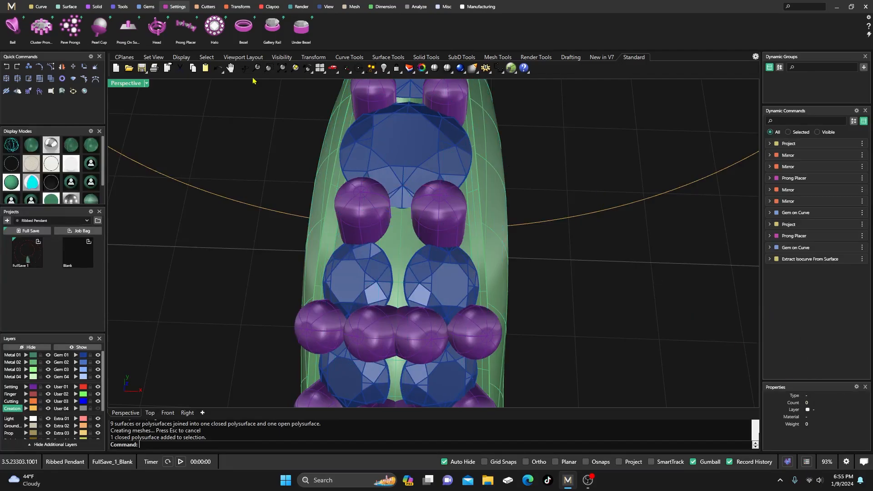
Place a Prong On Surface between the large gem's lower prongs and the paired gems, with diameter 0.45 and position U 0.63, V 0.5
{"action": "left_click", "coordinate": [128, 28]}
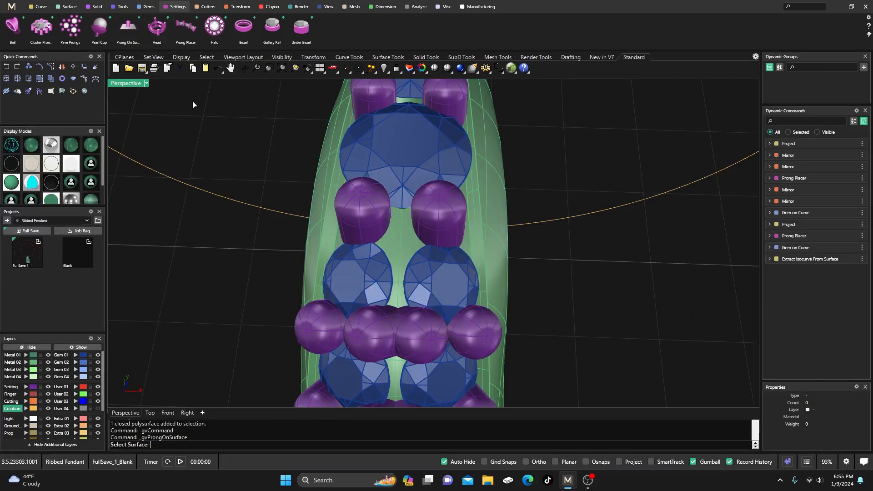
{"action": "left_click", "coordinate": [398, 262]}
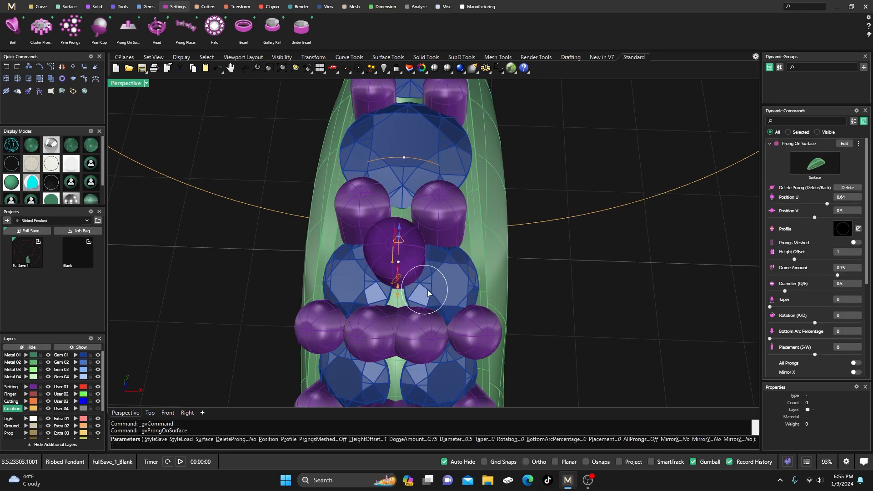
{"action": "right_click_drag", "start_coordinate": [430, 291], "coordinate": [440, 294]}
{"action": "scroll", "coordinate": [436, 296], "scroll_direction": "up", "scroll_amount": 5}
{"action": "scroll", "coordinate": [432, 289], "scroll_direction": "down", "scroll_amount": 5}
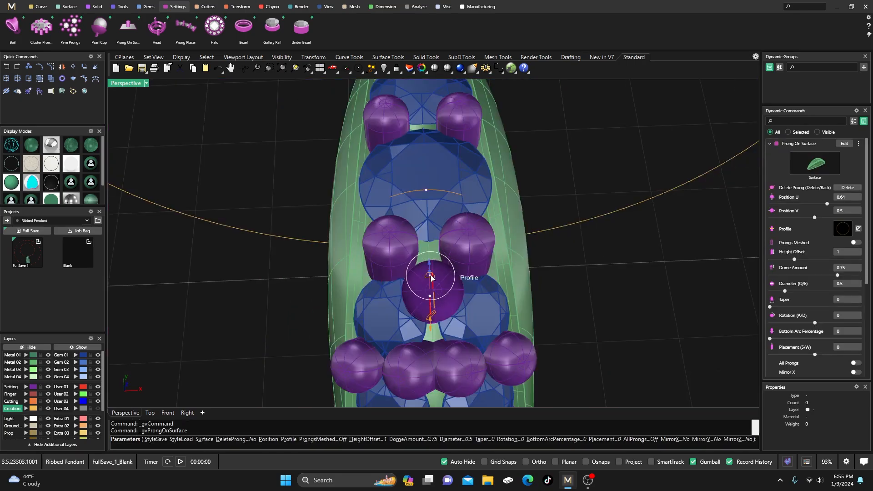
{"action": "left_click_drag", "start_coordinate": [429, 269], "coordinate": [432, 295]}
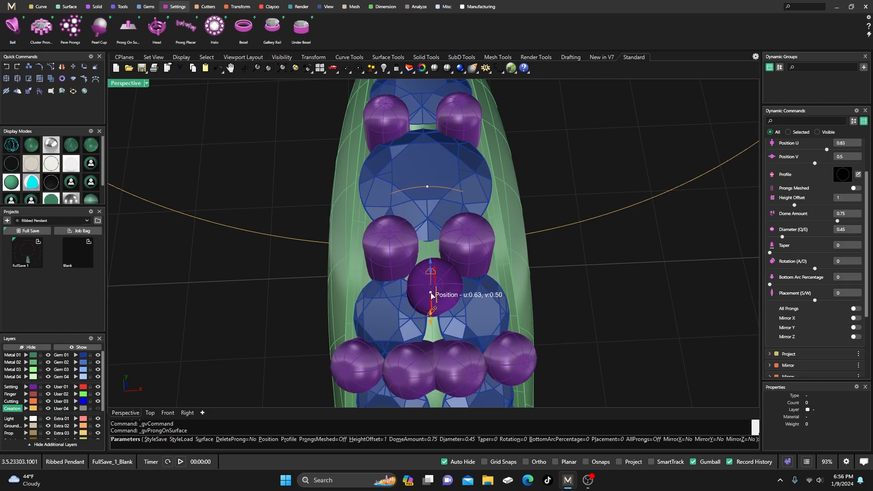
Lower the new filler prong's height offset to 0.35
{"action": "scroll", "coordinate": [431, 296], "scroll_direction": "down", "scroll_amount": 5}
{"action": "right_click_drag", "start_coordinate": [473, 373], "coordinate": [391, 279]}
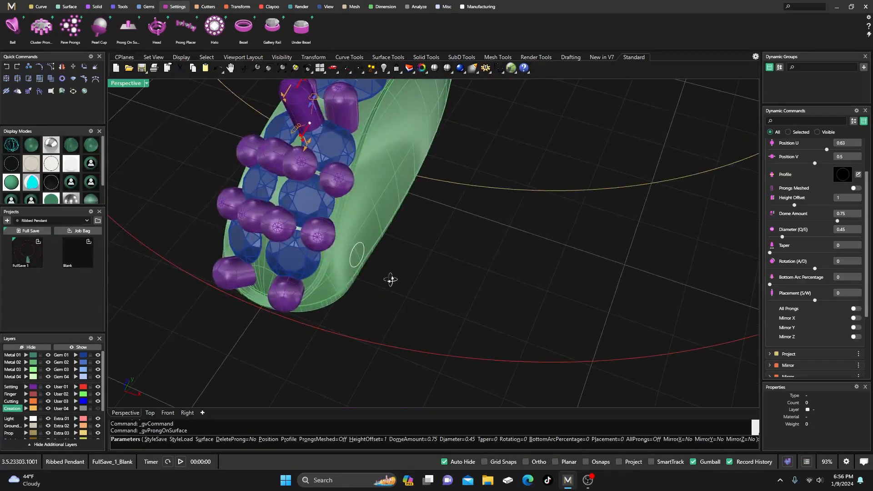
{"action": "left_click_drag", "start_coordinate": [282, 96], "coordinate": [301, 126]}
Add a second filler prong centered between the two lowest prongs at the rib's wide end and finish the prong command
{"action": "right_click_drag", "start_coordinate": [318, 166], "coordinate": [374, 181]}
{"action": "scroll", "coordinate": [412, 175], "scroll_direction": "down", "scroll_amount": 6}
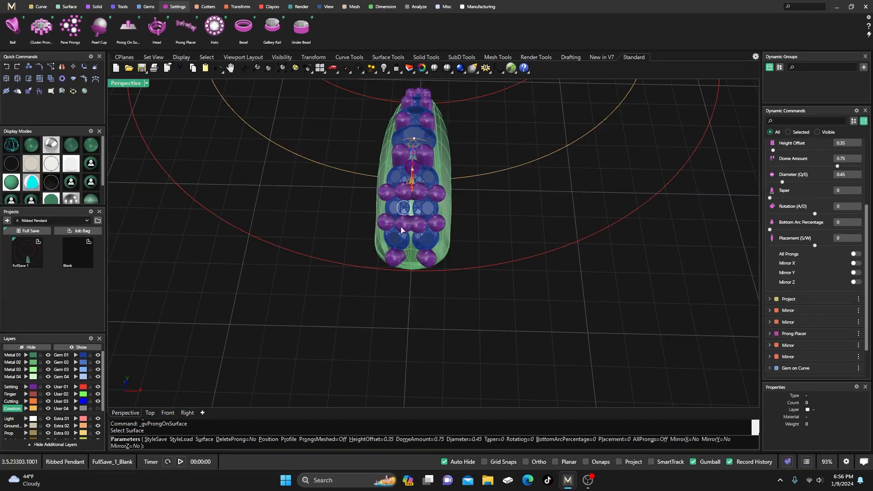
{"action": "right_click_drag", "start_coordinate": [401, 314], "coordinate": [402, 266]}
{"action": "scroll", "coordinate": [416, 204], "scroll_direction": "up", "scroll_amount": 12}
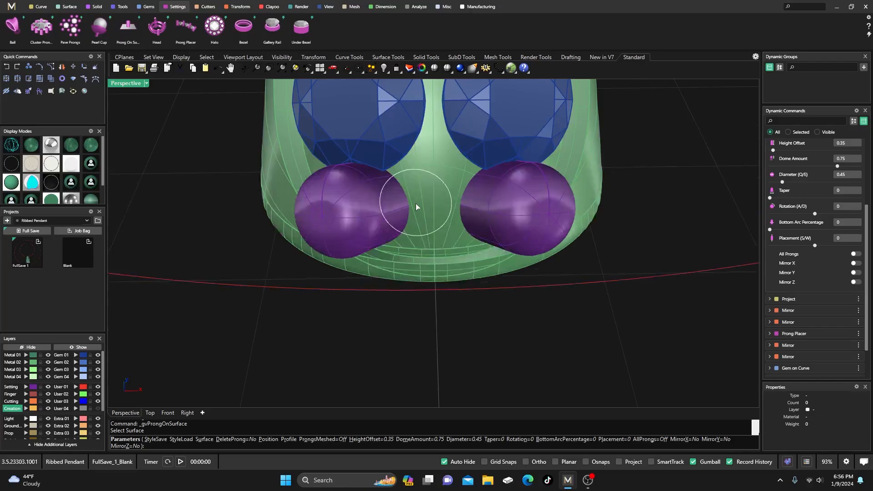
{"action": "left_click", "coordinate": [432, 160]}
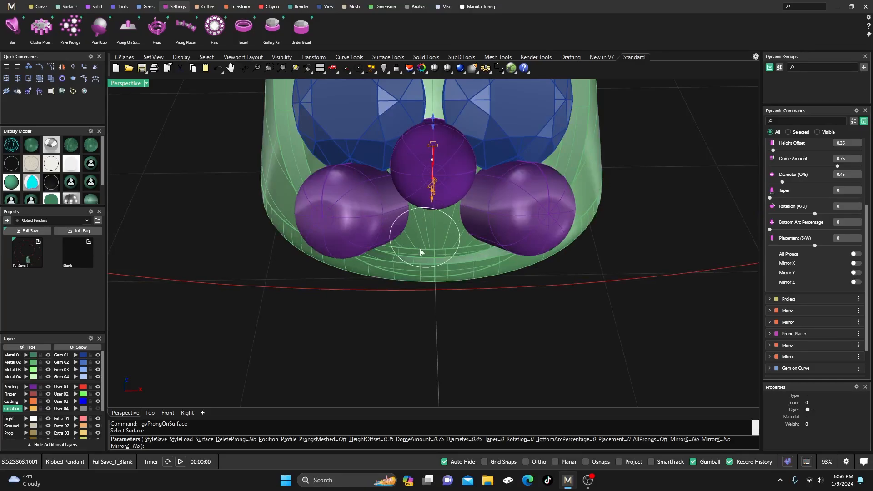
{"action": "key", "text": "Return"}
{"action": "scroll", "coordinate": [398, 281], "scroll_direction": "down", "scroll_amount": 10}
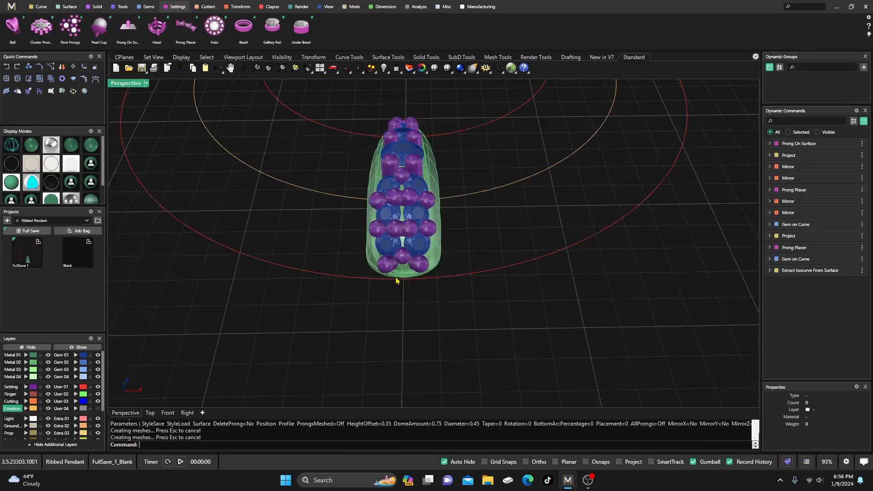
Select the middle circle and restore the four-viewport layout
{"action": "right_click_drag", "start_coordinate": [405, 227], "coordinate": [393, 251]}
{"action": "left_click", "coordinate": [328, 293]}
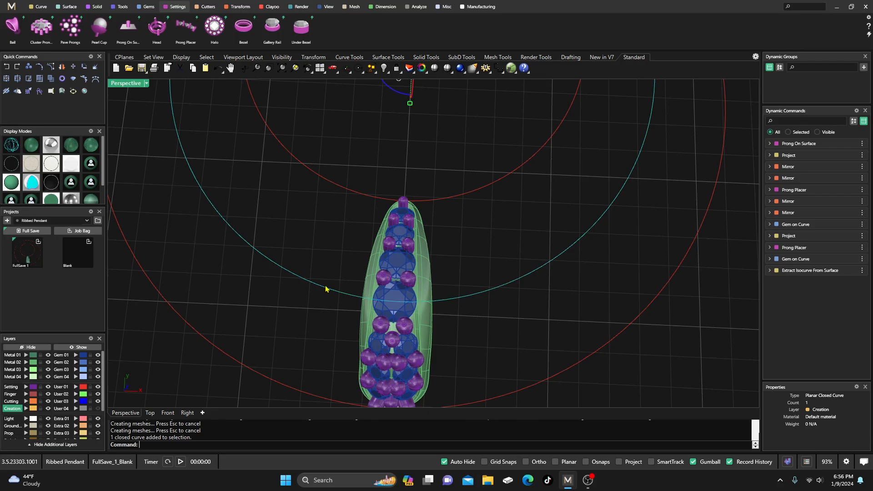
{"action": "scroll", "coordinate": [248, 259], "scroll_direction": "down", "scroll_amount": 5}
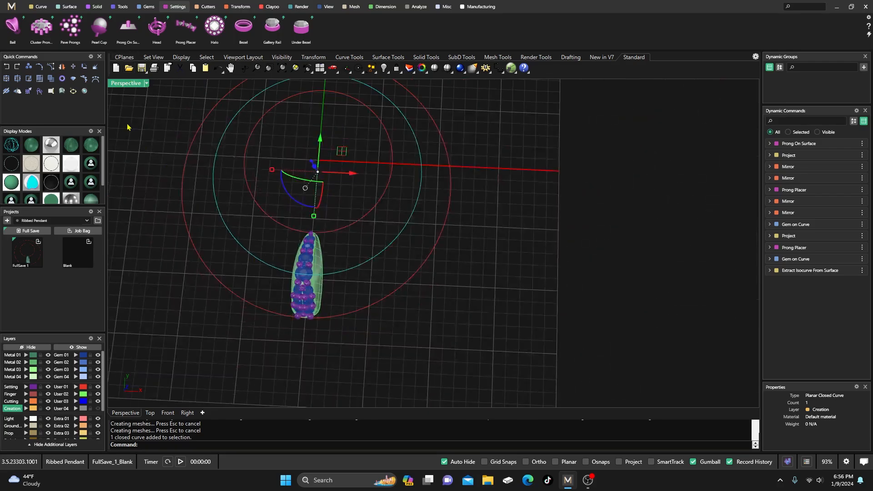
{"action": "double_click", "coordinate": [125, 83]}
{"action": "scroll", "coordinate": [273, 209], "scroll_direction": "down", "scroll_amount": 5}
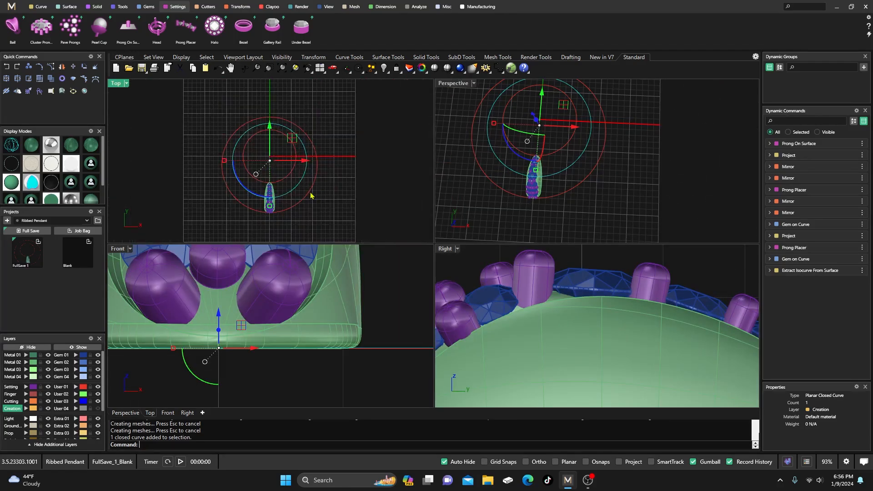
{"action": "scroll", "coordinate": [268, 209], "scroll_direction": "up", "scroll_amount": 3}
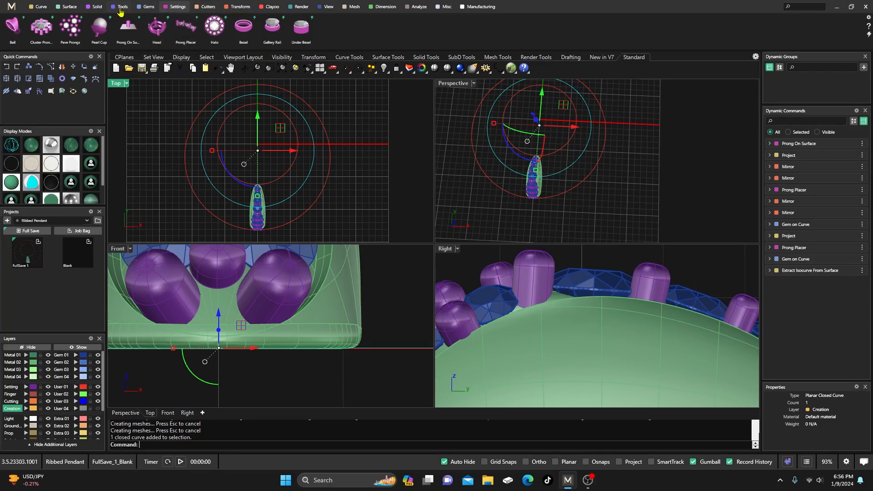
Distribute objects along the middle circle with Object On Curve, from start position about 0.05 to end position 0.5
{"action": "left_click", "coordinate": [97, 9]}
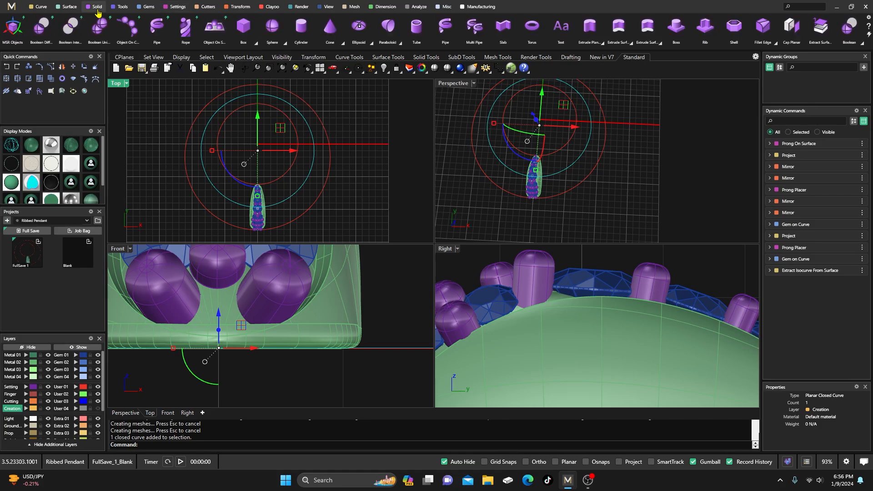
{"action": "left_click", "coordinate": [129, 28]}
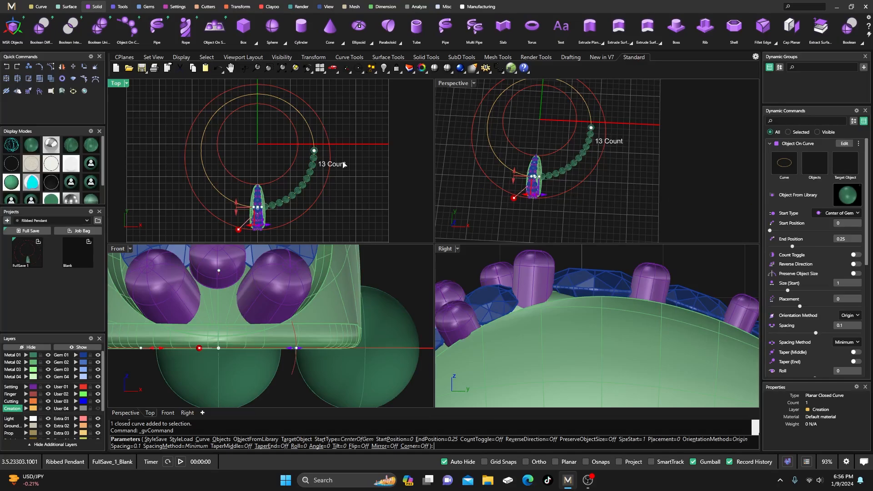
{"action": "left_click_drag", "start_coordinate": [316, 157], "coordinate": [258, 93]}
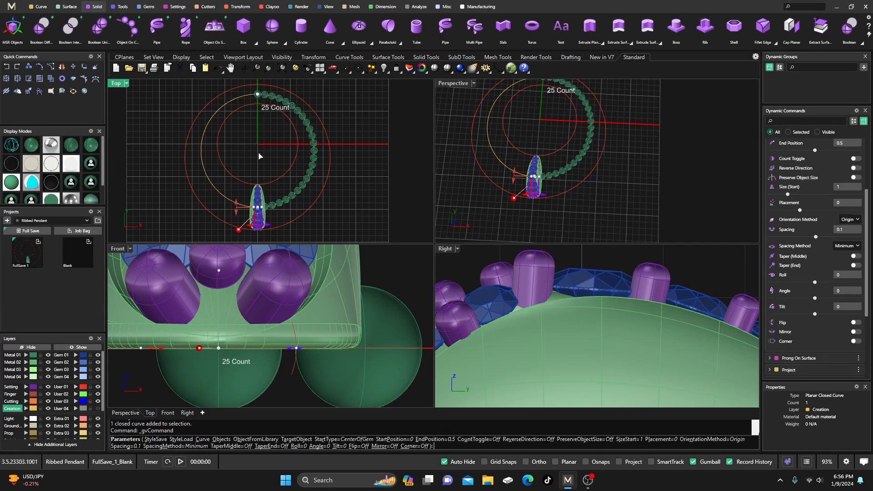
{"action": "scroll", "coordinate": [259, 212], "scroll_direction": "up", "scroll_amount": 3}
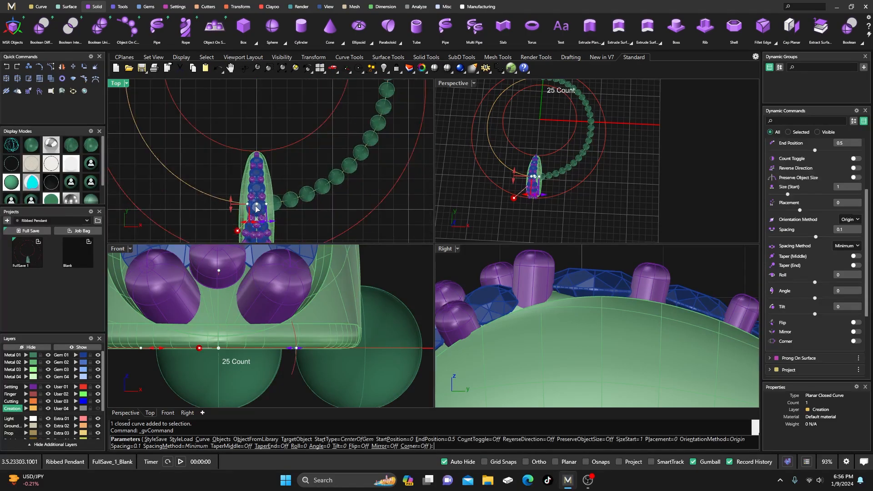
{"action": "left_click_drag", "start_coordinate": [257, 208], "coordinate": [310, 207]}
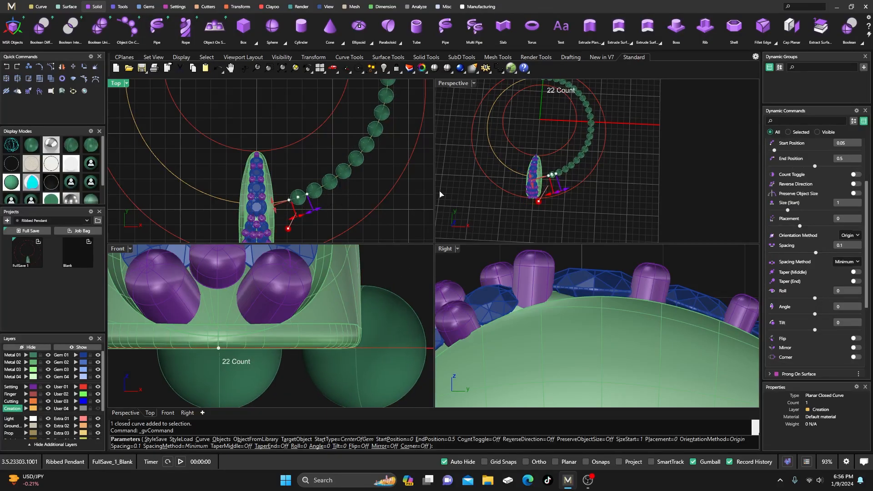
{"action": "scroll", "coordinate": [805, 223], "scroll_direction": "up", "scroll_amount": 3}
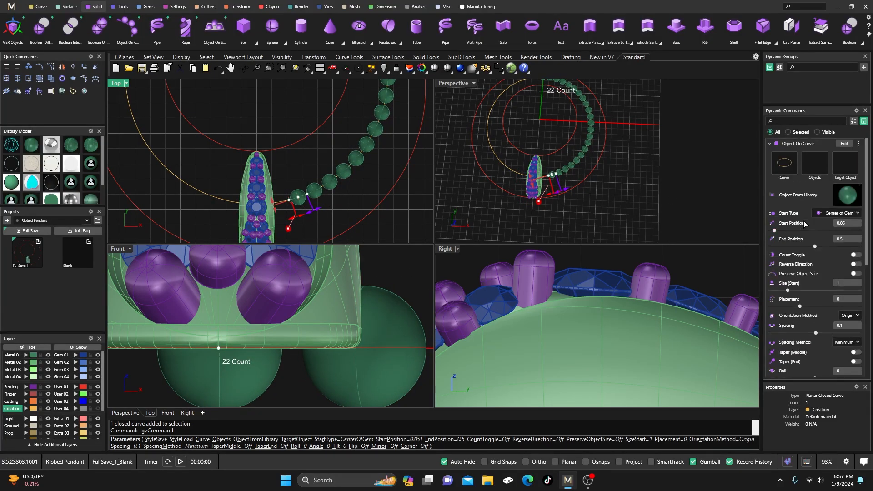
Replace the spheres on the curve with the "ribbed style" library object and set the orientation method to Down
{"action": "left_click", "coordinate": [841, 202]}
{"action": "scroll", "coordinate": [306, 395], "scroll_direction": "down", "scroll_amount": 3}
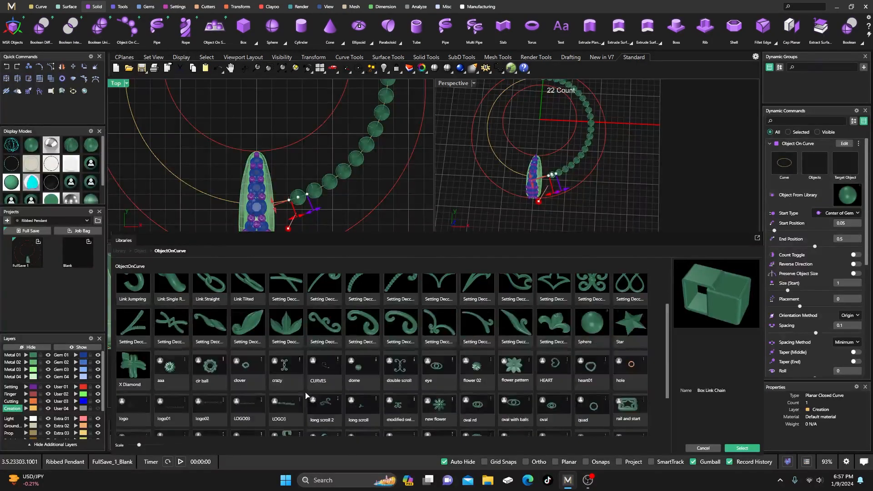
{"action": "scroll", "coordinate": [305, 395], "scroll_direction": "down", "scroll_amount": 2}
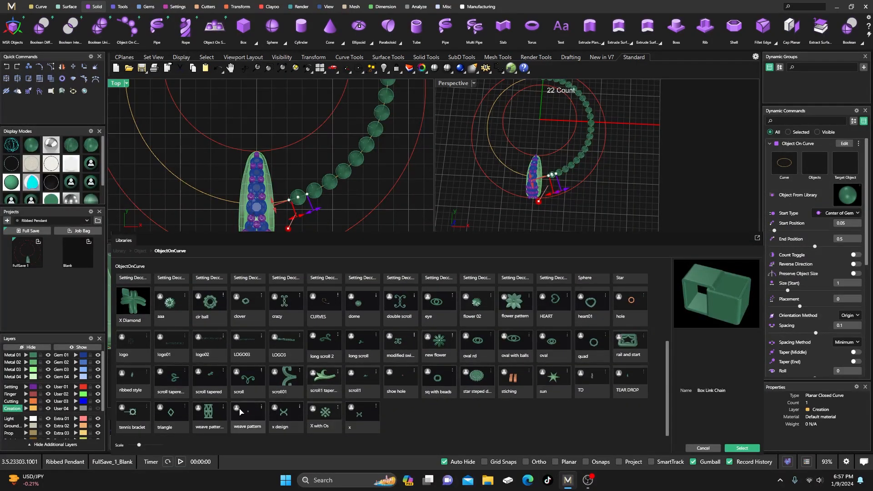
{"action": "double_click", "coordinate": [132, 382]}
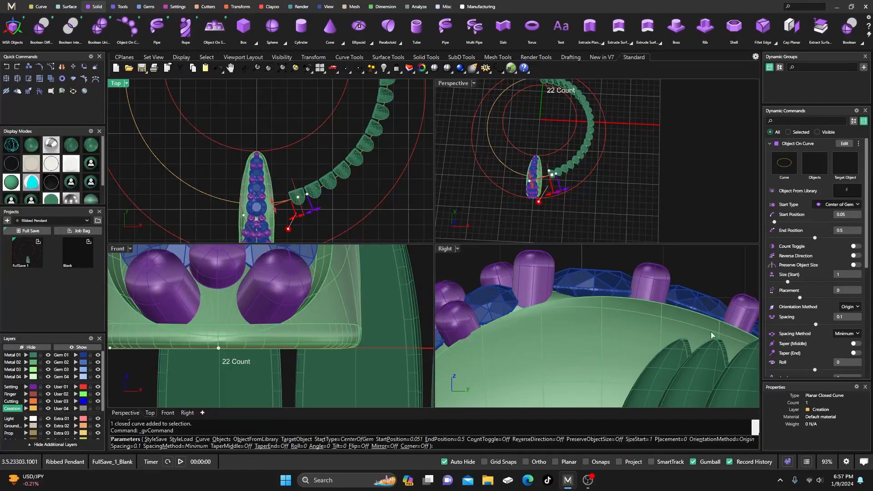
{"action": "left_click", "coordinate": [848, 306]}
{"action": "left_click", "coordinate": [847, 323]}
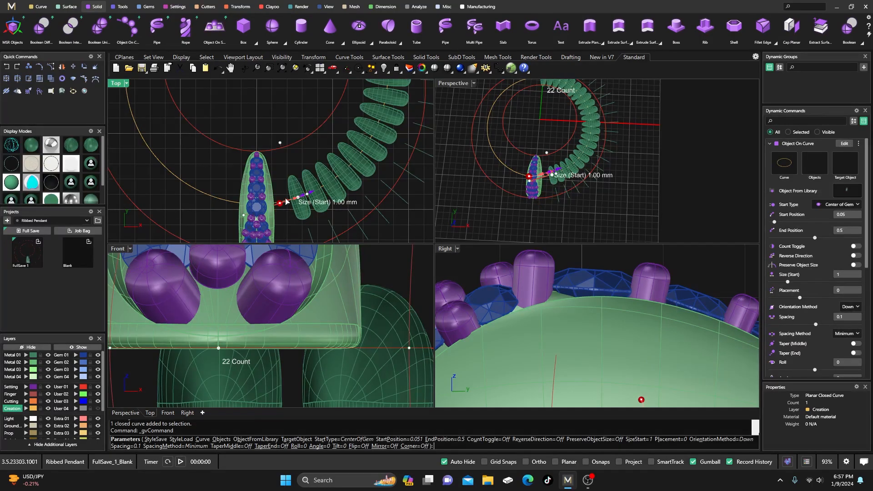
{"action": "scroll", "coordinate": [296, 203], "scroll_direction": "up", "scroll_amount": 2}
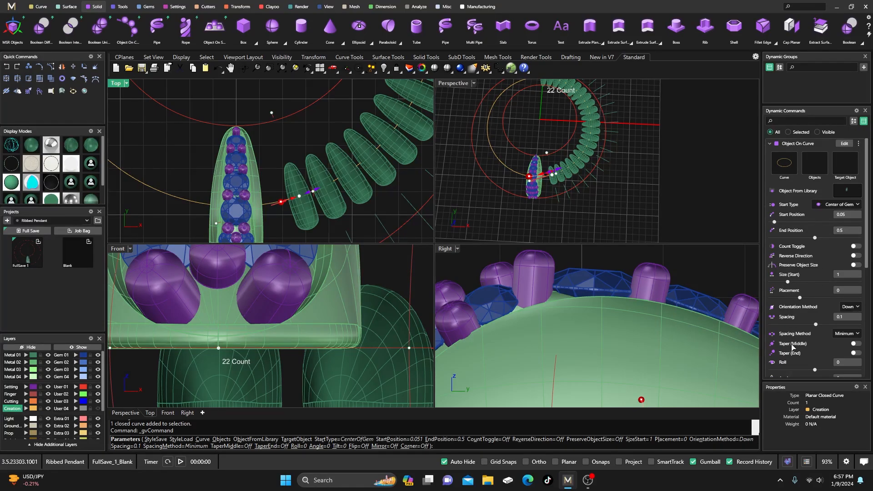
Turn on the end taper for the ribs on the curve and set their start size to 2.29 mm
{"action": "left_click", "coordinate": [853, 353]}
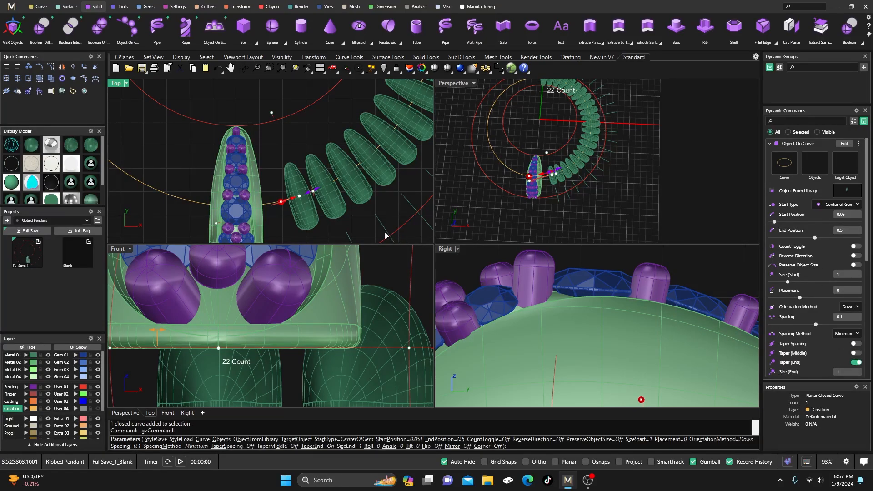
{"action": "mouse_move", "coordinate": [289, 202]}
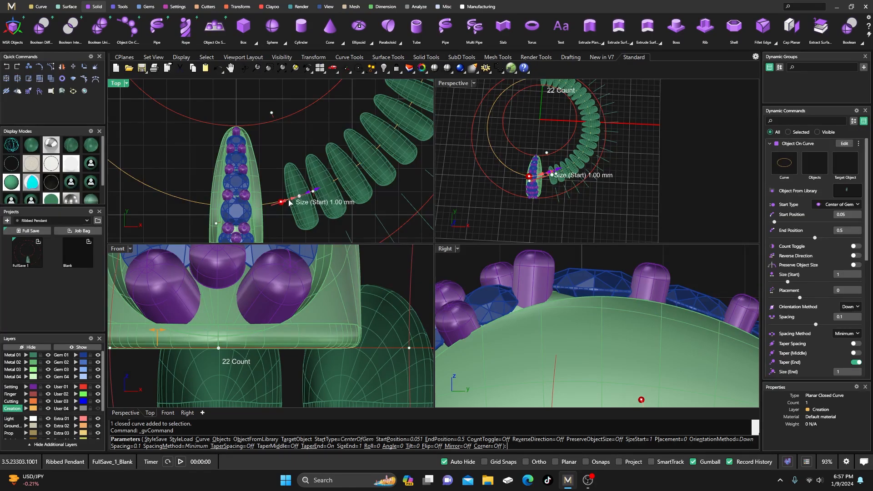
{"action": "left_click_drag", "start_coordinate": [289, 202], "coordinate": [258, 205]}
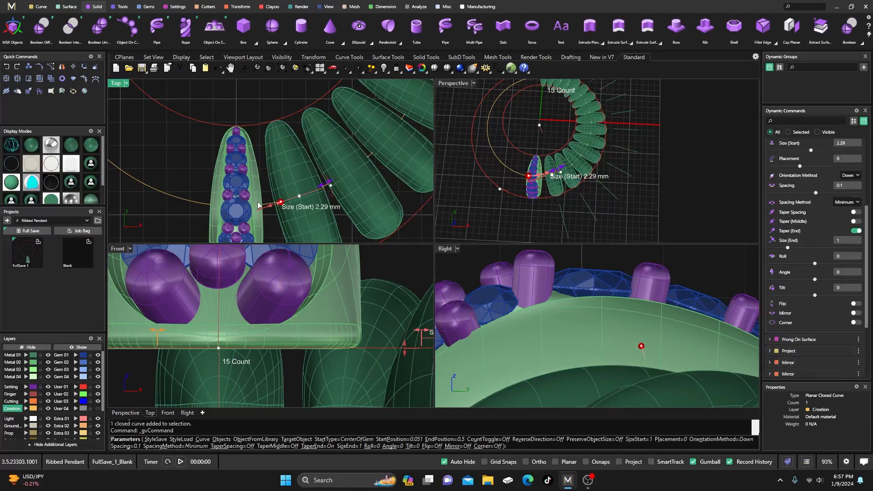
Move the first rib closer to the gem-set rib with start position 0.037 and set the spacing to -0.36 so the ribs overlap
{"action": "scroll", "coordinate": [279, 134], "scroll_direction": "down", "scroll_amount": 4}
{"action": "mouse_move", "coordinate": [318, 191]}
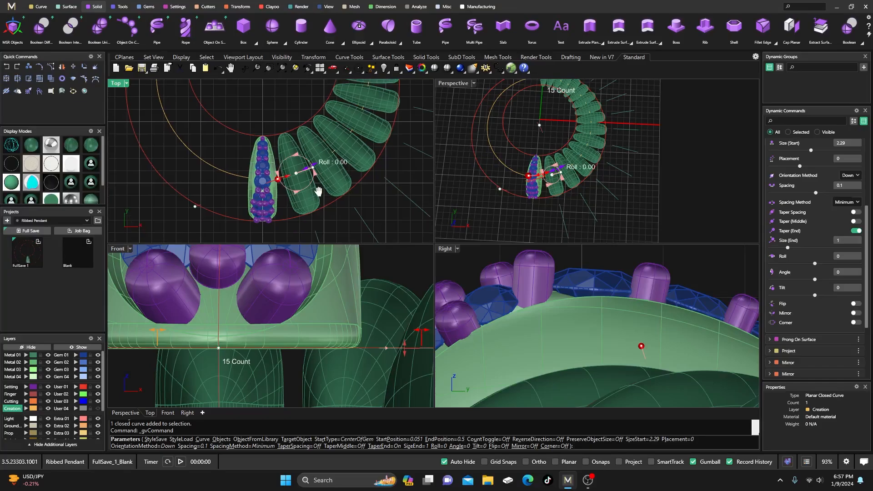
{"action": "right_click_drag", "start_coordinate": [318, 191], "coordinate": [319, 236]}
{"action": "right_click_drag", "start_coordinate": [291, 149], "coordinate": [305, 220]}
{"action": "right_click_drag", "start_coordinate": [289, 132], "coordinate": [302, 193]}
{"action": "mouse_move", "coordinate": [319, 149]}
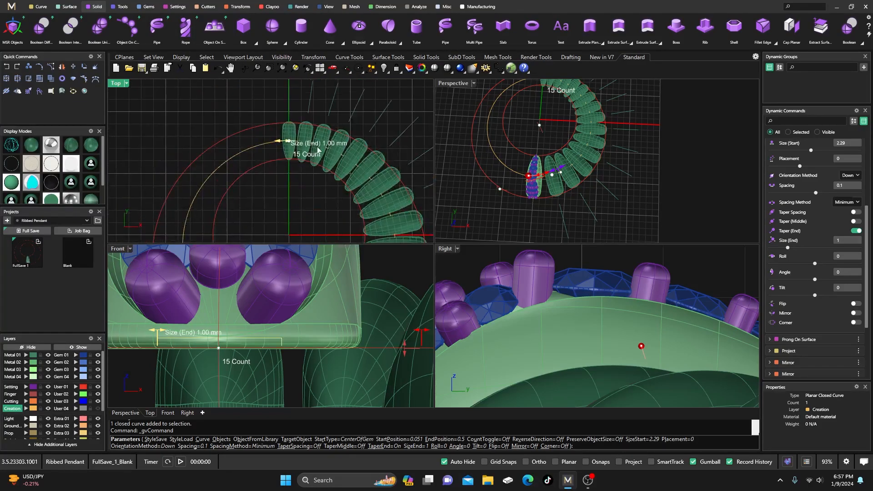
{"action": "scroll", "coordinate": [309, 149], "scroll_direction": "down", "scroll_amount": 8}
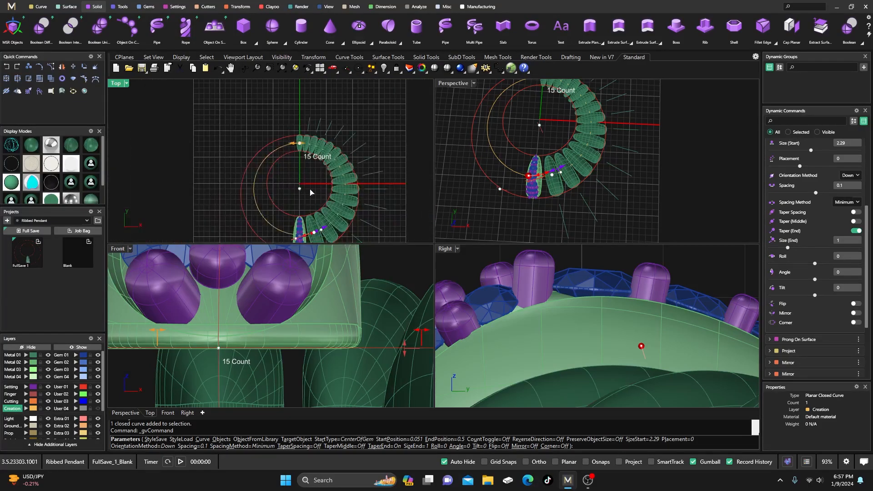
{"action": "right_click_drag", "start_coordinate": [310, 191], "coordinate": [293, 135]}
{"action": "scroll", "coordinate": [296, 178], "scroll_direction": "up", "scroll_amount": 4}
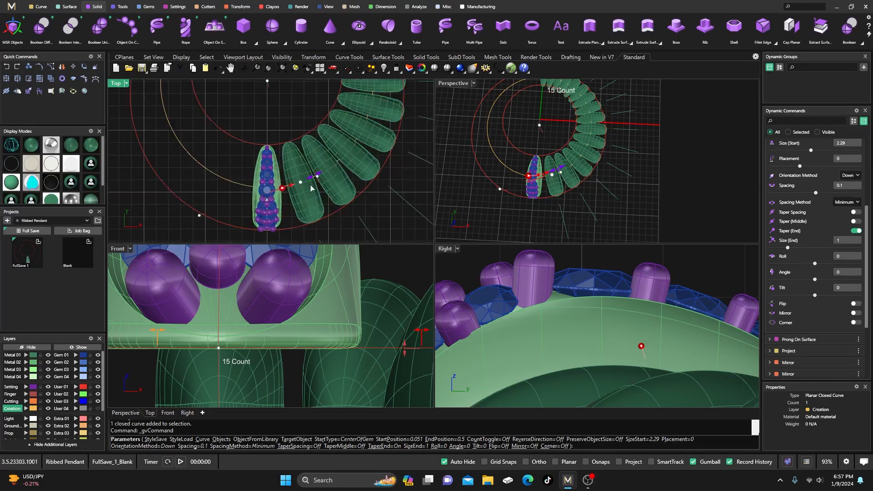
{"action": "mouse_move", "coordinate": [304, 184]}
{"action": "left_mouse_down"}
{"action": "mouse_move", "coordinate": [291, 184]}
{"action": "mouse_move", "coordinate": [301, 182]}
{"action": "left_mouse_up"}
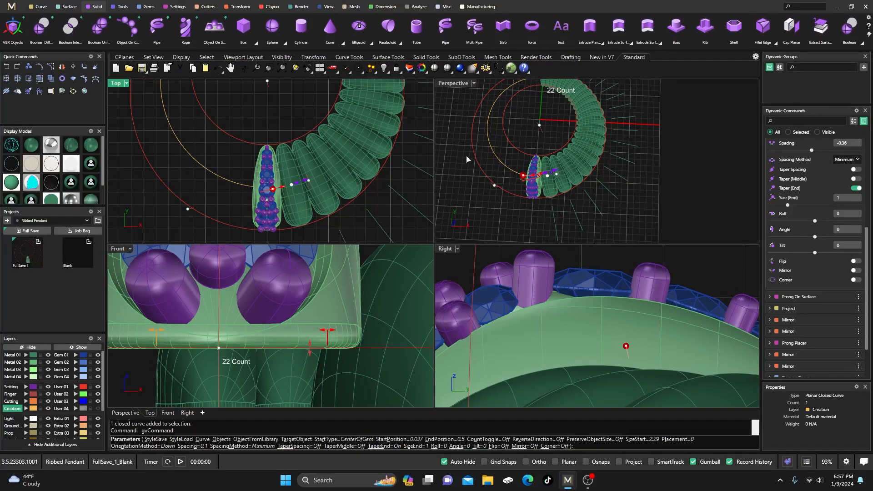
Inspect and accept the tapered rib array in the maximized Perspective viewport, and select the generated ribs
{"action": "double_click", "coordinate": [453, 84]}
{"action": "right_click_drag", "start_coordinate": [485, 285], "coordinate": [393, 186]}
{"action": "scroll", "coordinate": [365, 181], "scroll_direction": "up", "scroll_amount": 4}
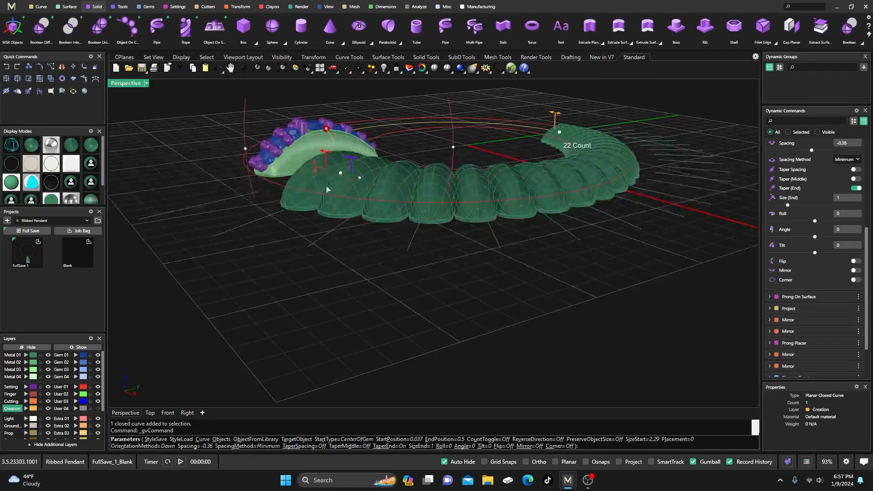
{"action": "right_click_drag", "start_coordinate": [332, 175], "coordinate": [380, 189]}
{"action": "scroll", "coordinate": [297, 190], "scroll_direction": "up", "scroll_amount": 4}
{"action": "right_click_drag", "start_coordinate": [296, 190], "coordinate": [244, 164]}
{"action": "right_click_drag", "start_coordinate": [526, 212], "coordinate": [498, 227]}
{"action": "right_click_drag", "start_coordinate": [472, 227], "coordinate": [501, 252]}
{"action": "scroll", "coordinate": [502, 253], "scroll_direction": "up", "scroll_amount": 3}
{"action": "scroll", "coordinate": [494, 246], "scroll_direction": "down", "scroll_amount": 5}
{"action": "right_click", "coordinate": [491, 247]}
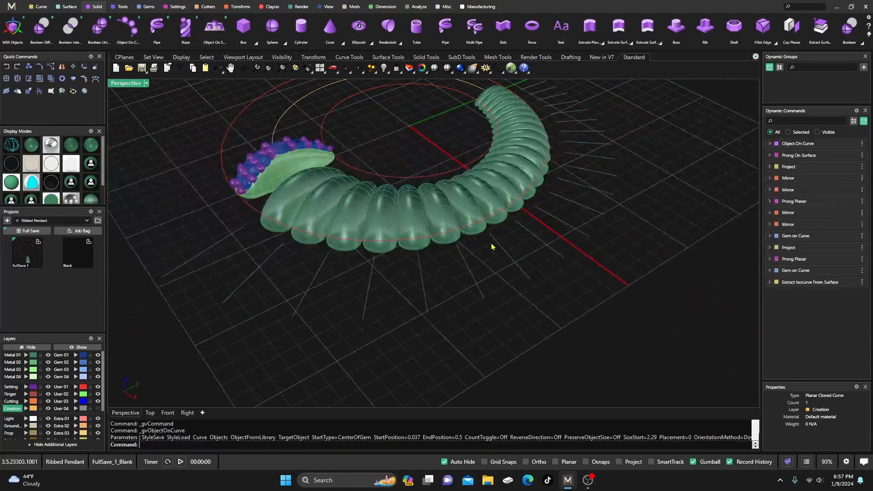
{"action": "left_click", "coordinate": [343, 227]}
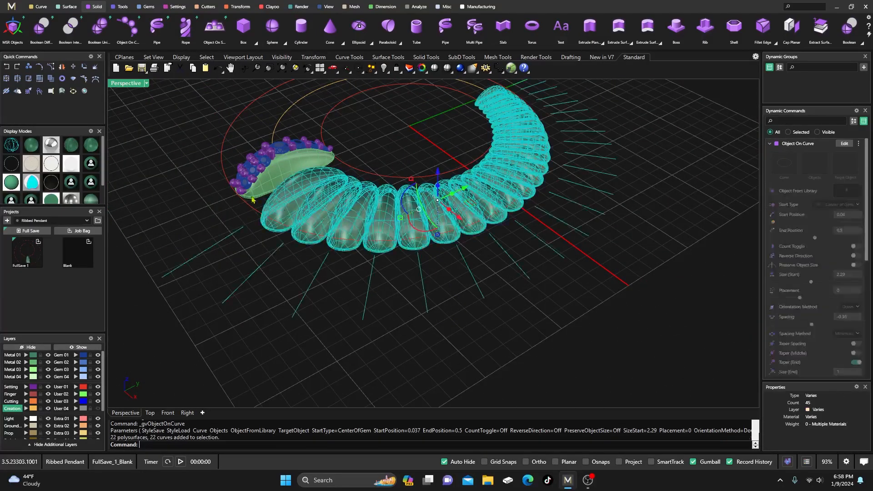
Move all the radial guide curves around the tapered ribs to the Extra 01 layer and hide that layer
{"action": "right_click_drag", "start_coordinate": [206, 216], "coordinate": [215, 221]}
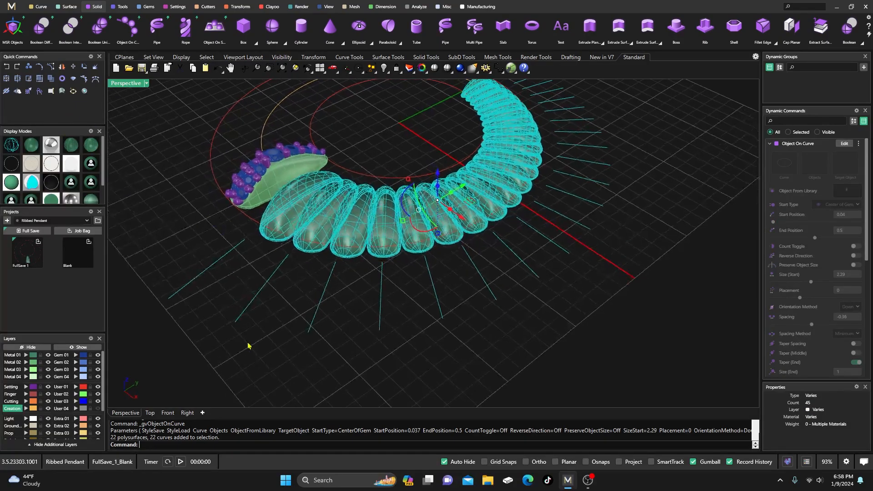
{"action": "left_click", "coordinate": [250, 343]}
{"action": "left_click_drag", "start_coordinate": [259, 346], "coordinate": [169, 266]}
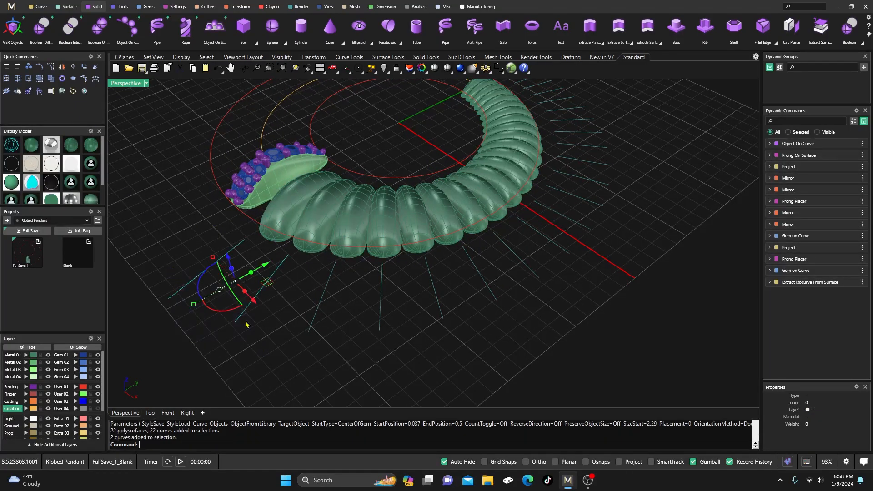
{"action": "left_click_drag", "start_coordinate": [384, 353], "coordinate": [322, 315]}
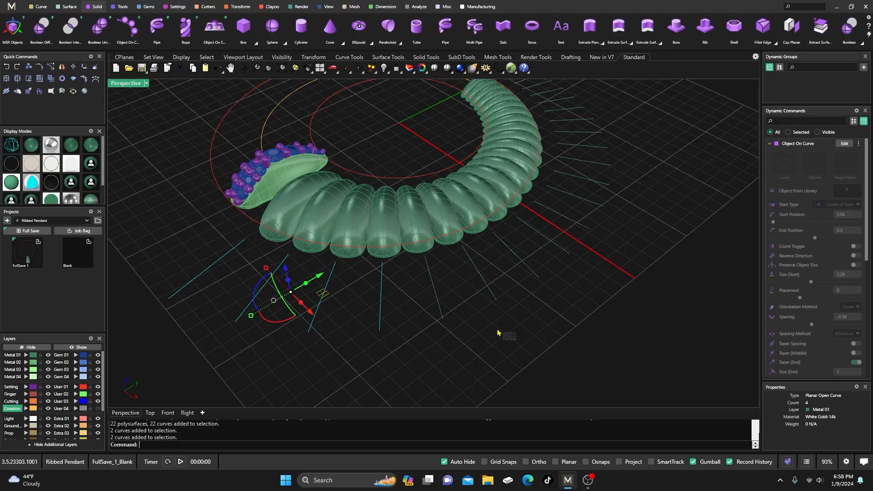
{"action": "left_click_drag", "start_coordinate": [517, 341], "coordinate": [363, 304]}
{"action": "left_click_drag", "start_coordinate": [565, 297], "coordinate": [520, 259]}
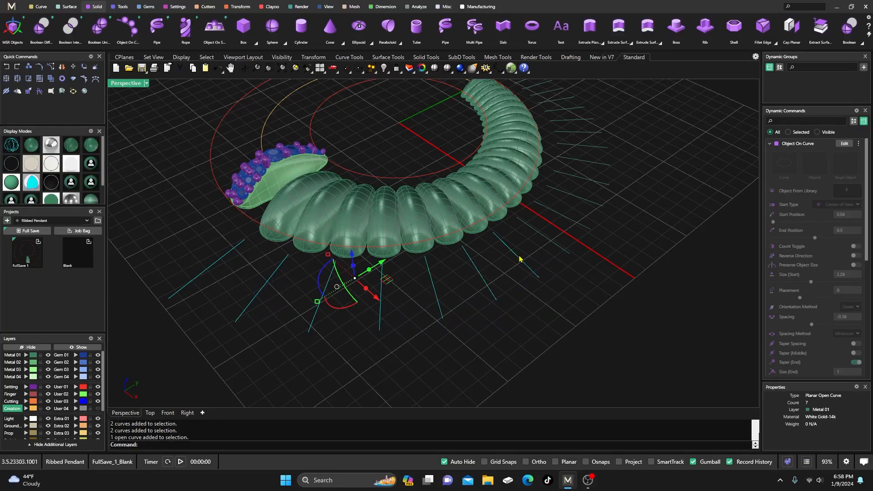
{"action": "left_click_drag", "start_coordinate": [616, 278], "coordinate": [554, 198]}
{"action": "left_click_drag", "start_coordinate": [672, 219], "coordinate": [591, 128]}
{"action": "scroll", "coordinate": [609, 210], "scroll_direction": "down", "scroll_amount": 3}
{"action": "scroll", "coordinate": [630, 210], "scroll_direction": "up", "scroll_amount": 4}
{"action": "left_click_drag", "start_coordinate": [629, 210], "coordinate": [586, 158]}
{"action": "left_click_drag", "start_coordinate": [524, 120], "coordinate": [610, 126]}
{"action": "left_click_drag", "start_coordinate": [604, 164], "coordinate": [531, 150], "text": "shift"}
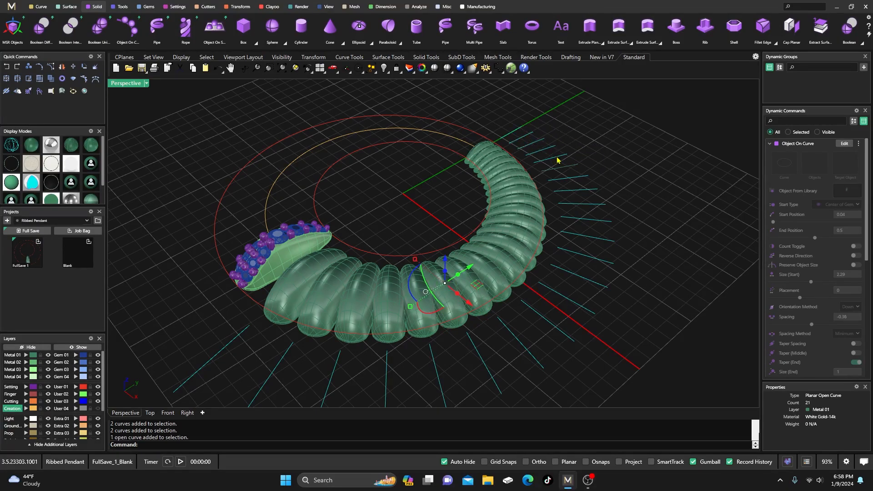
{"action": "left_click_drag", "start_coordinate": [617, 151], "coordinate": [562, 182], "text": "shift"}
{"action": "left_click", "coordinate": [76, 419]}
{"action": "left_click", "coordinate": [98, 418]}
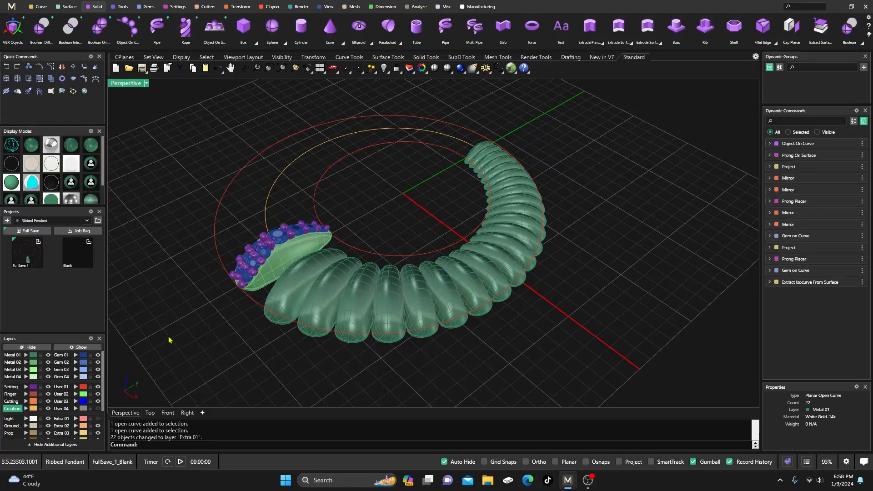
Check which ribs are selected together in the array, clear the selection and restore the four-viewport layout
{"action": "left_click", "coordinate": [350, 273]}
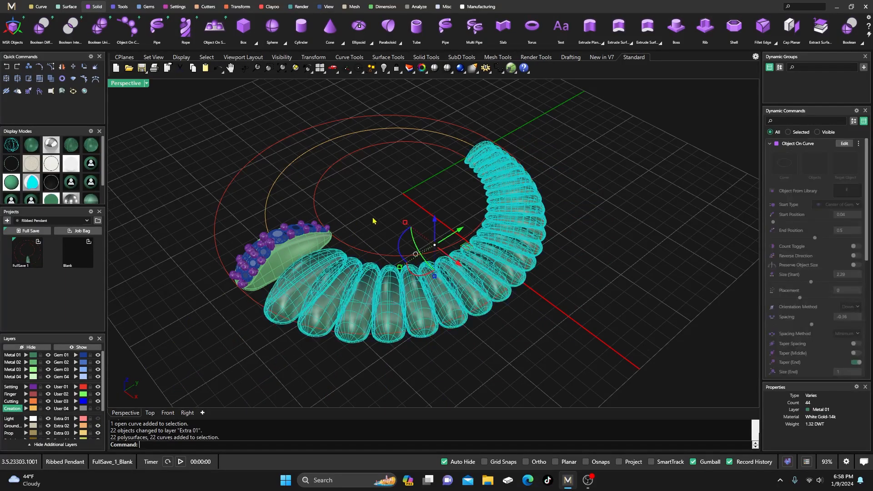
{"action": "left_click", "coordinate": [368, 219]}
{"action": "left_click", "coordinate": [328, 286]}
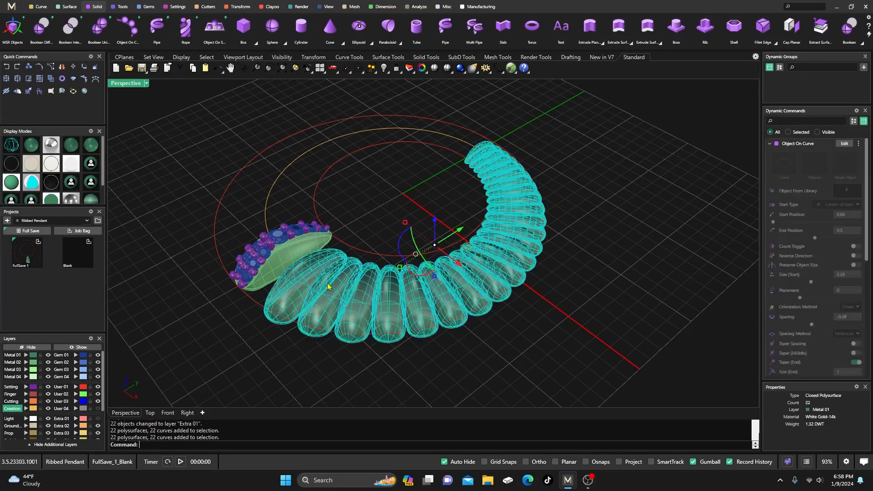
{"action": "left_click", "coordinate": [126, 105]}
{"action": "double_click", "coordinate": [126, 84]}
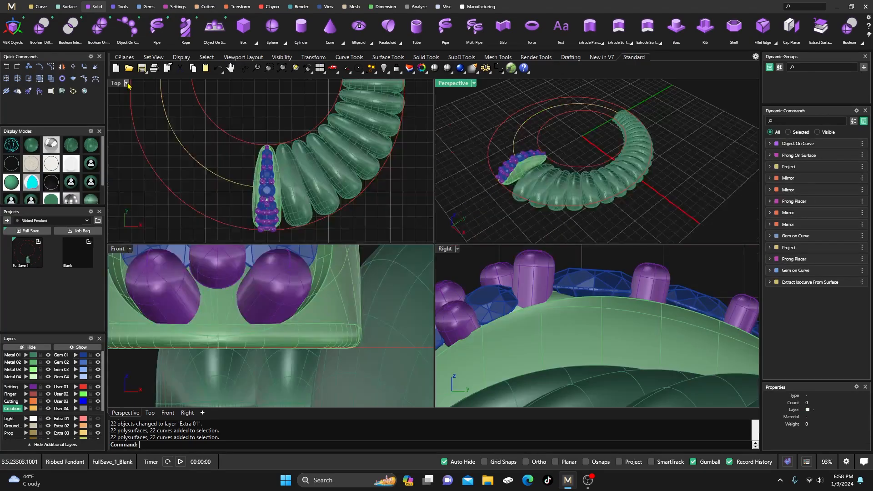
In the maximized Right view, align the bottoms of the Metal 01 ribs to the gem-set rib's base using object snaps
{"action": "left_click", "coordinate": [237, 7]}
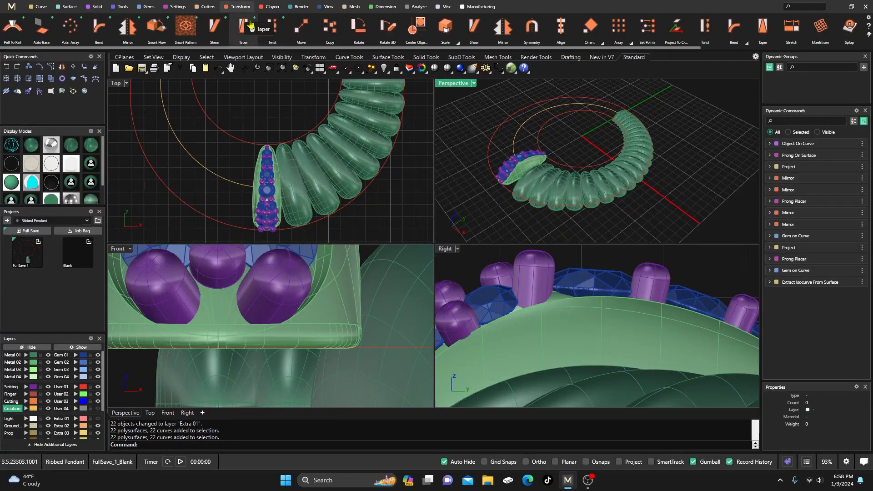
{"action": "left_click", "coordinate": [560, 27]}
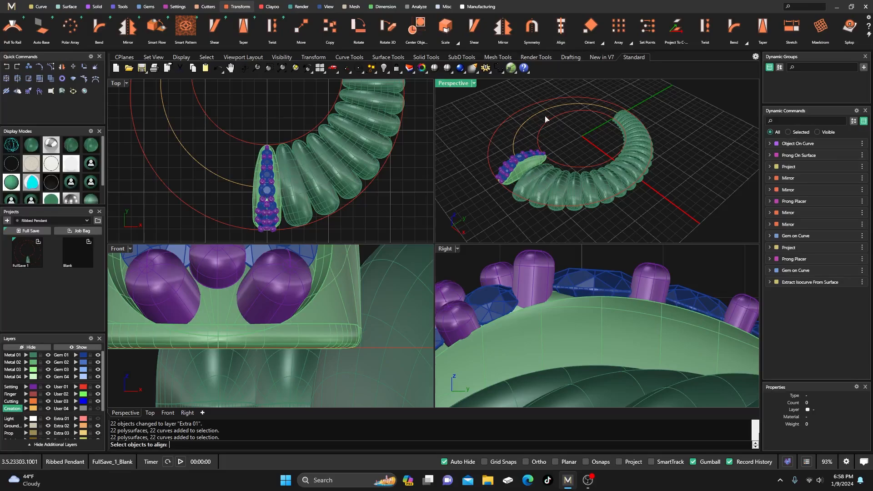
{"action": "double_click", "coordinate": [445, 252]}
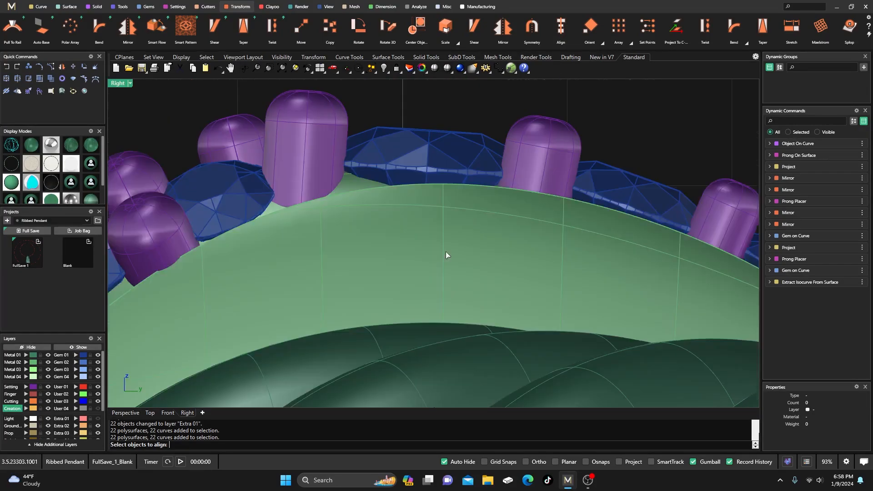
{"action": "scroll", "coordinate": [457, 234], "scroll_direction": "down", "scroll_amount": 5}
{"action": "right_click_drag", "start_coordinate": [457, 211], "coordinate": [350, 191]}
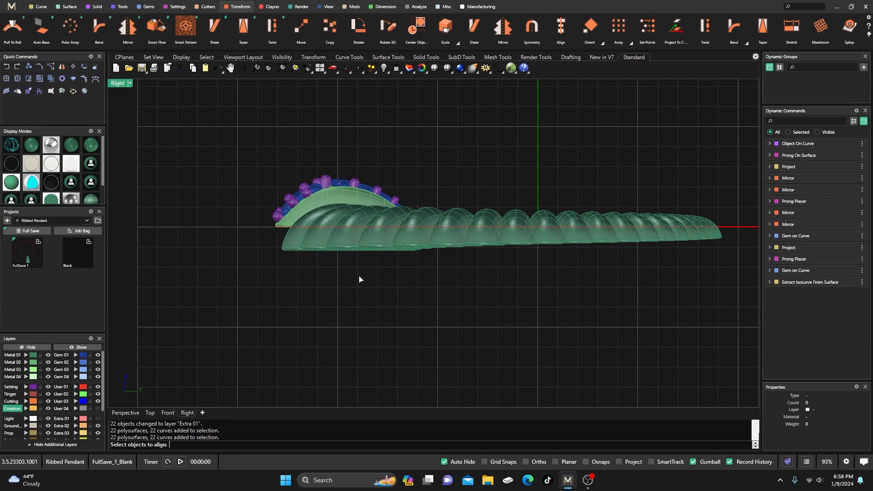
{"action": "left_click", "coordinate": [34, 355]}
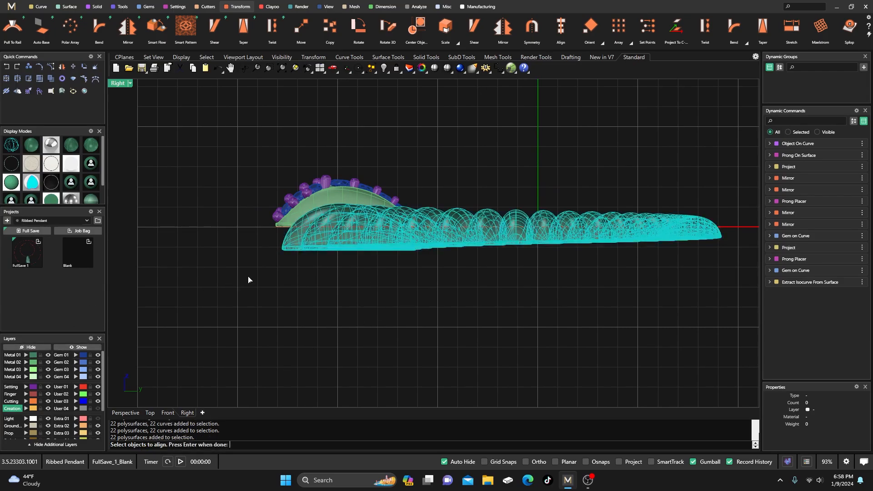
{"action": "key", "text": "Return"}
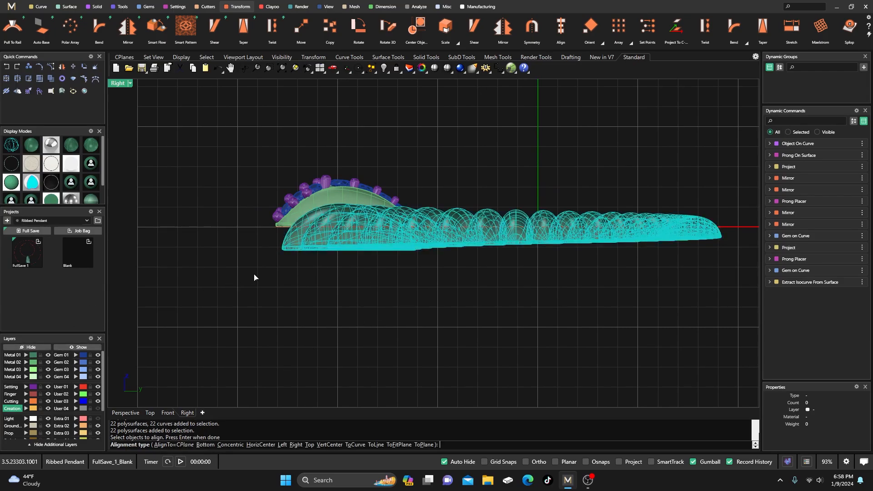
{"action": "left_click", "coordinate": [205, 444]}
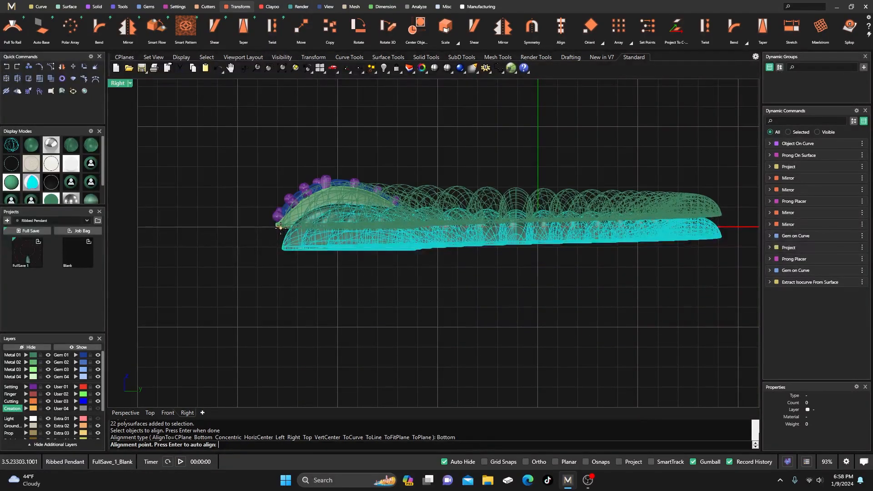
{"action": "scroll", "coordinate": [279, 228], "scroll_direction": "up", "scroll_amount": 5}
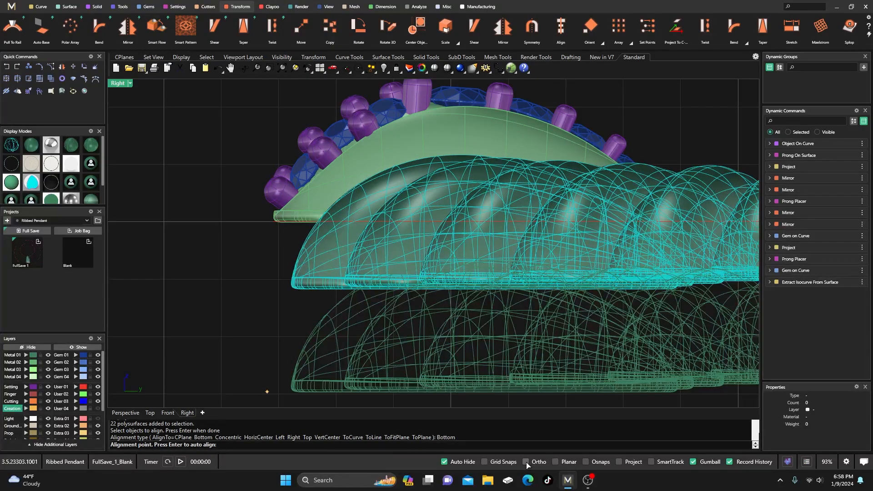
{"action": "left_click", "coordinate": [586, 462]}
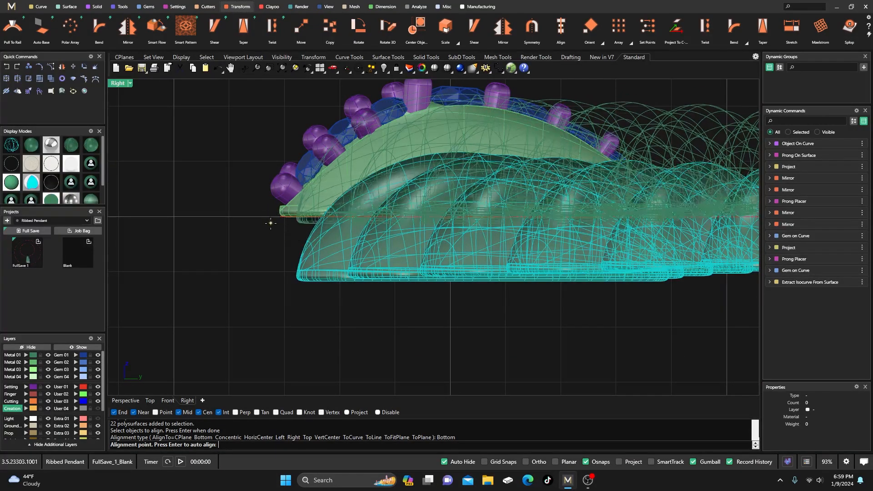
{"action": "scroll", "coordinate": [277, 219], "scroll_direction": "up", "scroll_amount": 2}
{"action": "scroll", "coordinate": [277, 219], "scroll_direction": "up", "scroll_amount": 4}
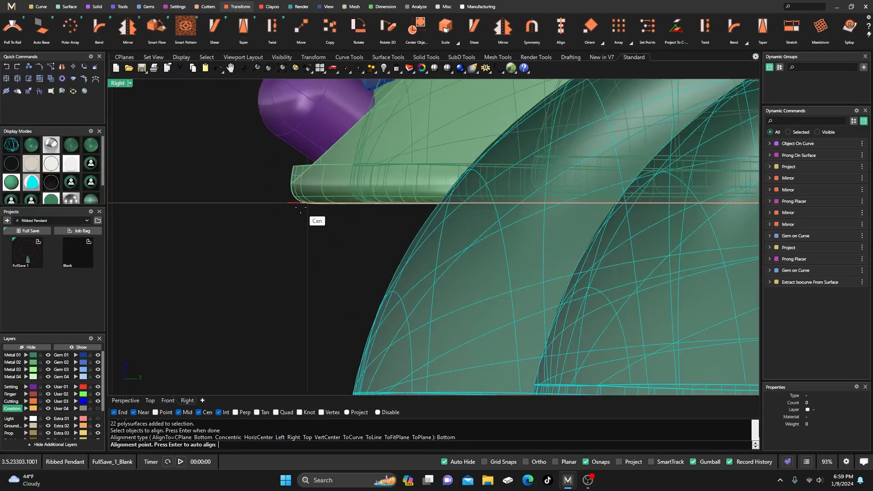
{"action": "left_click", "coordinate": [298, 209]}
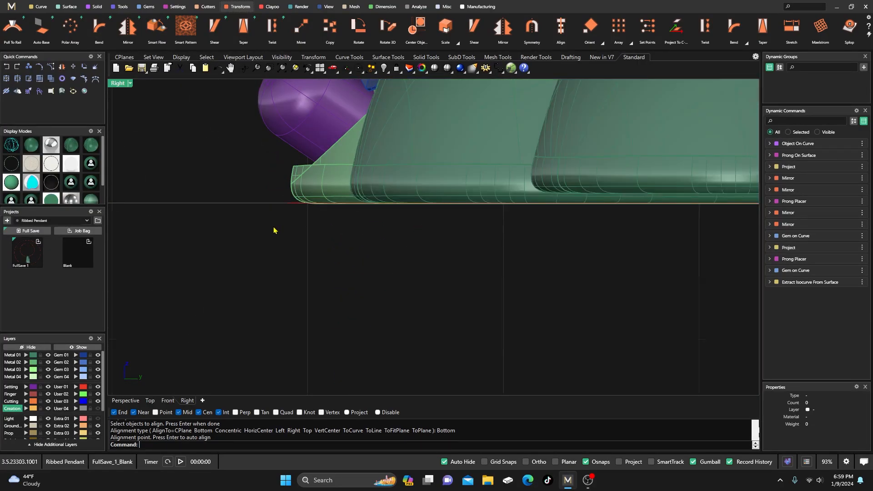
Try to align the bottoms of the Metal 01 ribs again using the automatic alignment point
{"action": "scroll", "coordinate": [274, 230], "scroll_direction": "down", "scroll_amount": 8}
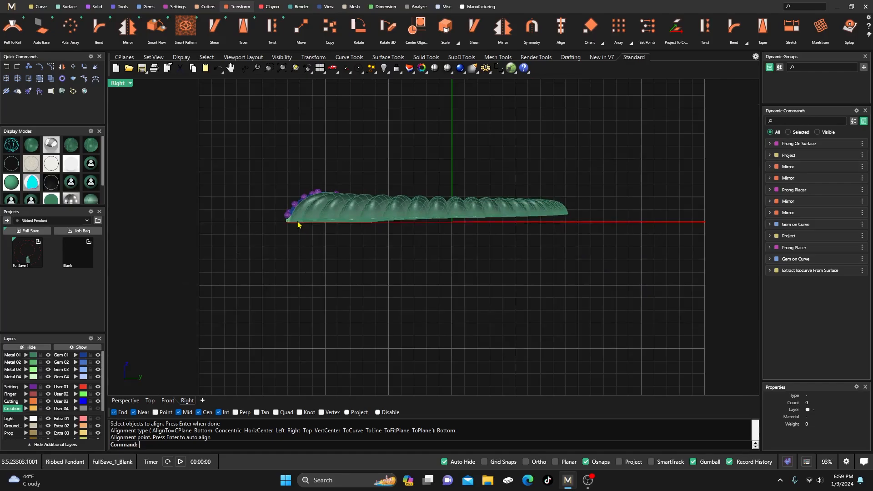
{"action": "scroll", "coordinate": [429, 216], "scroll_direction": "up", "scroll_amount": 4}
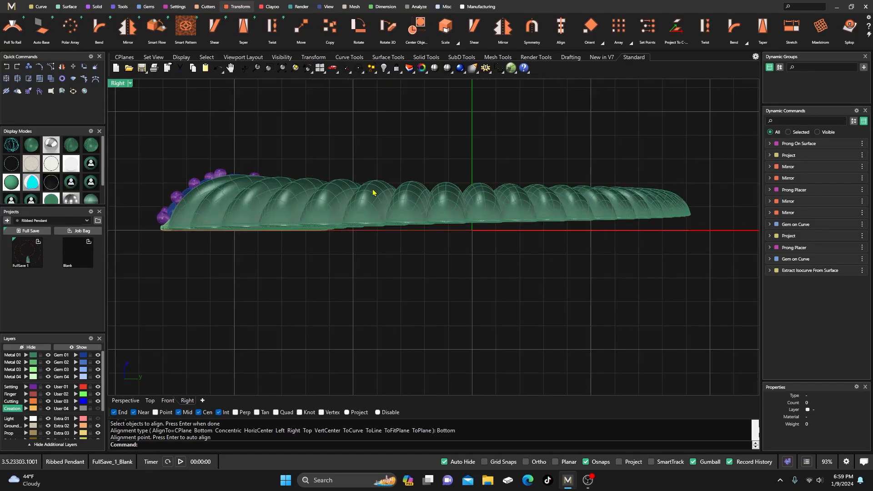
{"action": "key", "text": "Return"}
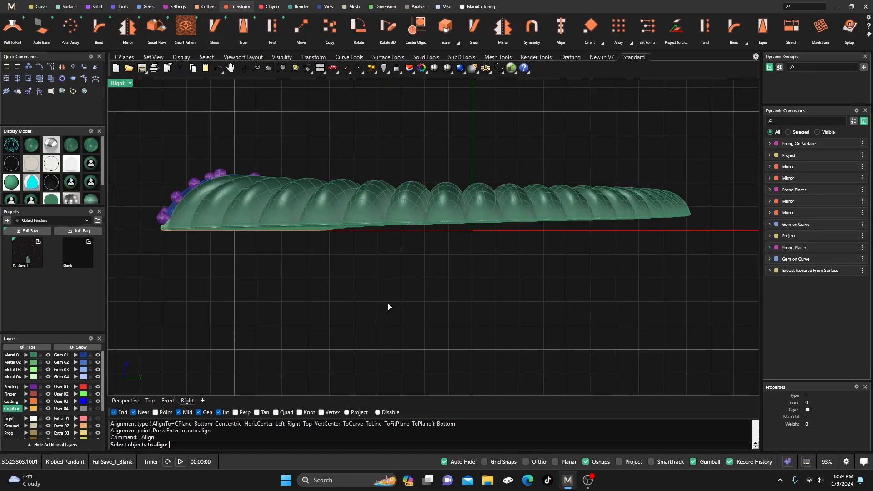
{"action": "left_click", "coordinate": [32, 354]}
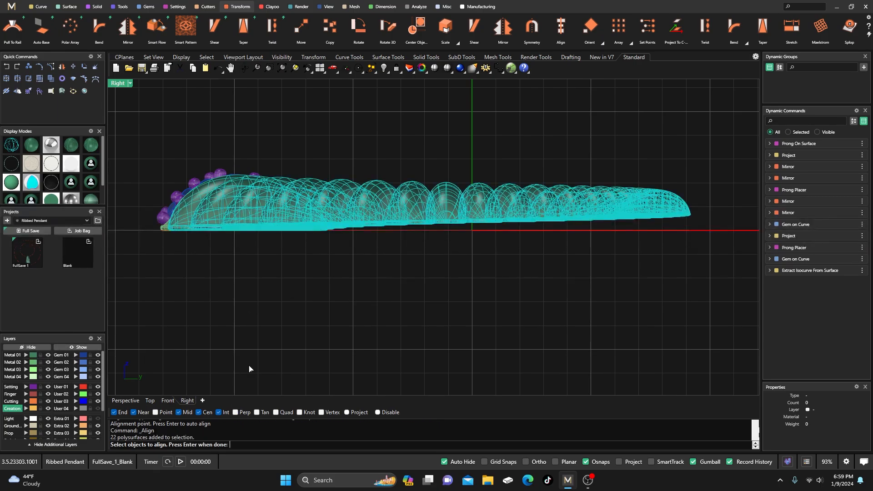
{"action": "key", "text": "Return"}
{"action": "left_click", "coordinate": [207, 445]}
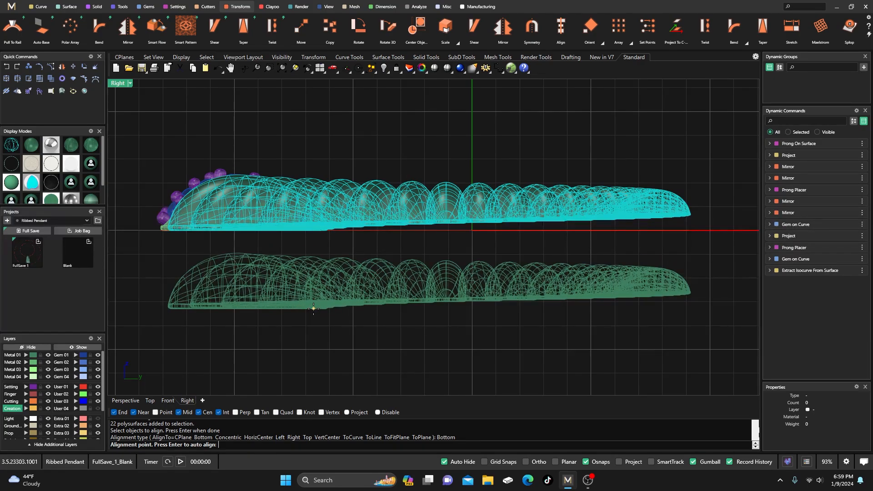
{"action": "key", "text": "Return"}
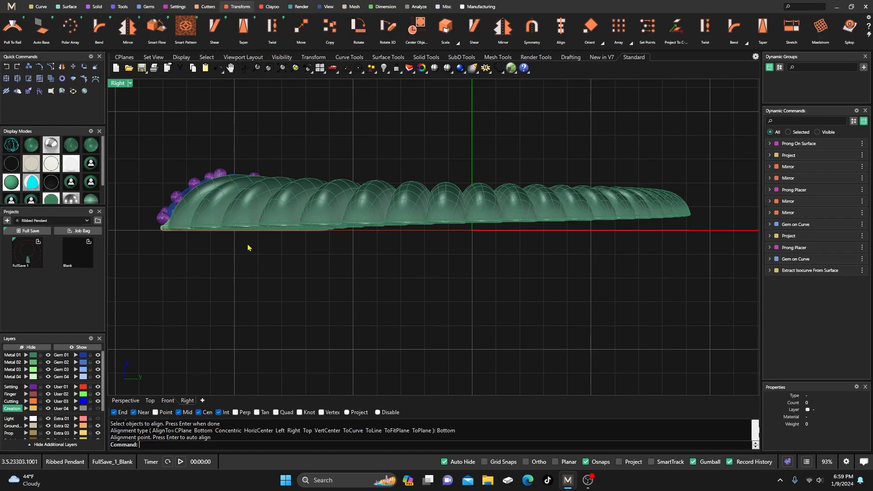
With grid snaps on, draw a horizontal line along the base axis that extends past both ends of the rib array
{"action": "right_click_drag", "start_coordinate": [314, 136], "coordinate": [359, 138]}
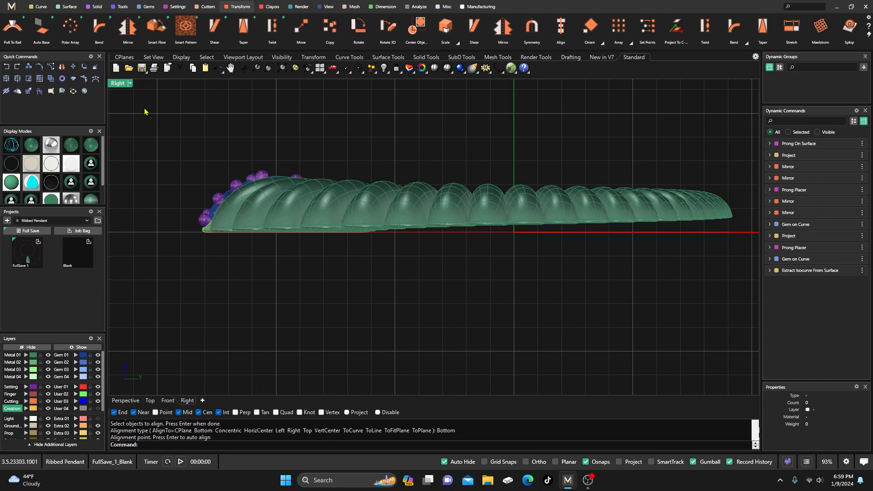
{"action": "left_click", "coordinate": [38, 7]}
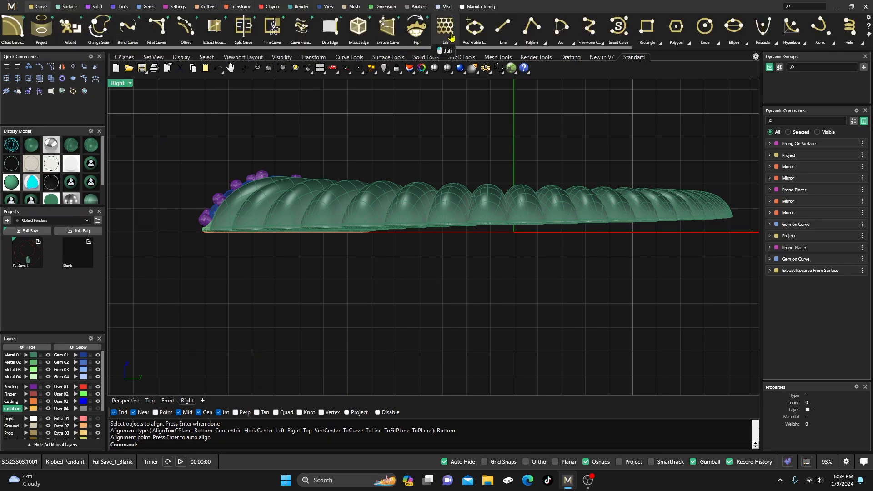
{"action": "left_click", "coordinate": [503, 26]}
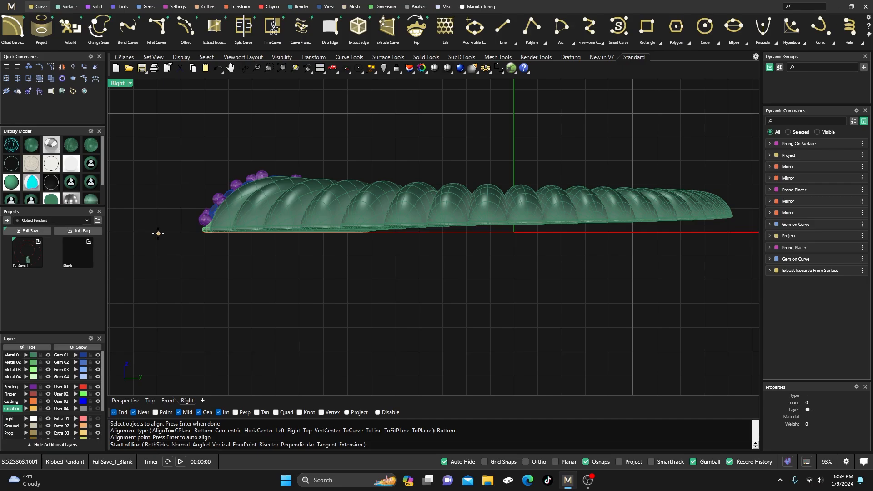
{"action": "left_click", "coordinate": [482, 462]}
{"action": "left_click", "coordinate": [157, 232]}
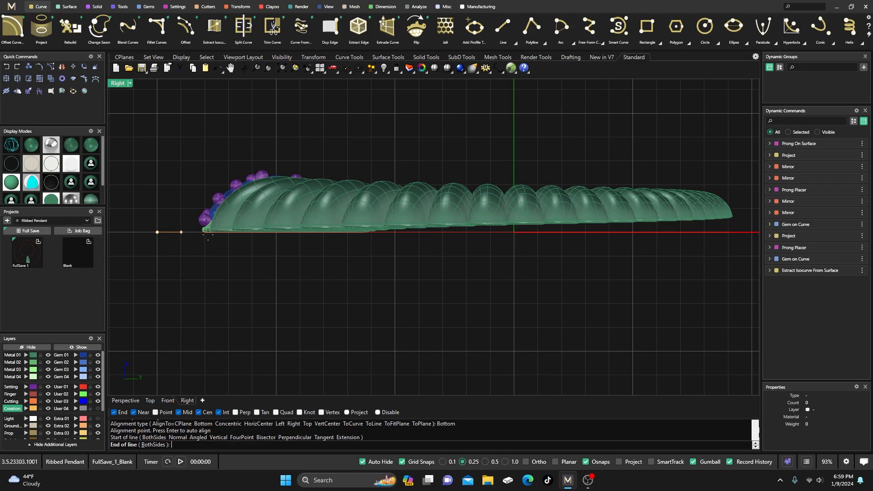
{"action": "scroll", "coordinate": [256, 254], "scroll_direction": "down", "scroll_amount": 3}
{"action": "left_click", "coordinate": [559, 243]}
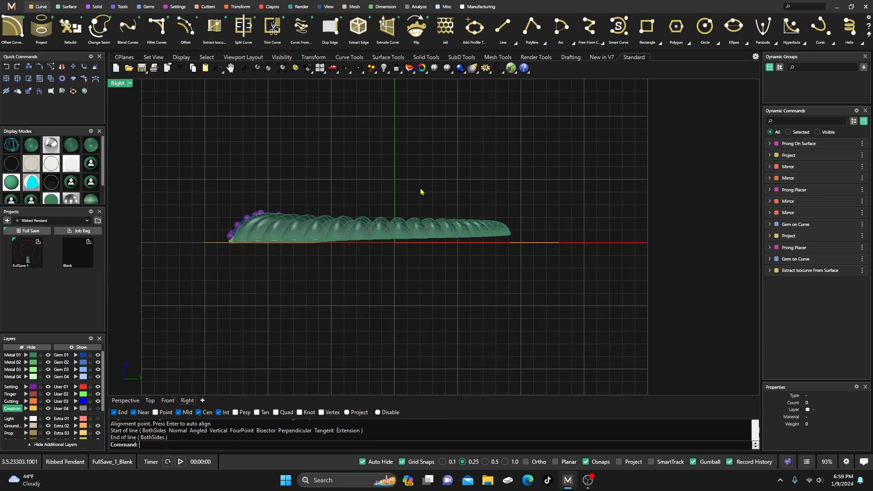
{"action": "right_click", "coordinate": [169, 444]}
{"action": "left_click", "coordinate": [197, 265]}
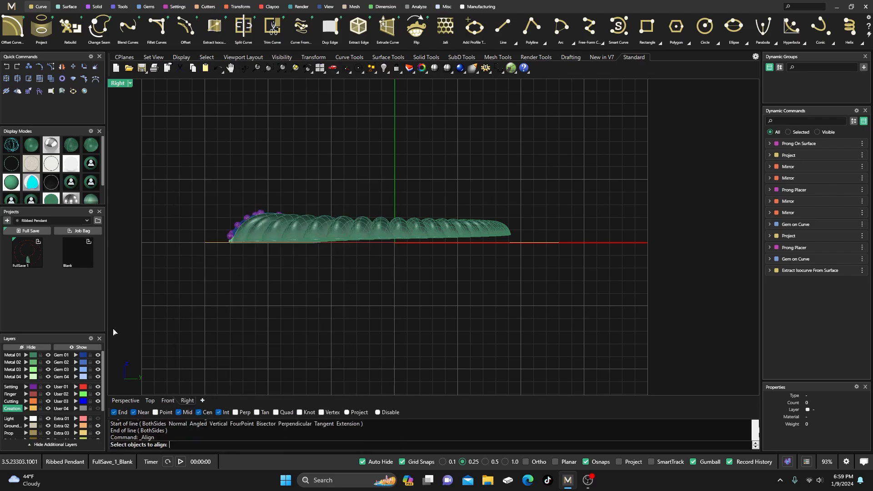
{"action": "left_click", "coordinate": [305, 224]}
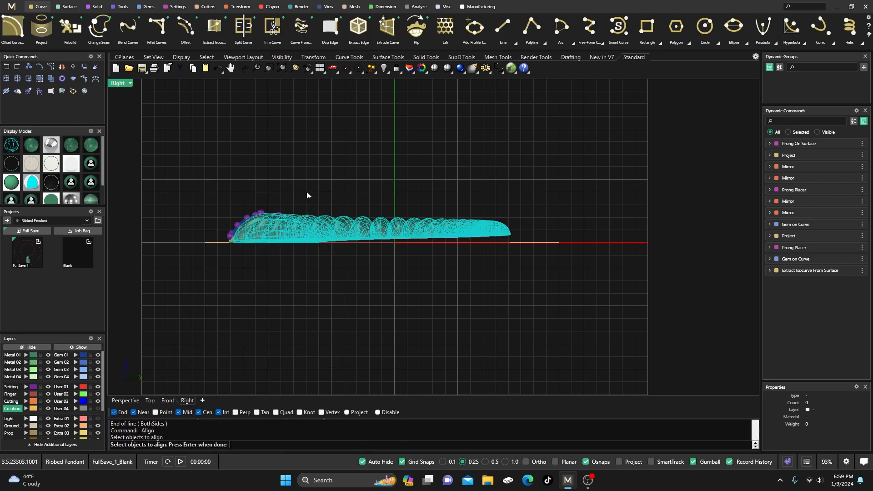
{"action": "key", "text": "Escape"}
{"action": "left_click", "coordinate": [327, 230]}
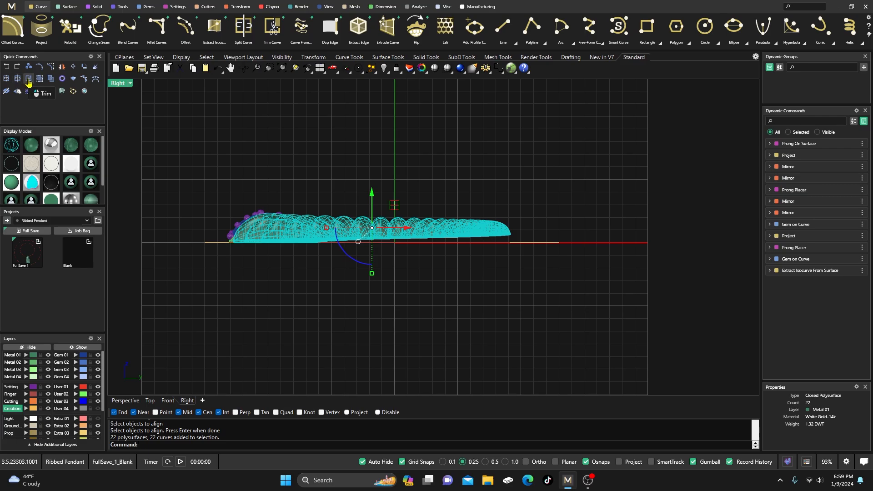
{"action": "left_click", "coordinate": [230, 153]}
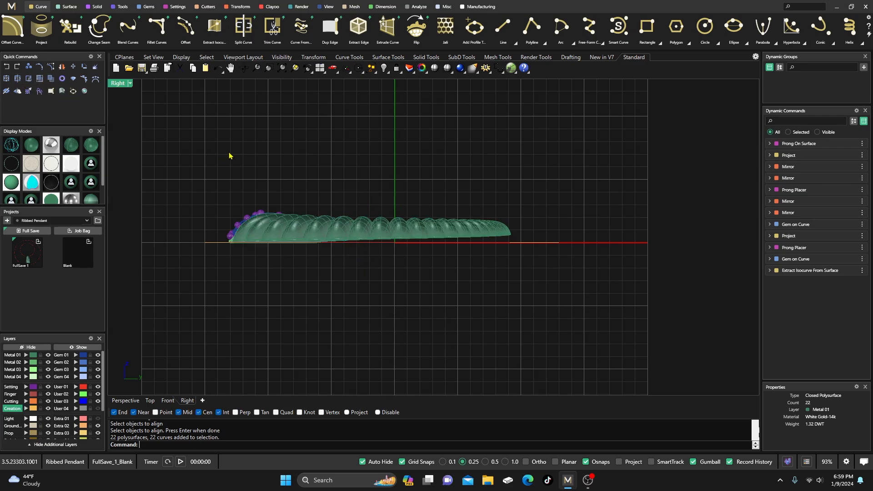
Align the bottoms of the Metal 01 ribs to the horizontal base line in the Right view
{"action": "left_click", "coordinate": [237, 7]}
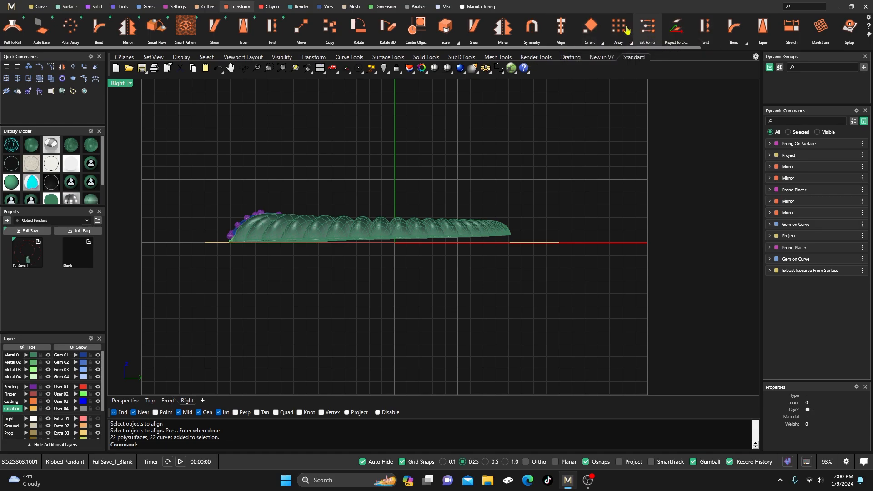
{"action": "left_click", "coordinate": [562, 29]}
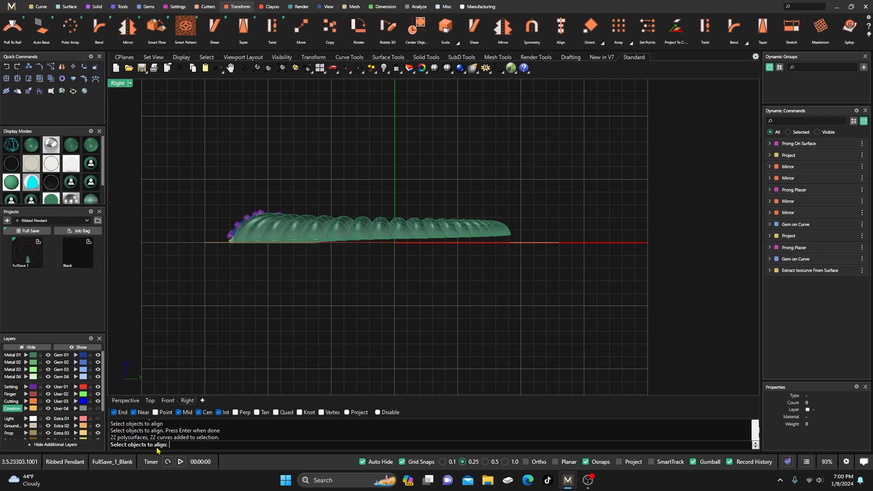
{"action": "left_click", "coordinate": [32, 361]}
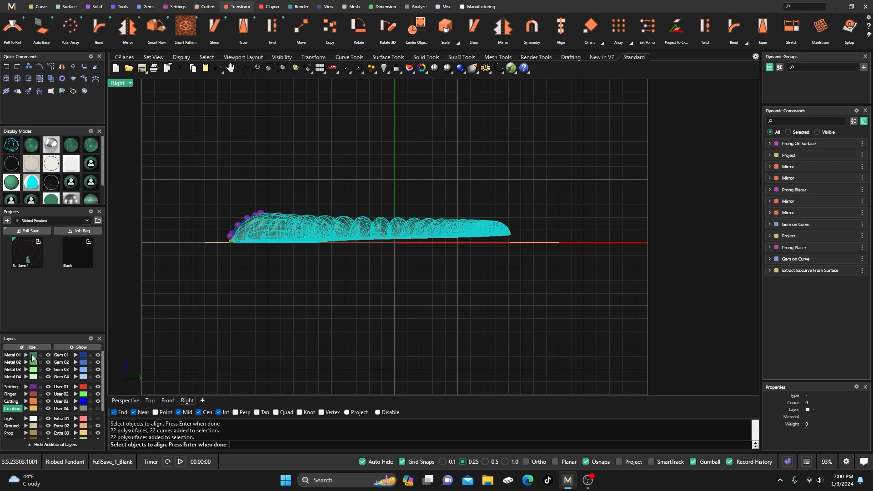
{"action": "key", "text": "Return"}
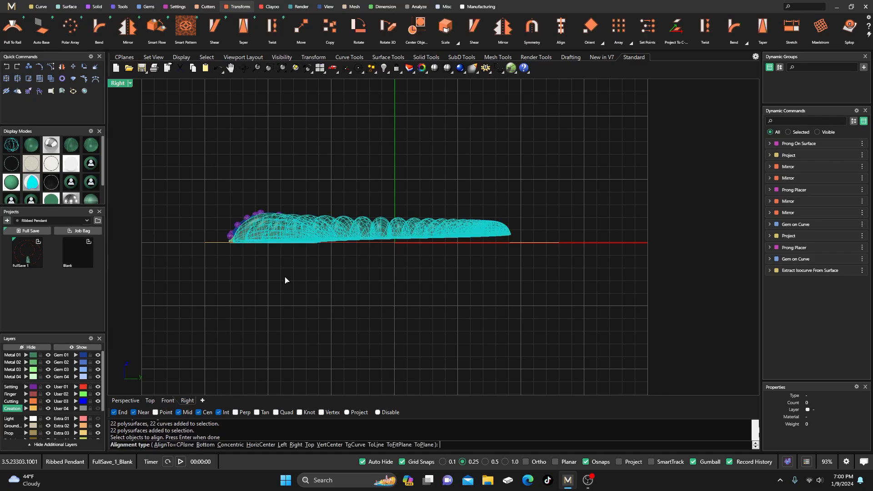
{"action": "left_click", "coordinate": [205, 444]}
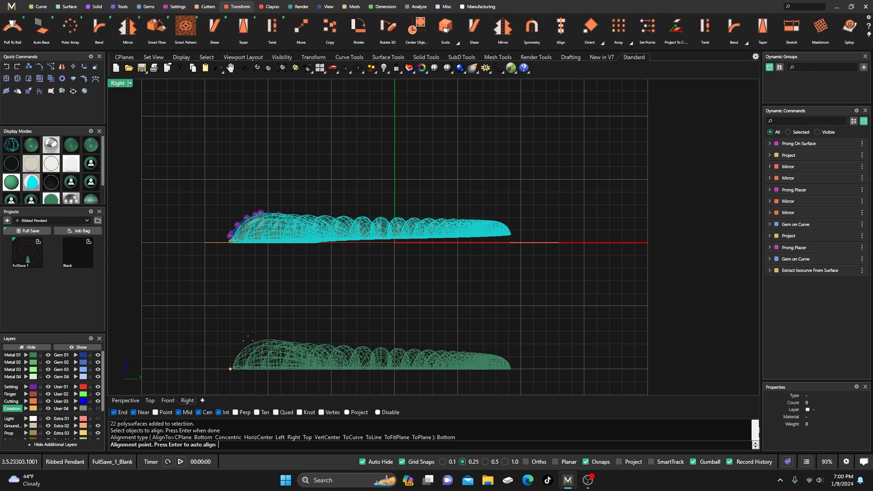
{"action": "scroll", "coordinate": [234, 248], "scroll_direction": "up", "scroll_amount": 3}
{"action": "left_click", "coordinate": [222, 246]}
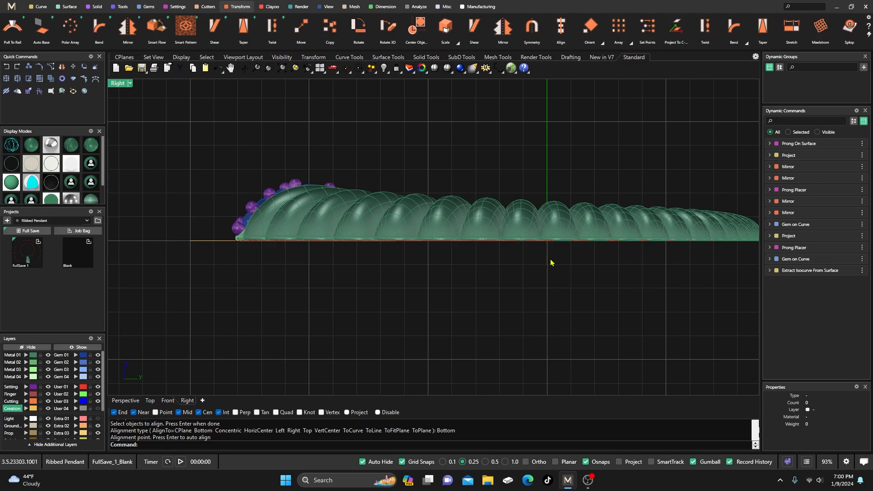
In the maximized Perspective view, move the smallest end rib on the Y axis to the Metal 04 layer
{"action": "double_click", "coordinate": [117, 86]}
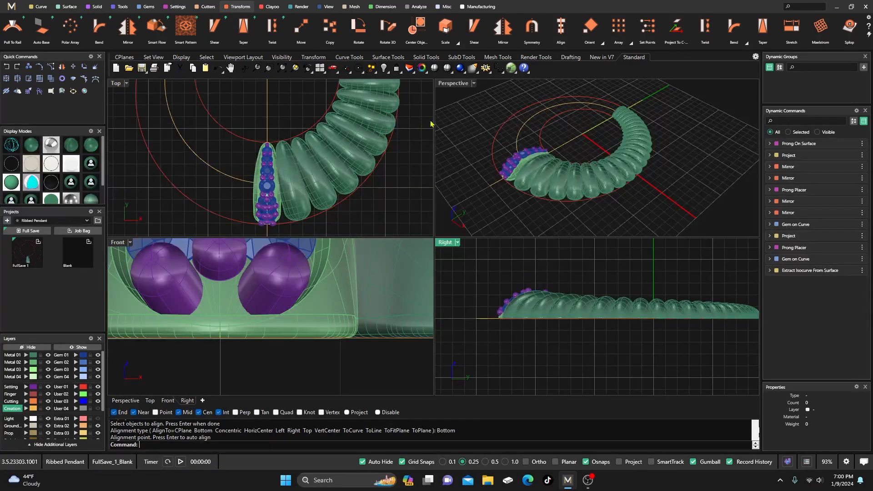
{"action": "double_click", "coordinate": [453, 83]}
{"action": "right_click_drag", "start_coordinate": [395, 226], "coordinate": [366, 185]}
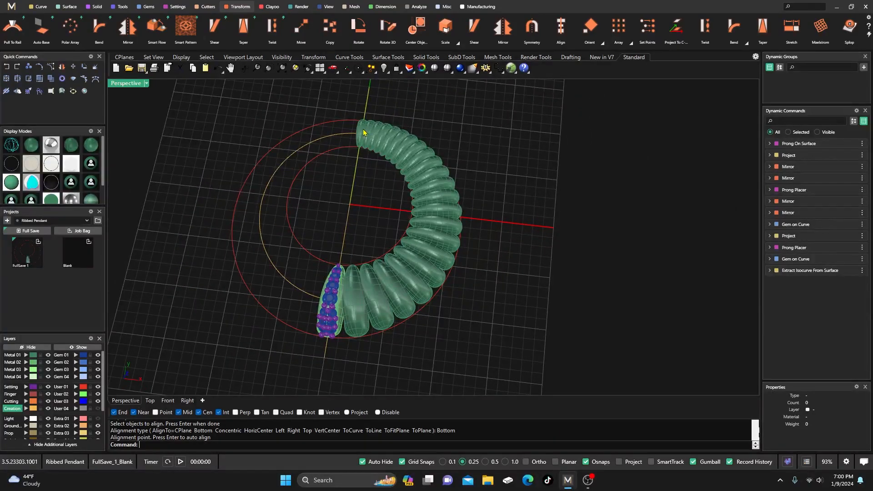
{"action": "scroll", "coordinate": [363, 132], "scroll_direction": "up", "scroll_amount": 3}
{"action": "left_click", "coordinate": [378, 149]}
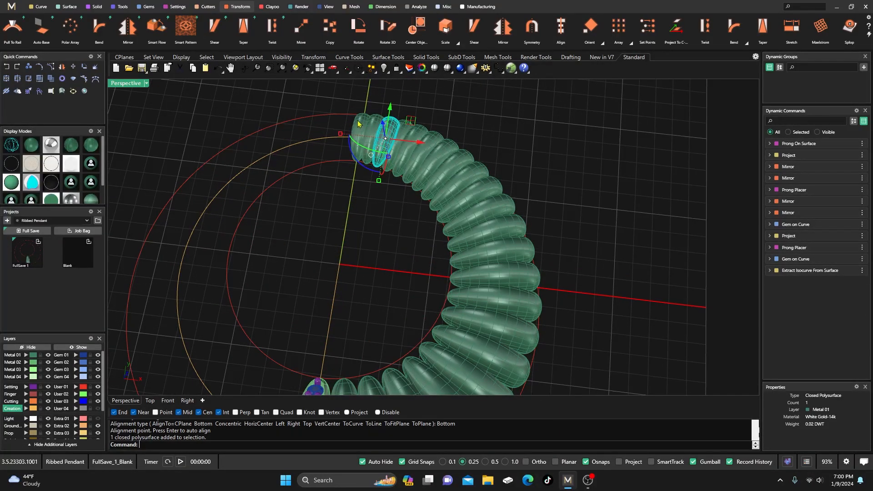
{"action": "left_click", "coordinate": [358, 121]}
{"action": "left_click", "coordinate": [417, 100]}
{"action": "left_click", "coordinate": [361, 133]}
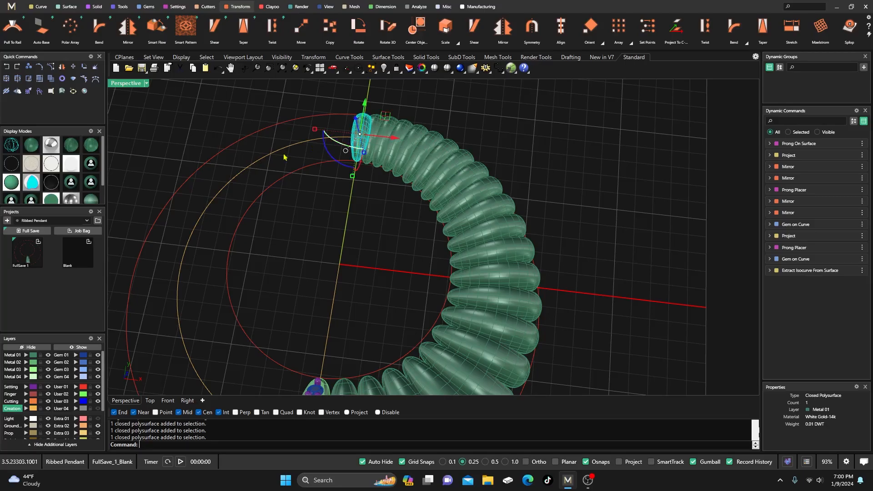
{"action": "left_click", "coordinate": [26, 378]}
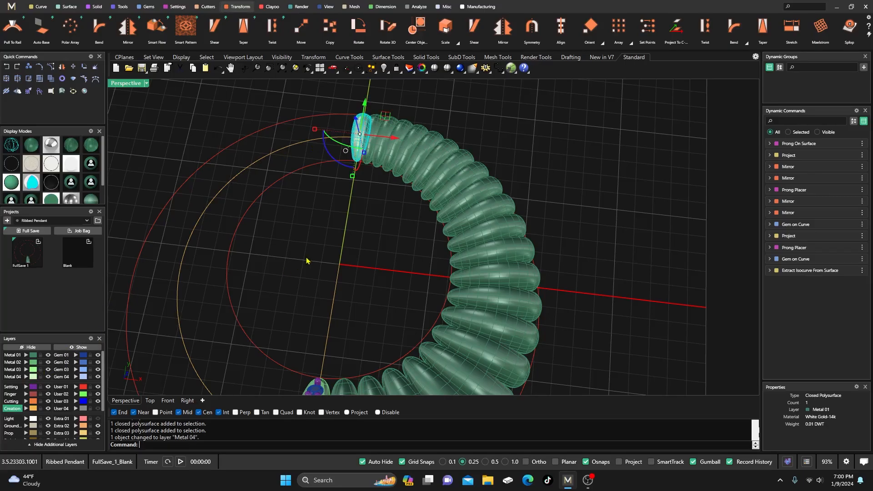
{"action": "left_click", "coordinate": [331, 222]}
Mirror the remaining Metal 01 ribs across the Y axis to close the pendant's circle, with YMirror on and XMirror off
{"action": "scroll", "coordinate": [332, 220], "scroll_direction": "down", "scroll_amount": 4}
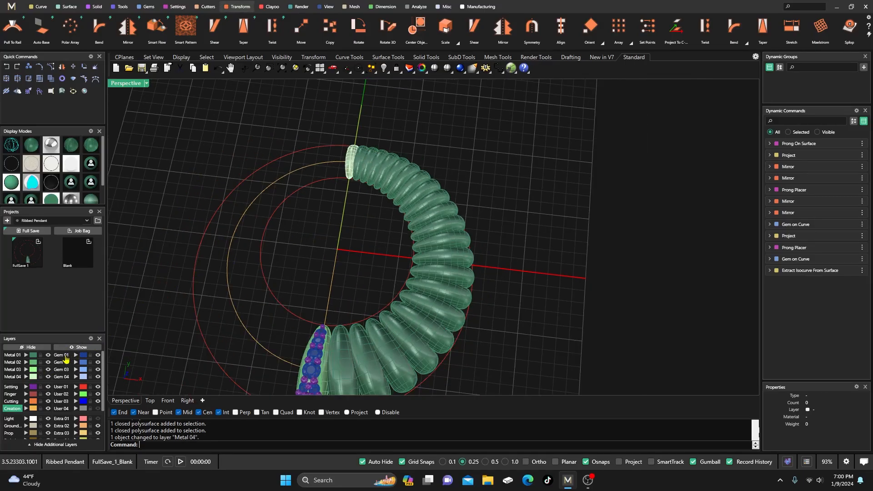
{"action": "left_click", "coordinate": [32, 356]}
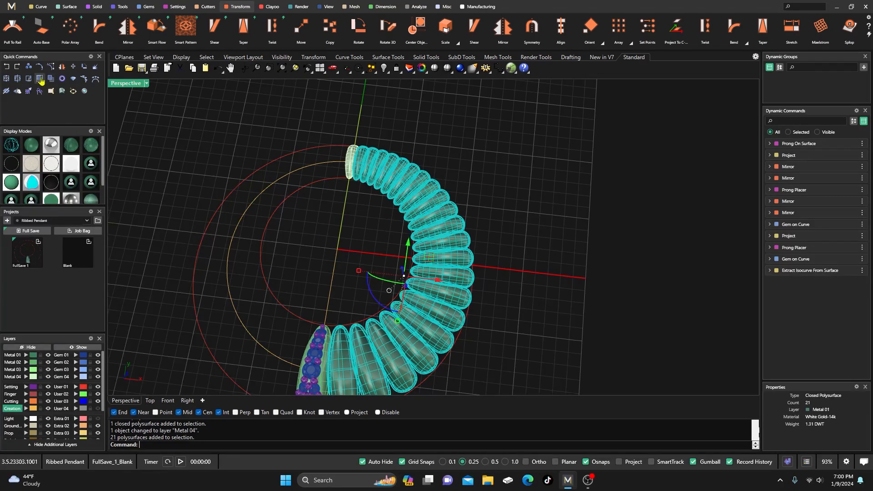
{"action": "left_click", "coordinate": [132, 26]}
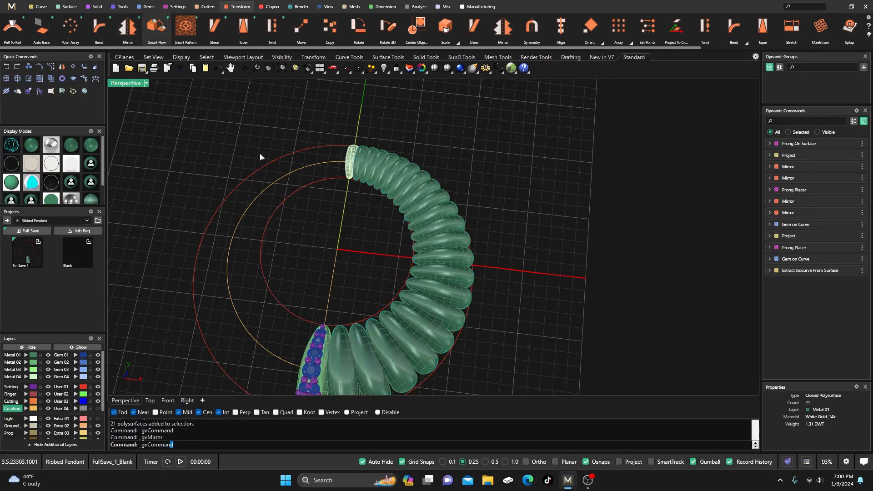
{"action": "key", "text": "Return"}
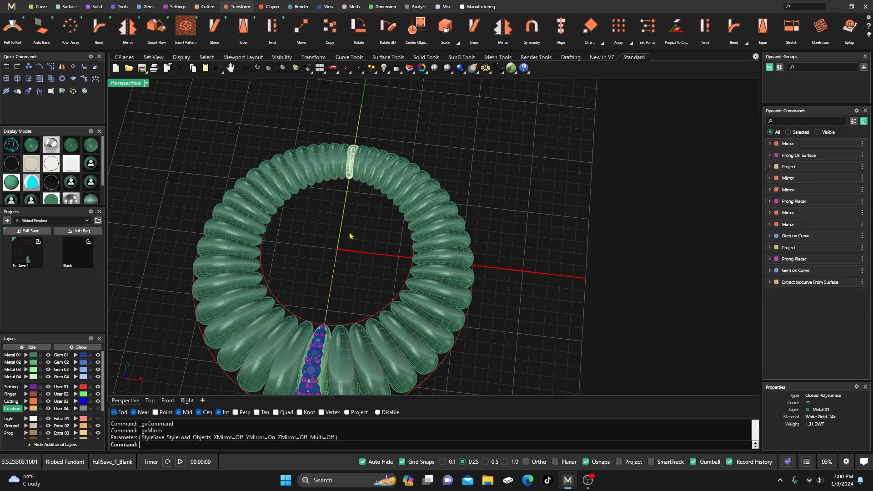
{"action": "scroll", "coordinate": [361, 221], "scroll_direction": "down", "scroll_amount": 5}
{"action": "scroll", "coordinate": [357, 193], "scroll_direction": "up", "scroll_amount": 5}
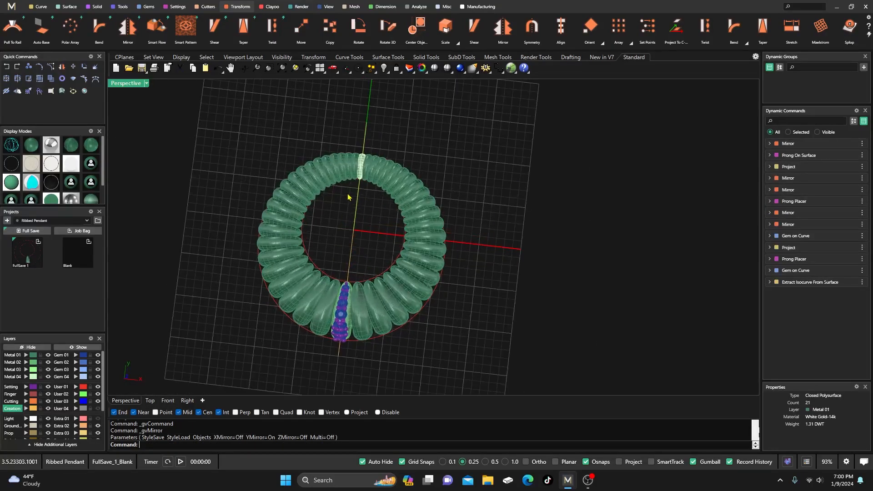
Restore the four-viewport layout and examine how the mirrored ribs meet the Metal 04 rib in the Top view
{"action": "double_click", "coordinate": [125, 83]}
{"action": "scroll", "coordinate": [291, 191], "scroll_direction": "down", "scroll_amount": 4}
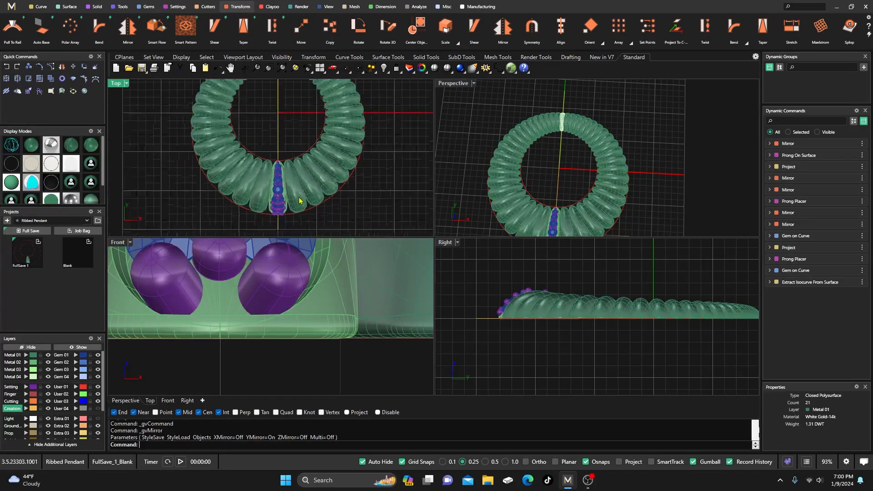
{"action": "right_click_drag", "start_coordinate": [299, 164], "coordinate": [295, 188]}
{"action": "scroll", "coordinate": [292, 181], "scroll_direction": "up", "scroll_amount": 15}
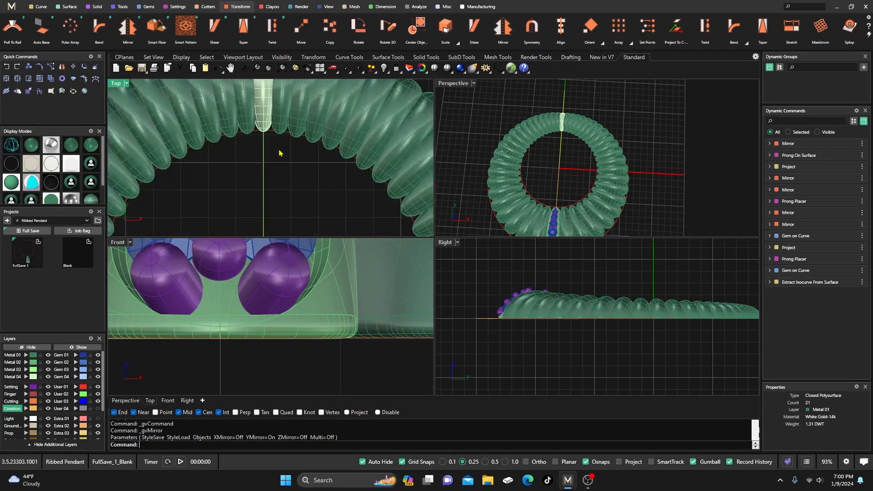
{"action": "right_click_drag", "start_coordinate": [279, 151], "coordinate": [292, 163]}
{"action": "scroll", "coordinate": [290, 161], "scroll_direction": "down", "scroll_amount": 8}
{"action": "scroll", "coordinate": [290, 126], "scroll_direction": "up", "scroll_amount": 10}
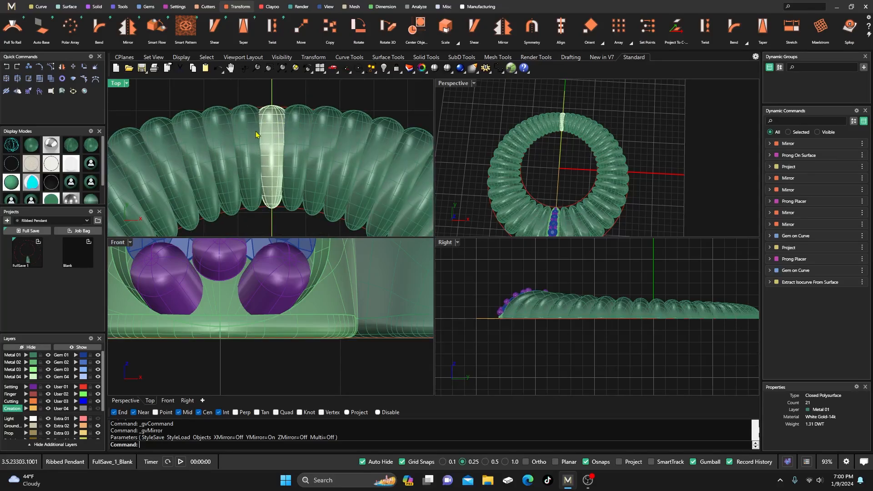
{"action": "scroll", "coordinate": [277, 154], "scroll_direction": "down", "scroll_amount": 3}
{"action": "scroll", "coordinate": [276, 152], "scroll_direction": "down", "scroll_amount": 10}
{"action": "right_click_drag", "start_coordinate": [277, 152], "coordinate": [265, 148]}
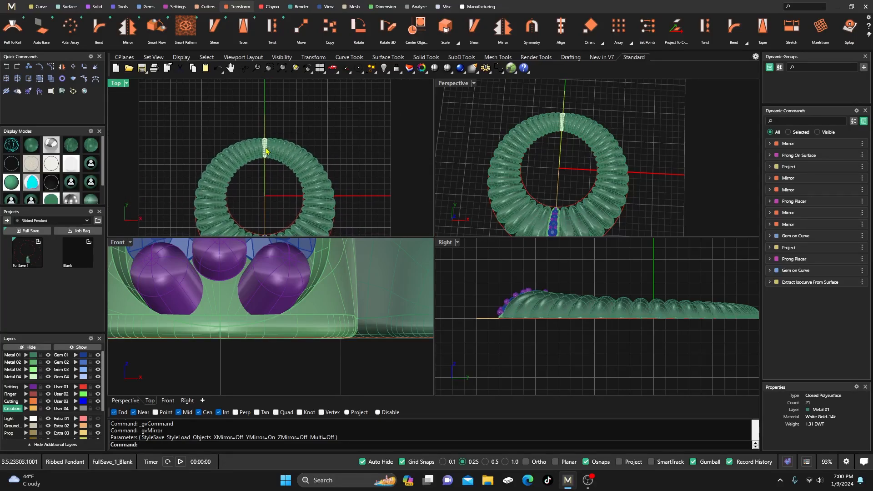
{"action": "scroll", "coordinate": [266, 148], "scroll_direction": "up", "scroll_amount": 4}
{"action": "scroll", "coordinate": [265, 151], "scroll_direction": "up", "scroll_amount": 2}
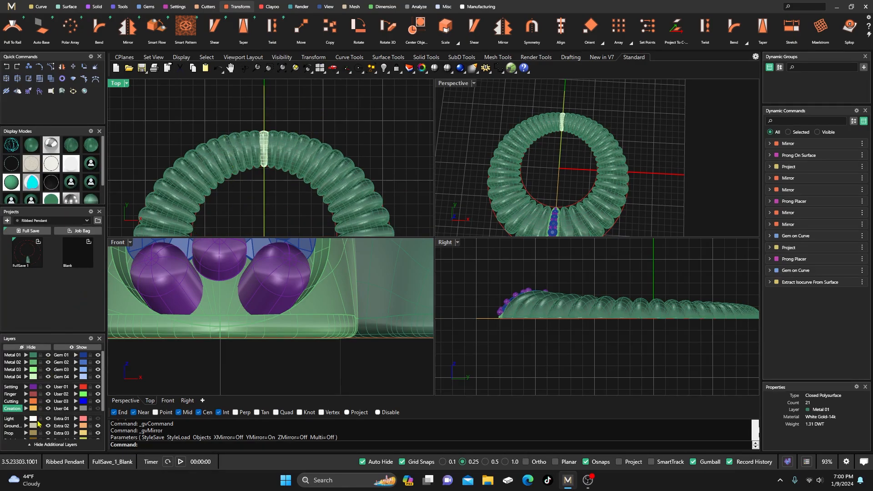
Move the guide curves on the Creation and User 01 layers to the hidden User 04 layer
{"action": "left_click", "coordinate": [32, 409]}
{"action": "left_click", "coordinate": [81, 387]}
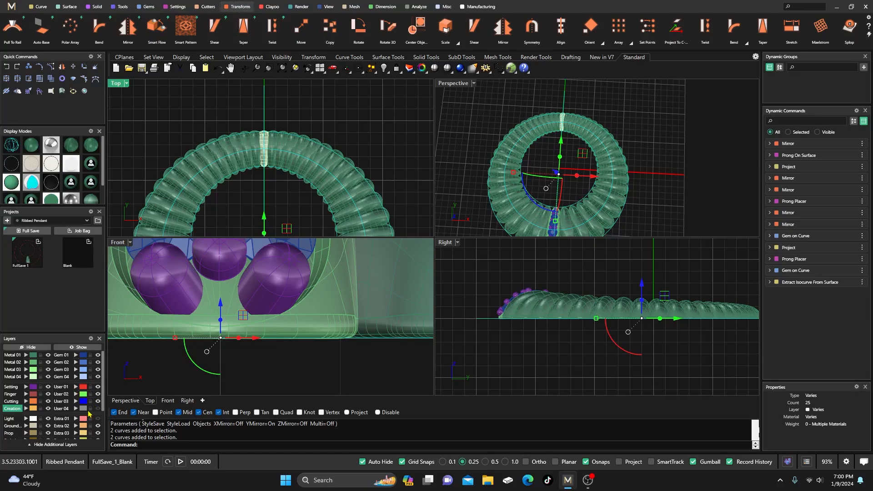
{"action": "left_click", "coordinate": [75, 409]}
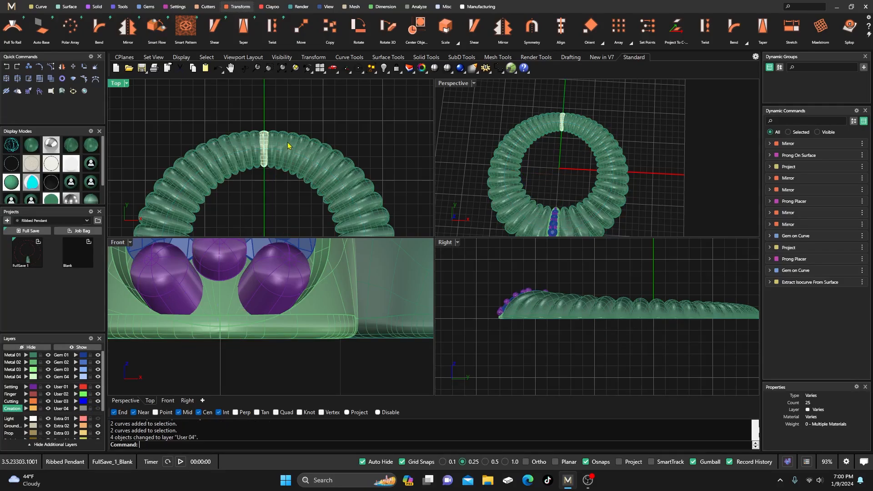
Examine the gem-set rib's stones and prongs against the neighbouring ribs in the maximized Perspective view
{"action": "double_click", "coordinate": [452, 85]}
{"action": "scroll", "coordinate": [432, 202], "scroll_direction": "down", "scroll_amount": 2}
{"action": "scroll", "coordinate": [409, 255], "scroll_direction": "up", "scroll_amount": 5}
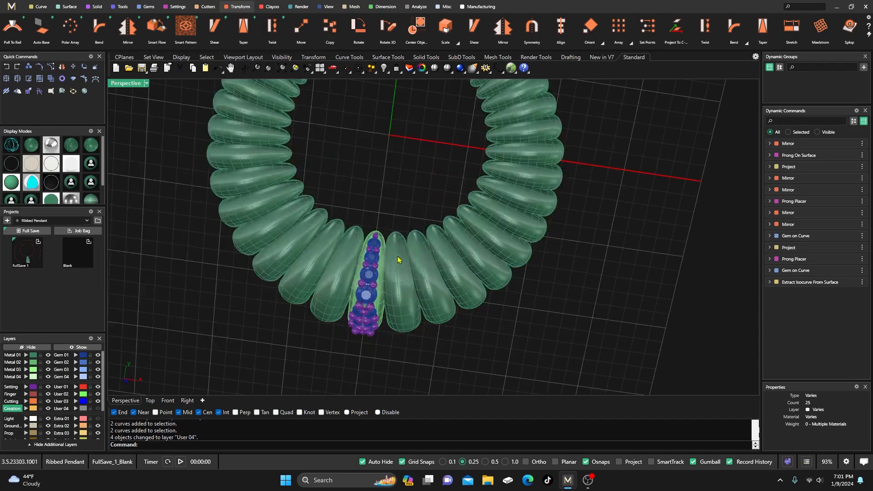
{"action": "scroll", "coordinate": [307, 261], "scroll_direction": "down", "scroll_amount": 3}
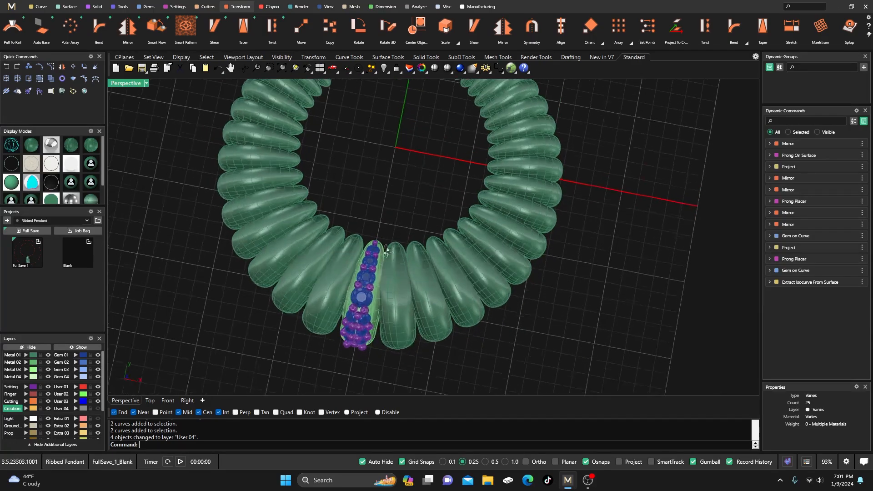
{"action": "scroll", "coordinate": [360, 284], "scroll_direction": "up", "scroll_amount": 10}
{"action": "scroll", "coordinate": [359, 273], "scroll_direction": "down", "scroll_amount": 6}
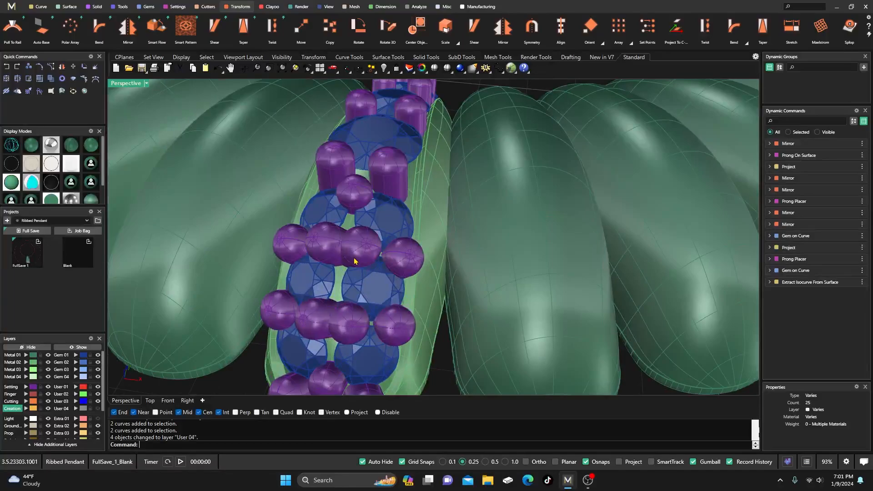
{"action": "scroll", "coordinate": [368, 255], "scroll_direction": "up", "scroll_amount": 2}
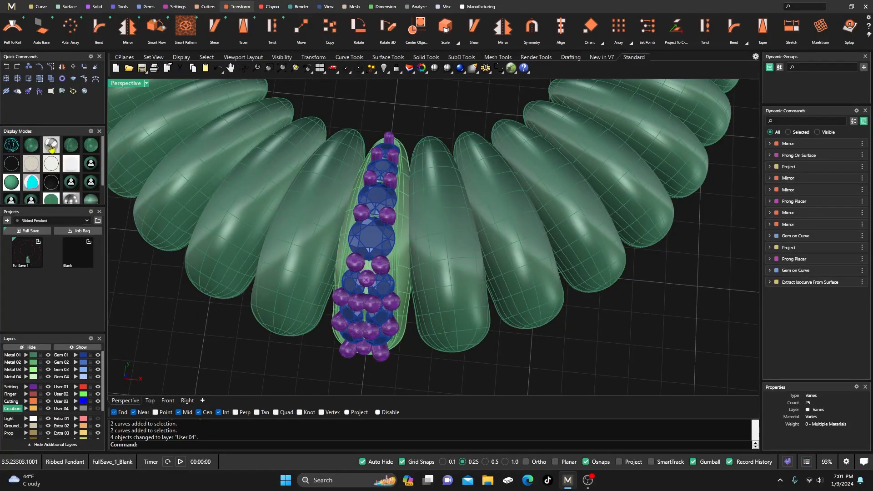
Preview the ribbed circle in a polished-metal display mode, and return the Perspective view to green shading
{"action": "left_click", "coordinate": [65, 162]}
{"action": "scroll", "coordinate": [392, 321], "scroll_direction": "down", "scroll_amount": 5}
{"action": "right_click_drag", "start_coordinate": [366, 276], "coordinate": [393, 308]}
{"action": "scroll", "coordinate": [395, 264], "scroll_direction": "up", "scroll_amount": 7}
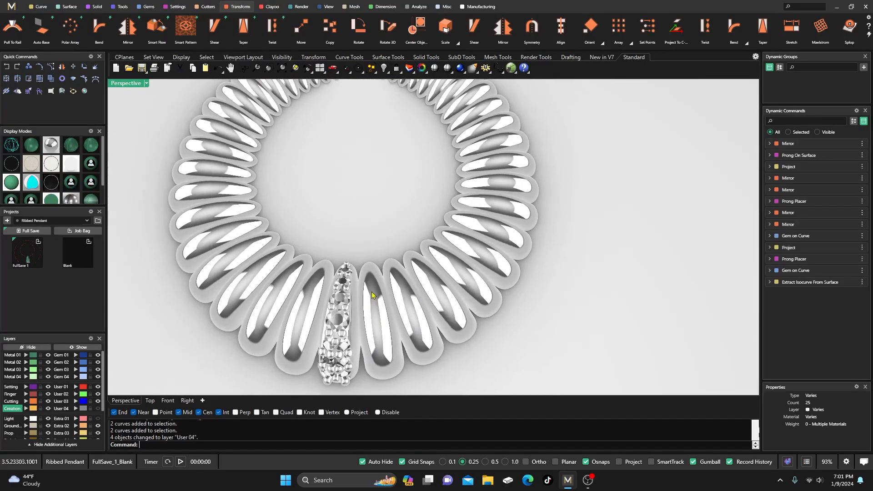
{"action": "right_click_drag", "start_coordinate": [383, 269], "coordinate": [369, 263]}
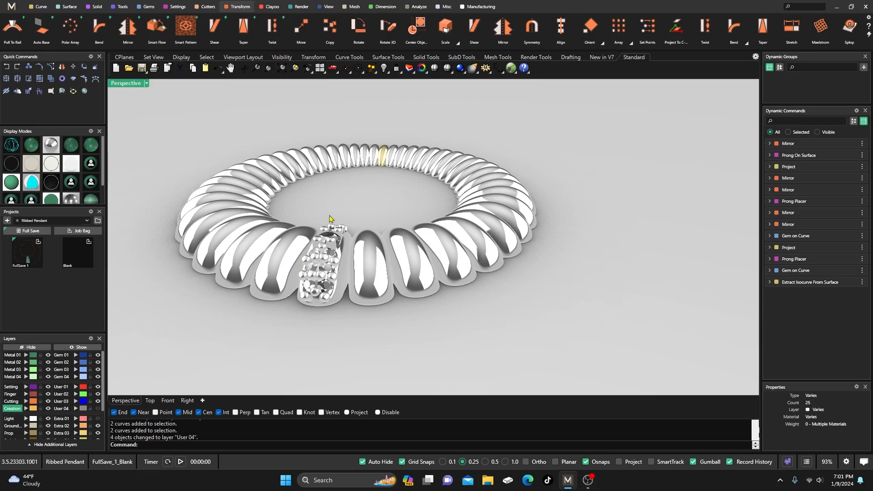
{"action": "left_click", "coordinate": [35, 148]}
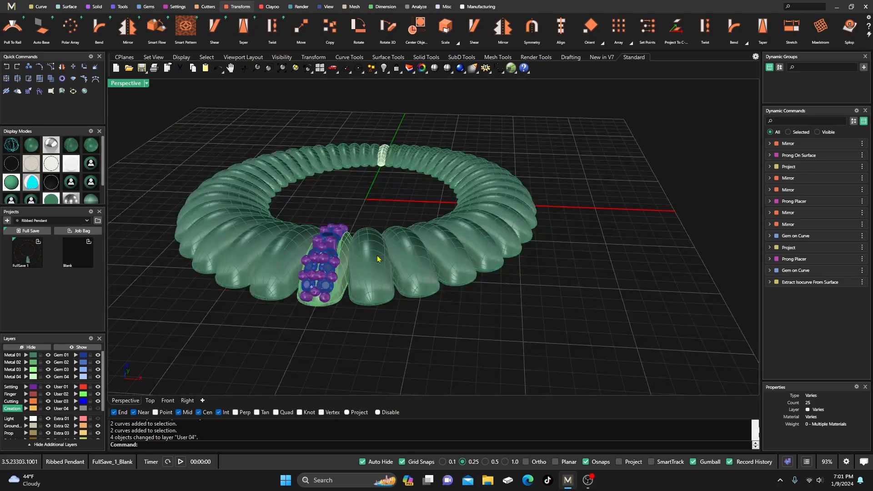
Inspect the pendant from above and below to check the rib bases and spacing around the gem-set rib
{"action": "right_click_drag", "start_coordinate": [377, 259], "coordinate": [367, 311]}
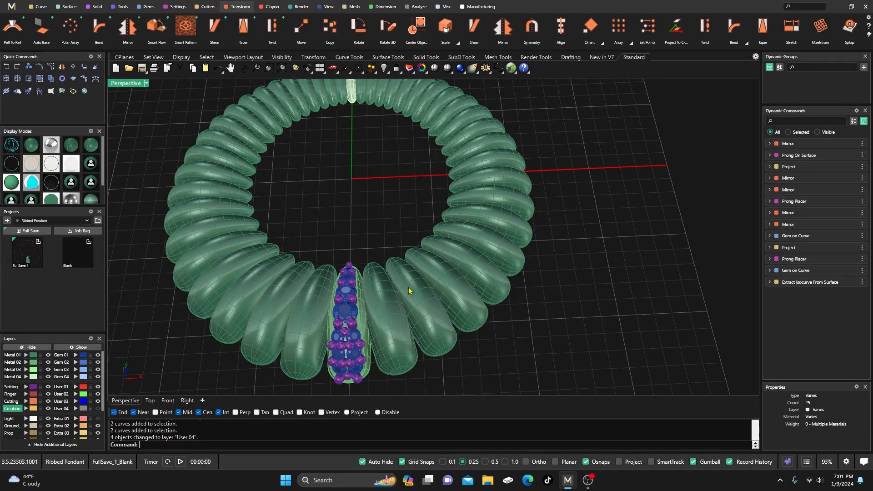
{"action": "right_click_drag", "start_coordinate": [408, 290], "coordinate": [343, 292]}
{"action": "right_click_drag", "start_coordinate": [385, 323], "coordinate": [361, 205]}
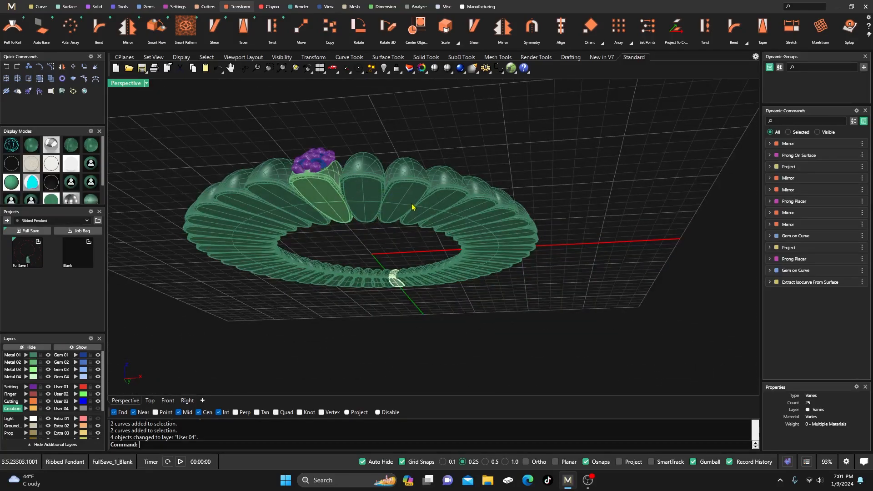
{"action": "right_click_drag", "start_coordinate": [407, 224], "coordinate": [399, 309]}
{"action": "right_click_drag", "start_coordinate": [384, 277], "coordinate": [389, 314]}
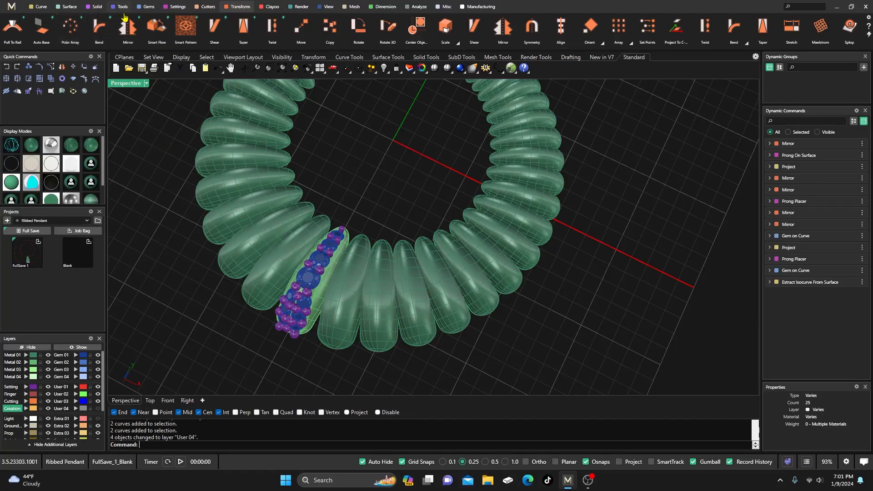
Maximize the Top view and display the whole ribbed circle in green shading
{"action": "double_click", "coordinate": [129, 87]}
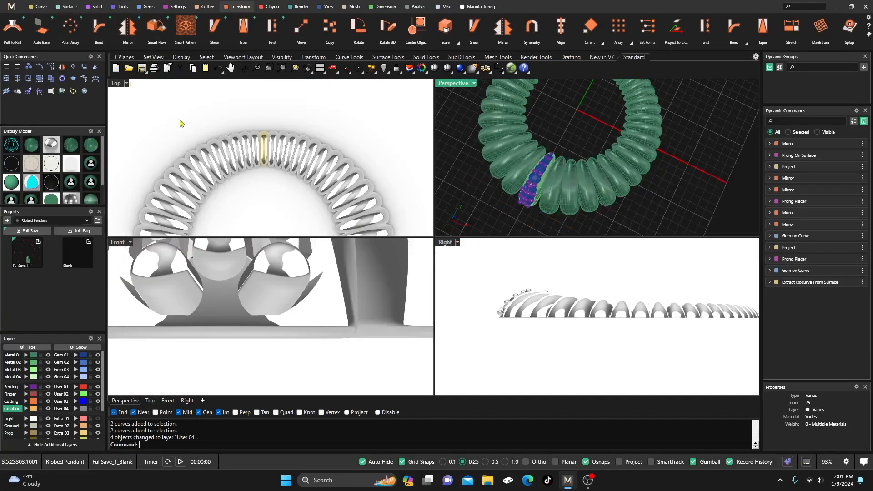
{"action": "double_click", "coordinate": [118, 85]}
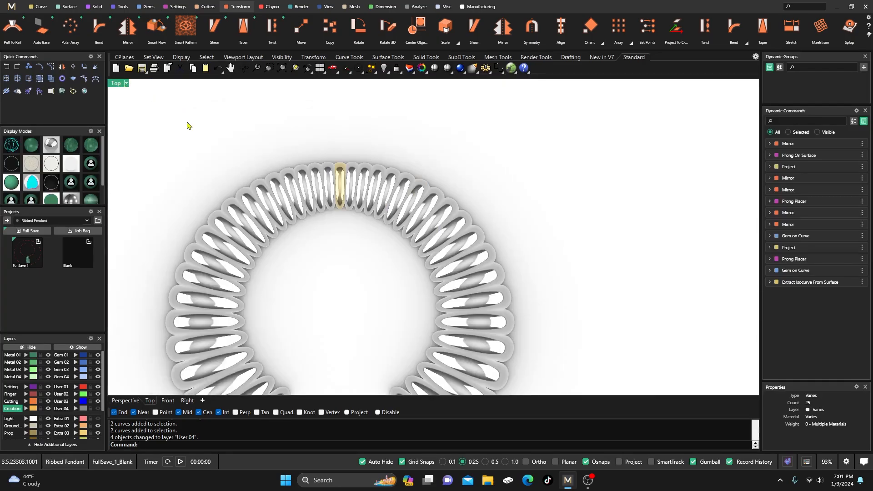
{"action": "scroll", "coordinate": [187, 124], "scroll_direction": "down", "scroll_amount": 5}
{"action": "left_click", "coordinate": [32, 145]}
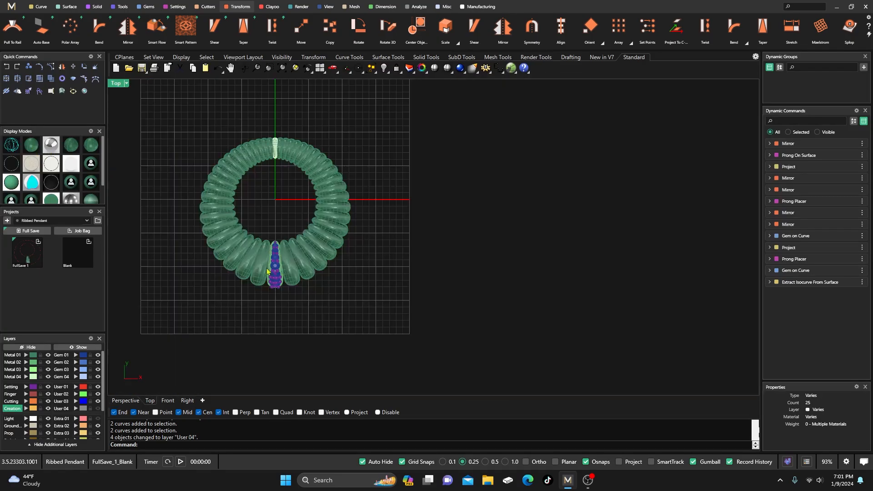
{"action": "scroll", "coordinate": [280, 268], "scroll_direction": "up", "scroll_amount": 5}
{"action": "left_click", "coordinate": [310, 279]}
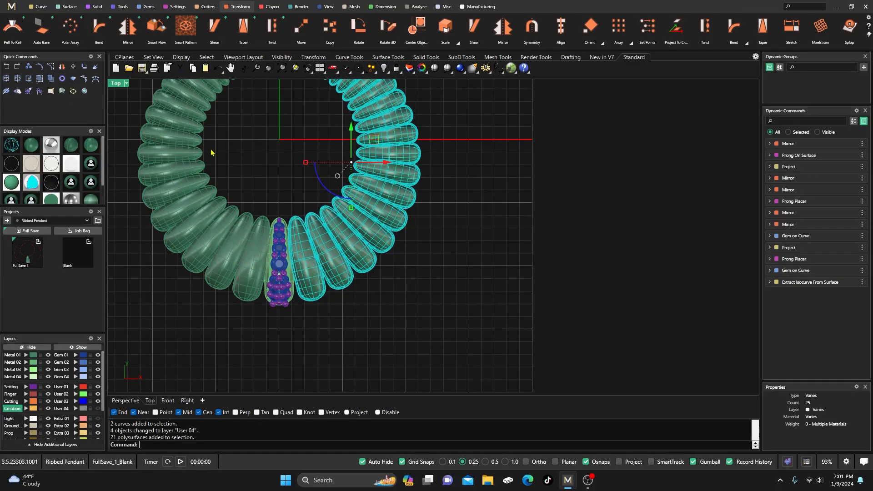
{"action": "key", "text": "Escape"}
{"action": "left_click", "coordinate": [307, 256], "text": "shift"}
{"action": "left_click", "coordinate": [330, 264], "text": "shift"}
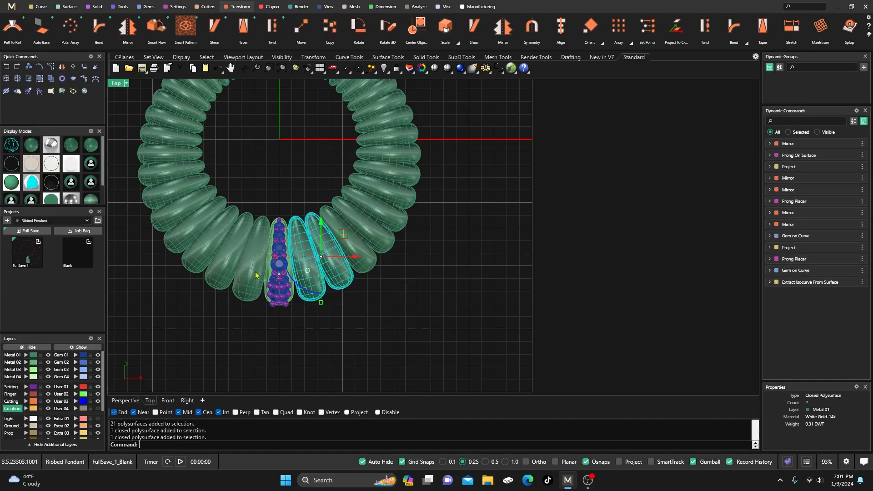
{"action": "left_click", "coordinate": [249, 282], "text": "shift"}
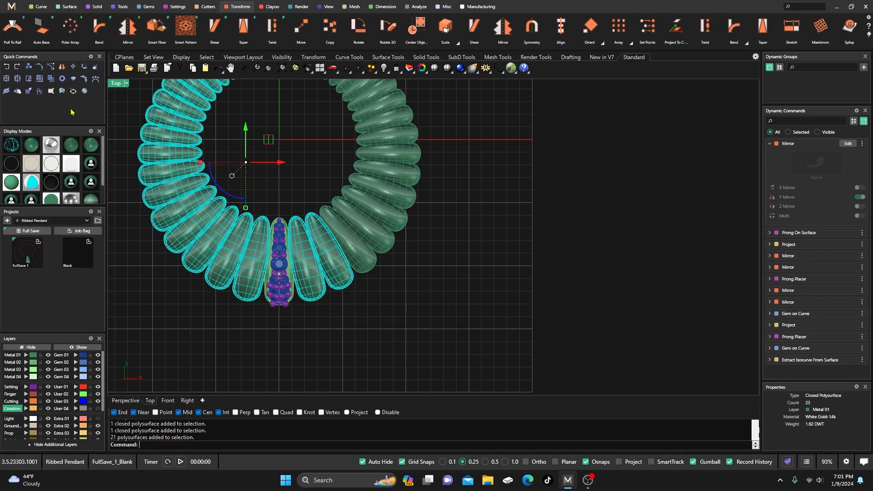
{"action": "left_click", "coordinate": [219, 145]}
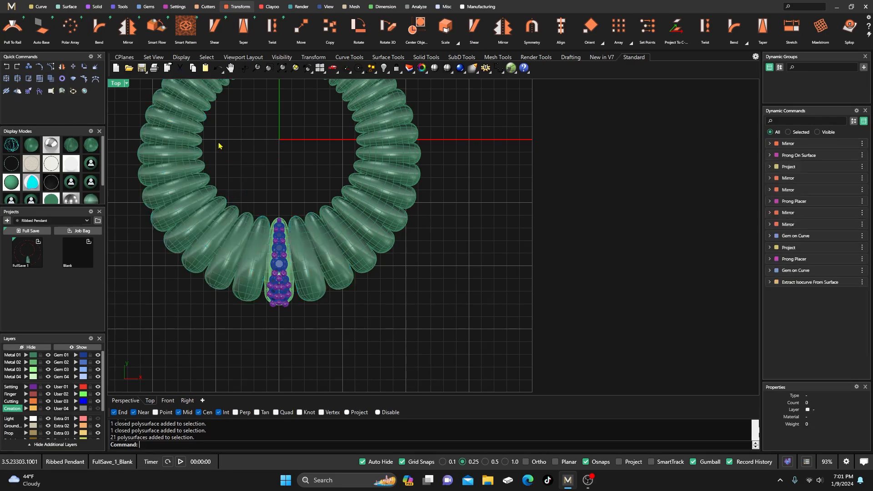
Move the gem-set rib and the two ribs on each side of it to the Metal 04 layer
{"action": "left_click", "coordinate": [245, 283]}
{"action": "left_click", "coordinate": [223, 289], "text": "shift"}
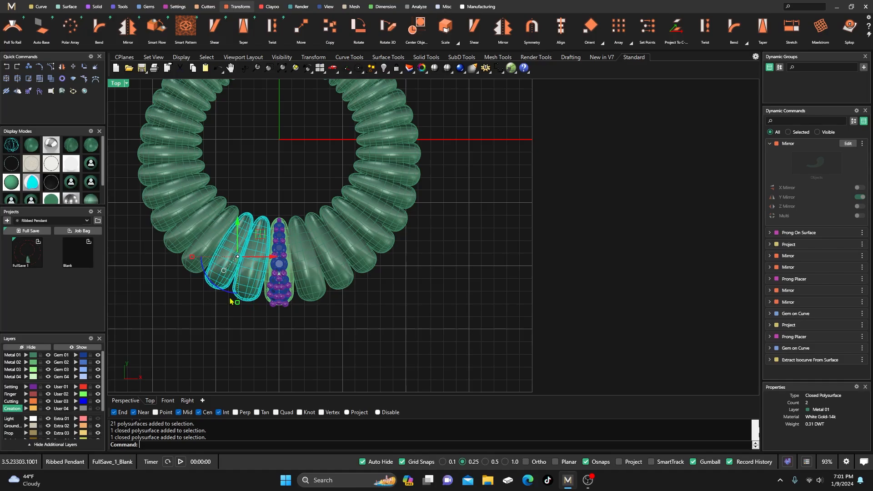
{"action": "left_click", "coordinate": [313, 298], "text": "shift"}
{"action": "left_click", "coordinate": [342, 287], "text": "shift"}
{"action": "scroll", "coordinate": [232, 346], "scroll_direction": "up", "scroll_amount": 2}
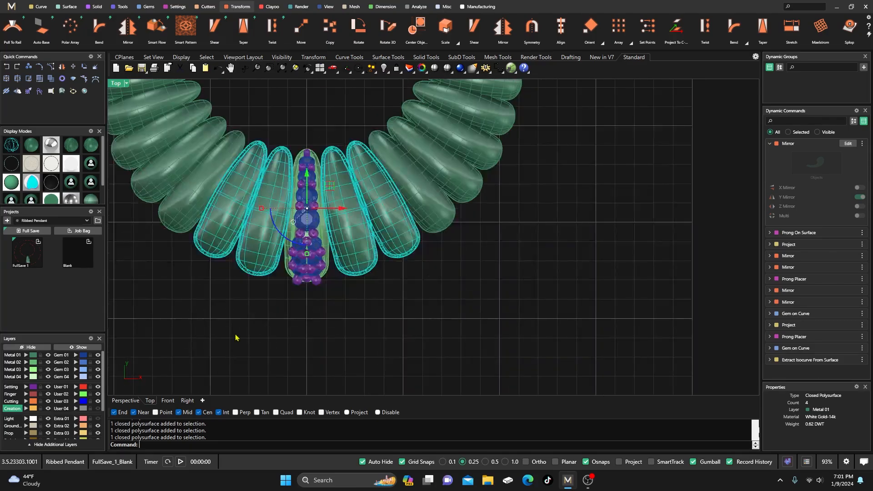
{"action": "scroll", "coordinate": [273, 302], "scroll_direction": "up", "scroll_amount": 2}
{"action": "left_click", "coordinate": [301, 246], "text": "shift"}
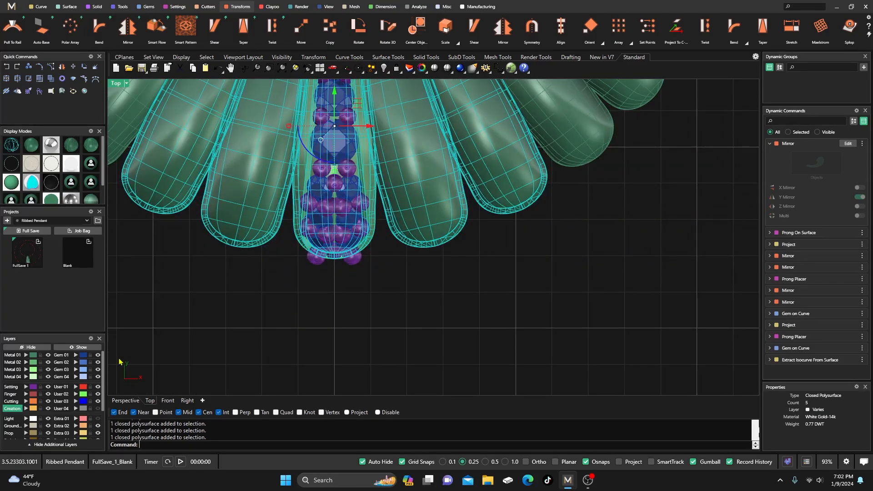
{"action": "left_click", "coordinate": [27, 376]}
{"action": "scroll", "coordinate": [303, 322], "scroll_direction": "down", "scroll_amount": 3}
{"action": "left_click", "coordinate": [338, 324]}
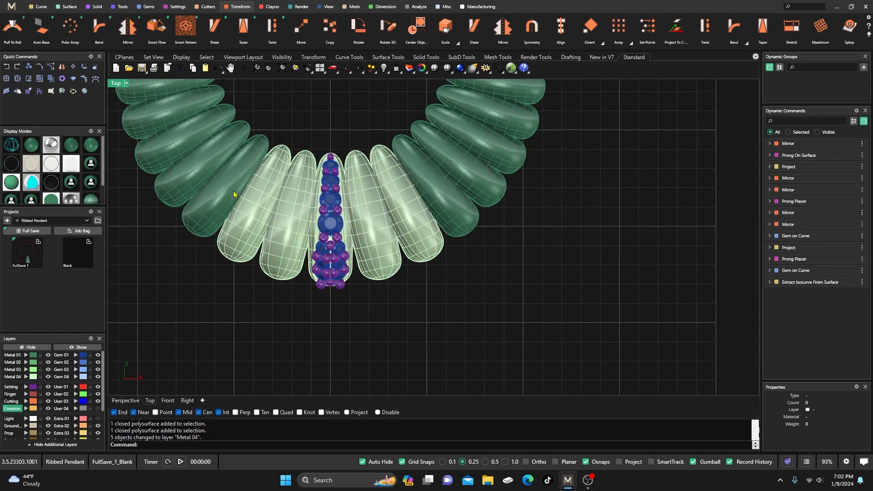
Display the Top view of the ribbed circle in wireframe
{"action": "right_click_drag", "start_coordinate": [296, 287], "coordinate": [308, 311]}
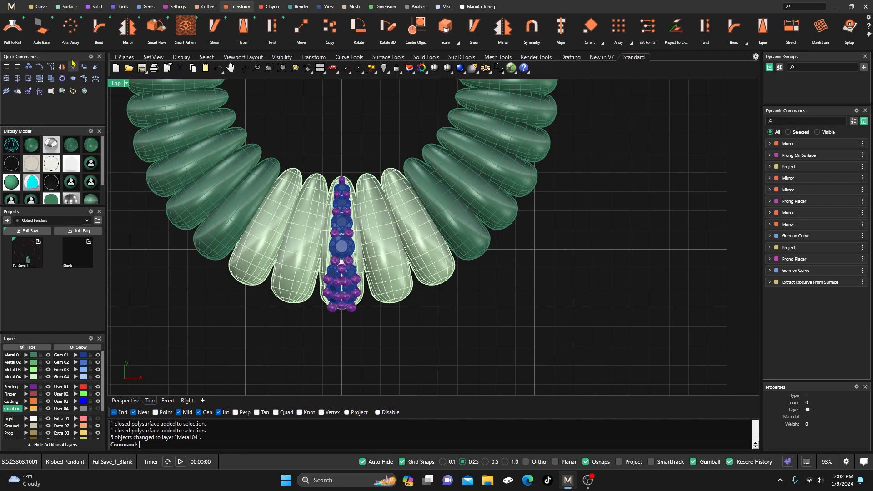
{"action": "scroll", "coordinate": [332, 251], "scroll_direction": "down", "scroll_amount": 6}
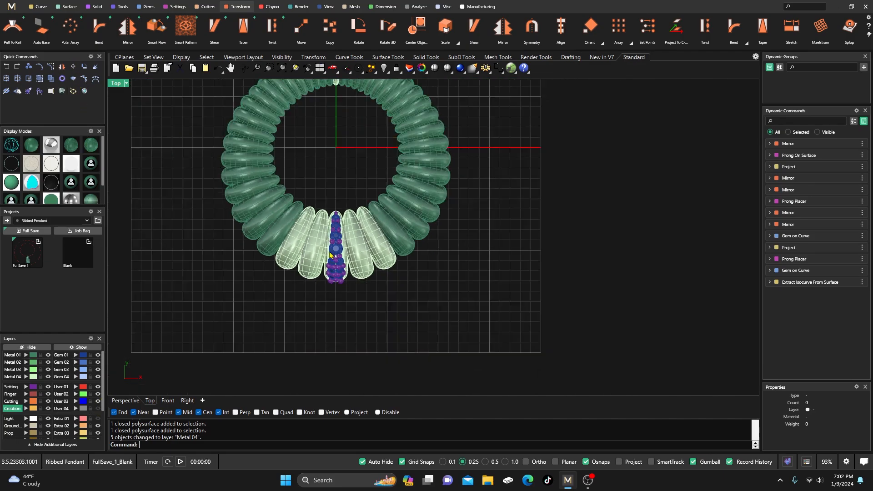
{"action": "right_click_drag", "start_coordinate": [333, 253], "coordinate": [318, 277]}
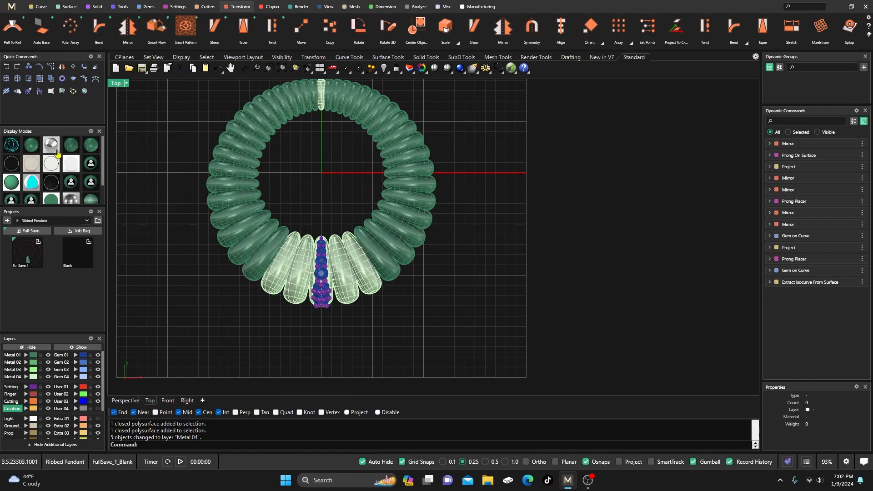
{"action": "left_click", "coordinate": [12, 145]}
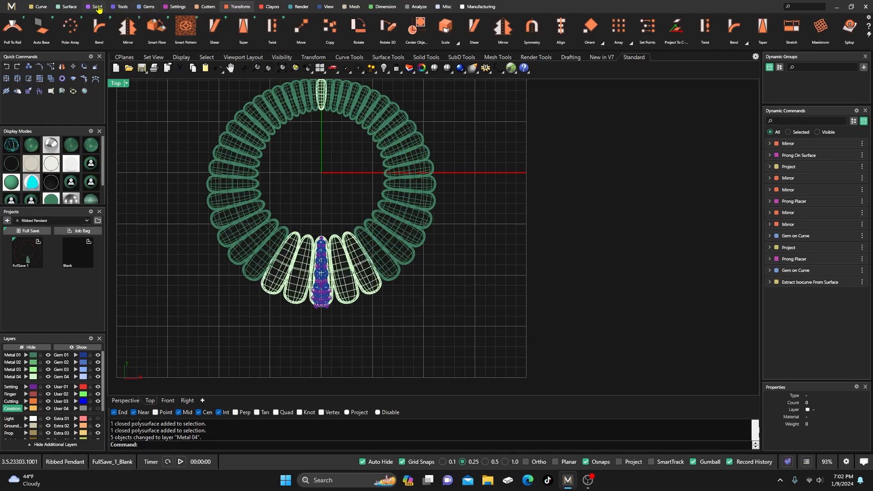
With object and grid snapping off, draw a circle about 16.7 mm in diameter centred on the origin, crossing the upper part of the bottom ribs
{"action": "left_click", "coordinate": [39, 7]}
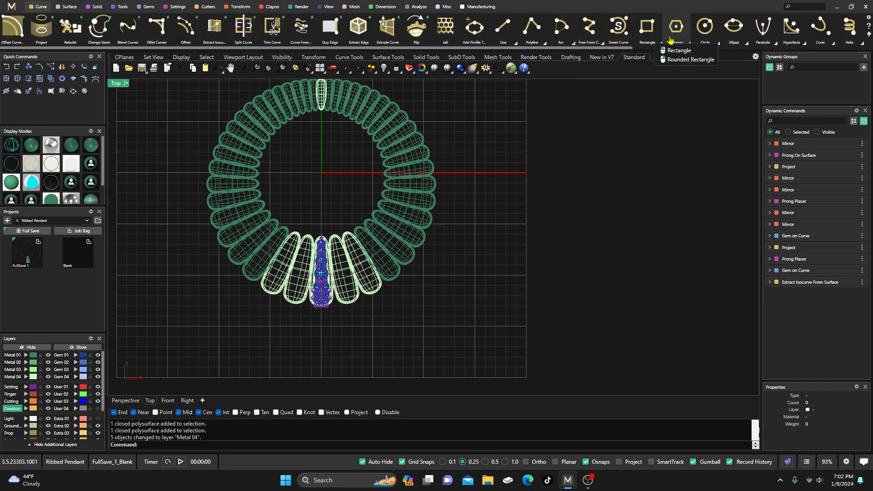
{"action": "left_click", "coordinate": [704, 33]}
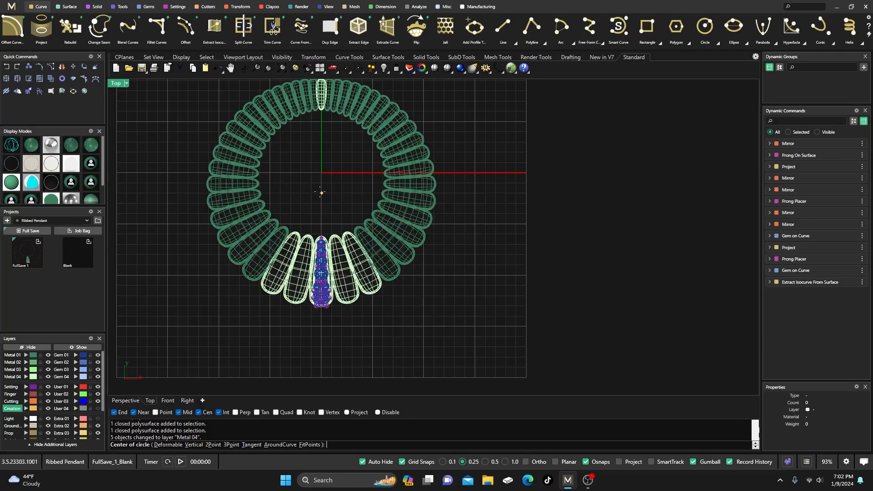
{"action": "left_click", "coordinate": [321, 173]}
{"action": "scroll", "coordinate": [341, 273], "scroll_direction": "up", "scroll_amount": 3}
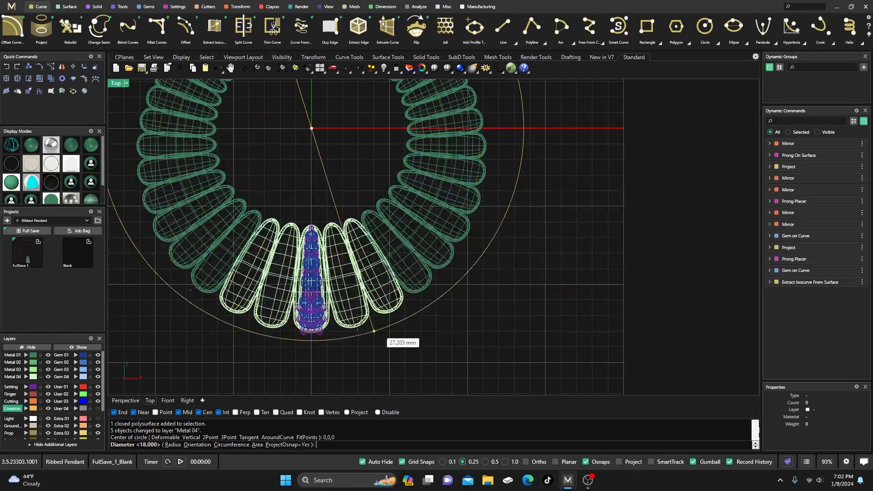
{"action": "scroll", "coordinate": [373, 331], "scroll_direction": "up", "scroll_amount": 3}
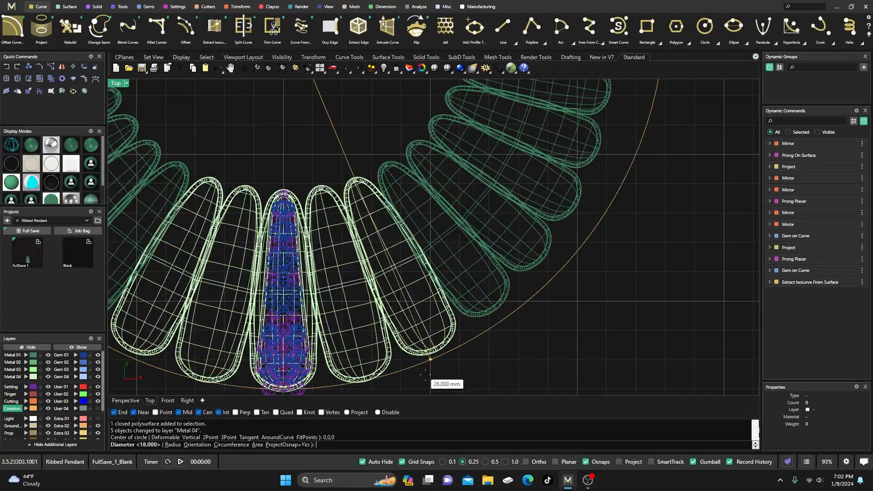
{"action": "left_click", "coordinate": [586, 462]}
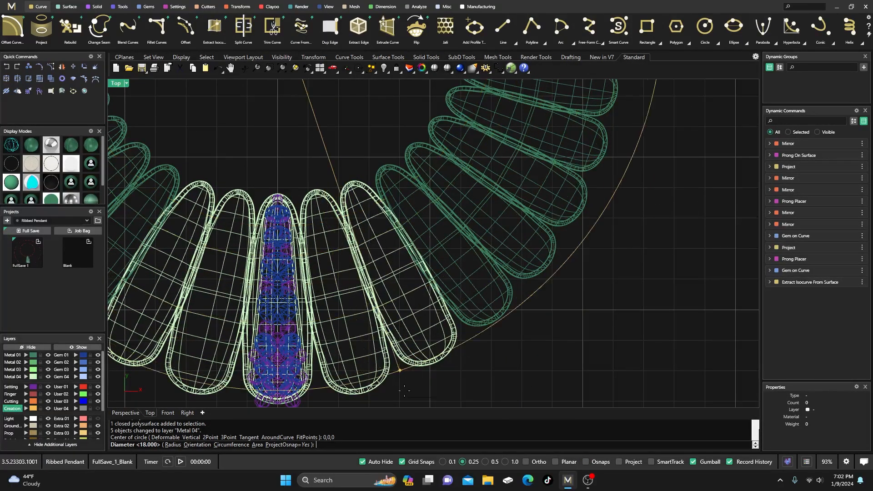
{"action": "left_click", "coordinate": [403, 463]}
{"action": "scroll", "coordinate": [387, 291], "scroll_direction": "up", "scroll_amount": 3}
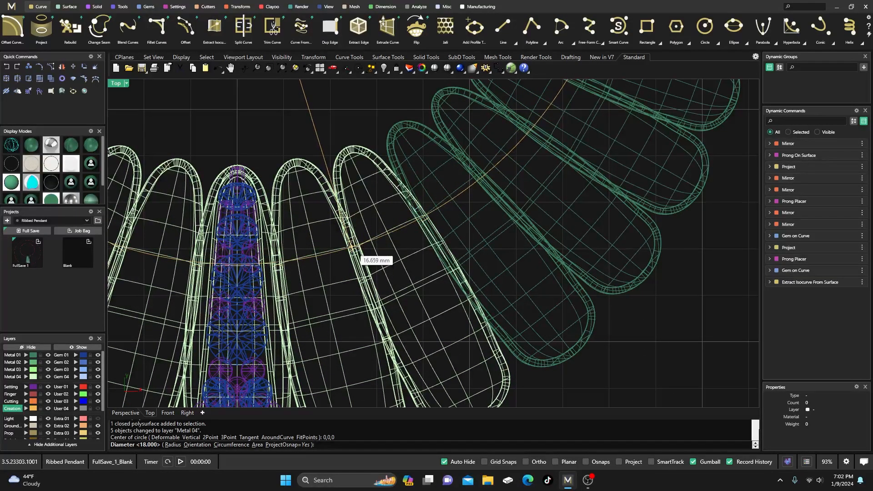
{"action": "left_click", "coordinate": [350, 247]}
Draw a second, larger circle centred on the origin, crossing the ribs near the middle of their length
{"action": "right_click", "coordinate": [304, 152]}
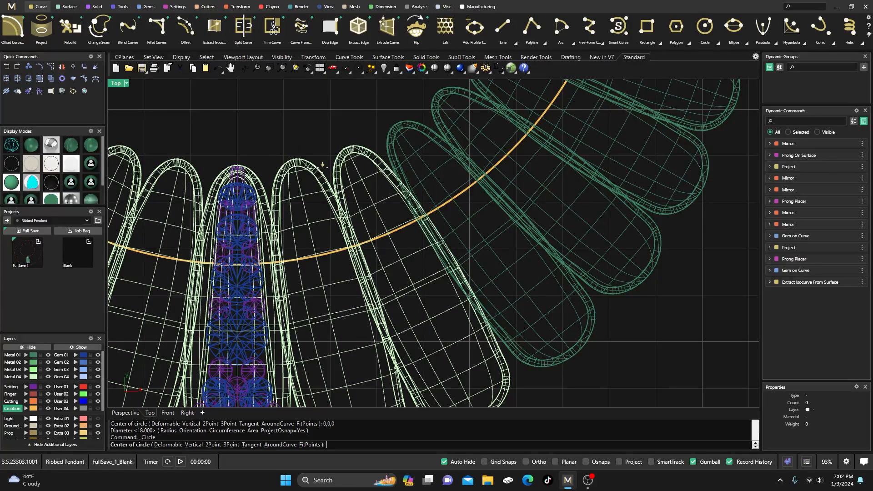
{"action": "type", "text": "0"}
{"action": "key", "text": "Return"}
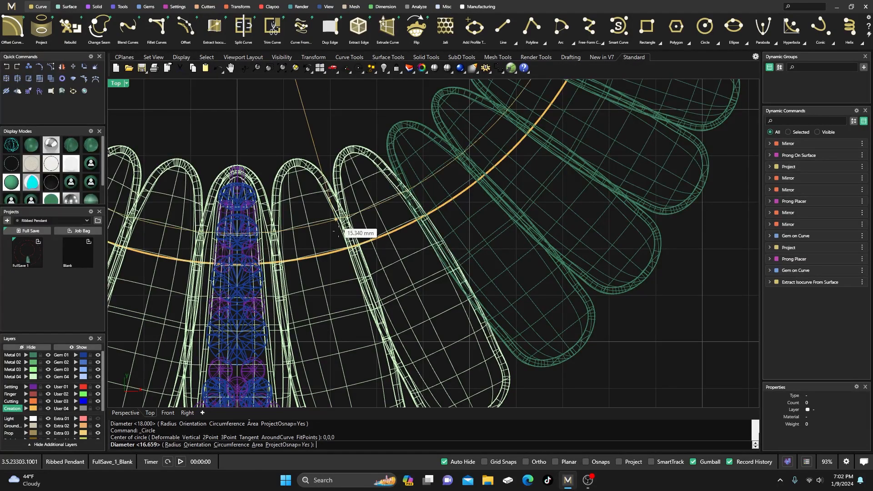
{"action": "left_click", "coordinate": [386, 327]}
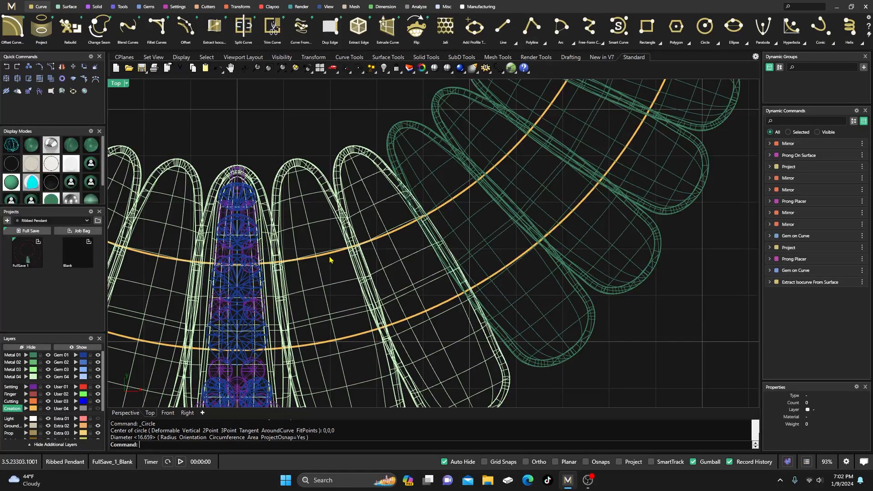
Draw a line from the origin through the second rib to the right of the gem-set rib, ending past the outer circle
{"action": "scroll", "coordinate": [337, 238], "scroll_direction": "down", "scroll_amount": 3}
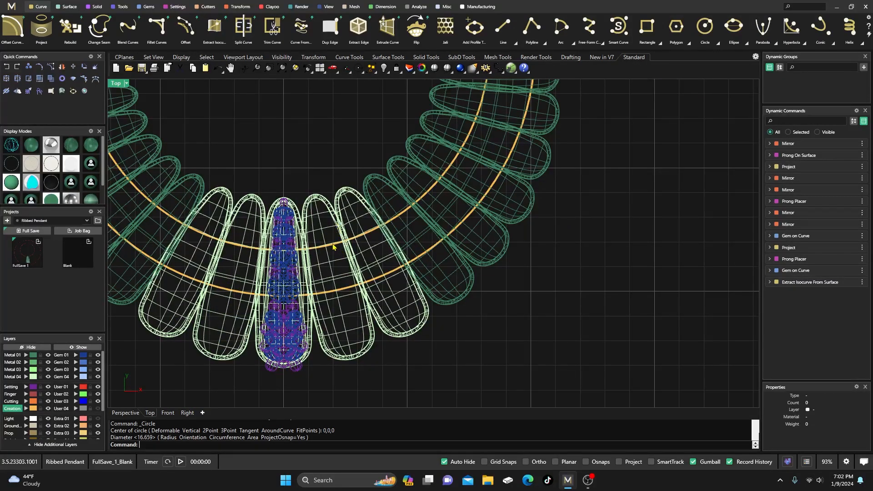
{"action": "scroll", "coordinate": [332, 246], "scroll_direction": "up", "scroll_amount": 2}
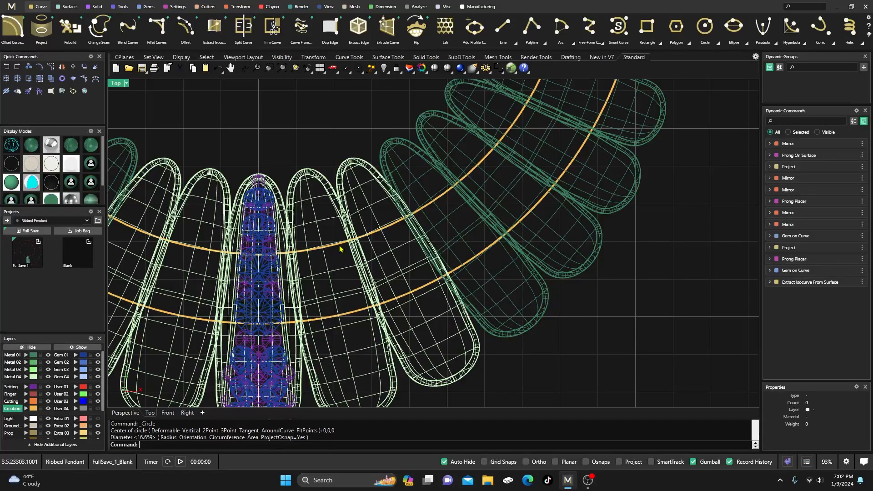
{"action": "scroll", "coordinate": [339, 244], "scroll_direction": "down", "scroll_amount": 2}
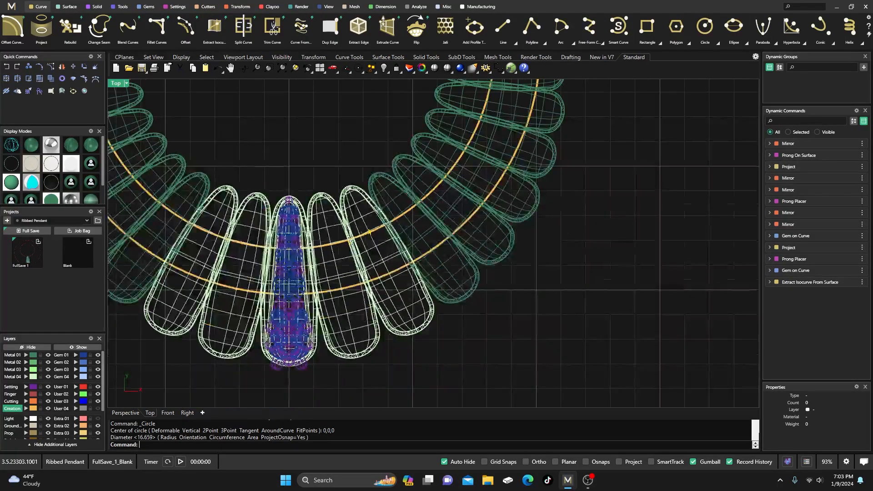
{"action": "scroll", "coordinate": [348, 251], "scroll_direction": "up", "scroll_amount": 3}
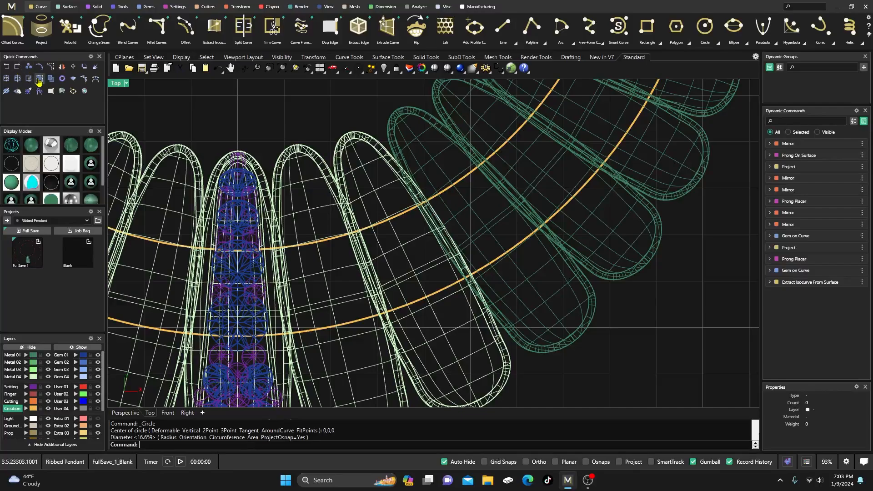
{"action": "scroll", "coordinate": [232, 157], "scroll_direction": "down", "scroll_amount": 3}
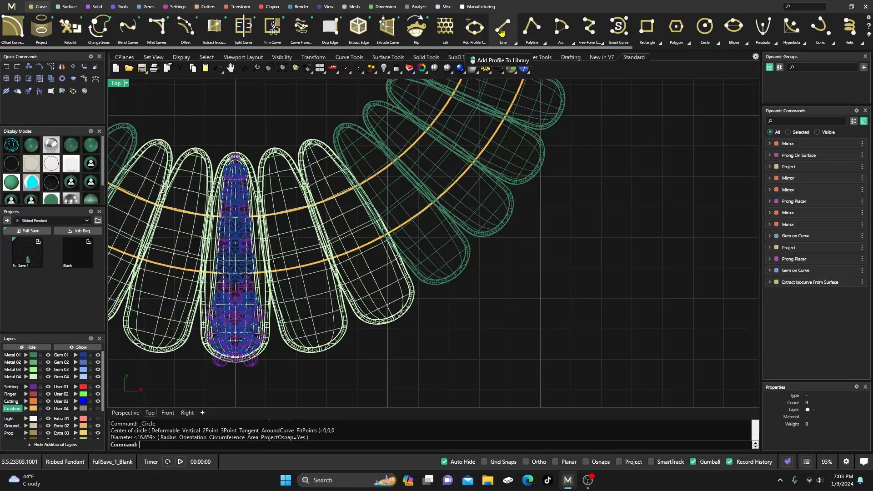
{"action": "scroll", "coordinate": [418, 219], "scroll_direction": "down", "scroll_amount": 4}
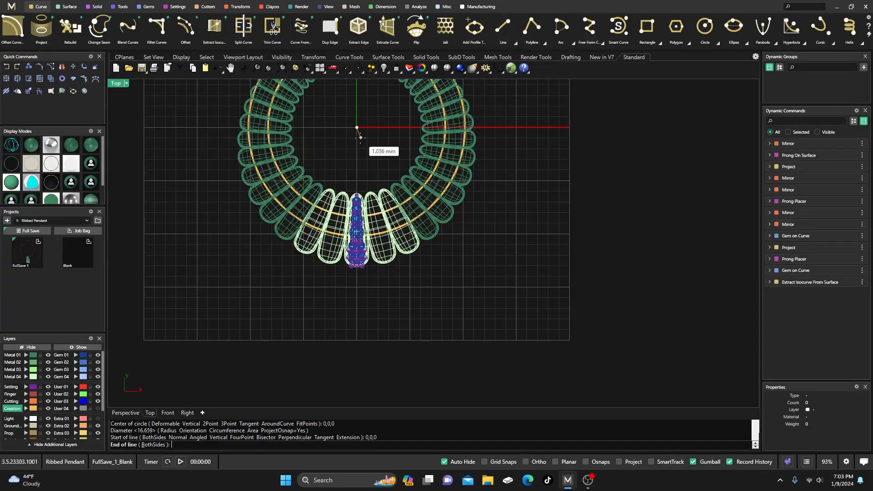
{"action": "left_click", "coordinate": [357, 127]}
{"action": "scroll", "coordinate": [385, 262], "scroll_direction": "up", "scroll_amount": 5}
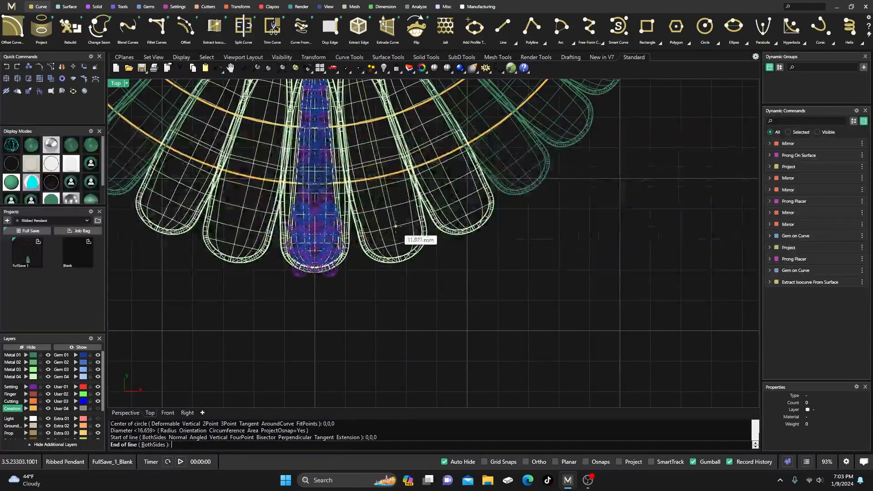
{"action": "left_click", "coordinate": [455, 187]}
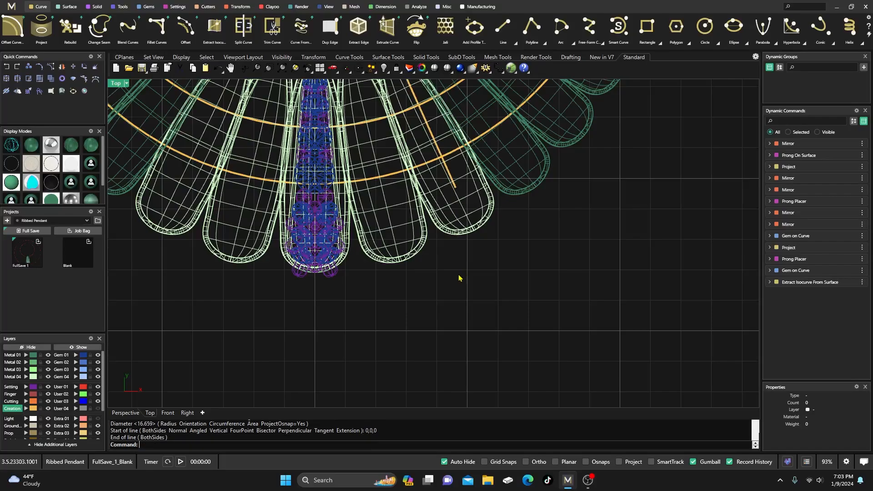
{"action": "scroll", "coordinate": [335, 335], "scroll_direction": "down", "scroll_amount": 5}
Draw a second radial line about 10.6 mm long from the origin, ending just past the outer circle on the next rib
{"action": "key", "text": "Return"}
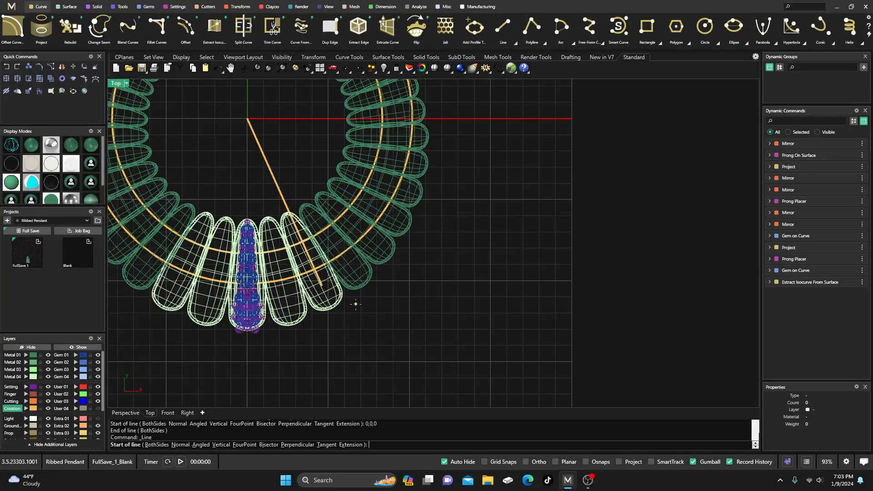
{"action": "type", "text": "0"}
{"action": "key", "text": "Return"}
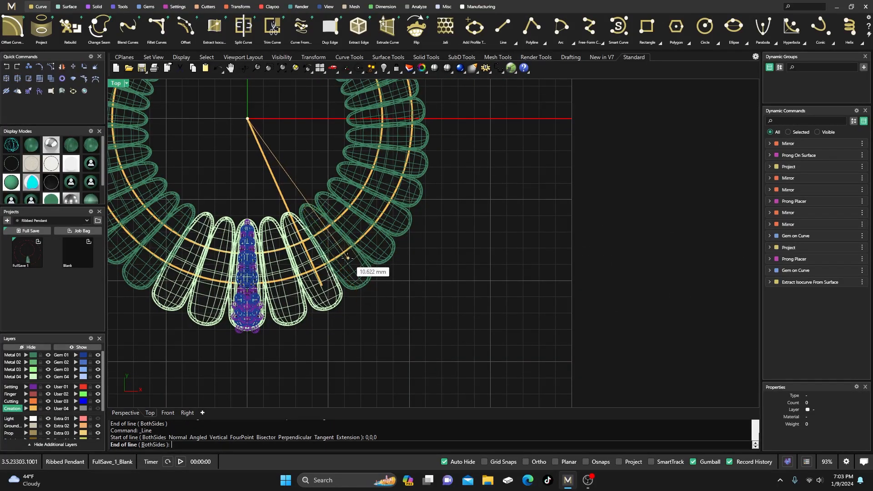
{"action": "scroll", "coordinate": [353, 257], "scroll_direction": "up", "scroll_amount": 5}
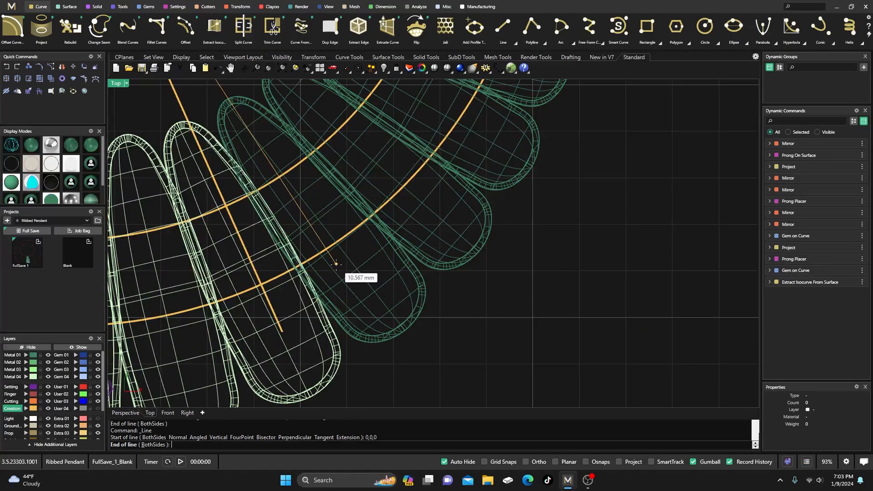
{"action": "left_click", "coordinate": [339, 268]}
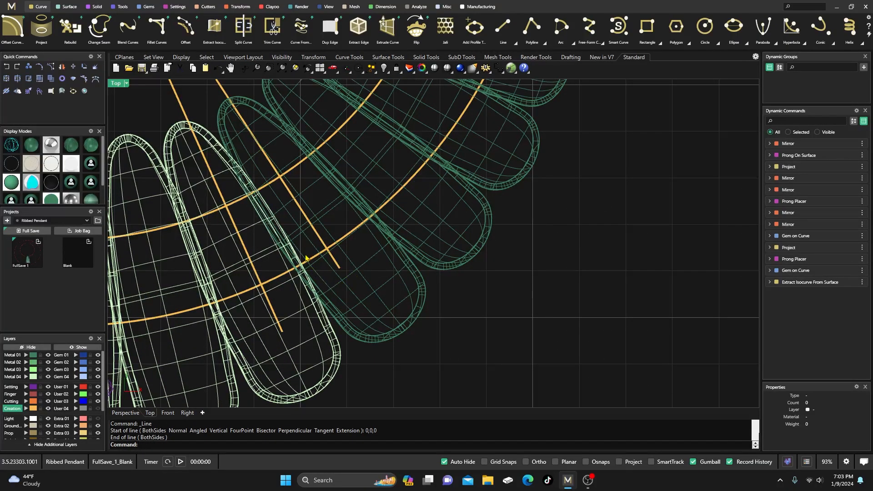
Hide the Metal 04 and Metal 01 layers, and trim away the inner line portions and the circle portions outside the two lines
{"action": "left_click", "coordinate": [48, 376]}
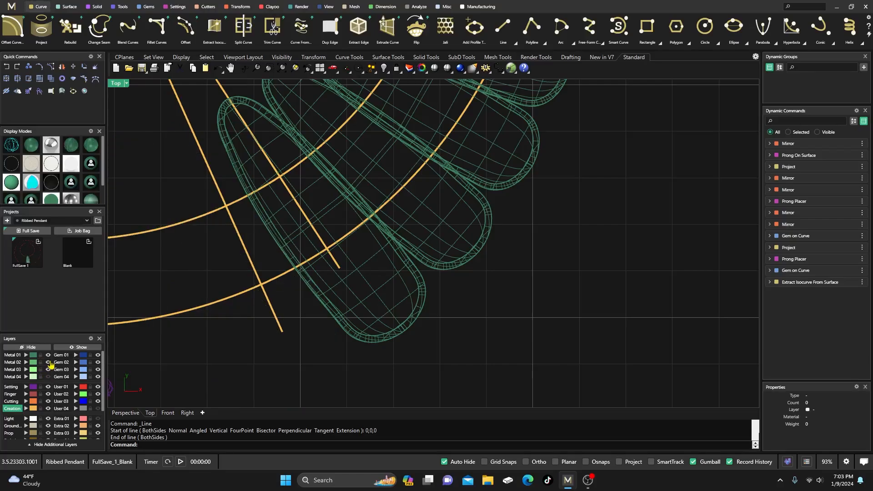
{"action": "left_click", "coordinate": [48, 354]}
{"action": "left_click_drag", "start_coordinate": [397, 339], "coordinate": [173, 161]}
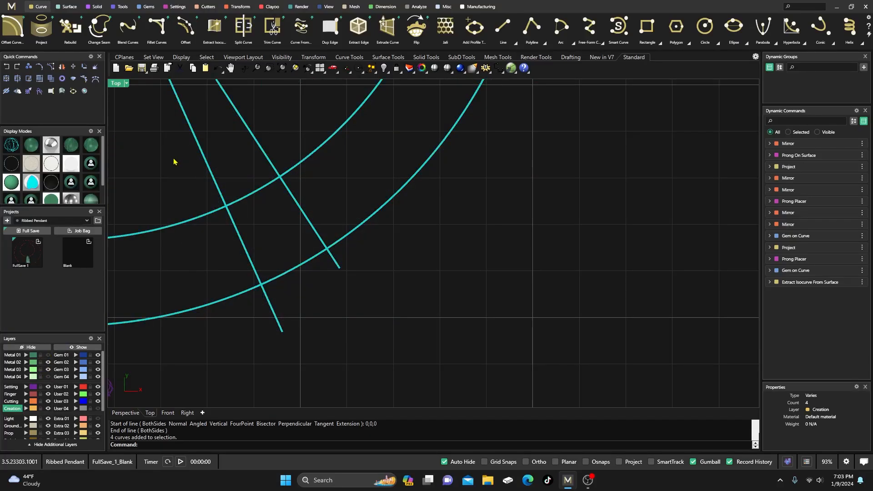
{"action": "left_click", "coordinate": [28, 78]}
{"action": "left_click_drag", "start_coordinate": [279, 125], "coordinate": [181, 171]}
{"action": "left_click_drag", "start_coordinate": [266, 199], "coordinate": [279, 203]}
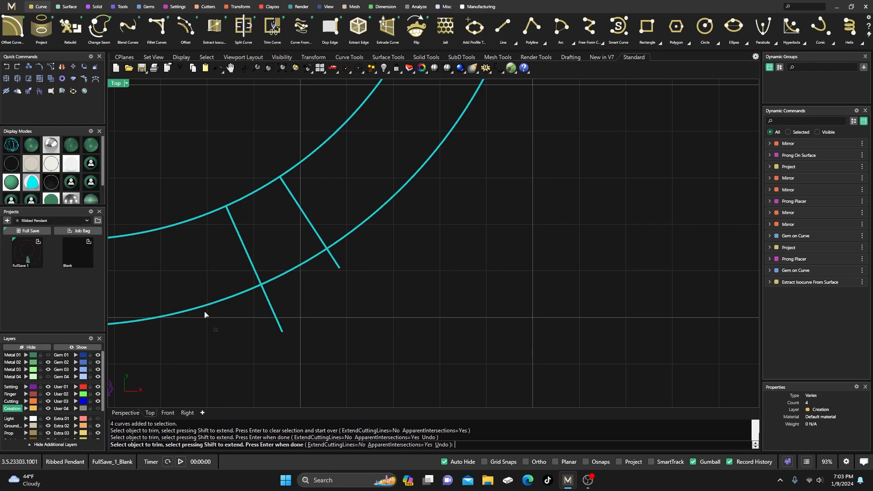
{"action": "left_click_drag", "start_coordinate": [218, 331], "coordinate": [160, 213]}
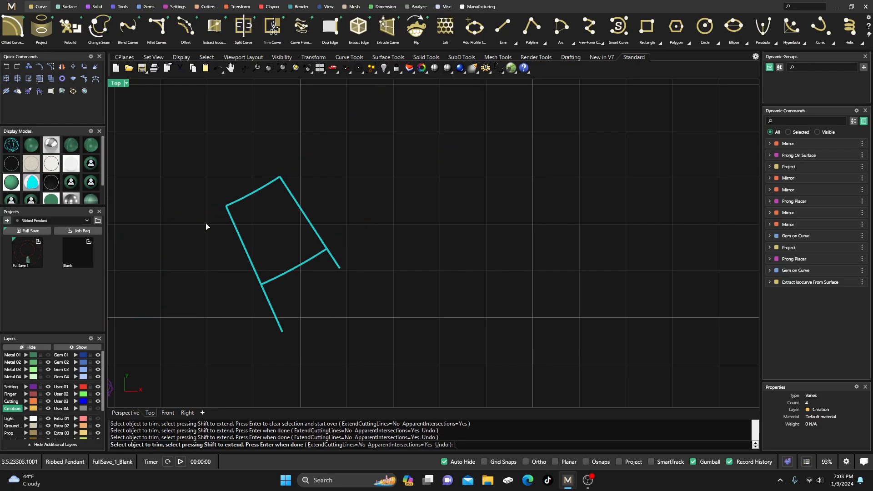
Trim away the remaining pieces of both radial lines, leaving only the two short arcs
{"action": "left_click", "coordinate": [276, 312]}
{"action": "left_click", "coordinate": [334, 262]}
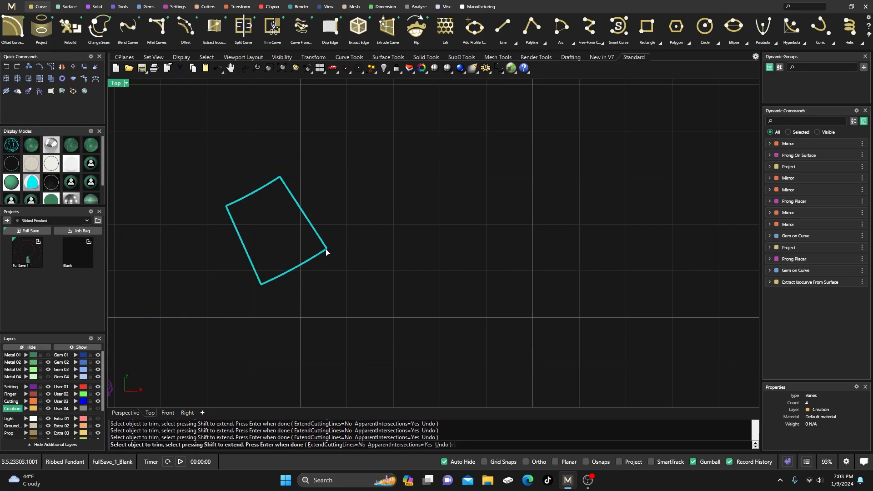
{"action": "left_click", "coordinate": [303, 214]}
{"action": "left_click", "coordinate": [252, 250]}
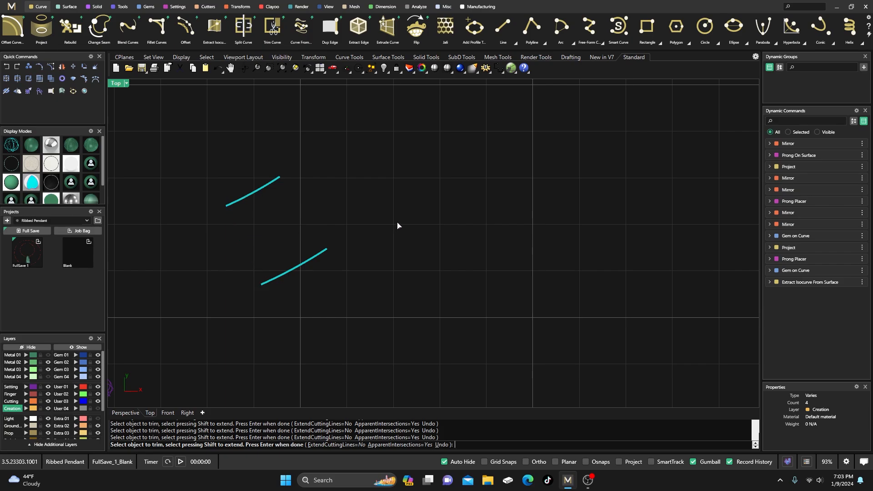
{"action": "key", "text": "Return"}
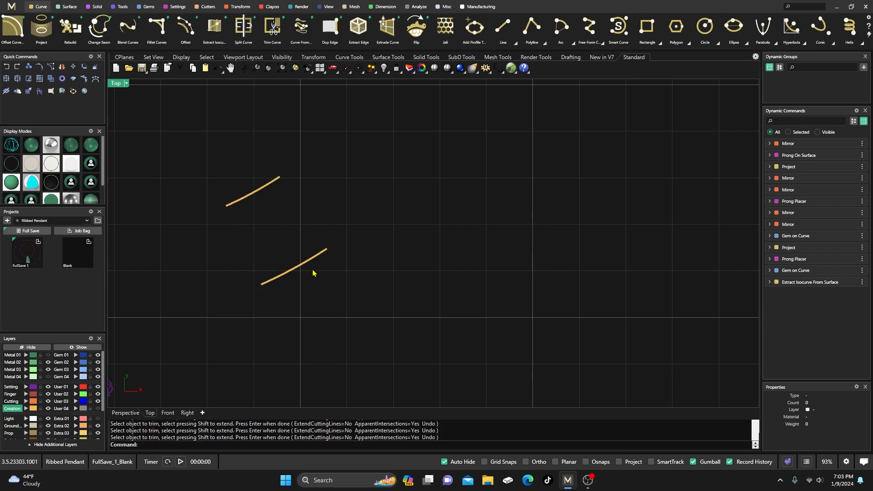
Set up round-capped pipes along the two arcs with 0.3 start and end radii and 0.18 thickness
{"action": "left_click_drag", "start_coordinate": [339, 318], "coordinate": [231, 159]}
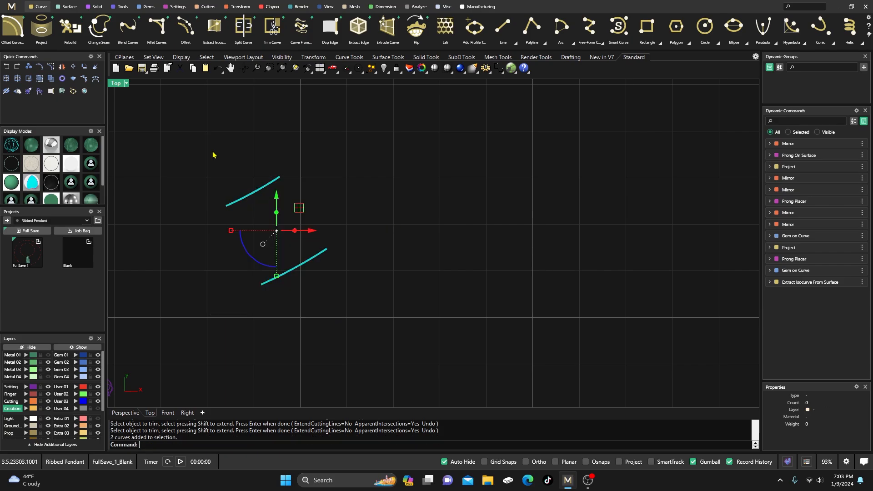
{"action": "left_click", "coordinate": [96, 6]}
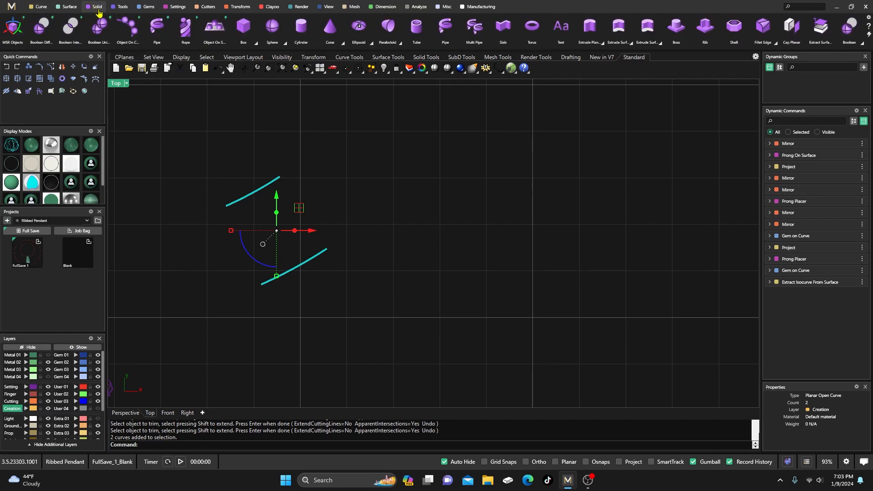
{"action": "left_click", "coordinate": [156, 28]}
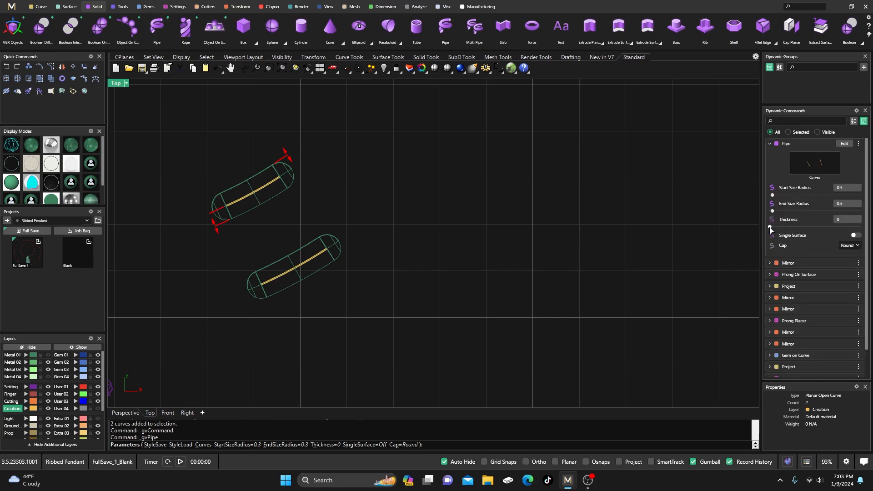
{"action": "left_click_drag", "start_coordinate": [771, 229], "coordinate": [778, 231]}
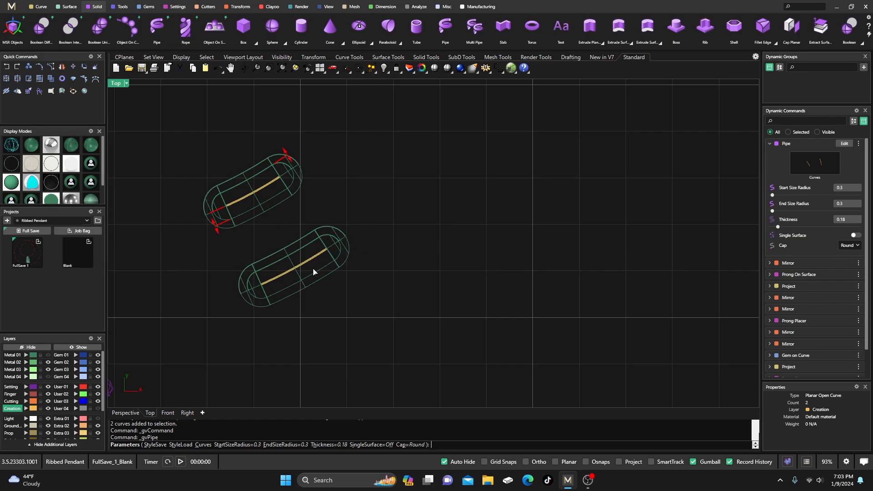
Show the Metal 04 and Metal 01 layers in the Perspective view and check the pipe preview against the ribs' undersides
{"action": "double_click", "coordinate": [115, 84]}
{"action": "double_click", "coordinate": [452, 83]}
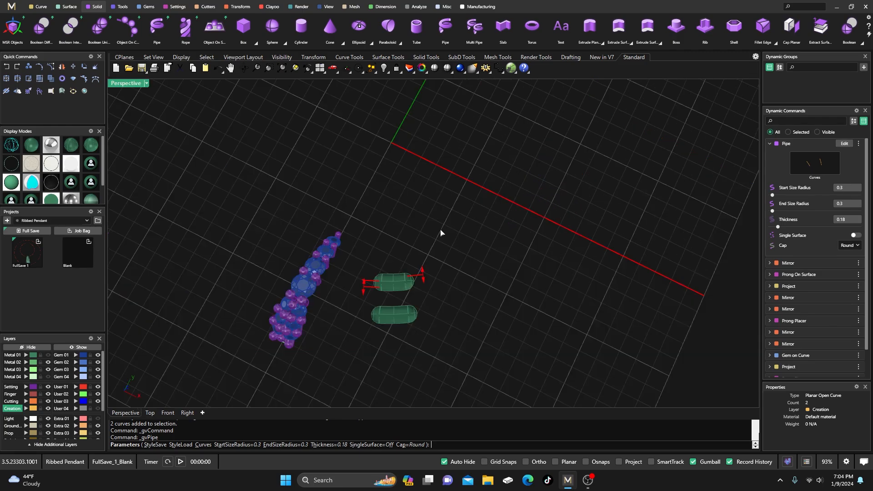
{"action": "right_click_drag", "start_coordinate": [441, 233], "coordinate": [361, 234]}
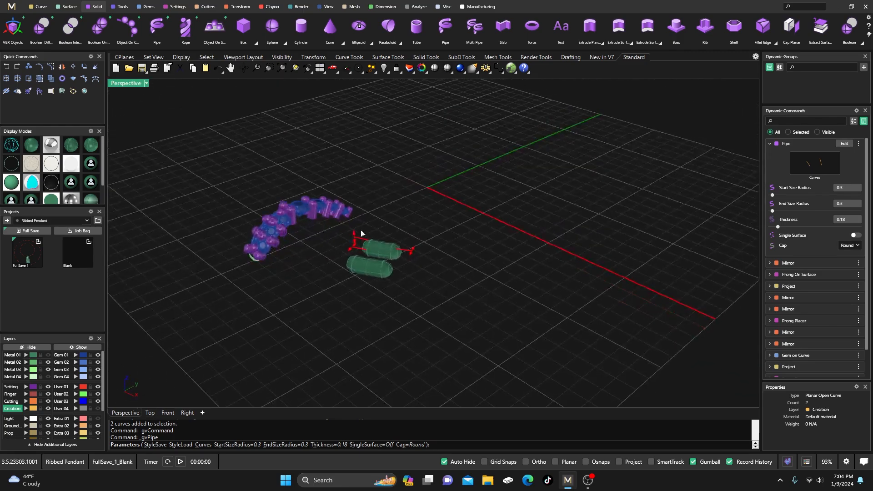
{"action": "left_click", "coordinate": [48, 376]}
{"action": "scroll", "coordinate": [307, 316], "scroll_direction": "up", "scroll_amount": 3}
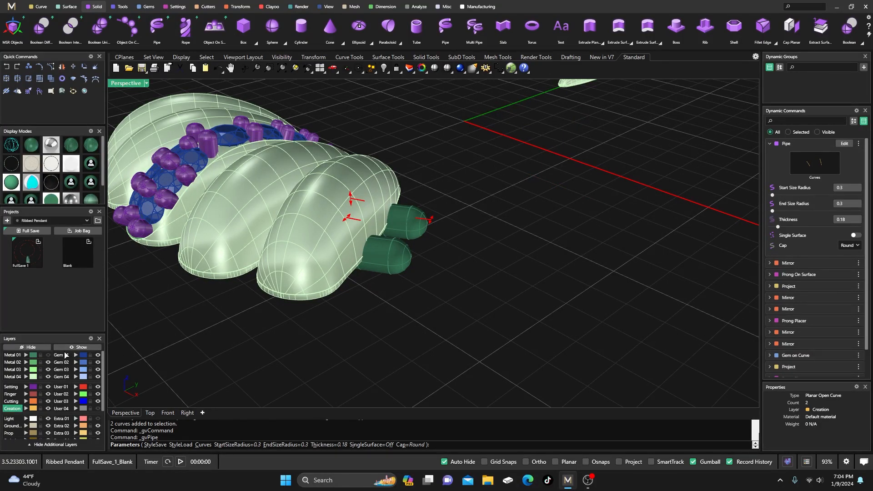
{"action": "left_click", "coordinate": [48, 355]}
{"action": "right_click_drag", "start_coordinate": [334, 330], "coordinate": [372, 257]}
{"action": "scroll", "coordinate": [416, 192], "scroll_direction": "up", "scroll_amount": 5}
{"action": "right_click_drag", "start_coordinate": [416, 194], "coordinate": [405, 249]}
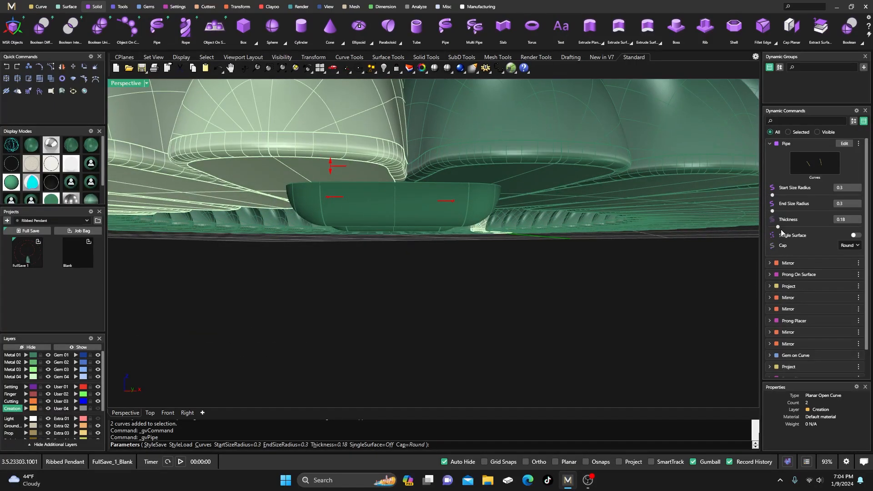
Set the pipe thickness to 0 and complete the two pipes
{"action": "left_click_drag", "start_coordinate": [777, 228], "coordinate": [770, 228]}
{"action": "scroll", "coordinate": [477, 352], "scroll_direction": "up", "scroll_amount": 5}
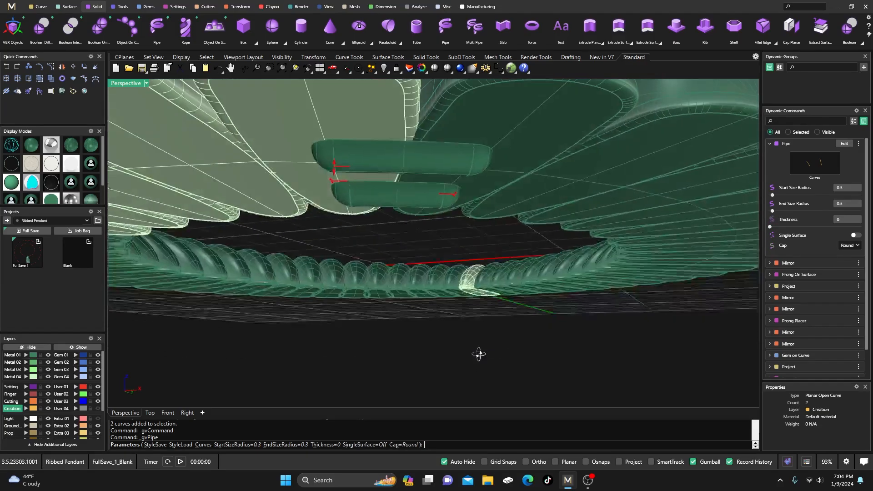
{"action": "right_click", "coordinate": [479, 361]}
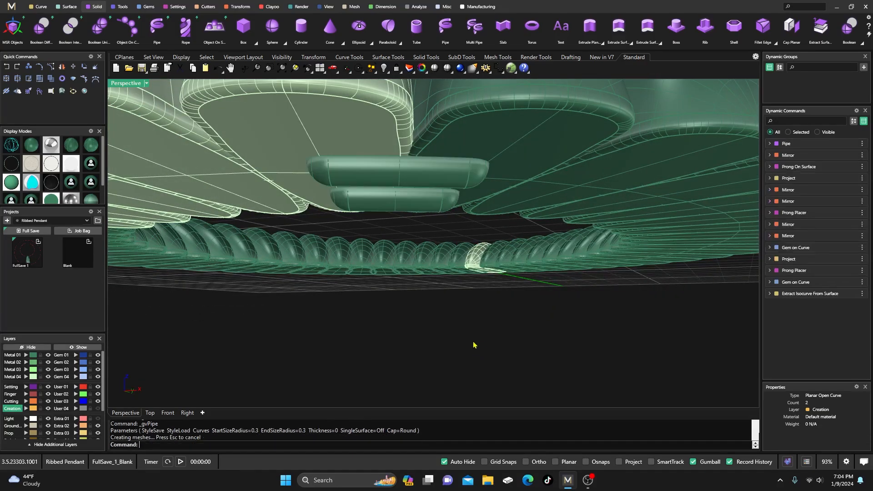
Move both pipes together with their arcs vertically upward so they sink almost fully into the ribs' flat undersides
{"action": "right_click_drag", "start_coordinate": [473, 345], "coordinate": [423, 308]}
{"action": "left_click", "coordinate": [407, 227]}
{"action": "right_click_drag", "start_coordinate": [404, 226], "coordinate": [399, 259]}
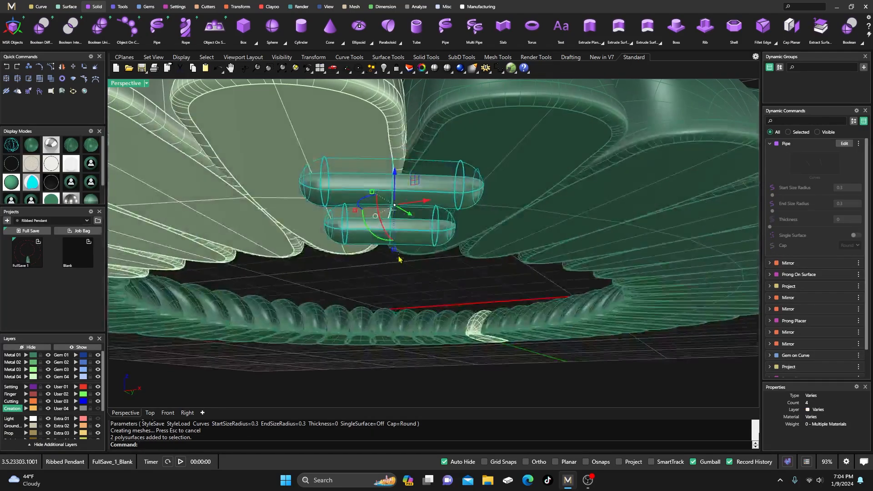
{"action": "right_click_drag", "start_coordinate": [413, 203], "coordinate": [413, 227]}
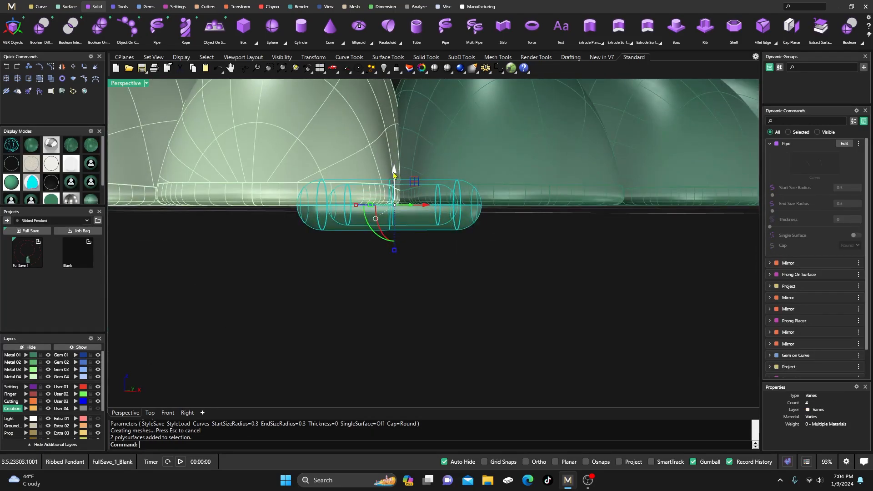
{"action": "left_click_drag", "start_coordinate": [394, 176], "coordinate": [396, 151]}
{"action": "left_click", "coordinate": [325, 304]}
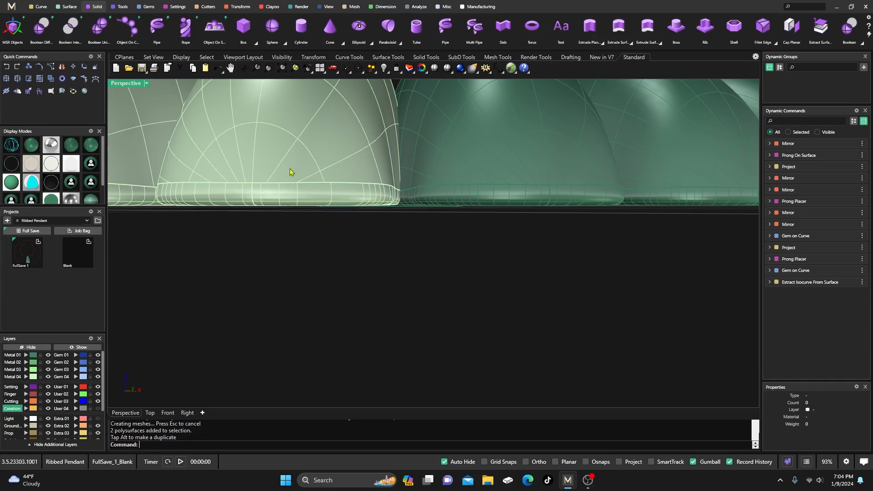
Examine from below how the two pipes bridge the neighbouring ribs
{"action": "right_click_drag", "start_coordinate": [332, 195], "coordinate": [336, 176]}
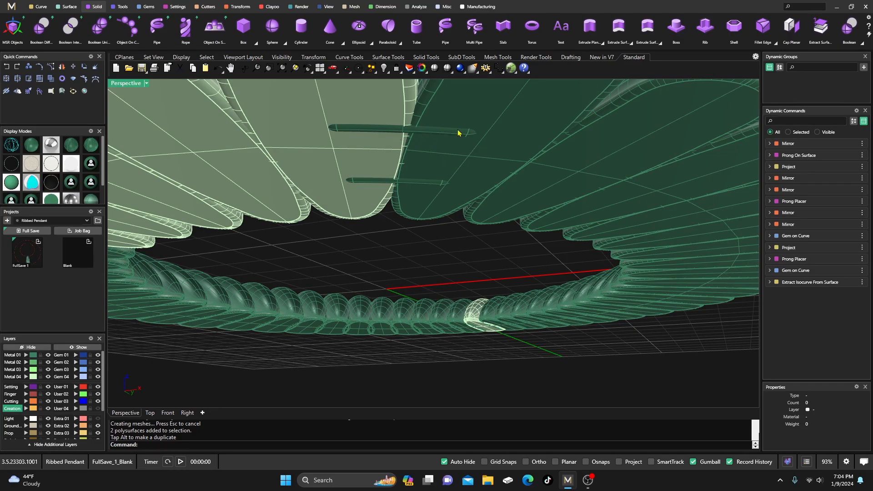
{"action": "scroll", "coordinate": [457, 148], "scroll_direction": "down", "scroll_amount": 7}
{"action": "right_click_drag", "start_coordinate": [457, 150], "coordinate": [430, 174]}
{"action": "scroll", "coordinate": [446, 160], "scroll_direction": "up", "scroll_amount": 7}
{"action": "right_click_drag", "start_coordinate": [432, 179], "coordinate": [399, 179]}
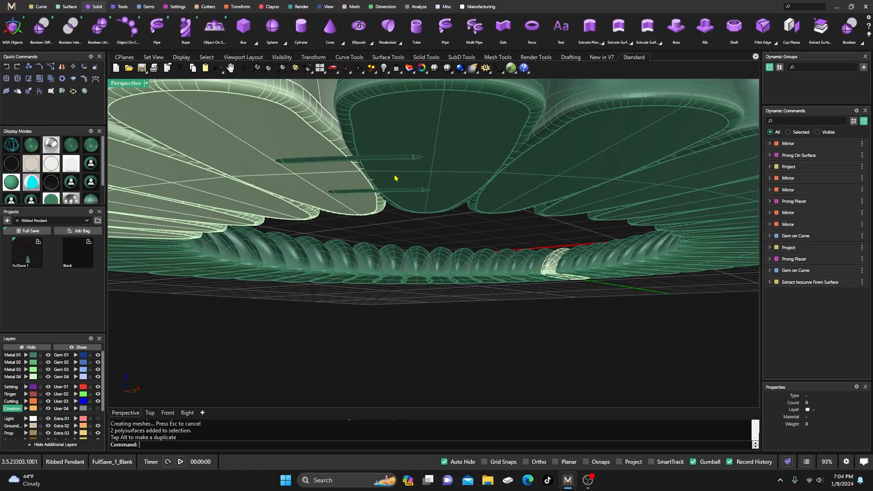
{"action": "right_click_drag", "start_coordinate": [395, 163], "coordinate": [485, 162]}
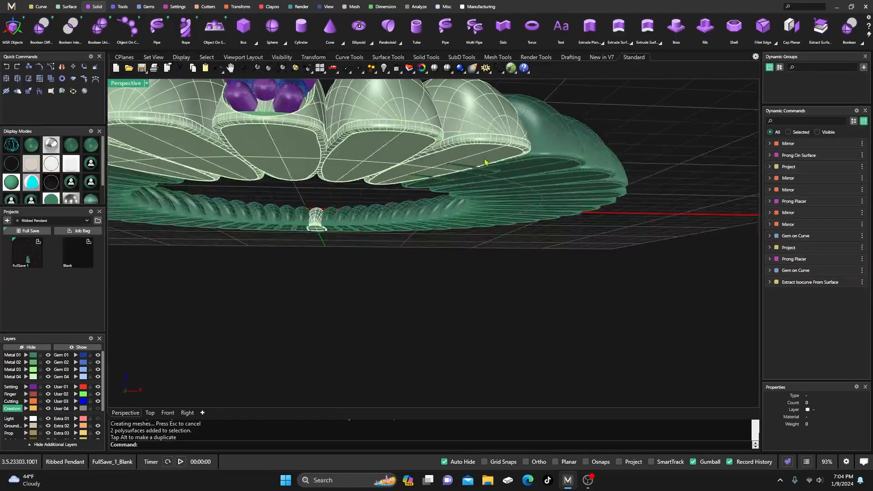
Mirror the pair of pipes to the opposite side of the gem-set rib with only the Y mirror option on
{"action": "scroll", "coordinate": [466, 177], "scroll_direction": "up", "scroll_amount": 3}
{"action": "left_click", "coordinate": [487, 116]}
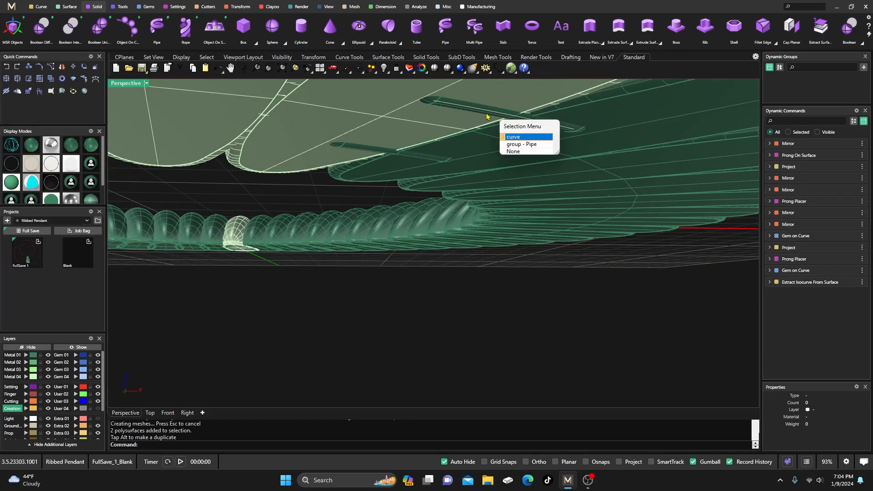
{"action": "left_click", "coordinate": [509, 145]}
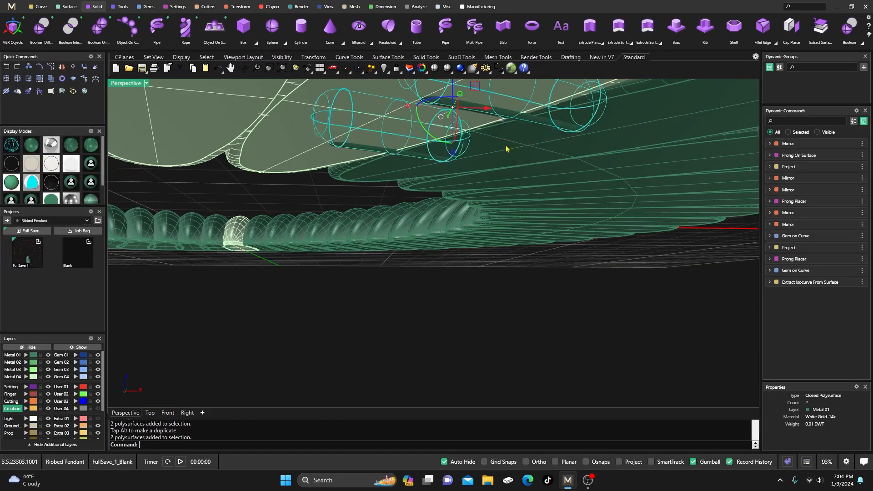
{"action": "scroll", "coordinate": [506, 146], "scroll_direction": "down", "scroll_amount": 2}
{"action": "left_click", "coordinate": [237, 7]}
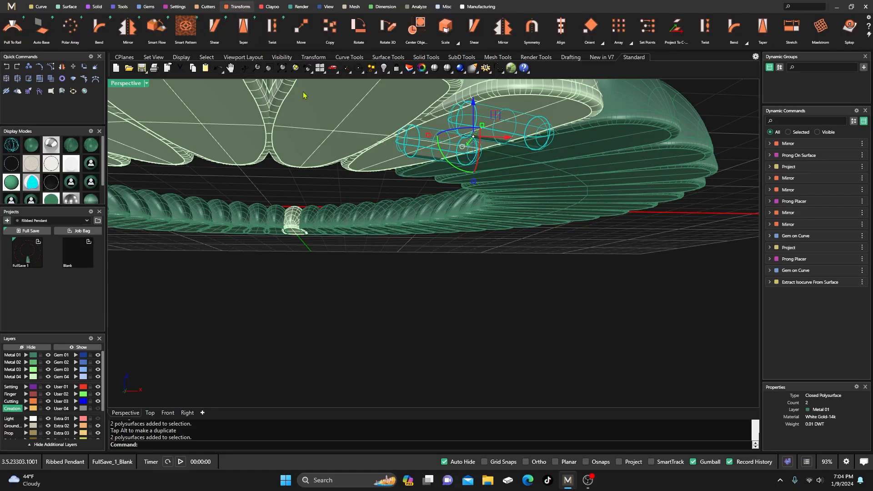
{"action": "left_click", "coordinate": [128, 27]}
{"action": "scroll", "coordinate": [468, 320], "scroll_direction": "down", "scroll_amount": 3}
{"action": "right_click_drag", "start_coordinate": [468, 320], "coordinate": [468, 294]}
{"action": "right_click", "coordinate": [451, 308]}
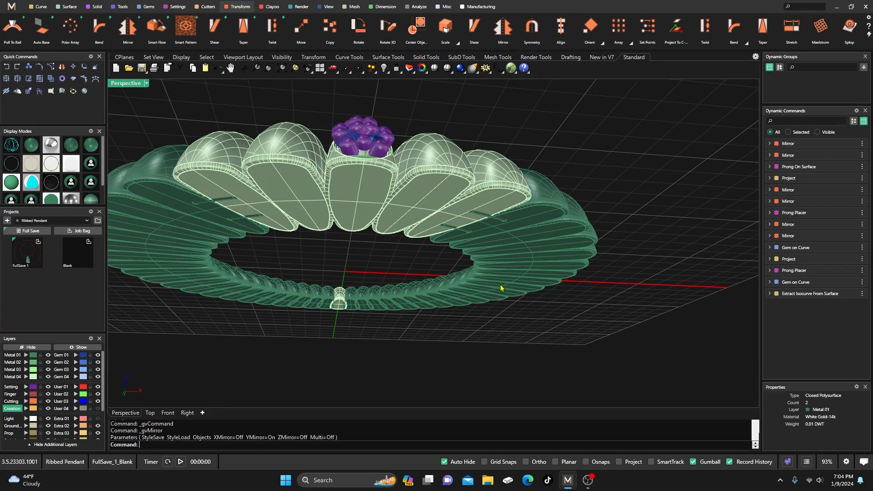
Examine the pipes on both sides of the pendant from below and above, and return to the four-viewport layout
{"action": "scroll", "coordinate": [500, 222], "scroll_direction": "up", "scroll_amount": 3}
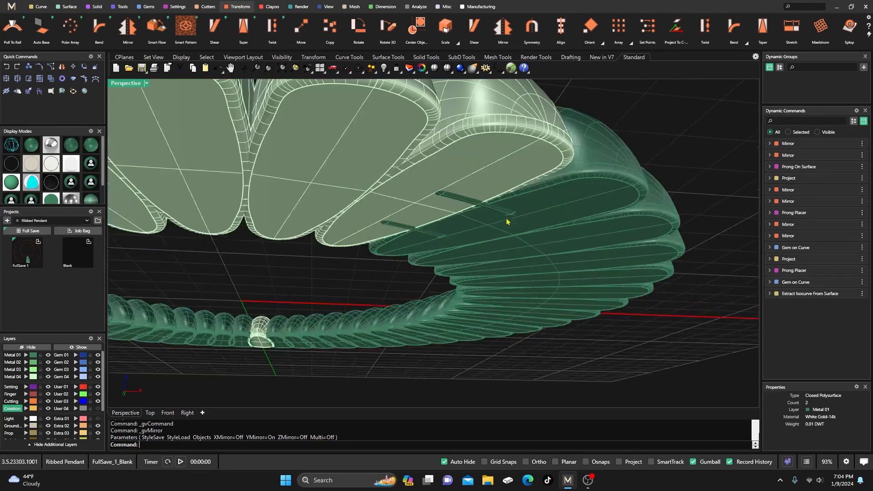
{"action": "scroll", "coordinate": [505, 217], "scroll_direction": "down", "scroll_amount": 3}
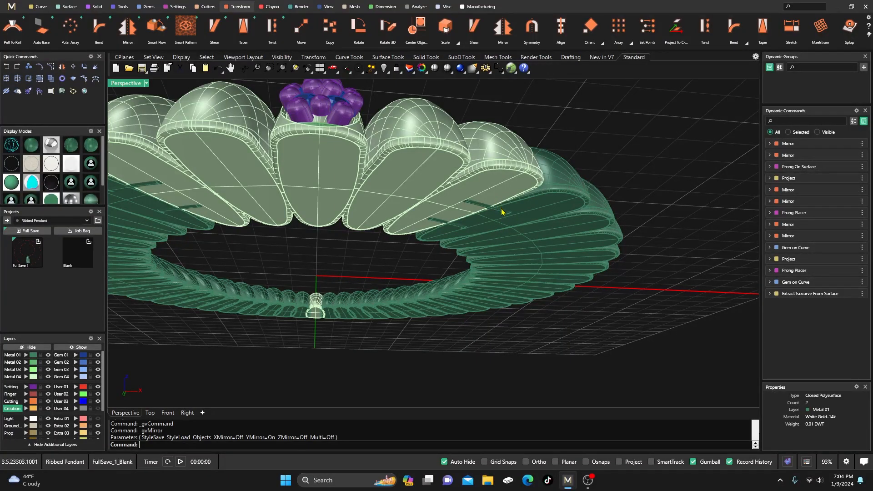
{"action": "right_click_drag", "start_coordinate": [139, 197], "coordinate": [399, 272]}
{"action": "scroll", "coordinate": [398, 271], "scroll_direction": "down", "scroll_amount": 5}
{"action": "right_click_drag", "start_coordinate": [355, 237], "coordinate": [367, 253]}
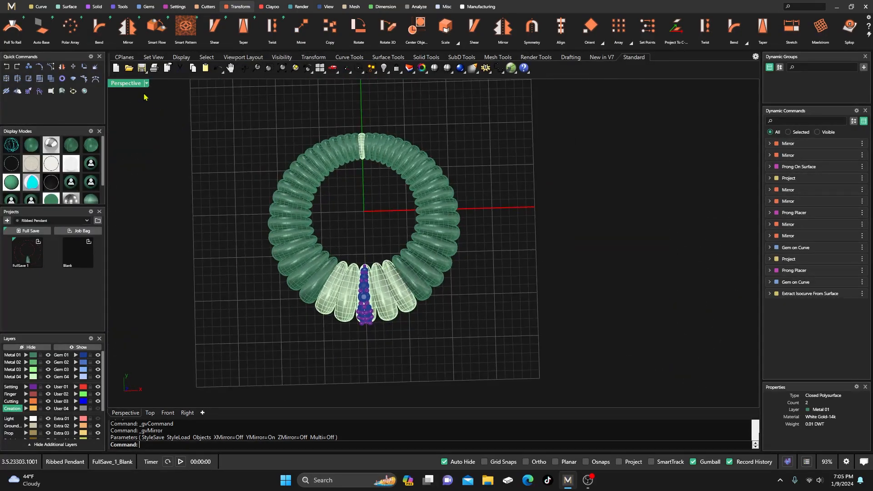
{"action": "double_click", "coordinate": [132, 86]}
{"action": "scroll", "coordinate": [262, 177], "scroll_direction": "down", "scroll_amount": 6}
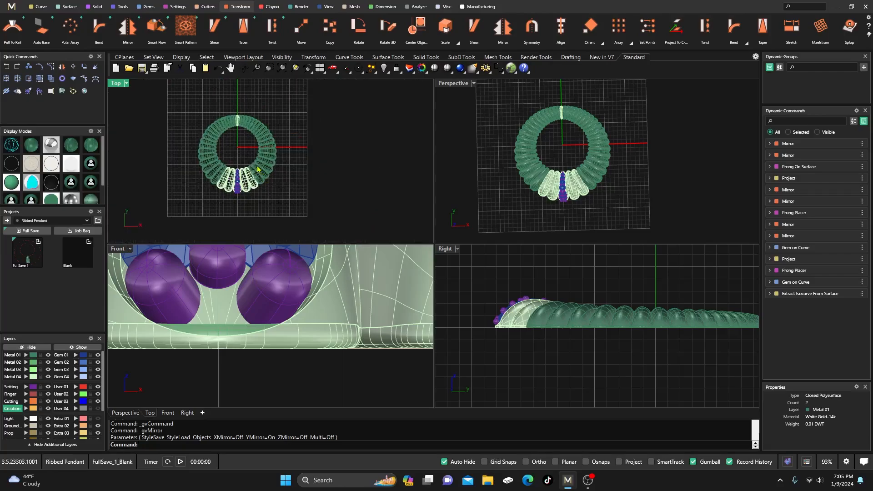
Maximize the Top viewport on the pendant's upper ribs and switch it to the shaded display mode
{"action": "scroll", "coordinate": [262, 172], "scroll_direction": "up", "scroll_amount": 3}
{"action": "double_click", "coordinate": [116, 85]}
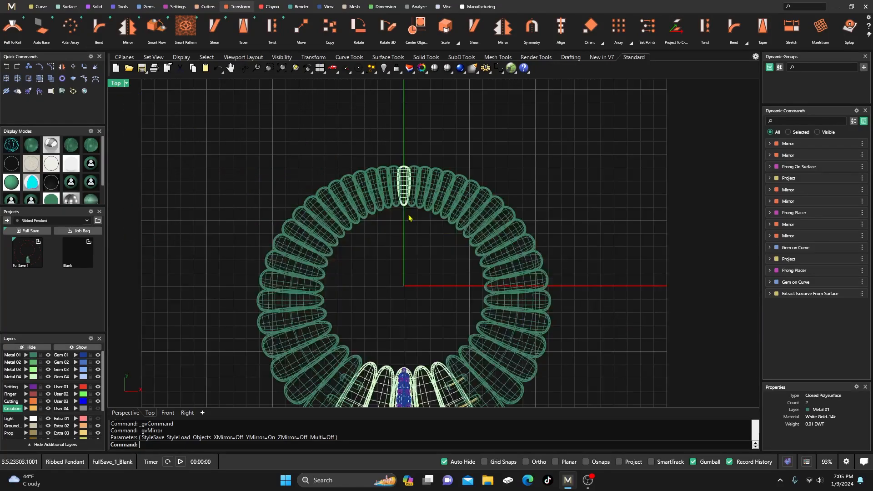
{"action": "right_click_drag", "start_coordinate": [409, 219], "coordinate": [341, 236]}
{"action": "left_click", "coordinate": [36, 145]}
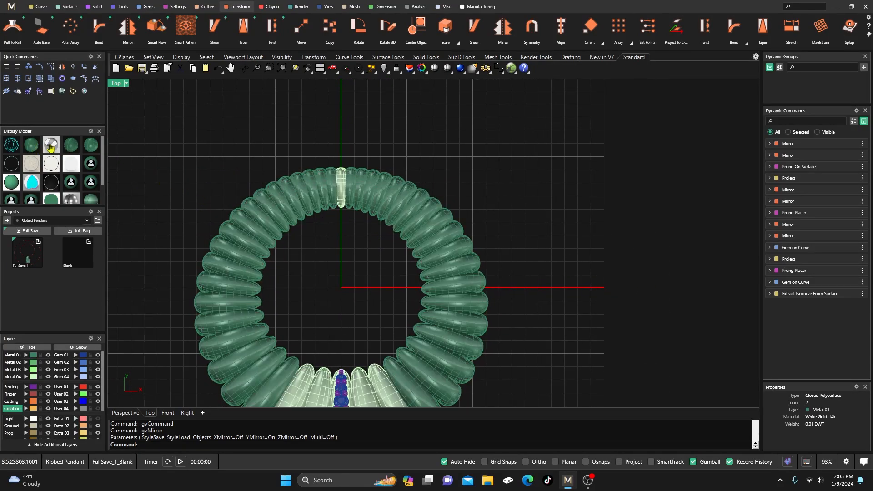
{"action": "scroll", "coordinate": [368, 199], "scroll_direction": "up", "scroll_amount": 2}
{"action": "right_click_drag", "start_coordinate": [368, 199], "coordinate": [372, 214]}
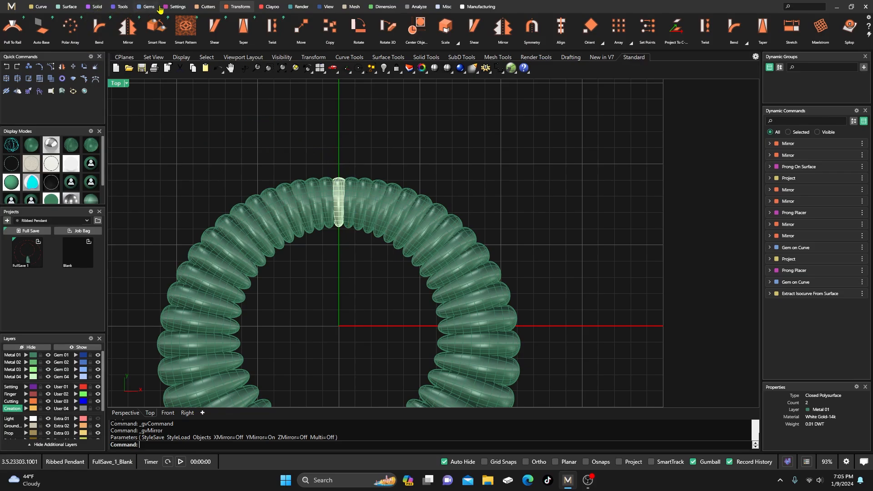
Add a bail, move it just above the pendant's topmost rib, and set its internal width to 4.7 mm
{"action": "left_click", "coordinate": [179, 8]}
{"action": "left_click", "coordinate": [13, 27]}
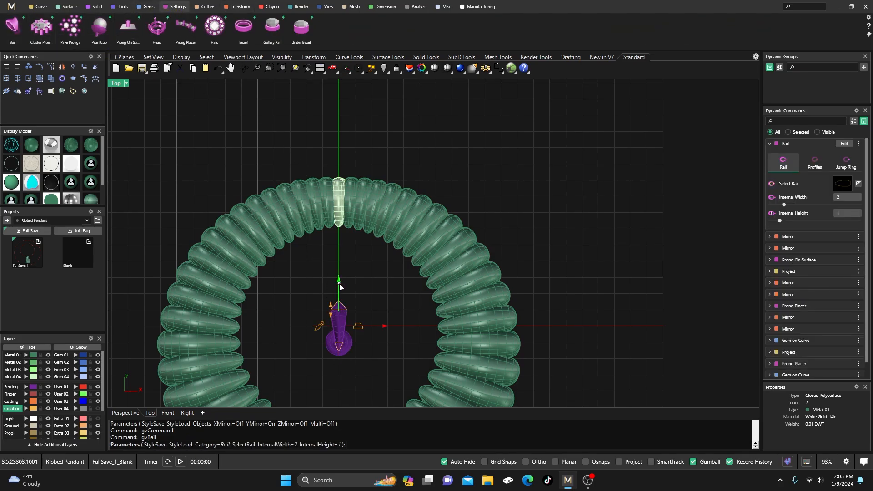
{"action": "left_click_drag", "start_coordinate": [339, 282], "coordinate": [348, 97]}
{"action": "scroll", "coordinate": [336, 169], "scroll_direction": "up", "scroll_amount": 6}
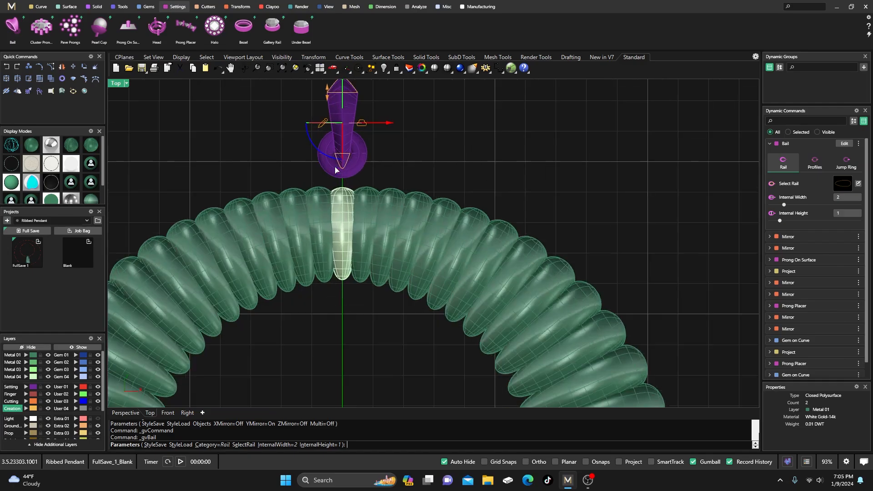
{"action": "right_click_drag", "start_coordinate": [391, 167], "coordinate": [386, 196]}
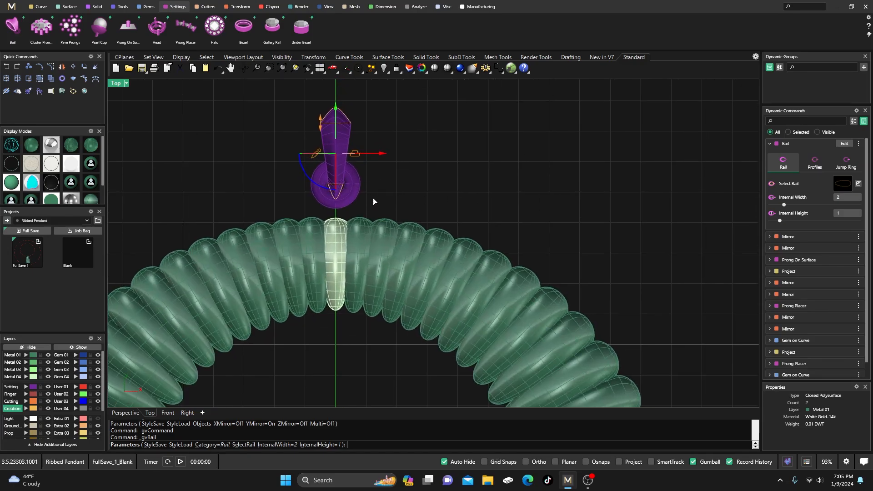
{"action": "scroll", "coordinate": [615, 275], "scroll_direction": "down", "scroll_amount": 4}
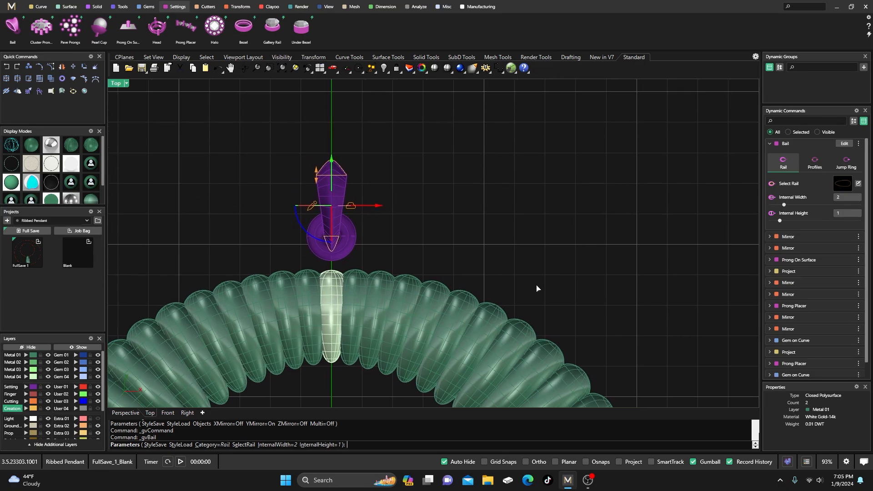
{"action": "left_click_drag", "start_coordinate": [419, 209], "coordinate": [419, 186]}
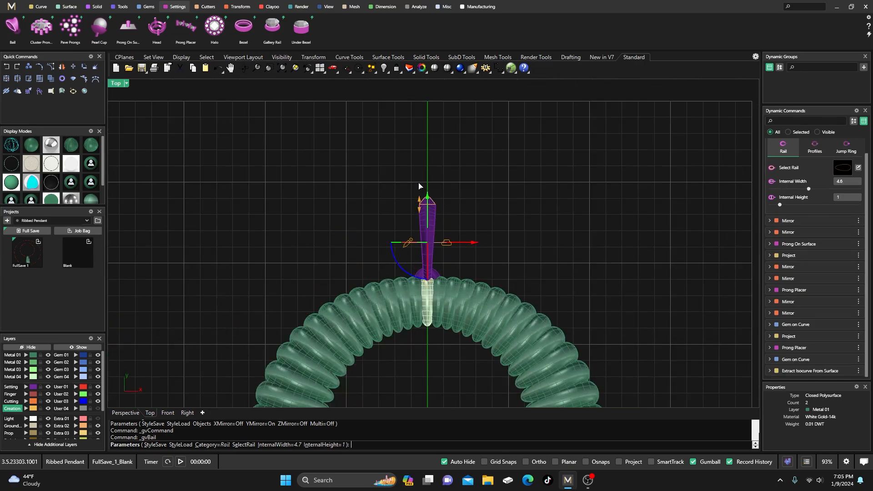
Widen the bail's profiles to a top width of 3.1 mm and a bottom width of 1.4 mm, with the top height at 0.5 mm
{"action": "left_click", "coordinate": [805, 150]}
{"action": "left_click_drag", "start_coordinate": [435, 207], "coordinate": [450, 204]}
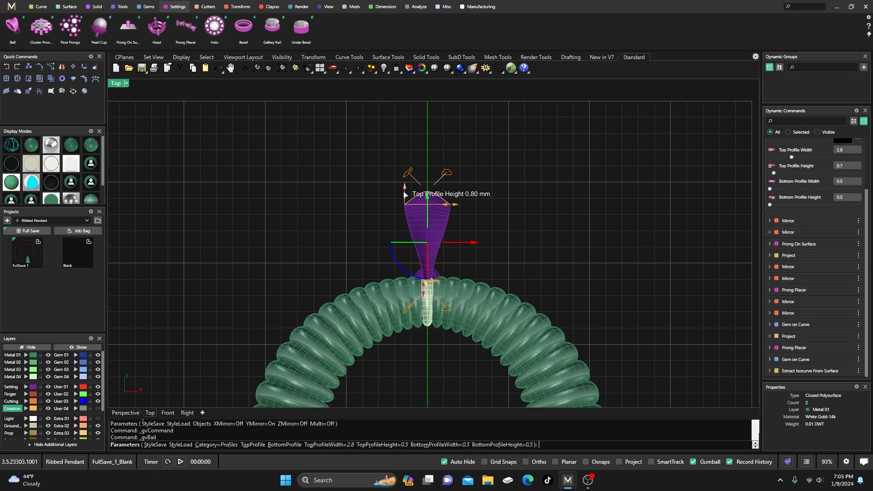
{"action": "right_click_drag", "start_coordinate": [425, 261], "coordinate": [414, 226]}
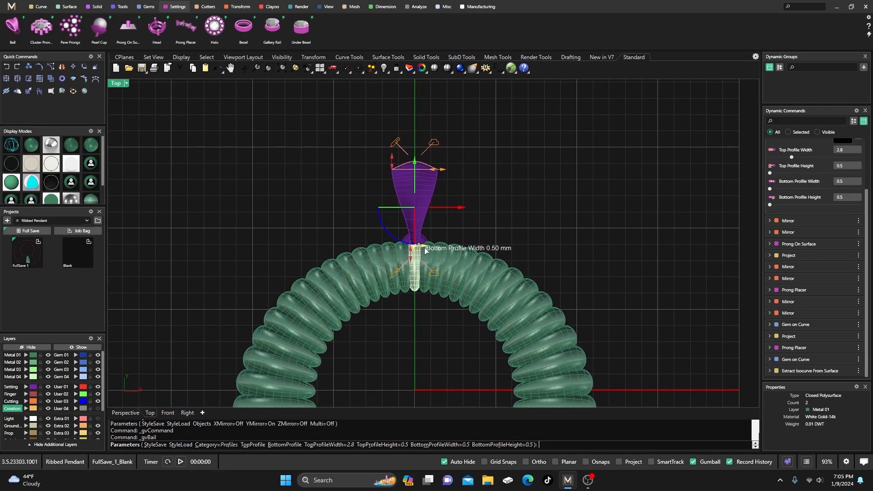
{"action": "left_click_drag", "start_coordinate": [425, 250], "coordinate": [435, 252]}
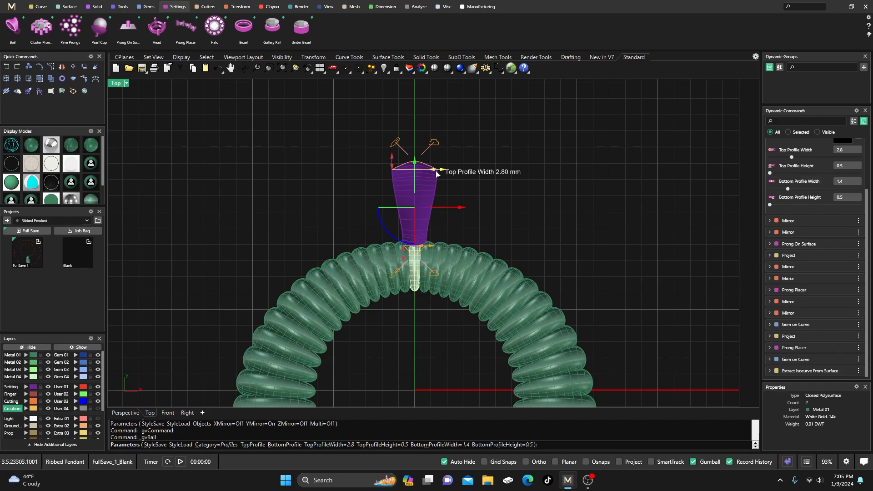
{"action": "left_click_drag", "start_coordinate": [435, 170], "coordinate": [438, 170]}
Return to the four-viewport layout and raise the bail's internal height to 1.9 mm in the Right viewport
{"action": "double_click", "coordinate": [115, 84]}
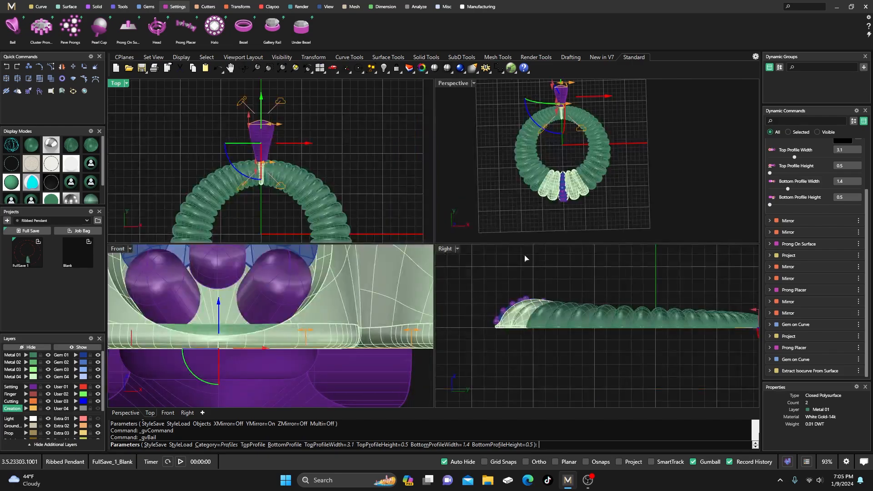
{"action": "right_click_drag", "start_coordinate": [669, 293], "coordinate": [532, 304]}
{"action": "scroll", "coordinate": [610, 362], "scroll_direction": "up", "scroll_amount": 3}
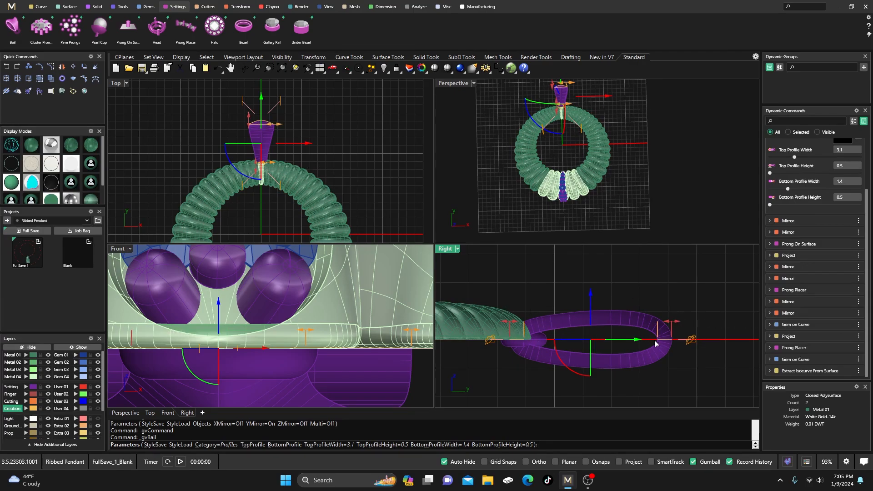
{"action": "scroll", "coordinate": [813, 246], "scroll_direction": "up", "scroll_amount": 3}
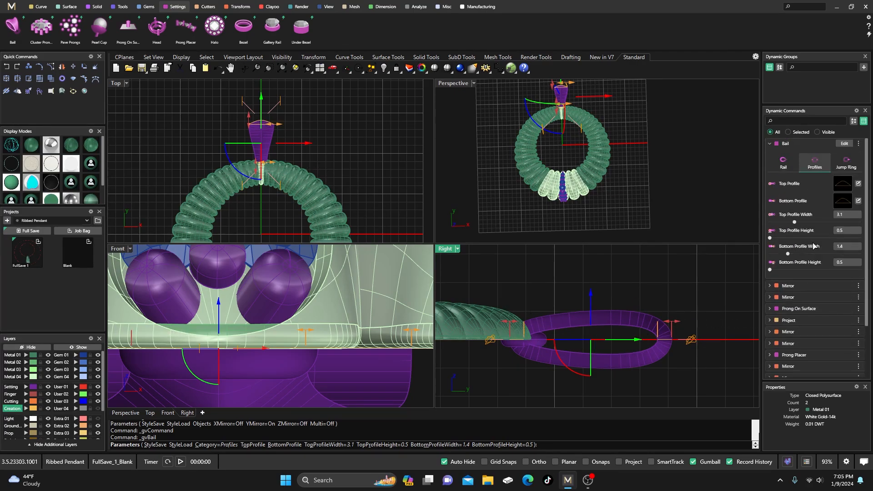
{"action": "left_click", "coordinate": [784, 162]}
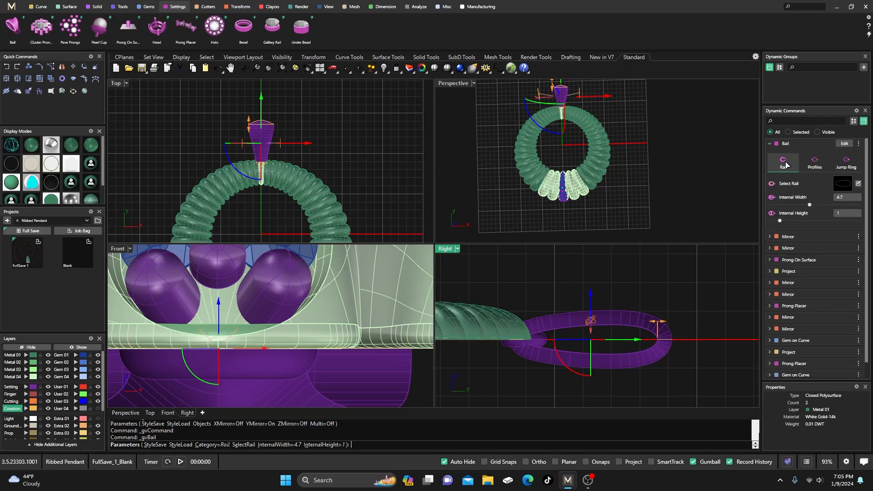
{"action": "left_click", "coordinate": [812, 165]}
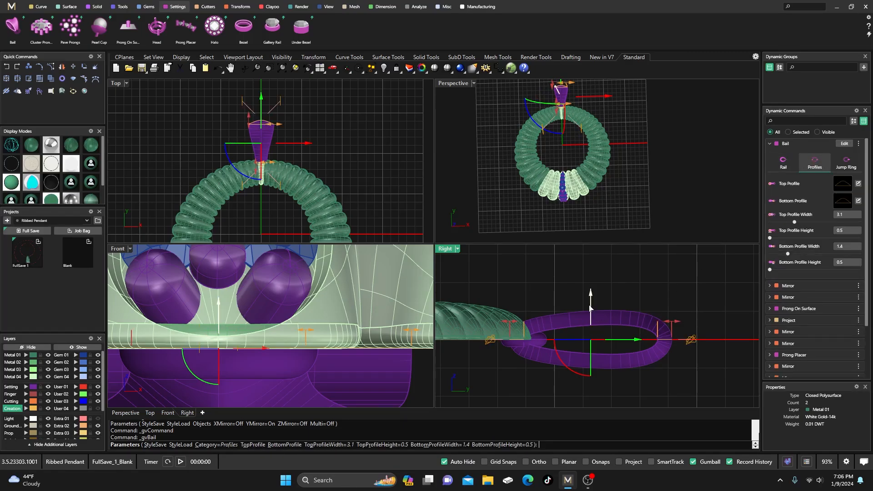
{"action": "scroll", "coordinate": [591, 311], "scroll_direction": "up", "scroll_amount": 4}
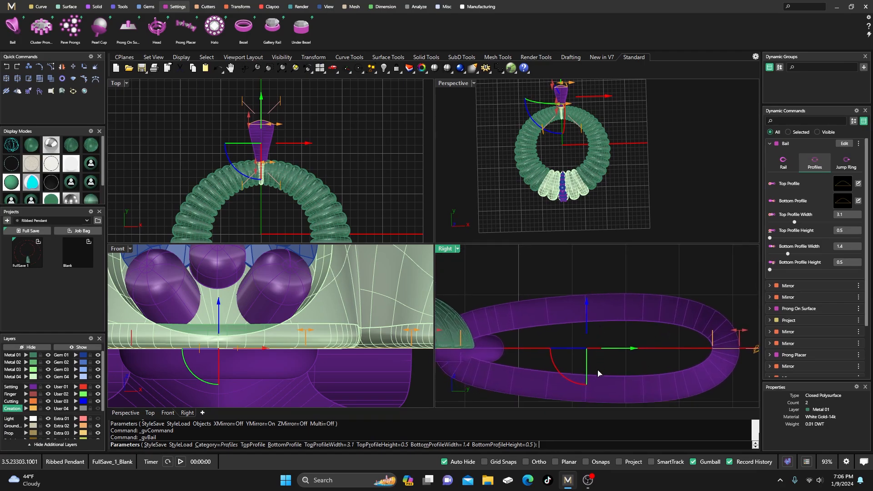
{"action": "left_click", "coordinate": [783, 165]}
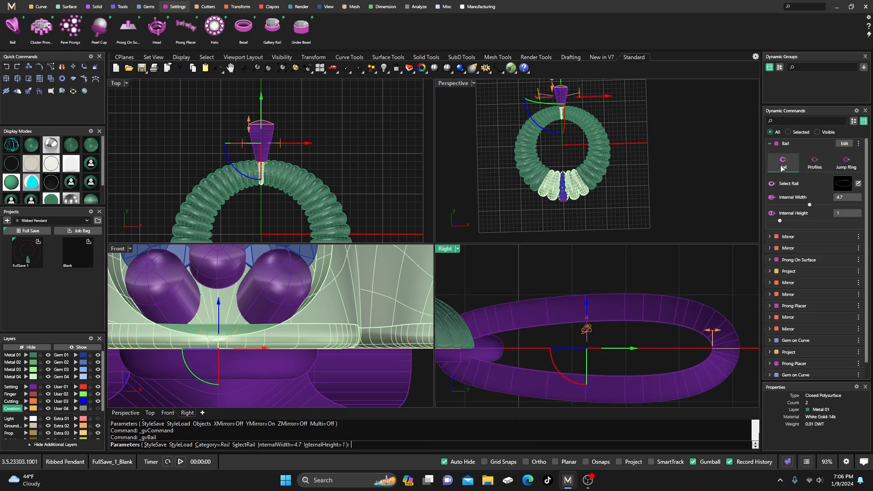
{"action": "left_click_drag", "start_coordinate": [587, 321], "coordinate": [596, 269]}
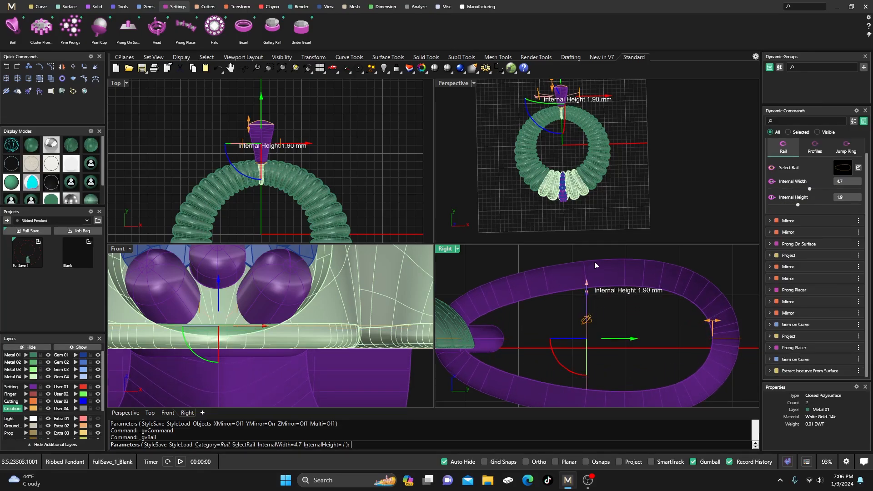
Change the bail's rail to the rounded rectangular library shape 08
{"action": "scroll", "coordinate": [591, 275], "scroll_direction": "down", "scroll_amount": 2}
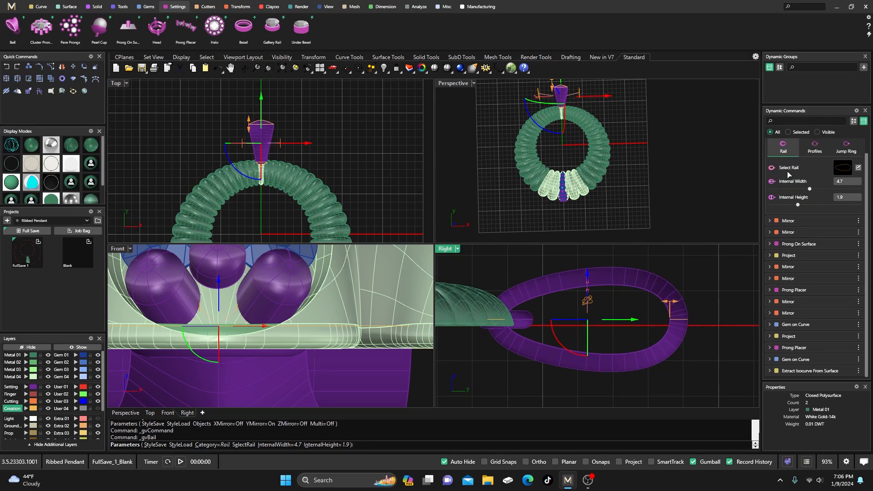
{"action": "left_click", "coordinate": [841, 167]}
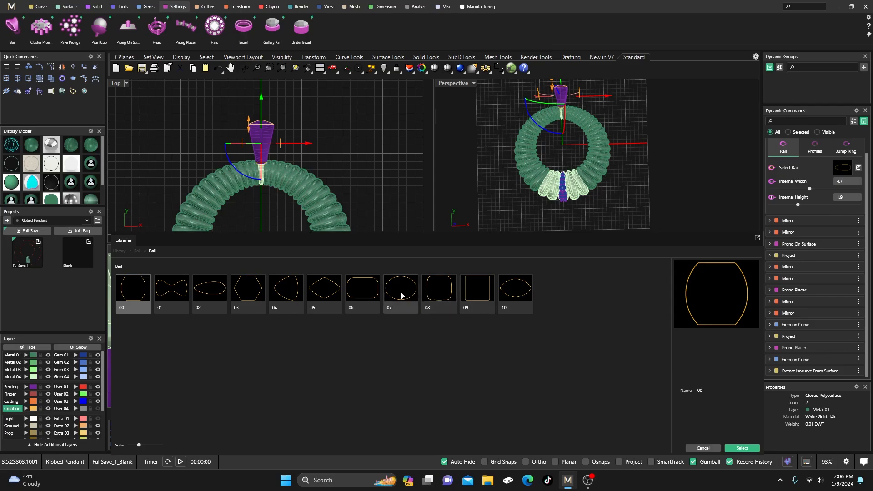
{"action": "double_click", "coordinate": [434, 295]}
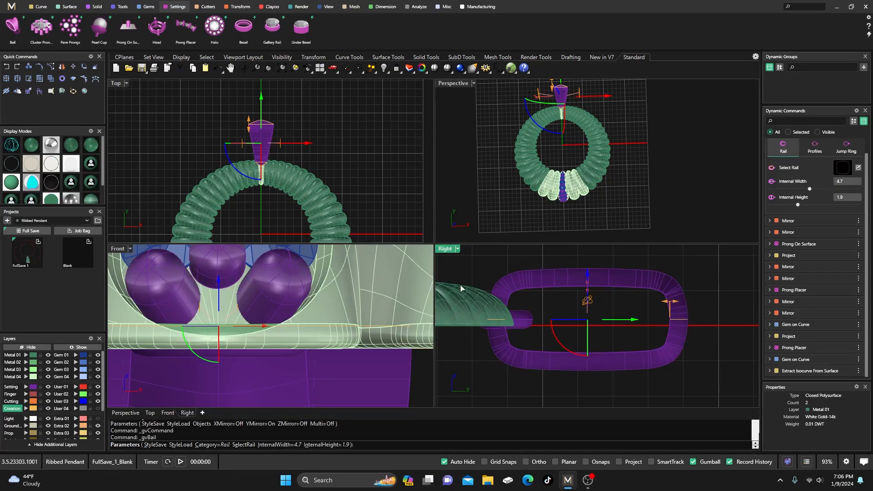
Replace both the top and bottom profiles of the bail with the flat, round-cornered library profile 45
{"action": "left_click", "coordinate": [847, 149]}
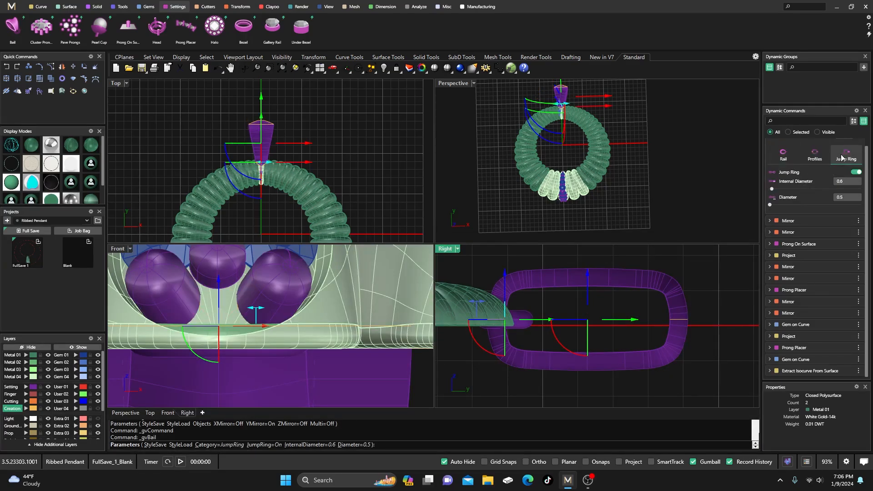
{"action": "left_click", "coordinate": [814, 155]}
{"action": "left_click", "coordinate": [841, 171]}
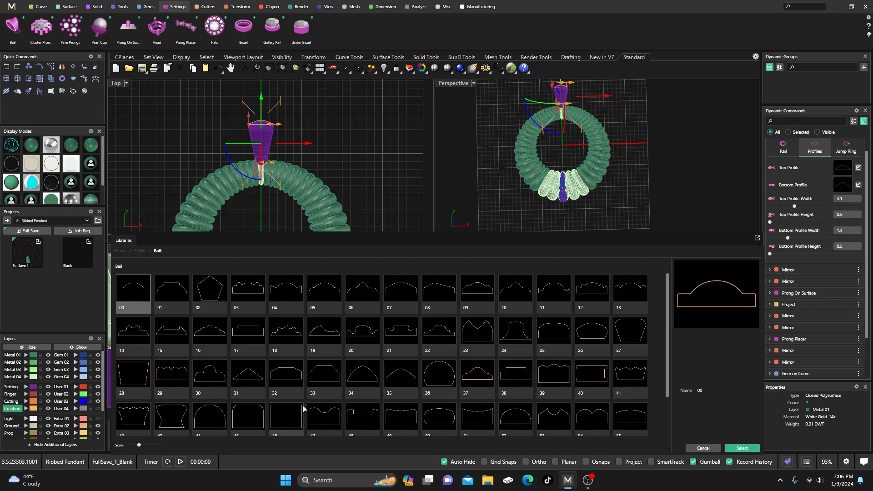
{"action": "double_click", "coordinate": [248, 420]}
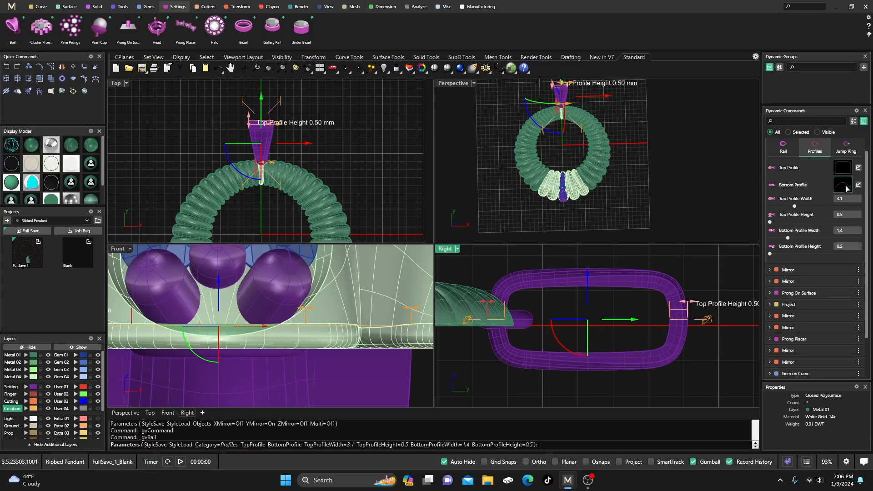
{"action": "left_click", "coordinate": [844, 185]}
{"action": "left_click", "coordinate": [247, 420]}
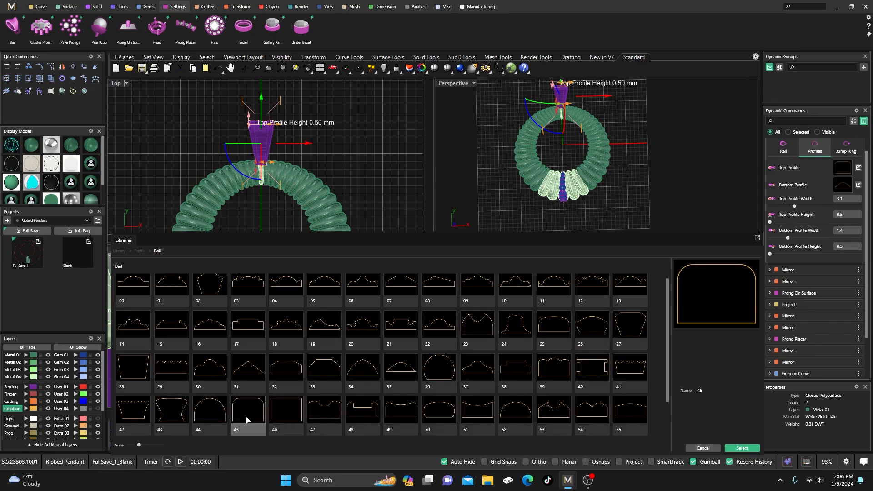
{"action": "double_click", "coordinate": [248, 421]}
Change the bail's rail to the rounded triangular library shape 04 and set its internal height to 1.8 mm
{"action": "scroll", "coordinate": [263, 125], "scroll_direction": "up", "scroll_amount": 4}
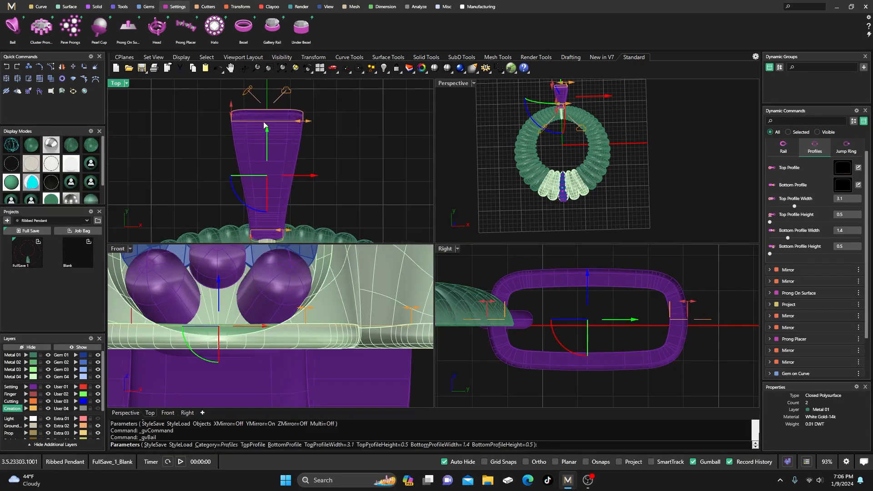
{"action": "scroll", "coordinate": [264, 125], "scroll_direction": "up", "scroll_amount": 2}
{"action": "double_click", "coordinate": [450, 89]}
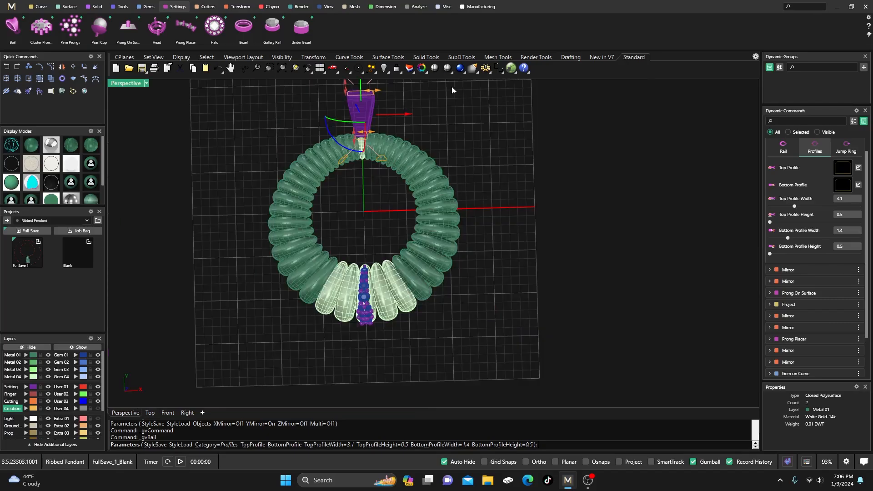
{"action": "double_click", "coordinate": [126, 86]}
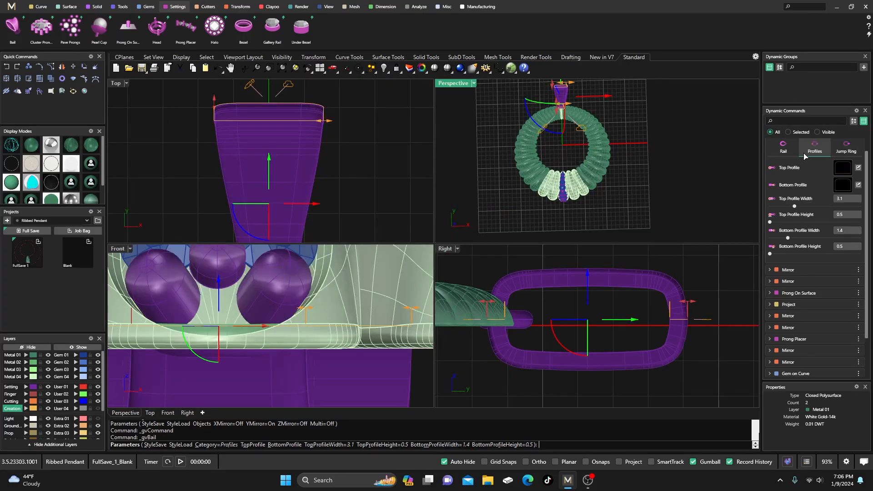
{"action": "left_click", "coordinate": [783, 149]}
{"action": "left_click", "coordinate": [842, 167]}
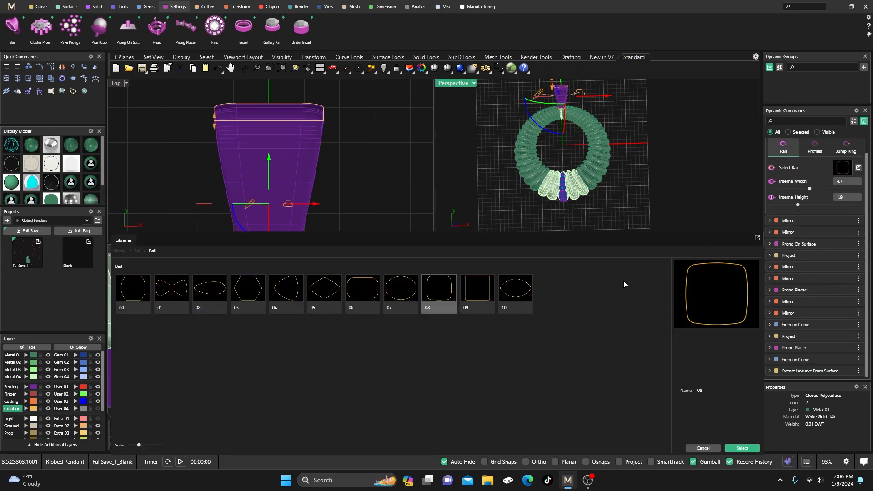
{"action": "left_click", "coordinate": [289, 289]}
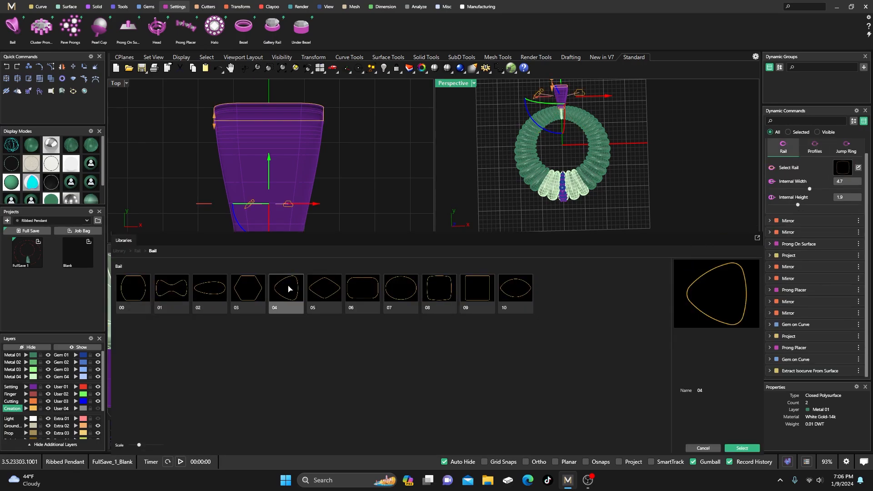
{"action": "double_click", "coordinate": [288, 289]}
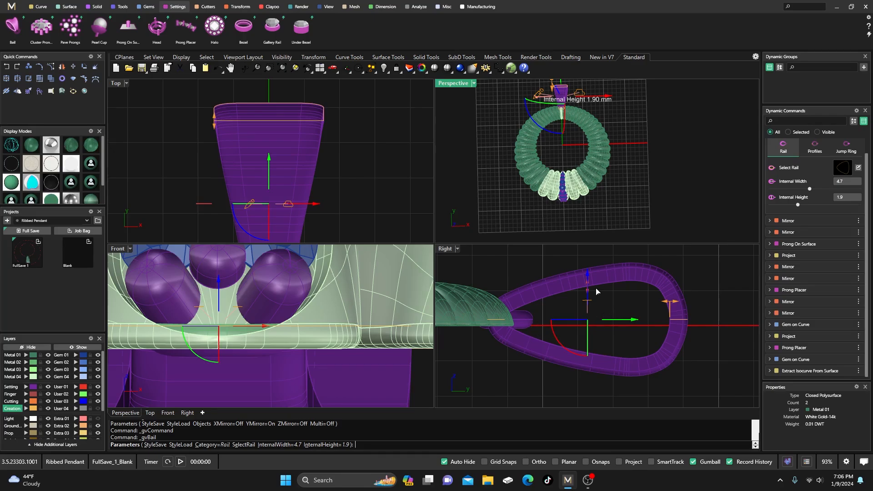
{"action": "left_click_drag", "start_coordinate": [594, 287], "coordinate": [596, 291]}
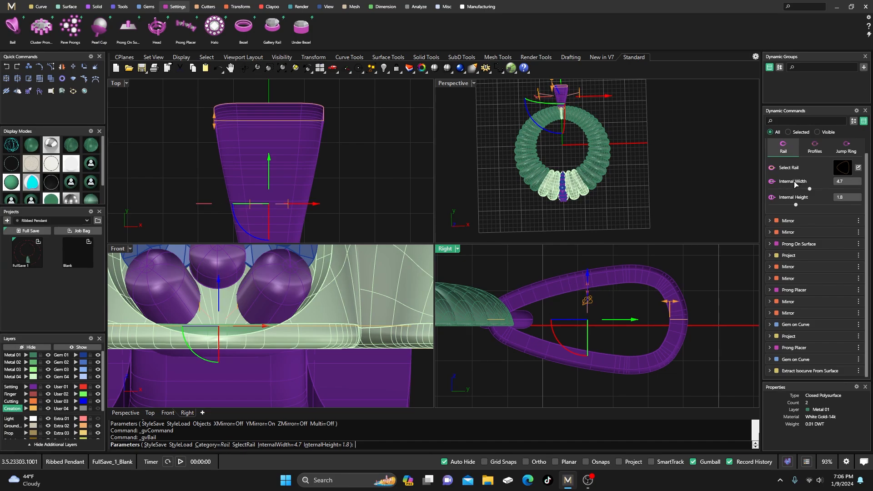
{"action": "left_click", "coordinate": [816, 152]}
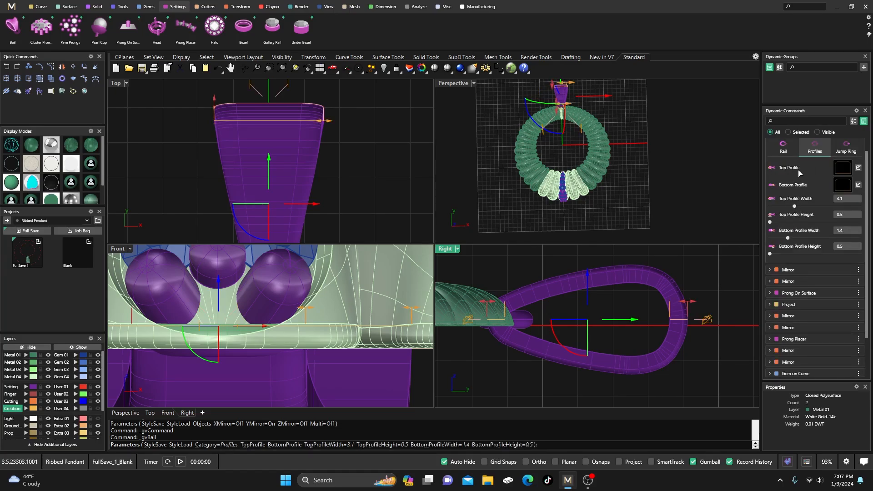
{"action": "left_click", "coordinate": [784, 149]}
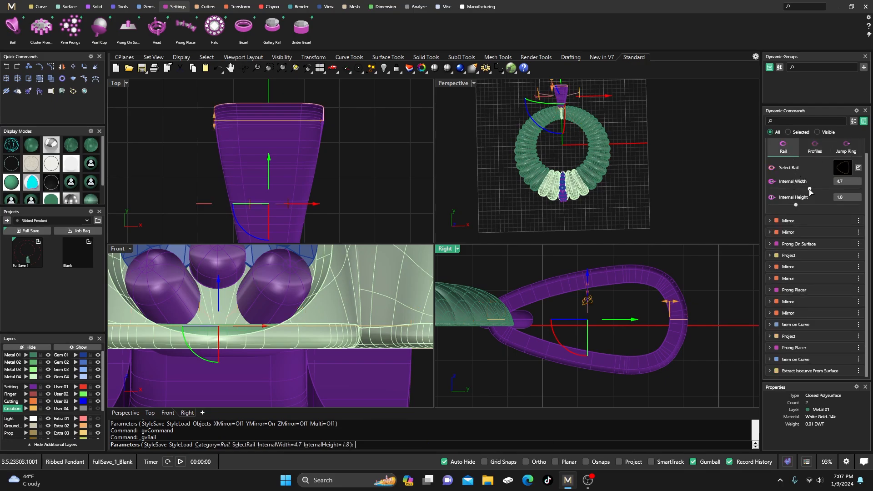
Set the bail's internal width to 4.6 mm and both its top and bottom profile heights to 0.9 mm
{"action": "left_click_drag", "start_coordinate": [812, 189], "coordinate": [809, 189]}
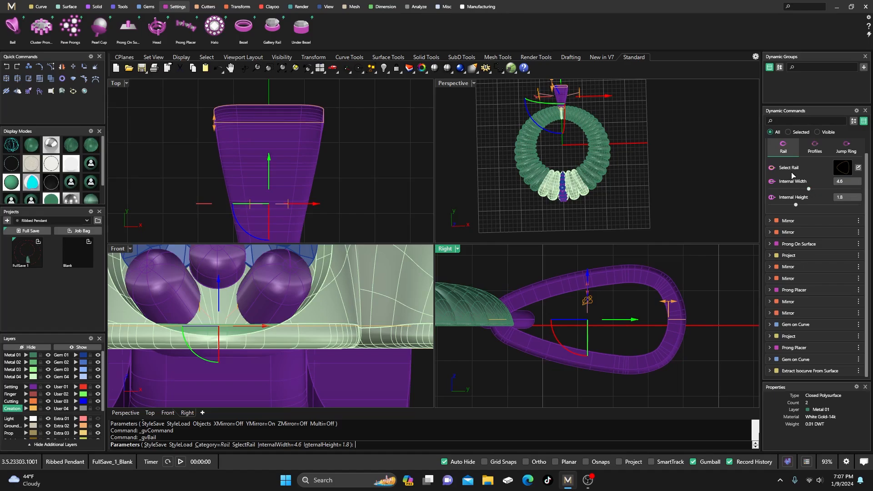
{"action": "left_click", "coordinate": [813, 150]}
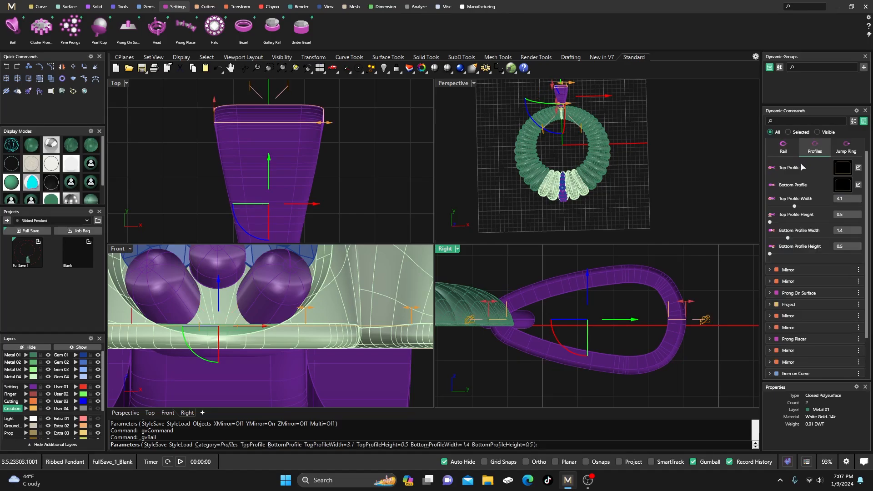
{"action": "left_click_drag", "start_coordinate": [689, 302], "coordinate": [696, 303]}
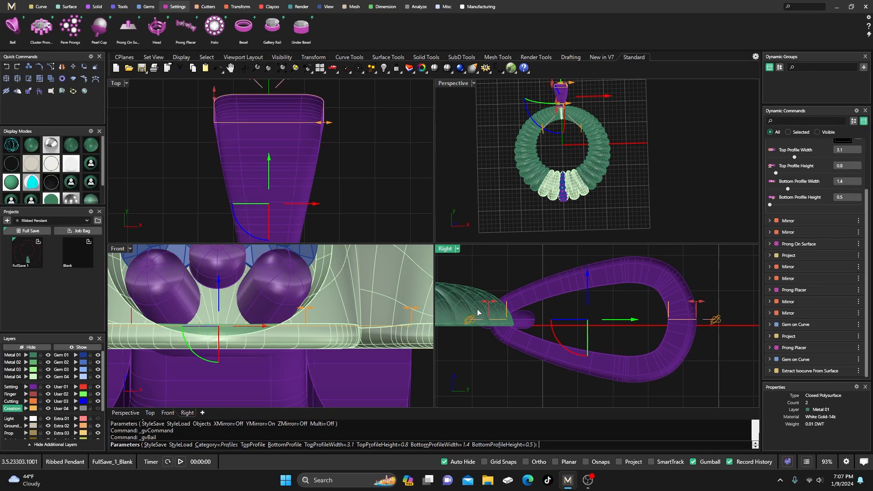
{"action": "left_click_drag", "start_coordinate": [489, 302], "coordinate": [475, 304]}
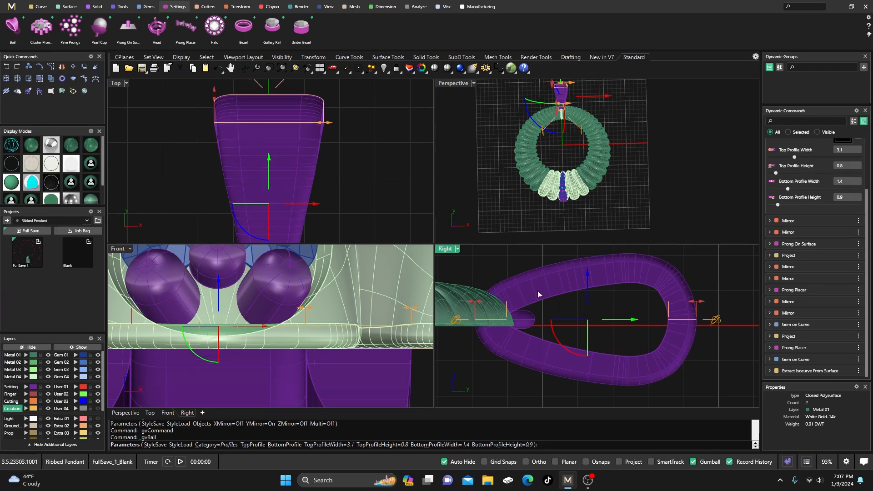
{"action": "mouse_move", "coordinate": [694, 306]}
{"action": "left_click_drag", "start_coordinate": [697, 305], "coordinate": [701, 305]}
Narrow the bail's top profile width to 2.4 mm and widen its bottom profile to 1.7 mm
{"action": "mouse_move", "coordinate": [324, 124]}
{"action": "left_click_drag", "start_coordinate": [323, 123], "coordinate": [307, 124]}
{"action": "scroll", "coordinate": [305, 132], "scroll_direction": "down", "scroll_amount": 3}
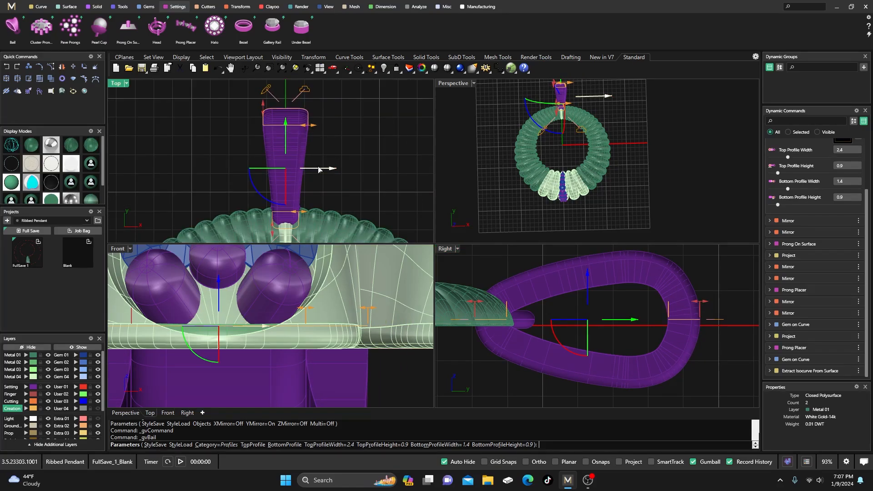
{"action": "mouse_move", "coordinate": [305, 214]}
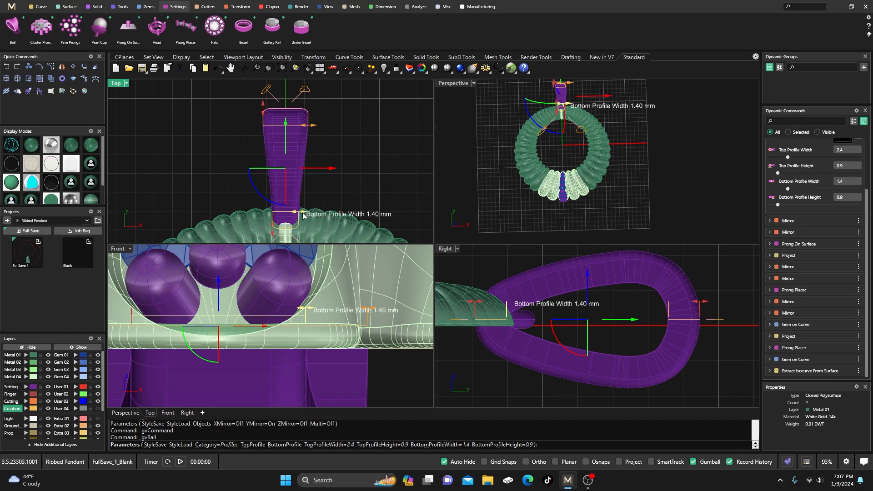
{"action": "left_click_drag", "start_coordinate": [304, 216], "coordinate": [310, 217]}
{"action": "right_click_drag", "start_coordinate": [350, 183], "coordinate": [337, 198]}
{"action": "mouse_move", "coordinate": [251, 123]}
{"action": "left_click_drag", "start_coordinate": [251, 121], "coordinate": [251, 124]}
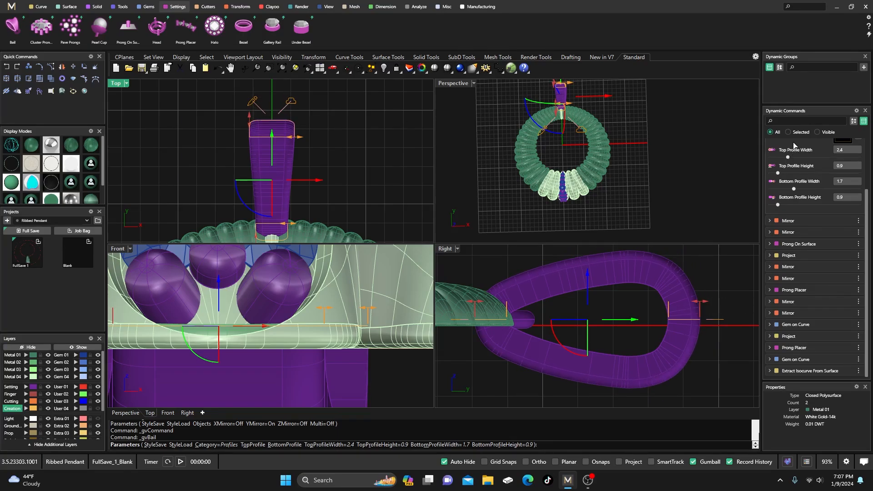
Lengthen the bail's rail to an internal width of 6.1 mm and finish the Bail command
{"action": "scroll", "coordinate": [796, 186], "scroll_direction": "up", "scroll_amount": 3}
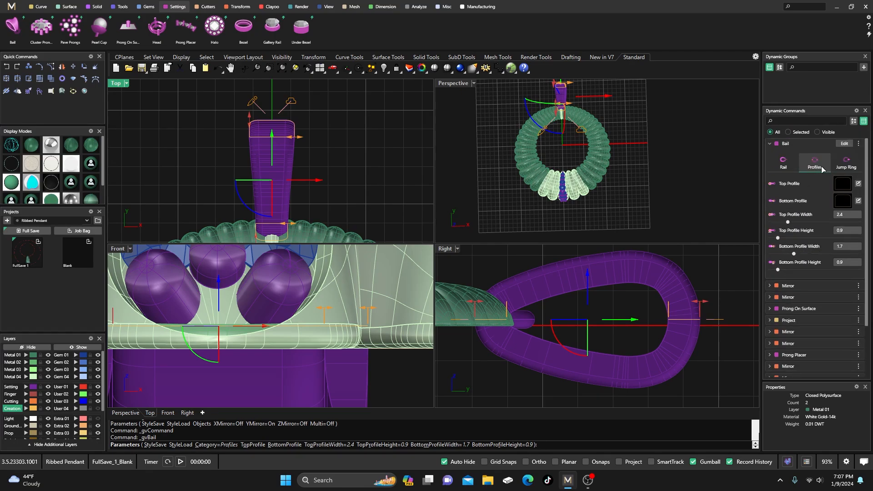
{"action": "left_click", "coordinate": [786, 167]}
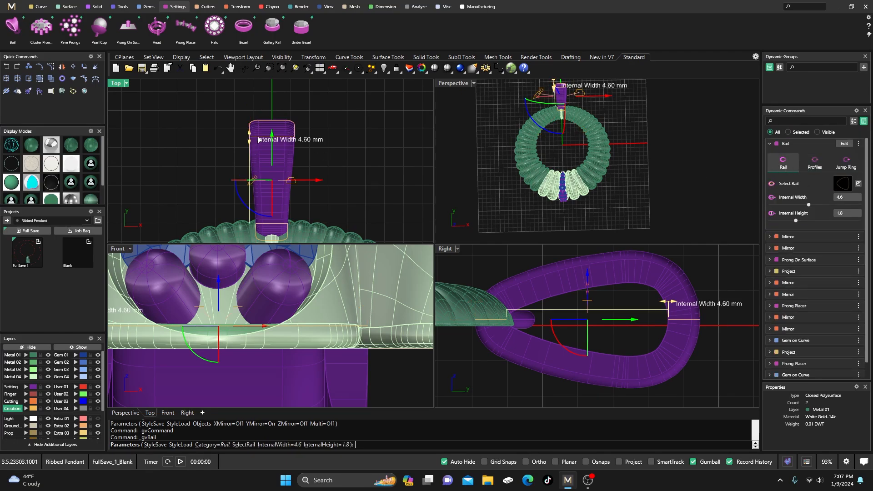
{"action": "left_click_drag", "start_coordinate": [250, 136], "coordinate": [281, 124]}
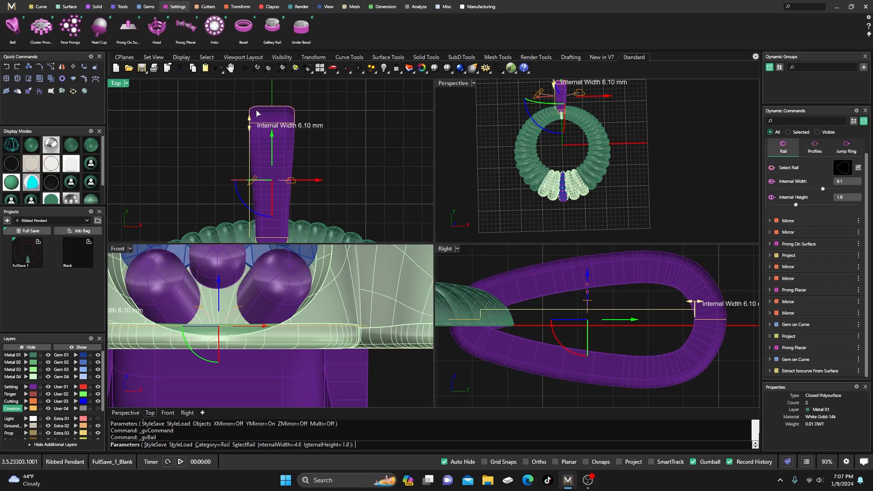
{"action": "scroll", "coordinate": [365, 174], "scroll_direction": "down", "scroll_amount": 3}
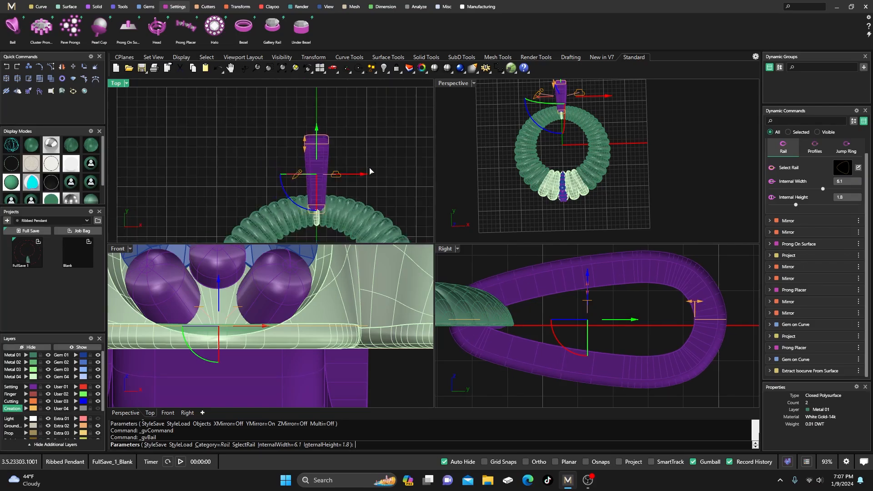
{"action": "right_click", "coordinate": [360, 155]}
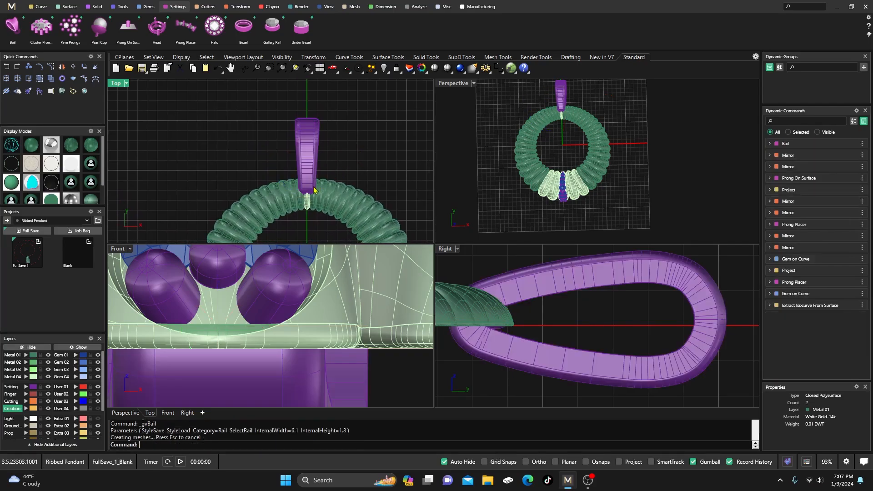
Delete the pale centre rib under the bail and the green rib on each side of it
{"action": "scroll", "coordinate": [314, 193], "scroll_direction": "up", "scroll_amount": 3}
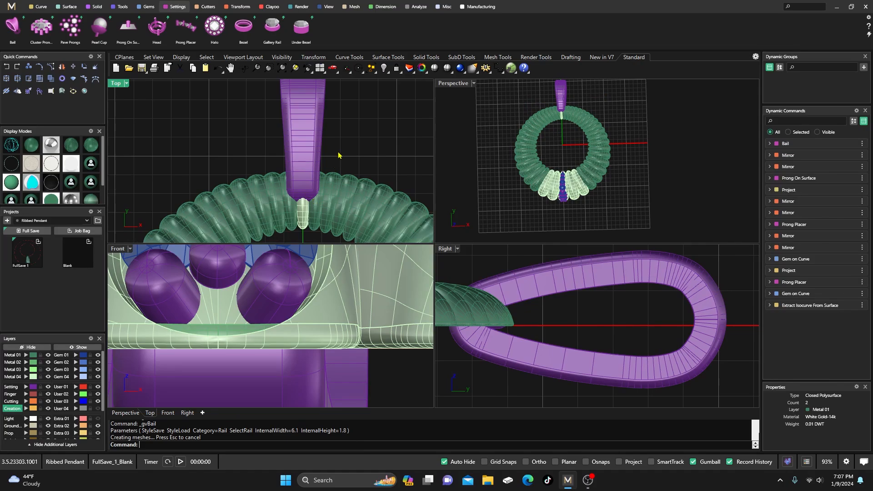
{"action": "left_click", "coordinate": [305, 217]}
{"action": "key", "text": "Delete"}
{"action": "left_click", "coordinate": [317, 221]}
{"action": "key", "text": "Delete"}
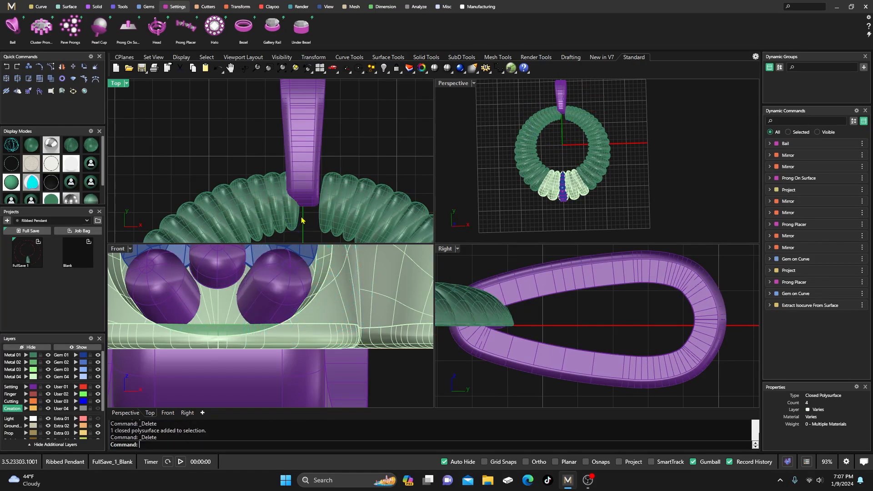
{"action": "left_click", "coordinate": [295, 220]}
{"action": "key", "text": "Delete"}
Move the bail down into the gap between the ribs in the Top viewport and raise it slightly in the Right viewport
{"action": "left_click", "coordinate": [308, 166]}
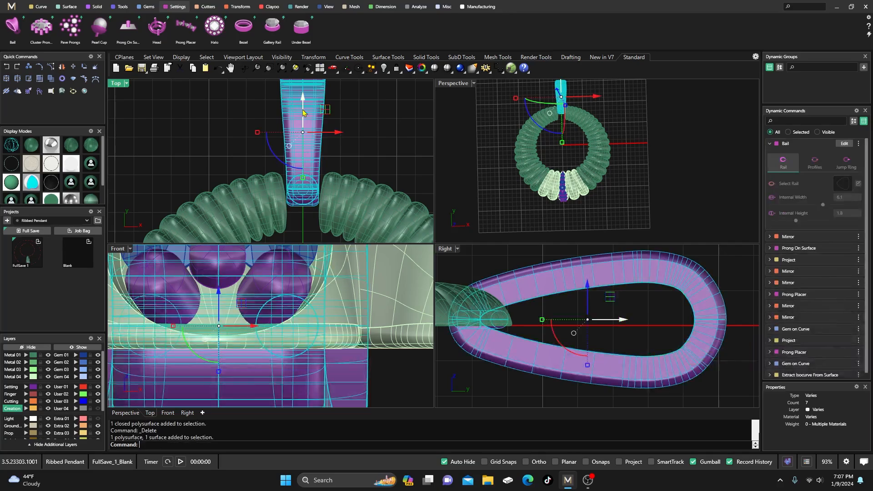
{"action": "left_click_drag", "start_coordinate": [303, 102], "coordinate": [300, 133]}
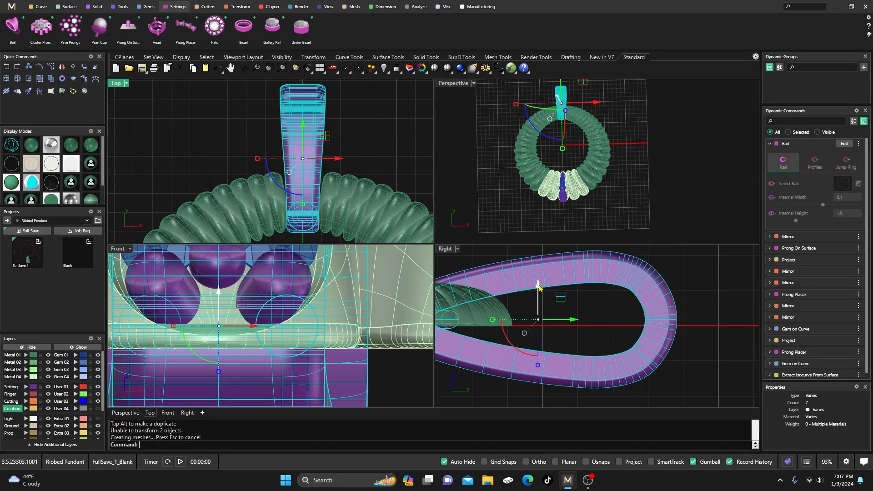
{"action": "left_click_drag", "start_coordinate": [538, 287], "coordinate": [539, 278]}
{"action": "left_click", "coordinate": [464, 135]}
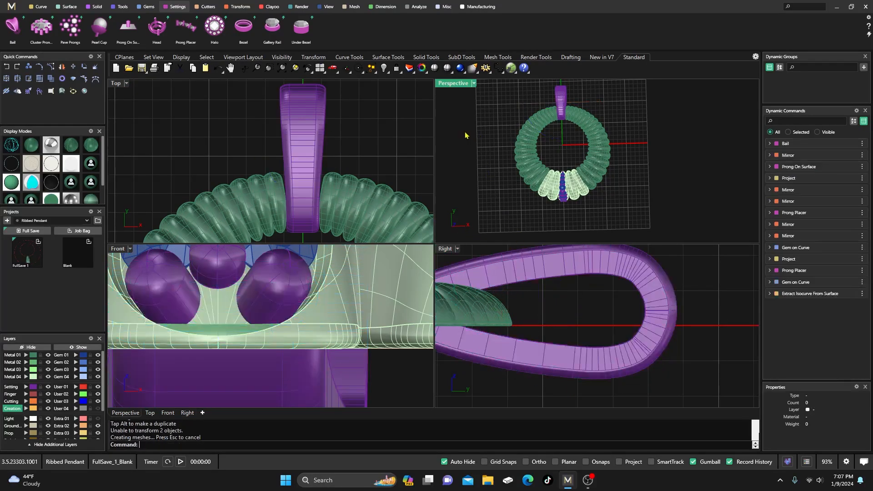
Maximize the Perspective viewport, show layer User 04, and move the grey rib surface on it to the hidden Extra 01 layer
{"action": "double_click", "coordinate": [456, 86]}
{"action": "right_click_drag", "start_coordinate": [470, 209], "coordinate": [364, 138]}
{"action": "scroll", "coordinate": [401, 157], "scroll_direction": "up", "scroll_amount": 10}
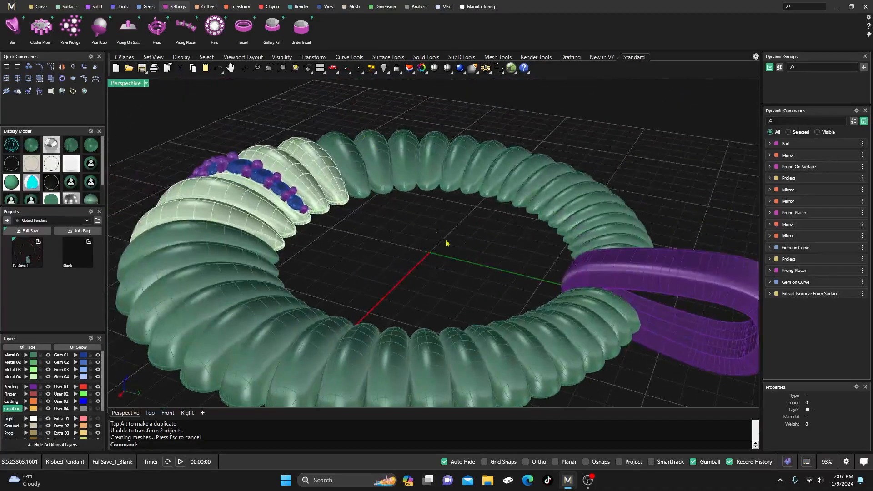
{"action": "right_click_drag", "start_coordinate": [446, 282], "coordinate": [442, 246]}
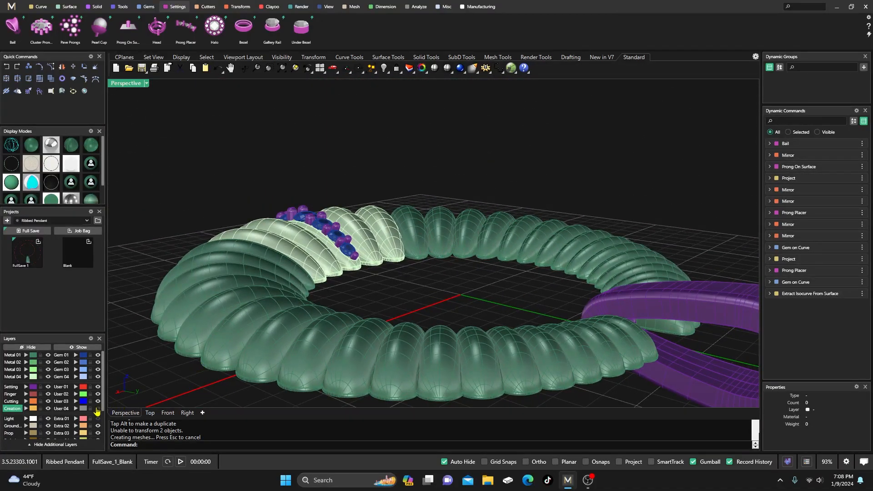
{"action": "left_click", "coordinate": [97, 409]}
{"action": "scroll", "coordinate": [374, 257], "scroll_direction": "down", "scroll_amount": 4}
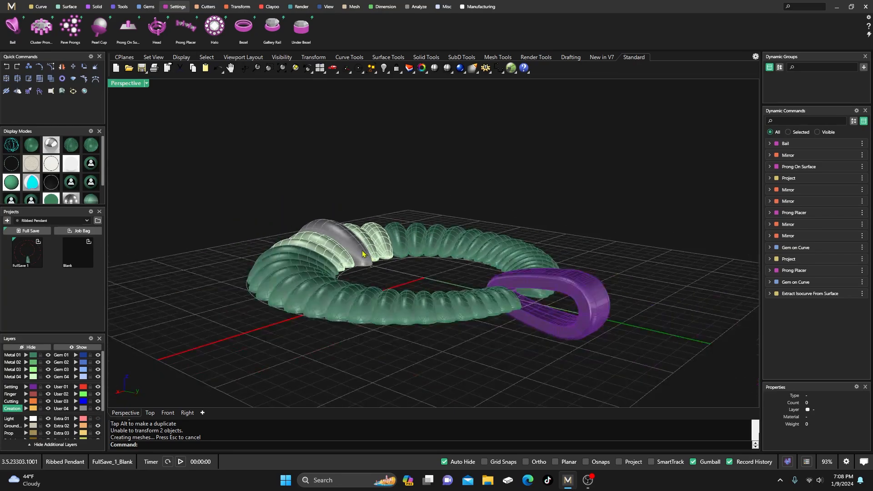
{"action": "left_click", "coordinate": [363, 253]}
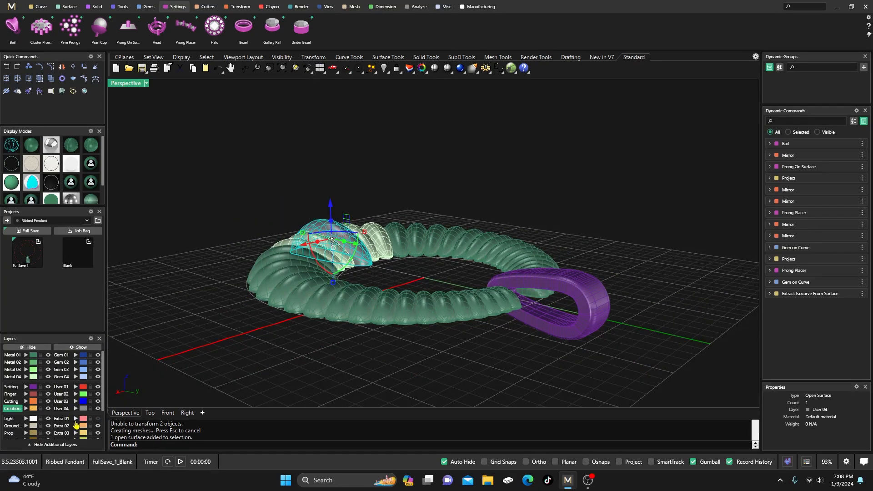
{"action": "left_click", "coordinate": [76, 419]}
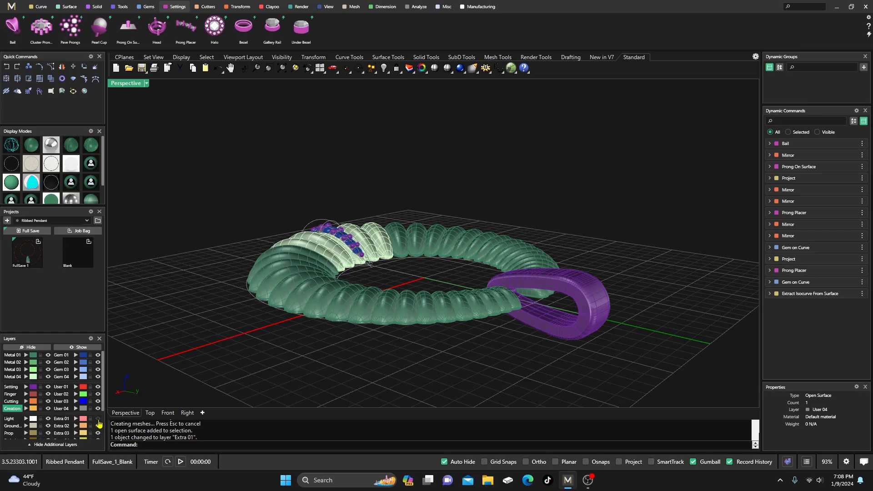
{"action": "left_click", "coordinate": [98, 419]}
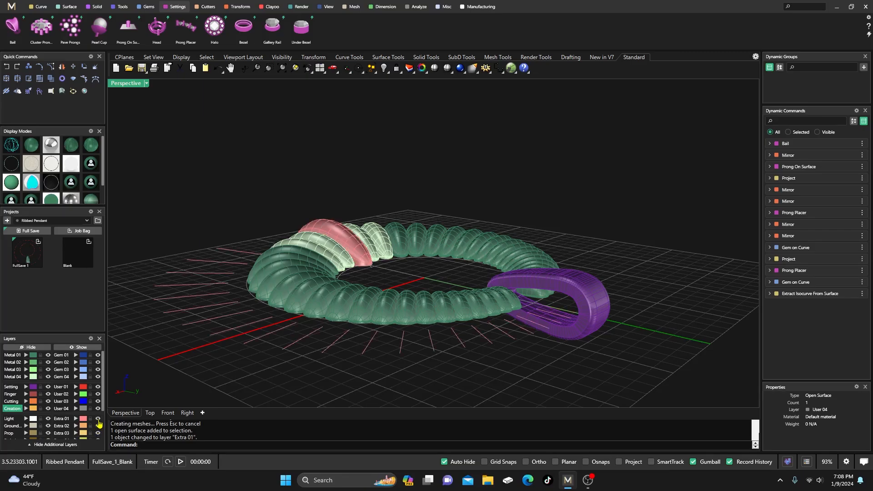
{"action": "left_click", "coordinate": [97, 419]}
Examine how the bail's lower end meets the neighbouring ribs and the pendant's inner guide circle
{"action": "scroll", "coordinate": [271, 342], "scroll_direction": "up", "scroll_amount": 1}
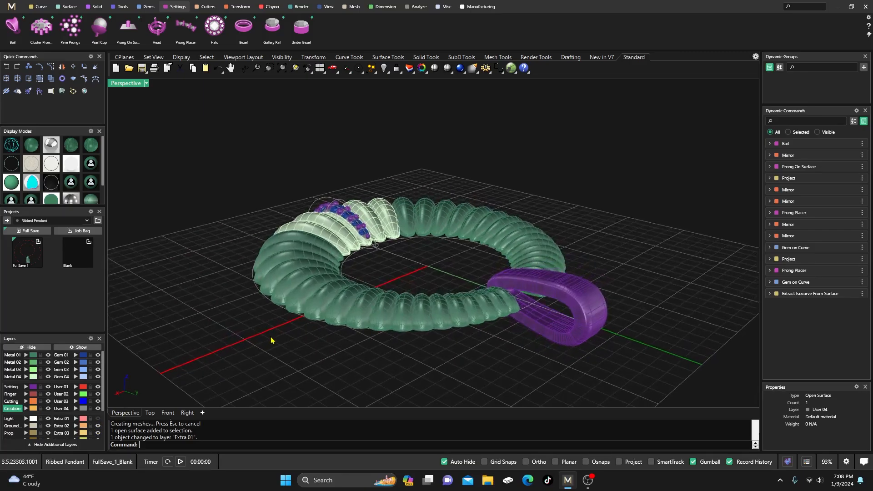
{"action": "scroll", "coordinate": [510, 312], "scroll_direction": "up", "scroll_amount": 2}
{"action": "scroll", "coordinate": [537, 306], "scroll_direction": "up", "scroll_amount": 3}
{"action": "scroll", "coordinate": [505, 307], "scroll_direction": "up", "scroll_amount": 6}
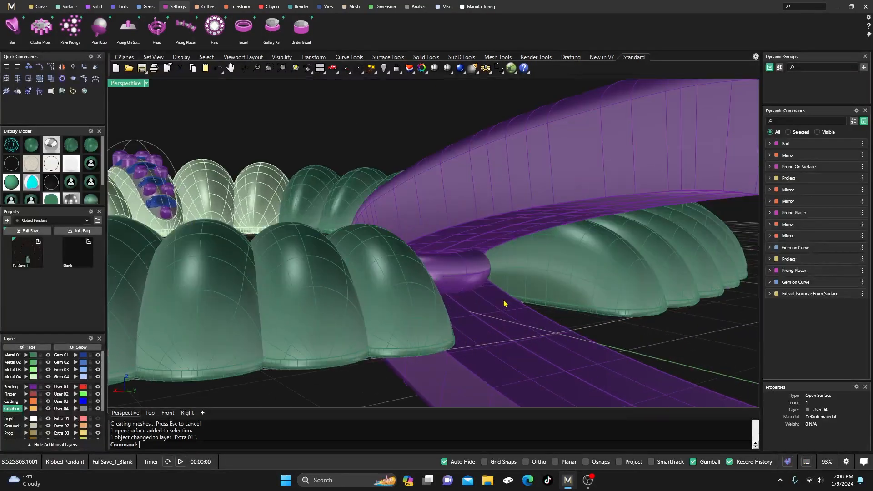
{"action": "right_click_drag", "start_coordinate": [505, 305], "coordinate": [527, 321]}
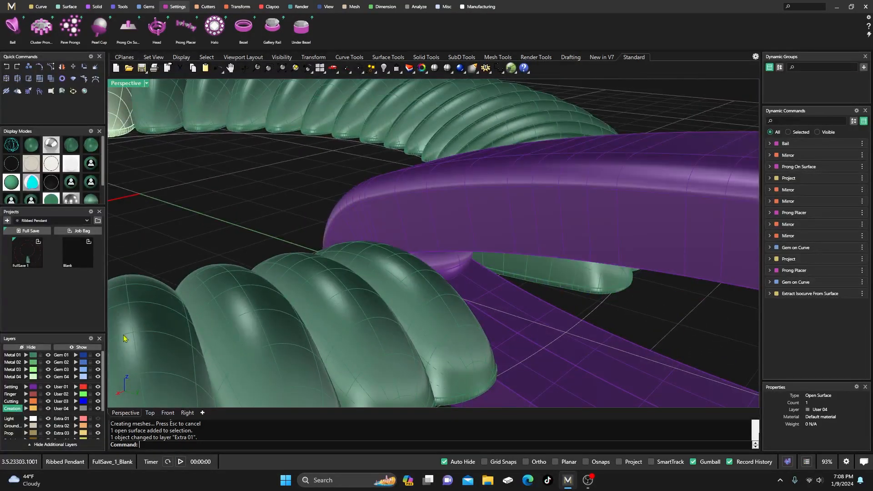
{"action": "left_click", "coordinate": [97, 419]}
{"action": "left_click", "coordinate": [321, 143], "text": "shift"}
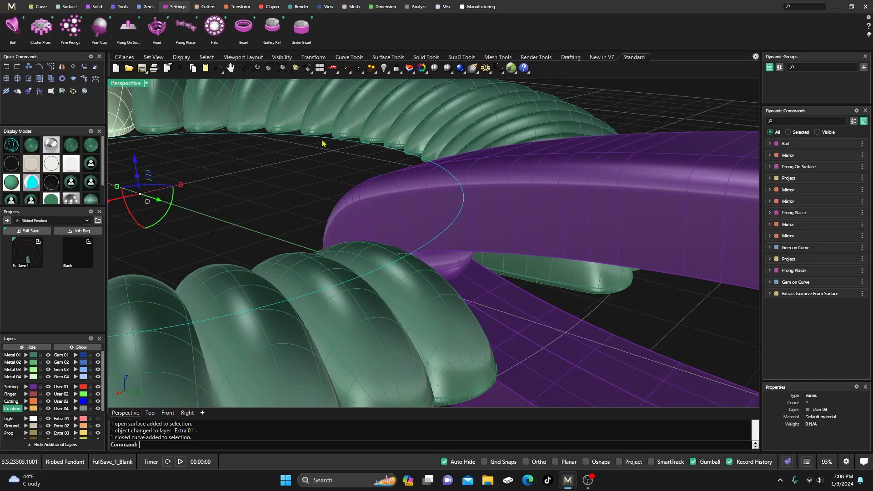
{"action": "scroll", "coordinate": [434, 277], "scroll_direction": "down", "scroll_amount": 5}
{"action": "right_click_drag", "start_coordinate": [434, 278], "coordinate": [512, 309]}
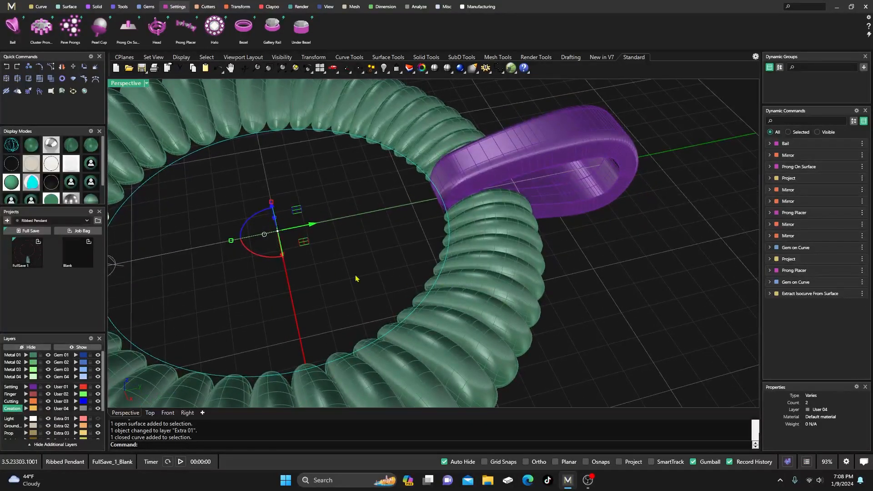
{"action": "left_click", "coordinate": [338, 276]}
Show the Extra 01 layer and hide the Metal 01 ribs to expose the guide curves around the bail
{"action": "left_click", "coordinate": [97, 419]}
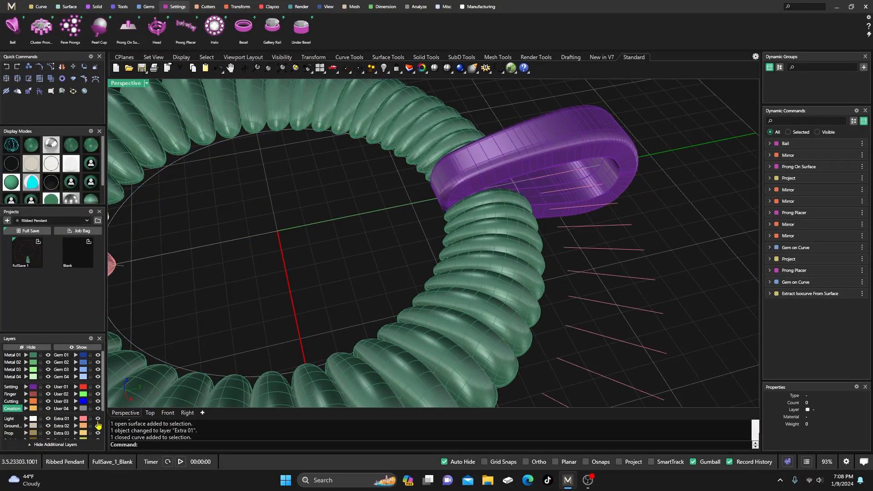
{"action": "right_click_drag", "start_coordinate": [409, 289], "coordinate": [347, 259]}
{"action": "scroll", "coordinate": [664, 302], "scroll_direction": "up", "scroll_amount": 6}
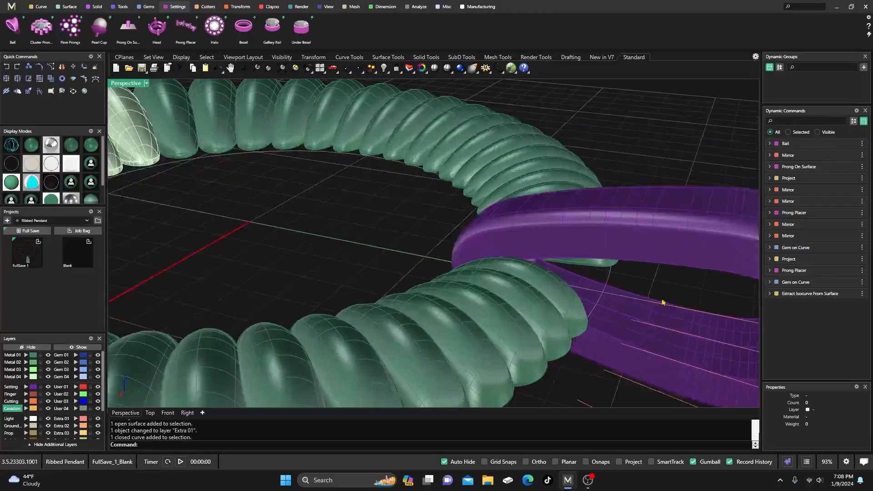
{"action": "right_click_drag", "start_coordinate": [641, 298], "coordinate": [549, 278]}
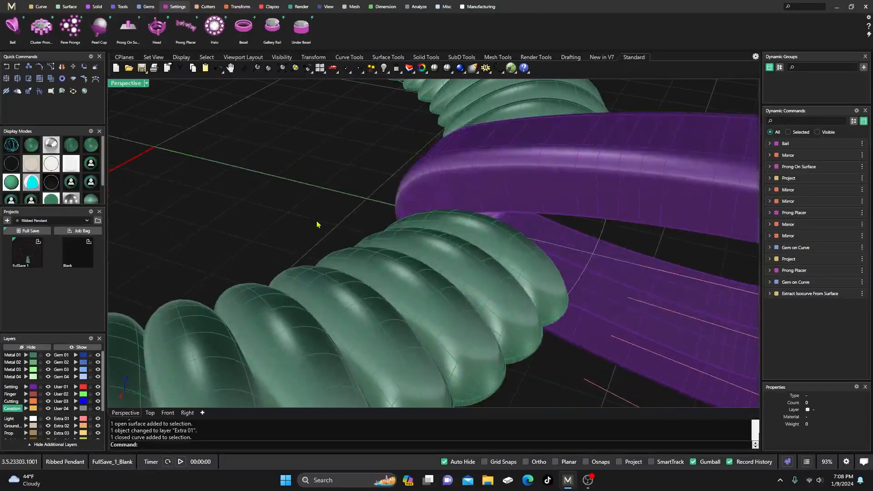
{"action": "left_click", "coordinate": [48, 355]}
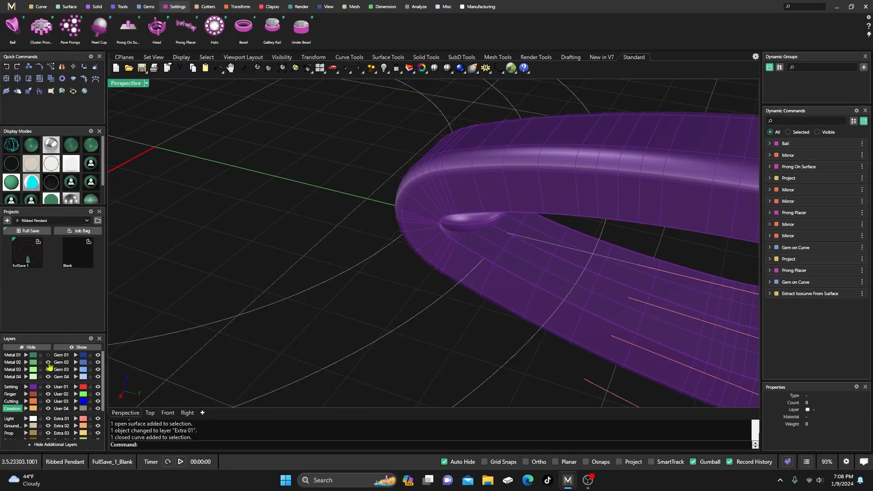
Raise the middle guide circle slightly along the vertical axis and accept breaking its history
{"action": "scroll", "coordinate": [436, 273], "scroll_direction": "down", "scroll_amount": 3}
{"action": "left_click", "coordinate": [442, 290]}
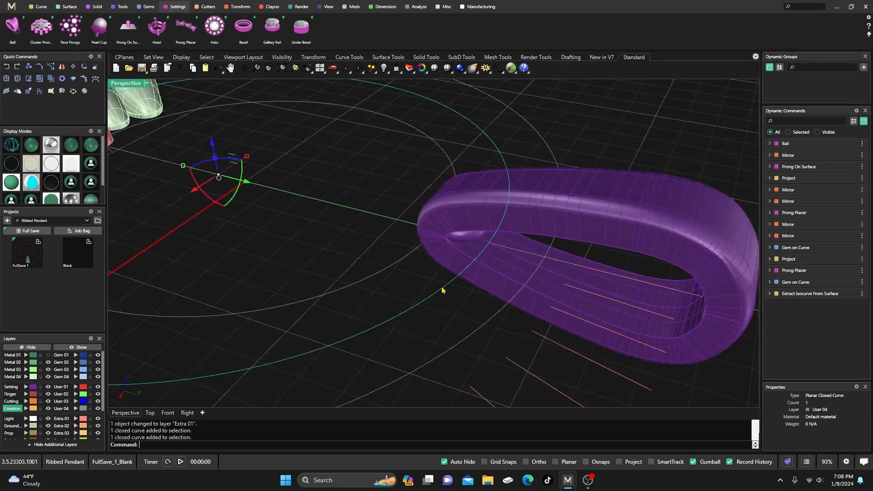
{"action": "right_click_drag", "start_coordinate": [446, 308], "coordinate": [291, 230]}
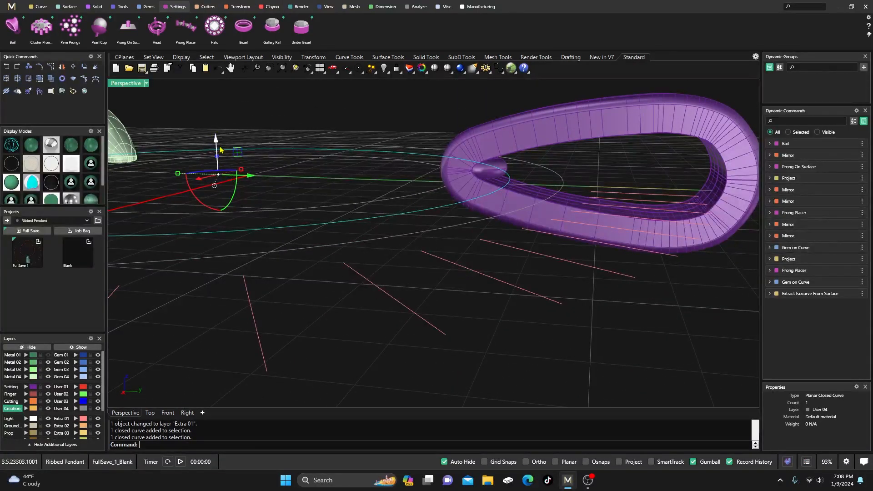
{"action": "left_click_drag", "start_coordinate": [217, 141], "coordinate": [234, 134]}
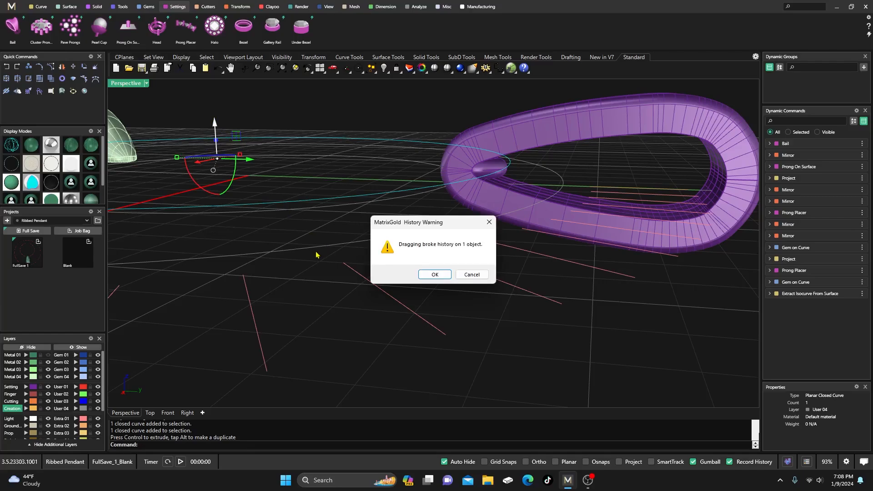
{"action": "left_click", "coordinate": [435, 276]}
Delete the small closed surface inside the bail's lower end, keeping the bail itself
{"action": "mouse_move", "coordinate": [449, 288]}
{"action": "right_mouse_down"}
{"action": "mouse_move", "coordinate": [440, 300]}
{"action": "mouse_move", "coordinate": [463, 314]}
{"action": "mouse_move", "coordinate": [462, 291]}
{"action": "mouse_move", "coordinate": [450, 288]}
{"action": "right_mouse_up"}
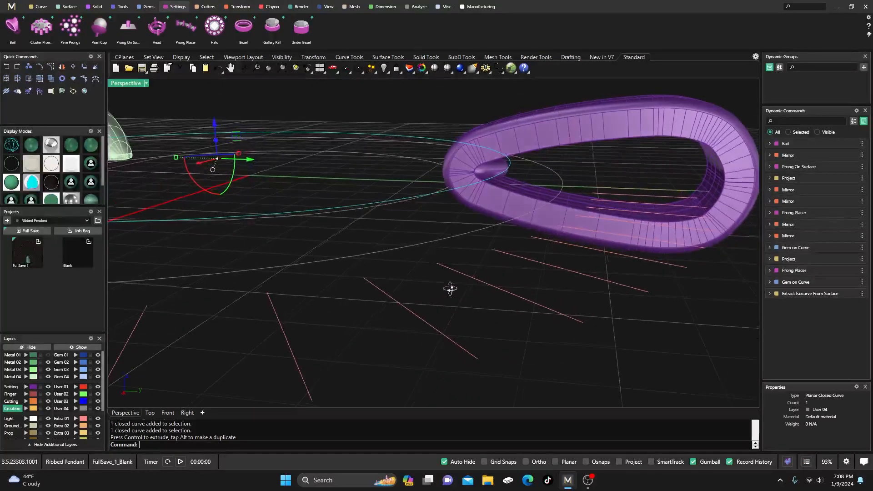
{"action": "left_click", "coordinate": [555, 161]}
{"action": "left_click", "coordinate": [497, 172]}
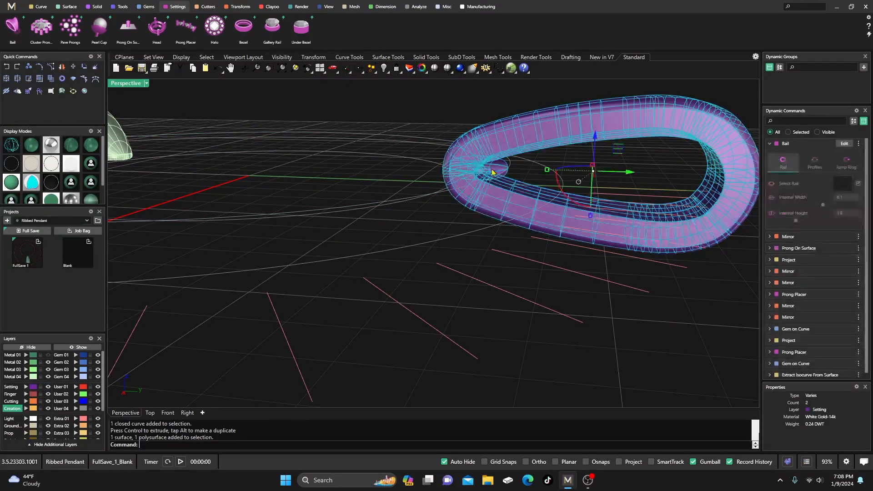
{"action": "left_click", "coordinate": [426, 175]}
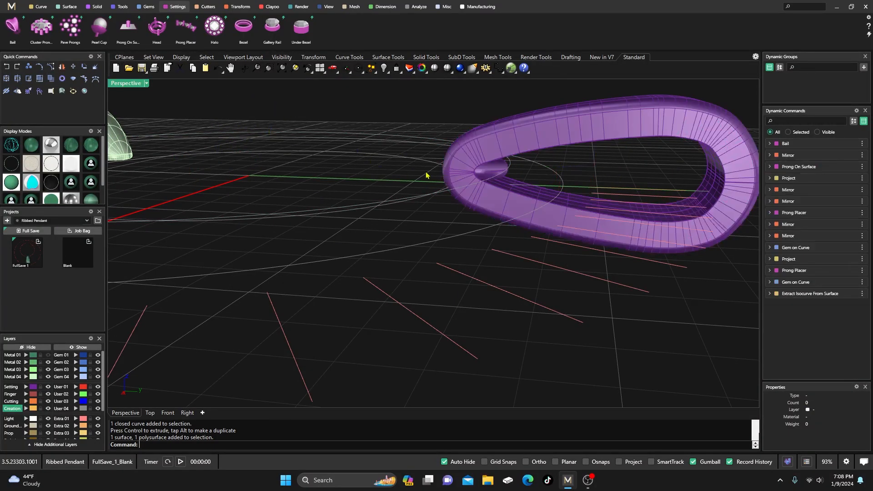
{"action": "left_click", "coordinate": [497, 175]}
{"action": "key", "text": "Delete"}
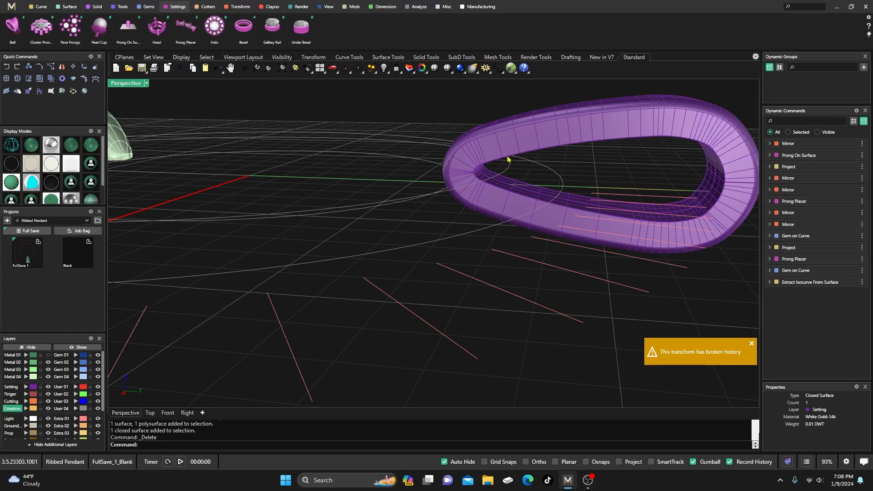
Split the middle guide circle at two points, one on each side of the bail
{"action": "right_click_drag", "start_coordinate": [433, 216], "coordinate": [439, 249]}
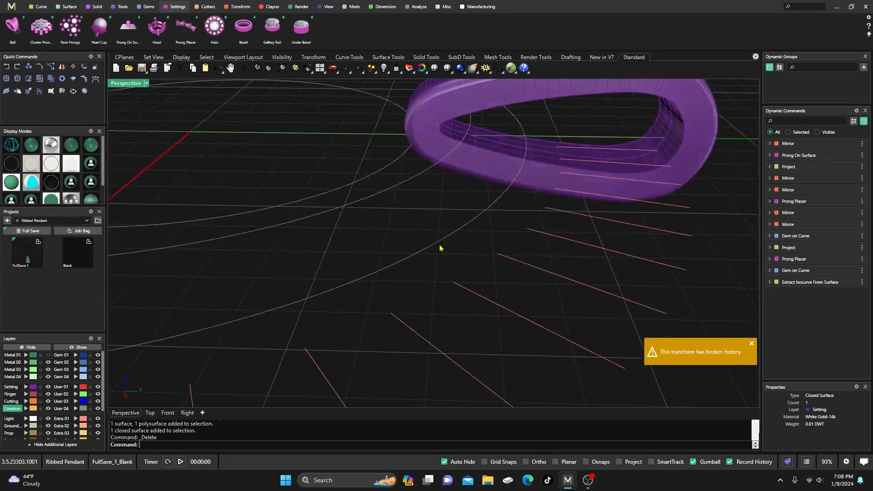
{"action": "left_click", "coordinate": [427, 171], "text": "shift"}
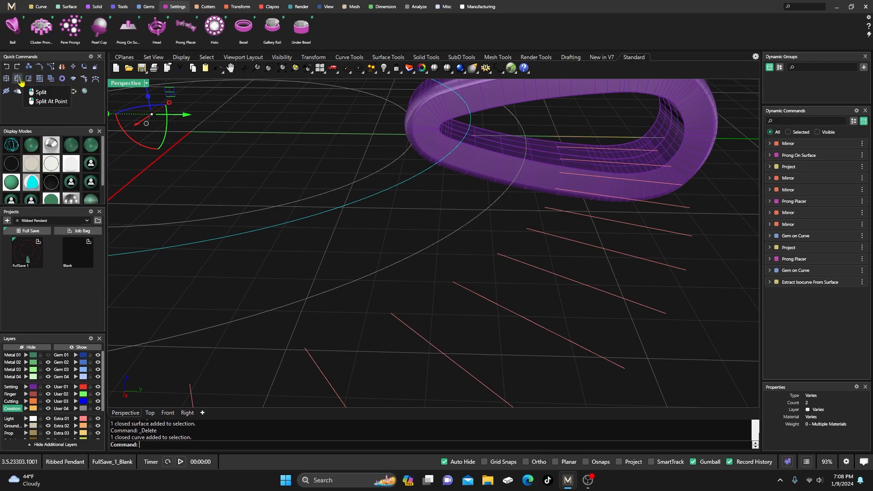
{"action": "left_click", "coordinate": [18, 79]}
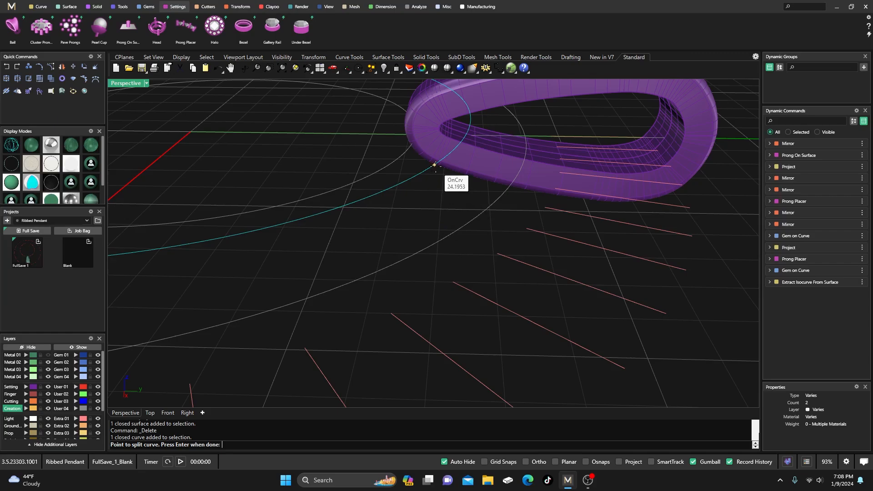
{"action": "right_click_drag", "start_coordinate": [434, 165], "coordinate": [469, 253]}
{"action": "scroll", "coordinate": [470, 253], "scroll_direction": "down", "scroll_amount": 4}
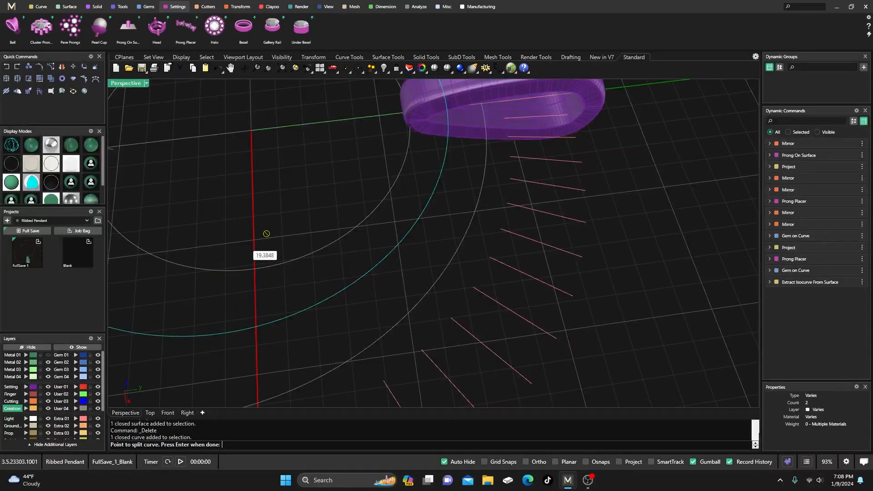
{"action": "right_click_drag", "start_coordinate": [265, 236], "coordinate": [271, 277]}
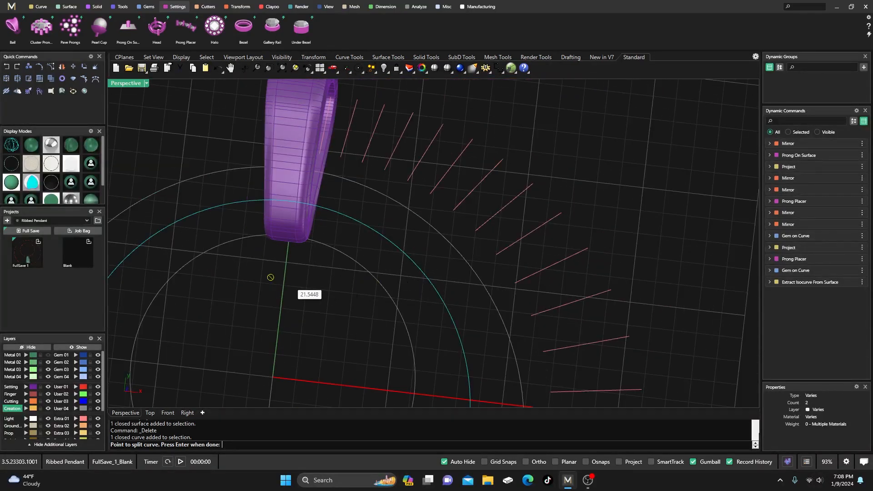
{"action": "left_click", "coordinate": [334, 212]}
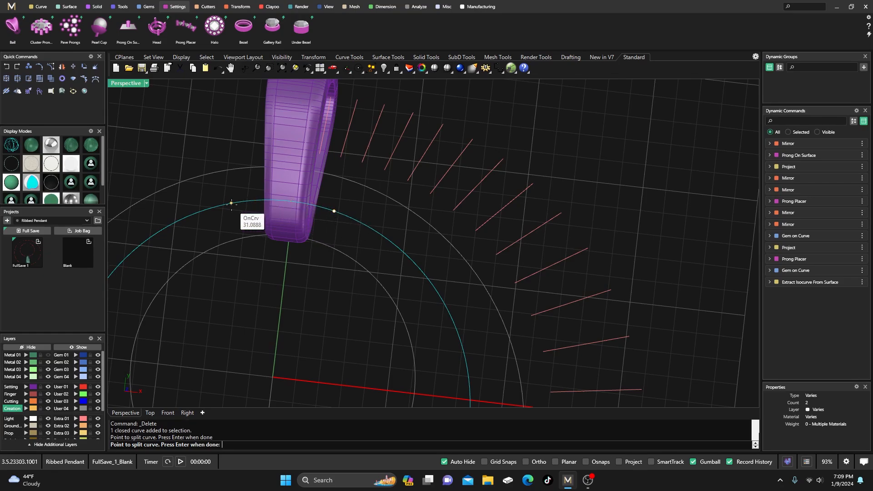
{"action": "left_click", "coordinate": [258, 204]}
{"action": "key", "text": "Return"}
Set up a round-capped pipe on the short arc through the bail with 0.3 start and end radii and 0.06 thickness
{"action": "left_click", "coordinate": [255, 201], "text": "shift"}
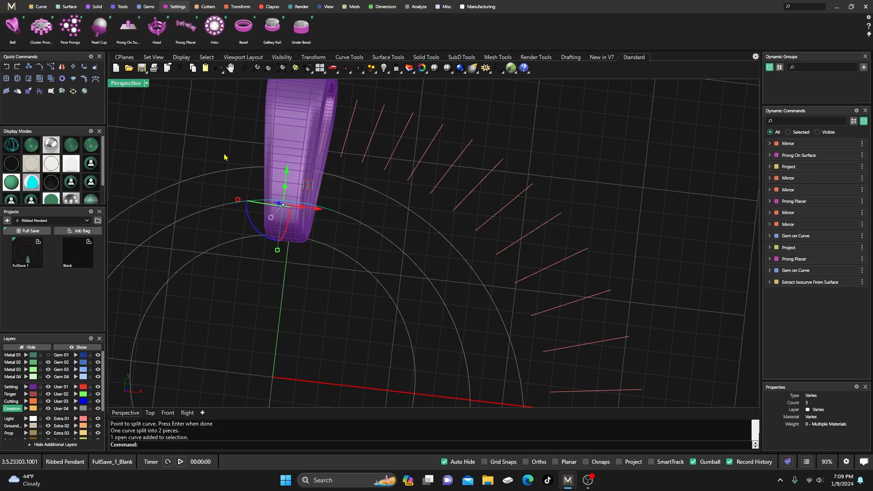
{"action": "left_click", "coordinate": [97, 7]}
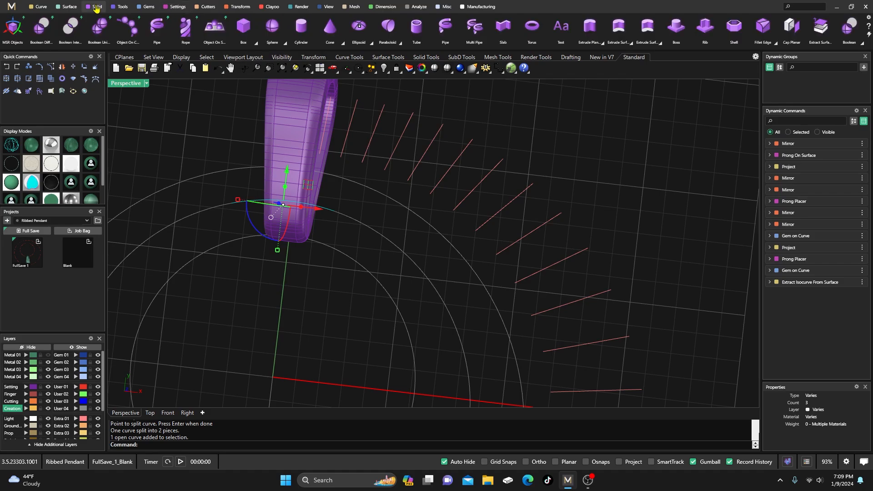
{"action": "left_click", "coordinate": [158, 28]}
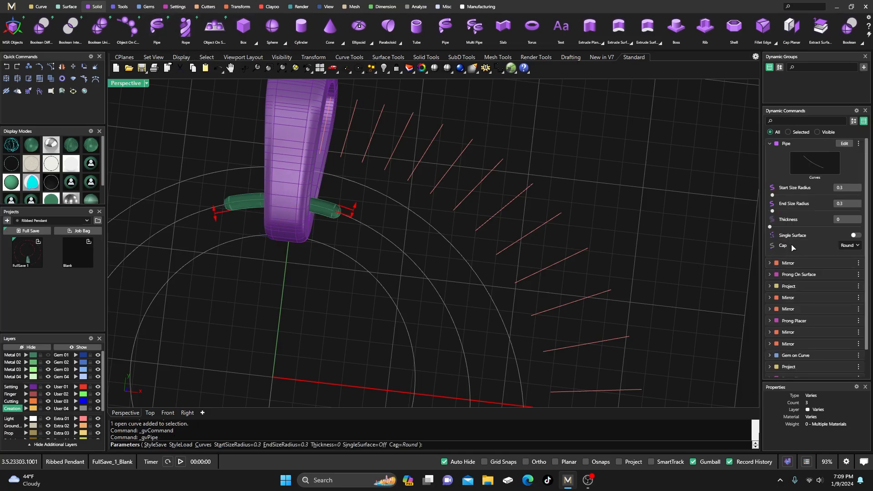
{"action": "right_click_drag", "start_coordinate": [634, 291], "coordinate": [457, 181]}
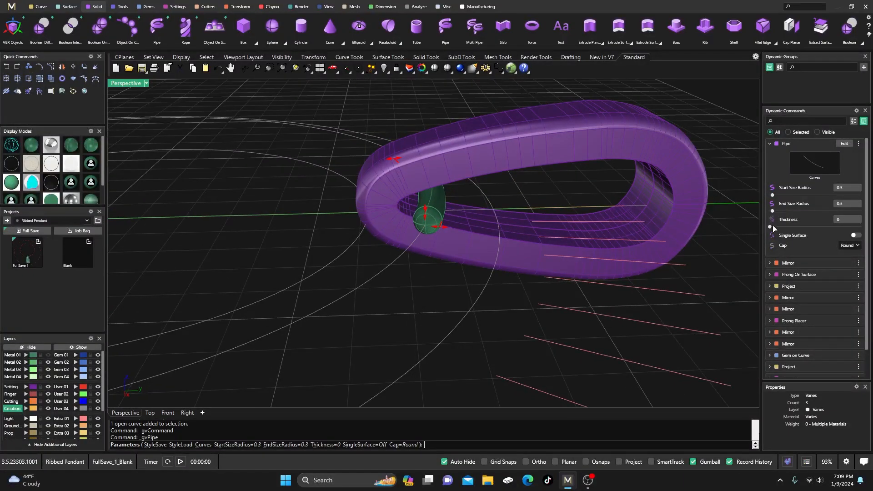
{"action": "left_click_drag", "start_coordinate": [770, 231], "coordinate": [772, 232]}
{"action": "right_click_drag", "start_coordinate": [596, 317], "coordinate": [580, 301]}
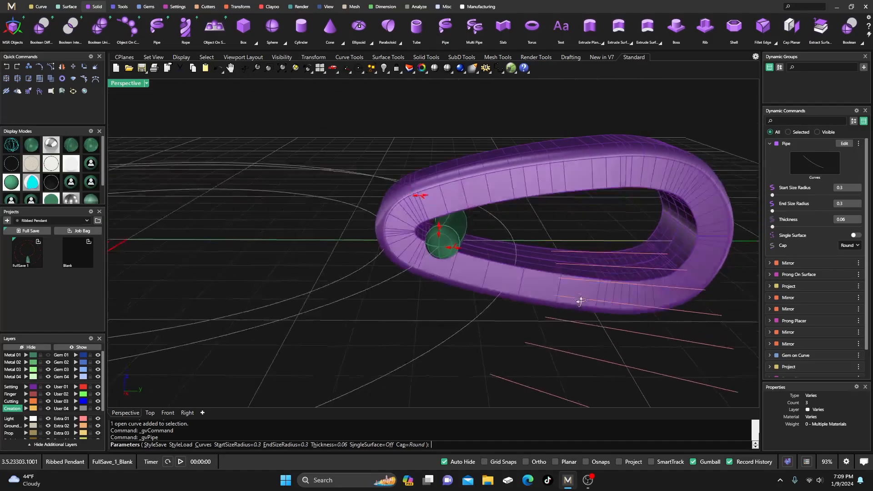
{"action": "scroll", "coordinate": [331, 226], "scroll_direction": "down", "scroll_amount": 4}
{"action": "right_click_drag", "start_coordinate": [334, 225], "coordinate": [364, 240]}
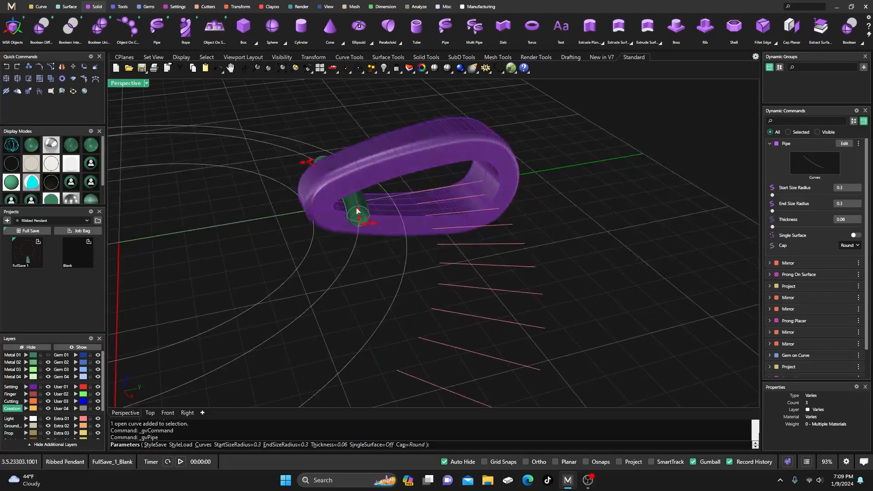
{"action": "right_click_drag", "start_coordinate": [189, 292], "coordinate": [204, 317]}
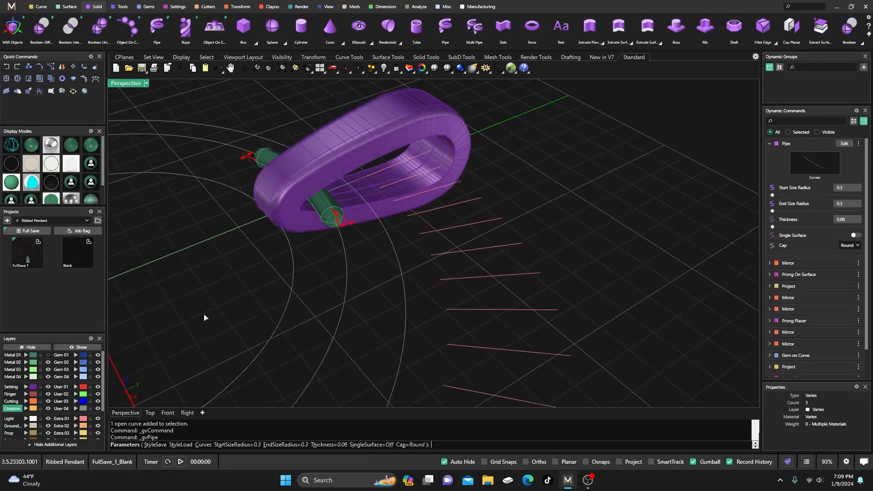
Show the Metal 01 ribs, check how the pipe meets the ribs beside the bail, and accept the pipe
{"action": "left_click", "coordinate": [48, 355]}
{"action": "scroll", "coordinate": [435, 234], "scroll_direction": "down", "scroll_amount": 2}
{"action": "right_click_drag", "start_coordinate": [429, 249], "coordinate": [328, 230]}
{"action": "right_click_drag", "start_coordinate": [607, 267], "coordinate": [586, 260]}
{"action": "scroll", "coordinate": [580, 264], "scroll_direction": "up", "scroll_amount": 5}
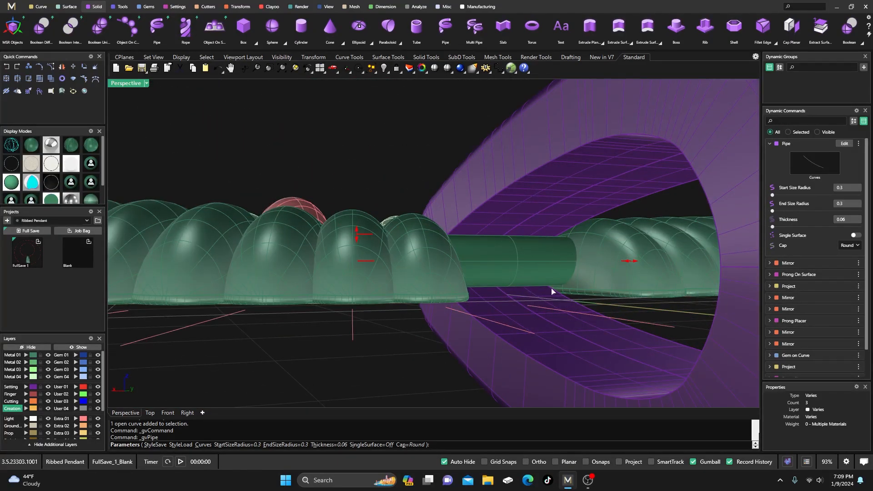
{"action": "right_click_drag", "start_coordinate": [534, 251], "coordinate": [605, 261]}
{"action": "scroll", "coordinate": [604, 261], "scroll_direction": "down", "scroll_amount": 4}
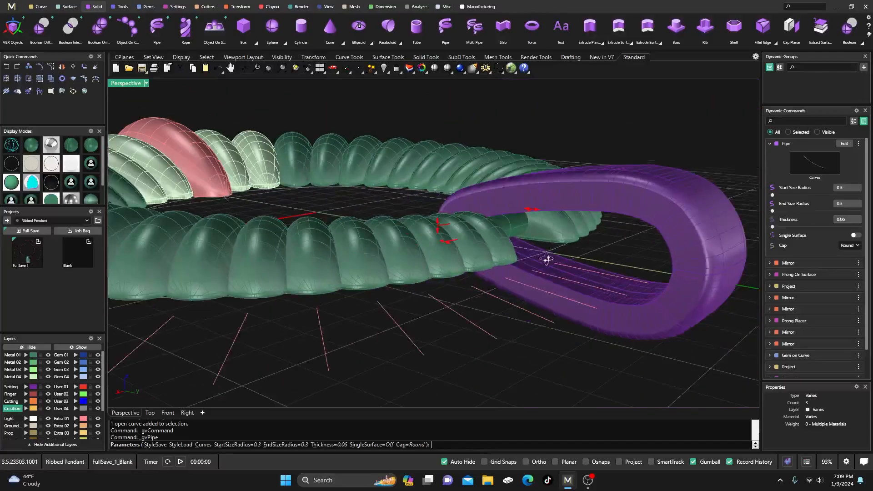
{"action": "right_click_drag", "start_coordinate": [547, 259], "coordinate": [601, 272]}
{"action": "scroll", "coordinate": [602, 272], "scroll_direction": "down", "scroll_amount": 4}
{"action": "right_click_drag", "start_coordinate": [526, 258], "coordinate": [493, 259]}
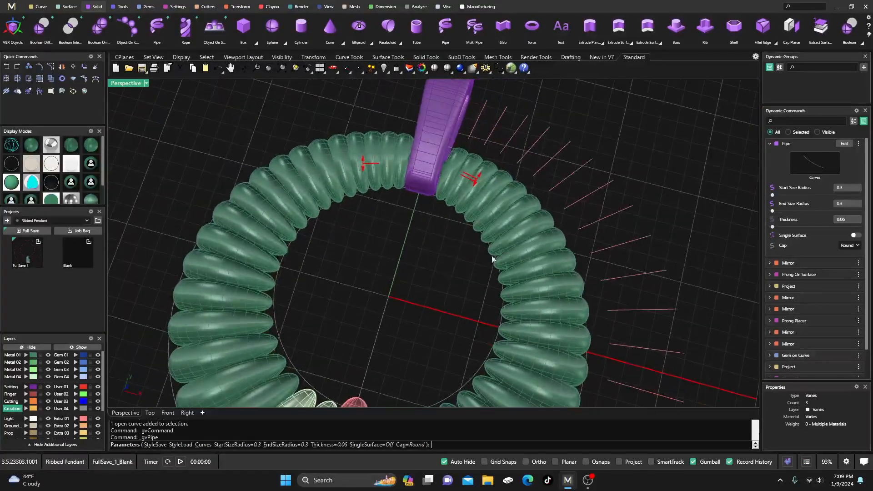
{"action": "right_click", "coordinate": [451, 247]}
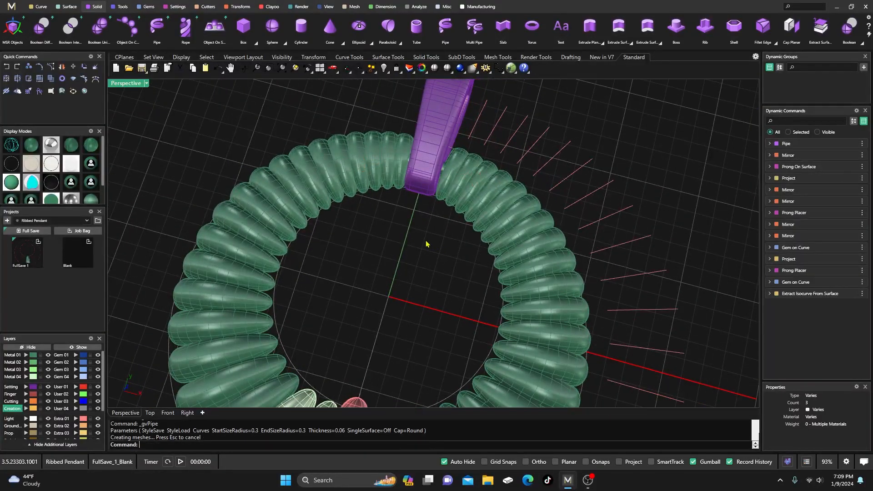
Restore the four-viewport layout and hide the Extra 01 and User 04 layers
{"action": "double_click", "coordinate": [123, 87]}
{"action": "scroll", "coordinate": [301, 207], "scroll_direction": "down", "scroll_amount": 4}
{"action": "right_click_drag", "start_coordinate": [301, 207], "coordinate": [290, 199]}
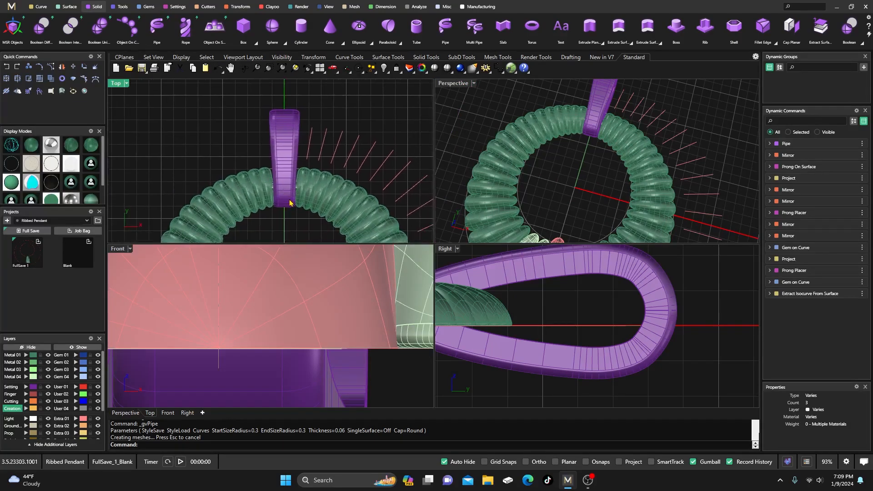
{"action": "left_click", "coordinate": [301, 293], "text": "shift"}
{"action": "left_click", "coordinate": [97, 419]}
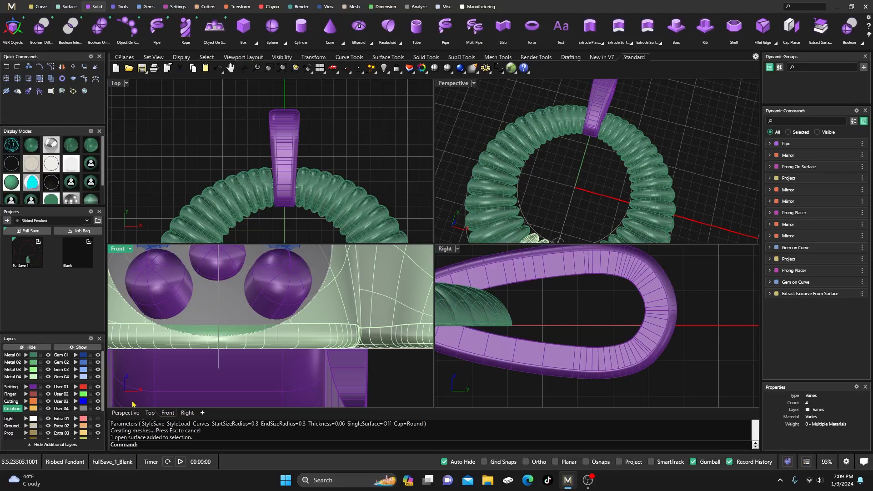
{"action": "left_click", "coordinate": [97, 408]}
Extract a lengthwise isocurve along the middle of the bail's outer surface at U 0.19, V 0.5 and angle 90
{"action": "scroll", "coordinate": [282, 144], "scroll_direction": "up", "scroll_amount": 3}
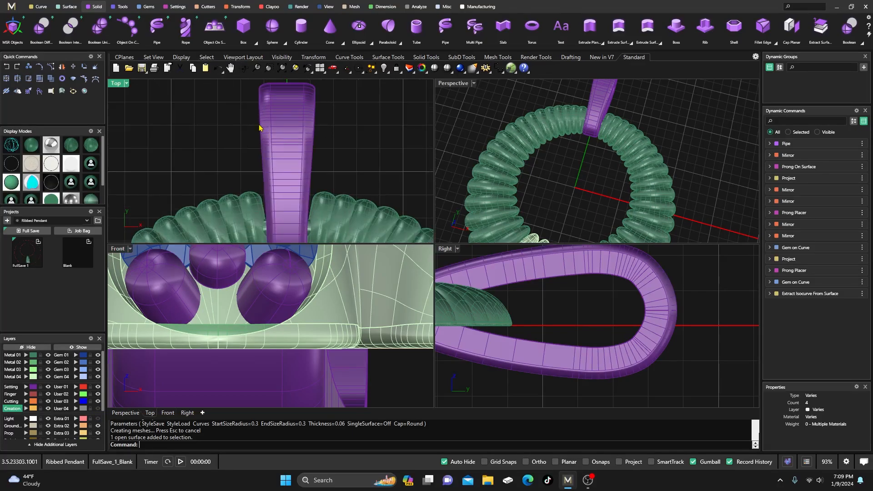
{"action": "left_click", "coordinate": [41, 7]}
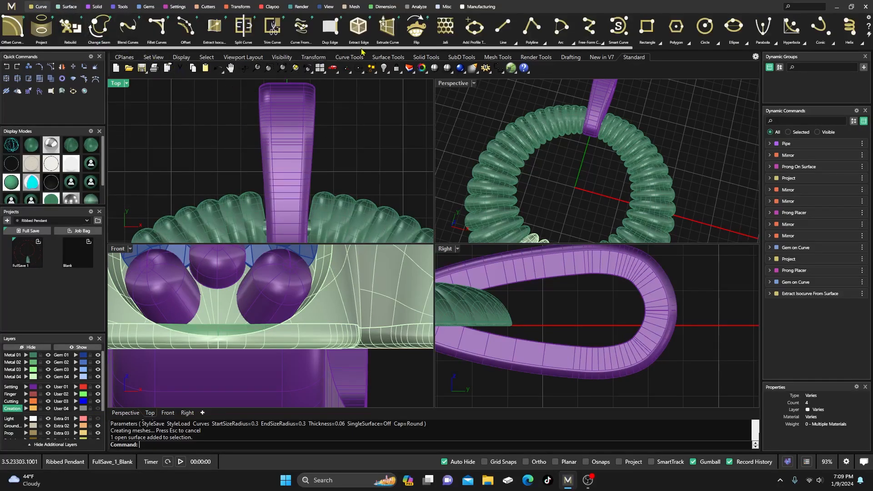
{"action": "left_click", "coordinate": [215, 27]}
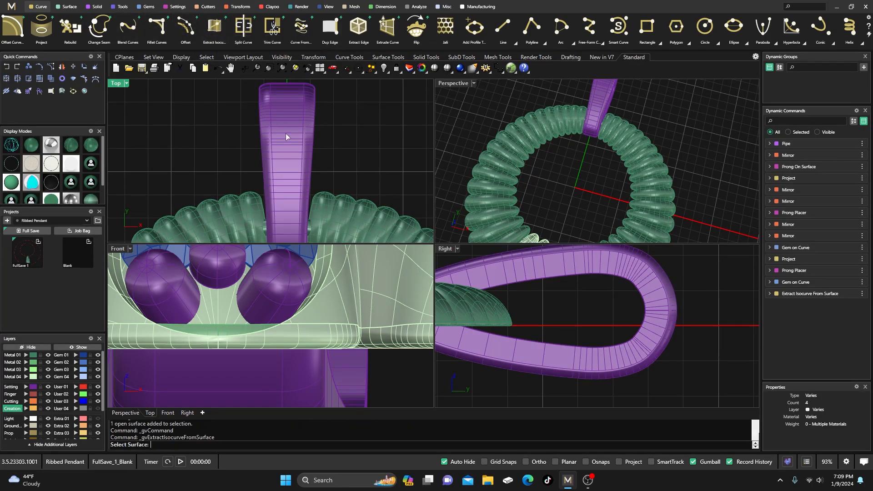
{"action": "left_click", "coordinate": [287, 150]}
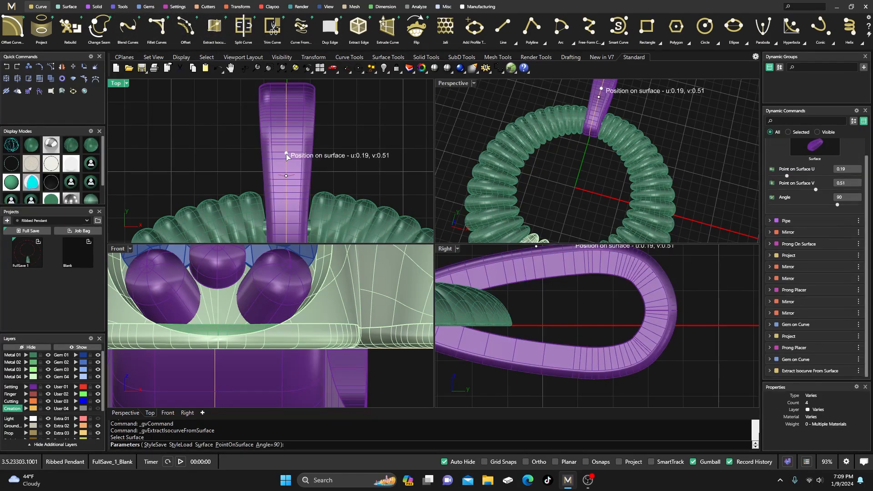
{"action": "left_click", "coordinate": [287, 155]}
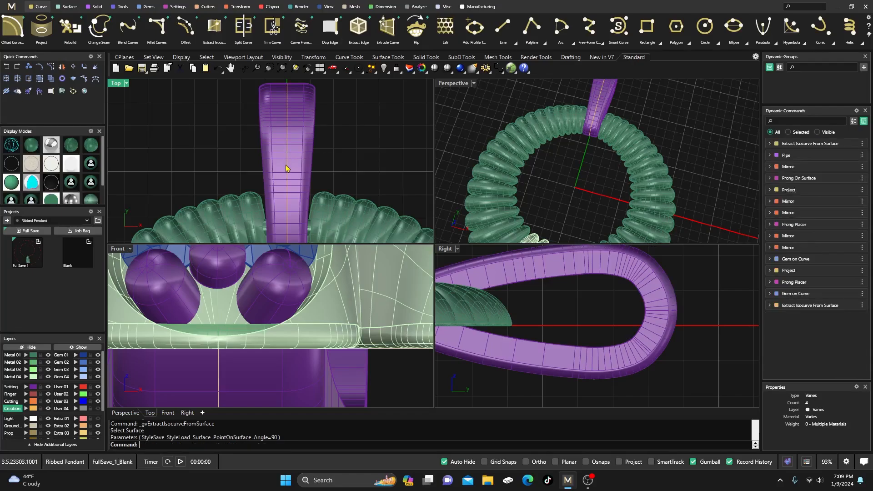
Run Gem on Curve on the bail's isocurve, with the row starting at position 0.622 and ending at 0.91
{"action": "left_click", "coordinate": [286, 168]}
{"action": "left_click", "coordinate": [312, 190]}
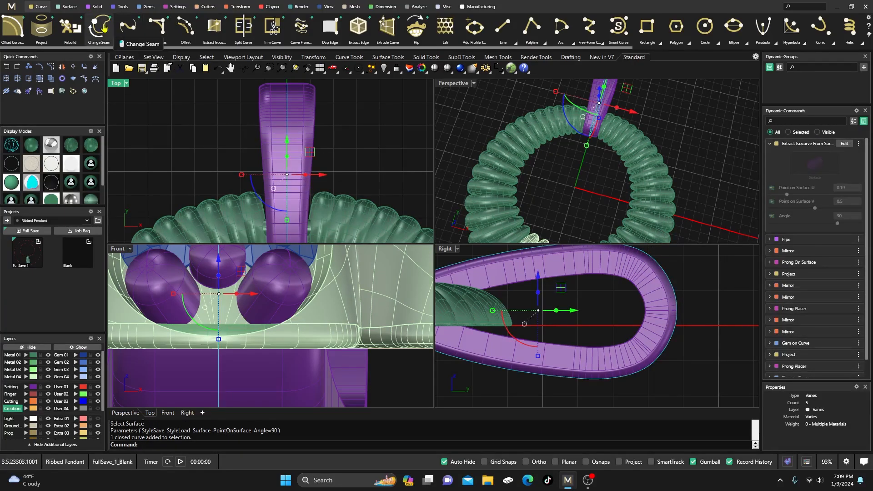
{"action": "left_click", "coordinate": [147, 7]}
{"action": "left_click", "coordinate": [242, 28]}
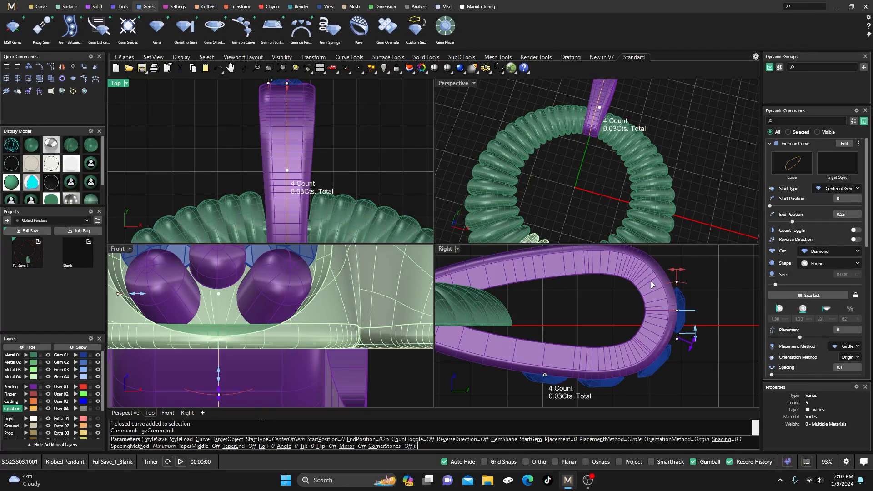
{"action": "scroll", "coordinate": [651, 284], "scroll_direction": "down", "scroll_amount": 2}
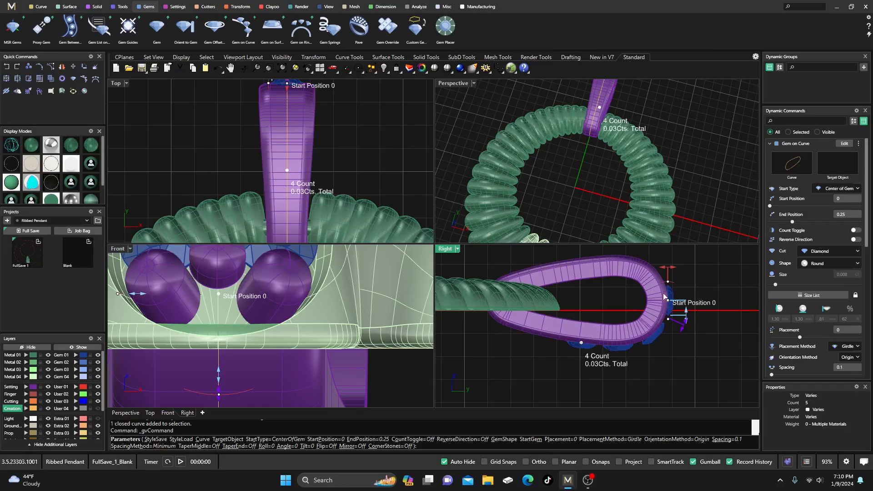
{"action": "left_click_drag", "start_coordinate": [665, 297], "coordinate": [541, 263]}
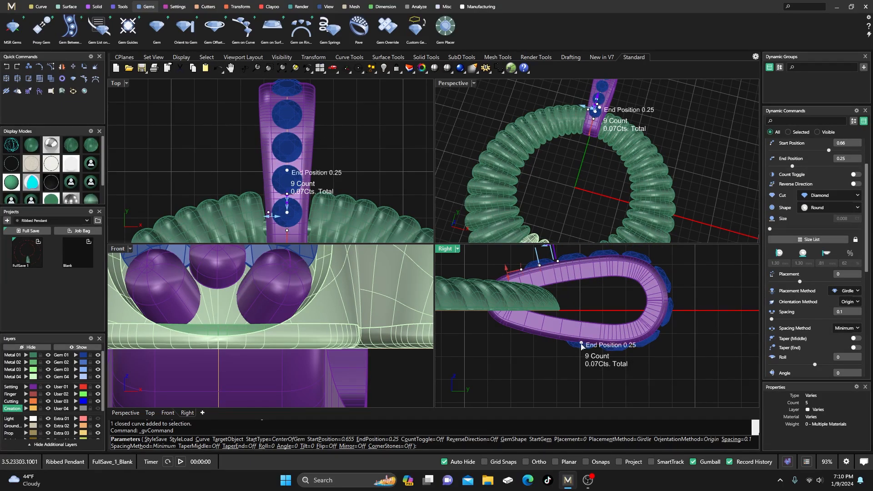
{"action": "left_click_drag", "start_coordinate": [582, 344], "coordinate": [642, 280]}
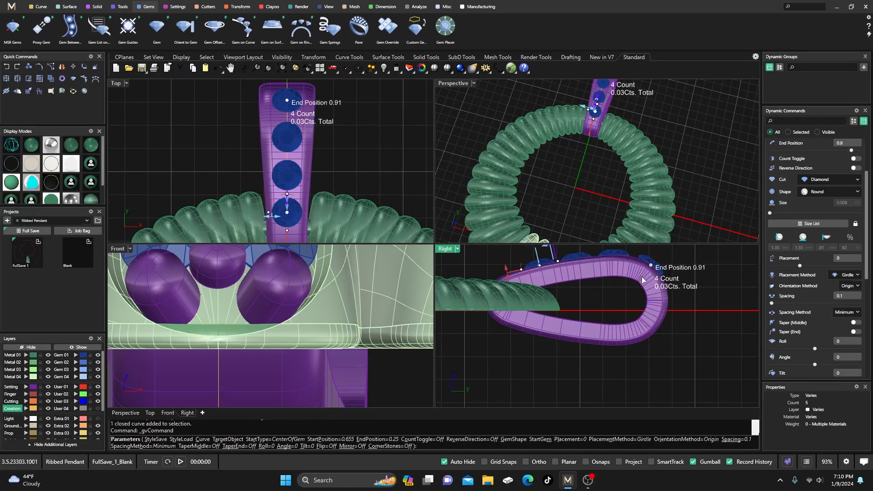
{"action": "scroll", "coordinate": [305, 162], "scroll_direction": "down", "scroll_amount": 4}
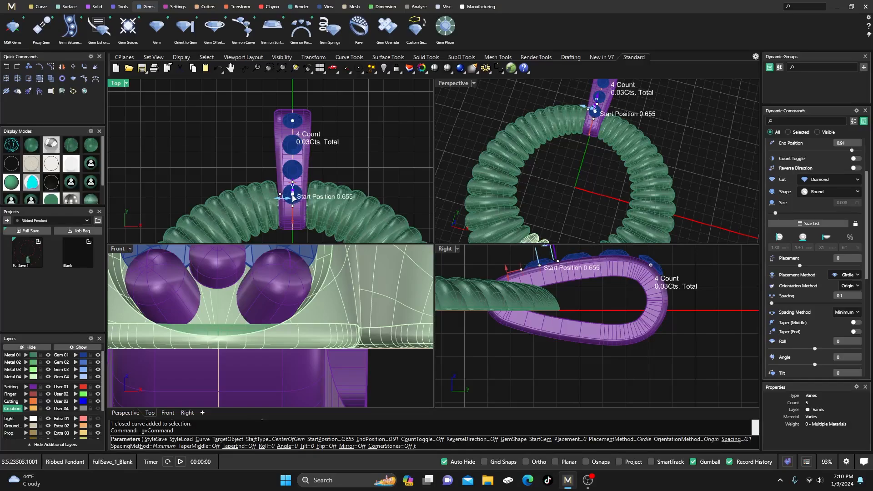
{"action": "left_click_drag", "start_coordinate": [294, 198], "coordinate": [302, 206]}
{"action": "scroll", "coordinate": [305, 205], "scroll_direction": "up", "scroll_amount": 4}
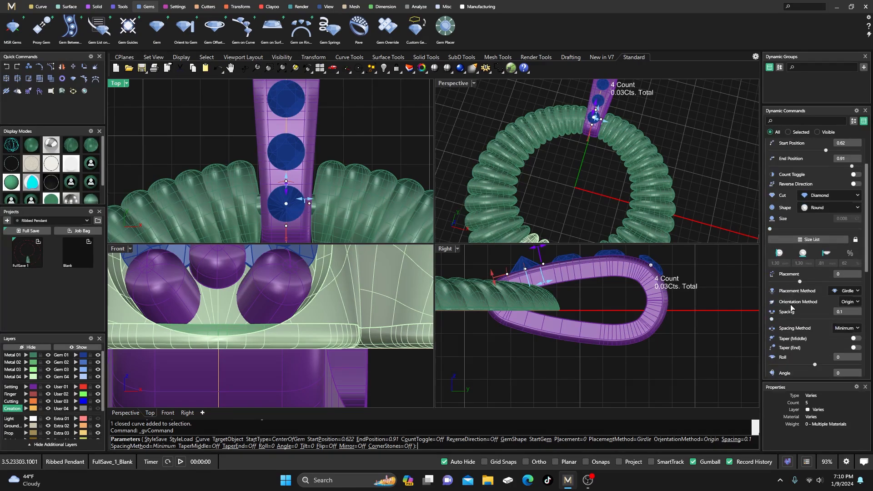
Turn on end taper, sizing the gems from 0.80 mm at the start to 1.50 mm at the end, with end position 0.902
{"action": "left_click", "coordinate": [853, 347]}
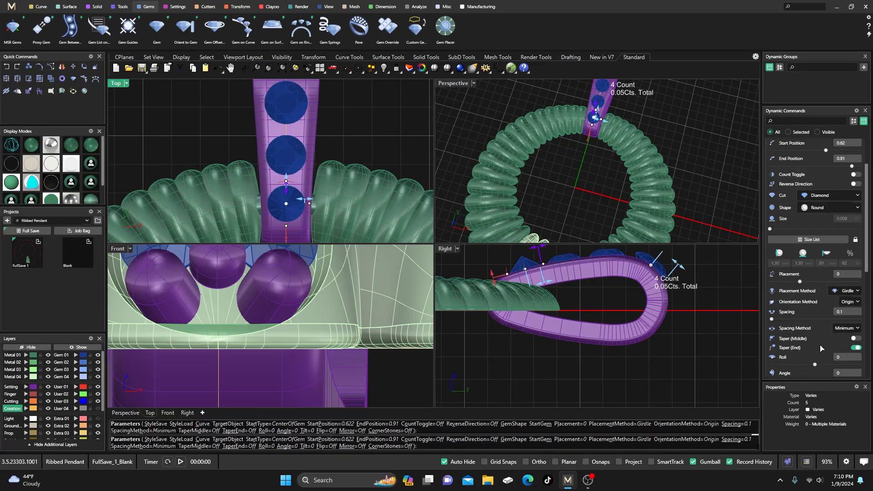
{"action": "left_click_drag", "start_coordinate": [305, 200], "coordinate": [299, 200]}
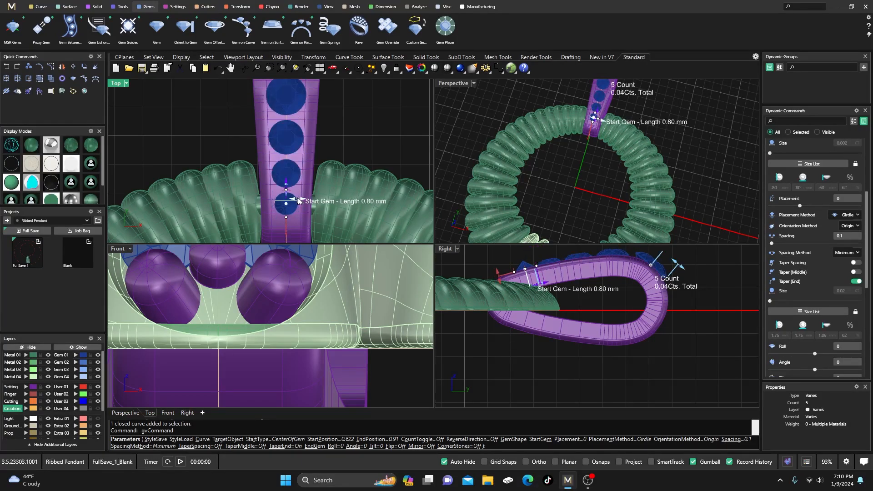
{"action": "scroll", "coordinate": [305, 188], "scroll_direction": "down", "scroll_amount": 5}
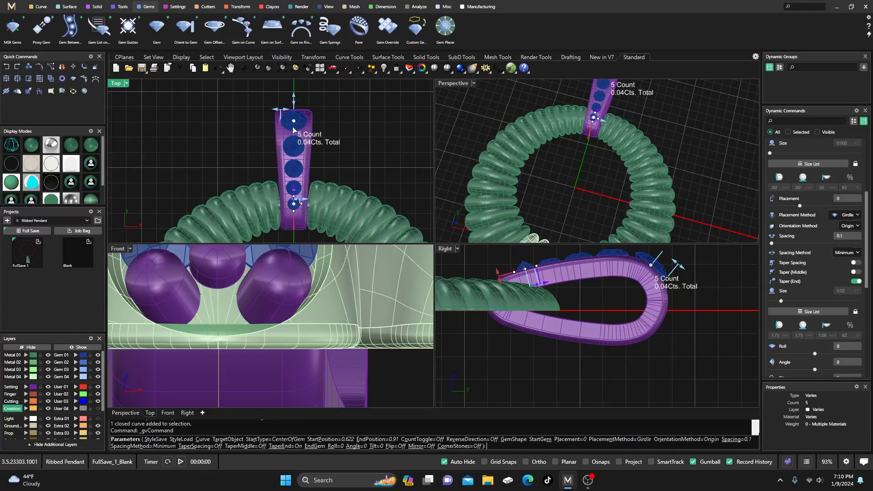
{"action": "left_click_drag", "start_coordinate": [295, 123], "coordinate": [296, 126]}
{"action": "right_click_drag", "start_coordinate": [617, 175], "coordinate": [687, 182]}
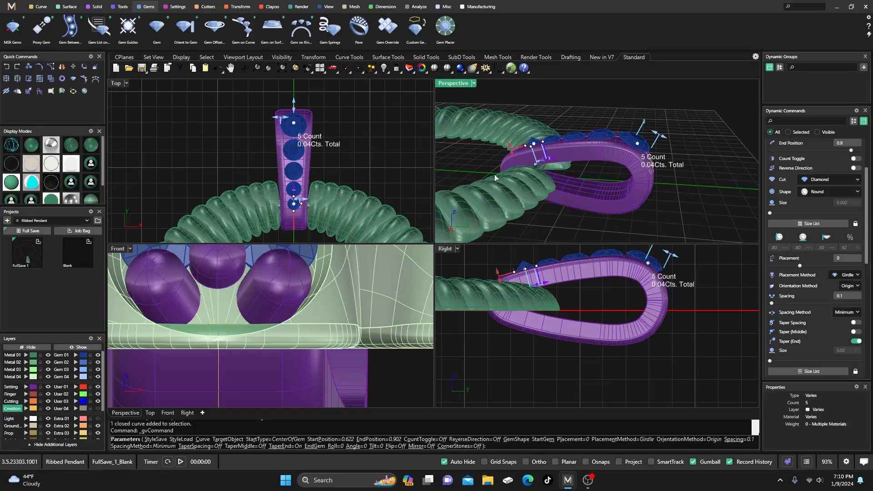
{"action": "scroll", "coordinate": [284, 120], "scroll_direction": "up", "scroll_amount": 2}
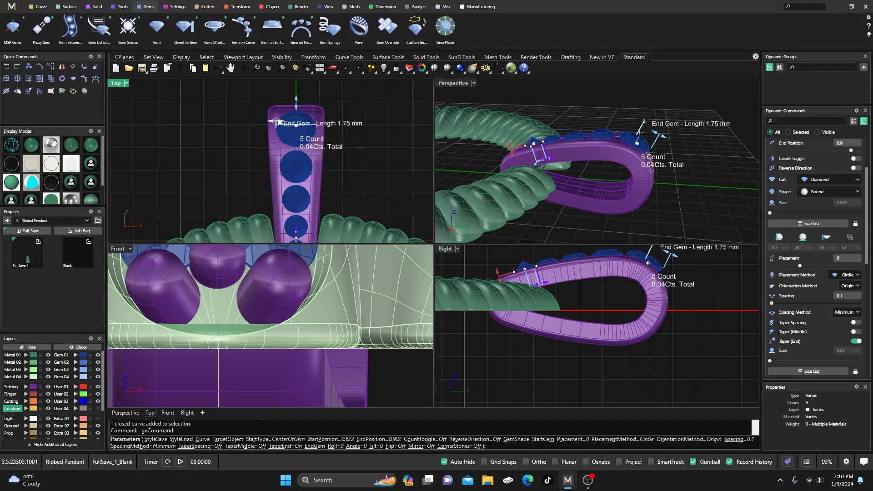
{"action": "left_click_drag", "start_coordinate": [275, 123], "coordinate": [279, 127]}
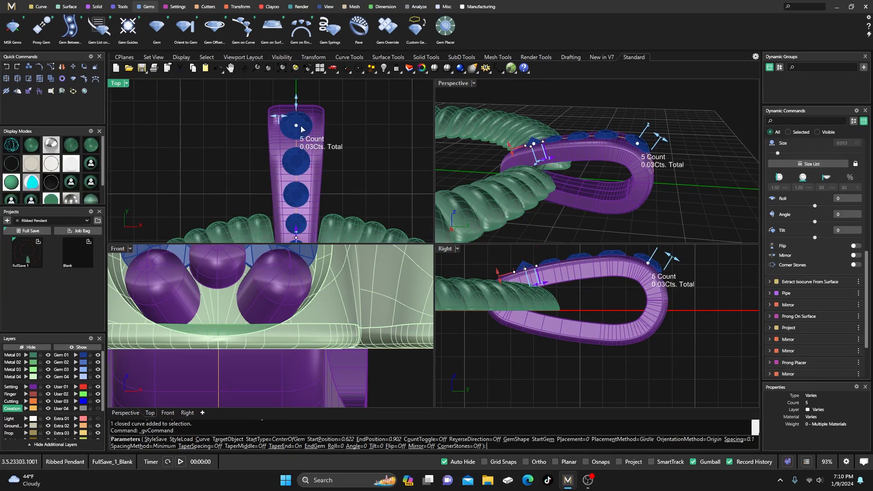
{"action": "scroll", "coordinate": [299, 155], "scroll_direction": "up", "scroll_amount": 3}
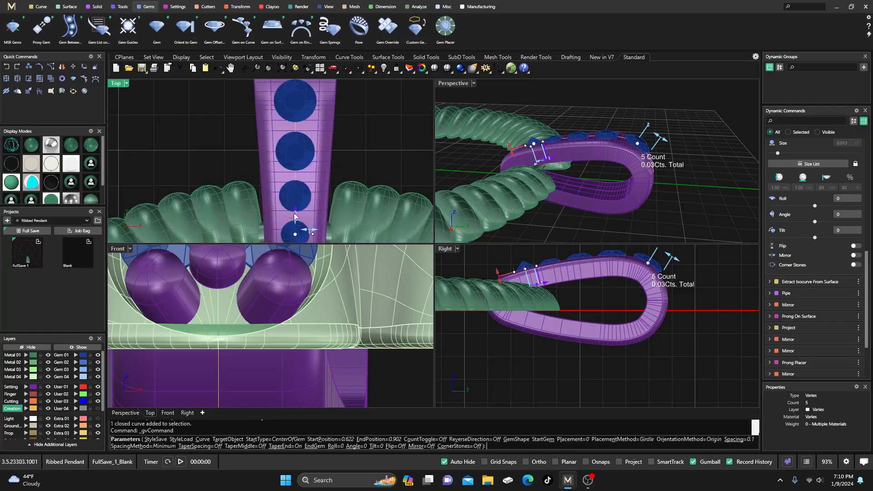
Reduce the spacing between the bail gems to 0 and use the Fixed spacing method
{"action": "left_click_drag", "start_coordinate": [296, 215], "coordinate": [296, 221]}
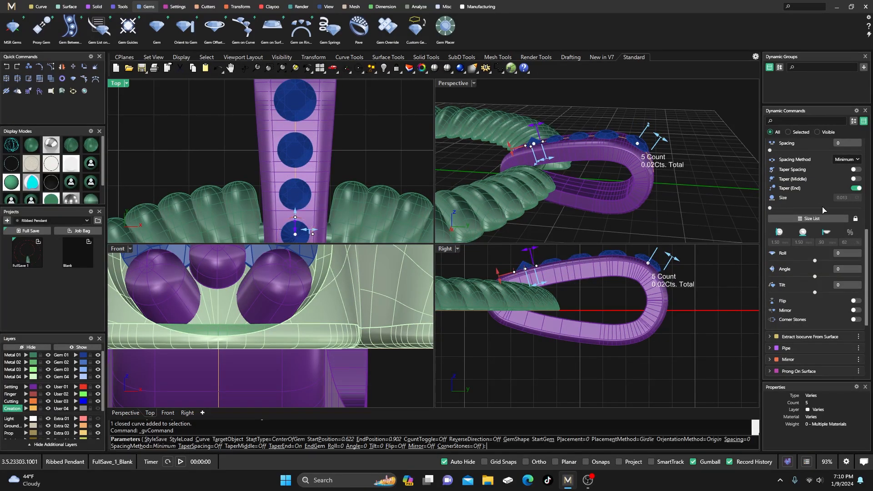
{"action": "scroll", "coordinate": [816, 259], "scroll_direction": "down", "scroll_amount": 1}
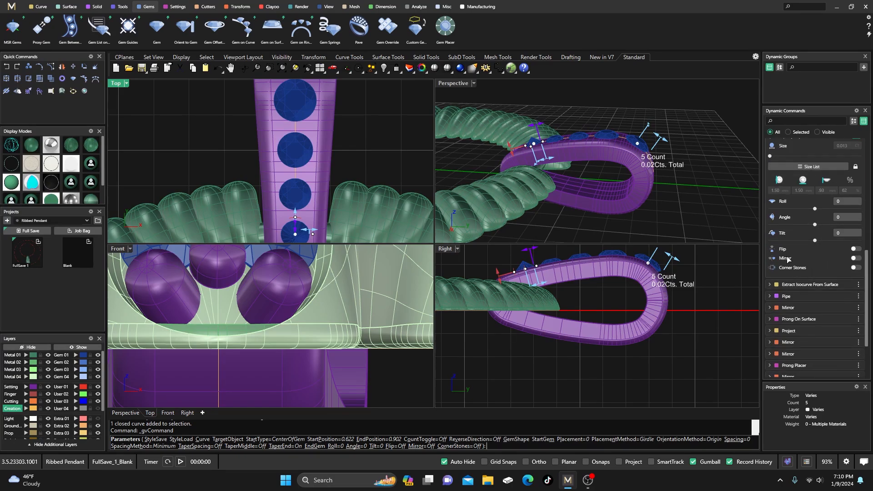
{"action": "scroll", "coordinate": [803, 241], "scroll_direction": "up", "scroll_amount": 1}
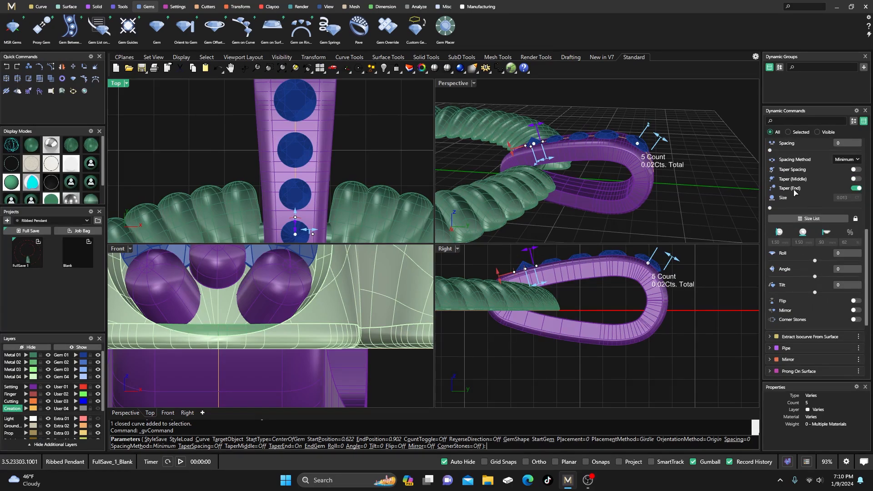
{"action": "scroll", "coordinate": [810, 189], "scroll_direction": "up", "scroll_amount": 1}
{"action": "left_click", "coordinate": [847, 194]}
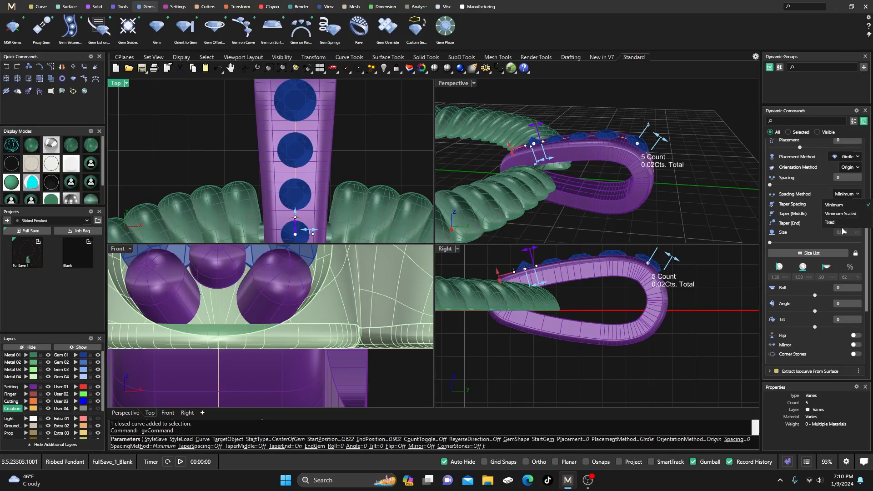
{"action": "left_click", "coordinate": [830, 223]}
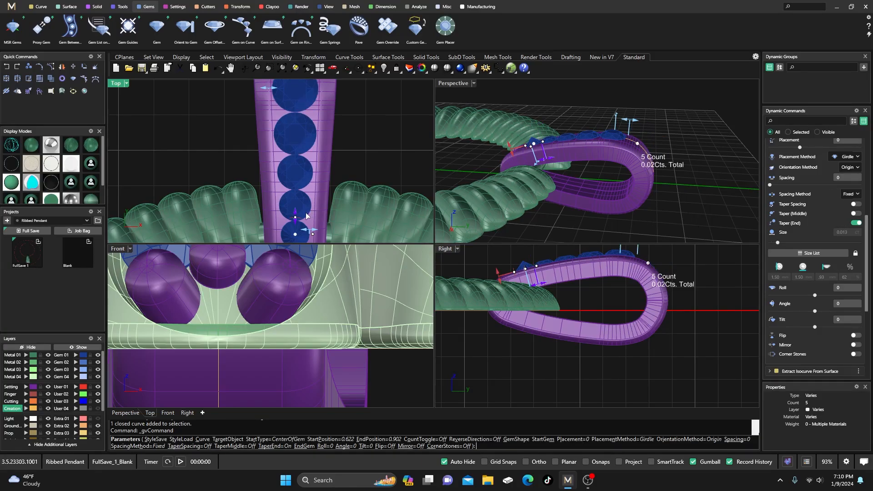
Set the gem row's roll to -1 and its spacing to 0.04 mm, and accept the gems
{"action": "scroll", "coordinate": [306, 216], "scroll_direction": "up", "scroll_amount": 3}
{"action": "left_click_drag", "start_coordinate": [286, 221], "coordinate": [287, 218]}
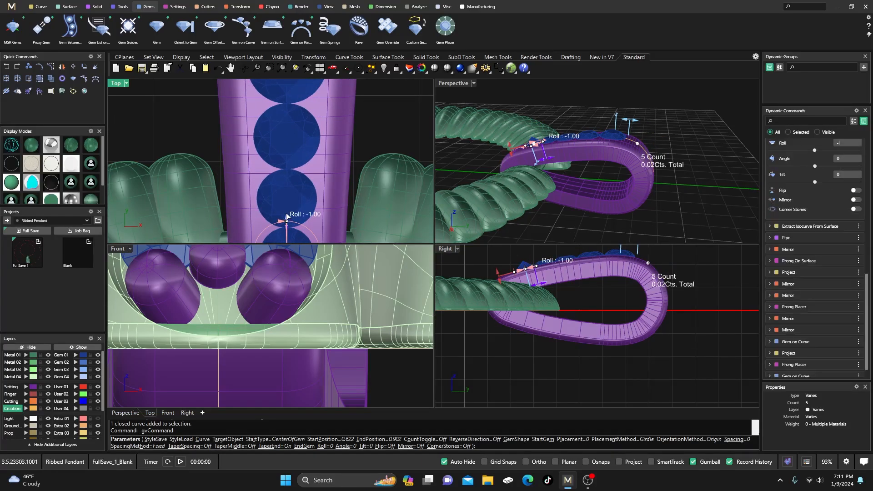
{"action": "scroll", "coordinate": [285, 224], "scroll_direction": "up", "scroll_amount": 3}
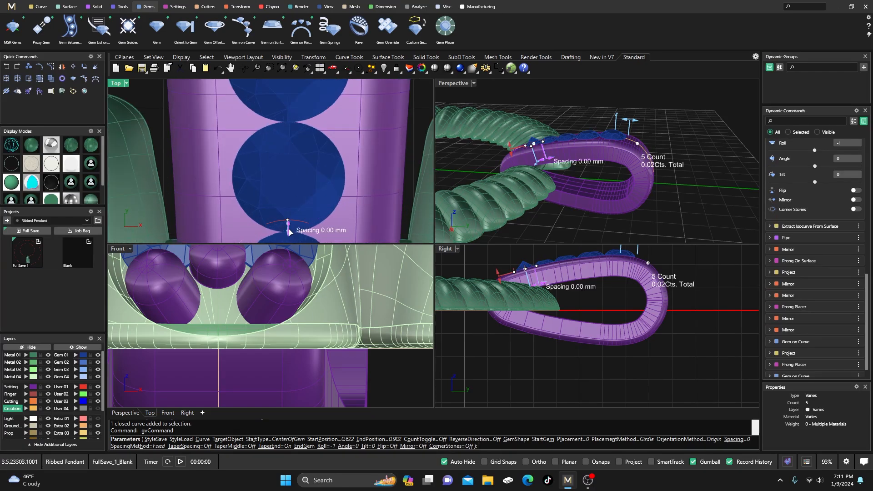
{"action": "left_click_drag", "start_coordinate": [289, 232], "coordinate": [289, 227]}
{"action": "scroll", "coordinate": [291, 221], "scroll_direction": "down", "scroll_amount": 5}
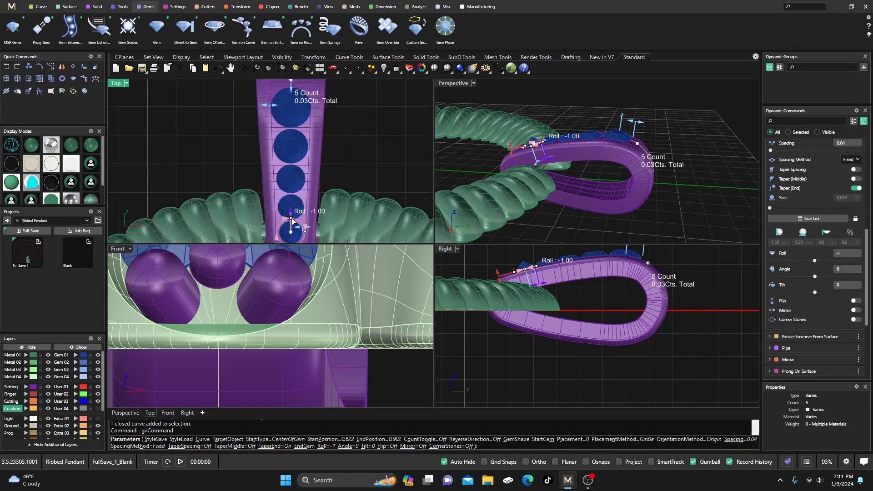
{"action": "scroll", "coordinate": [292, 222], "scroll_direction": "down", "scroll_amount": 2}
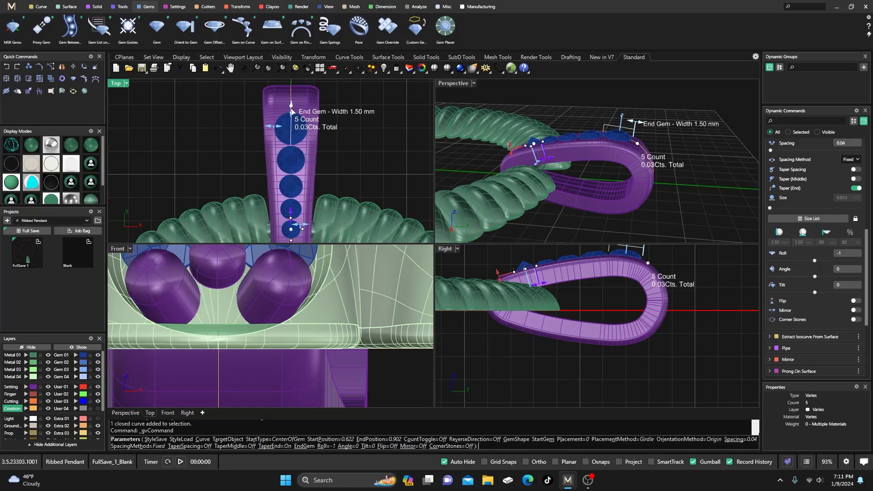
{"action": "key", "text": "Return"}
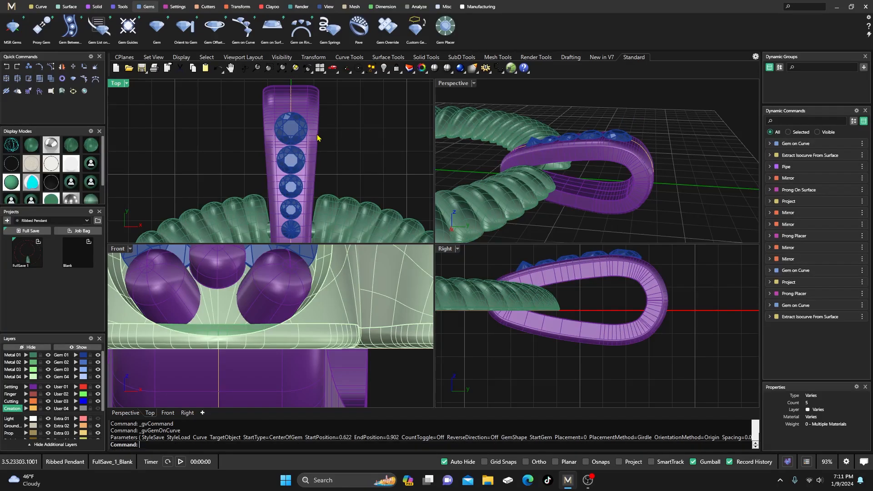
Edit the gem row on the bail to use the Table placement method
{"action": "left_click", "coordinate": [305, 160]}
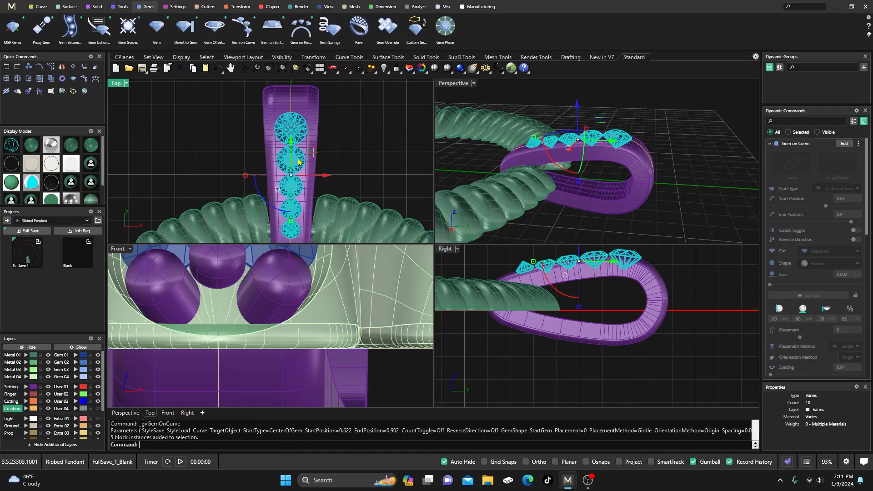
{"action": "left_click", "coordinate": [847, 145]}
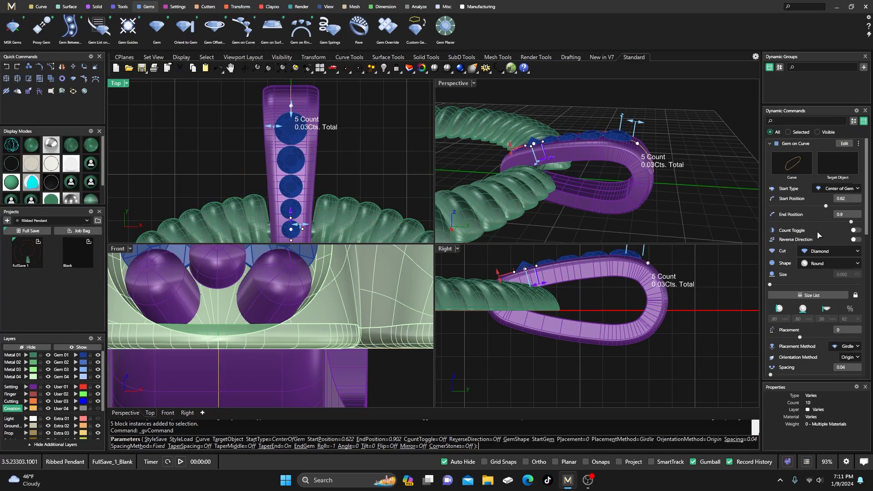
{"action": "left_click", "coordinate": [847, 347]}
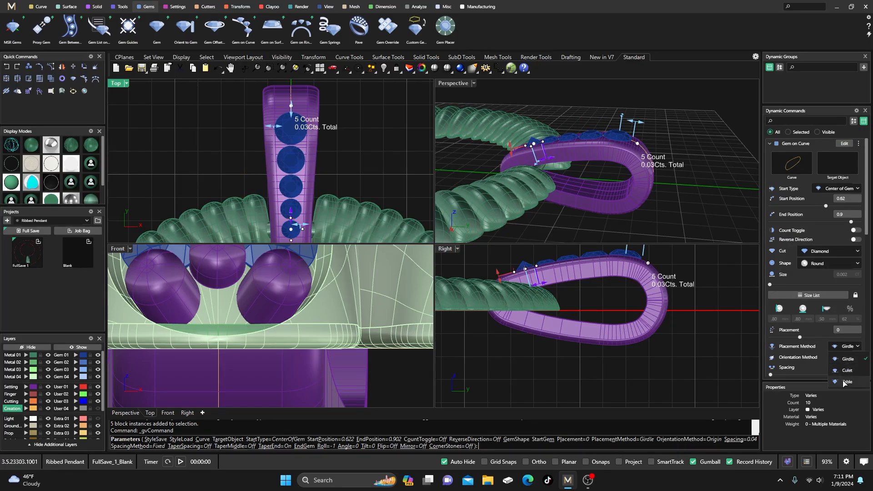
{"action": "left_click", "coordinate": [846, 362]}
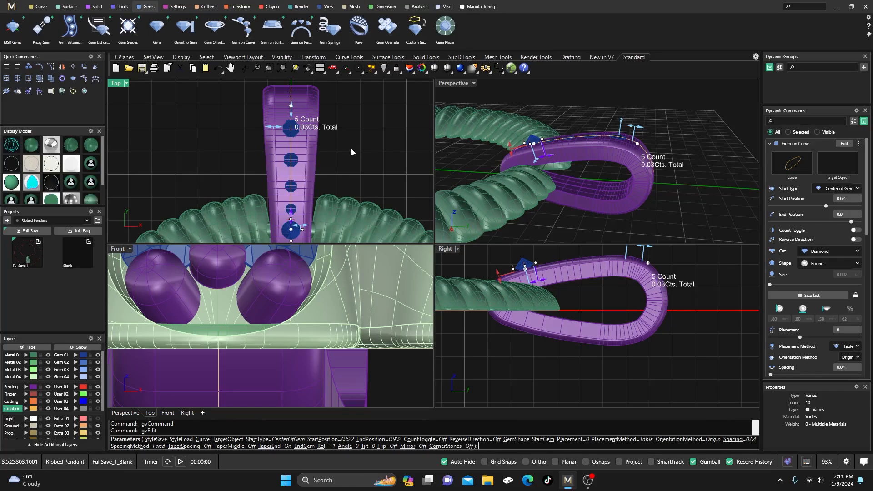
{"action": "key", "text": "Return"}
{"action": "left_click", "coordinate": [294, 166]}
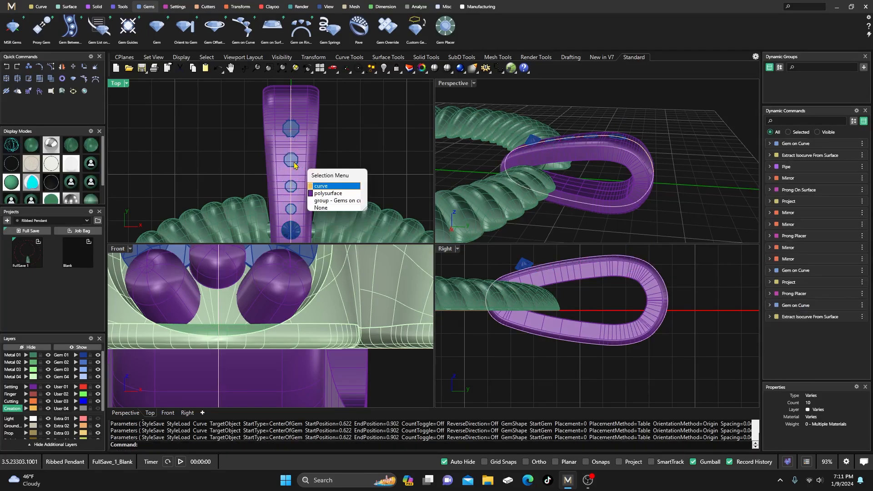
{"action": "left_click", "coordinate": [321, 201]}
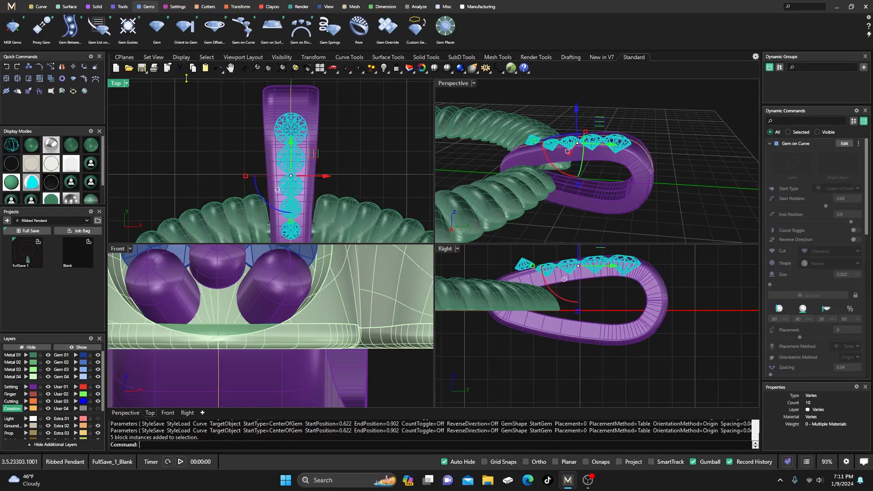
{"action": "left_click", "coordinate": [206, 8]}
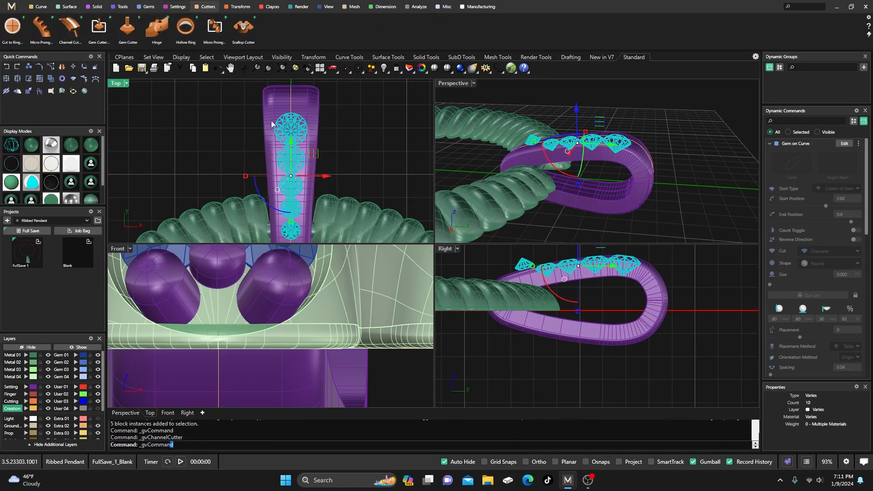
{"action": "scroll", "coordinate": [295, 211], "scroll_direction": "up", "scroll_amount": 5}
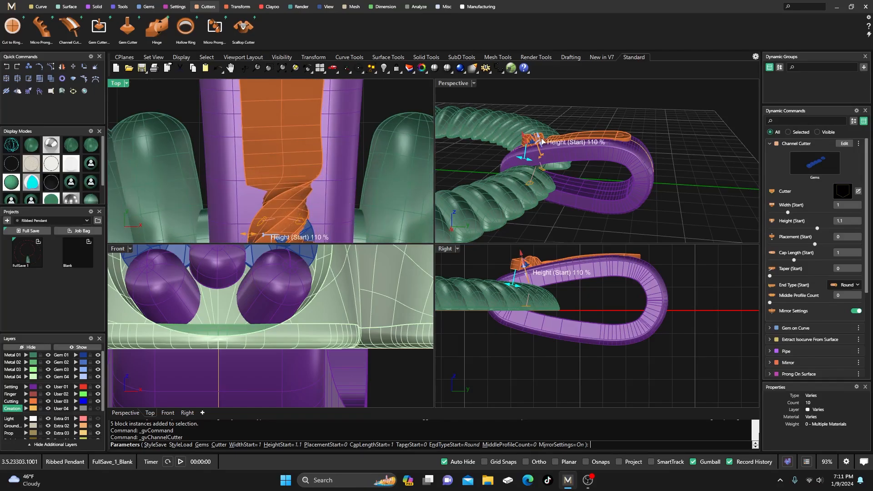
{"action": "right_click_drag", "start_coordinate": [546, 191], "coordinate": [589, 187]}
{"action": "scroll", "coordinate": [513, 191], "scroll_direction": "up", "scroll_amount": 3}
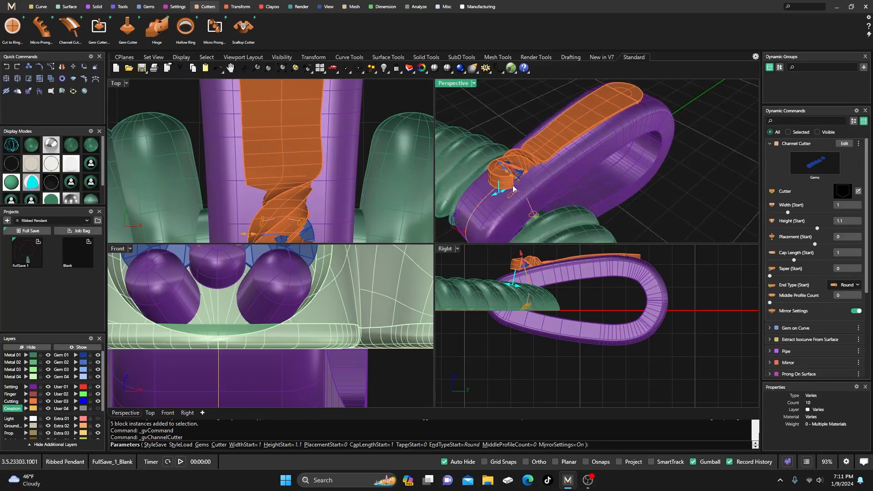
{"action": "key", "text": "Escape"}
Cancel the channel cutter and assign the bail as the target object of the gem row
{"action": "left_click", "coordinate": [515, 178]}
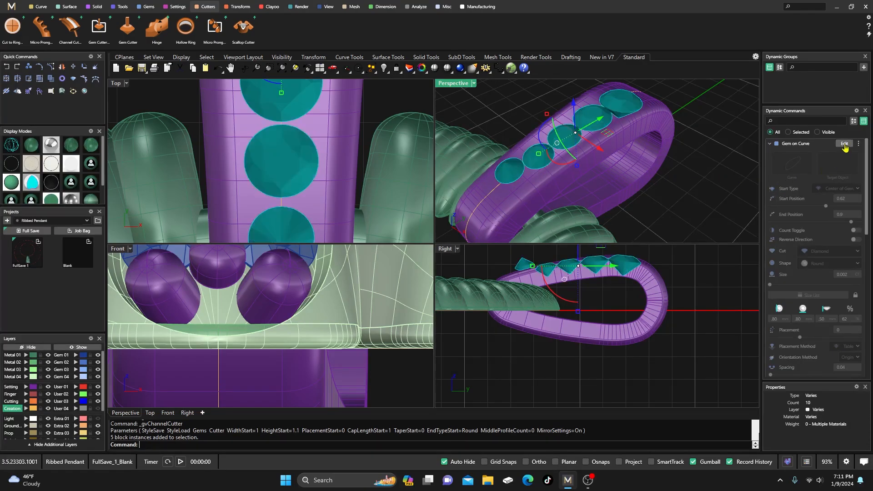
{"action": "left_click", "coordinate": [836, 165]}
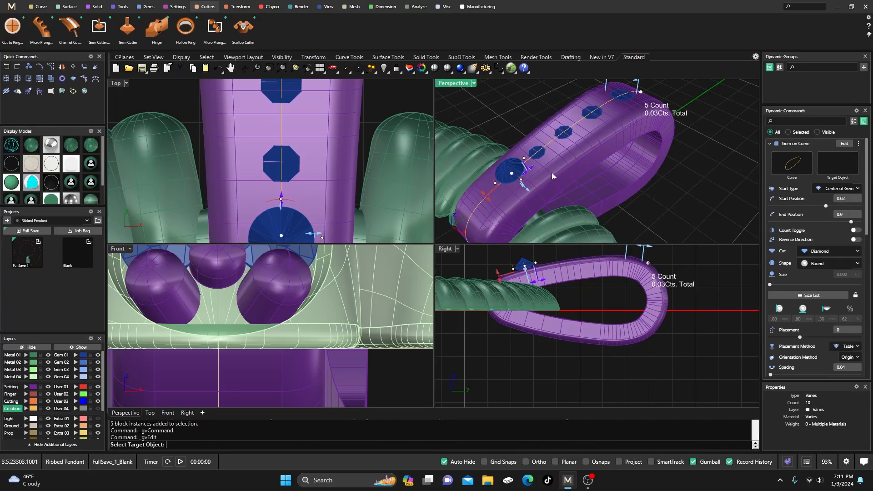
{"action": "left_click", "coordinate": [552, 173]}
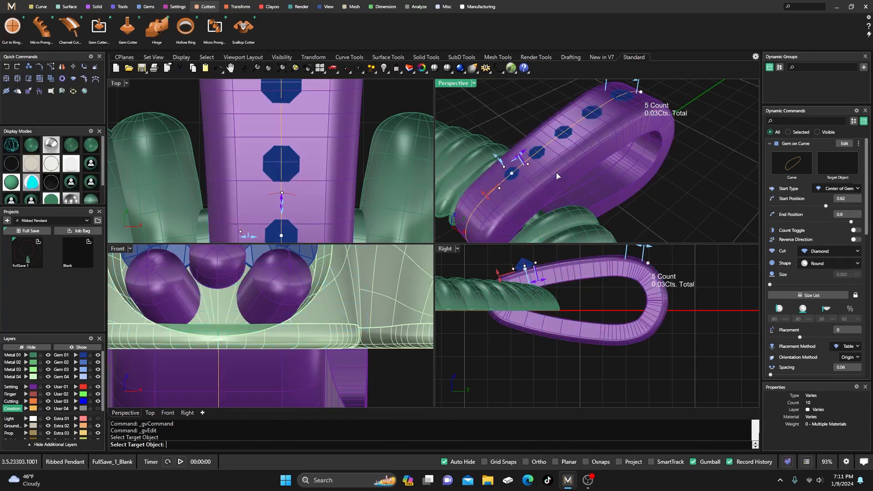
{"action": "right_click", "coordinate": [584, 177]}
Create a channel cutter from the five bail gems with the Flat end type
{"action": "left_click", "coordinate": [569, 137]}
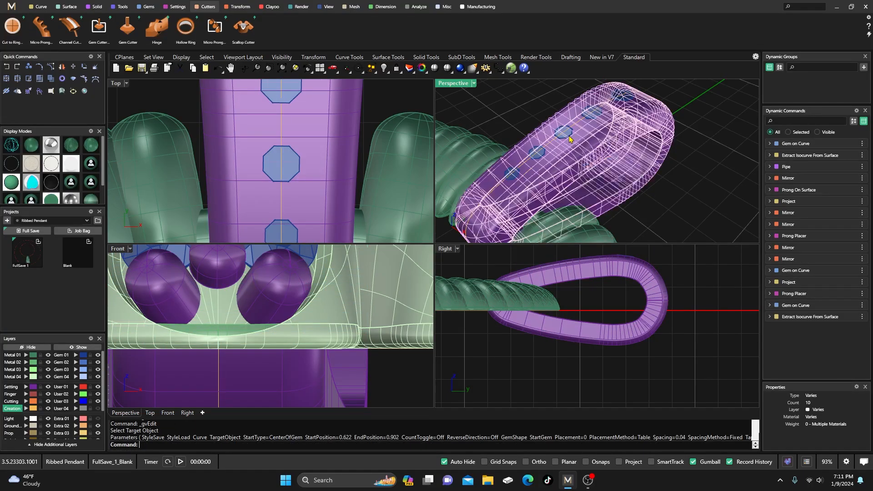
{"action": "left_click", "coordinate": [593, 168]}
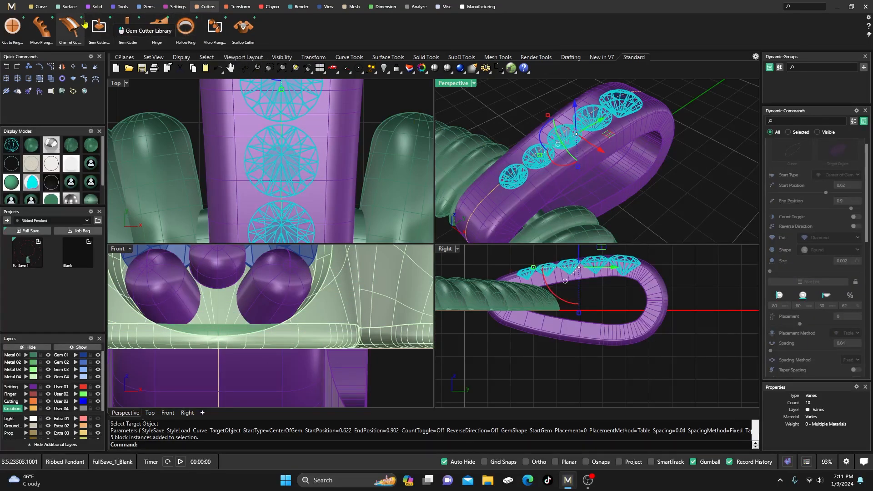
{"action": "left_click", "coordinate": [70, 27]}
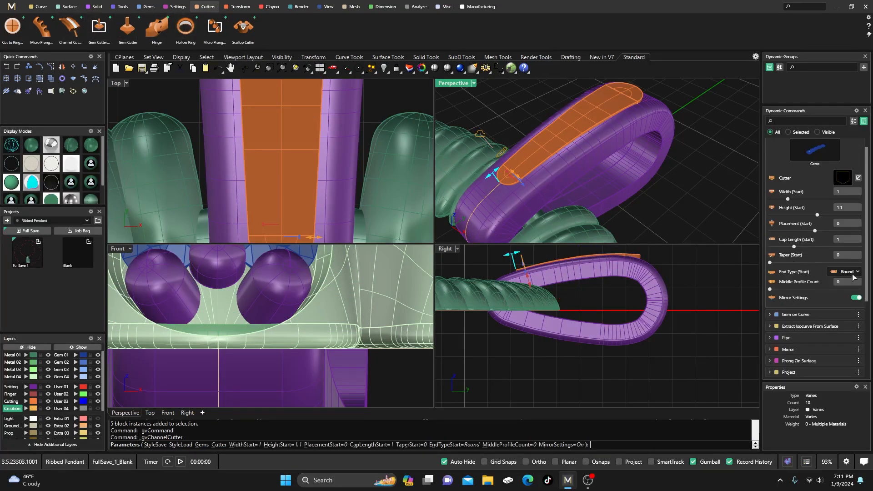
{"action": "left_click", "coordinate": [852, 273]}
{"action": "left_click", "coordinate": [839, 318]}
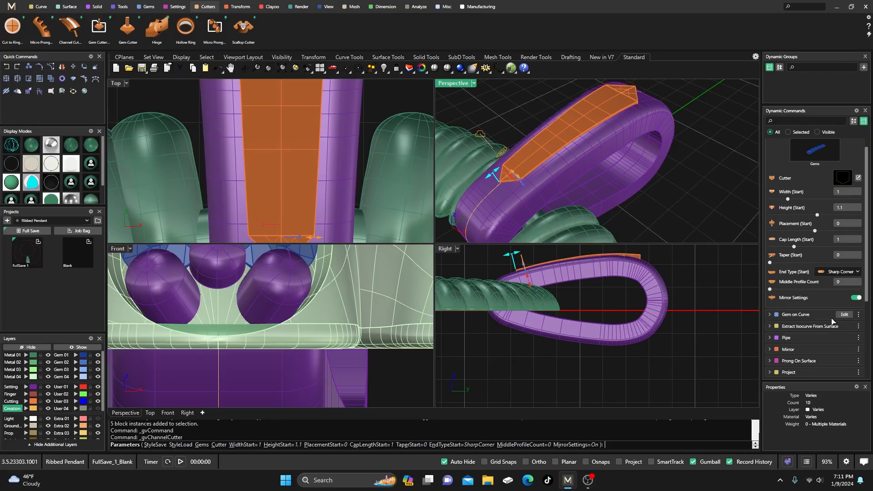
{"action": "left_click", "coordinate": [847, 273]}
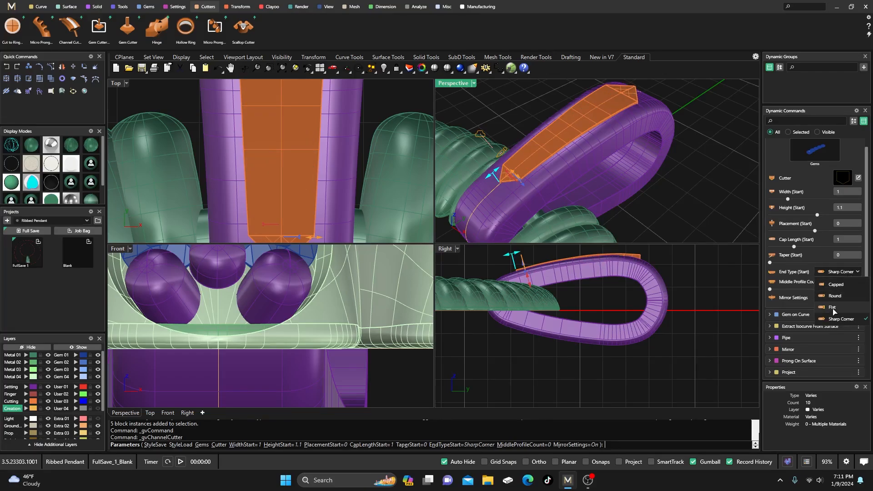
{"action": "left_click", "coordinate": [834, 308]}
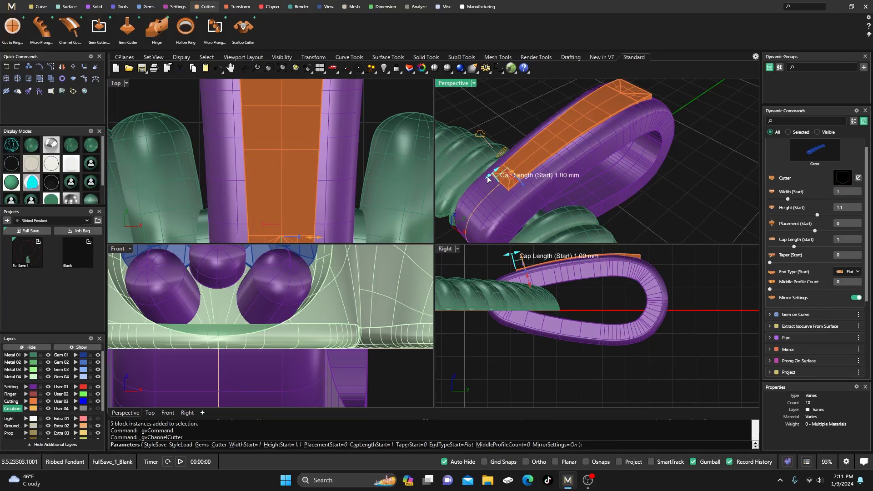
Set the cutter's start cap length to 1.89 mm and its start width to 1.3, using wireframe display
{"action": "left_click_drag", "start_coordinate": [488, 179], "coordinate": [483, 186]}
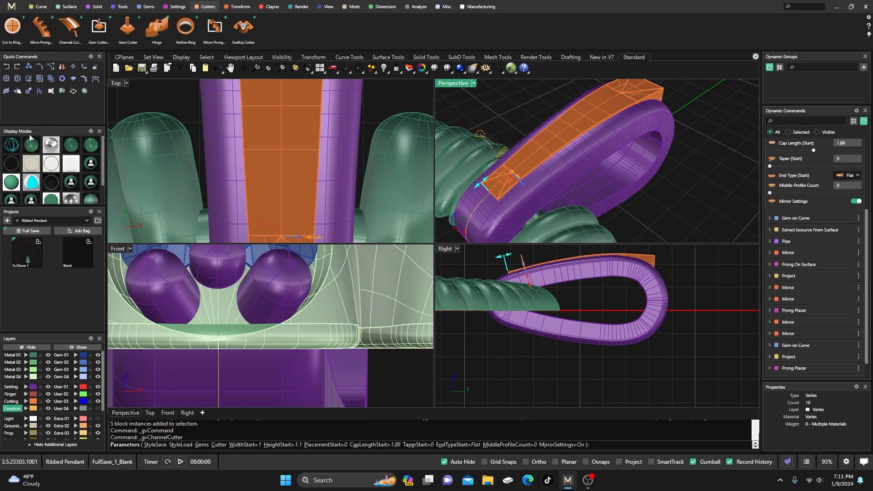
{"action": "left_click", "coordinate": [14, 147]}
{"action": "scroll", "coordinate": [250, 166], "scroll_direction": "down", "scroll_amount": 5}
{"action": "scroll", "coordinate": [277, 213], "scroll_direction": "up", "scroll_amount": 5}
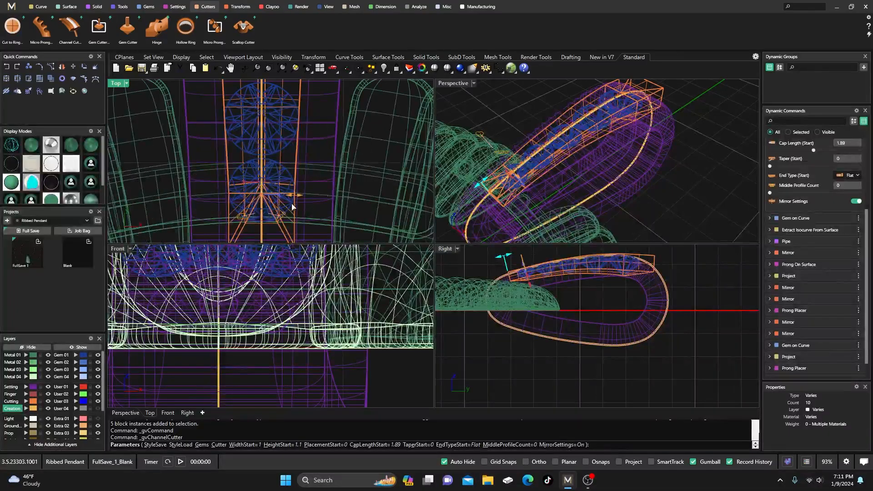
{"action": "left_click_drag", "start_coordinate": [294, 197], "coordinate": [305, 200]}
{"action": "right_click_drag", "start_coordinate": [536, 200], "coordinate": [541, 195]}
{"action": "scroll", "coordinate": [627, 261], "scroll_direction": "up", "scroll_amount": 8}
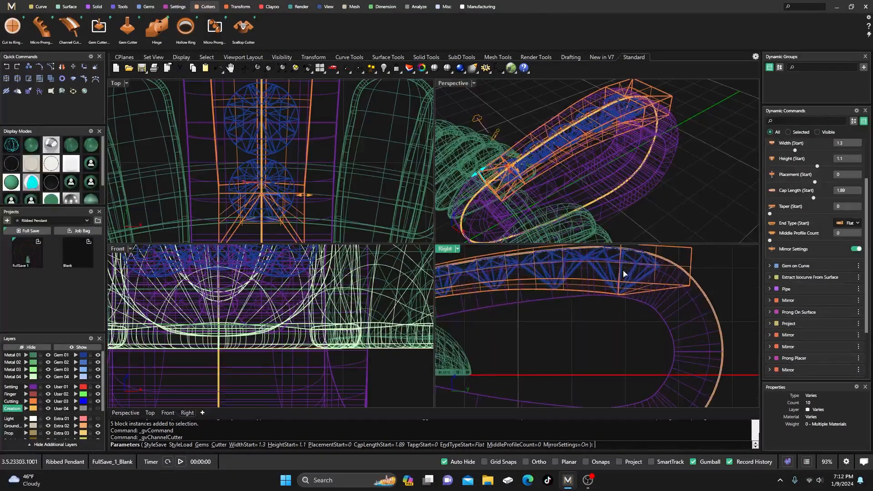
{"action": "scroll", "coordinate": [667, 276], "scroll_direction": "down", "scroll_amount": 5}
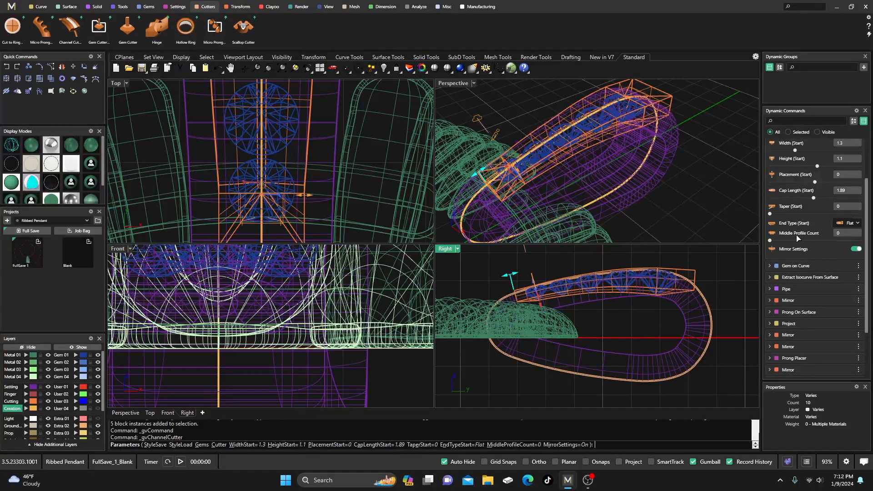
Turn off mirrored settings and give the cutter's end a placement of 0.25, cap length 1.71 and the Flat type
{"action": "left_click", "coordinate": [855, 249]}
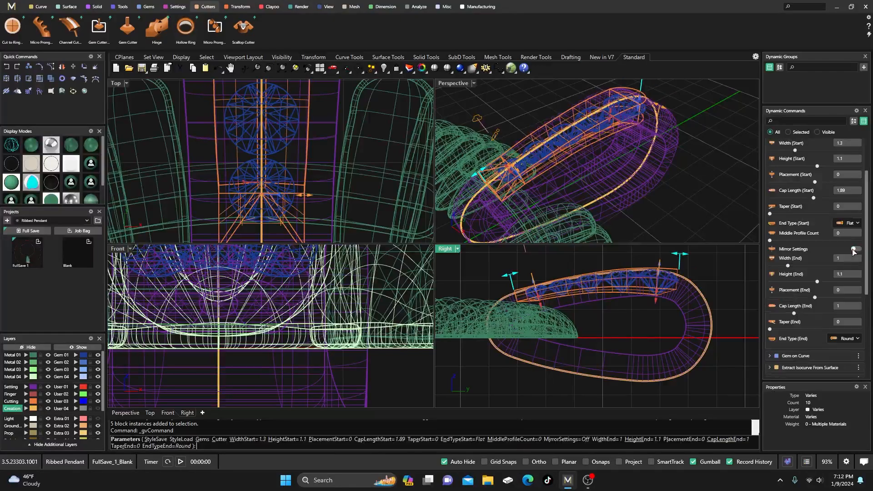
{"action": "left_click_drag", "start_coordinate": [667, 288], "coordinate": [659, 291]}
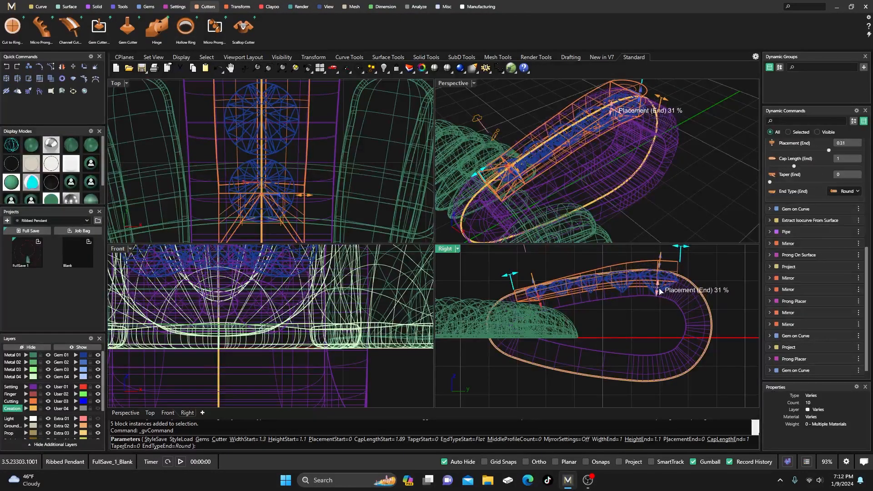
{"action": "scroll", "coordinate": [667, 286], "scroll_direction": "up", "scroll_amount": 6}
{"action": "scroll", "coordinate": [661, 306], "scroll_direction": "down", "scroll_amount": 4}
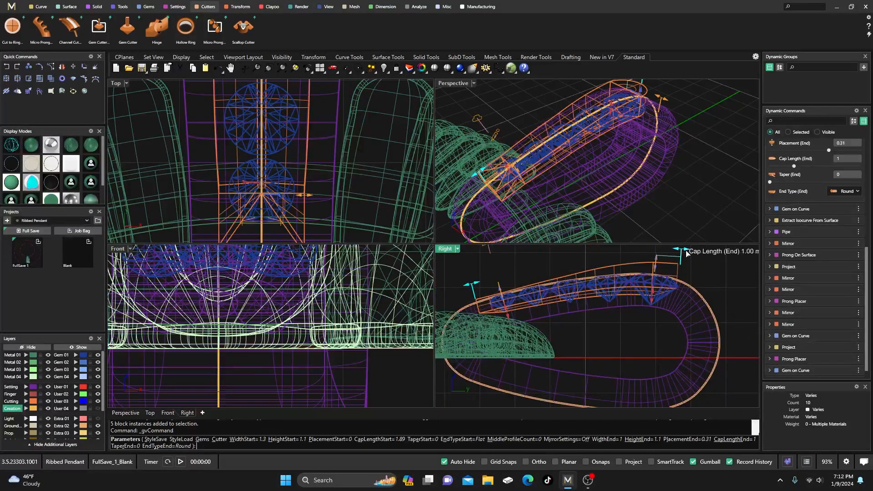
{"action": "left_click_drag", "start_coordinate": [685, 252], "coordinate": [697, 253]}
{"action": "left_click_drag", "start_coordinate": [660, 291], "coordinate": [654, 302]}
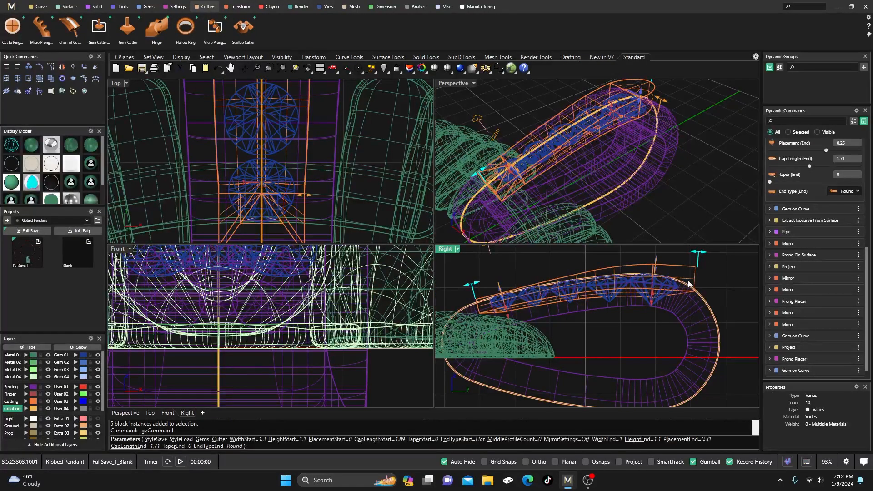
{"action": "left_click", "coordinate": [848, 191]}
{"action": "left_click", "coordinate": [840, 232]}
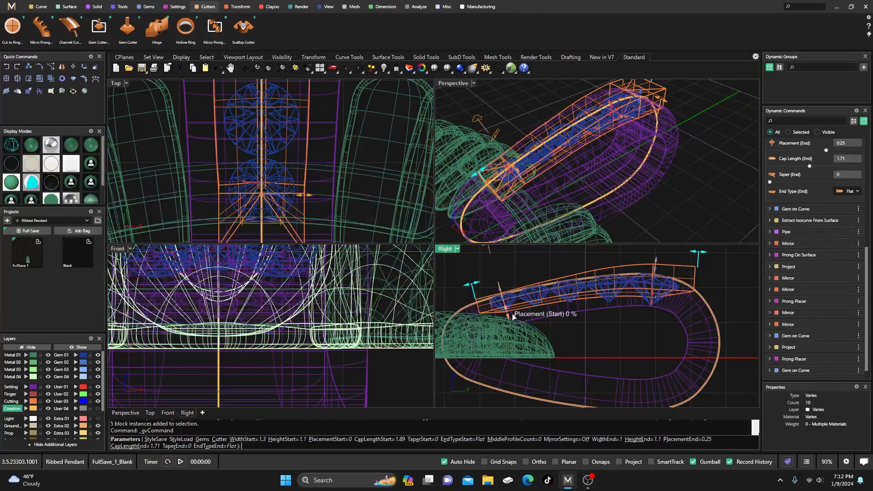
Set the channel cutter's start placement to 0.32
{"action": "scroll", "coordinate": [512, 317], "scroll_direction": "up", "scroll_amount": 2}
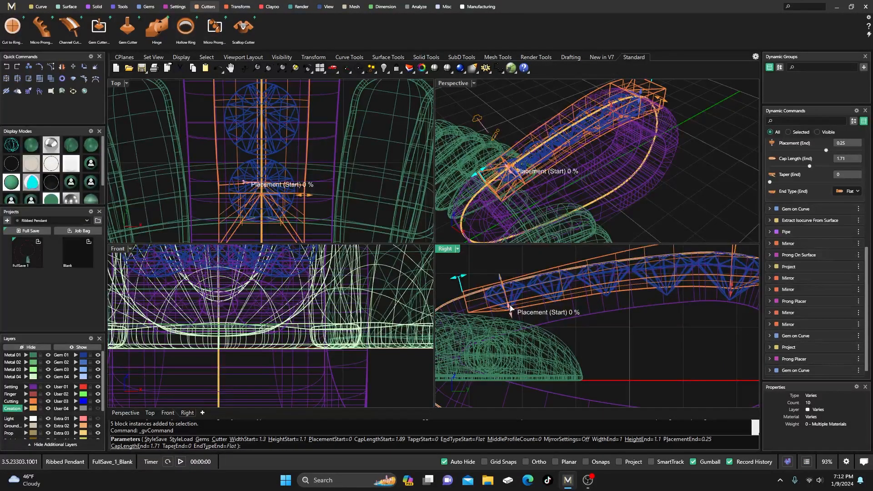
{"action": "left_click_drag", "start_coordinate": [510, 307], "coordinate": [510, 302]}
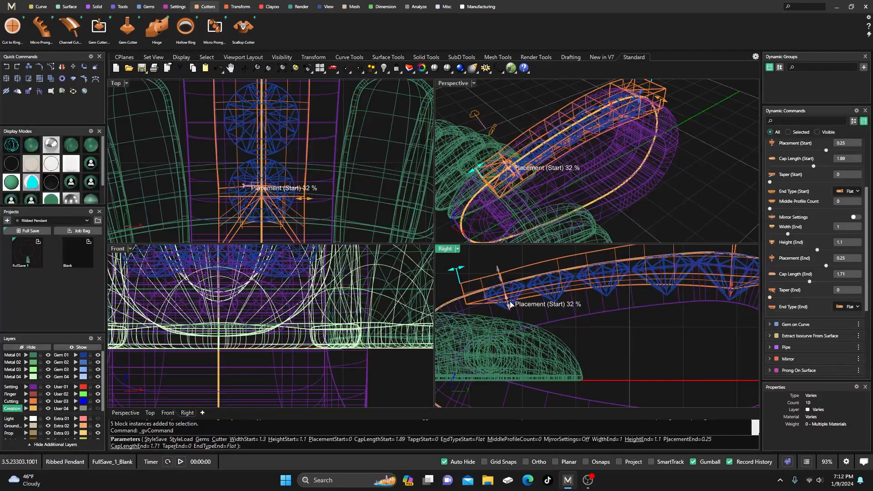
{"action": "scroll", "coordinate": [825, 218], "scroll_direction": "up", "scroll_amount": 3}
{"action": "scroll", "coordinate": [825, 218], "scroll_direction": "up", "scroll_amount": 1}
Change the cutter profile to Angle (1) and set both the start and end placement to 1
{"action": "left_click", "coordinate": [842, 191]}
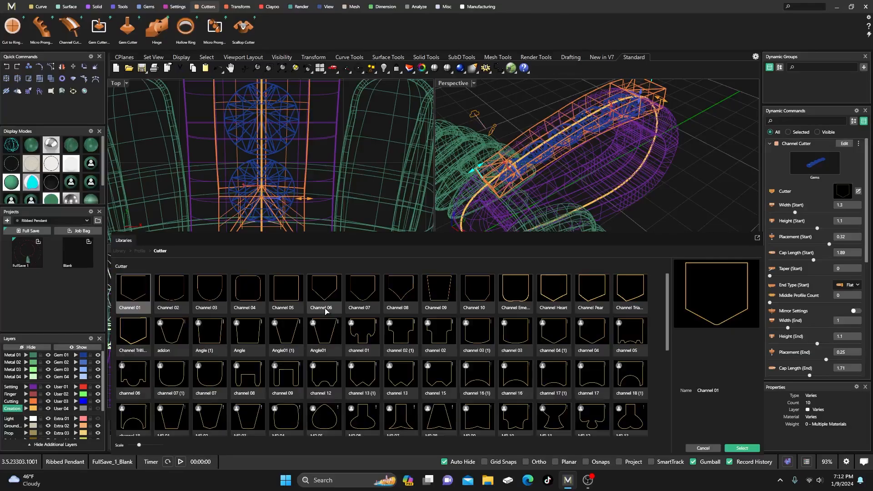
{"action": "double_click", "coordinate": [215, 334]}
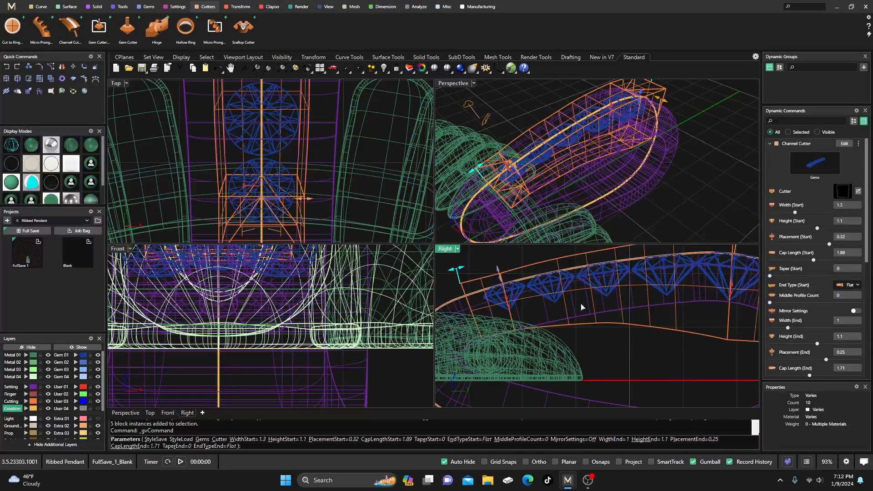
{"action": "left_click_drag", "start_coordinate": [507, 295], "coordinate": [502, 276]}
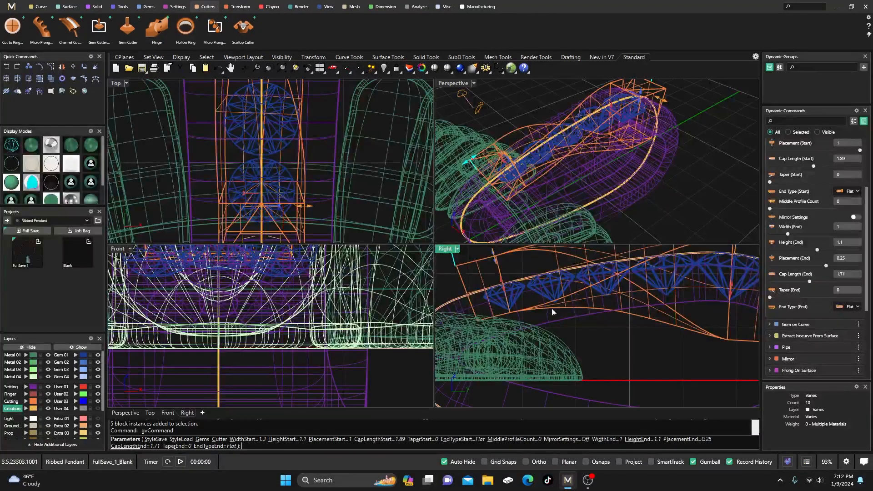
{"action": "scroll", "coordinate": [546, 312], "scroll_direction": "down", "scroll_amount": 4}
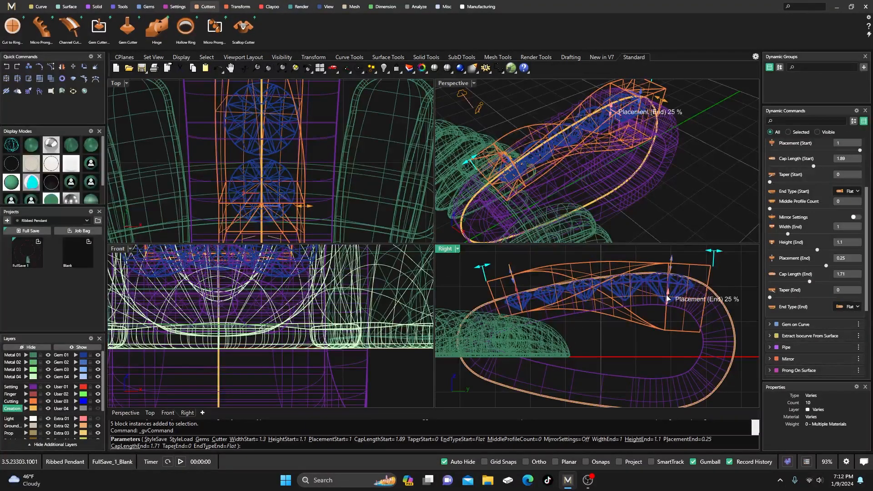
{"action": "left_click_drag", "start_coordinate": [657, 288], "coordinate": [629, 209]}
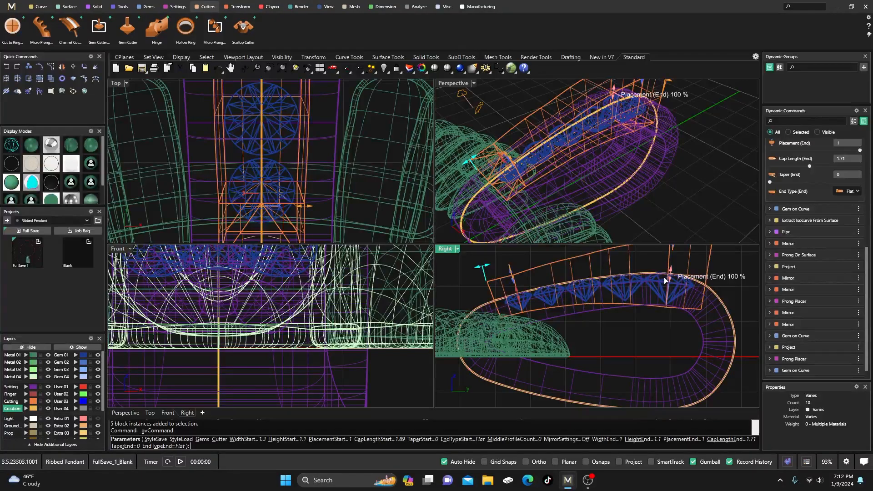
Reduce the cutter's height to 0.38 at the end and 0.48 at the start
{"action": "scroll", "coordinate": [669, 297], "scroll_direction": "down", "scroll_amount": 2}
{"action": "left_click_drag", "start_coordinate": [672, 265], "coordinate": [670, 279]}
{"action": "scroll", "coordinate": [670, 279], "scroll_direction": "up", "scroll_amount": 3}
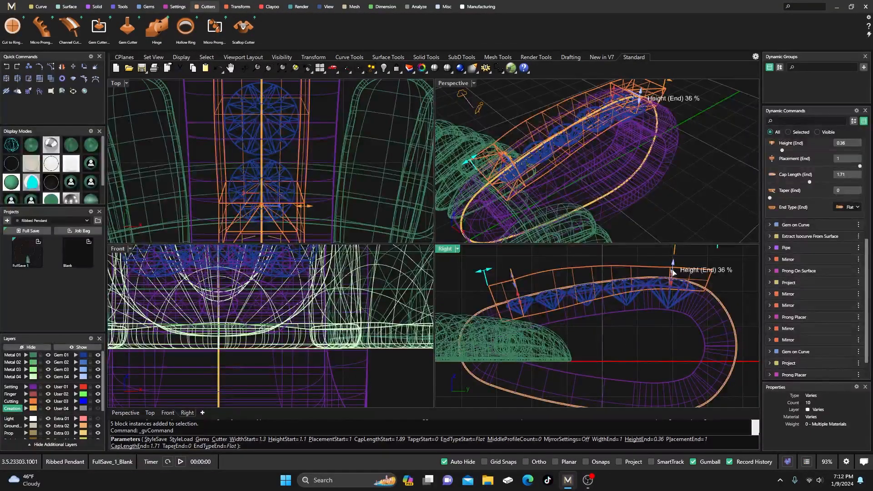
{"action": "left_click_drag", "start_coordinate": [673, 272], "coordinate": [674, 268]}
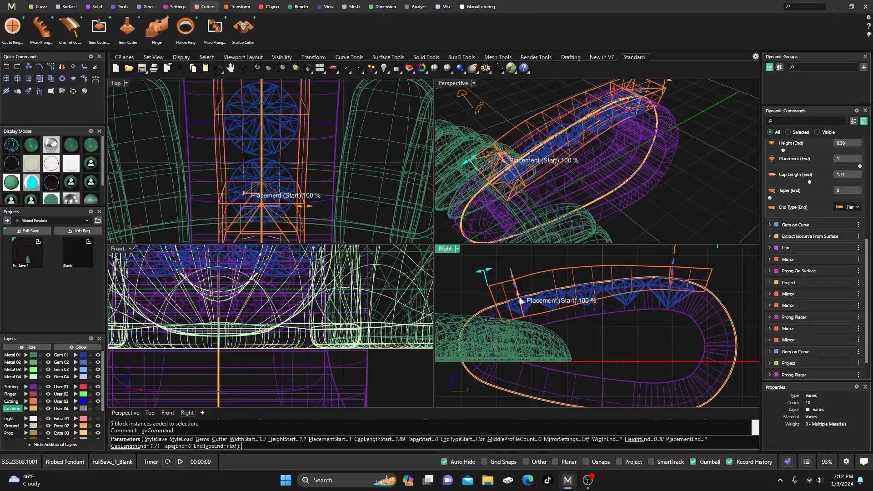
{"action": "left_click_drag", "start_coordinate": [514, 285], "coordinate": [518, 293]}
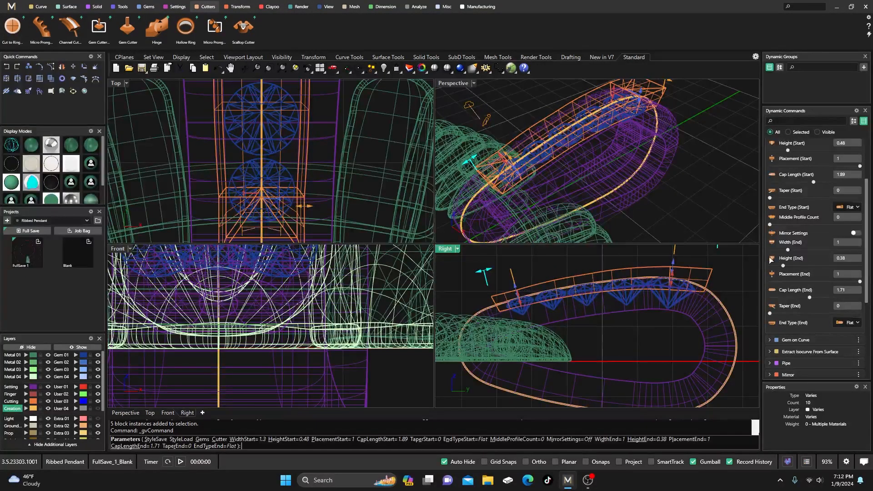
Maximize the perspective view and set the cutter's start width to 1.34
{"action": "scroll", "coordinate": [791, 257], "scroll_direction": "up", "scroll_amount": 2}
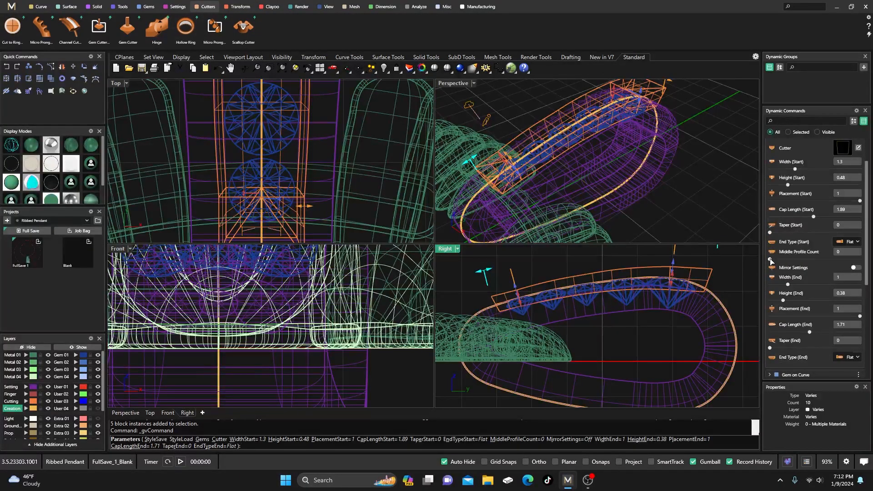
{"action": "mouse_move", "coordinate": [773, 259]}
{"action": "left_mouse_down"}
{"action": "mouse_move", "coordinate": [810, 263]}
{"action": "mouse_move", "coordinate": [772, 264]}
{"action": "left_mouse_up"}
{"action": "double_click", "coordinate": [457, 85]}
{"action": "right_click_drag", "start_coordinate": [473, 164], "coordinate": [554, 203]}
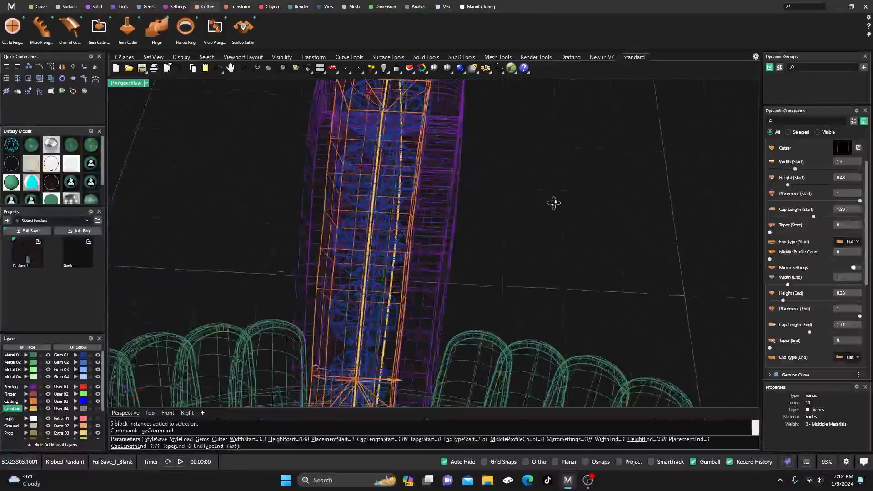
{"action": "scroll", "coordinate": [517, 210], "scroll_direction": "down", "scroll_amount": 5}
{"action": "scroll", "coordinate": [460, 326], "scroll_direction": "up", "scroll_amount": 5}
{"action": "right_click_drag", "start_coordinate": [437, 312], "coordinate": [449, 310]}
{"action": "left_click_drag", "start_coordinate": [458, 301], "coordinate": [460, 302]}
Set the channel cutter's end width to 1.32
{"action": "scroll", "coordinate": [450, 303], "scroll_direction": "down", "scroll_amount": 3}
{"action": "scroll", "coordinate": [471, 169], "scroll_direction": "up", "scroll_amount": 6}
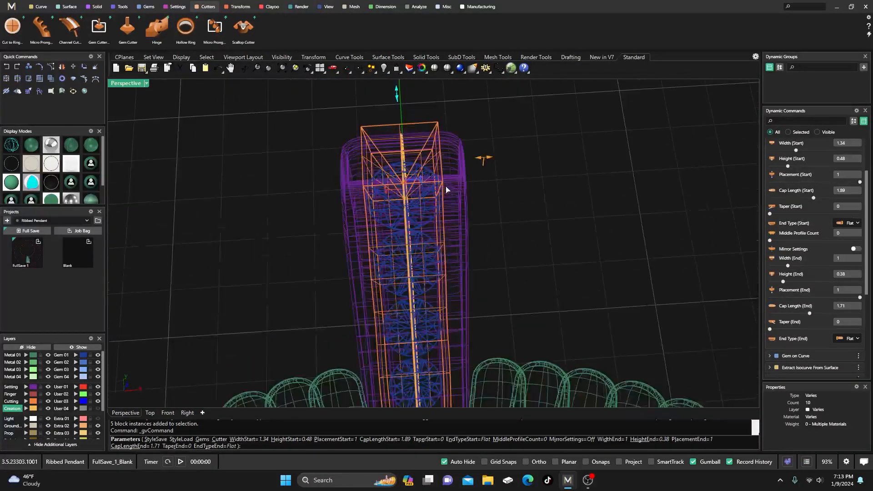
{"action": "left_click_drag", "start_coordinate": [510, 147], "coordinate": [523, 158]}
{"action": "right_click_drag", "start_coordinate": [523, 160], "coordinate": [504, 131]}
{"action": "left_click_drag", "start_coordinate": [509, 121], "coordinate": [513, 121]}
Set the channel cutter's middle profile count to 1
{"action": "right_click_drag", "start_coordinate": [469, 168], "coordinate": [437, 271]}
{"action": "scroll", "coordinate": [440, 340], "scroll_direction": "up", "scroll_amount": 4}
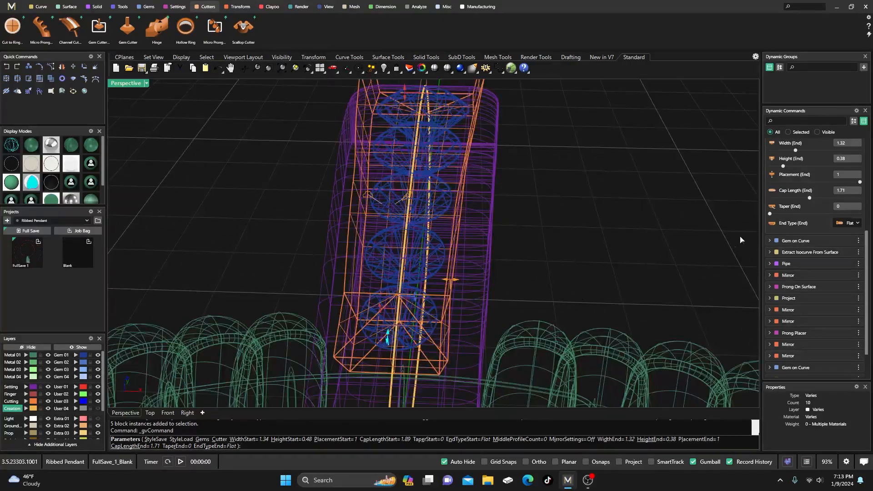
{"action": "scroll", "coordinate": [796, 200], "scroll_direction": "up", "scroll_amount": 3}
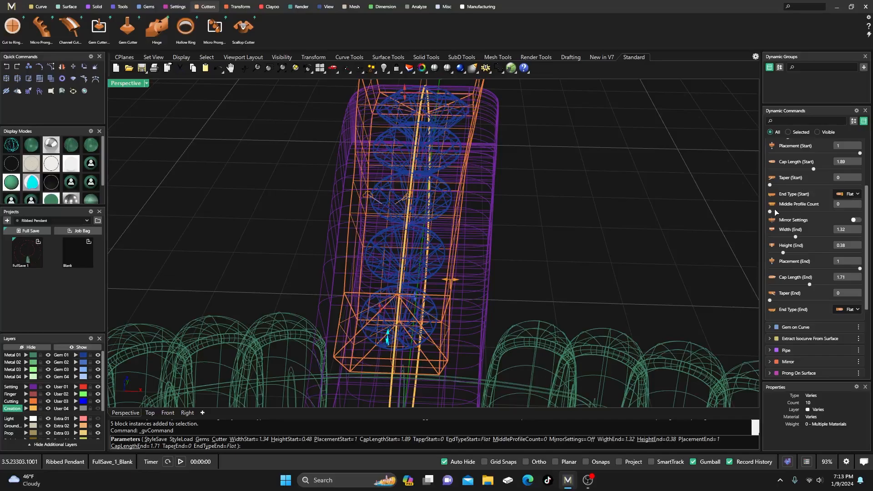
{"action": "left_click_drag", "start_coordinate": [774, 214], "coordinate": [795, 220]}
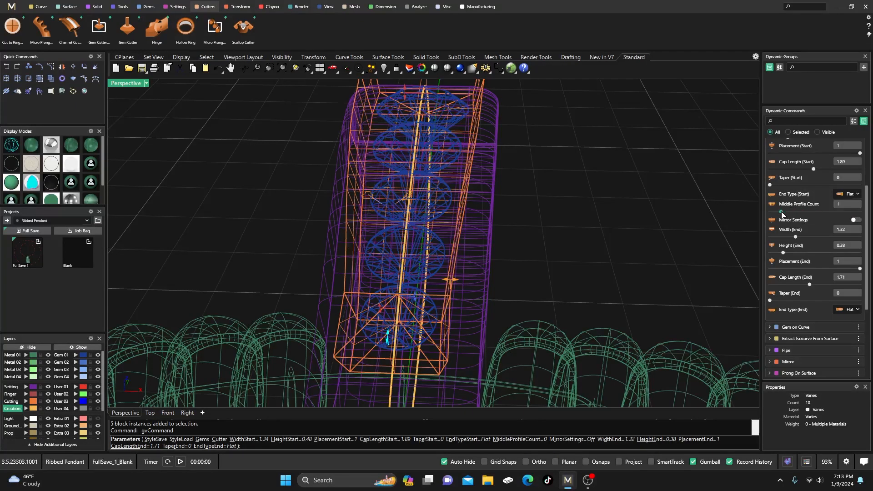
{"action": "mouse_move", "coordinate": [790, 213]}
{"action": "left_mouse_down"}
{"action": "mouse_move", "coordinate": [776, 213]}
{"action": "mouse_move", "coordinate": [803, 217]}
{"action": "mouse_move", "coordinate": [759, 213]}
{"action": "mouse_move", "coordinate": [782, 213]}
{"action": "left_mouse_up"}
{"action": "right_click_drag", "start_coordinate": [536, 214], "coordinate": [585, 247]}
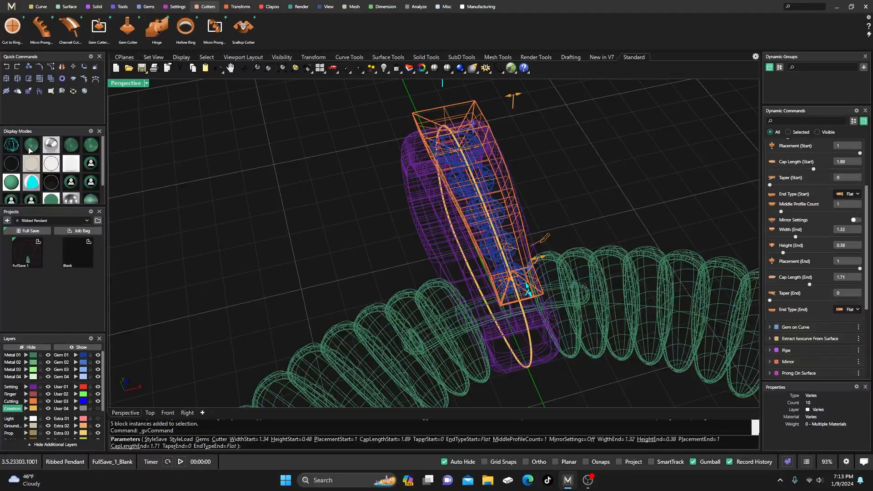
Switch the perspective view to a shaded display, orbit to the bail and accept the channel cutter
{"action": "left_click", "coordinate": [29, 150]}
{"action": "mouse_move", "coordinate": [331, 298]}
{"action": "right_mouse_down"}
{"action": "mouse_move", "coordinate": [341, 242]}
{"action": "mouse_move", "coordinate": [333, 271]}
{"action": "mouse_move", "coordinate": [454, 209]}
{"action": "mouse_move", "coordinate": [381, 271]}
{"action": "right_mouse_up"}
{"action": "right_click", "coordinate": [381, 272]}
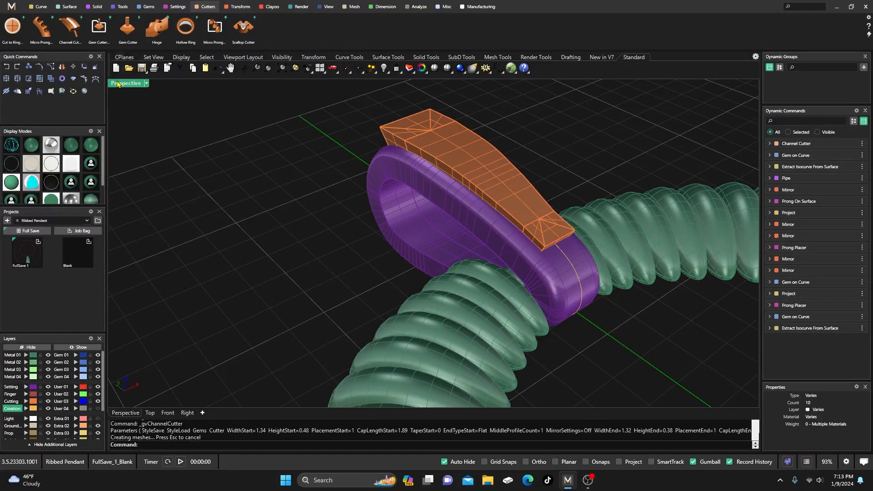
Subtract the channel cutter from the bail with Boolean Difference and assign the cut bail to the Extra 01 layer
{"action": "left_click", "coordinate": [96, 8]}
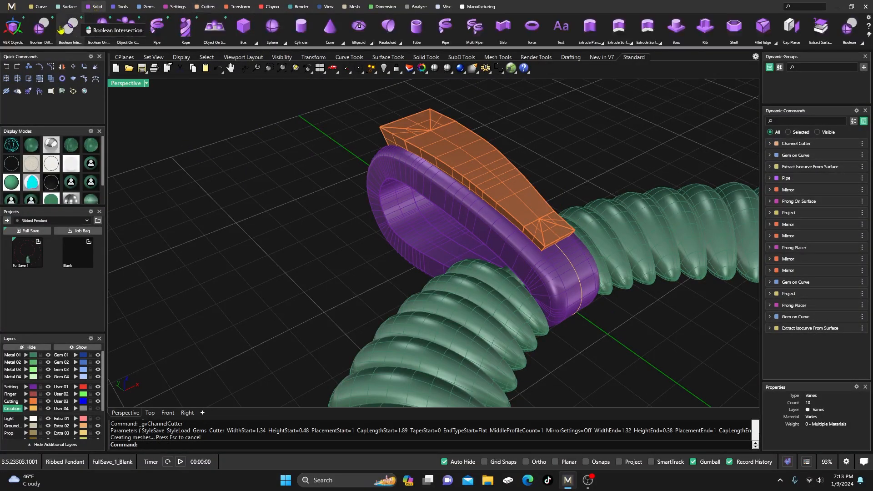
{"action": "left_click", "coordinate": [41, 27]}
{"action": "left_click", "coordinate": [438, 167]}
{"action": "key", "text": "Return"}
{"action": "left_click", "coordinate": [444, 153]}
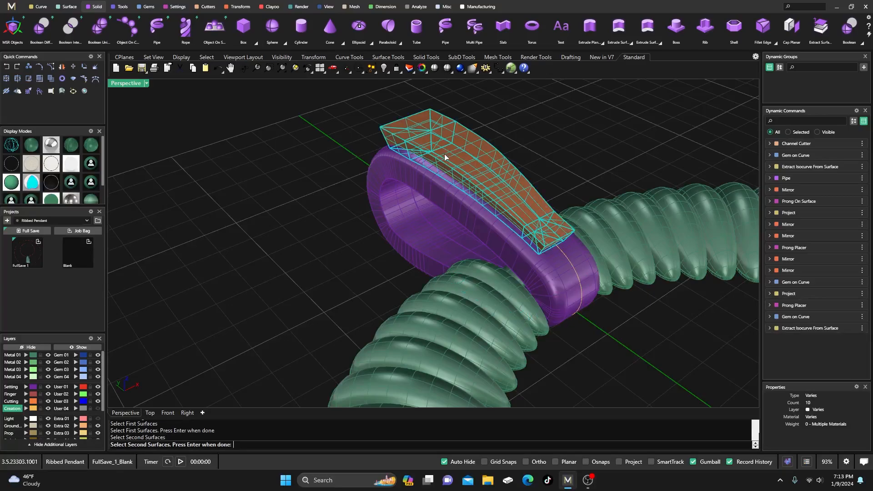
{"action": "key", "text": "Return"}
{"action": "right_click_drag", "start_coordinate": [442, 196], "coordinate": [371, 225]}
{"action": "key", "text": "Return"}
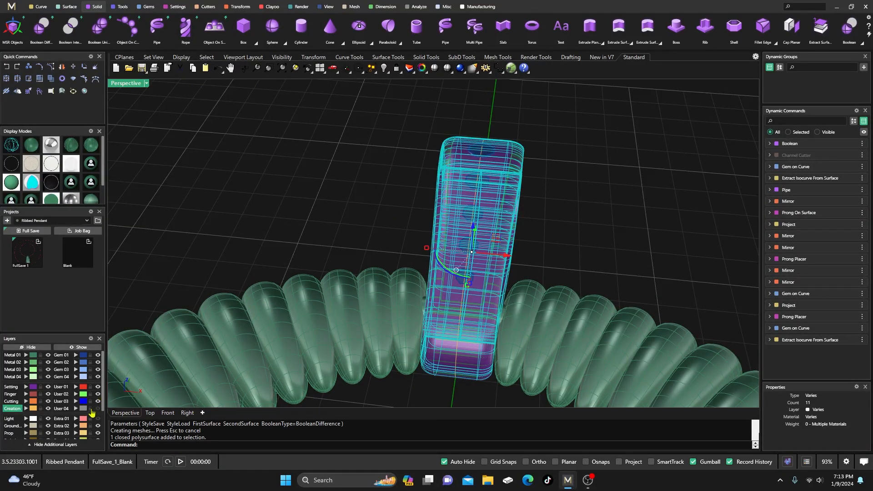
{"action": "left_click", "coordinate": [75, 418]}
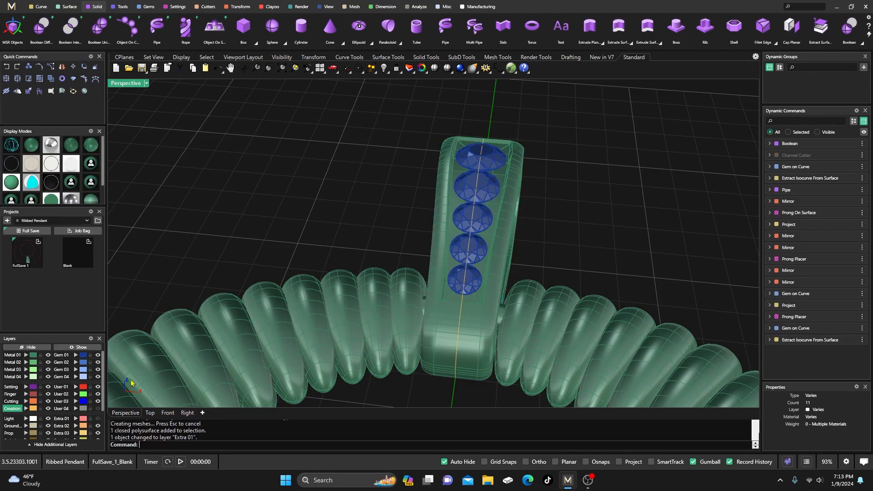
Add prongs to the five round gems on the bail with Prong Placer, using a height offset of 0.35 mm
{"action": "left_click", "coordinate": [463, 194]}
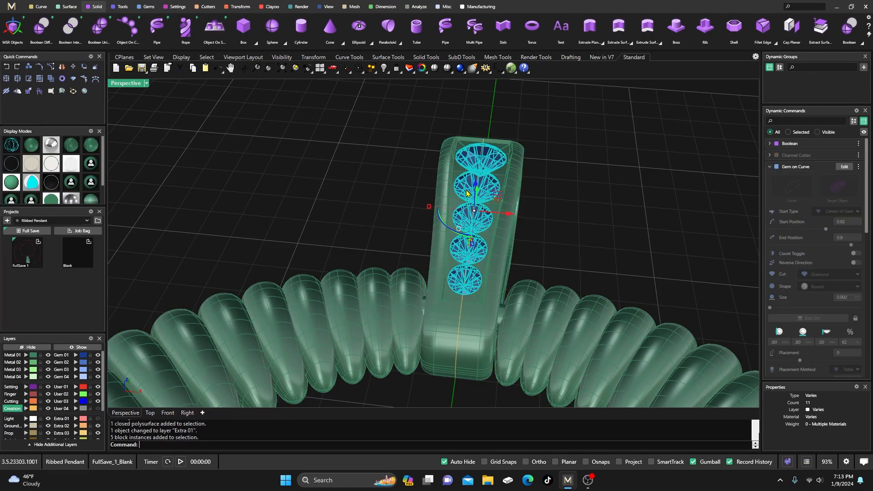
{"action": "left_click", "coordinate": [174, 12]}
{"action": "left_click", "coordinate": [186, 27]}
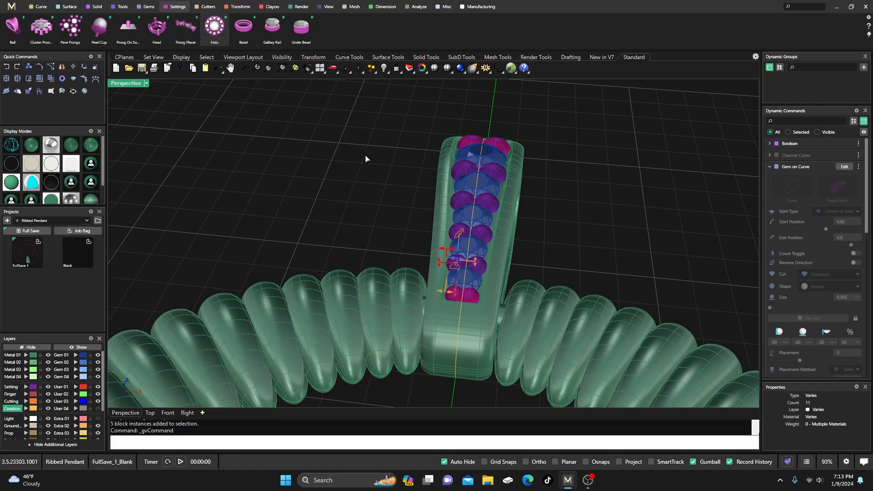
{"action": "right_click_drag", "start_coordinate": [367, 160], "coordinate": [355, 152]}
{"action": "scroll", "coordinate": [455, 269], "scroll_direction": "up", "scroll_amount": 5}
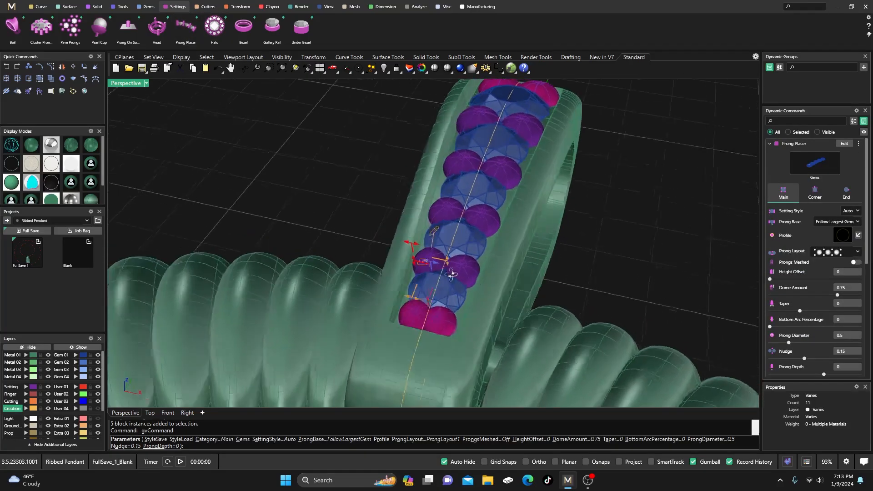
{"action": "left_click_drag", "start_coordinate": [421, 236], "coordinate": [418, 217]}
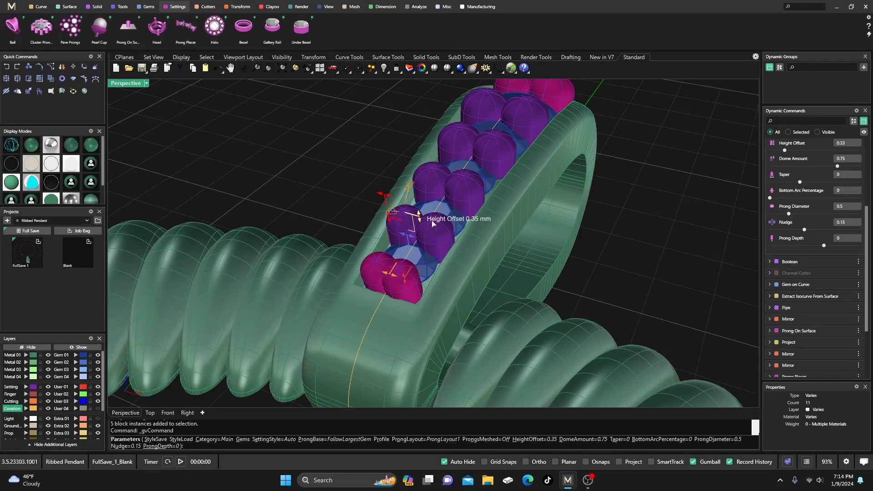
Set the bail prongs' nudge to 9% and accept the prong placement
{"action": "right_click_drag", "start_coordinate": [658, 223], "coordinate": [640, 240]}
{"action": "left_click_drag", "start_coordinate": [428, 262], "coordinate": [437, 270]}
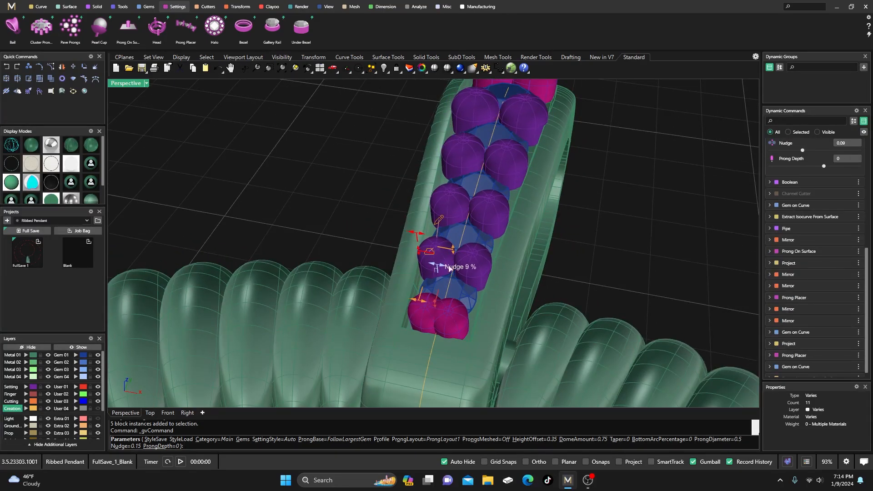
{"action": "scroll", "coordinate": [457, 267], "scroll_direction": "down", "scroll_amount": 7}
{"action": "mouse_move", "coordinate": [461, 264]}
{"action": "right_mouse_down"}
{"action": "mouse_move", "coordinate": [386, 279]}
{"action": "mouse_move", "coordinate": [375, 261]}
{"action": "mouse_move", "coordinate": [462, 287]}
{"action": "mouse_move", "coordinate": [470, 279]}
{"action": "right_mouse_up"}
{"action": "scroll", "coordinate": [377, 266], "scroll_direction": "up", "scroll_amount": 4}
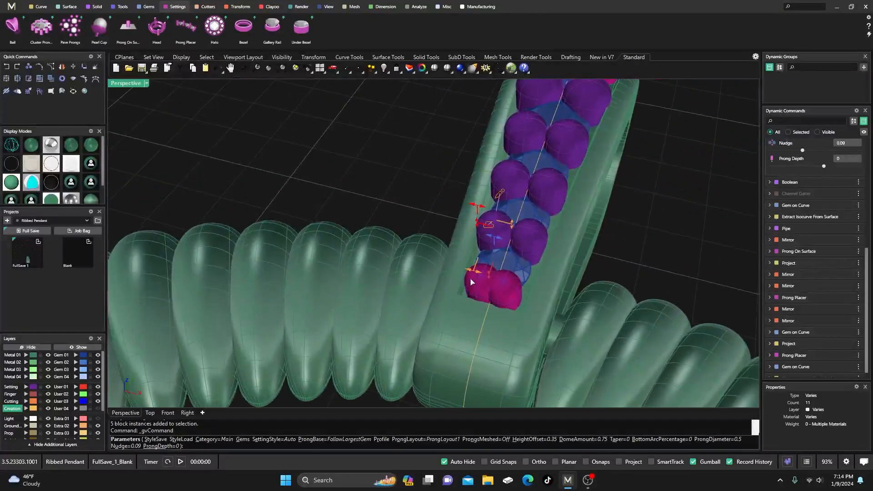
{"action": "scroll", "coordinate": [469, 278], "scroll_direction": "down", "scroll_amount": 6}
{"action": "right_click", "coordinate": [426, 254]}
Frame the whole pendant and switch the viewport to a glossy shaded display mode without isocurves
{"action": "scroll", "coordinate": [425, 253], "scroll_direction": "down", "scroll_amount": 3}
{"action": "scroll", "coordinate": [425, 253], "scroll_direction": "down", "scroll_amount": 3}
{"action": "mouse_move", "coordinate": [428, 240]}
{"action": "right_mouse_down"}
{"action": "mouse_move", "coordinate": [444, 208]}
{"action": "mouse_move", "coordinate": [444, 247]}
{"action": "right_mouse_up"}
{"action": "scroll", "coordinate": [445, 282], "scroll_direction": "up", "scroll_amount": 2}
{"action": "scroll", "coordinate": [445, 283], "scroll_direction": "down", "scroll_amount": 3}
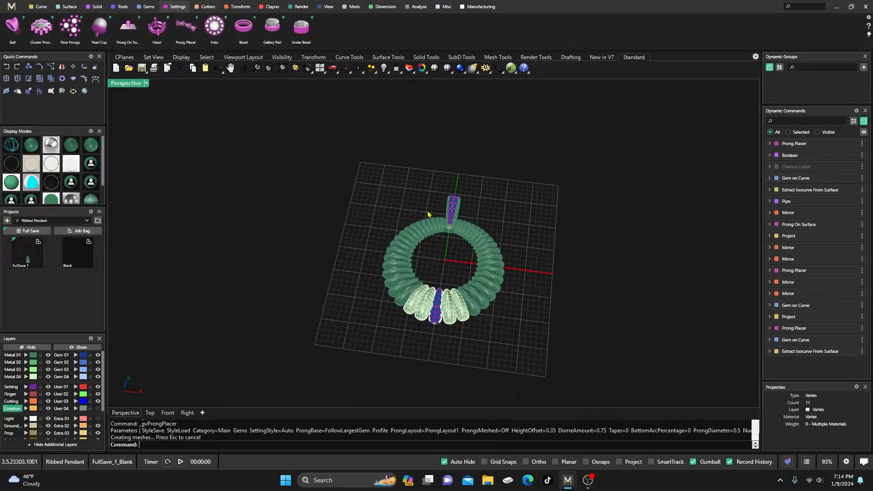
{"action": "scroll", "coordinate": [47, 188], "scroll_direction": "down", "scroll_amount": 1}
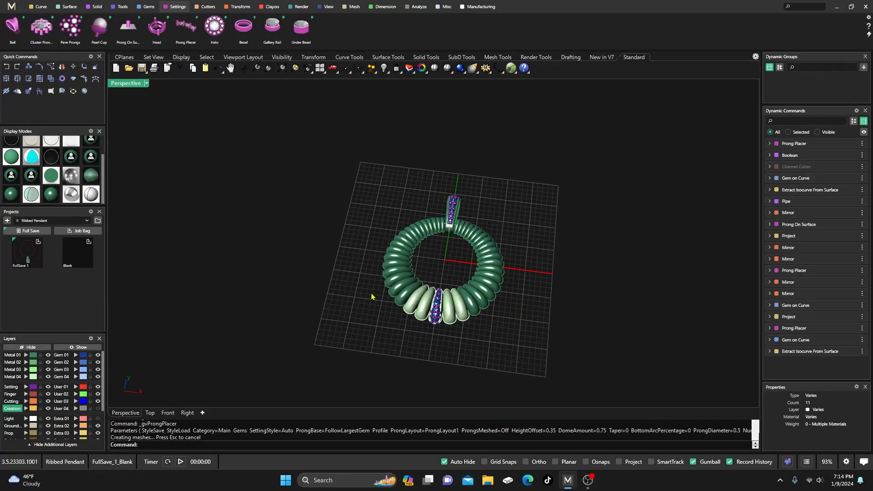
Examine the pendant from below and from the front, checking the ribs, bail and set gems
{"action": "right_click_drag", "start_coordinate": [372, 296], "coordinate": [492, 170]}
{"action": "scroll", "coordinate": [492, 171], "scroll_direction": "up", "scroll_amount": 3}
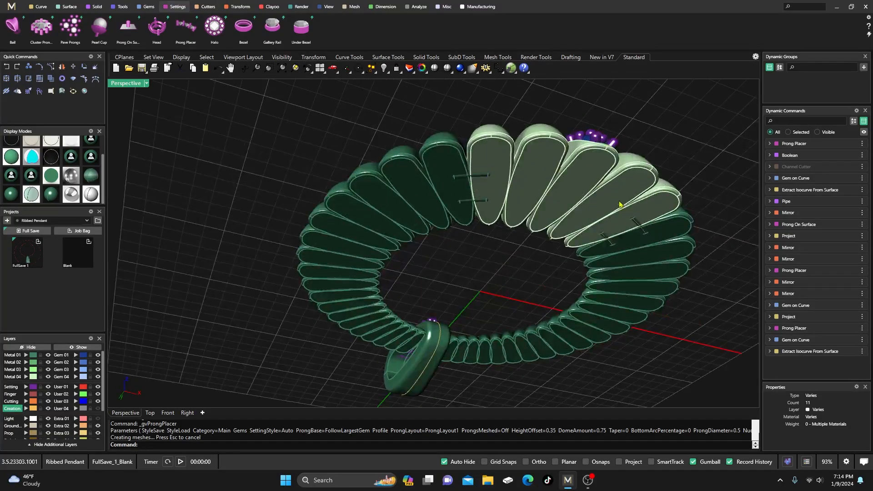
{"action": "scroll", "coordinate": [468, 200], "scroll_direction": "down", "scroll_amount": 3}
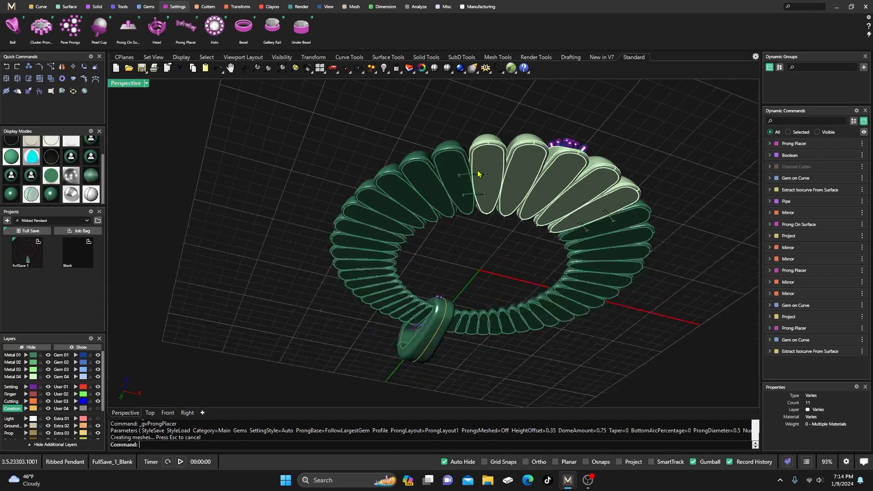
{"action": "right_click_drag", "start_coordinate": [478, 173], "coordinate": [502, 220]}
{"action": "right_click_drag", "start_coordinate": [541, 178], "coordinate": [572, 231]}
{"action": "scroll", "coordinate": [517, 234], "scroll_direction": "down", "scroll_amount": 6}
{"action": "right_click_drag", "start_coordinate": [519, 233], "coordinate": [503, 277]}
{"action": "scroll", "coordinate": [502, 278], "scroll_direction": "up", "scroll_amount": 3}
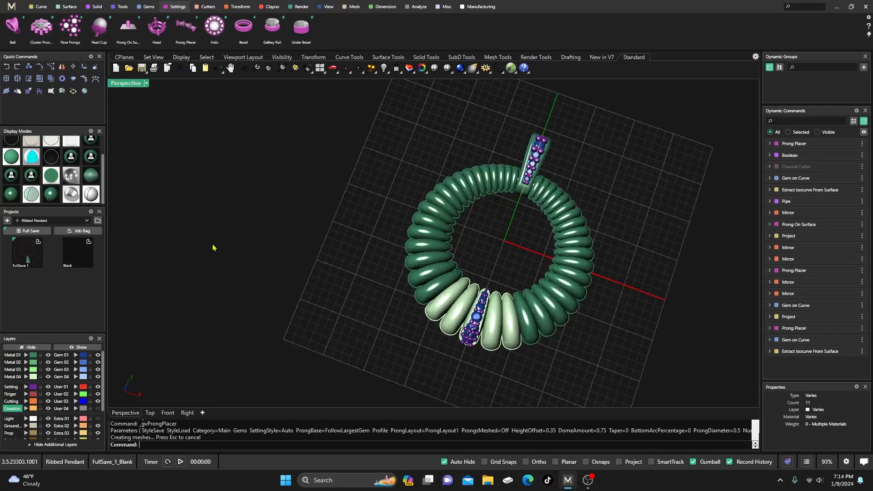
{"action": "scroll", "coordinate": [377, 259], "scroll_direction": "down", "scroll_amount": 6}
{"action": "right_click_drag", "start_coordinate": [377, 259], "coordinate": [379, 237]}
{"action": "scroll", "coordinate": [447, 294], "scroll_direction": "up", "scroll_amount": 6}
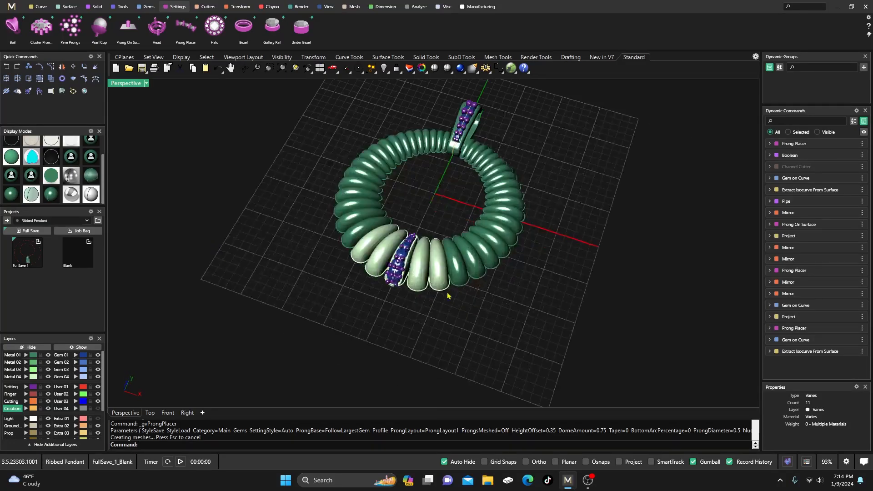
{"action": "right_click_drag", "start_coordinate": [447, 294], "coordinate": [491, 253]}
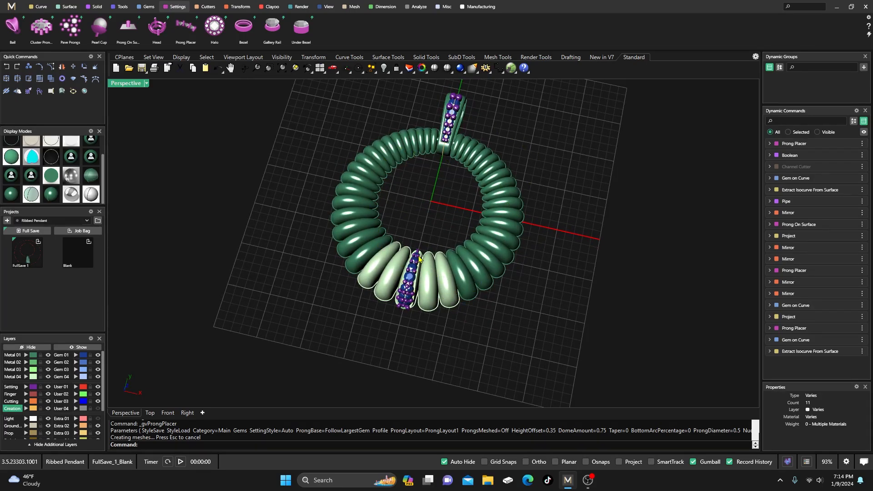
Switch the viewport to a realistic rendered display mode and inspect the gem-set rib and bail of the pendant
{"action": "scroll", "coordinate": [409, 294], "scroll_direction": "down", "scroll_amount": 5}
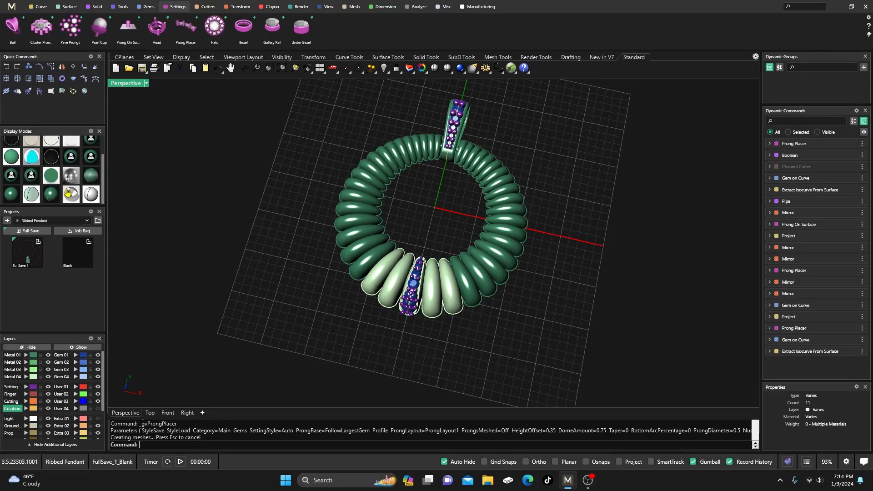
{"action": "scroll", "coordinate": [68, 192], "scroll_direction": "up", "scroll_amount": 2}
{"action": "left_click", "coordinate": [50, 149]}
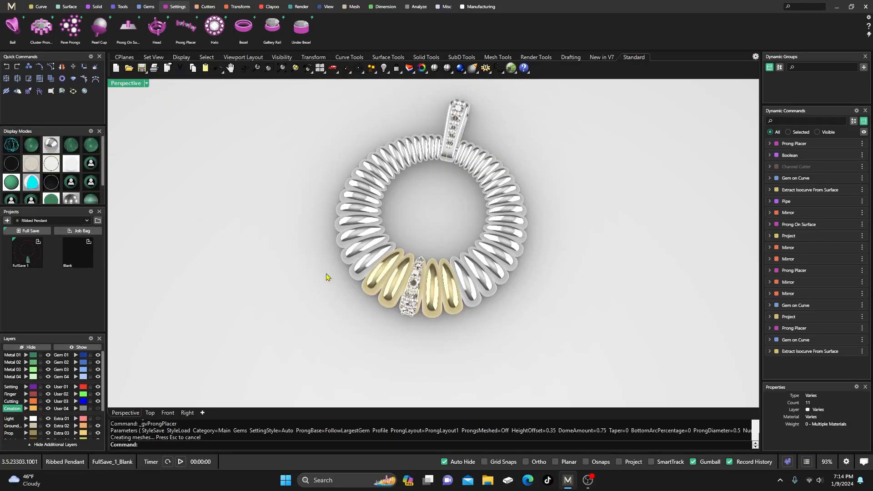
{"action": "scroll", "coordinate": [403, 277], "scroll_direction": "up", "scroll_amount": 4}
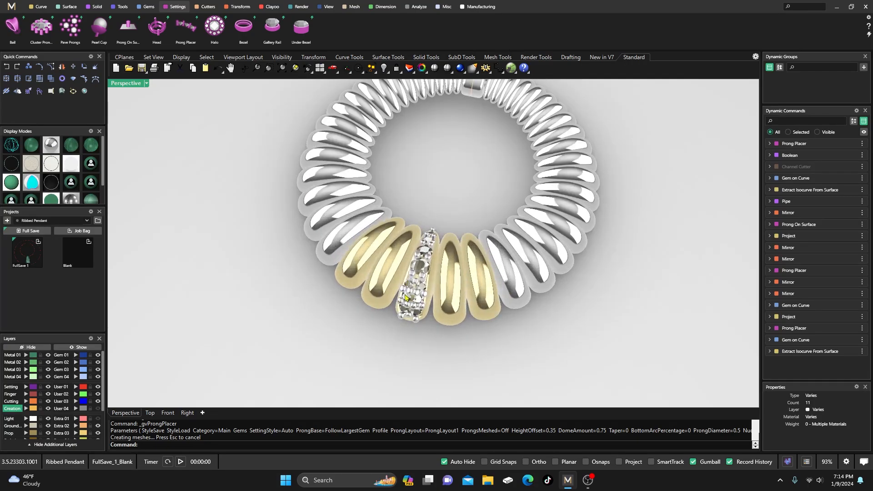
{"action": "scroll", "coordinate": [369, 297], "scroll_direction": "down", "scroll_amount": 4}
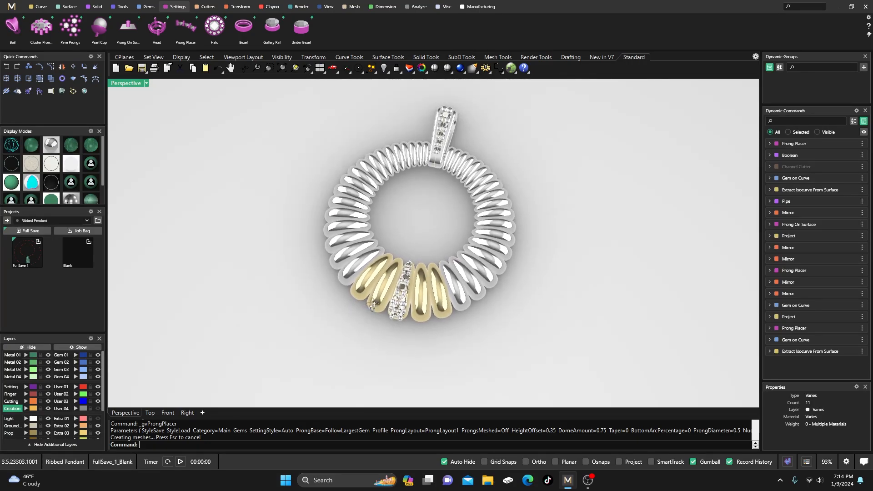